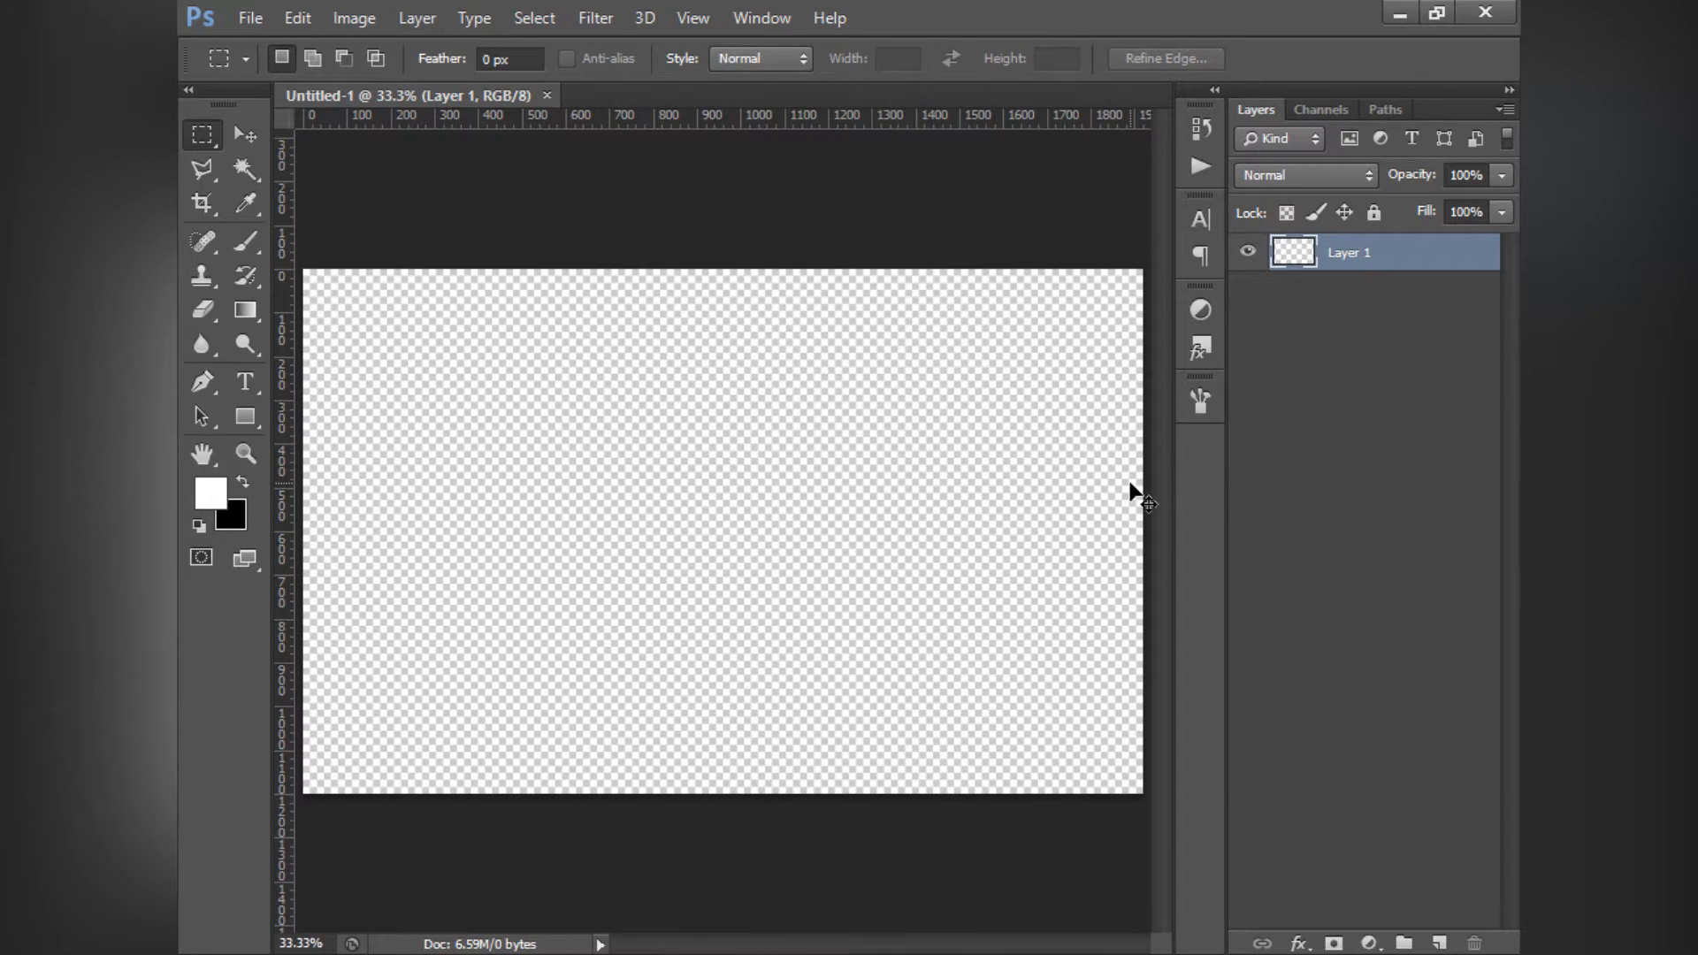
# - Paste the copied car photo into the document's empty layer
pyautogui.hotkey('ctrl', 'v')
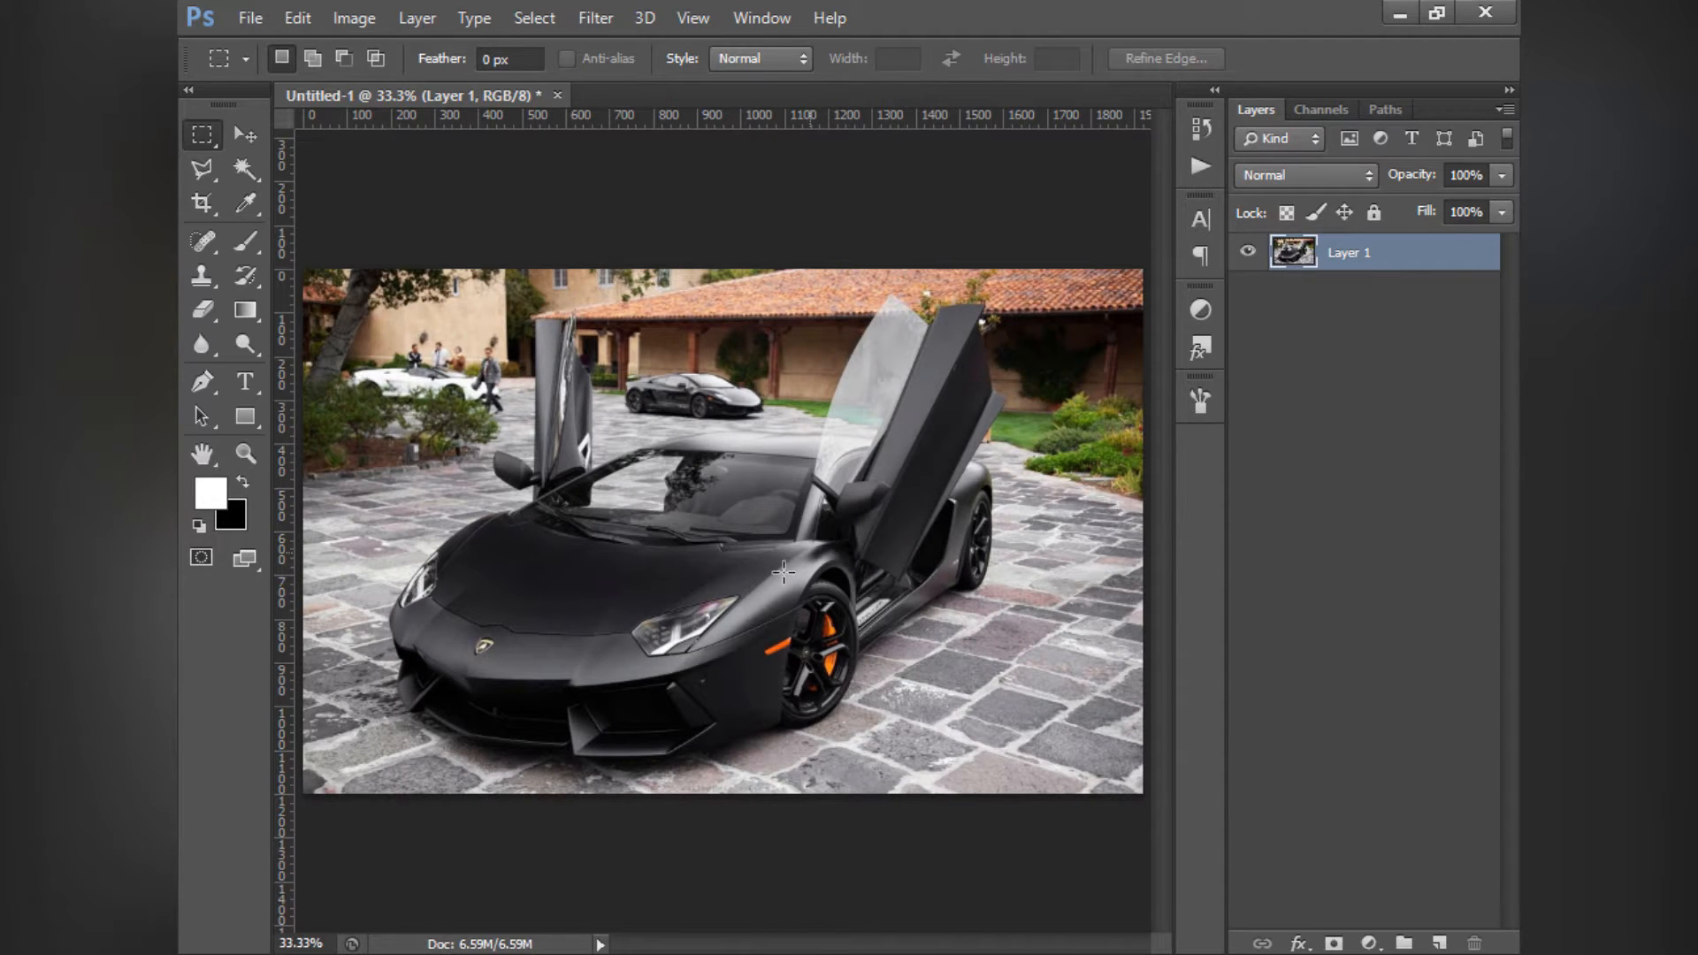
pyautogui.click(1307, 459)
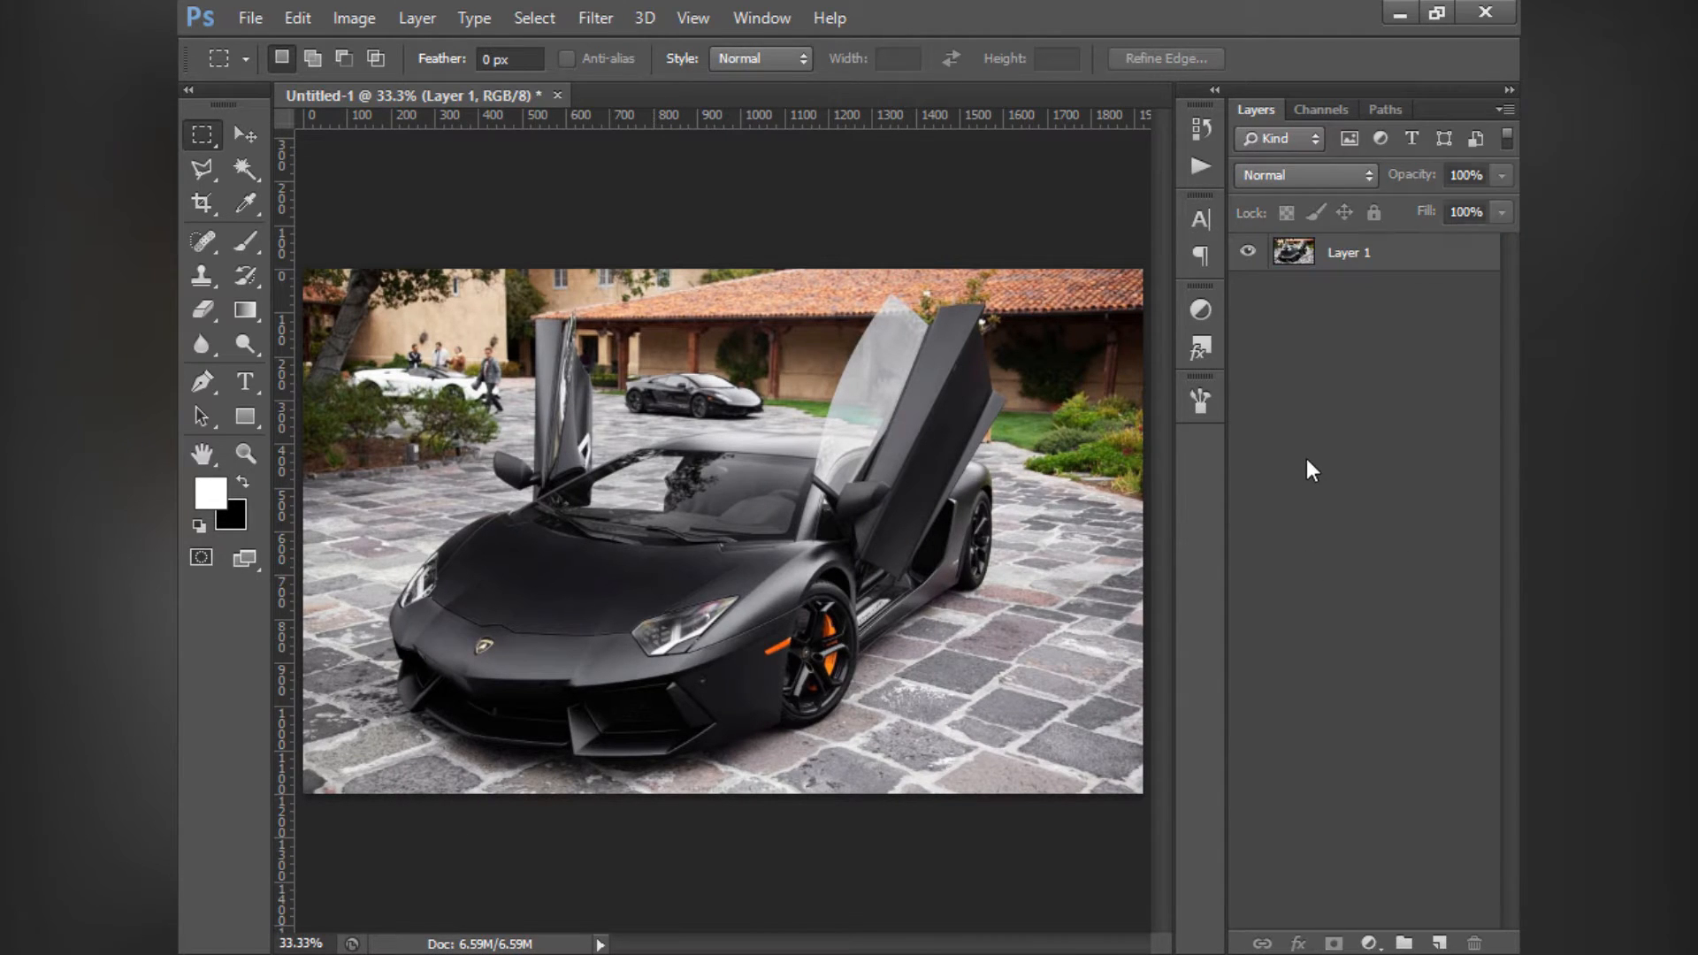
pyautogui.click(1384, 264)
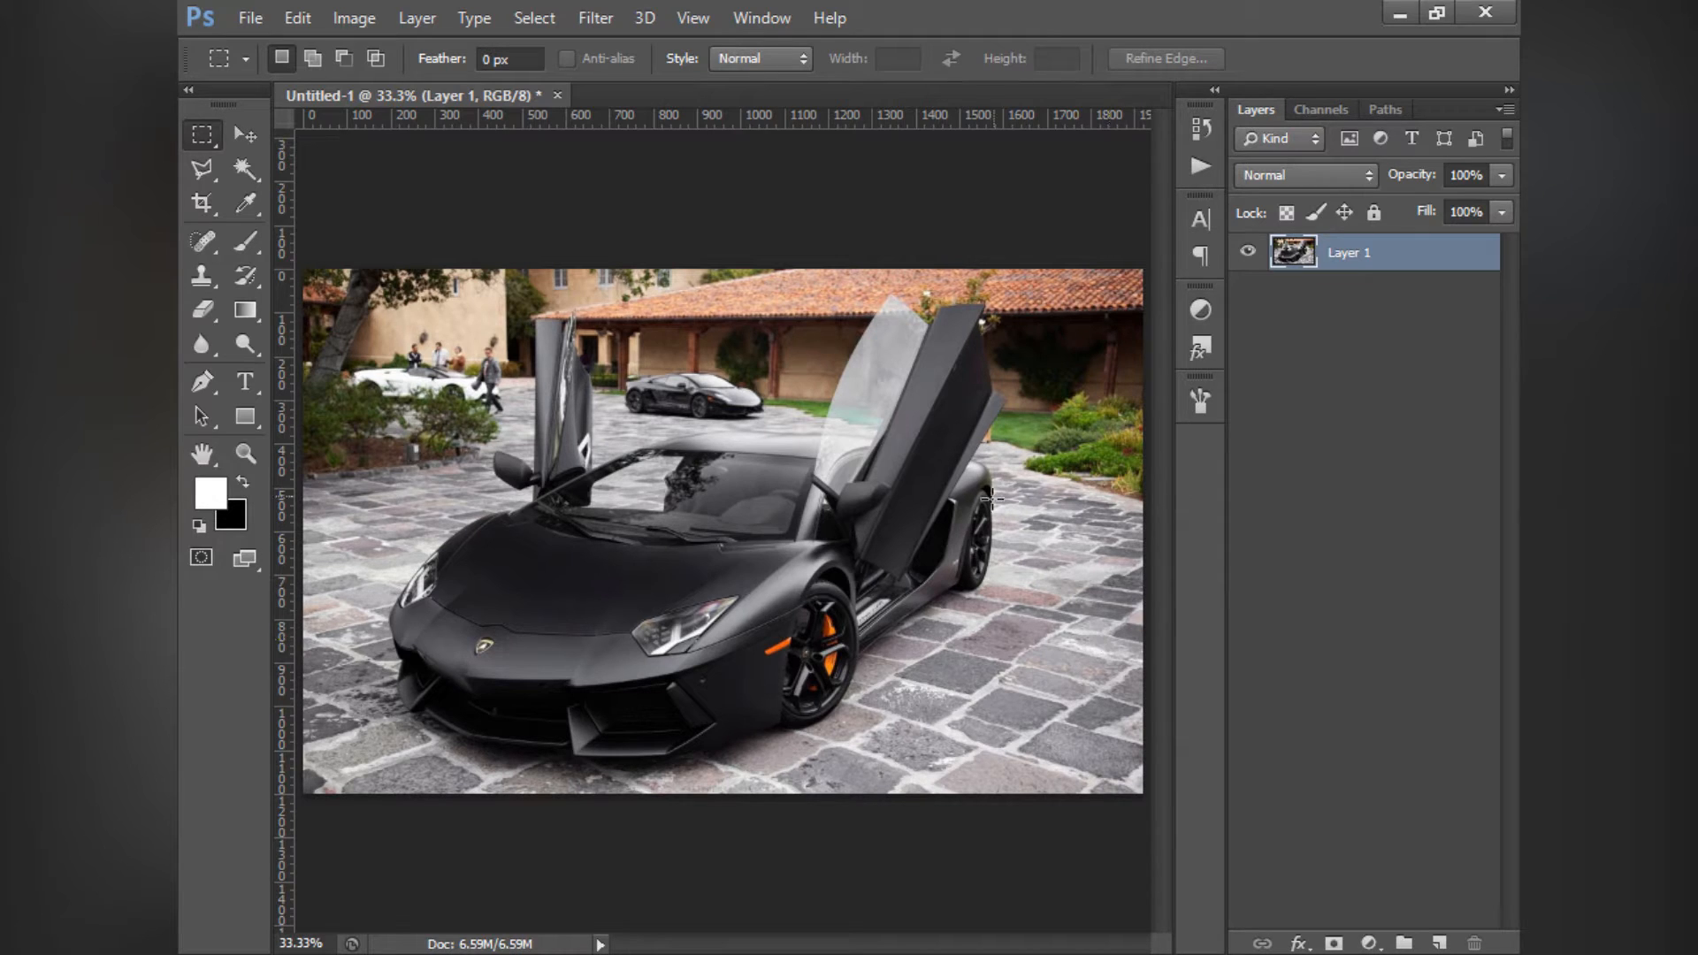
# - Examine the image adjustment commands that can be applied directly to Layer 1
pyautogui.click(352, 17)
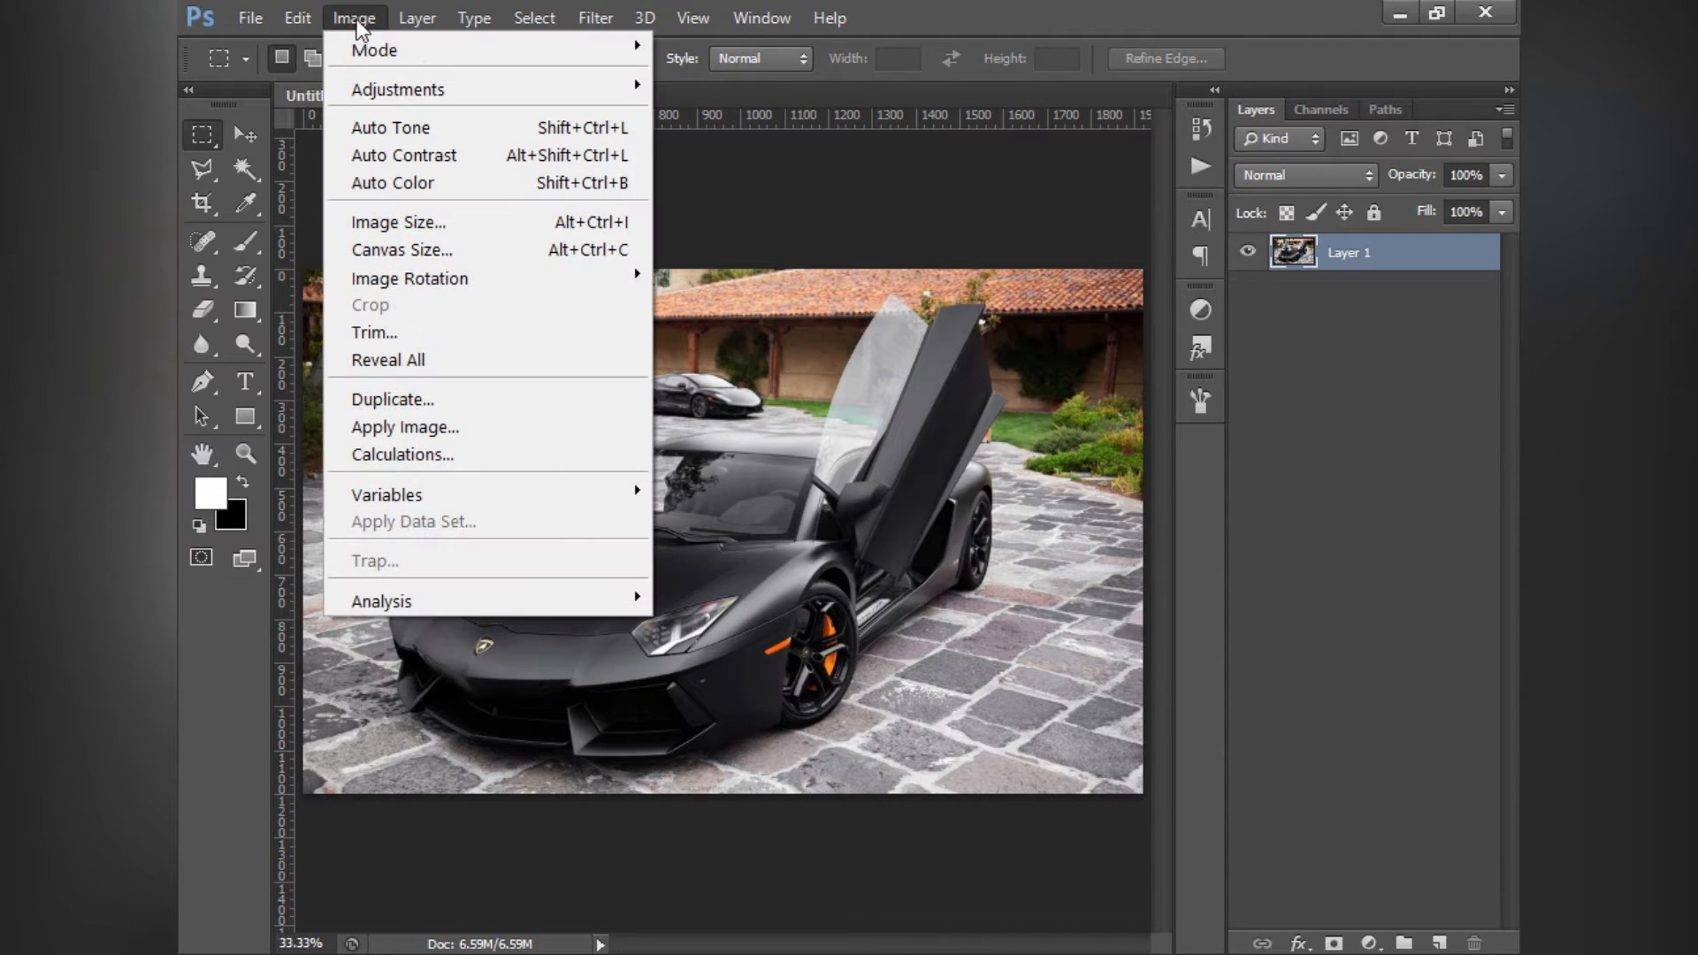
pyautogui.click(1369, 453)
pyautogui.click(1335, 254)
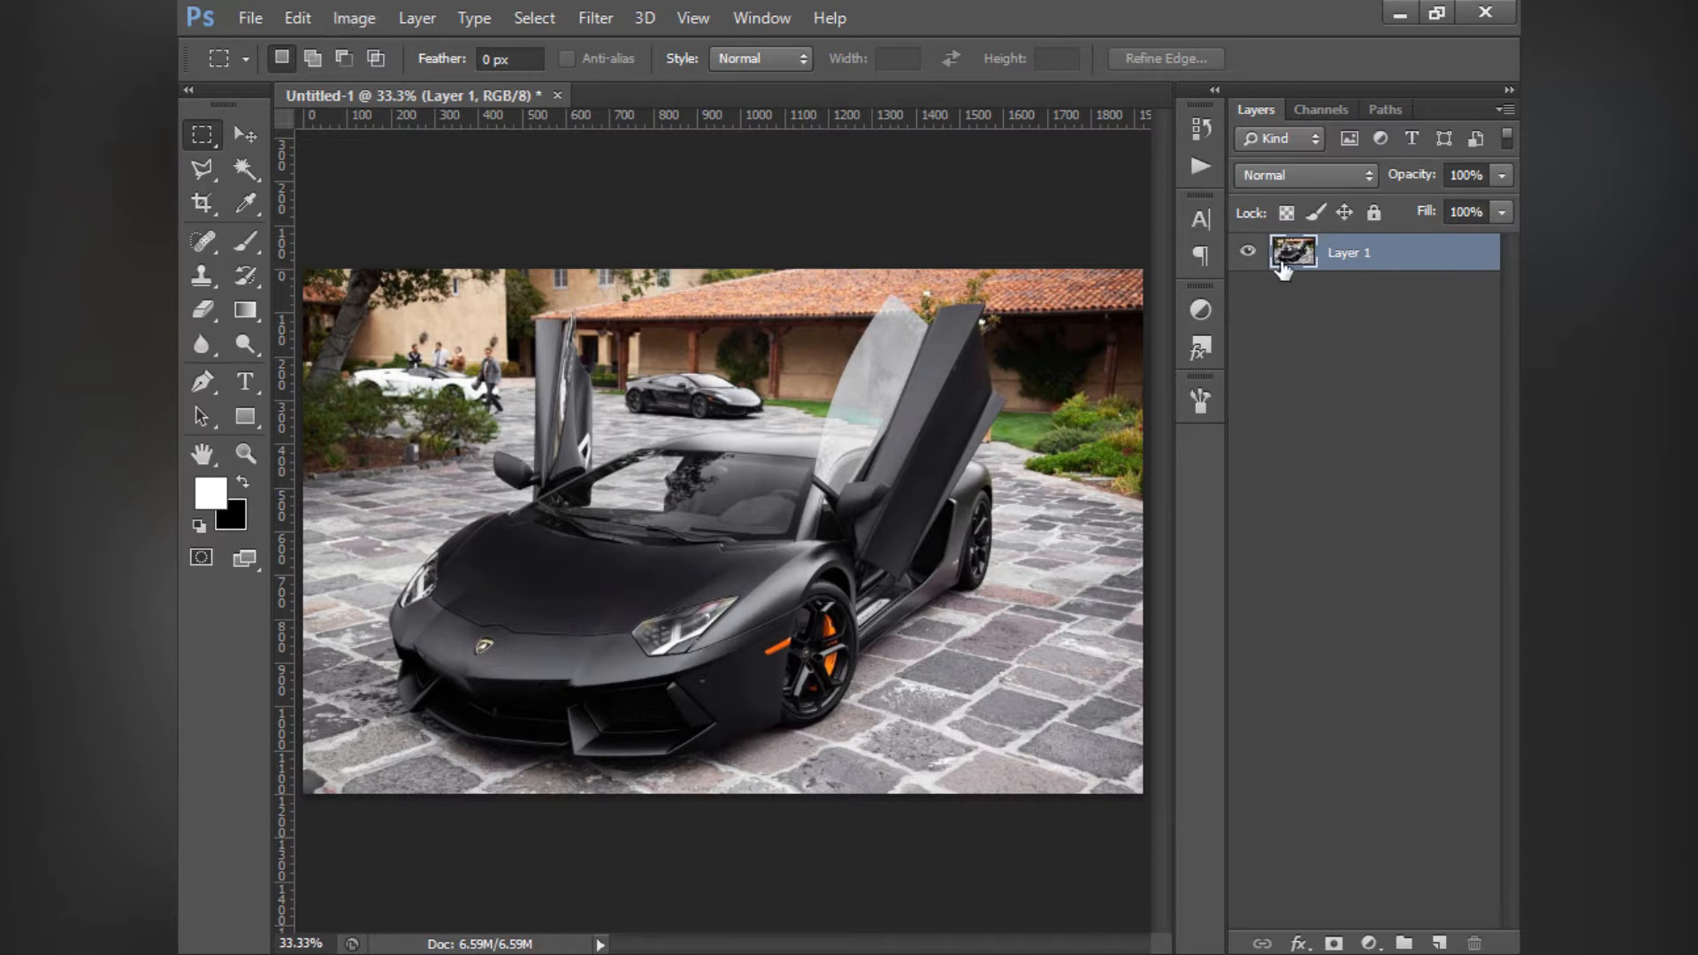
pyautogui.click(359, 27)
pyautogui.moveTo(383, 81)
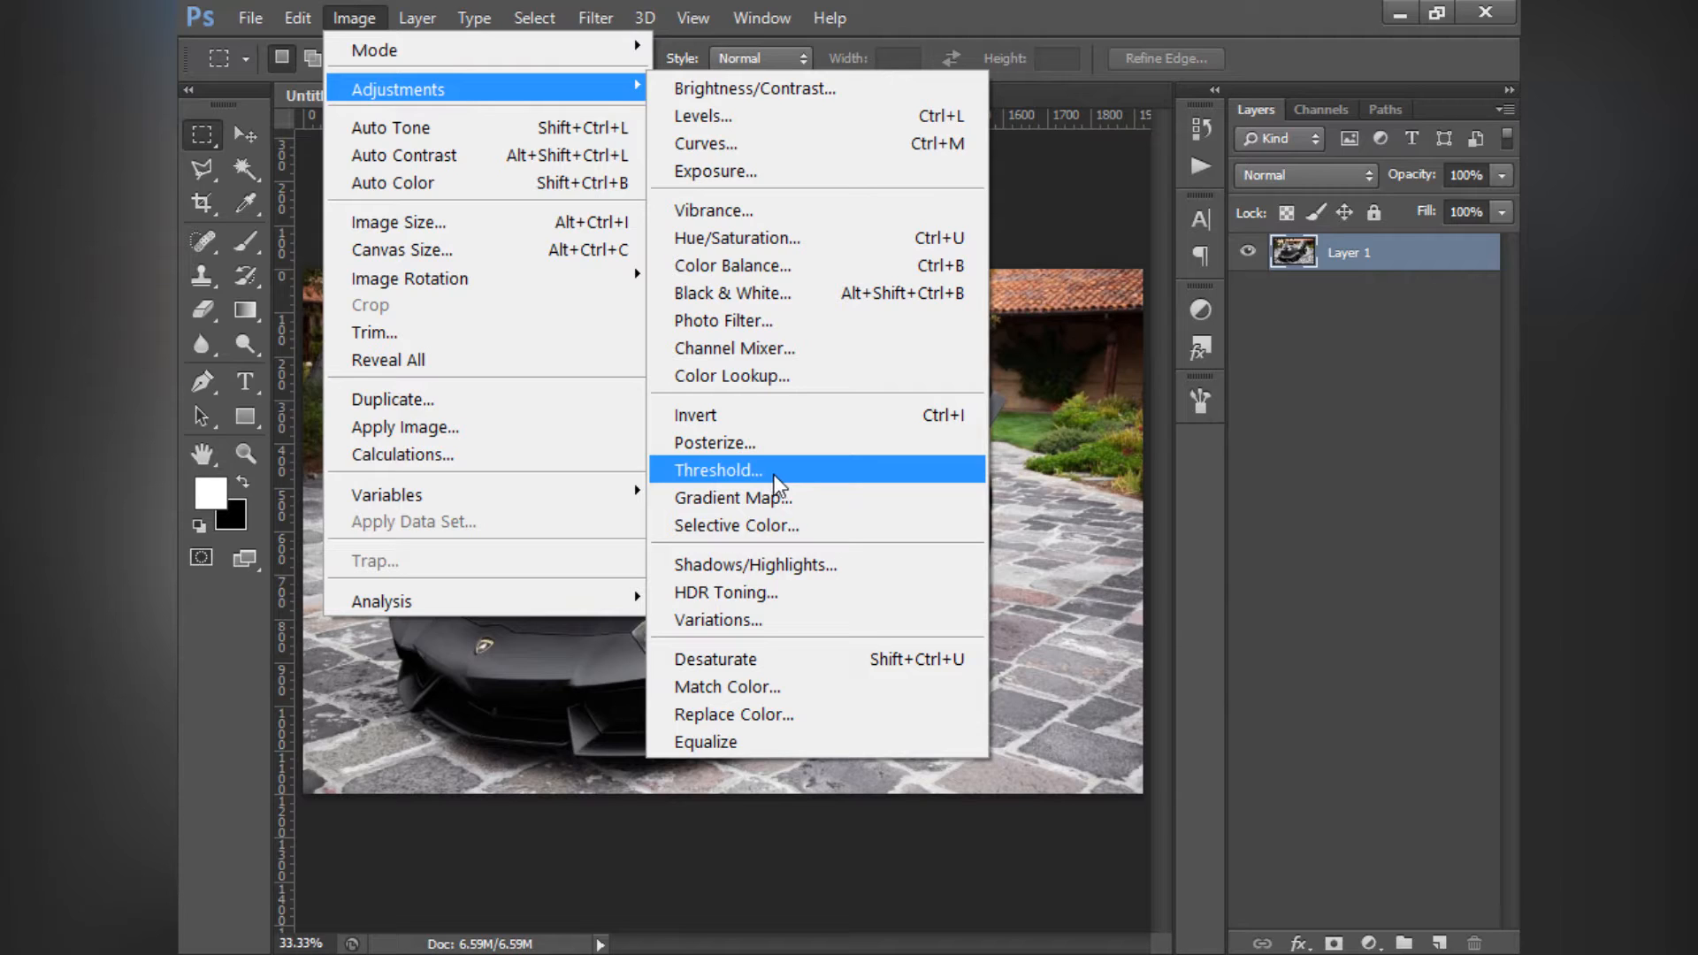
pyautogui.click(1314, 479)
pyautogui.click(1343, 244)
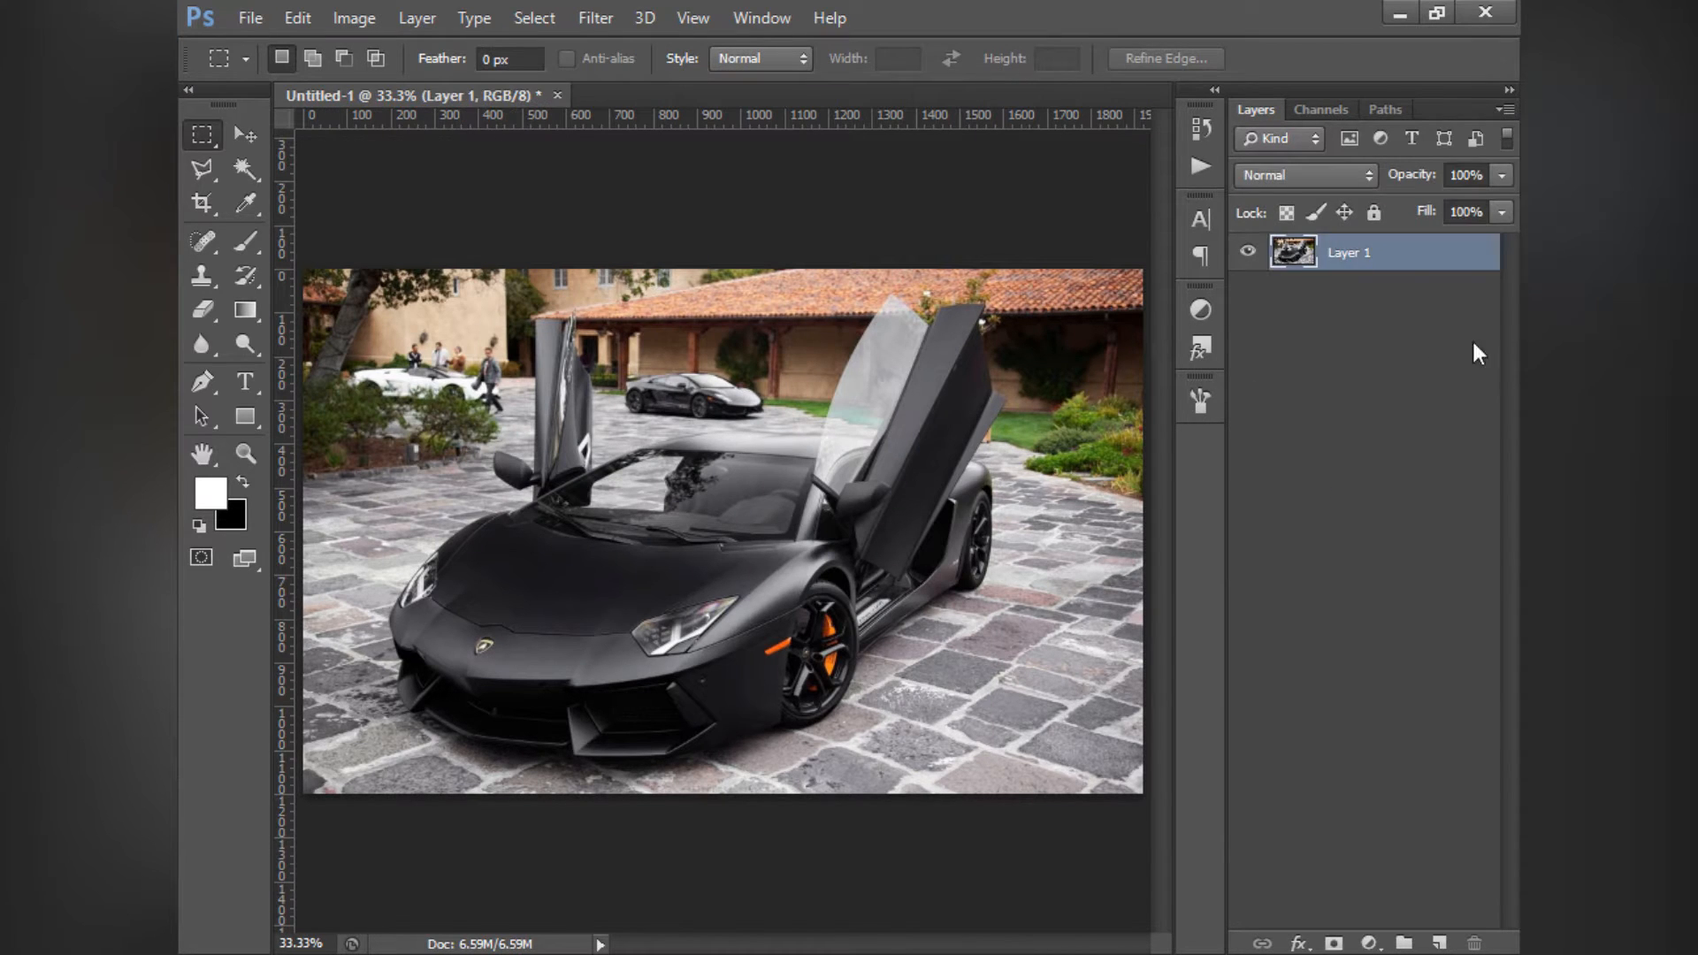
# - Examine the adjustment presets and the list of available fill and adjustment layers
pyautogui.click(1460, 339)
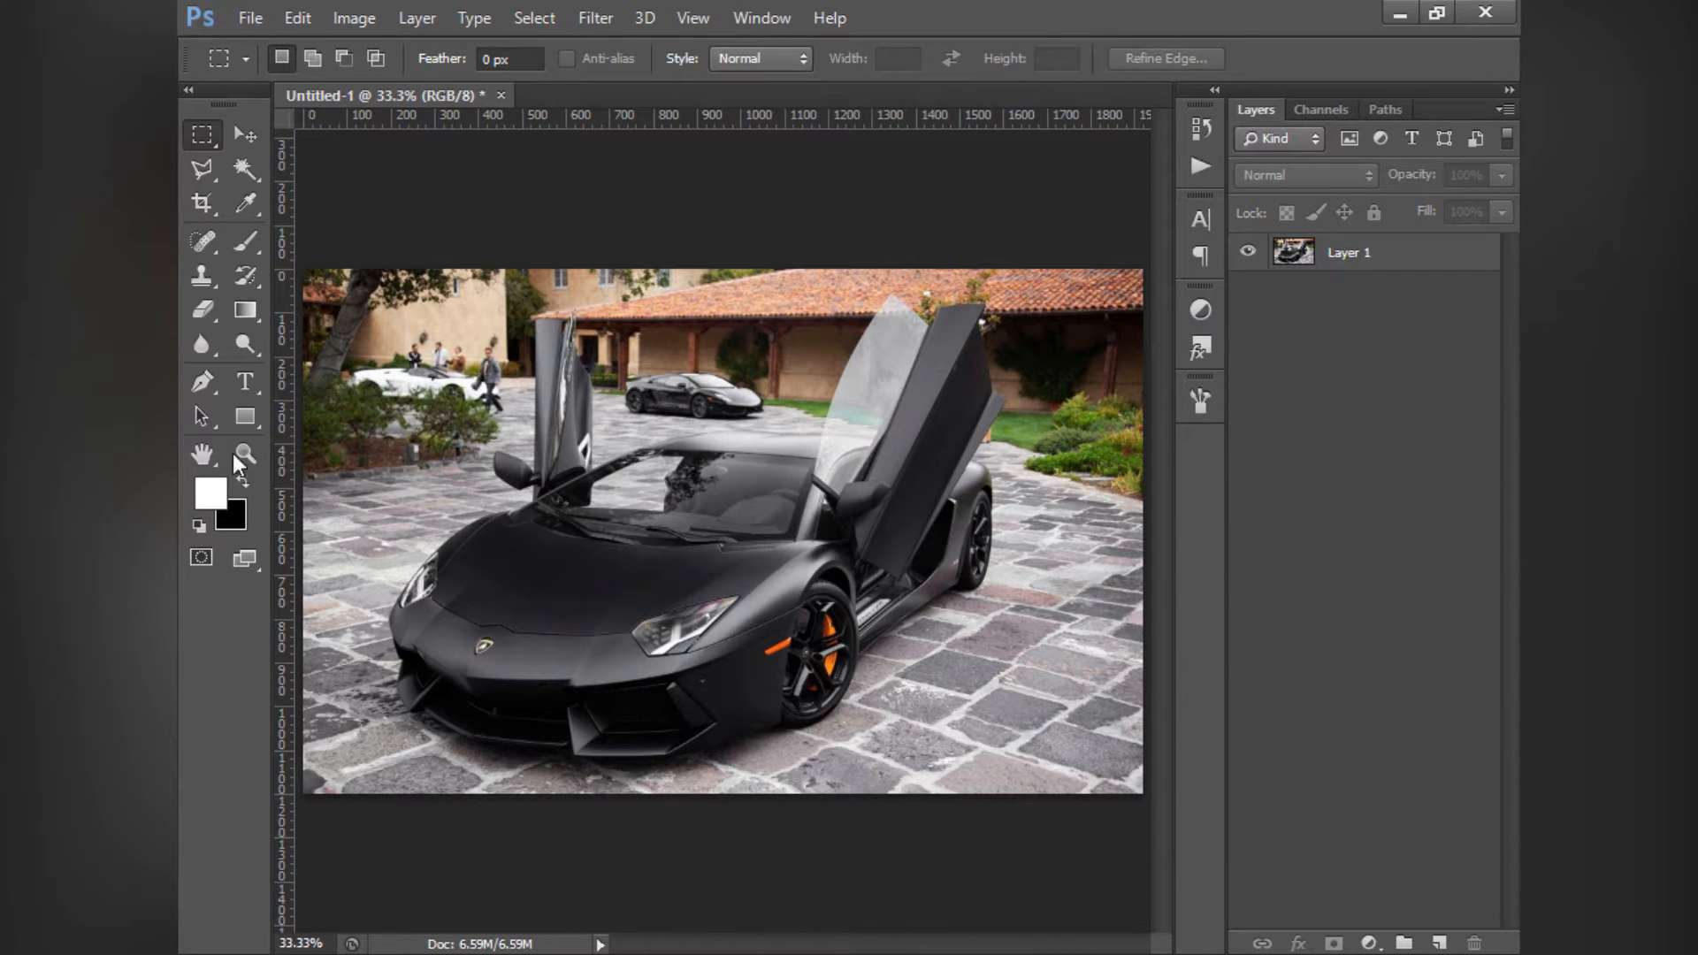
pyautogui.click(1201, 312)
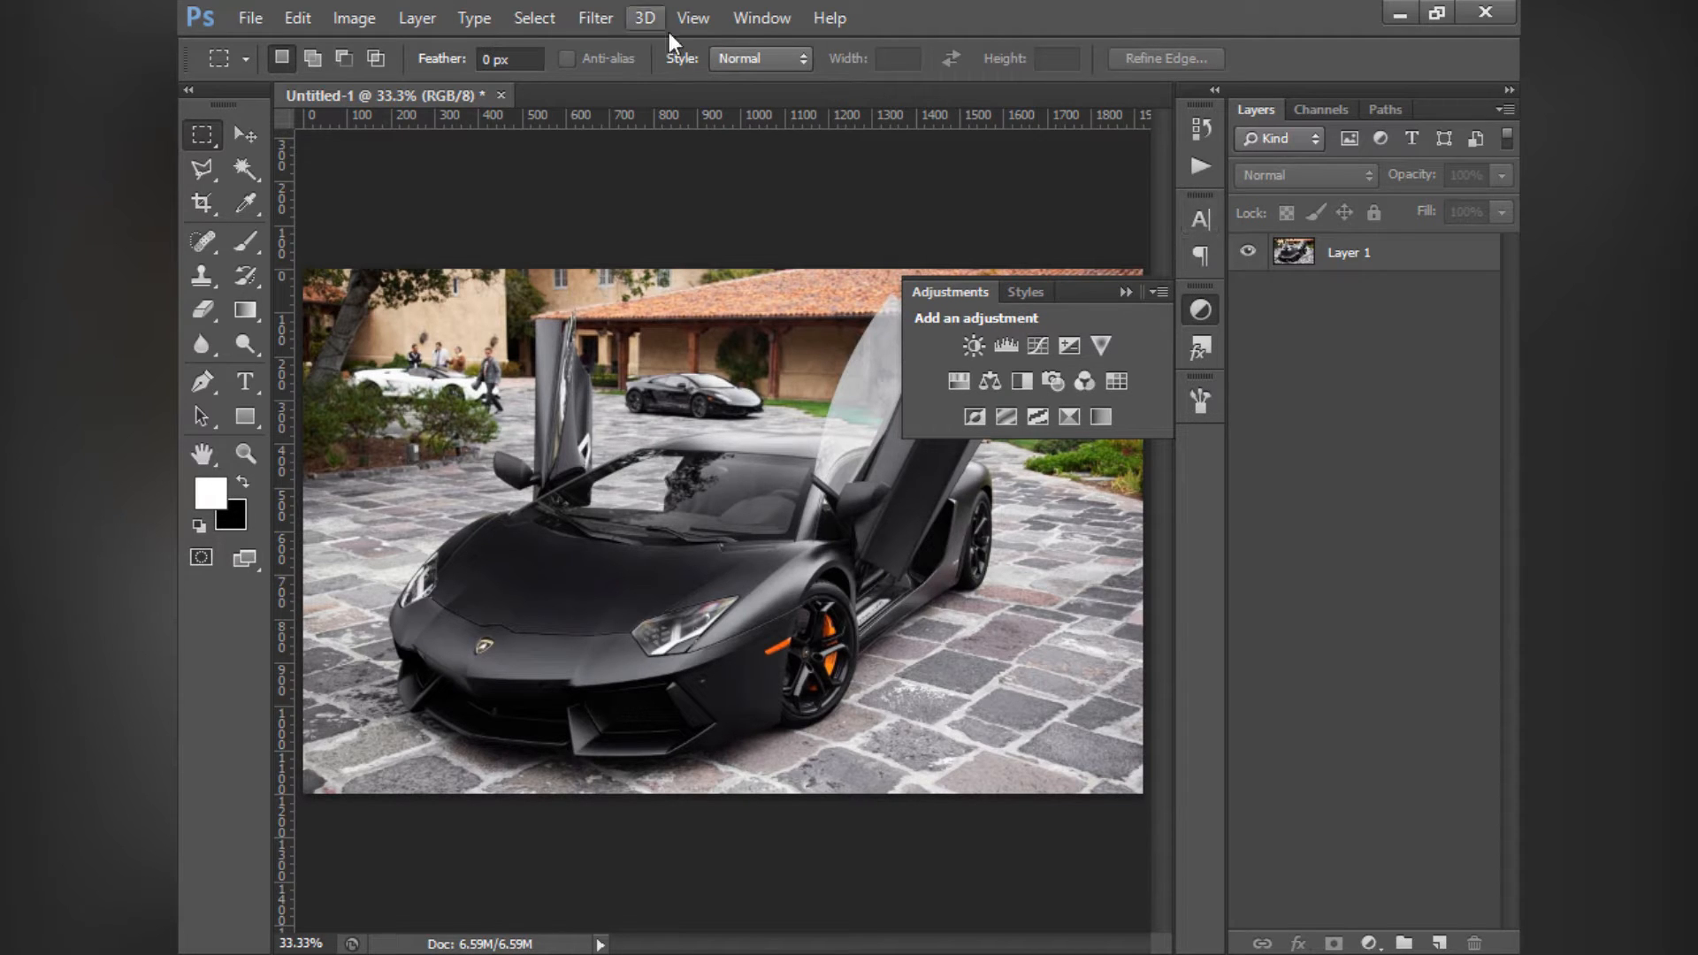
pyautogui.click(765, 19)
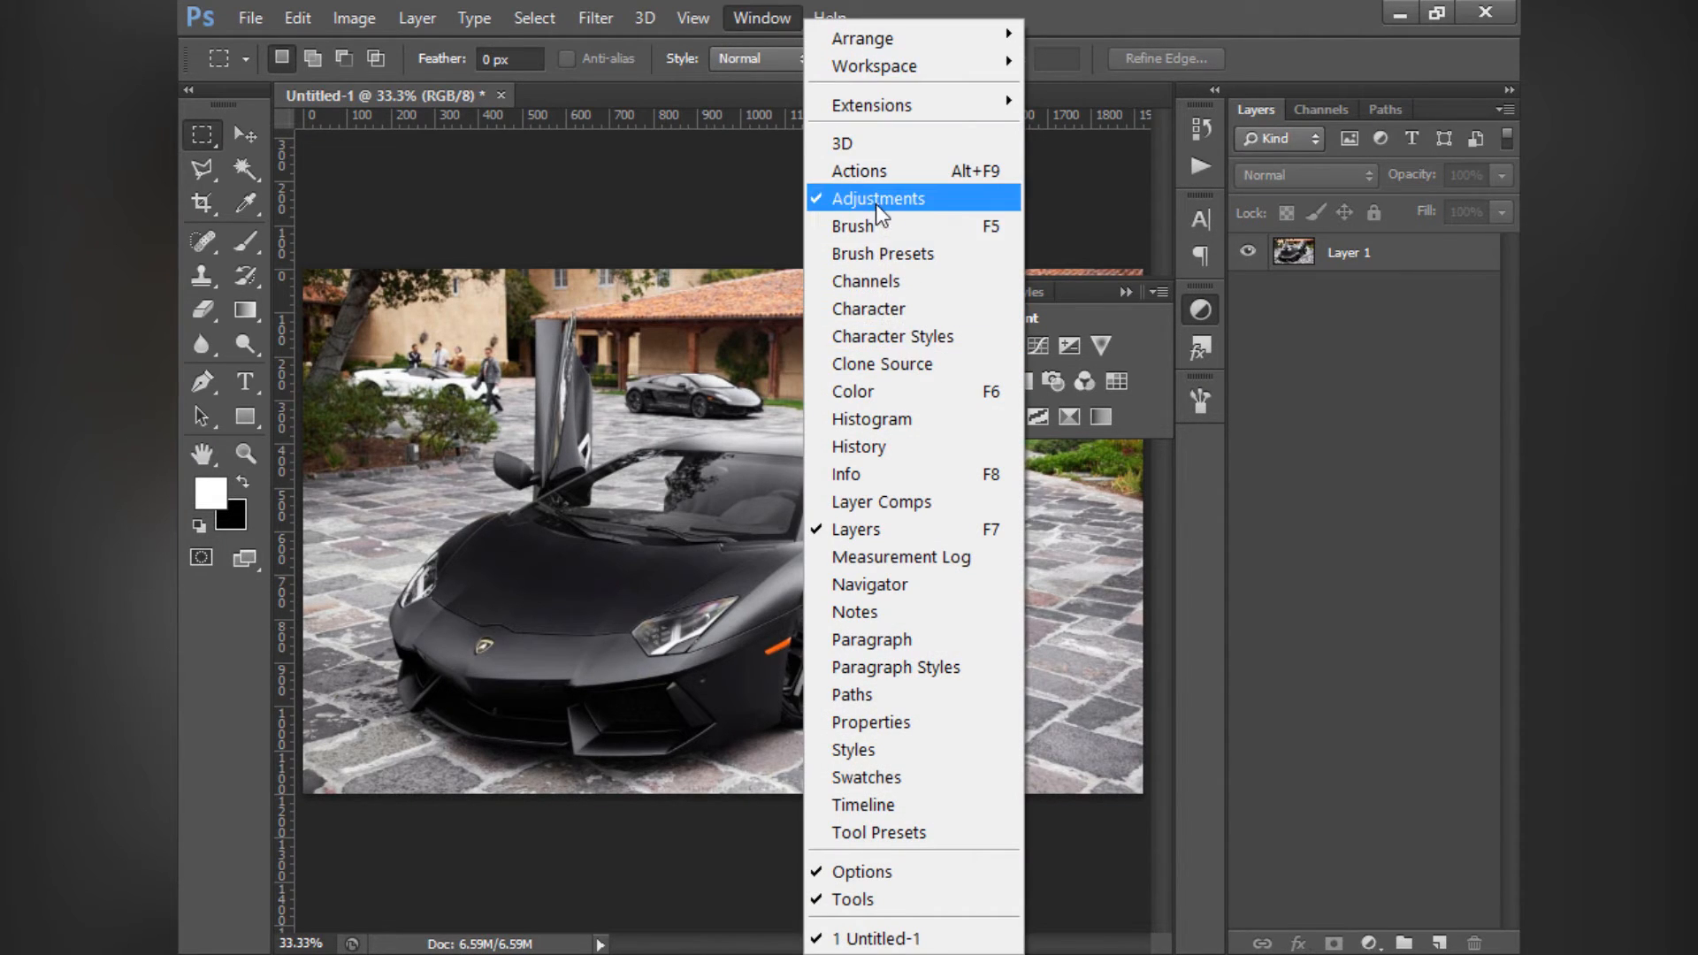
pyautogui.click(1117, 52)
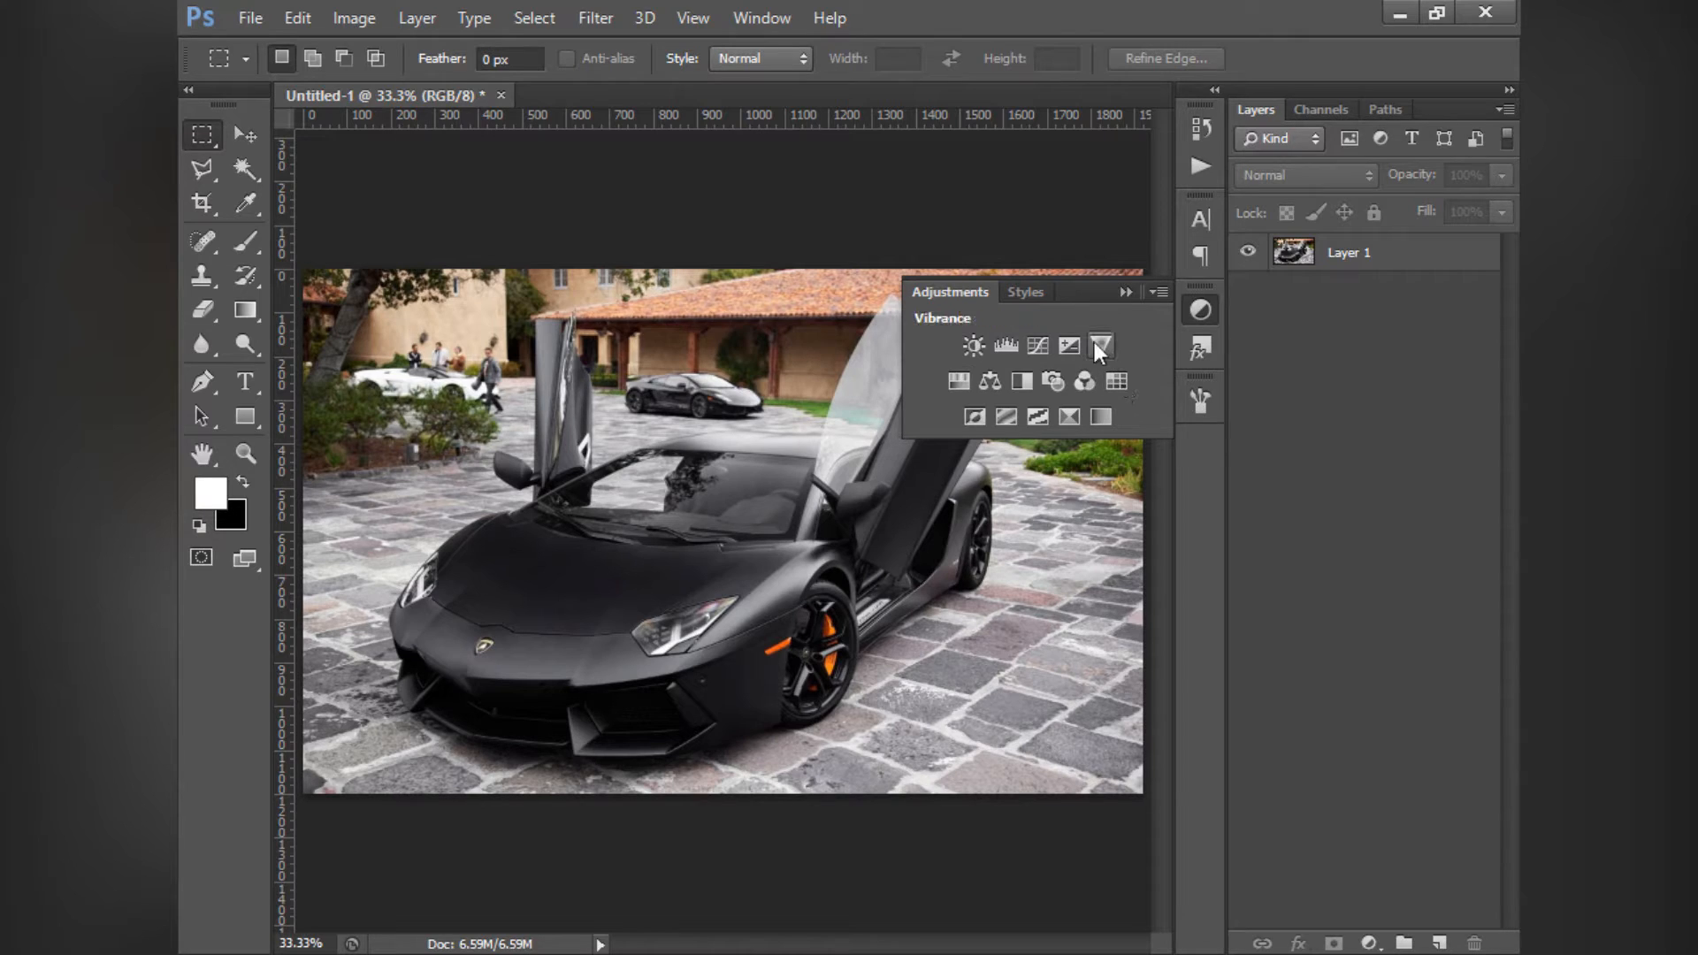
pyautogui.click(1125, 292)
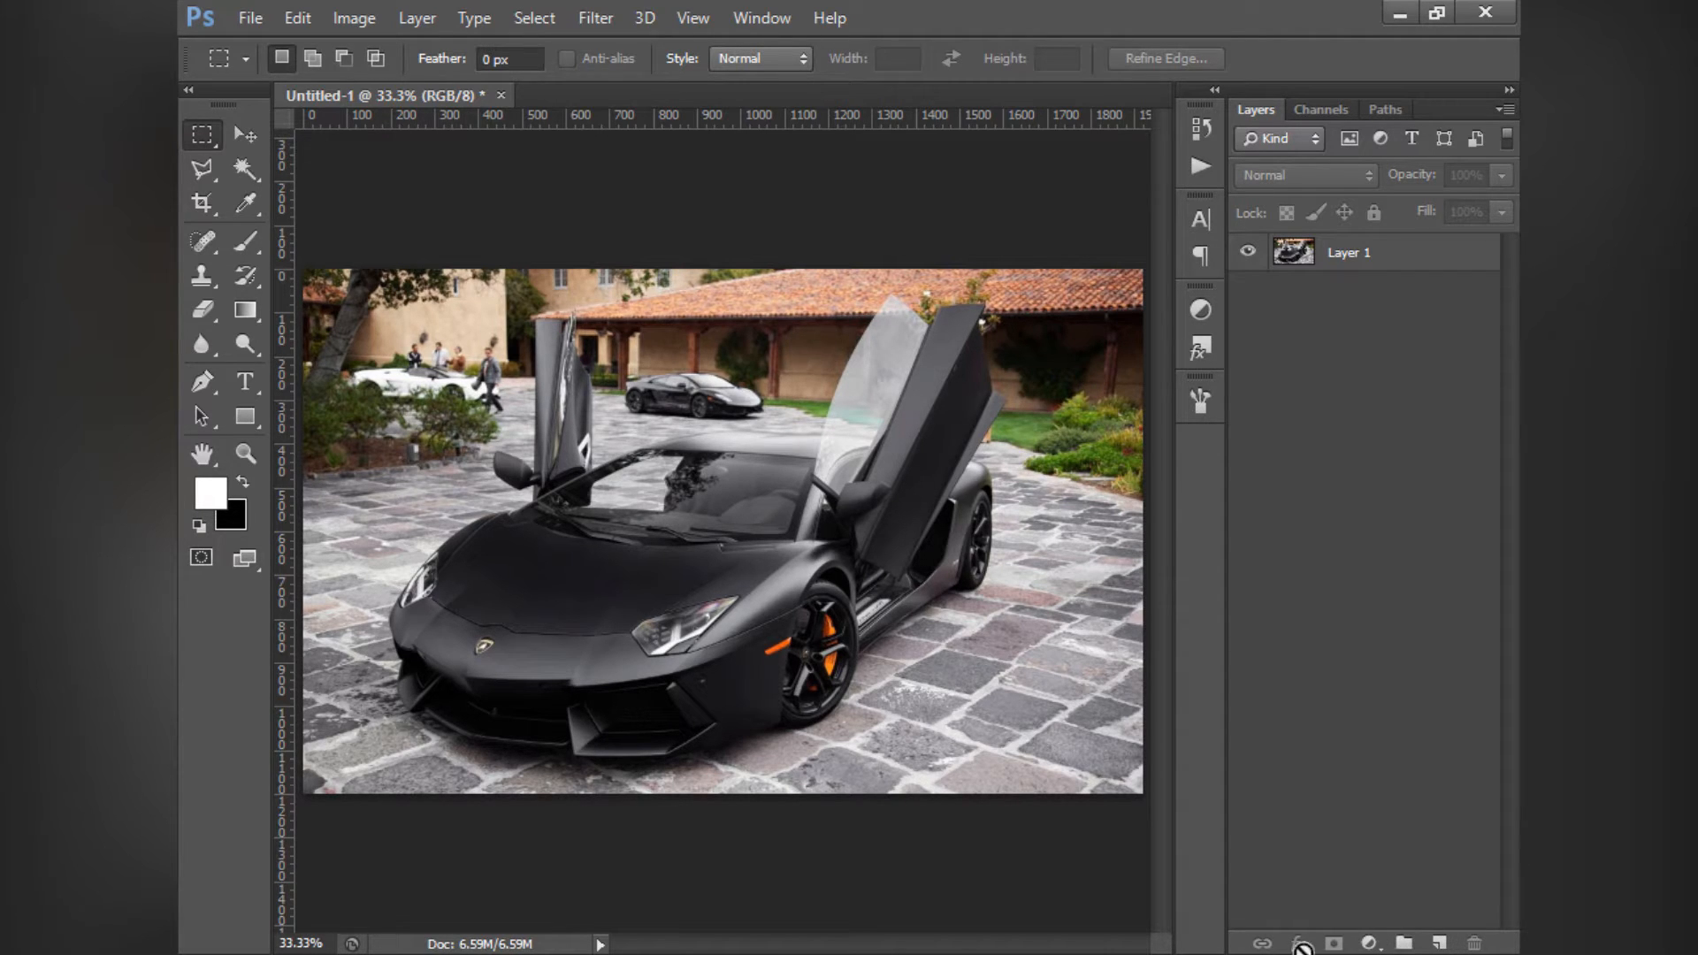
pyautogui.click(1370, 945)
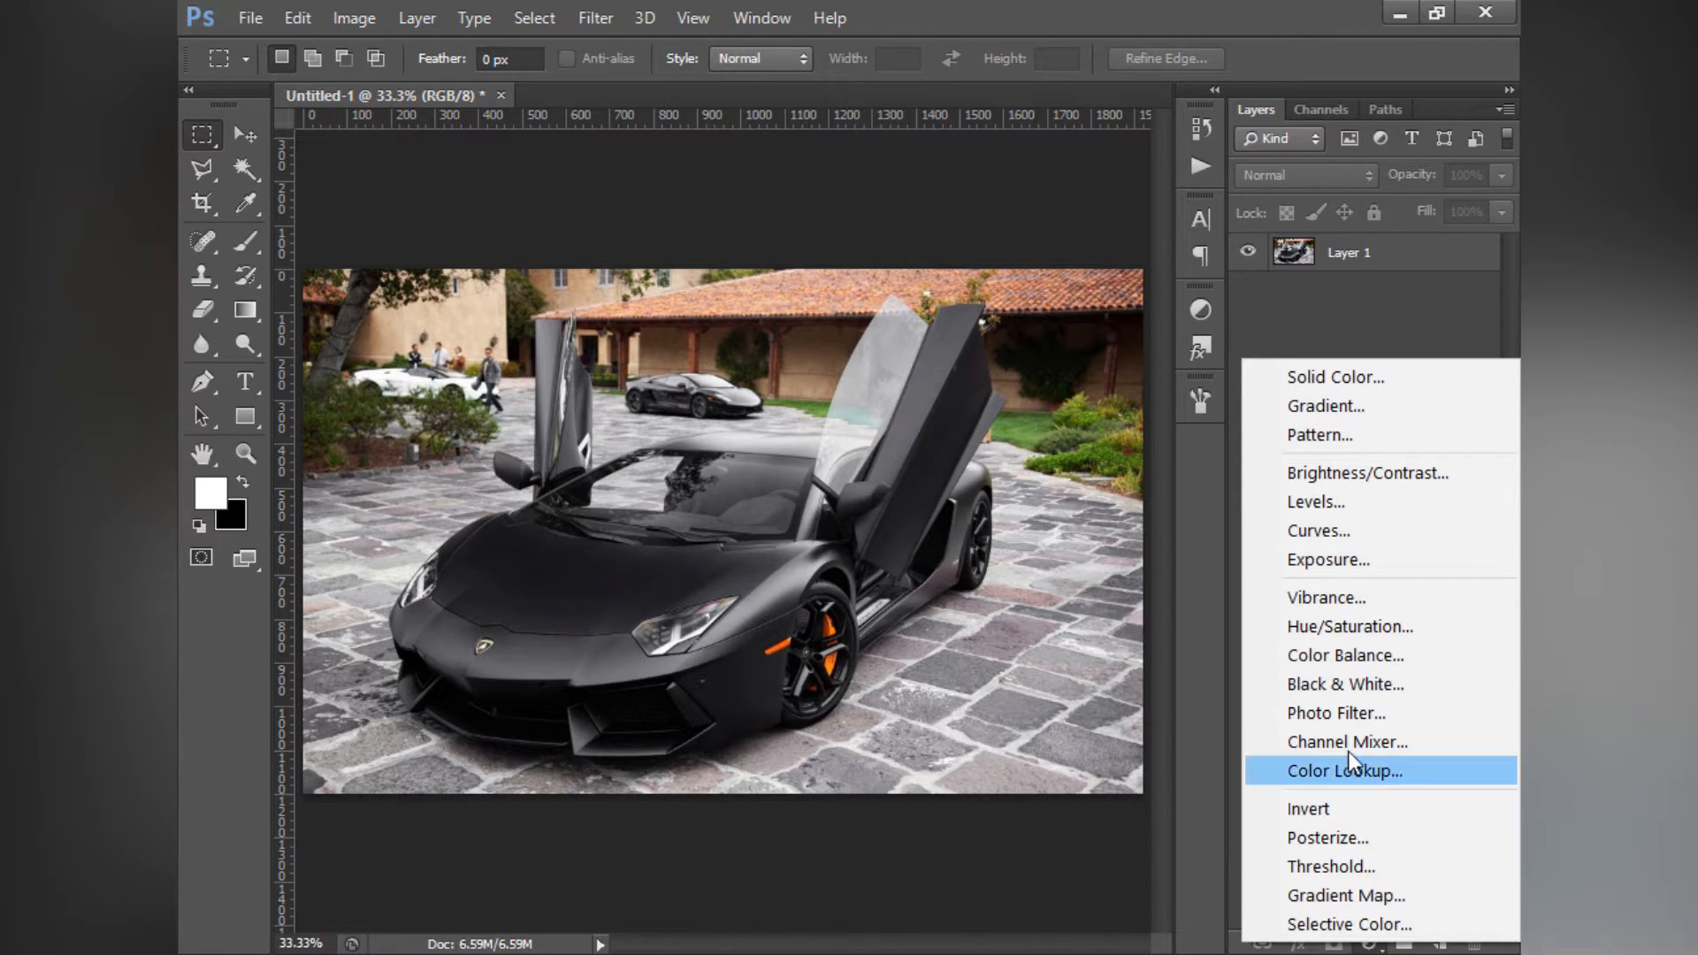
pyautogui.click(354, 16)
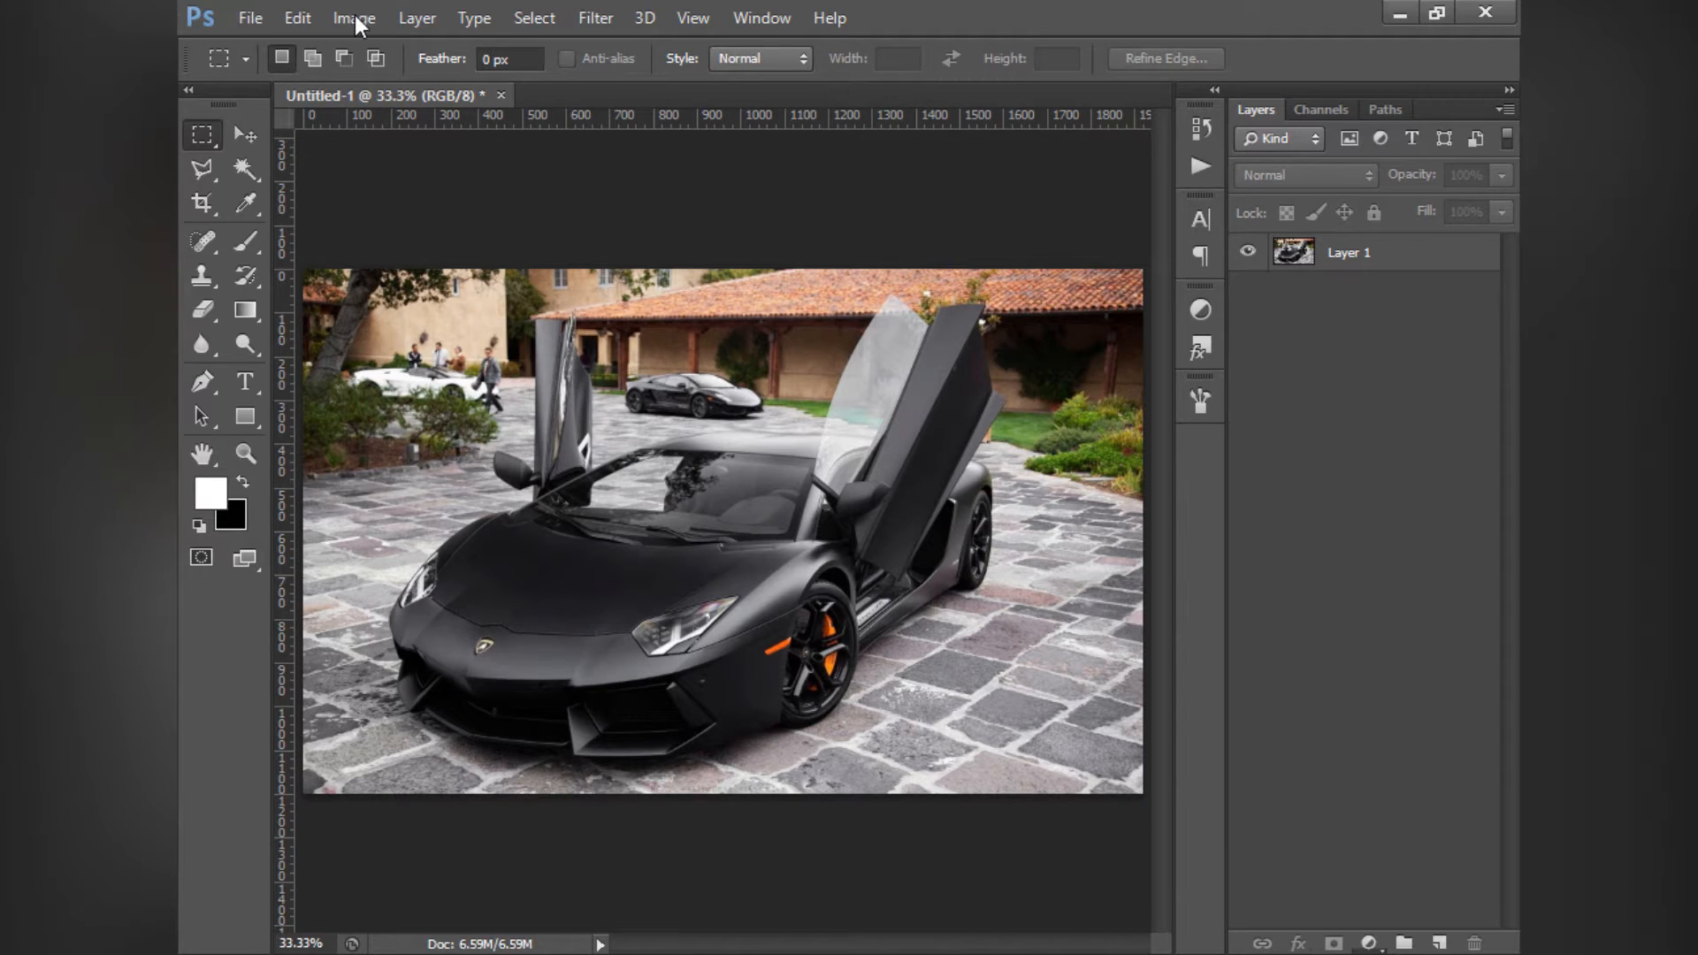
# - Compare which image adjustment commands are available with no layer selected and with Layer 1 selected
pyautogui.click(340, 19)
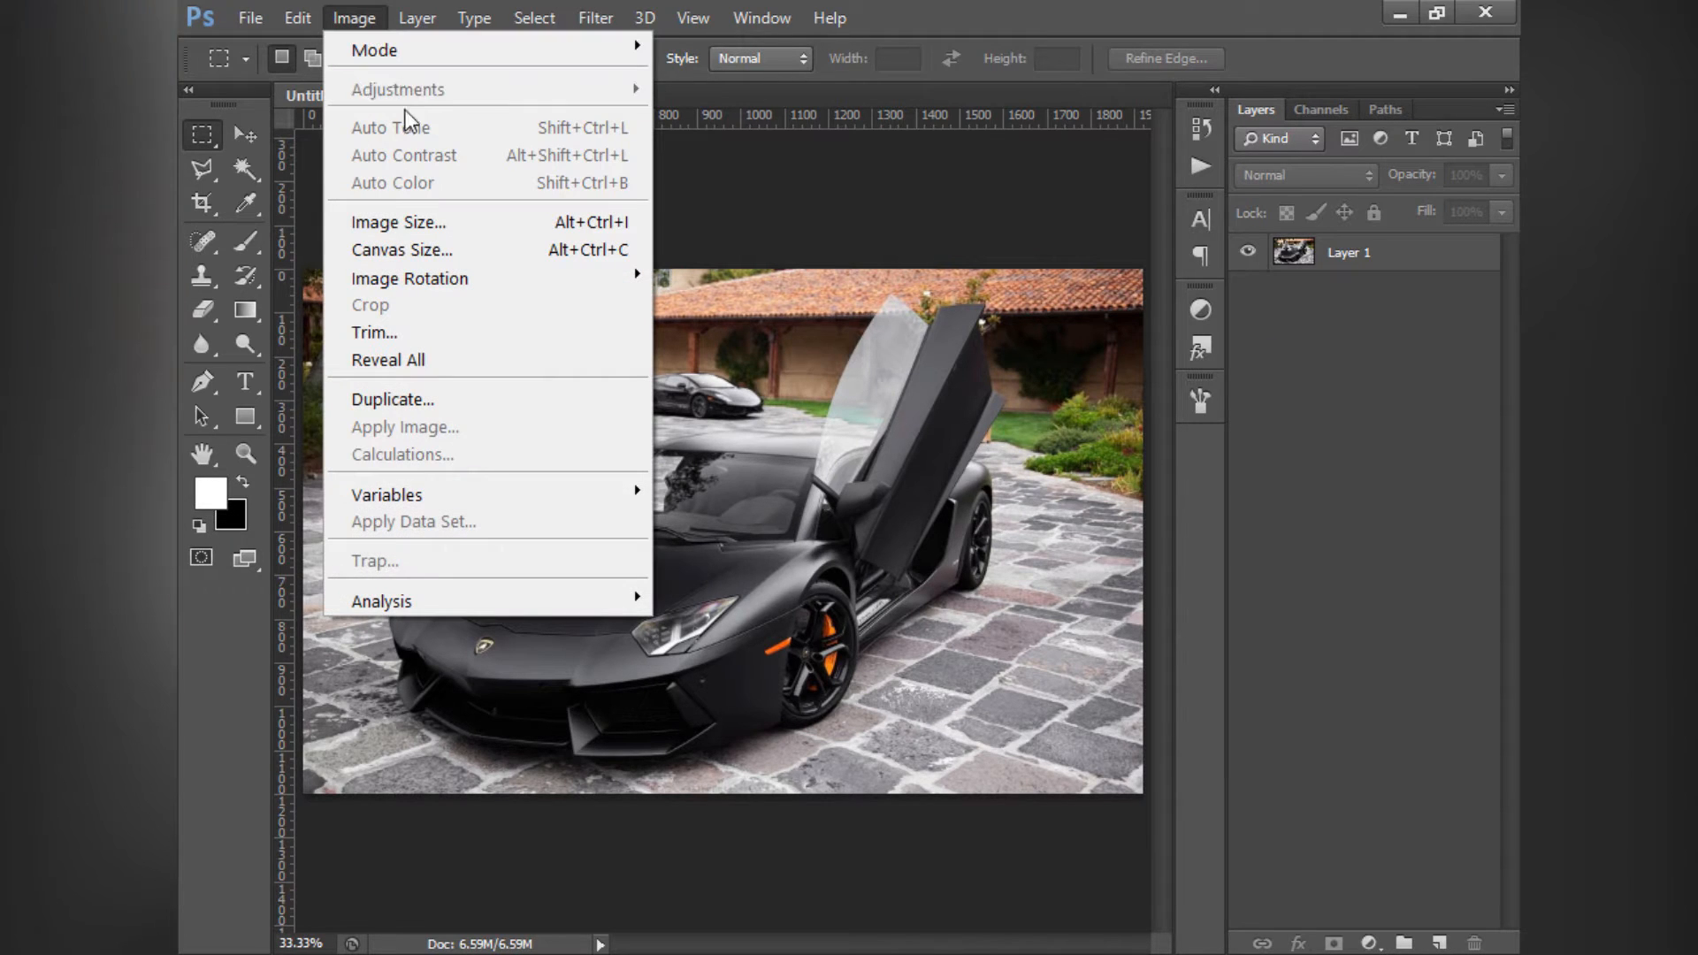
pyautogui.click(1339, 398)
pyautogui.click(1342, 241)
pyautogui.click(1362, 413)
pyautogui.click(1338, 256)
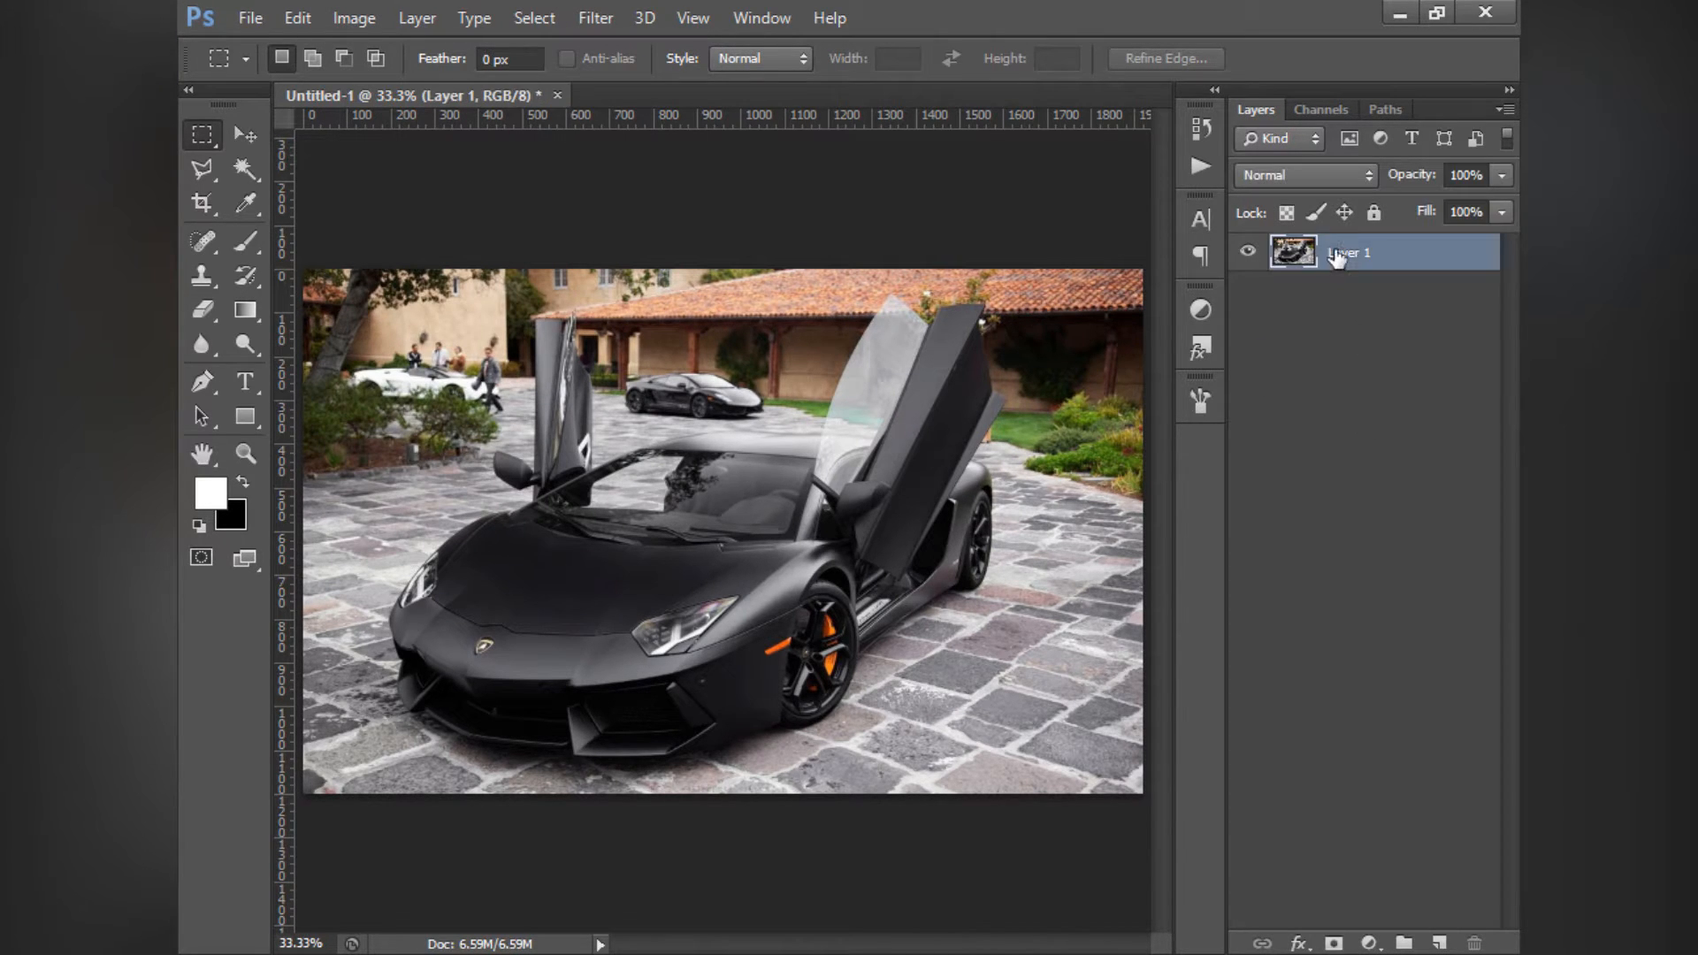
pyautogui.click(368, 17)
pyautogui.moveTo(409, 90)
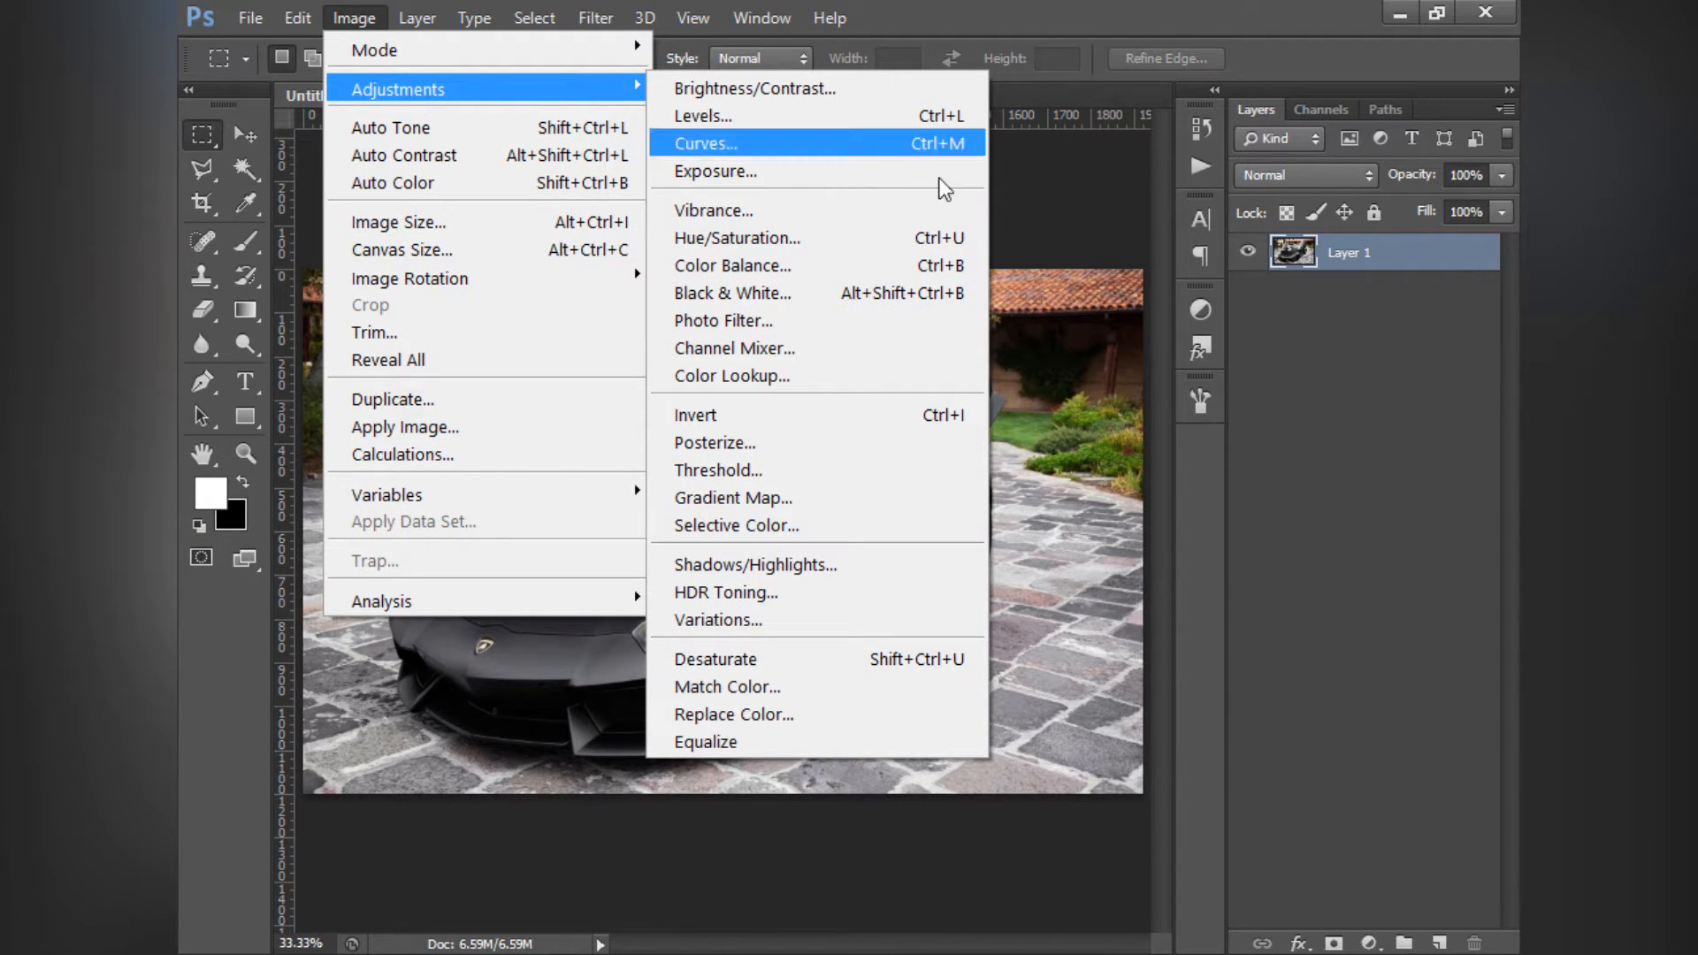
pyautogui.click(1359, 322)
pyautogui.click(1341, 254)
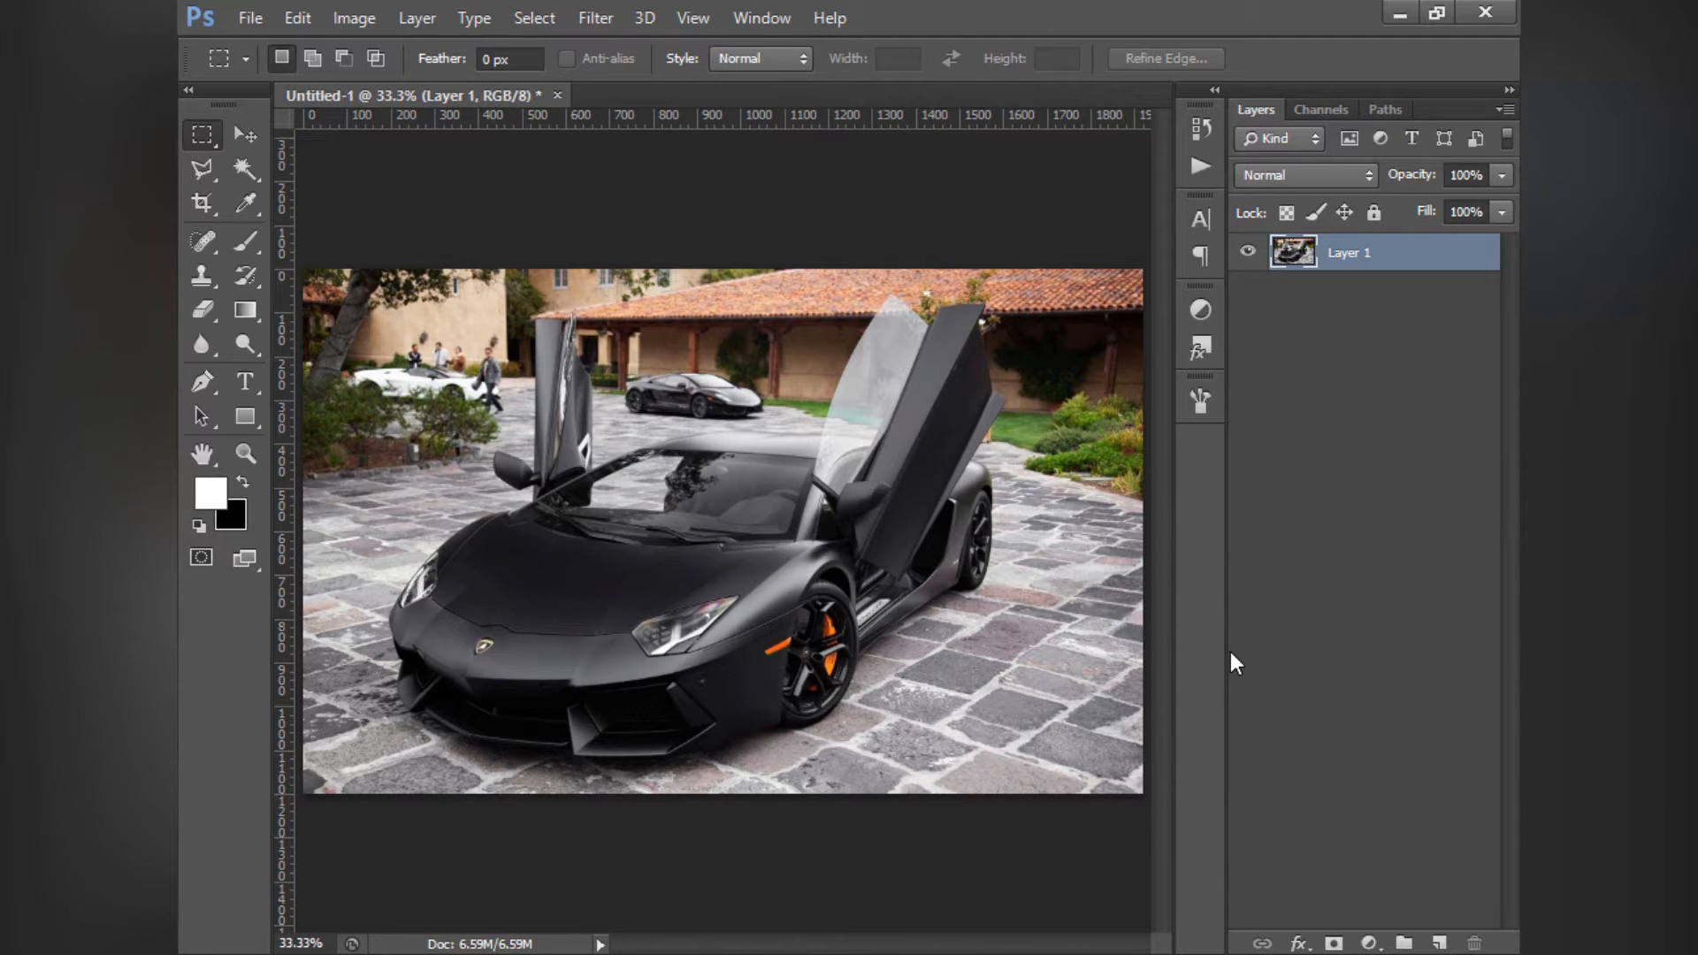
pyautogui.click(1368, 385)
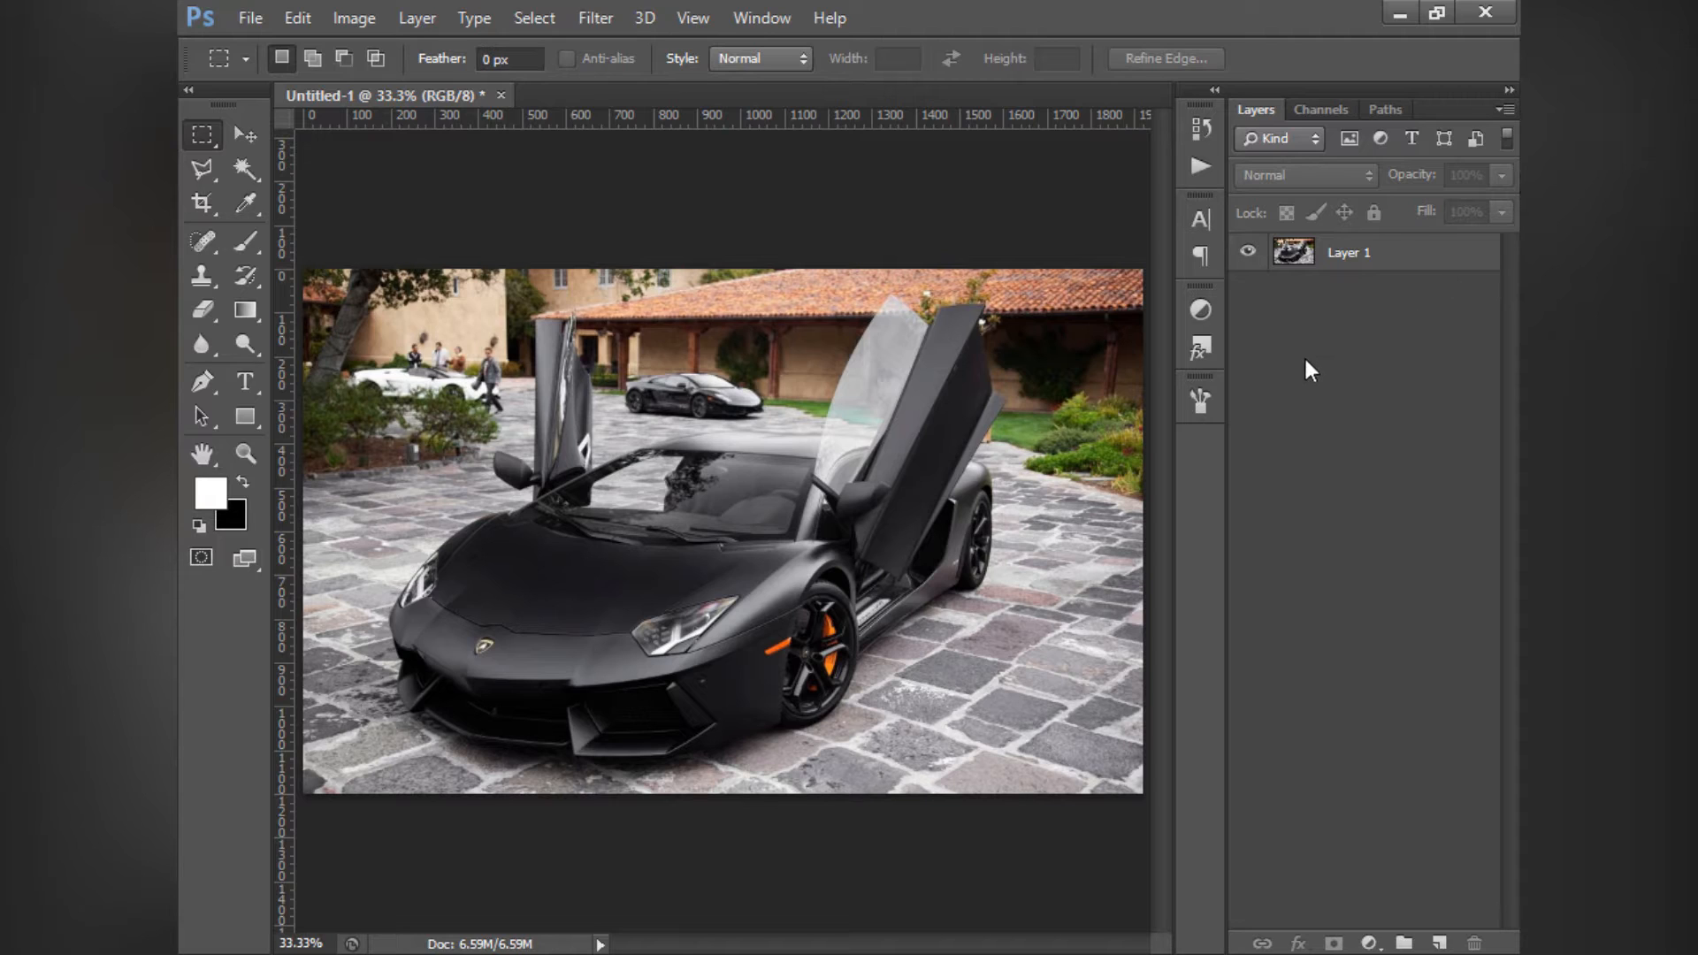
pyautogui.click(1346, 256)
pyautogui.click(1341, 357)
pyautogui.click(1349, 265)
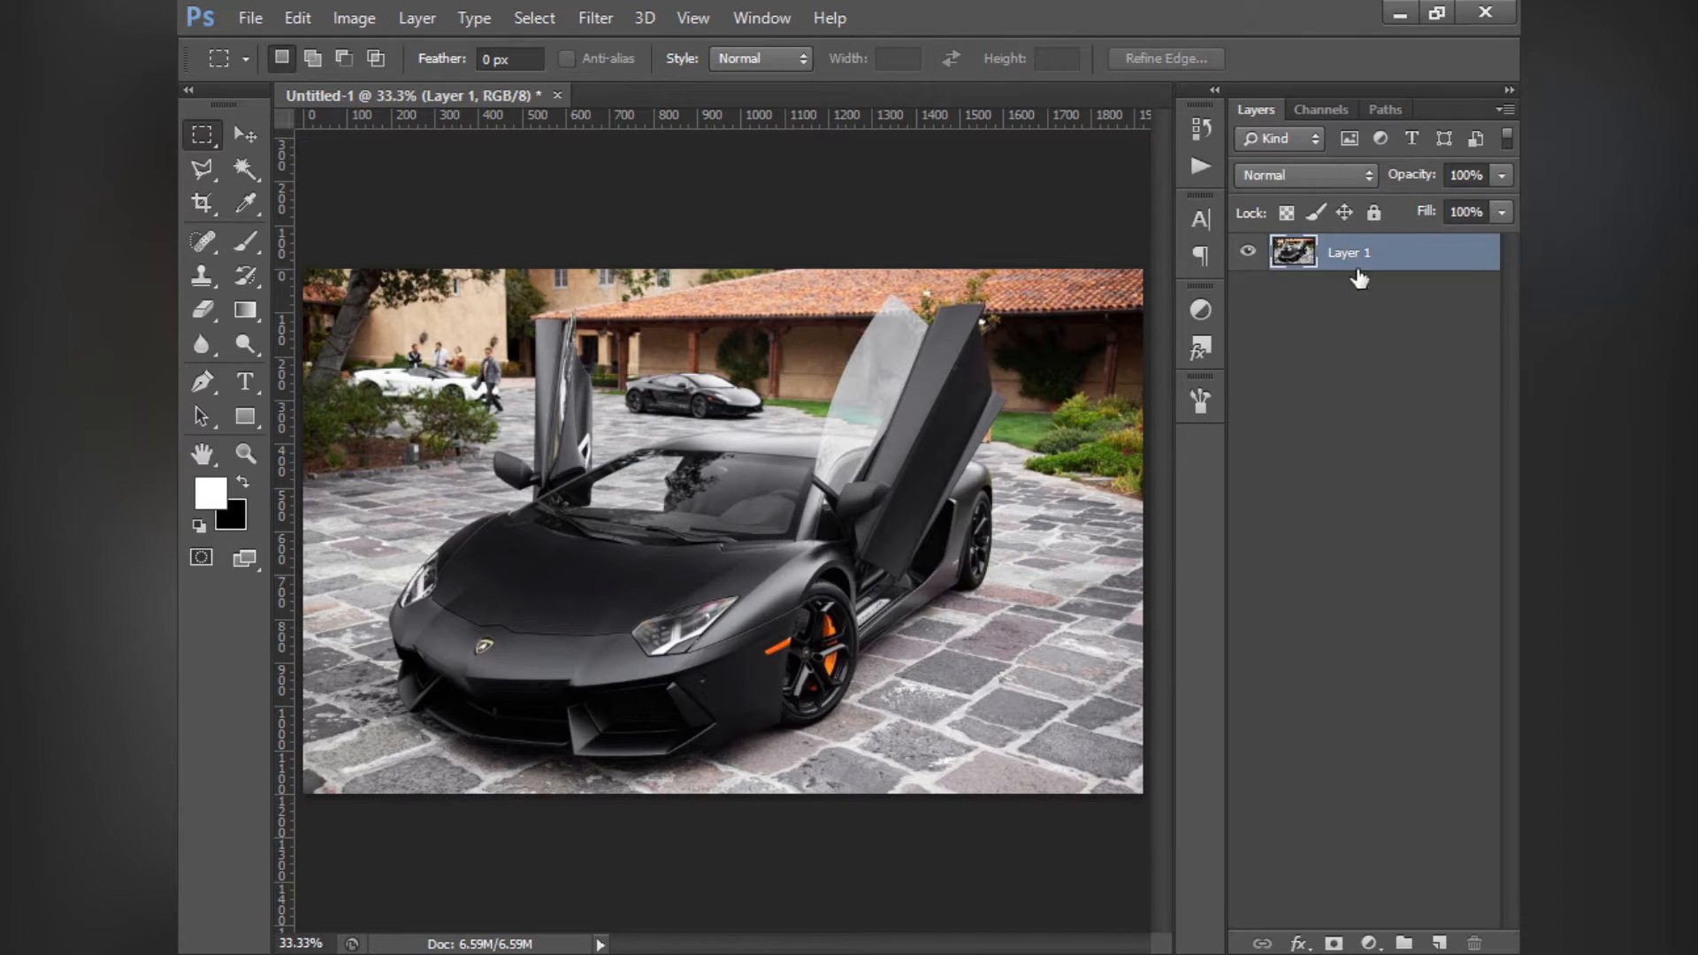
# - Give Layer 1 a blank name and duplicate it
pyautogui.doubleClick(1350, 253)
pyautogui.press('Return')
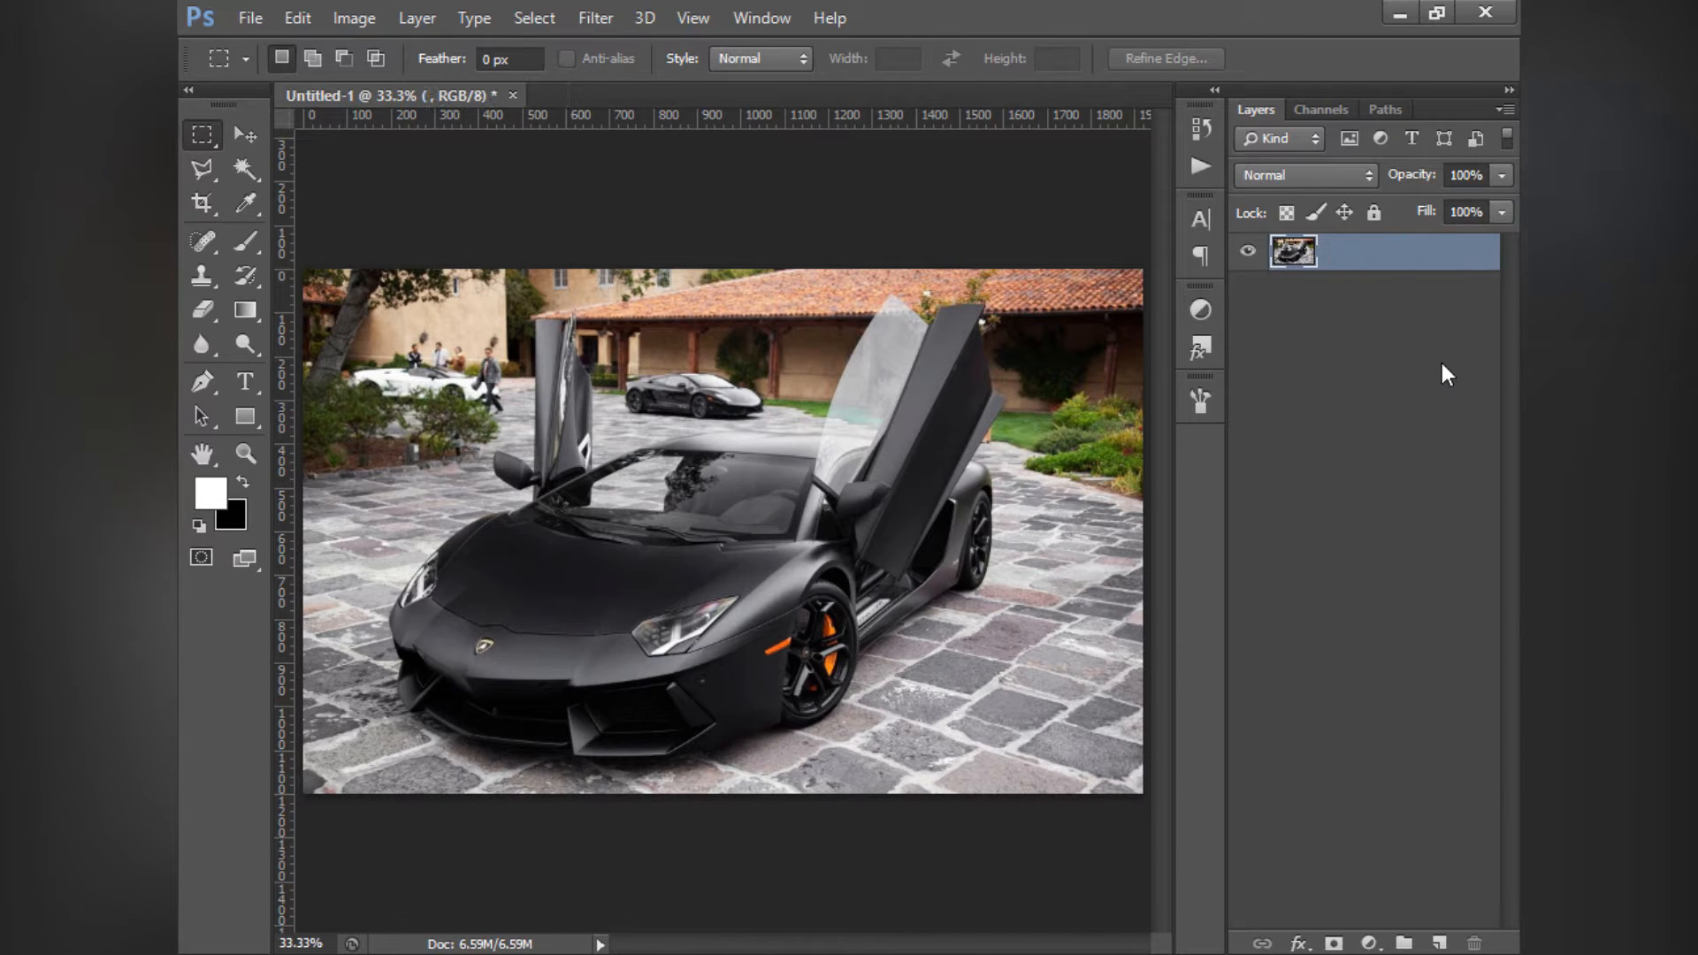
pyautogui.click(1377, 394)
pyautogui.click(1331, 266)
pyautogui.hotkey('ctrl', 'j')
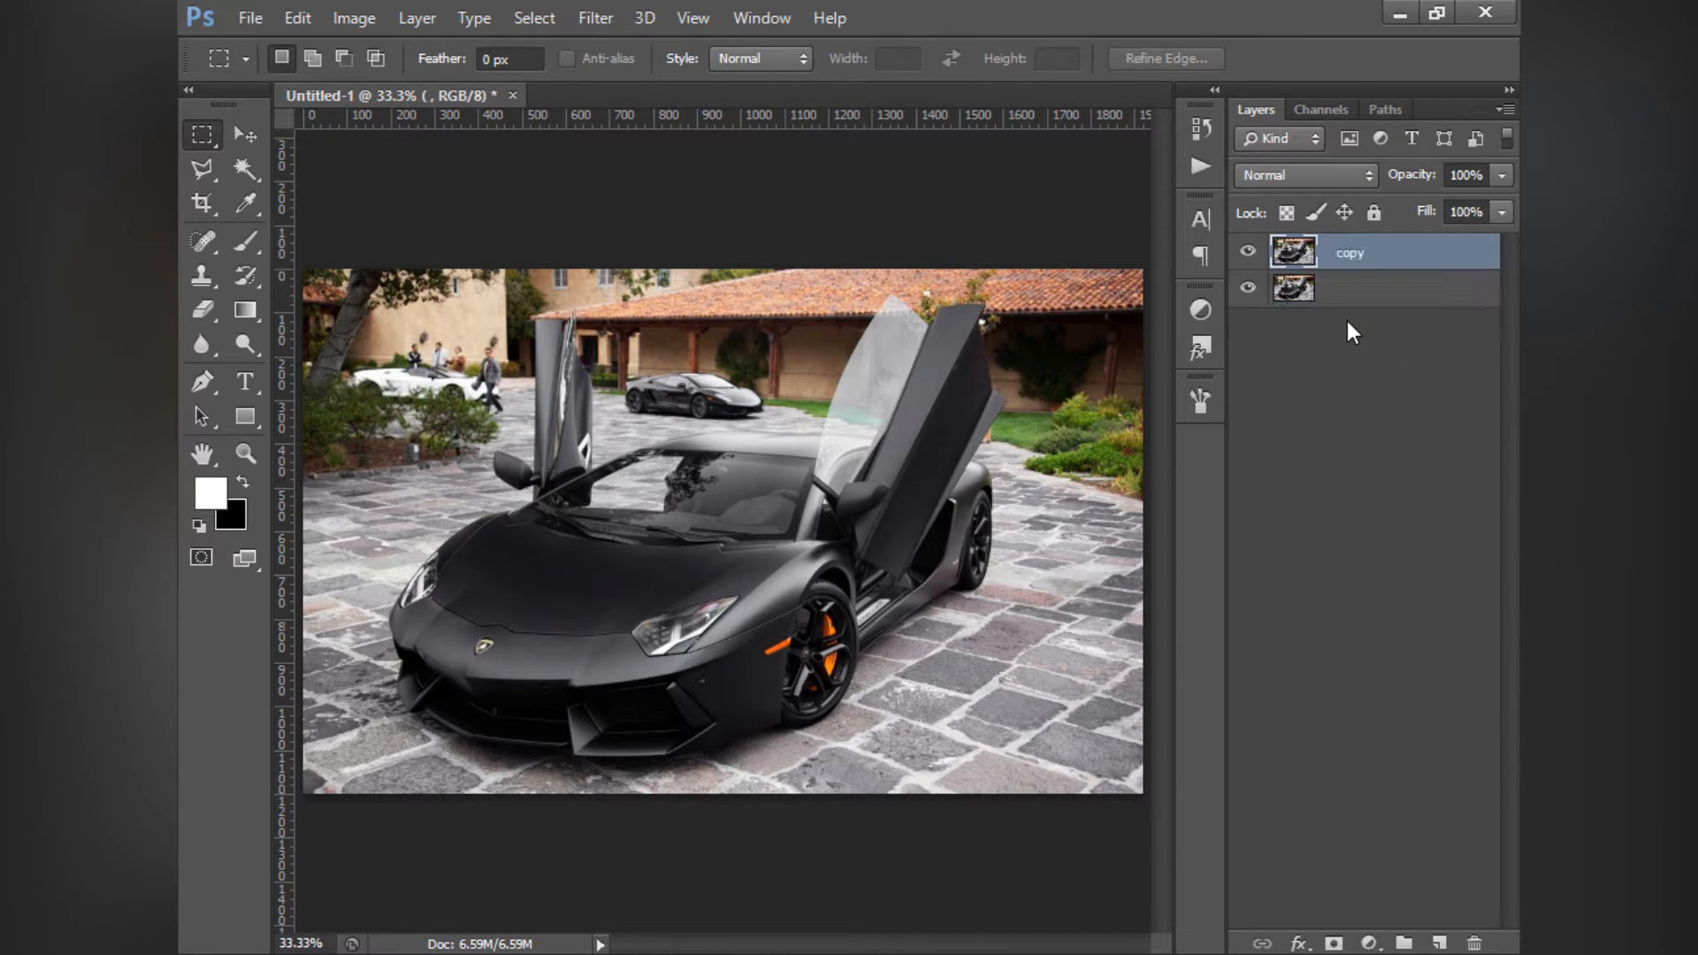
# - Rename the original photo layer beneath the copy as Backup
pyautogui.click(1338, 288)
pyautogui.doubleClick(1294, 290)
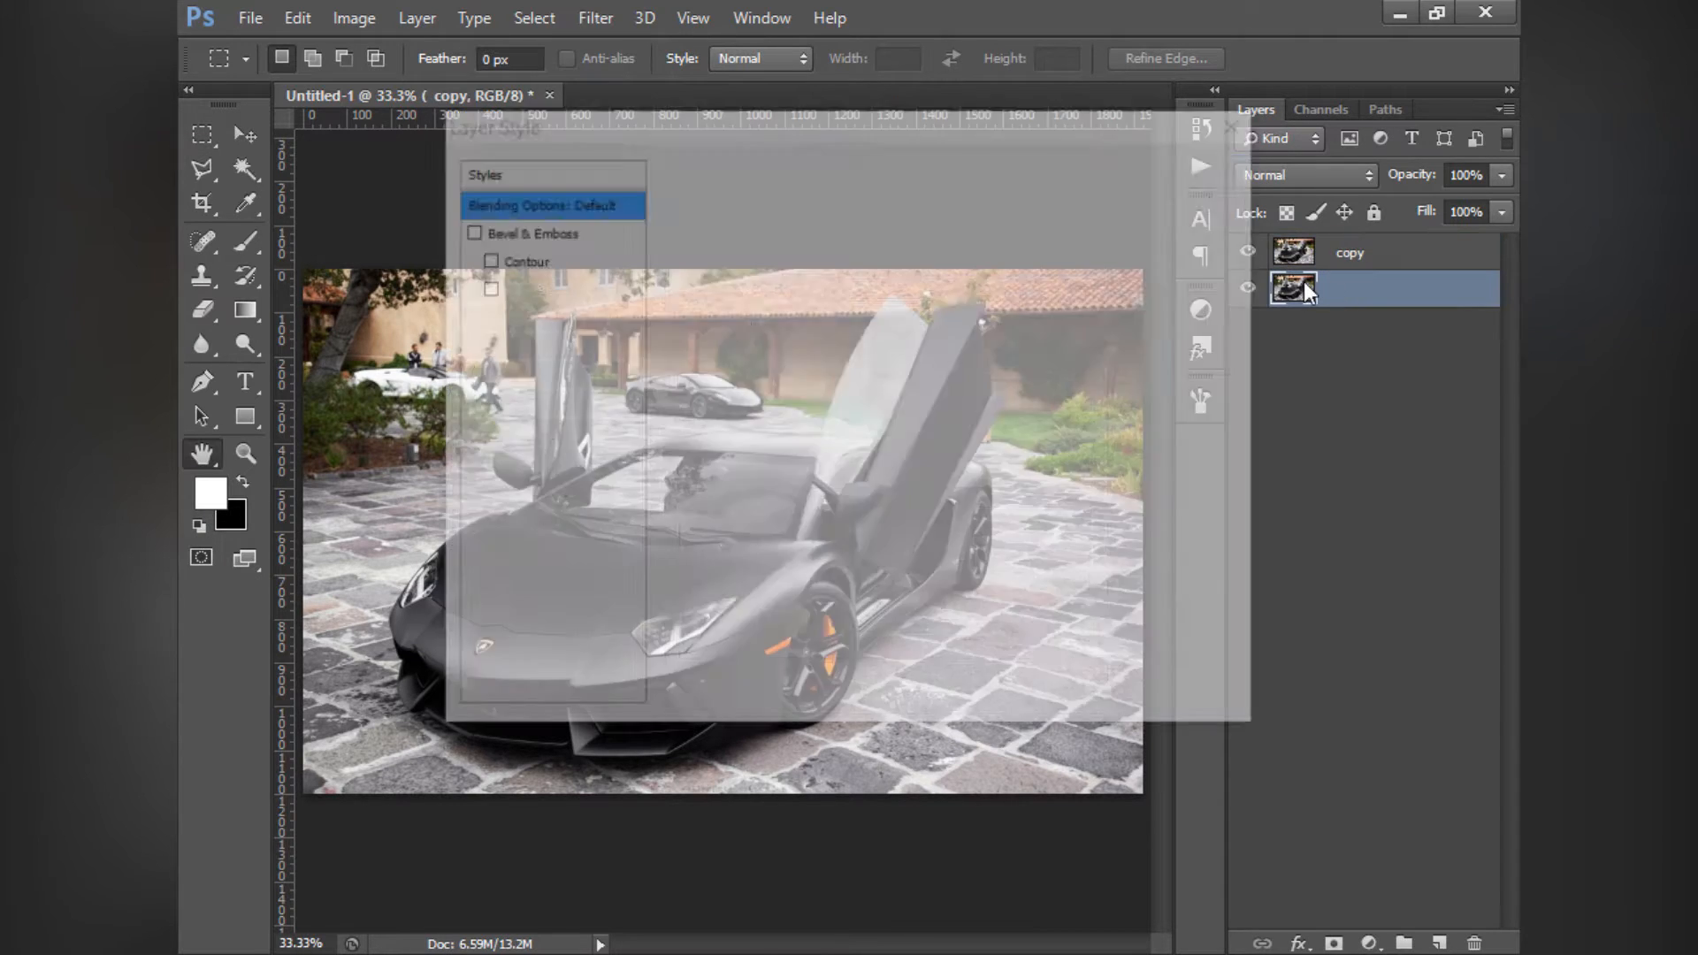
pyautogui.click(1188, 204)
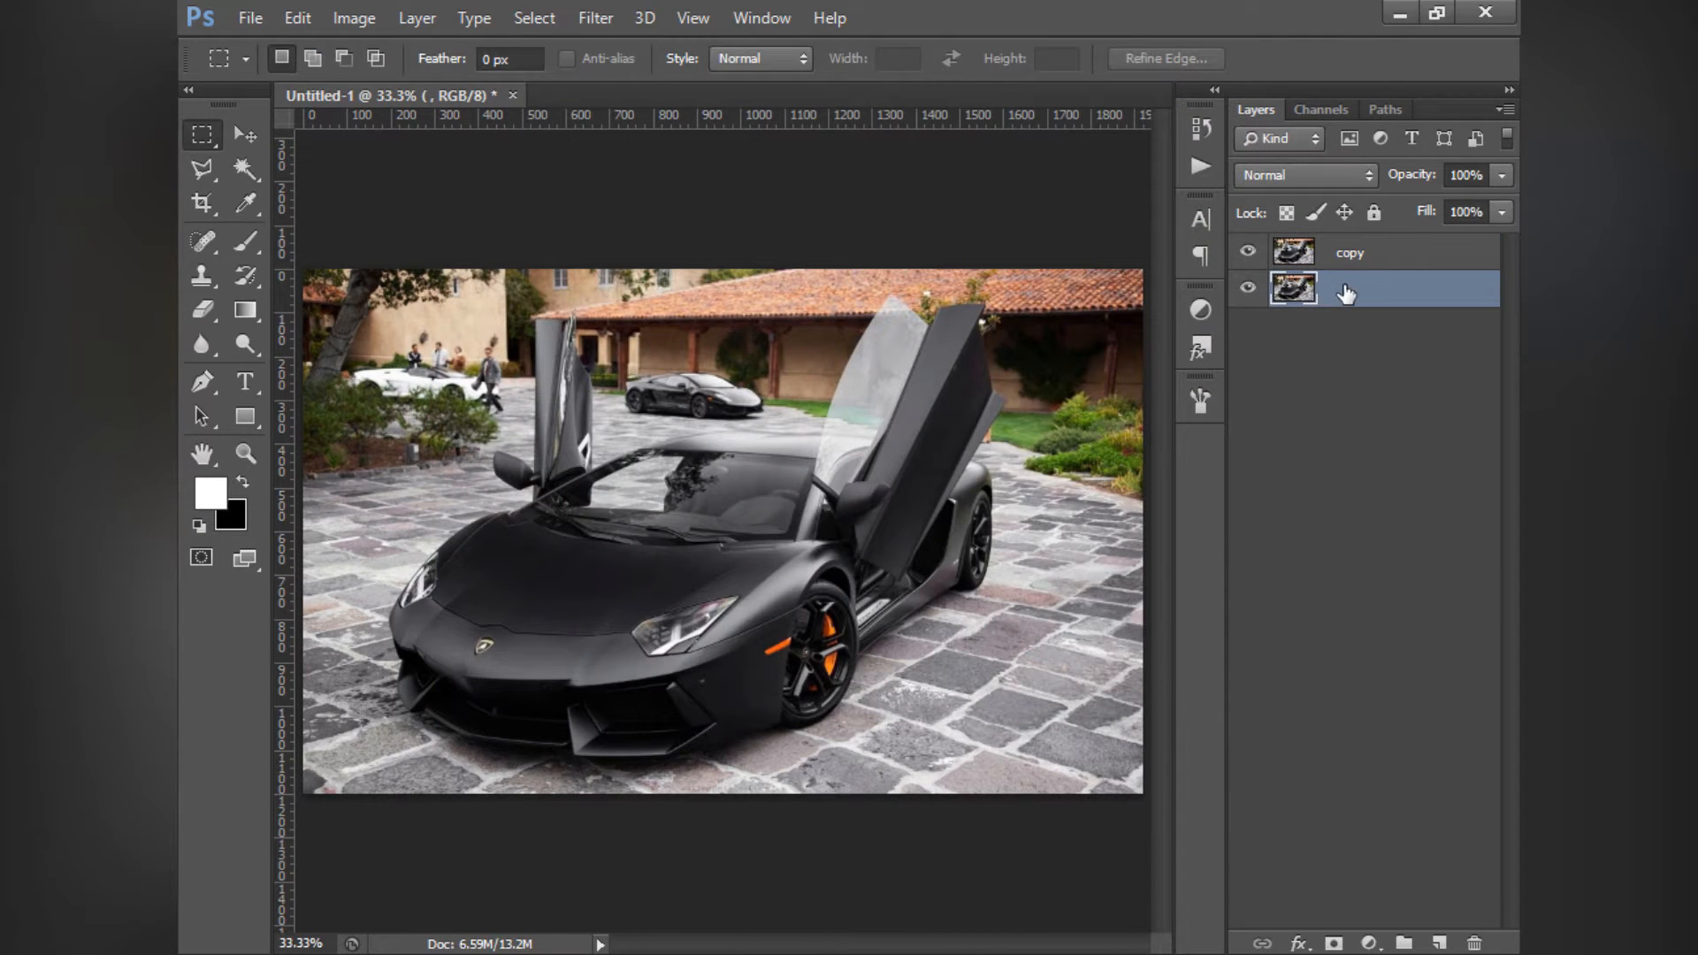
pyautogui.doubleClick(1330, 292)
pyautogui.write('Backup')
pyautogui.press('Return')
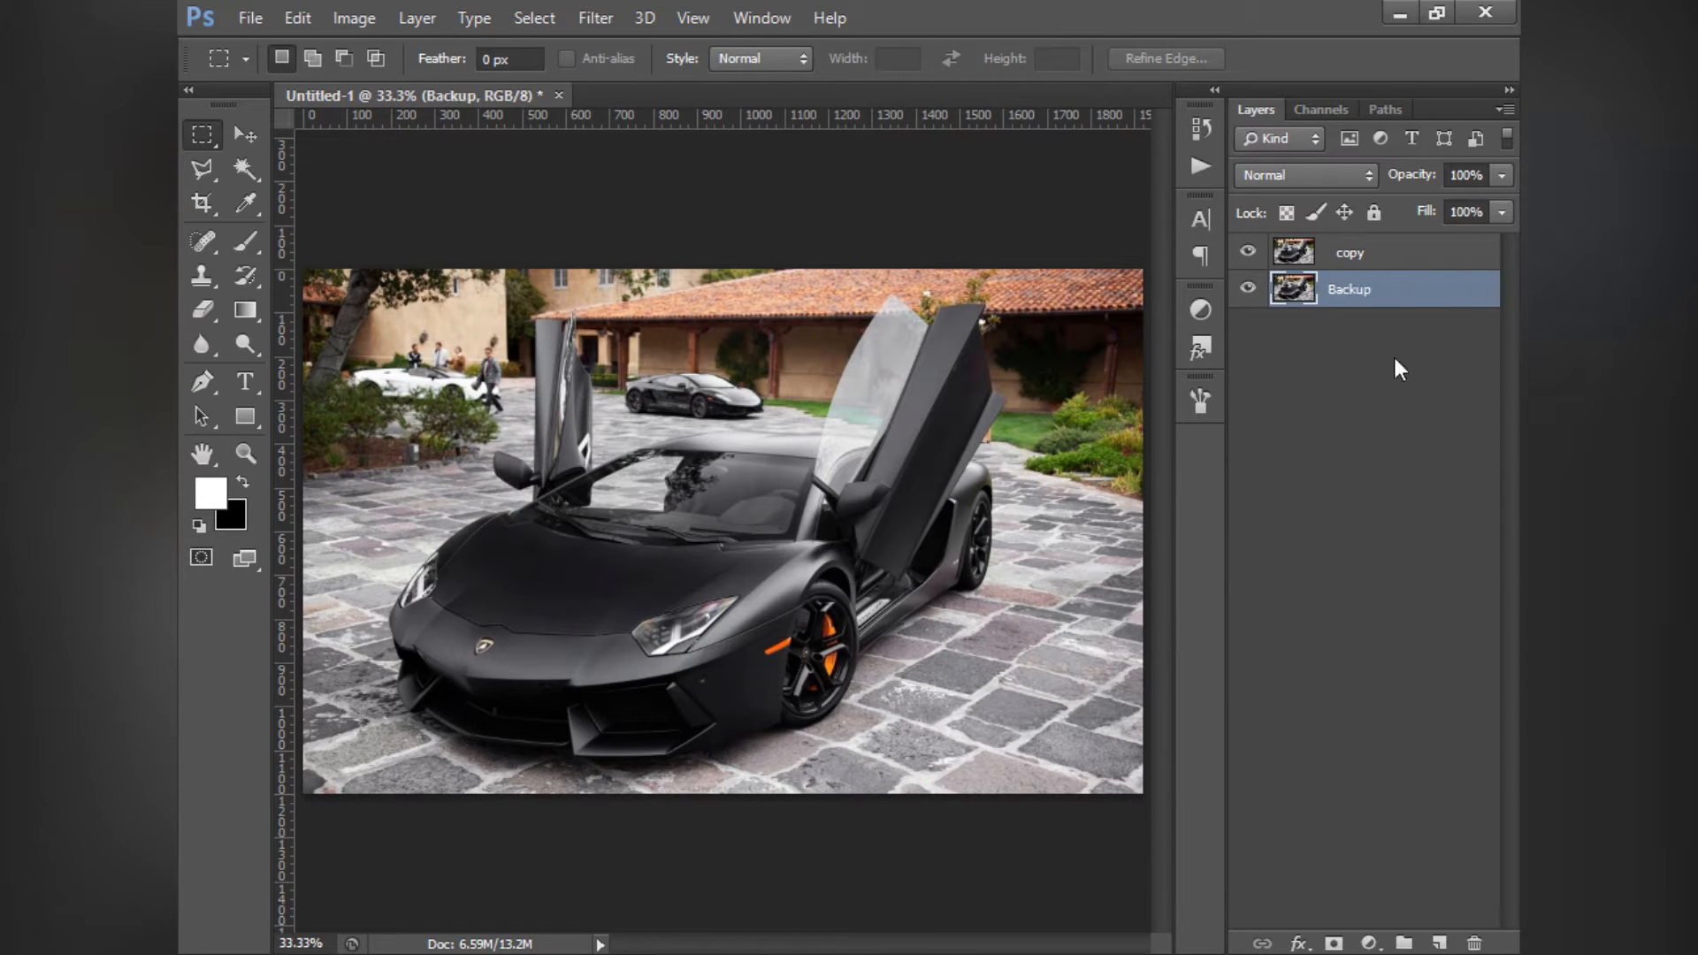
# - Give the duplicate photo layer above Backup a blank name
pyautogui.doubleClick(1351, 253)
pyautogui.write('0')
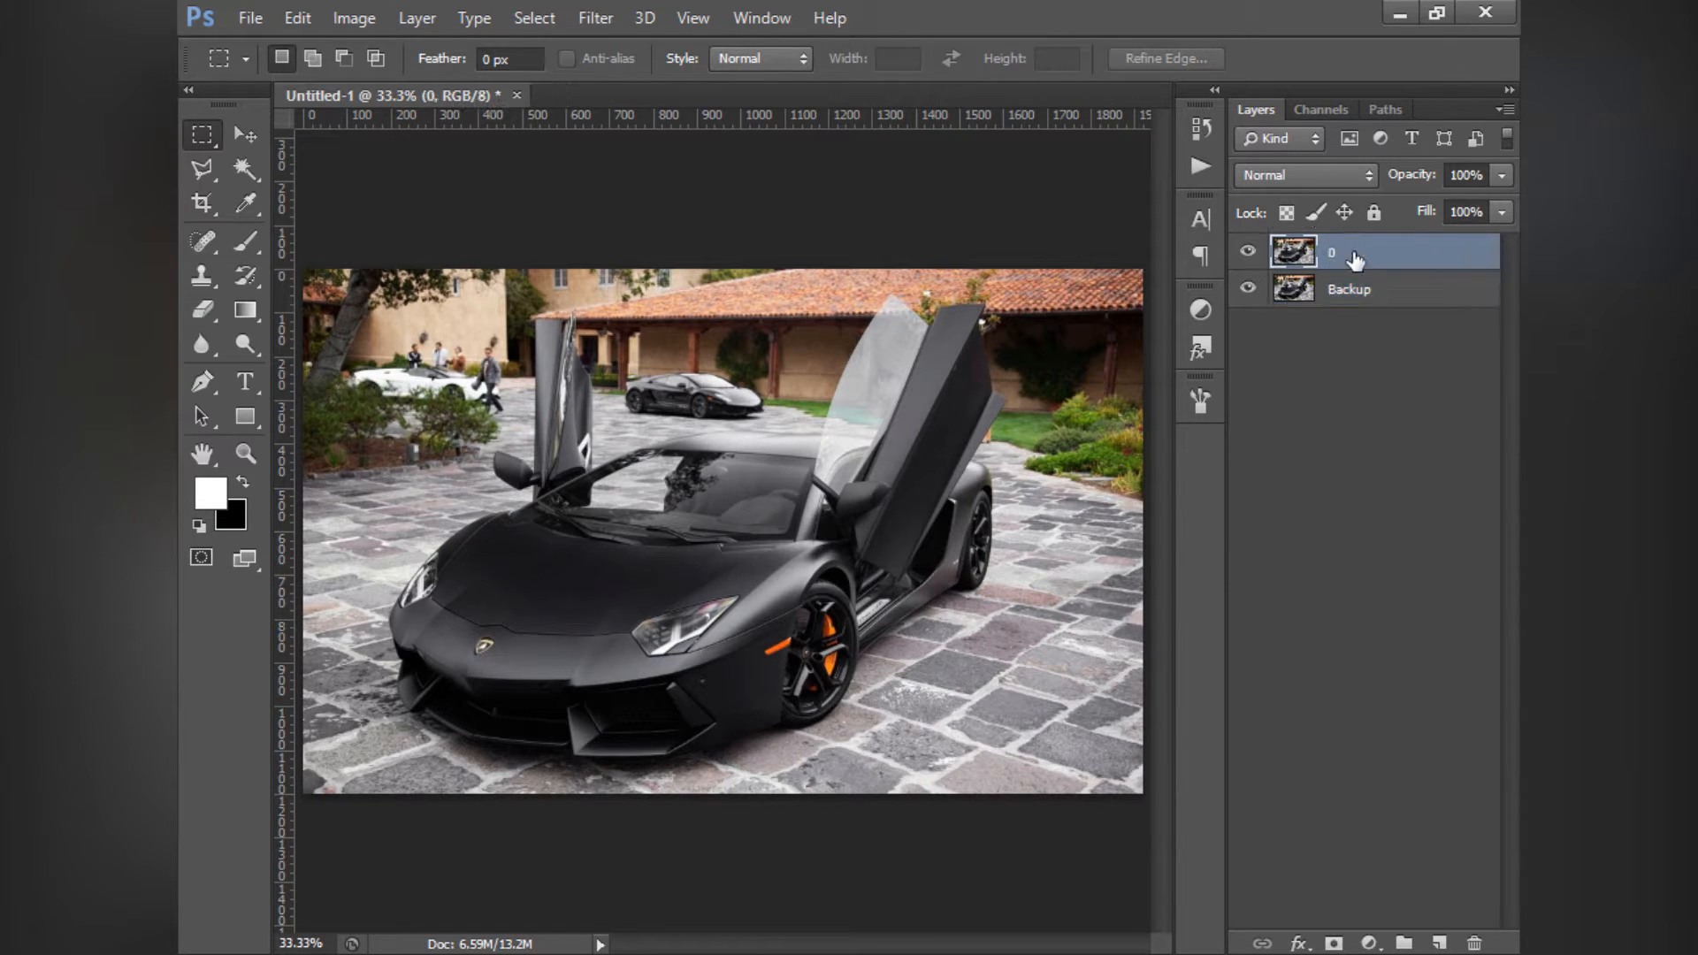
pyautogui.press('Return')
pyautogui.click(1431, 424)
# - Mark the Backup layer with a red colour label and lock it completely
pyautogui.click(1380, 296)
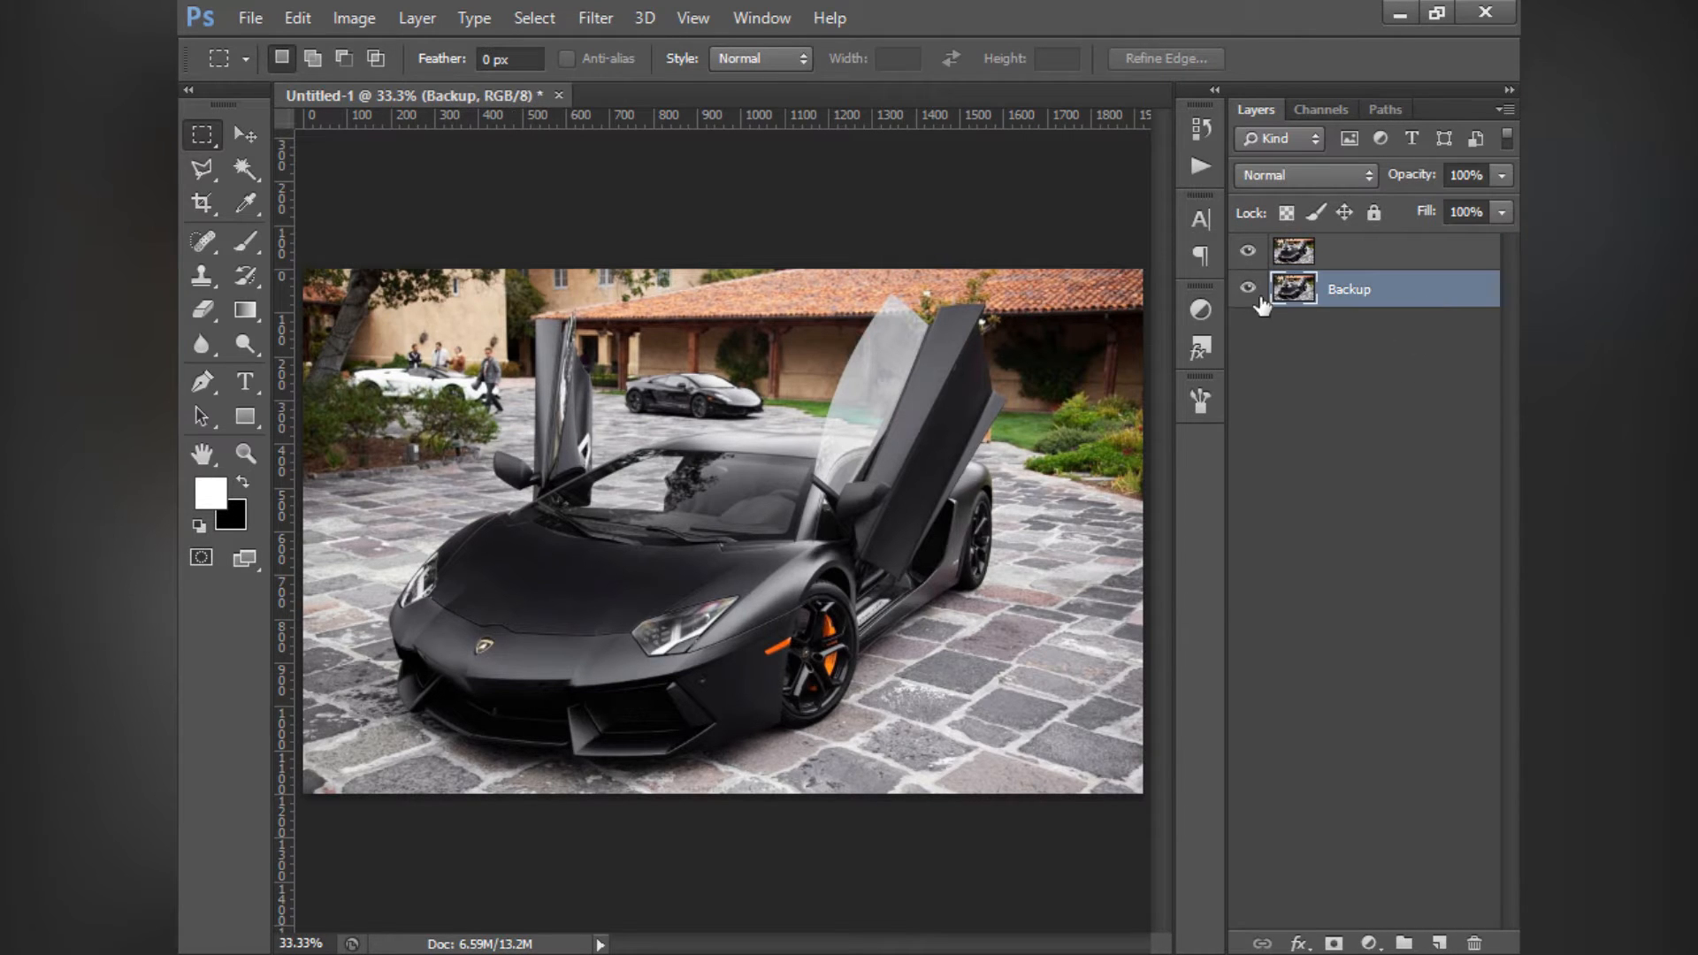
pyautogui.rightClick(1248, 288)
pyautogui.click(1238, 411)
pyautogui.click(1374, 213)
pyautogui.click(1363, 384)
# - Add a Brightness/Contrast adjustment layer above the unnamed photo layer
pyautogui.click(1335, 251)
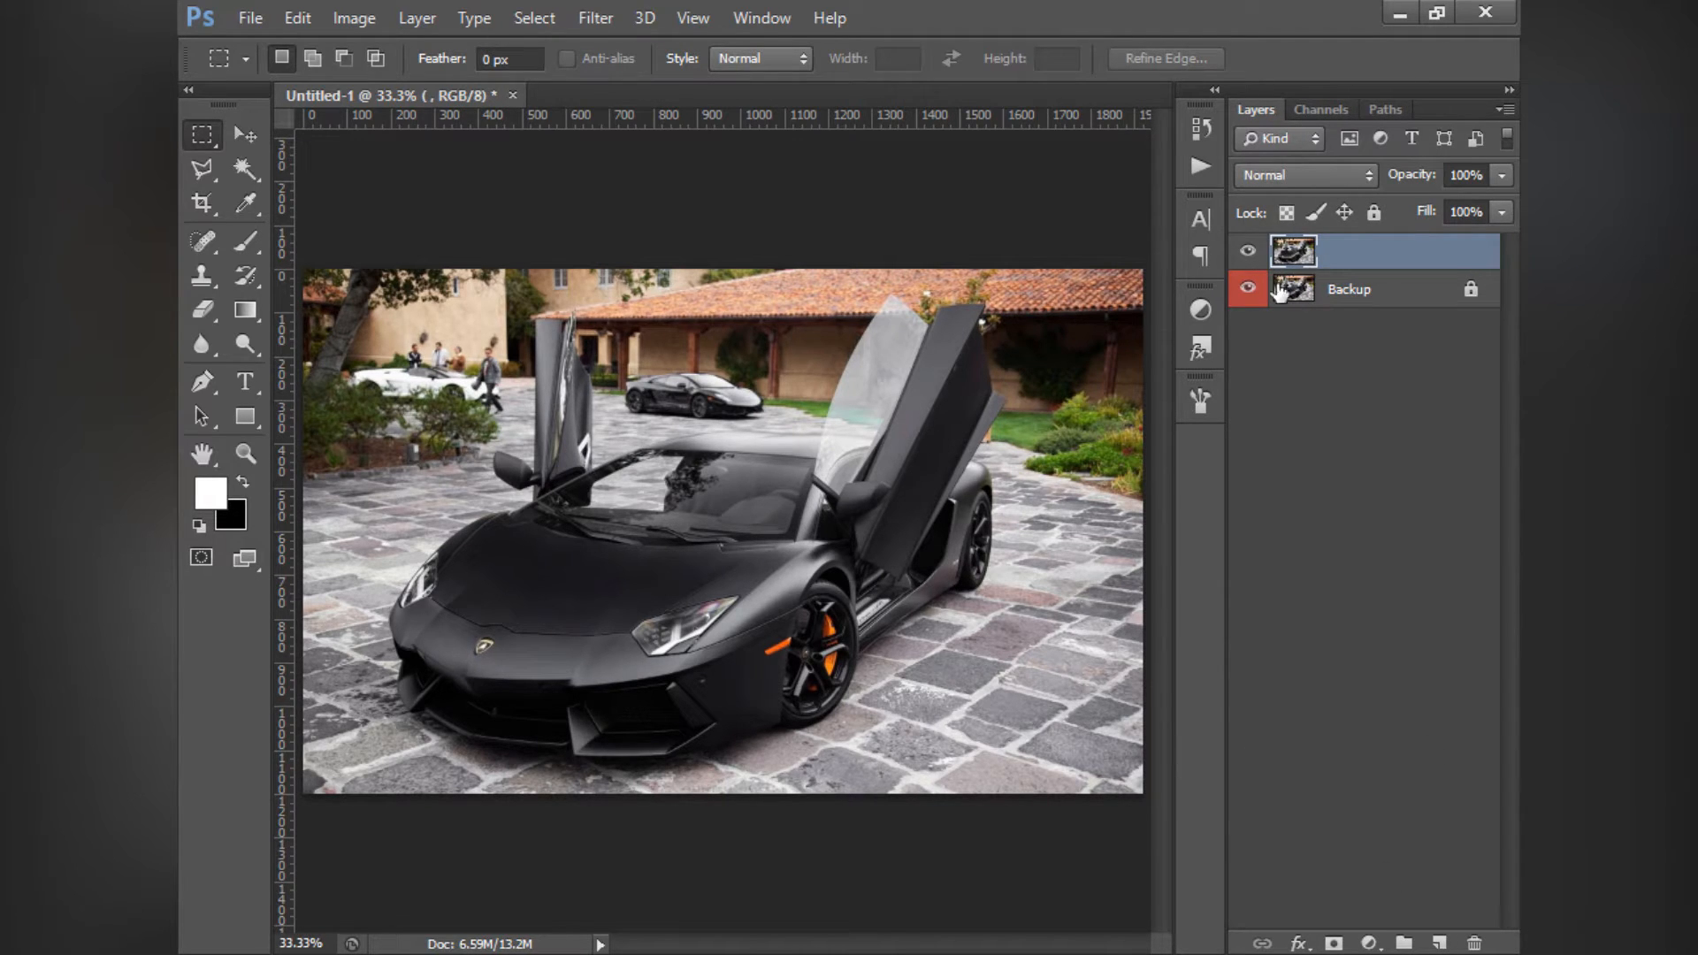
pyautogui.click(1202, 310)
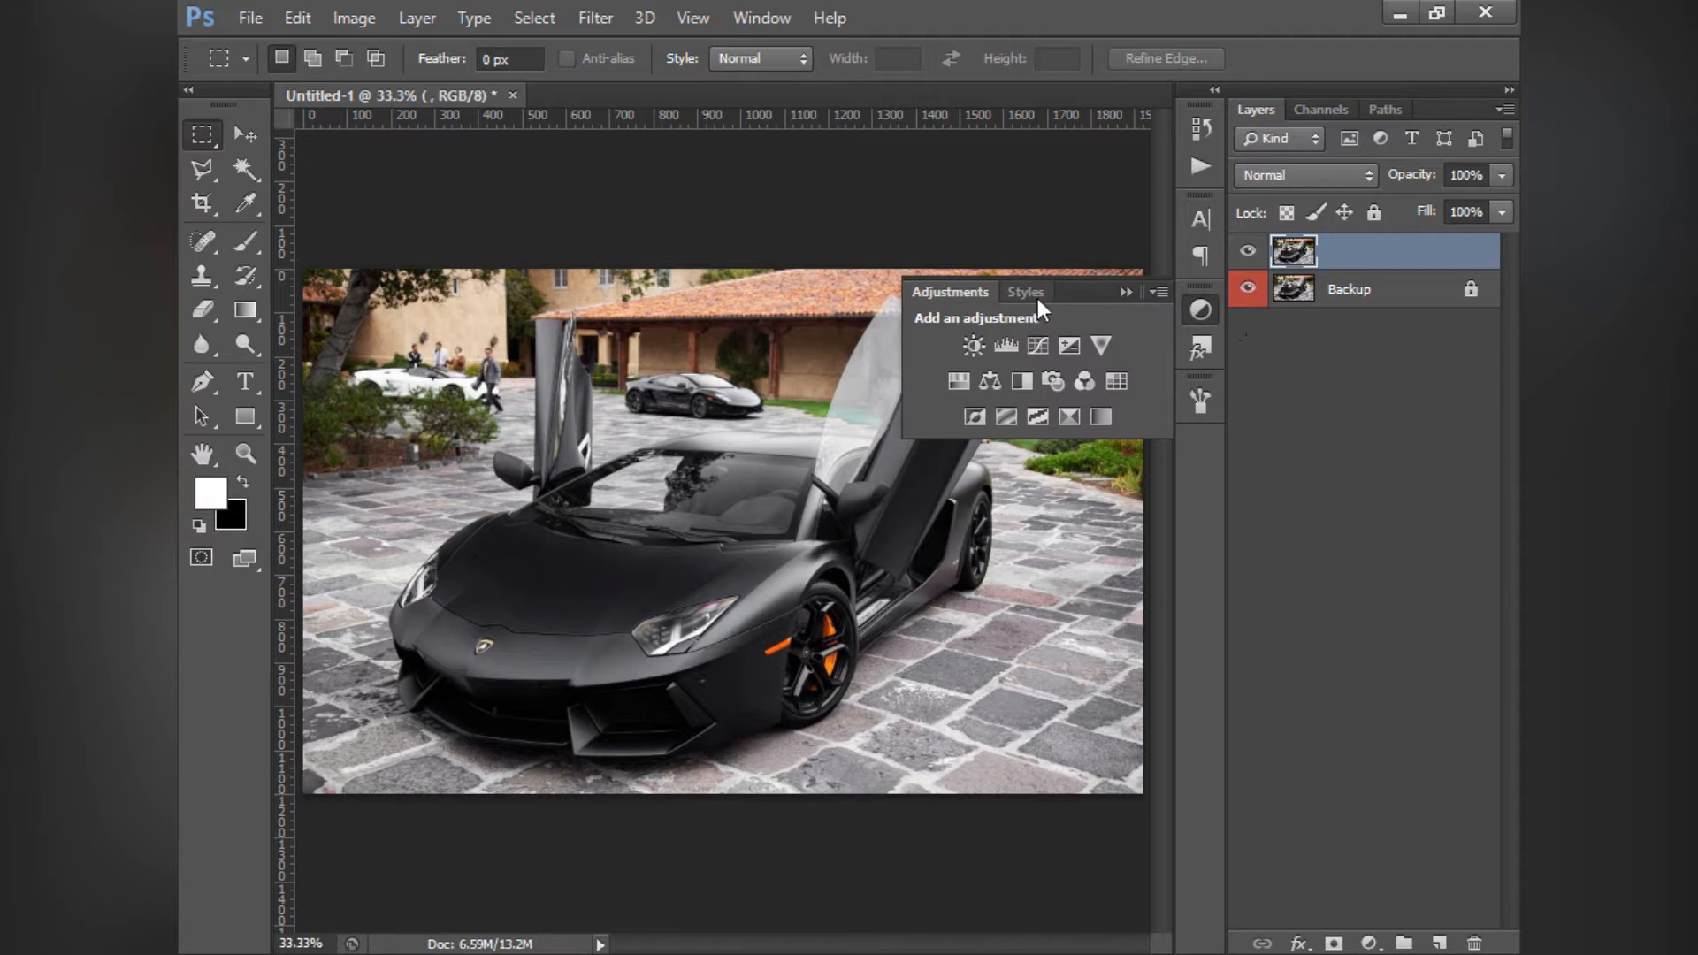
pyautogui.click(1368, 943)
pyautogui.click(1164, 521)
pyautogui.click(1368, 943)
pyautogui.click(1217, 662)
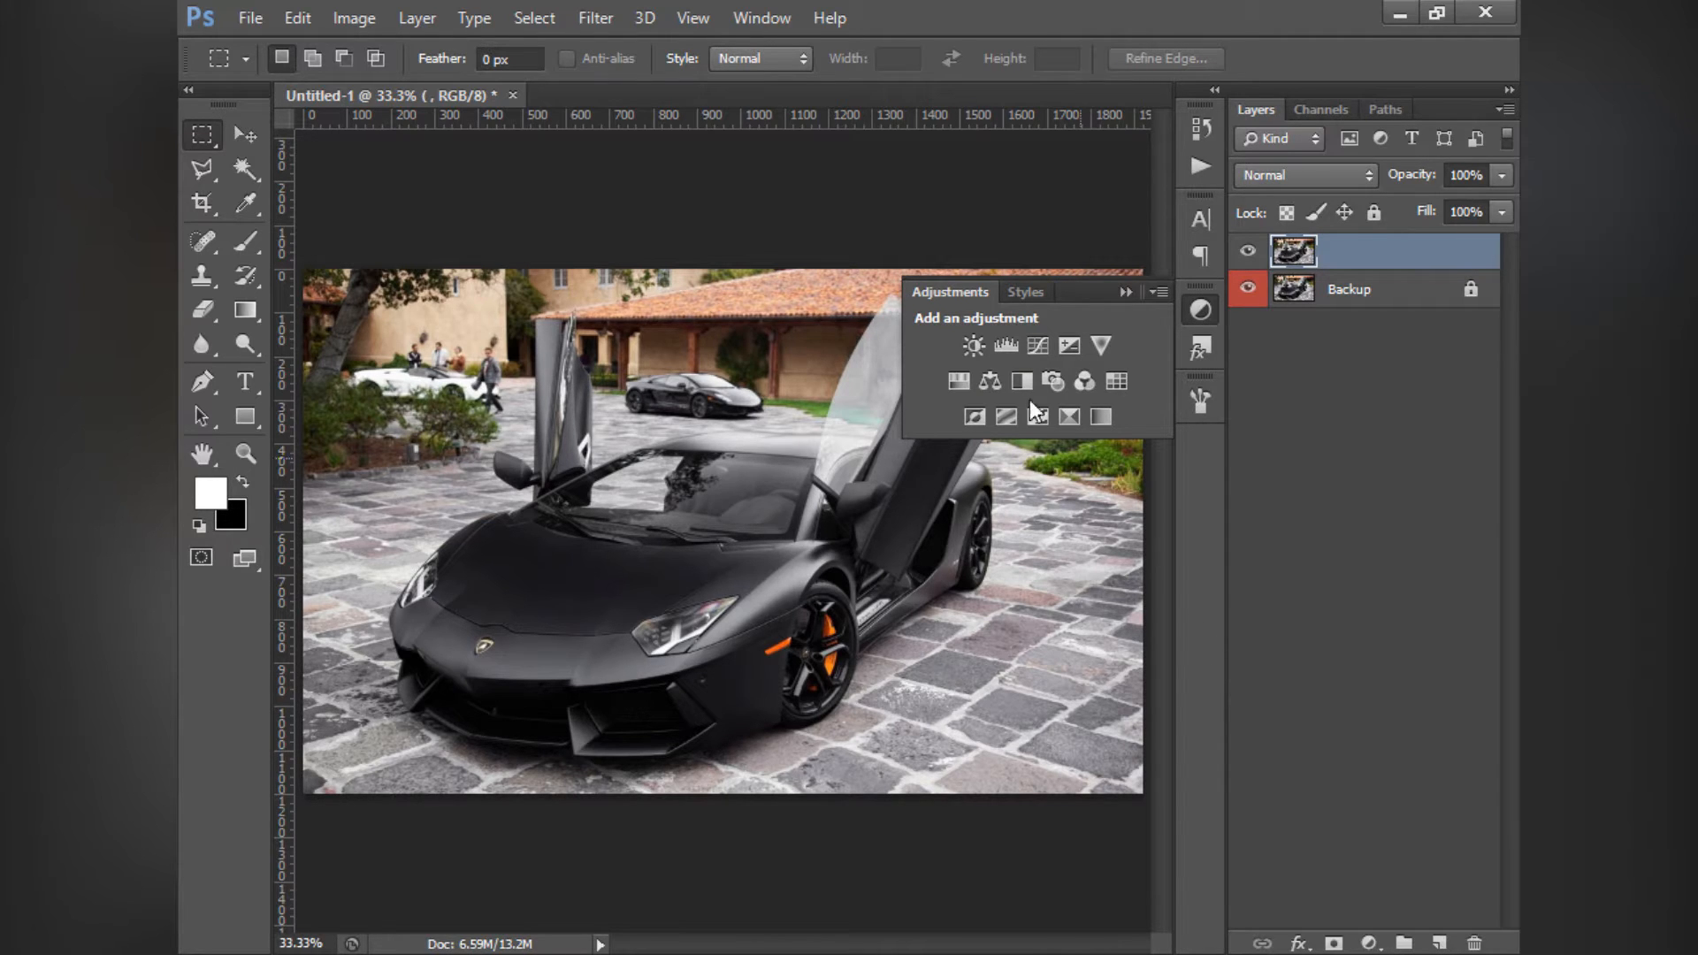
pyautogui.click(978, 347)
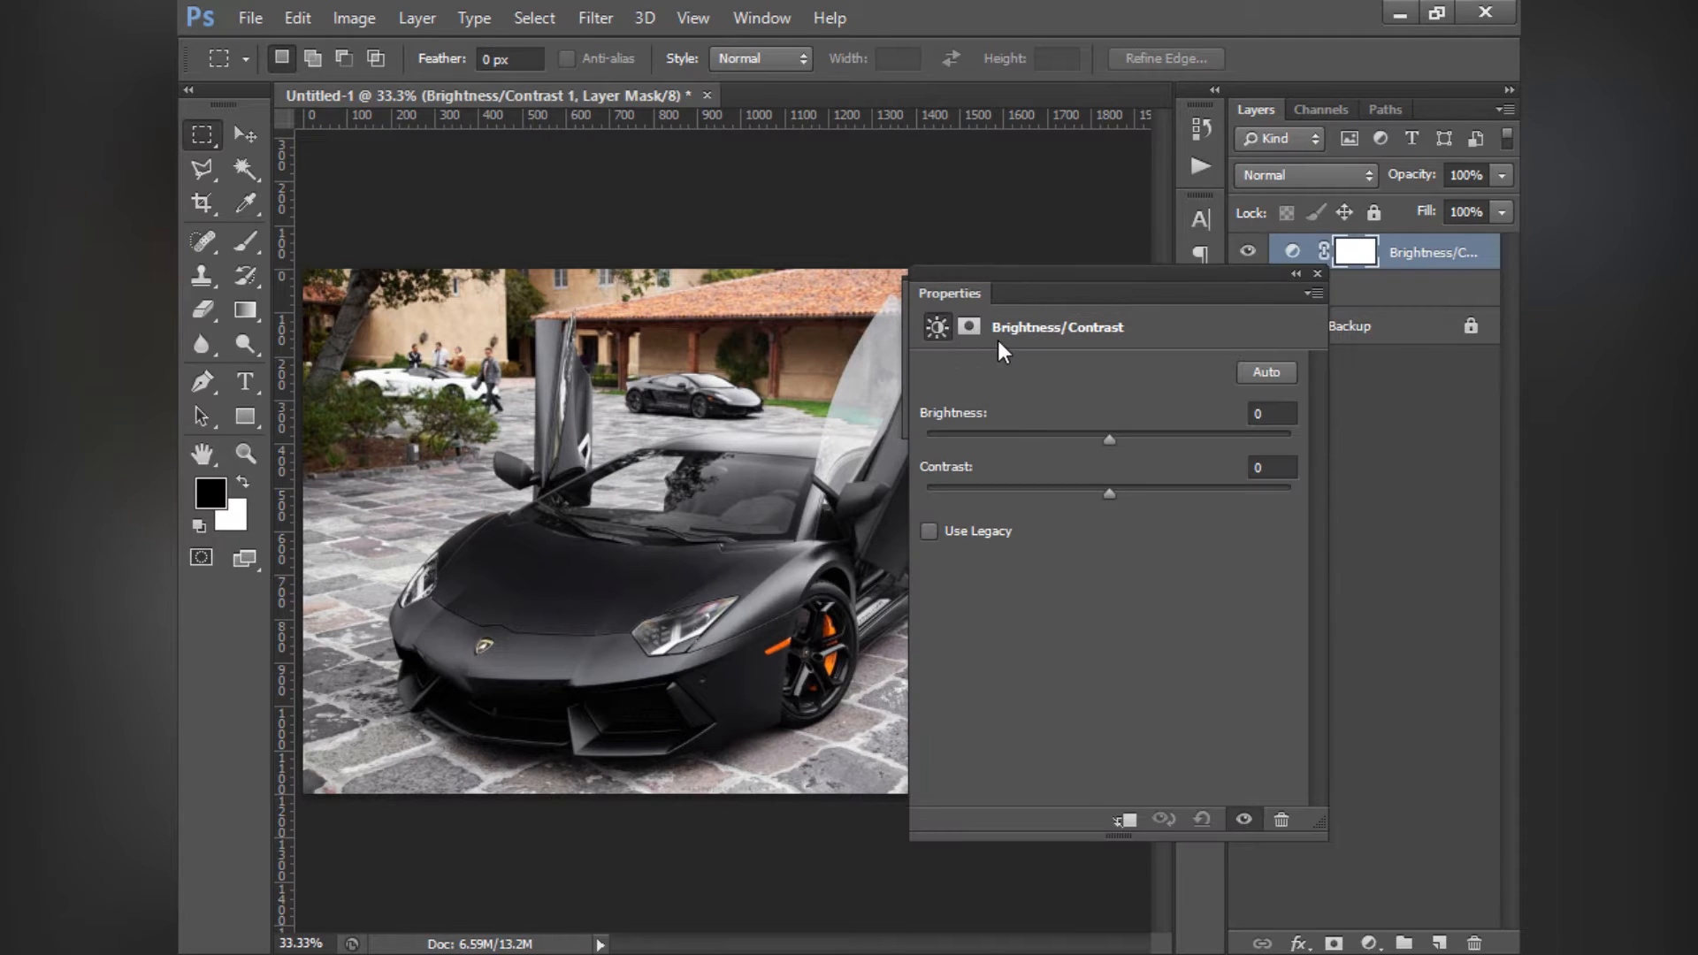
# - Reposition the Brightness/Contrast properties below the layer list so they cover less of the photo
pyautogui.moveTo(1042, 263); pyautogui.dragTo(525, 239)
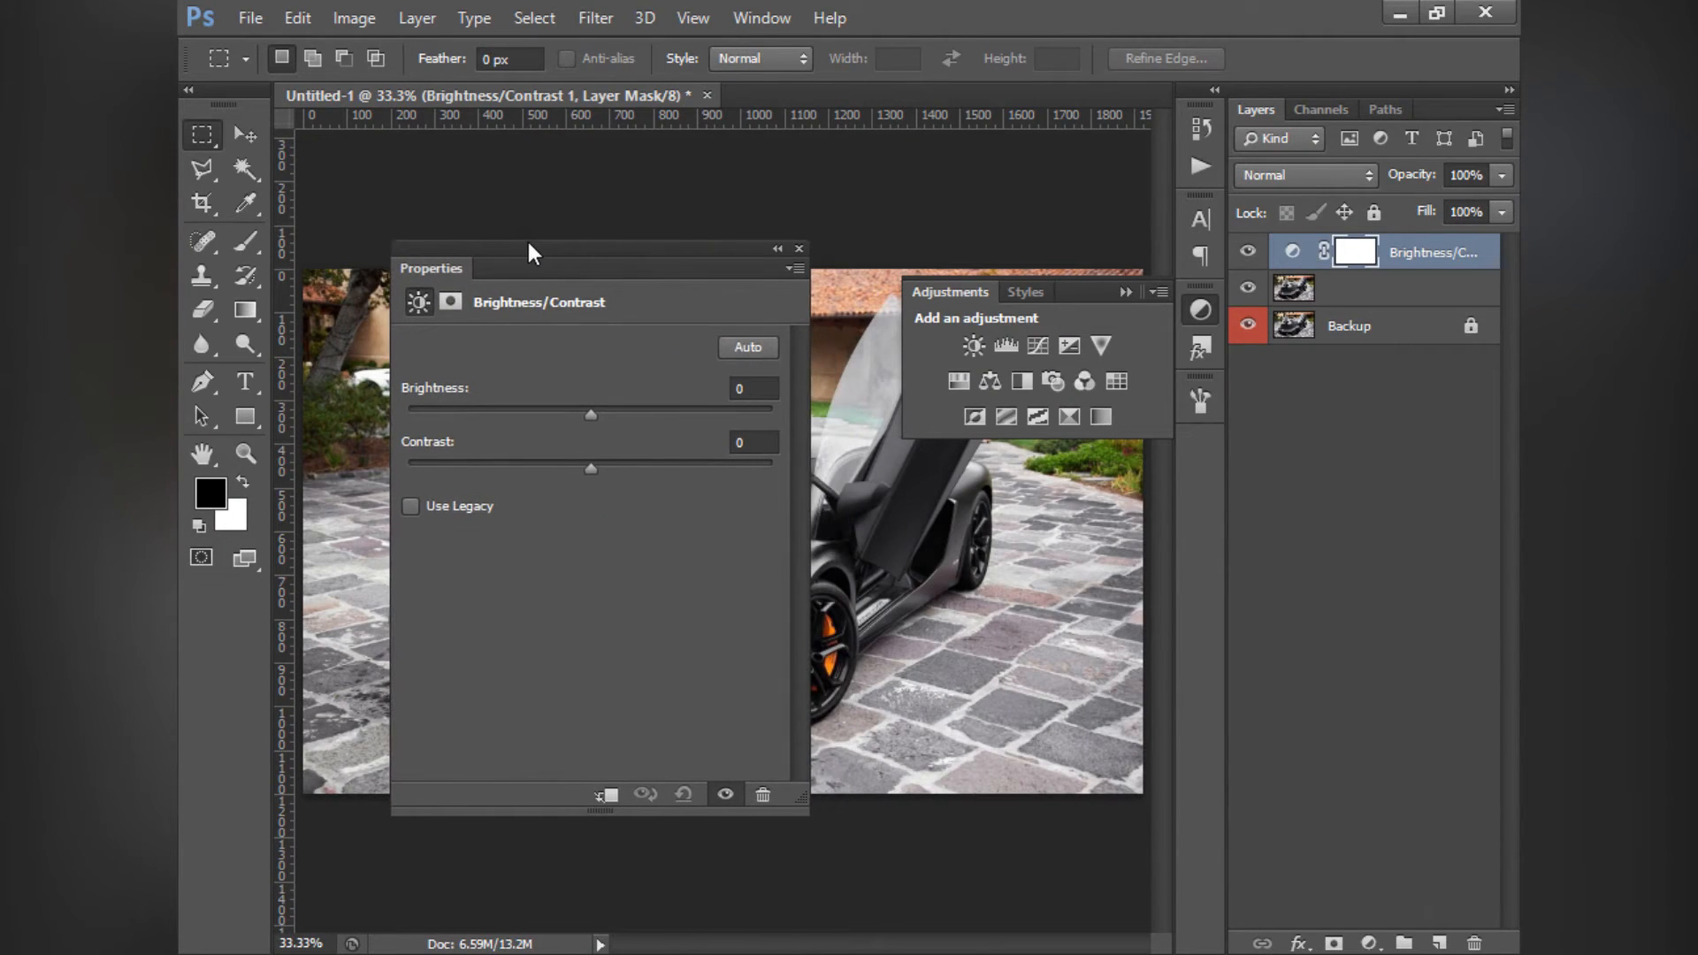
pyautogui.moveTo(687, 253); pyautogui.dragTo(1364, 479)
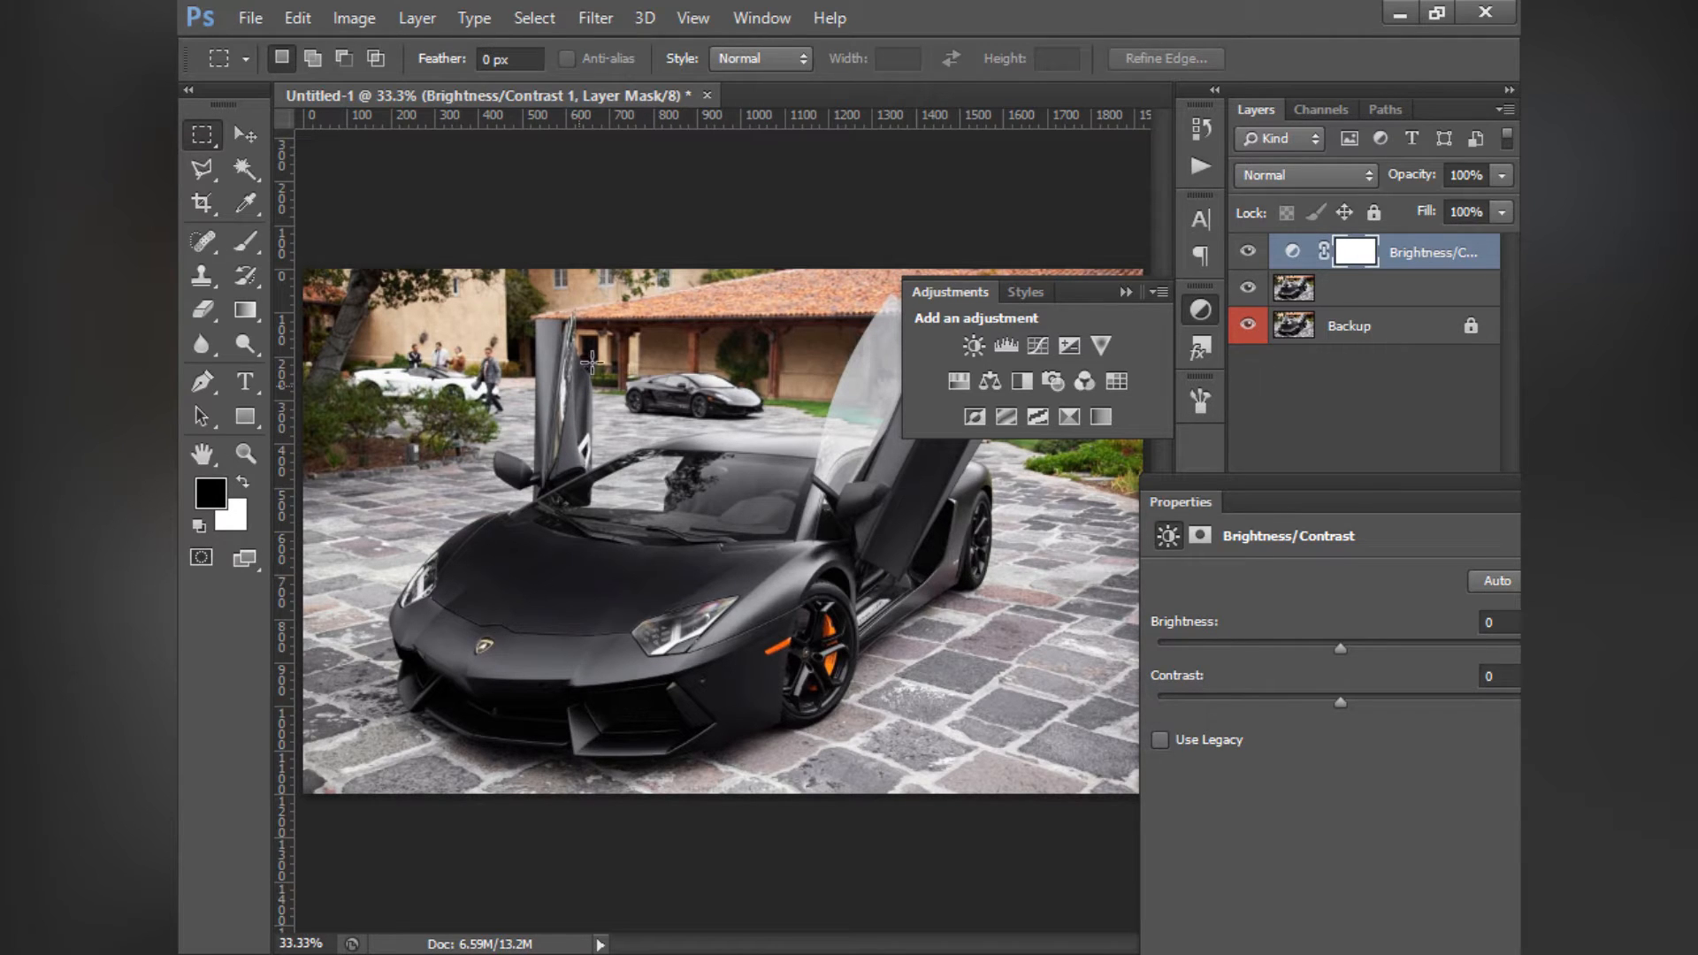
pyautogui.moveTo(1350, 492); pyautogui.dragTo(1343, 358)
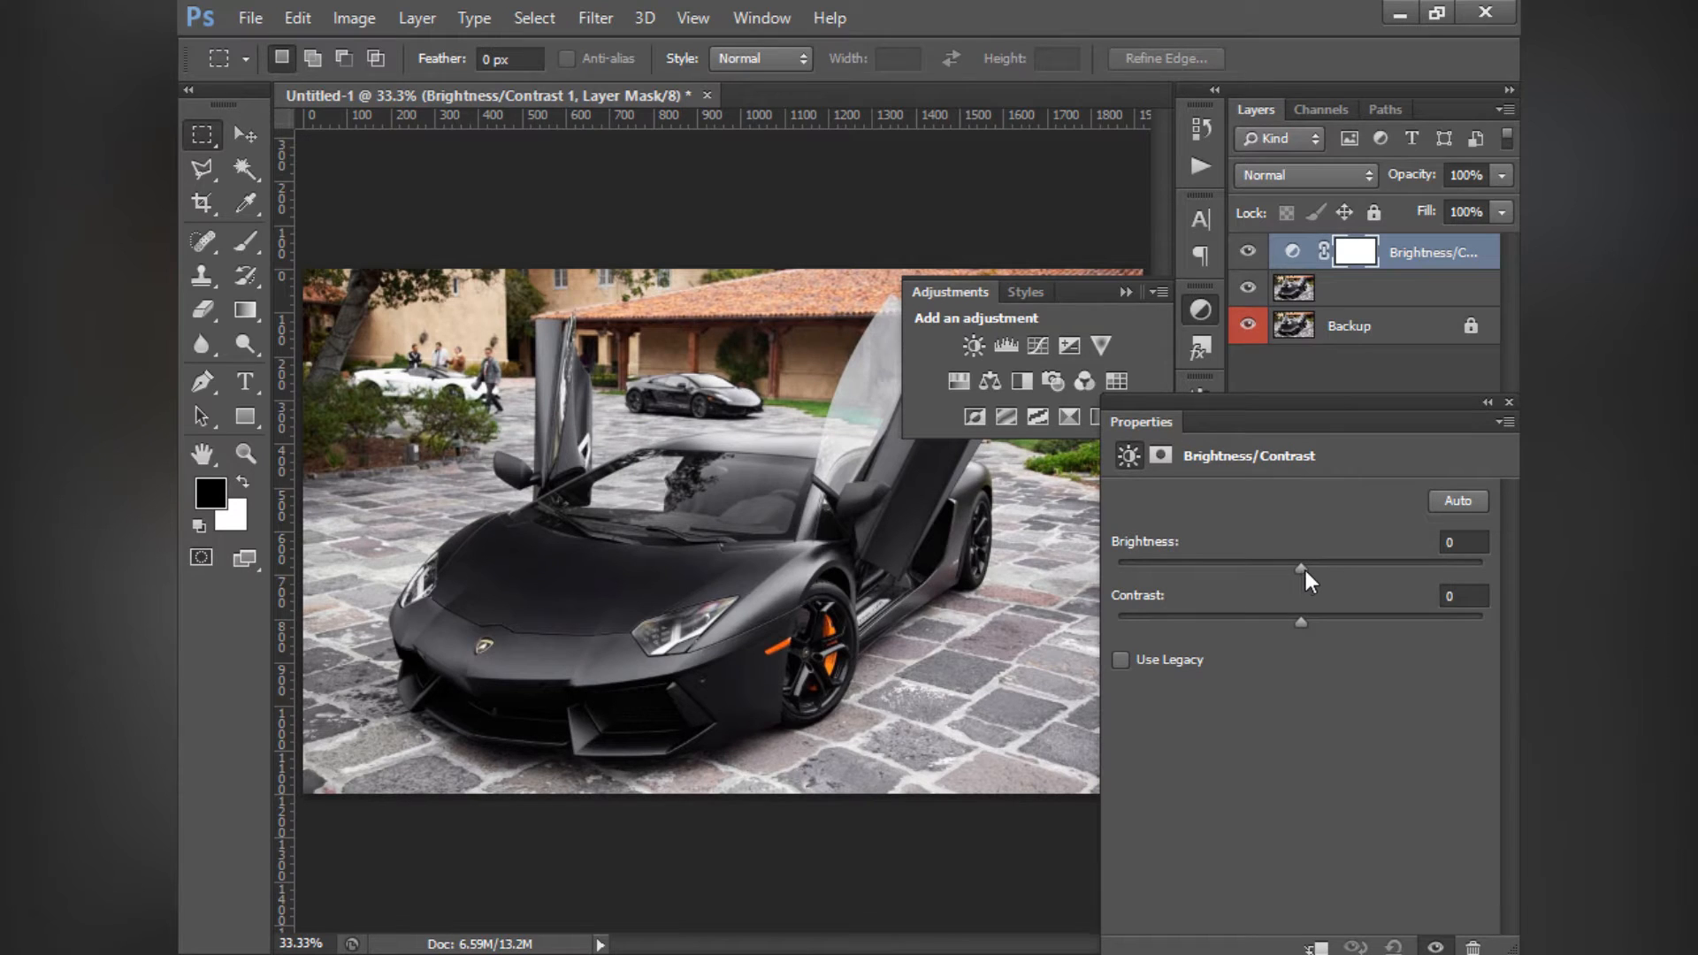
# - Try out different brightness levels on the Brightness/Contrast adjustment layer and reset Brightness to 0
pyautogui.moveTo(1306, 571)
pyautogui.mouseDown()
pyautogui.moveTo(1505, 575)
pyautogui.moveTo(1108, 591)
pyautogui.moveTo(1420, 575)
pyautogui.moveTo(964, 574)
pyautogui.moveTo(1312, 570)
pyautogui.mouseUp()
pyautogui.click(1124, 296)
pyautogui.moveTo(1210, 593); pyautogui.dragTo(1329, 571)
pyautogui.click(1475, 541)
pyautogui.write('0')
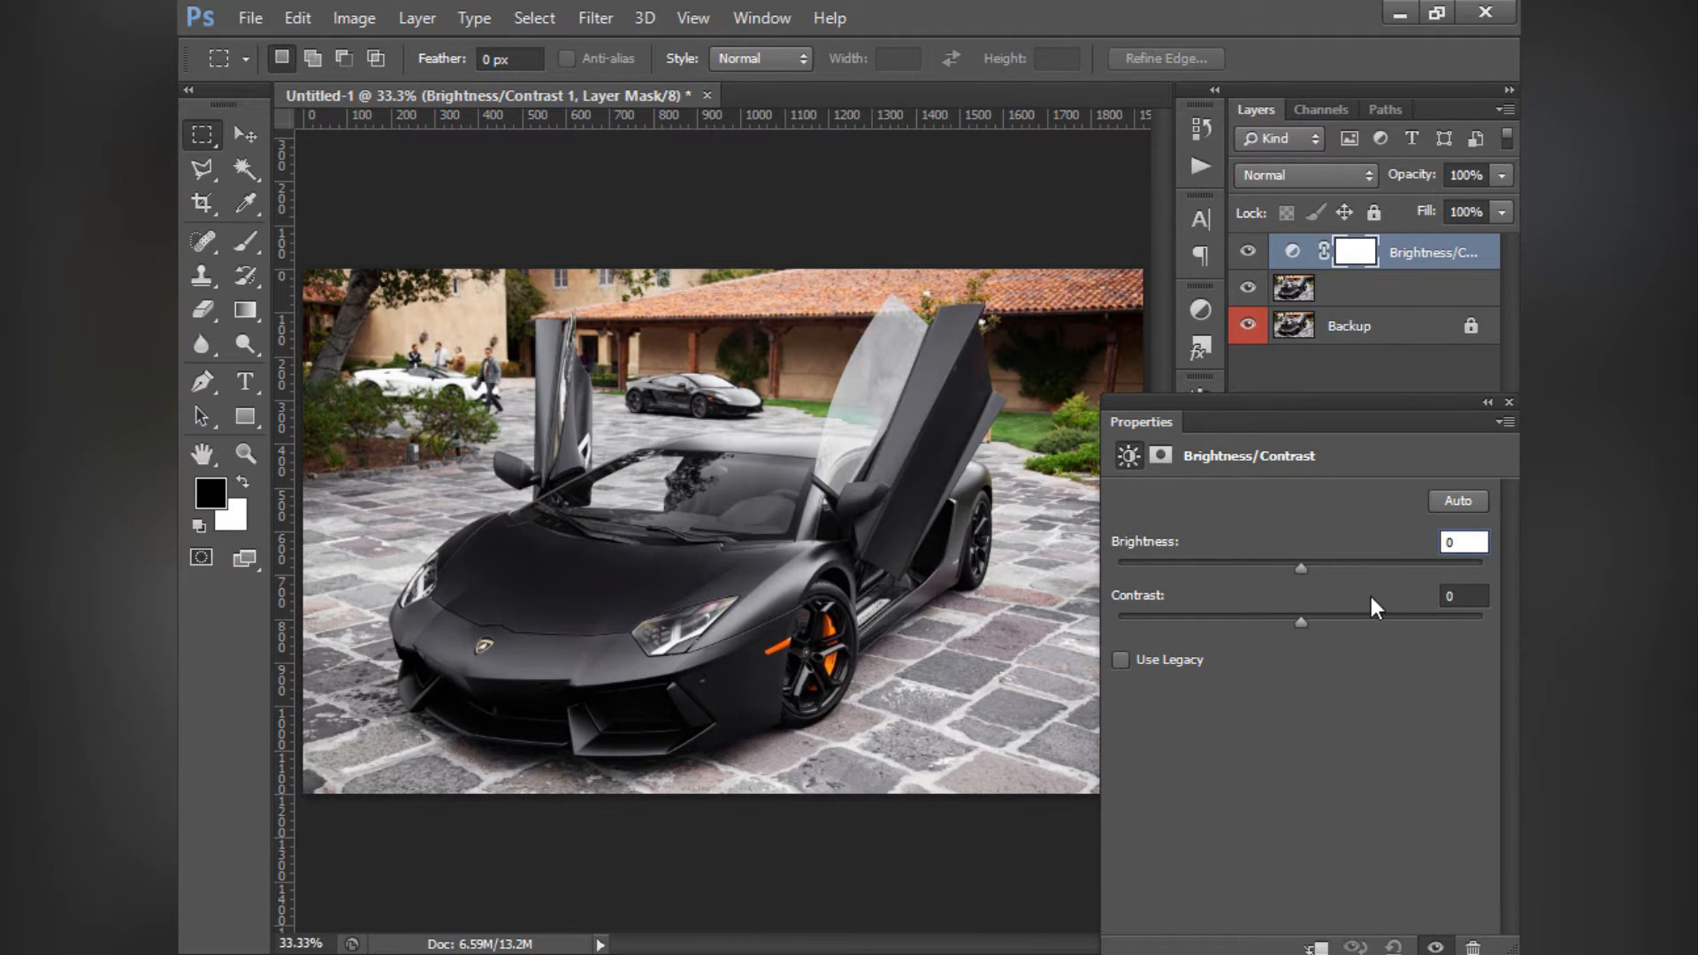
# - Try a Contrast of -50 on the Brightness/Contrast adjustment layer and reset Contrast to 0
pyautogui.moveTo(1302, 618); pyautogui.dragTo(1133, 638)
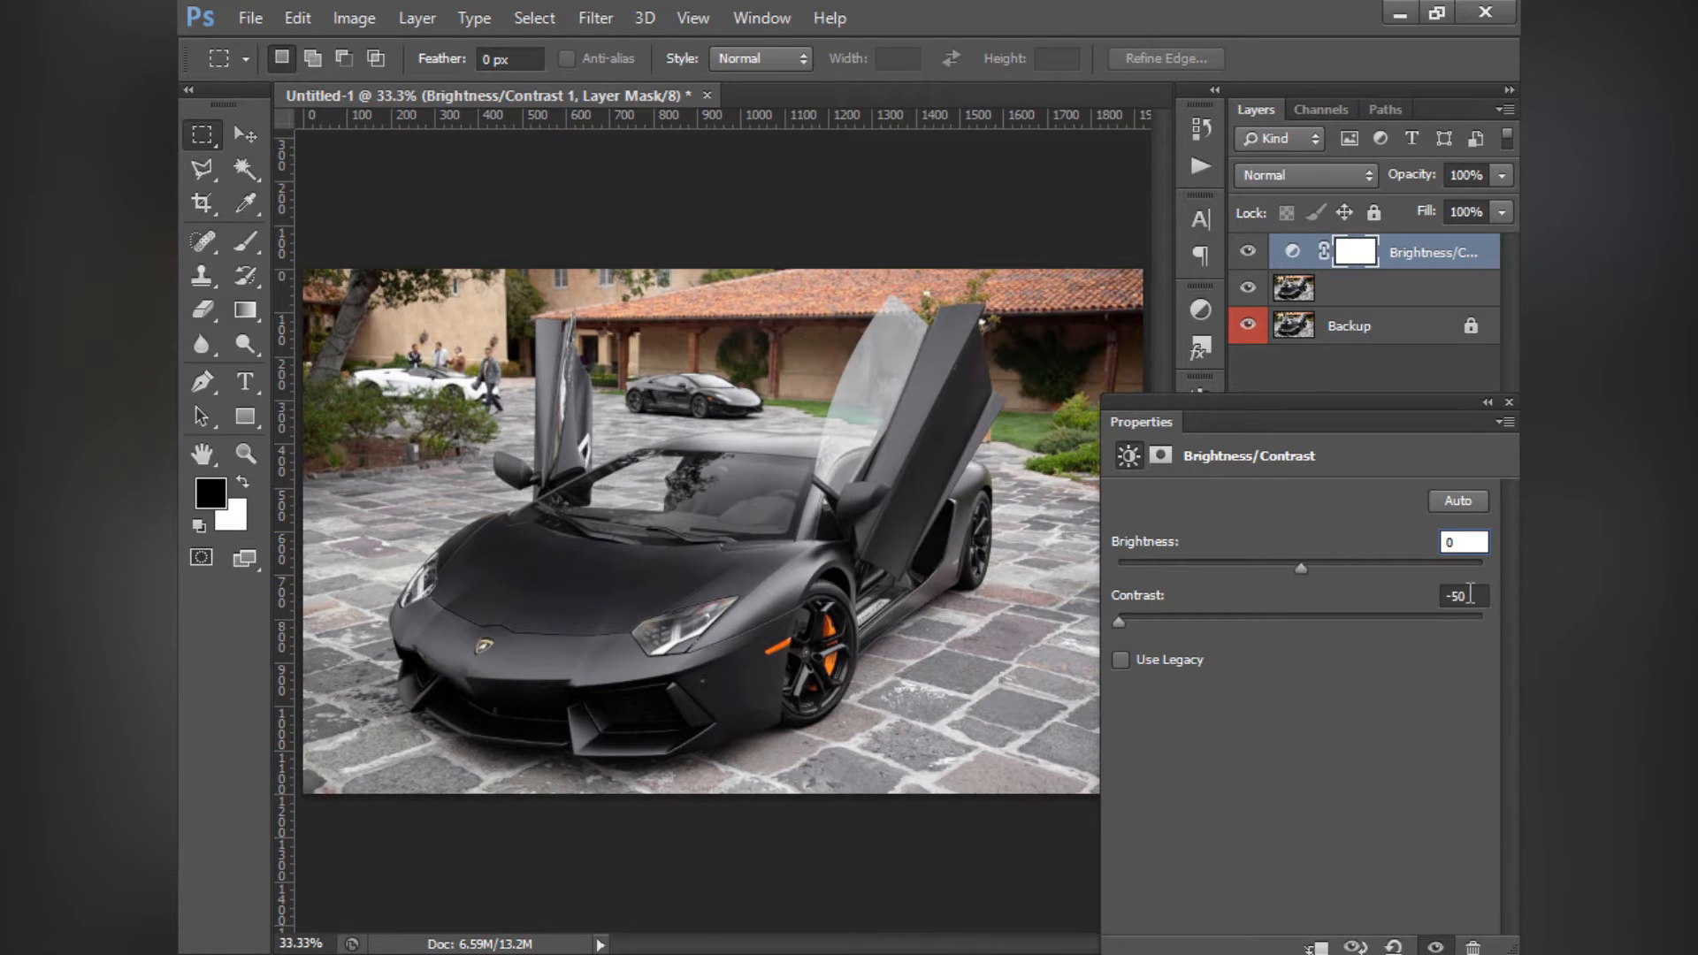
pyautogui.click(1440, 595)
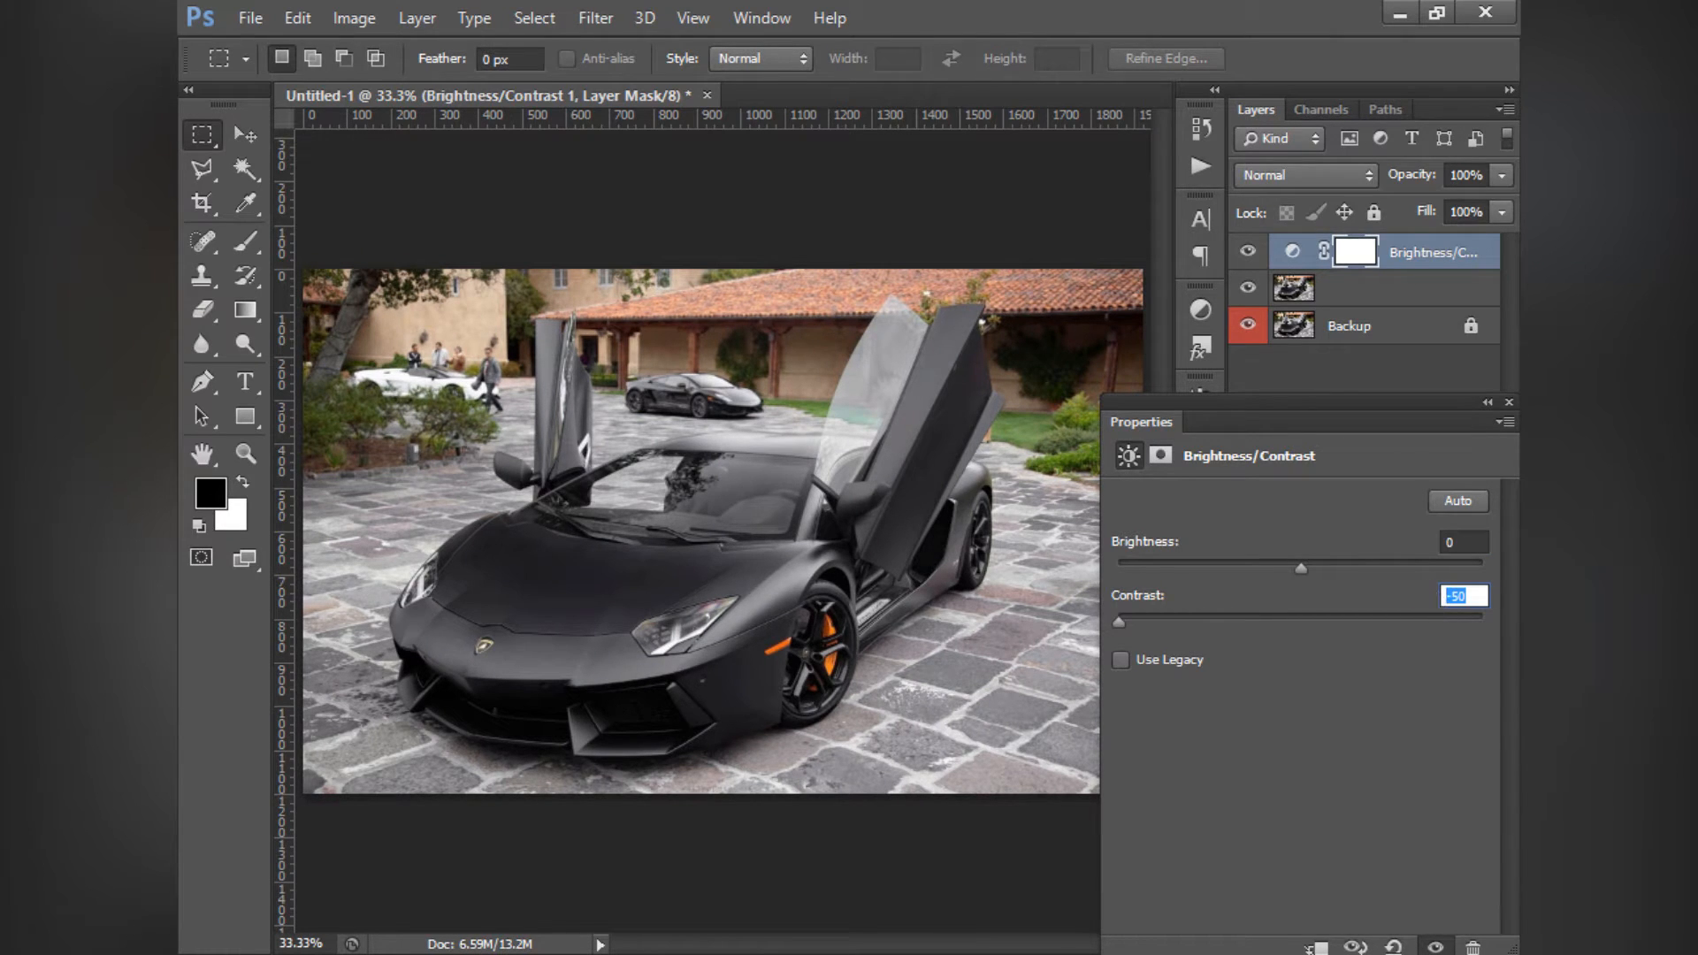
pyautogui.write('0')
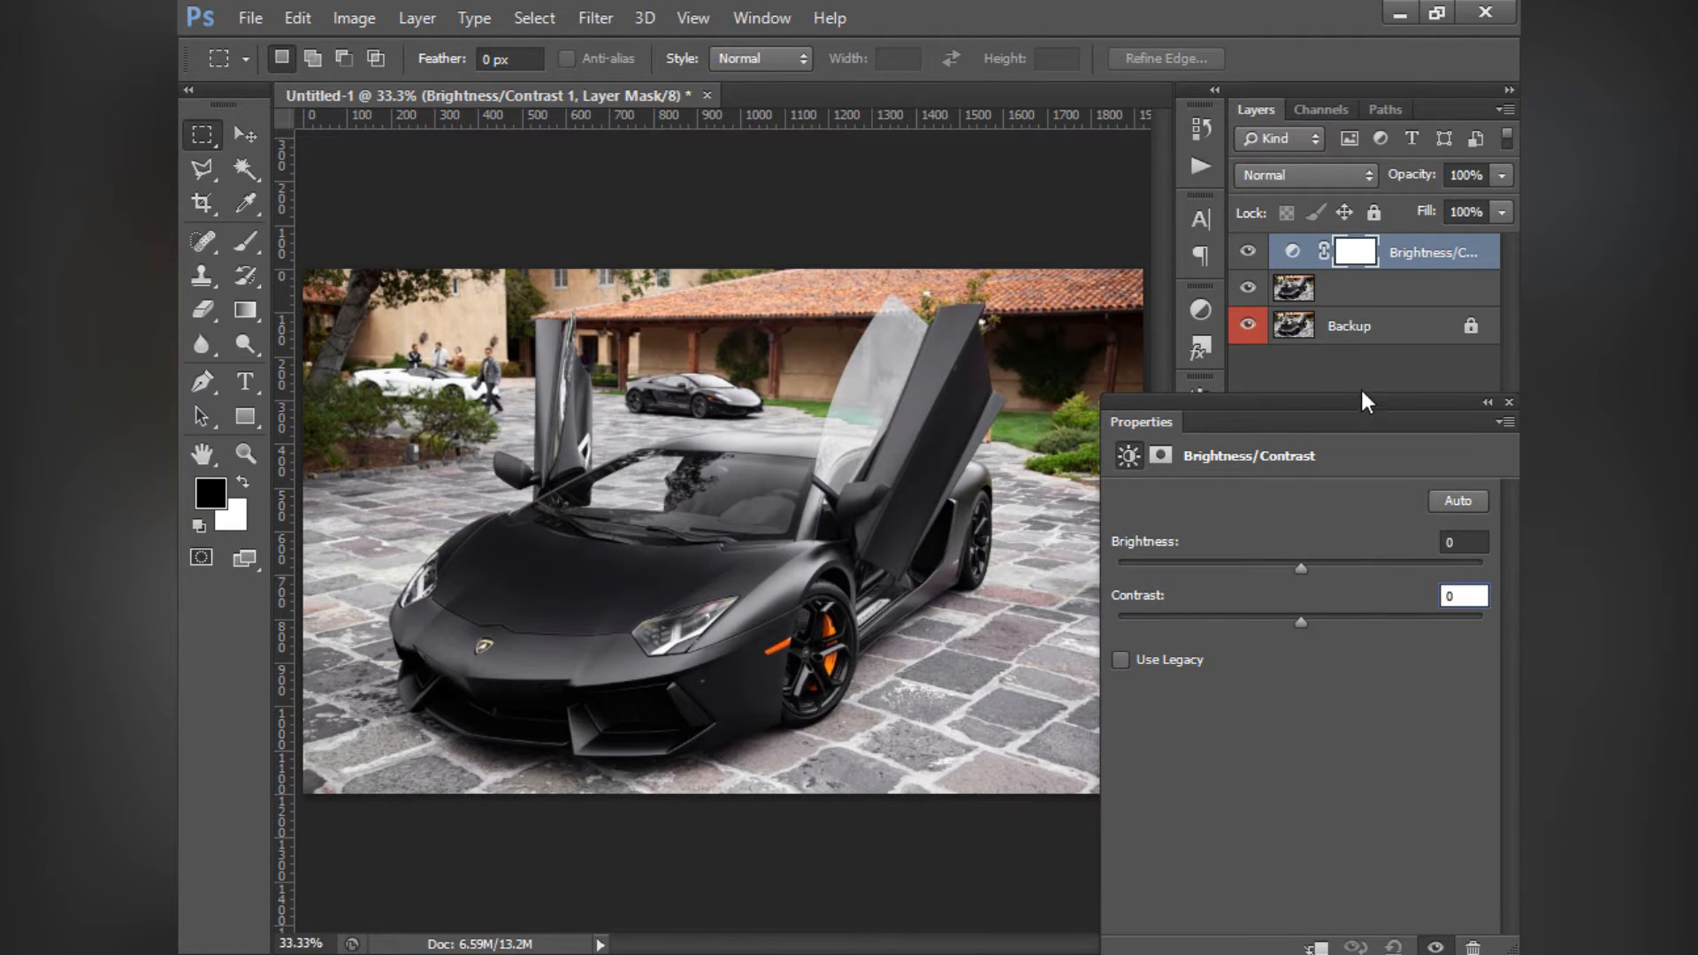
# - Try out brightness changes with Use Legacy enabled, disable Use Legacy, and reset Brightness to 0
pyautogui.click(1471, 497)
pyautogui.click(1121, 662)
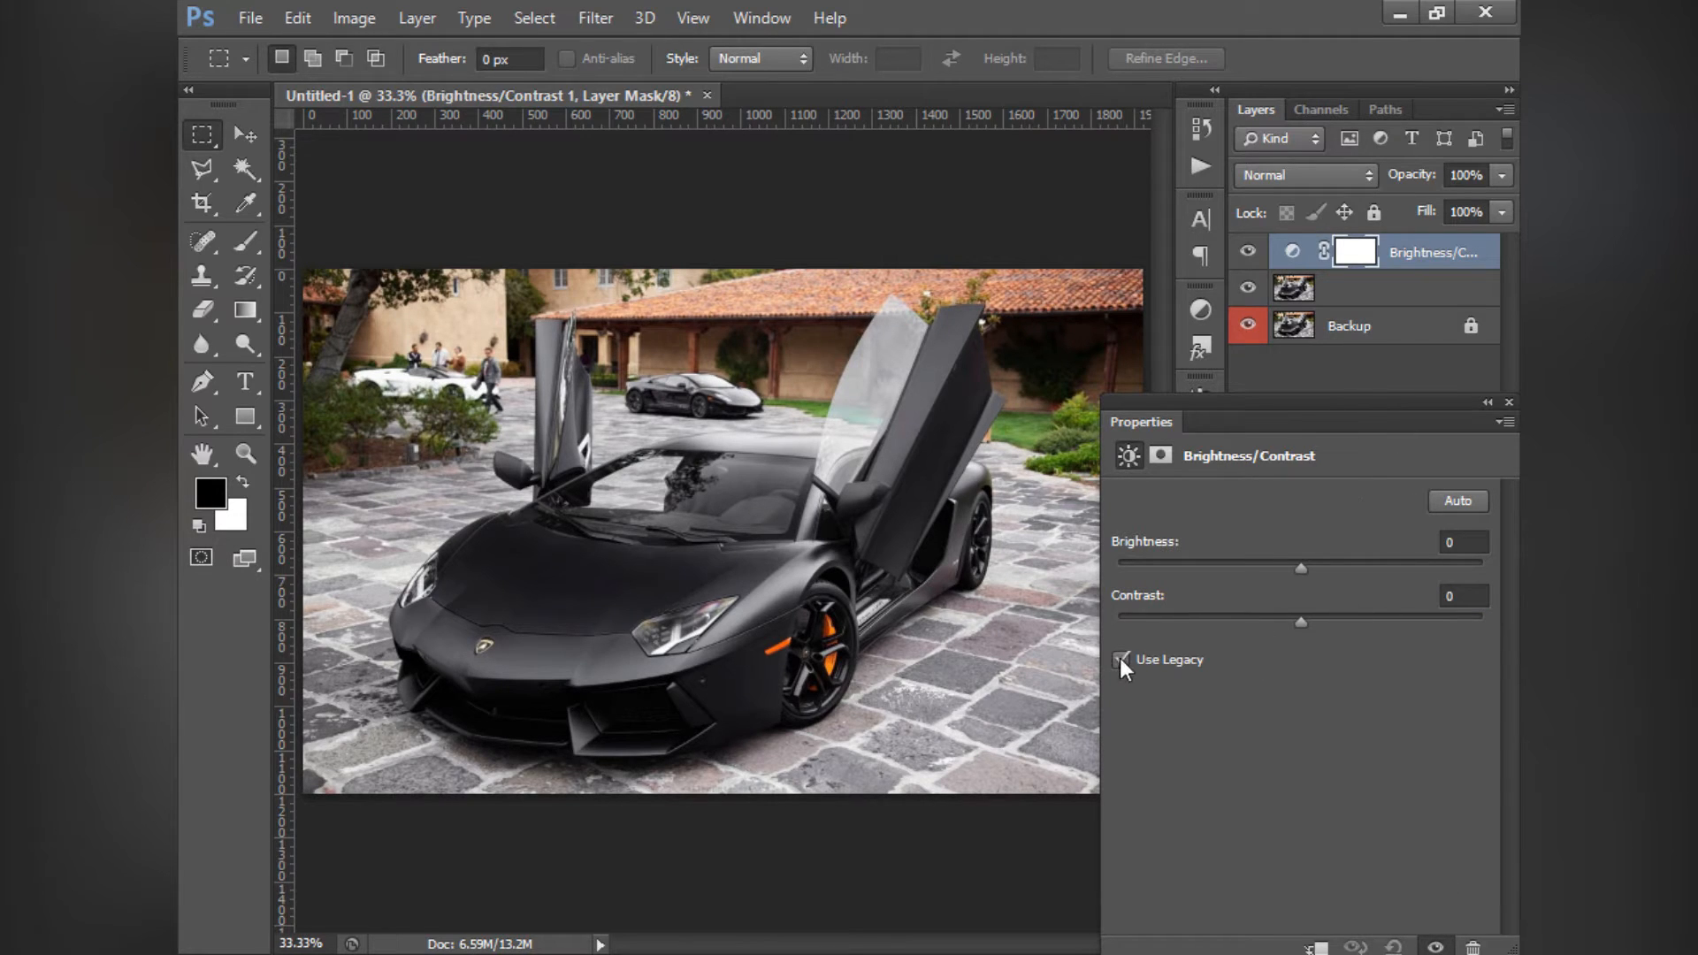
pyautogui.moveTo(1297, 575)
pyautogui.mouseDown()
pyautogui.moveTo(1484, 566)
pyautogui.moveTo(1081, 557)
pyautogui.moveTo(1511, 587)
pyautogui.moveTo(1090, 587)
pyautogui.moveTo(1302, 592)
pyautogui.mouseUp()
pyautogui.click(1129, 661)
pyautogui.doubleClick(1463, 544)
pyautogui.write('0')
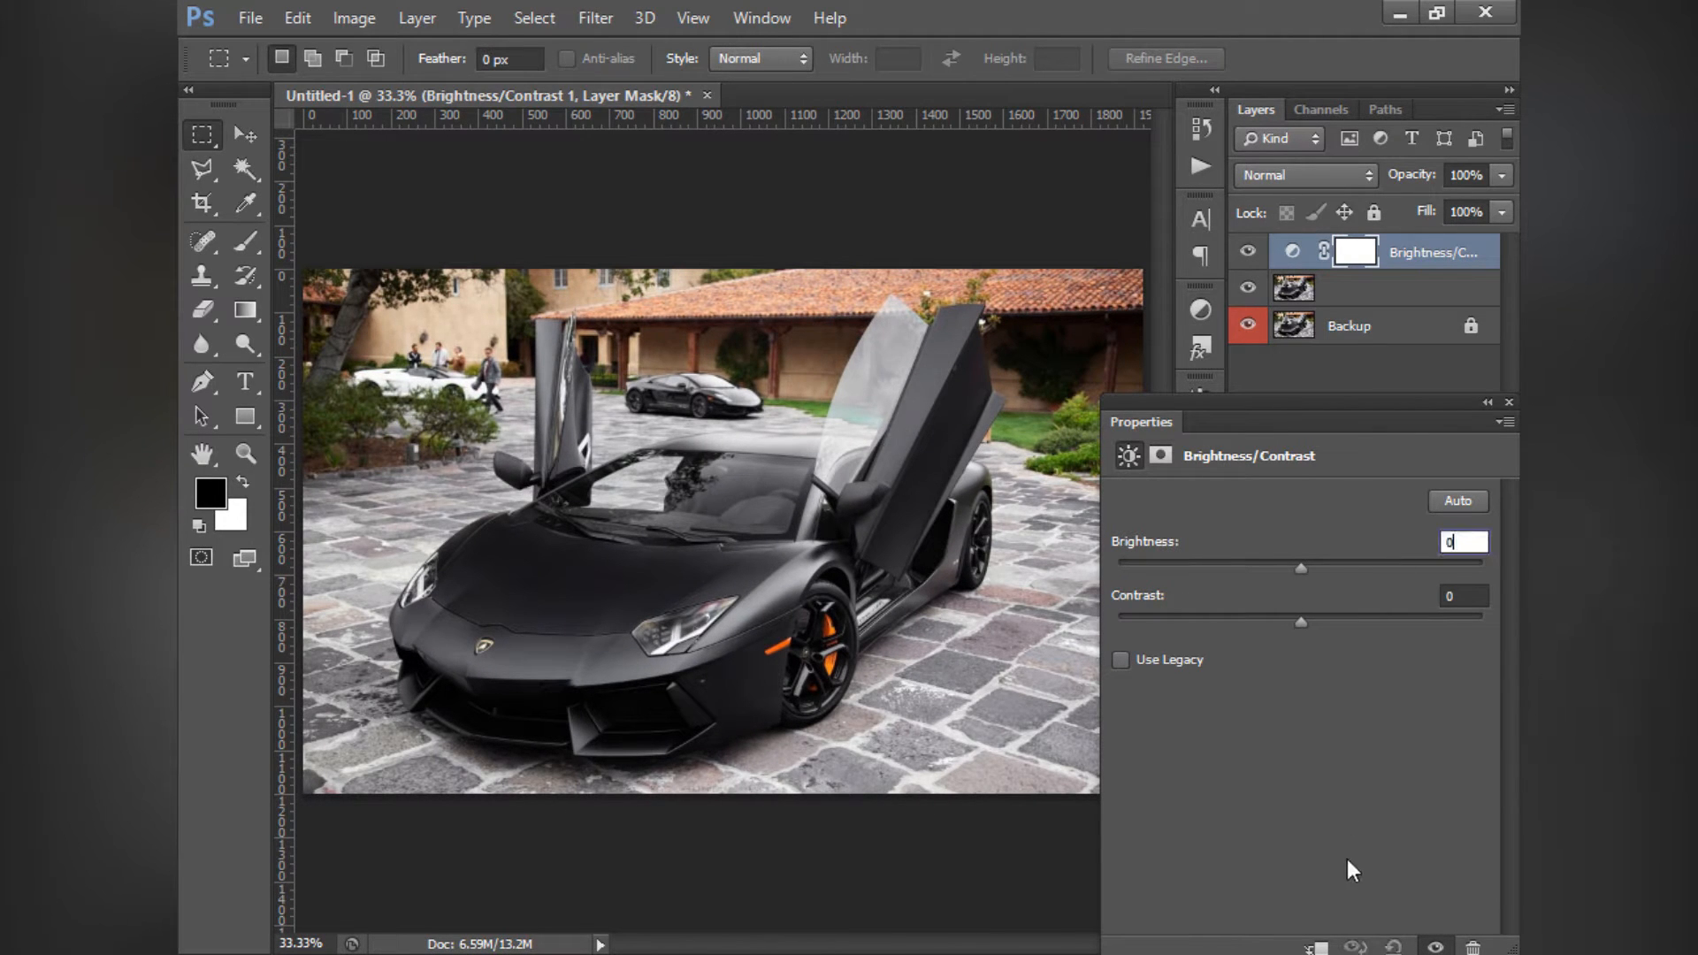
# - Repeat the legacy brightness test, reset Brightness to 0, and toggle Use Legacy on and off
pyautogui.click(1123, 664)
pyautogui.moveTo(1304, 569); pyautogui.dragTo(1283, 678)
pyautogui.click(1118, 661)
pyautogui.write('0')
pyautogui.click(1120, 660)
pyautogui.click(1121, 660)
pyautogui.click(1124, 659)
# - Close the adjustment properties and delete the Brightness/Contrast adjustment layer
pyautogui.click(1406, 719)
pyautogui.click(1508, 403)
pyautogui.click(1425, 256)
pyautogui.press('Delete')
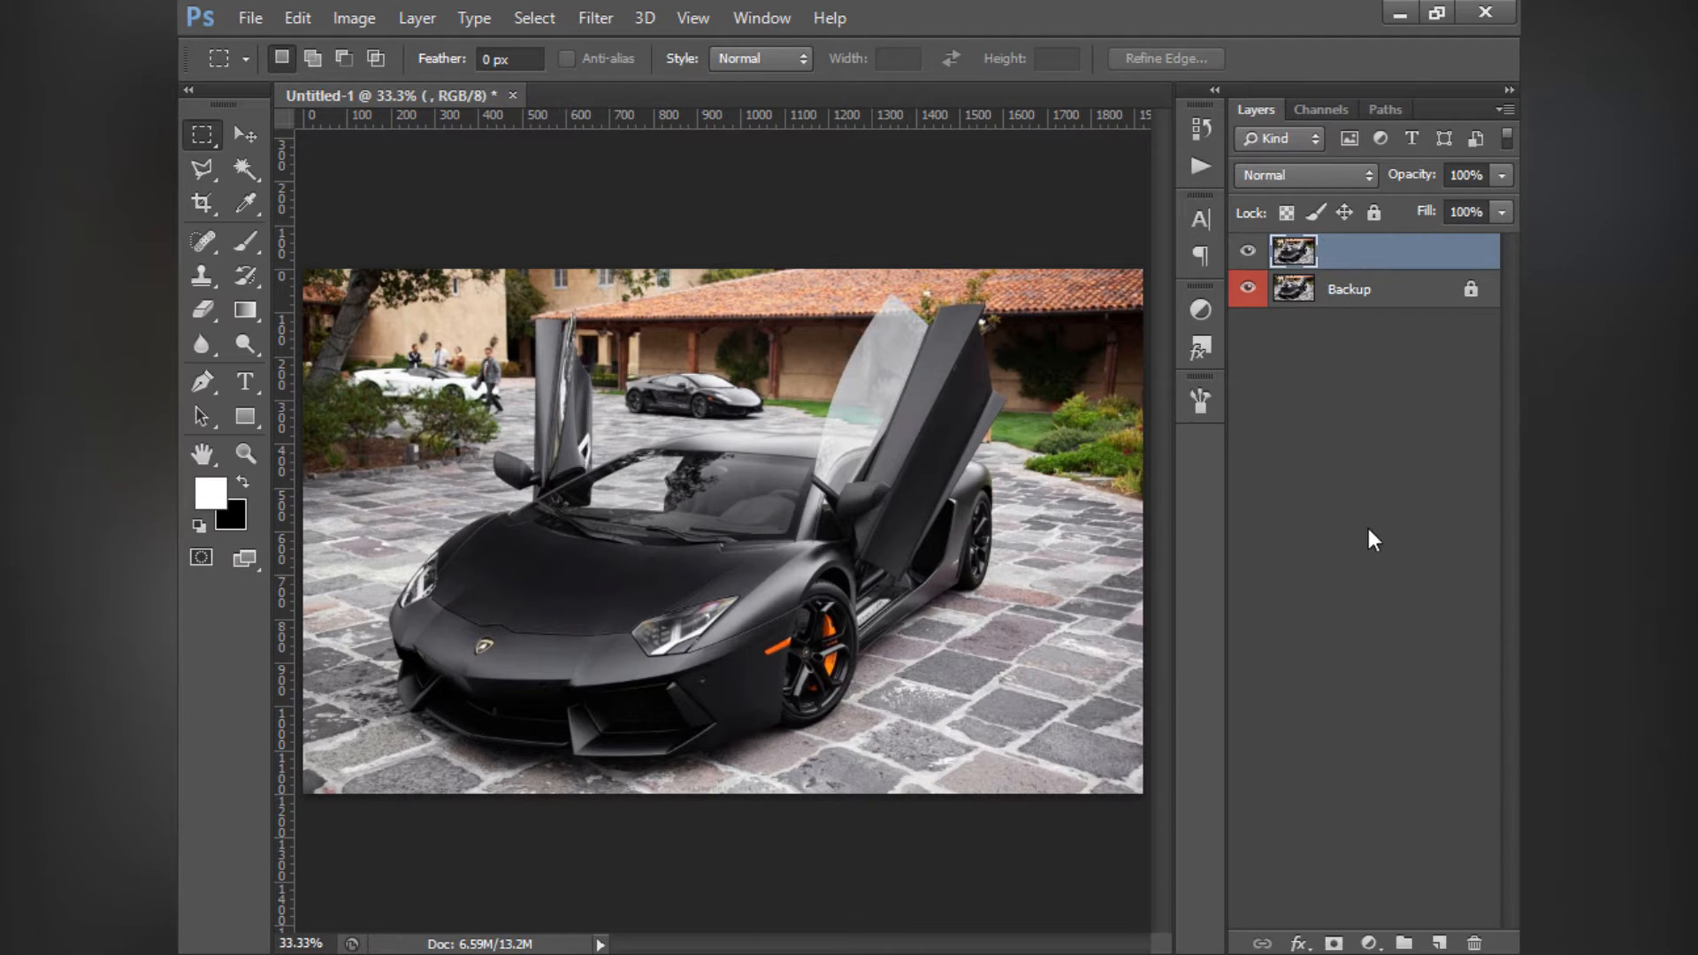
# - Add a Levels adjustment layer above the unnamed photo layer and shift its properties slightly upward
pyautogui.click(1368, 529)
pyautogui.click(1368, 943)
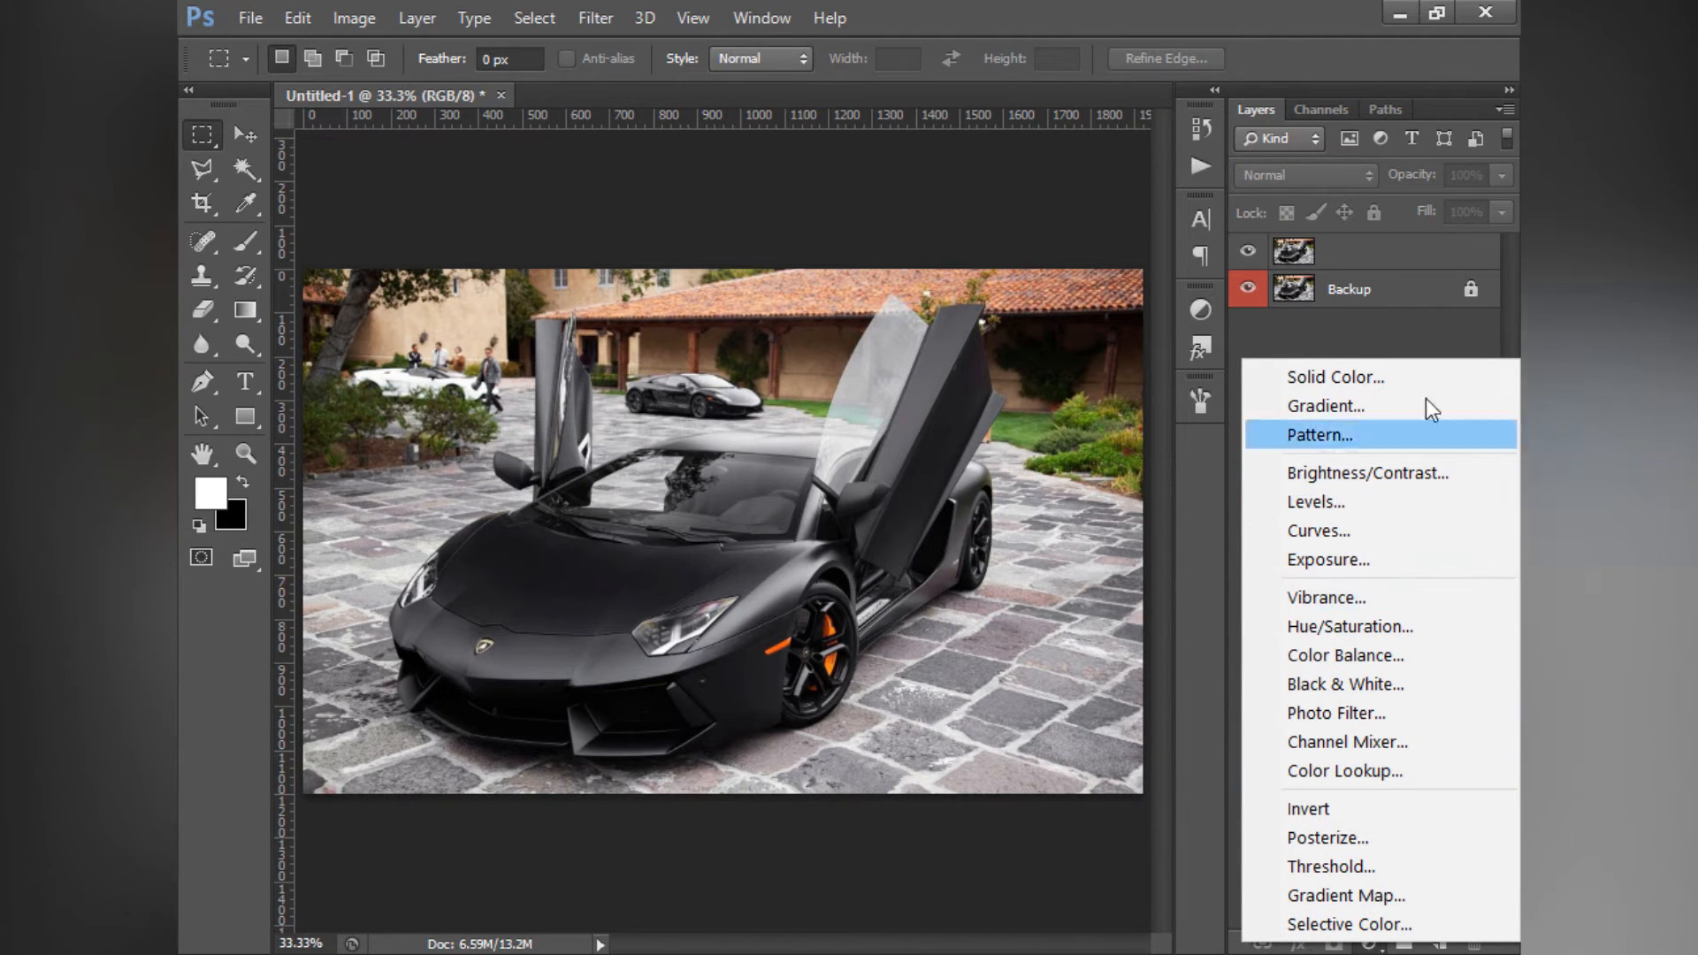
pyautogui.click(1220, 504)
pyautogui.click(1200, 310)
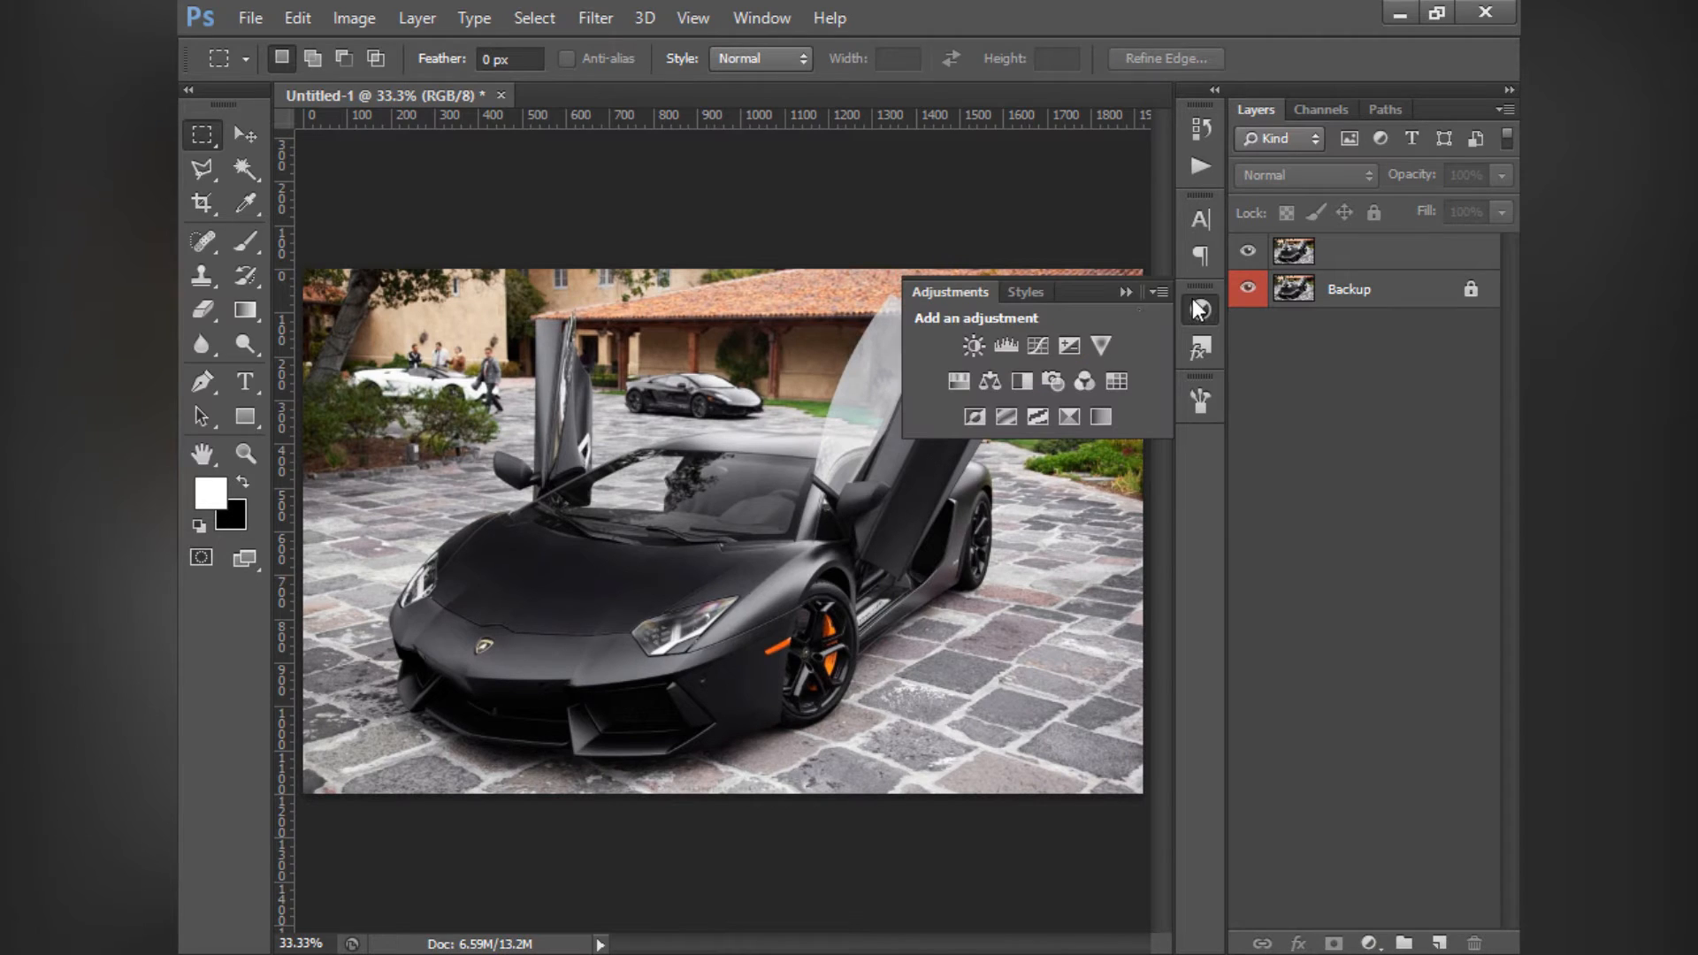
pyautogui.click(1006, 343)
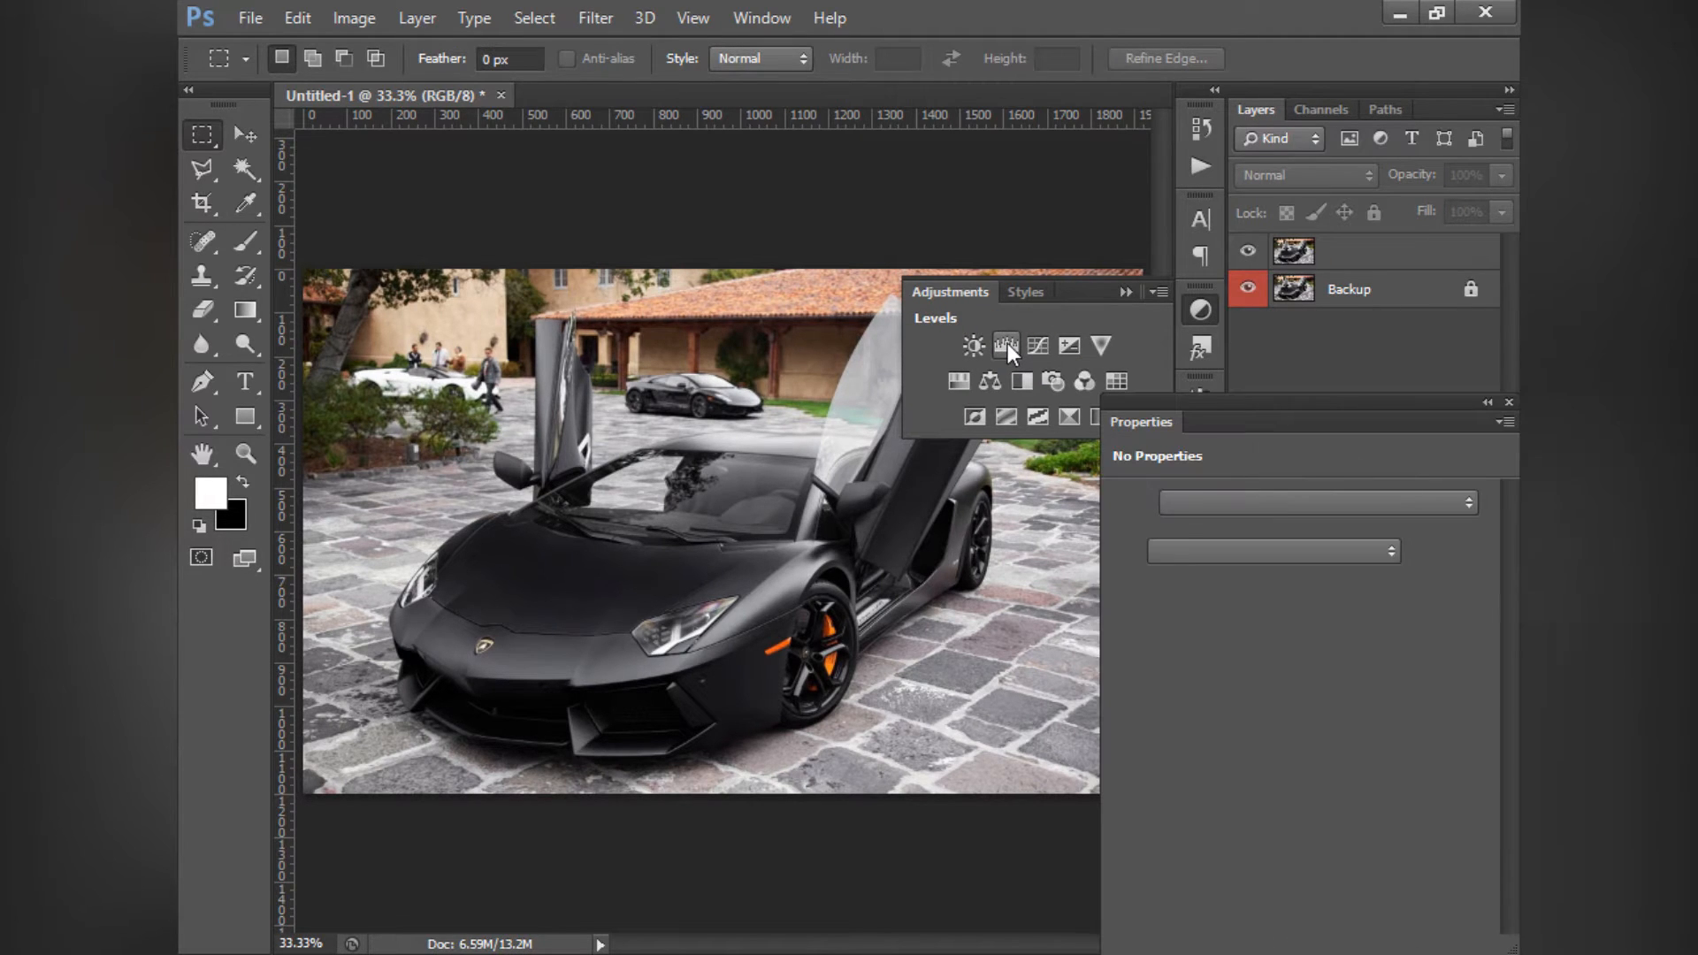
pyautogui.click(1123, 290)
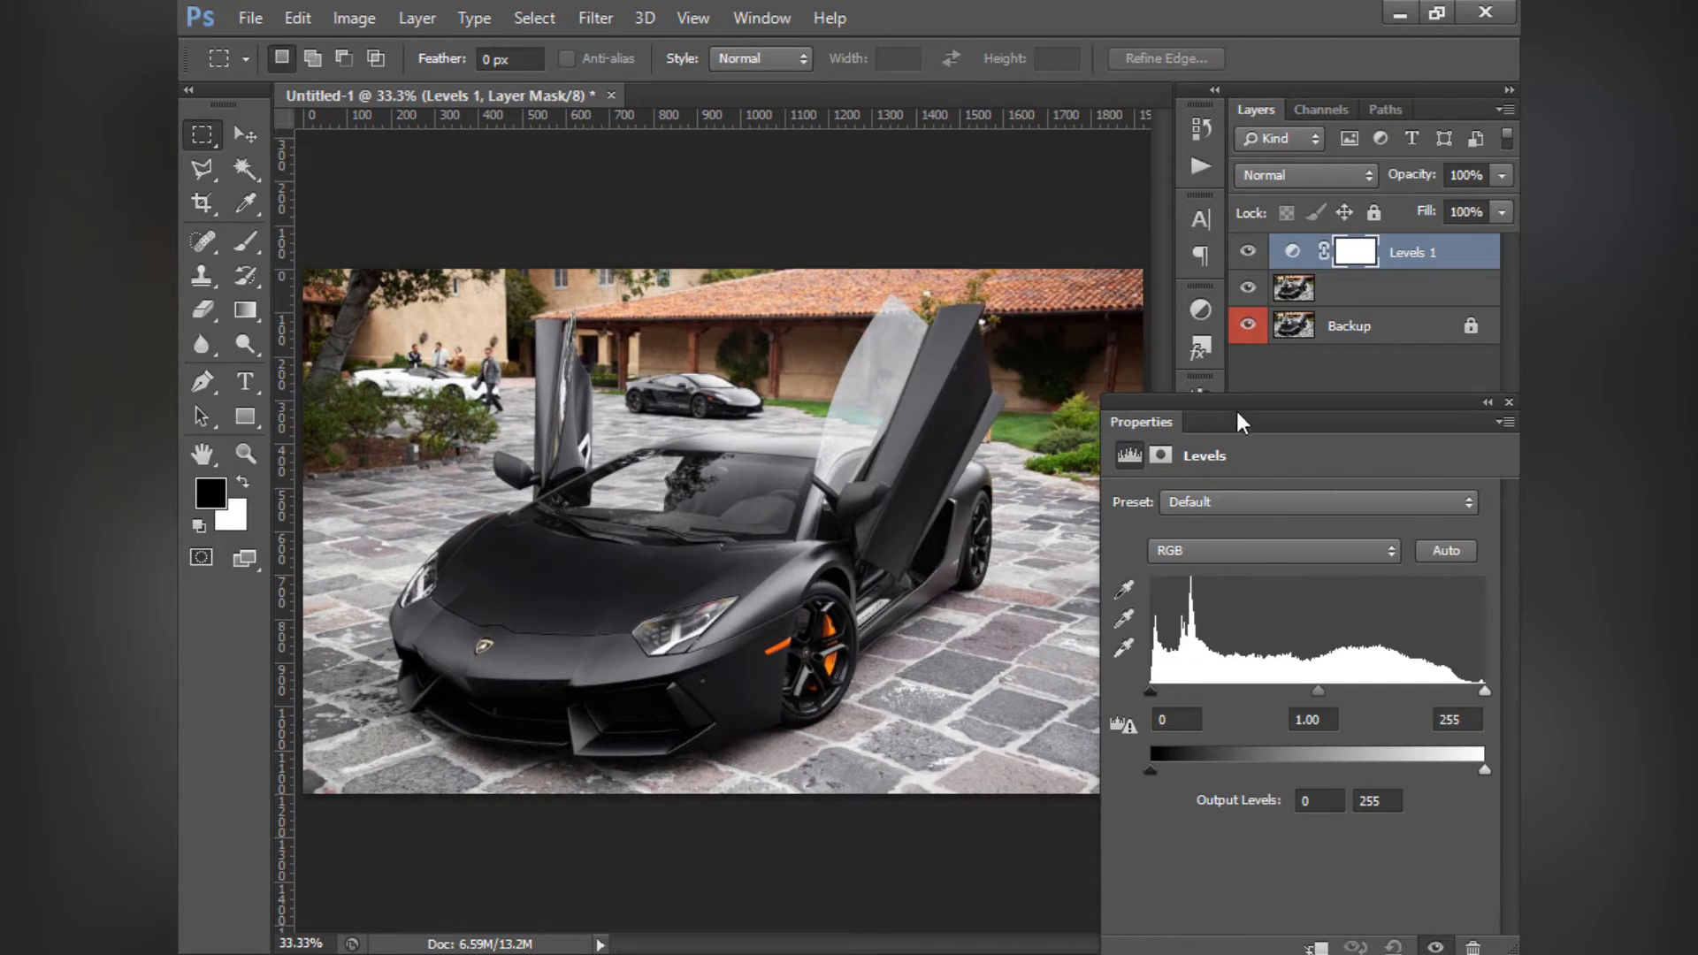
pyautogui.moveTo(1255, 398); pyautogui.dragTo(1251, 389)
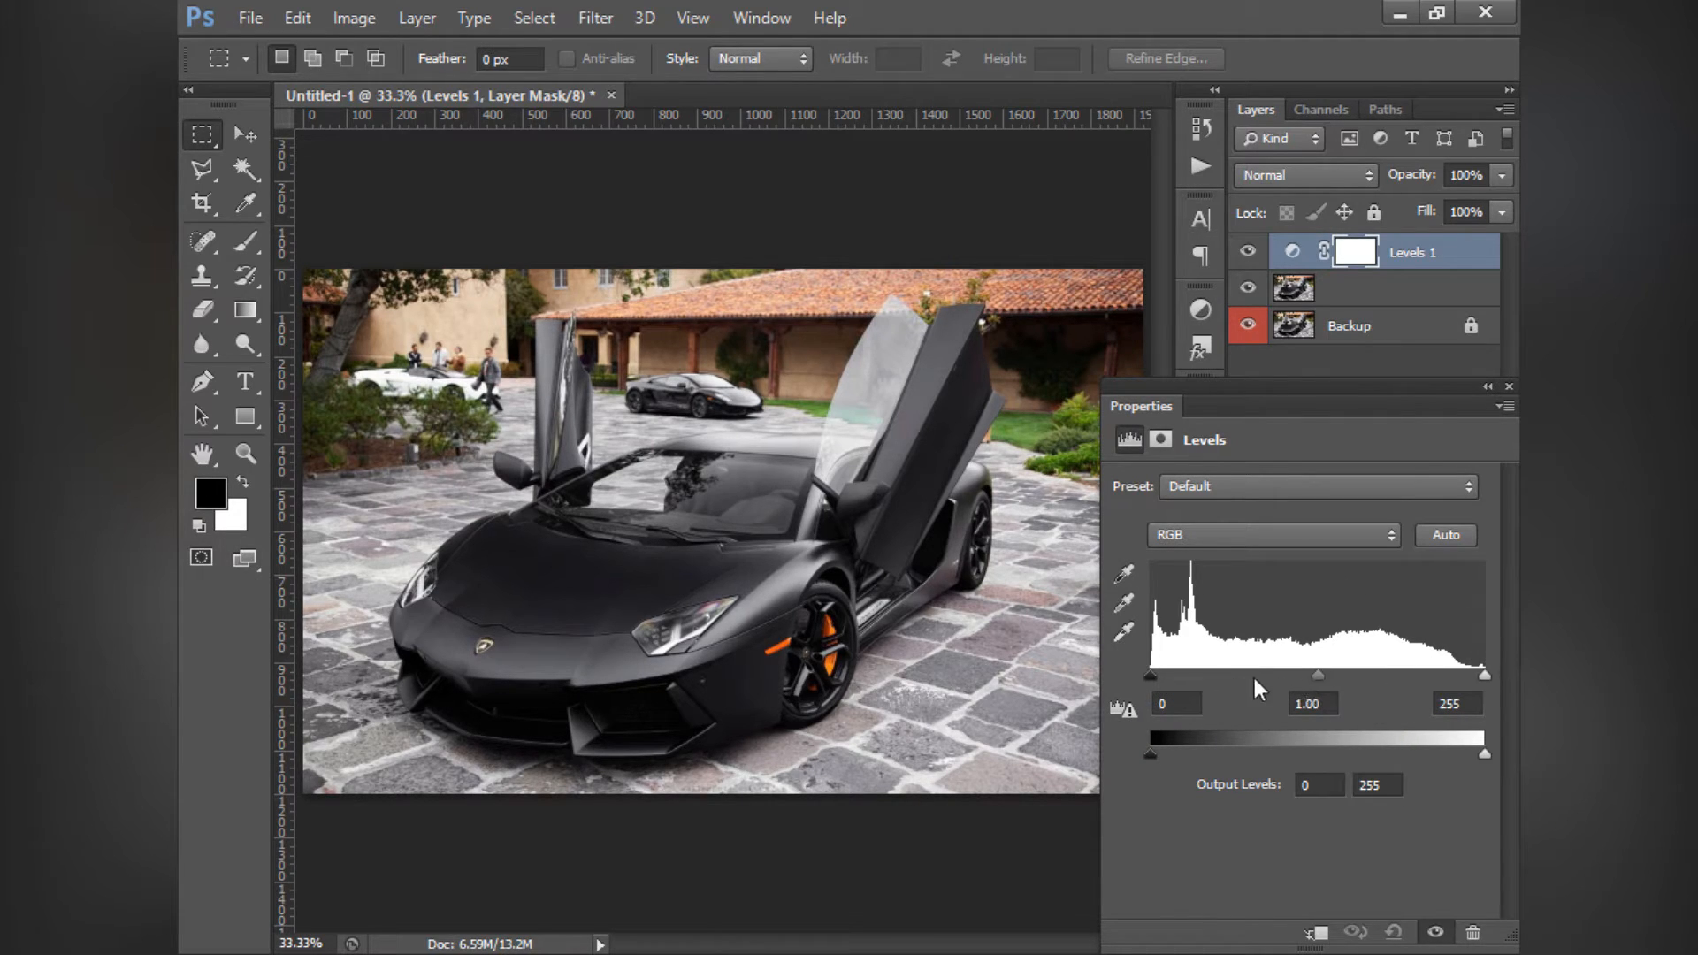
# - Try out the Levels input black, input white and output black sliders, returning each to its default
pyautogui.moveTo(1153, 682)
pyautogui.mouseDown()
pyautogui.moveTo(1170, 677)
pyautogui.moveTo(1151, 677)
pyautogui.mouseUp()
pyautogui.moveTo(1490, 676)
pyautogui.mouseDown()
pyautogui.moveTo(1467, 674)
pyautogui.moveTo(1494, 674)
pyautogui.mouseUp()
pyautogui.moveTo(1149, 752)
pyautogui.mouseDown()
pyautogui.moveTo(1173, 755)
pyautogui.moveTo(1129, 755)
pyautogui.mouseUp()
pyautogui.moveTo(1165, 674)
pyautogui.mouseDown()
pyautogui.moveTo(1150, 677)
pyautogui.moveTo(1181, 674)
pyautogui.moveTo(1149, 682)
pyautogui.mouseUp()
# - Try Levels input black points of 33 and 98 and a white point of 218, returning them to 0 and 255
pyautogui.moveTo(1151, 675); pyautogui.dragTo(1193, 674)
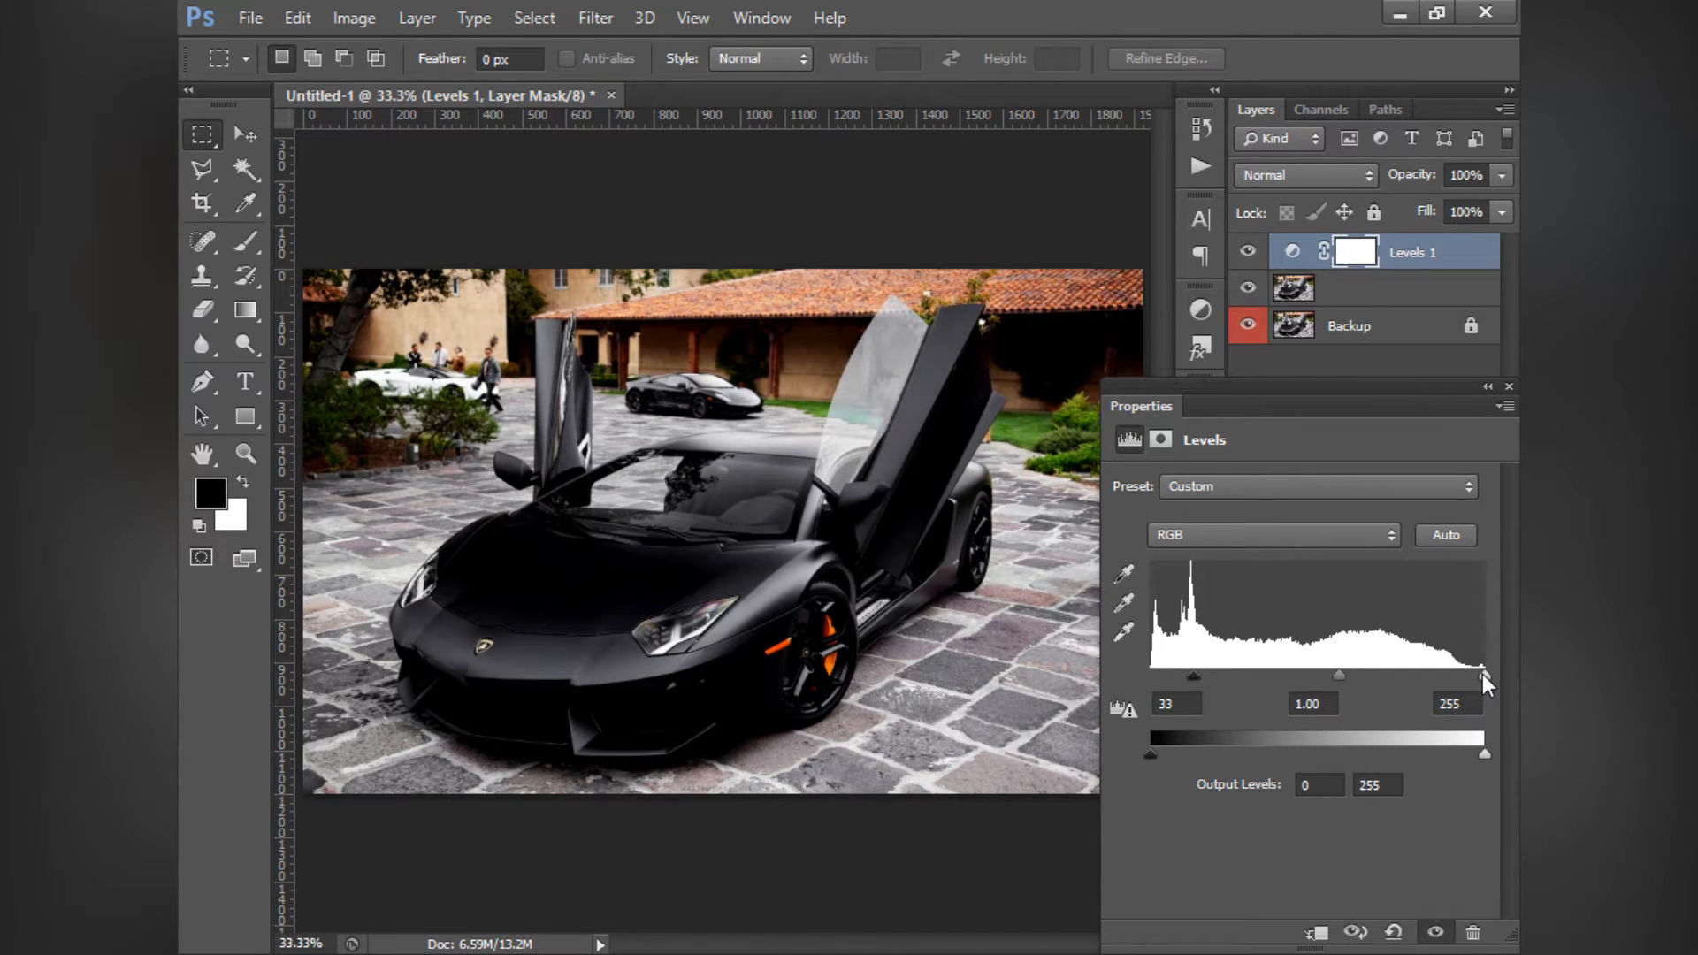
pyautogui.moveTo(1484, 677); pyautogui.dragTo(1437, 676)
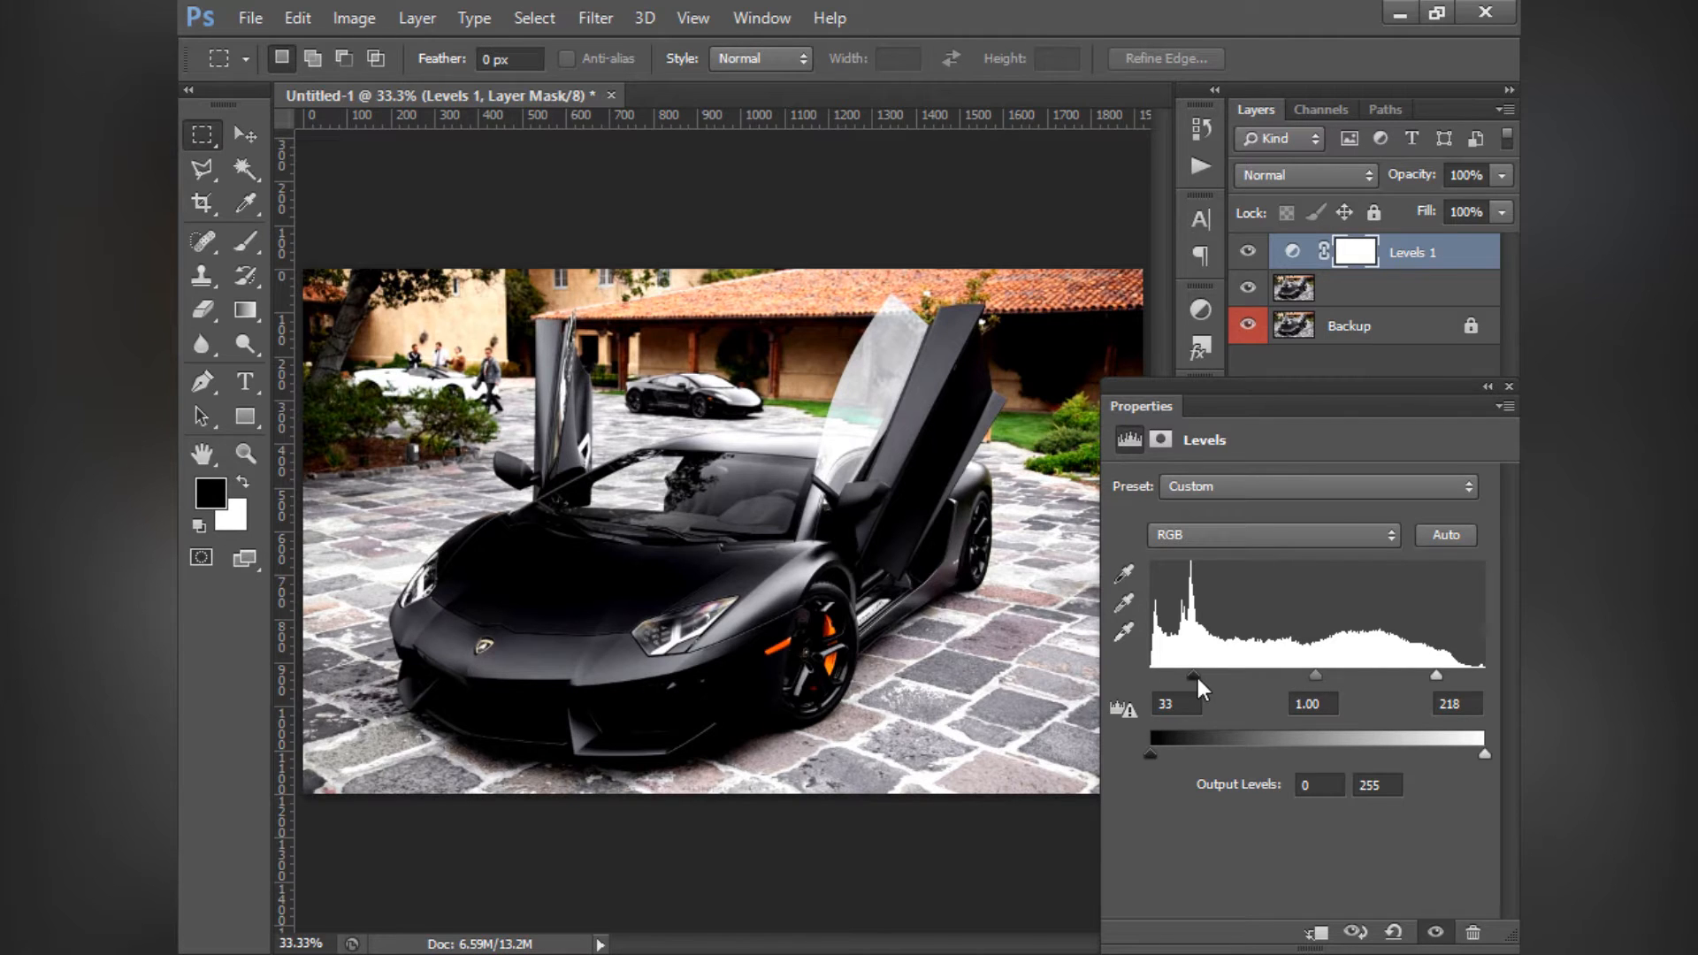
pyautogui.moveTo(1193, 676); pyautogui.dragTo(1279, 675)
pyautogui.moveTo(1437, 680); pyautogui.dragTo(1481, 683)
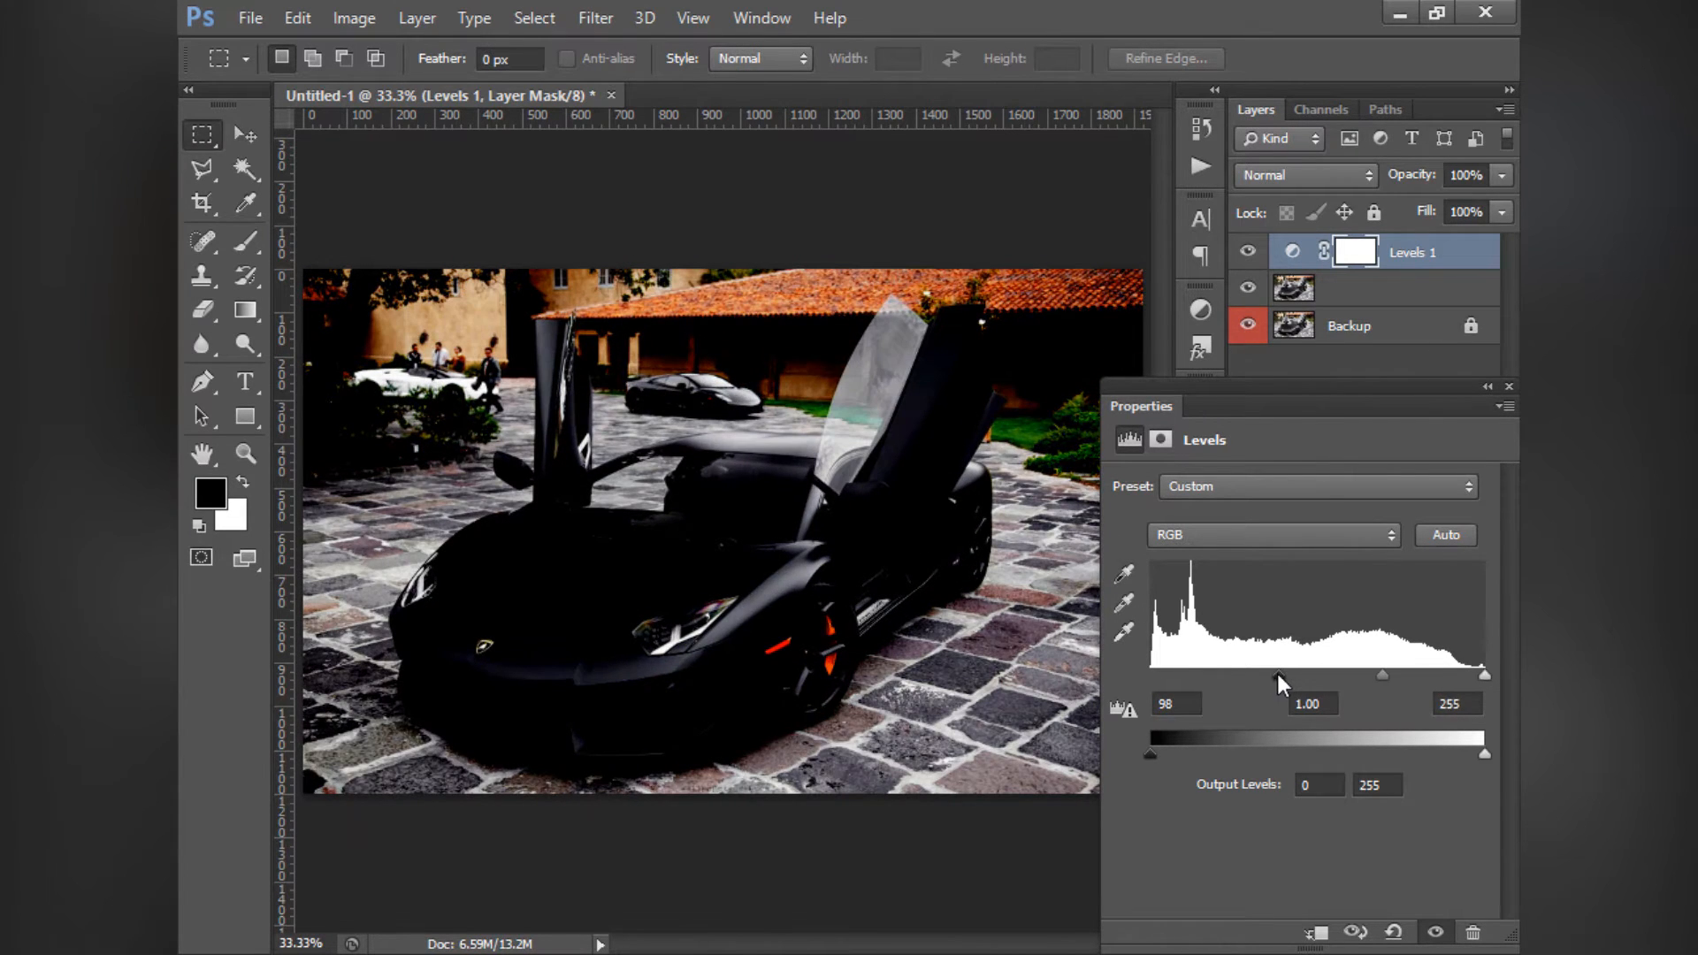
pyautogui.moveTo(1279, 677); pyautogui.dragTo(1122, 679)
# - Try Levels midtone values of 1.31 and 0, and reset the midtone to 1
pyautogui.moveTo(1318, 678); pyautogui.dragTo(1286, 715)
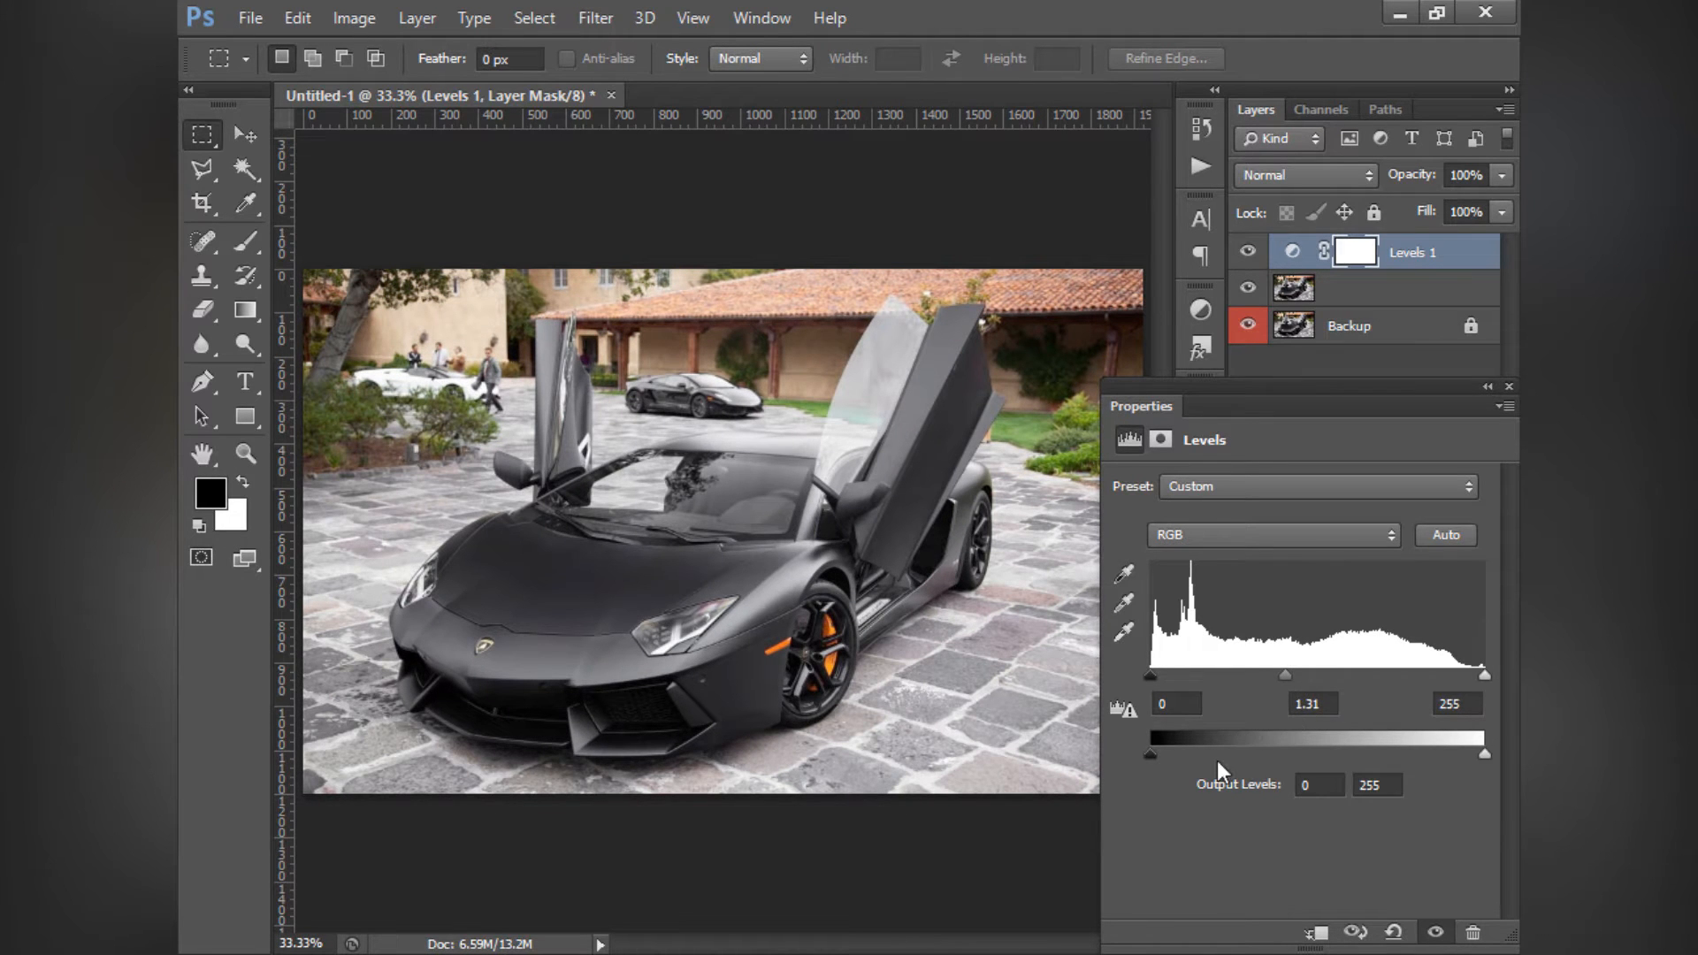
pyautogui.click(1295, 703)
pyautogui.write('0')
pyautogui.press('Return')
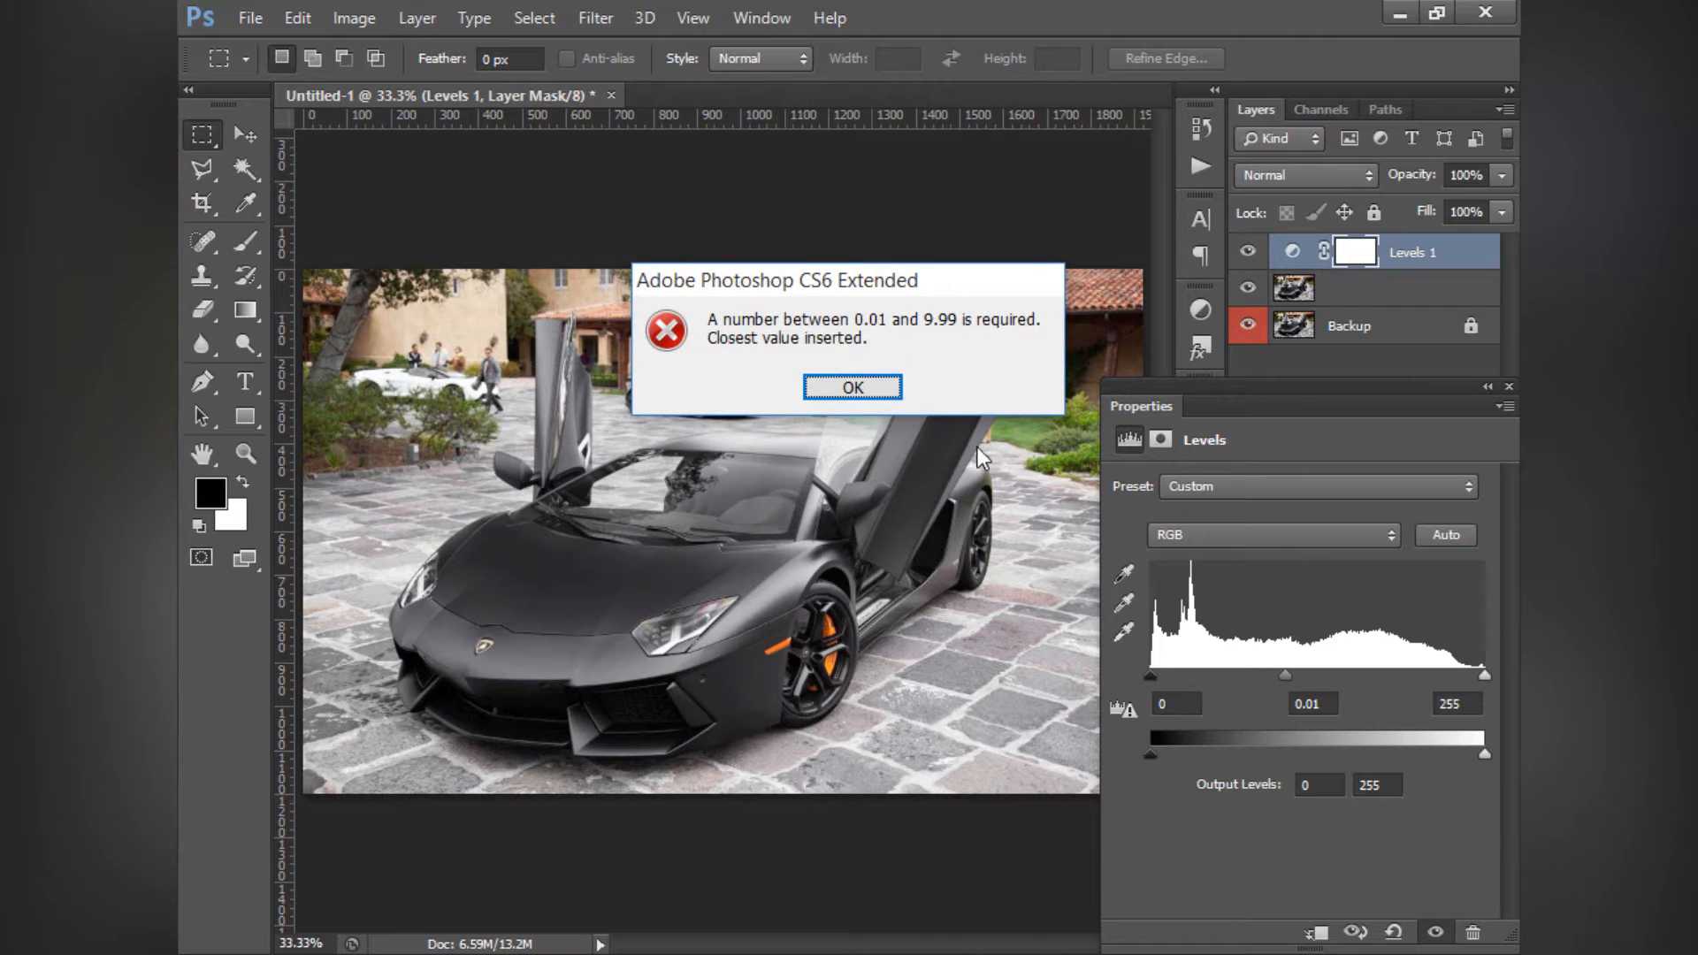
pyautogui.press('Return')
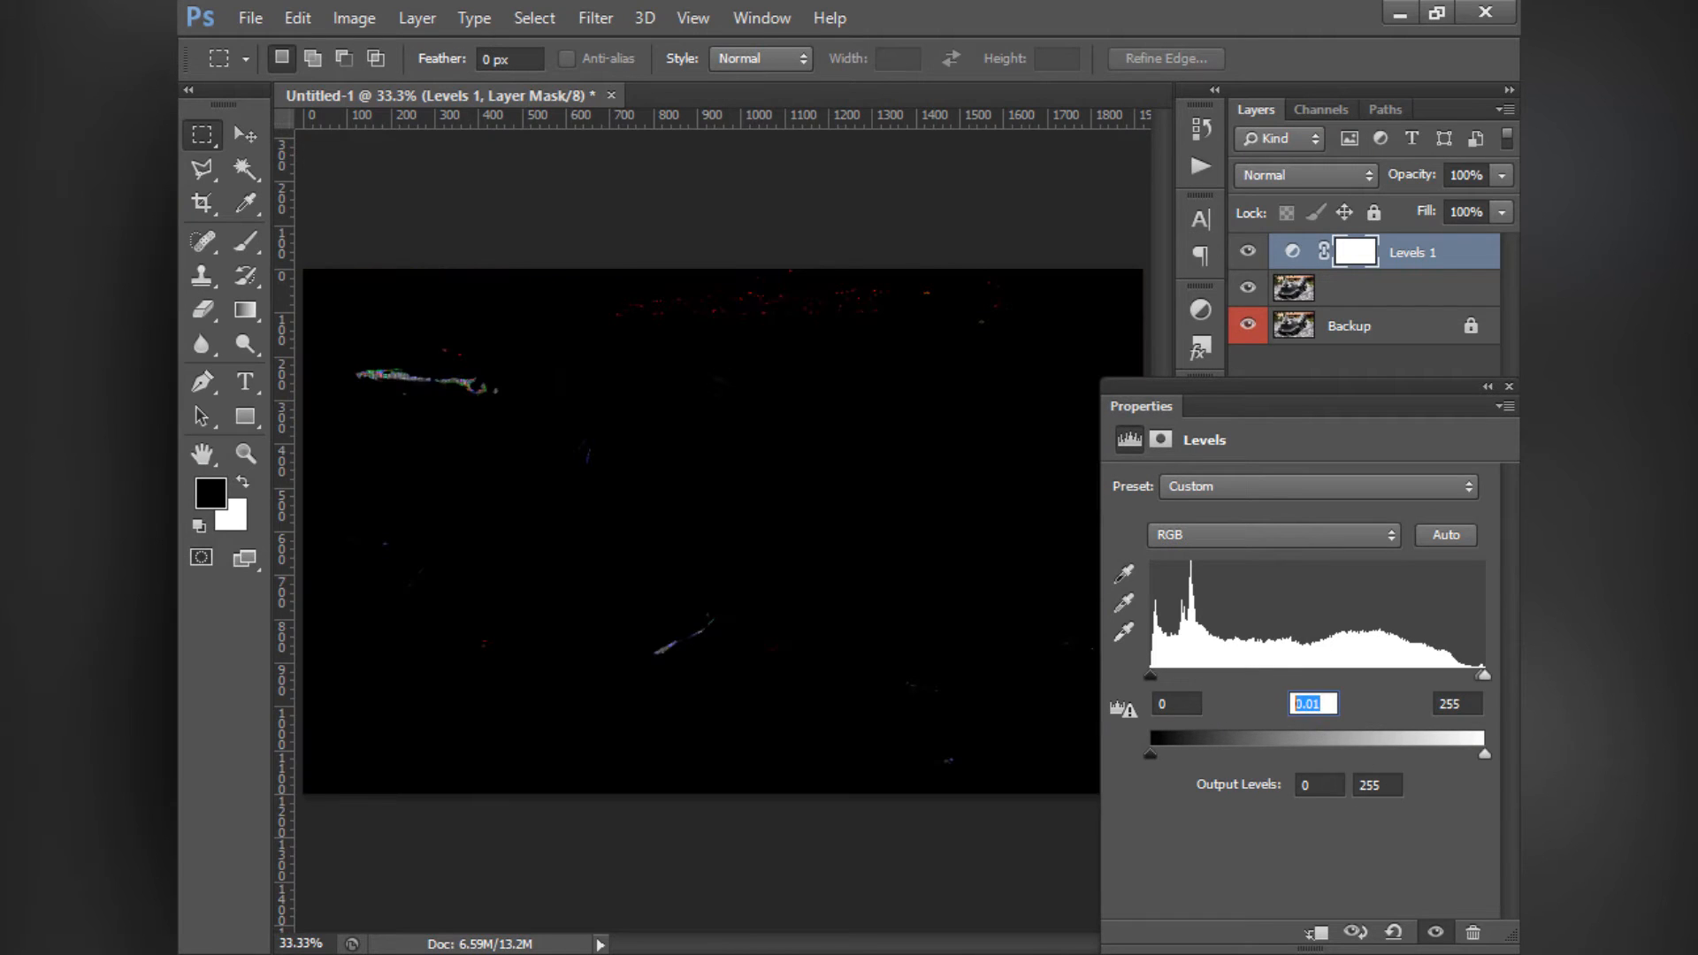
pyautogui.write('1')
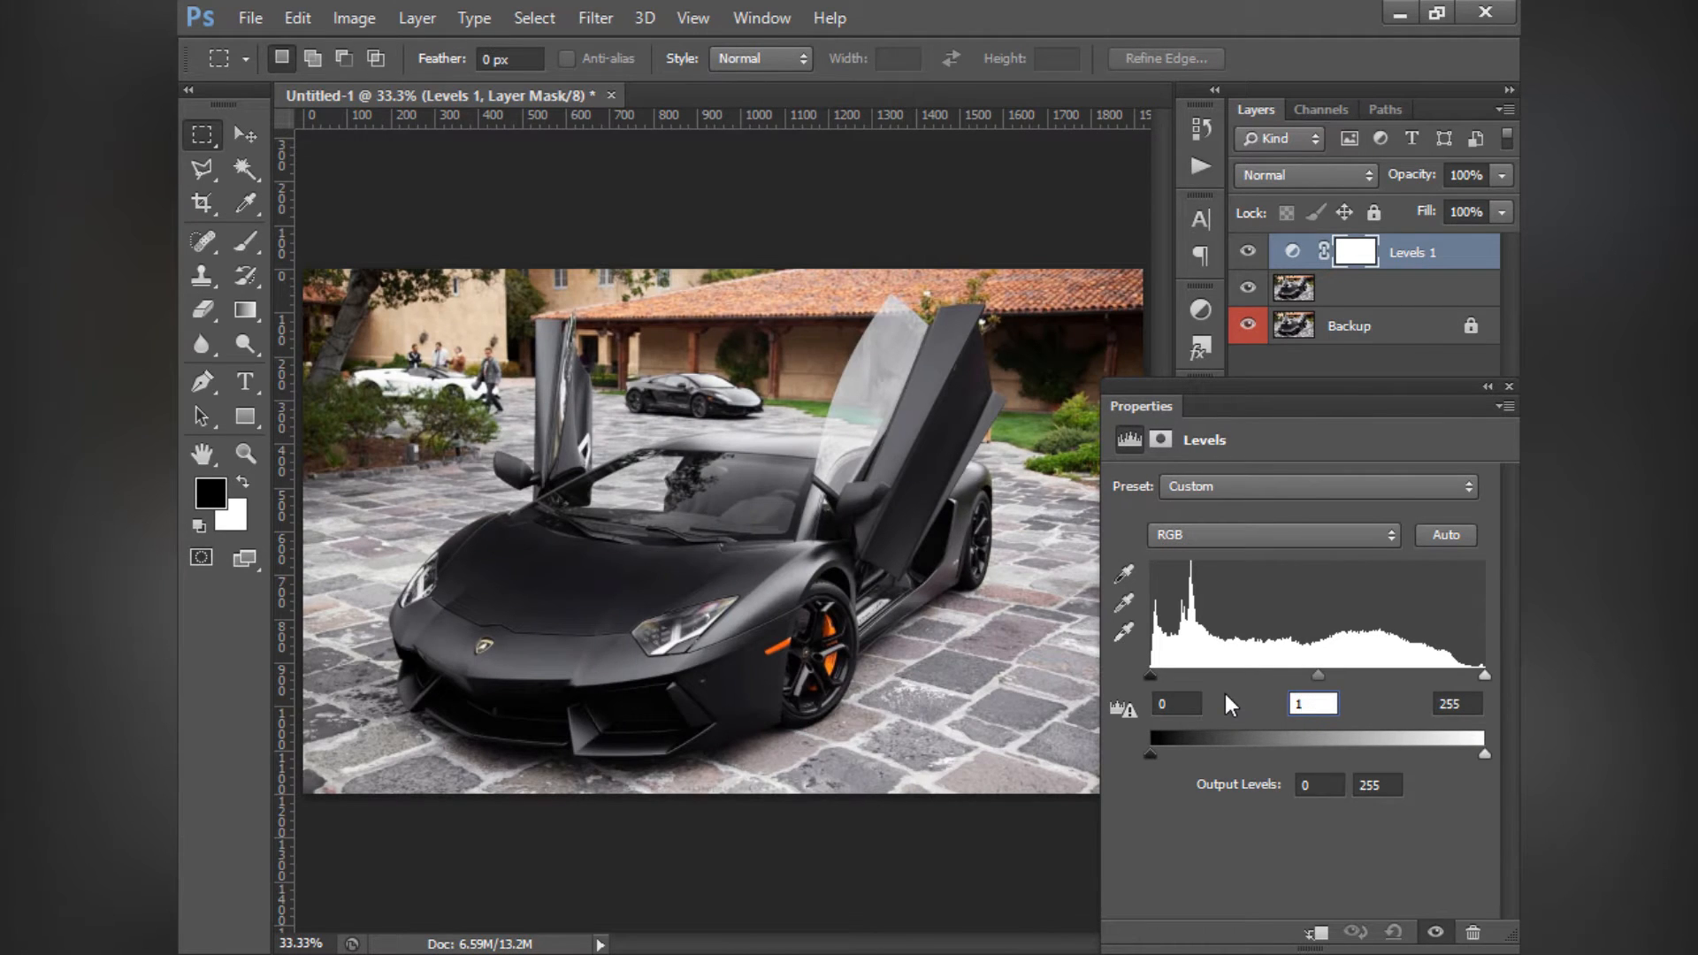
pyautogui.press('Return')
# - Try out the Levels output black and white sliders and the midtone slider, returning them to 0, 255 and 1.00
pyautogui.moveTo(1150, 754)
pyautogui.mouseDown()
pyautogui.moveTo(1214, 754)
pyautogui.moveTo(1150, 757)
pyautogui.mouseUp()
pyautogui.moveTo(1486, 755)
pyautogui.mouseDown()
pyautogui.moveTo(1399, 753)
pyautogui.moveTo(1485, 755)
pyautogui.mouseUp()
pyautogui.moveTo(1152, 756)
pyautogui.mouseDown()
pyautogui.moveTo(1381, 757)
pyautogui.moveTo(1150, 756)
pyautogui.mouseUp()
pyautogui.moveTo(1485, 756)
pyautogui.mouseDown()
pyautogui.moveTo(1376, 754)
pyautogui.moveTo(1485, 755)
pyautogui.mouseUp()
pyautogui.moveTo(1318, 677); pyautogui.dragTo(1318, 713)
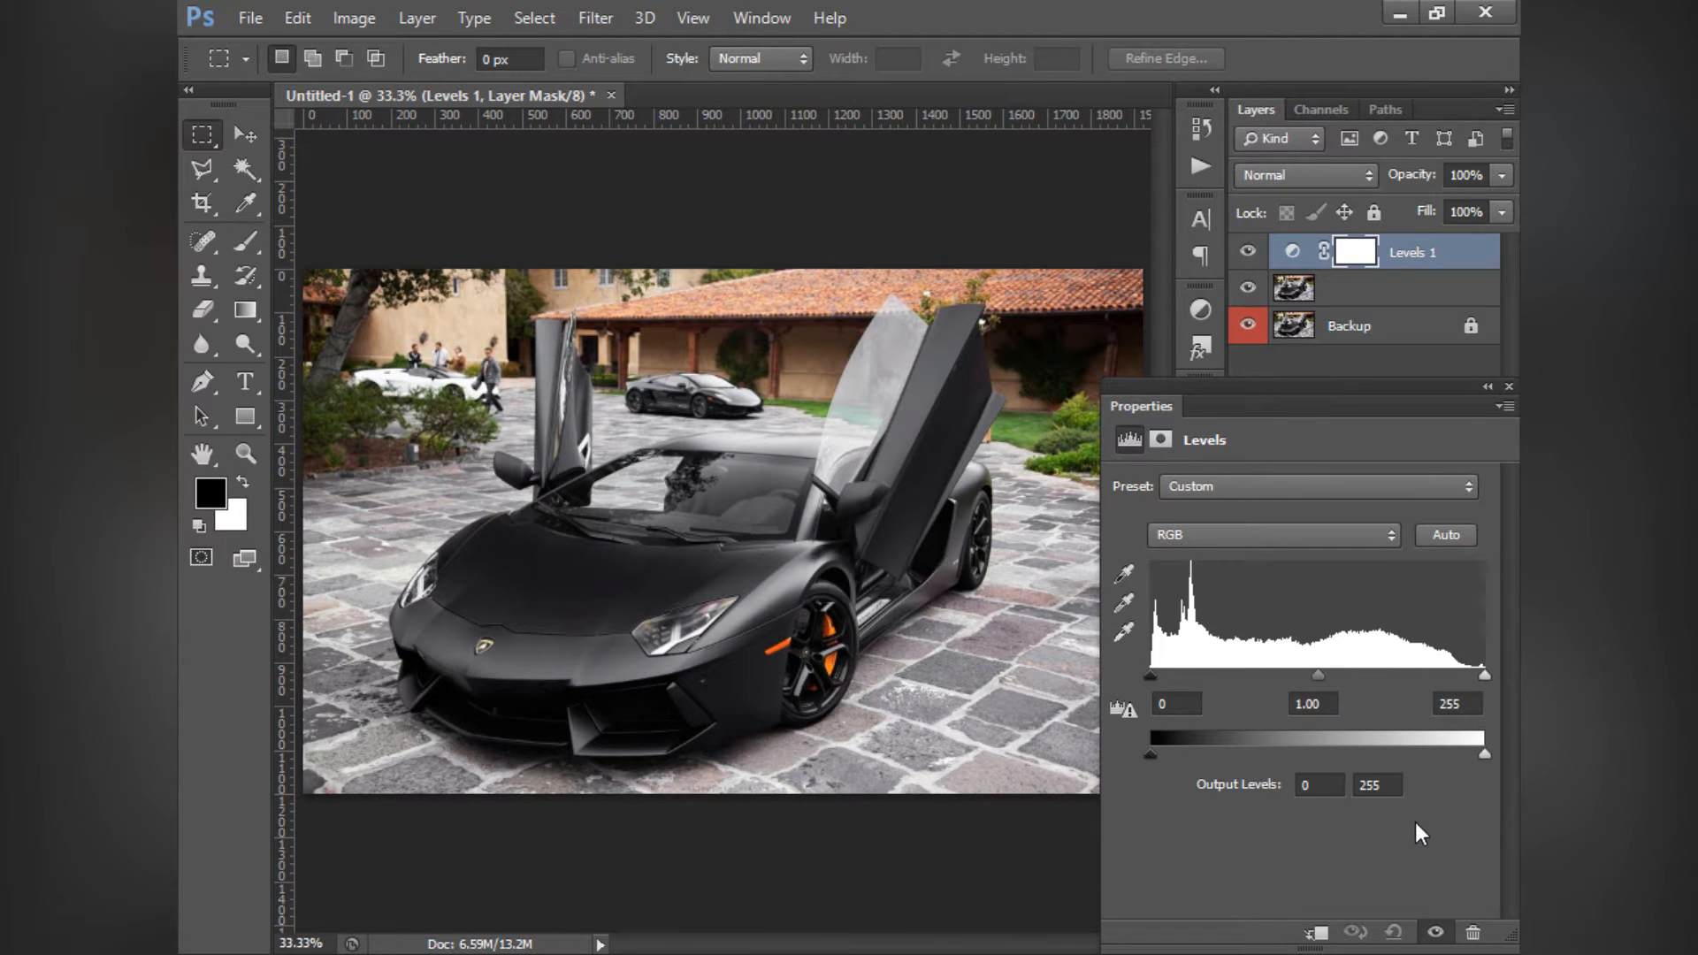
pyautogui.moveTo(1486, 755); pyautogui.dragTo(1495, 757)
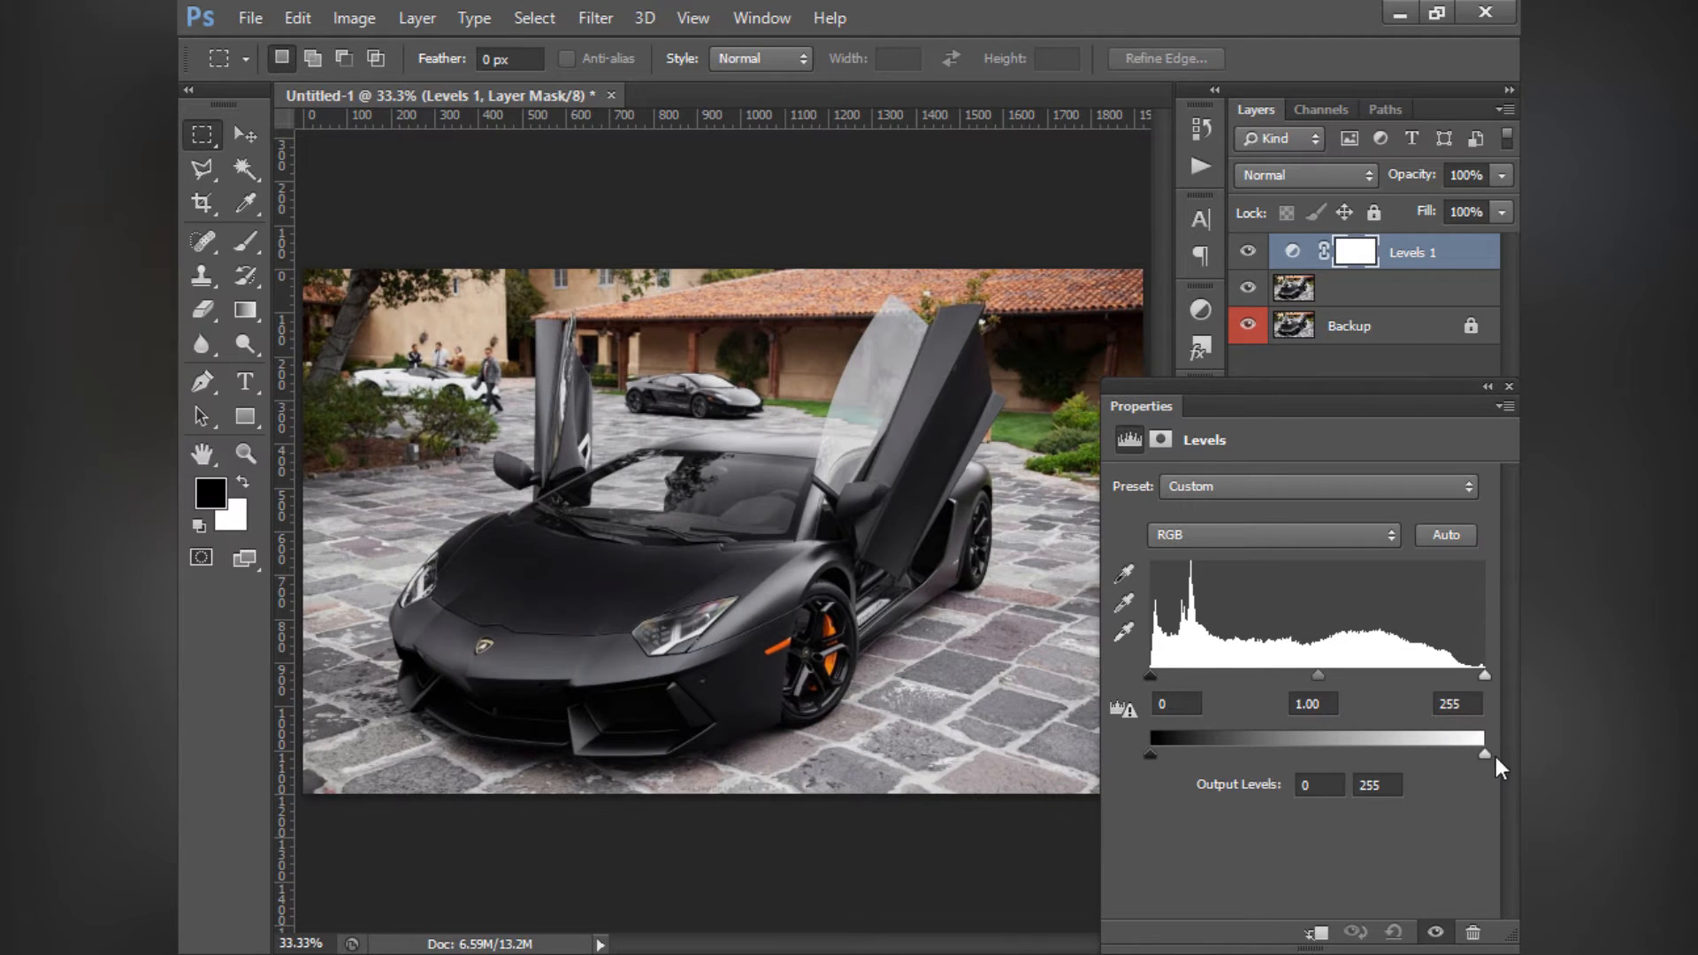
# - Try out the input black point on the Red channel of the Levels adjustment and return it to 0
pyautogui.click(1208, 536)
pyautogui.click(1217, 573)
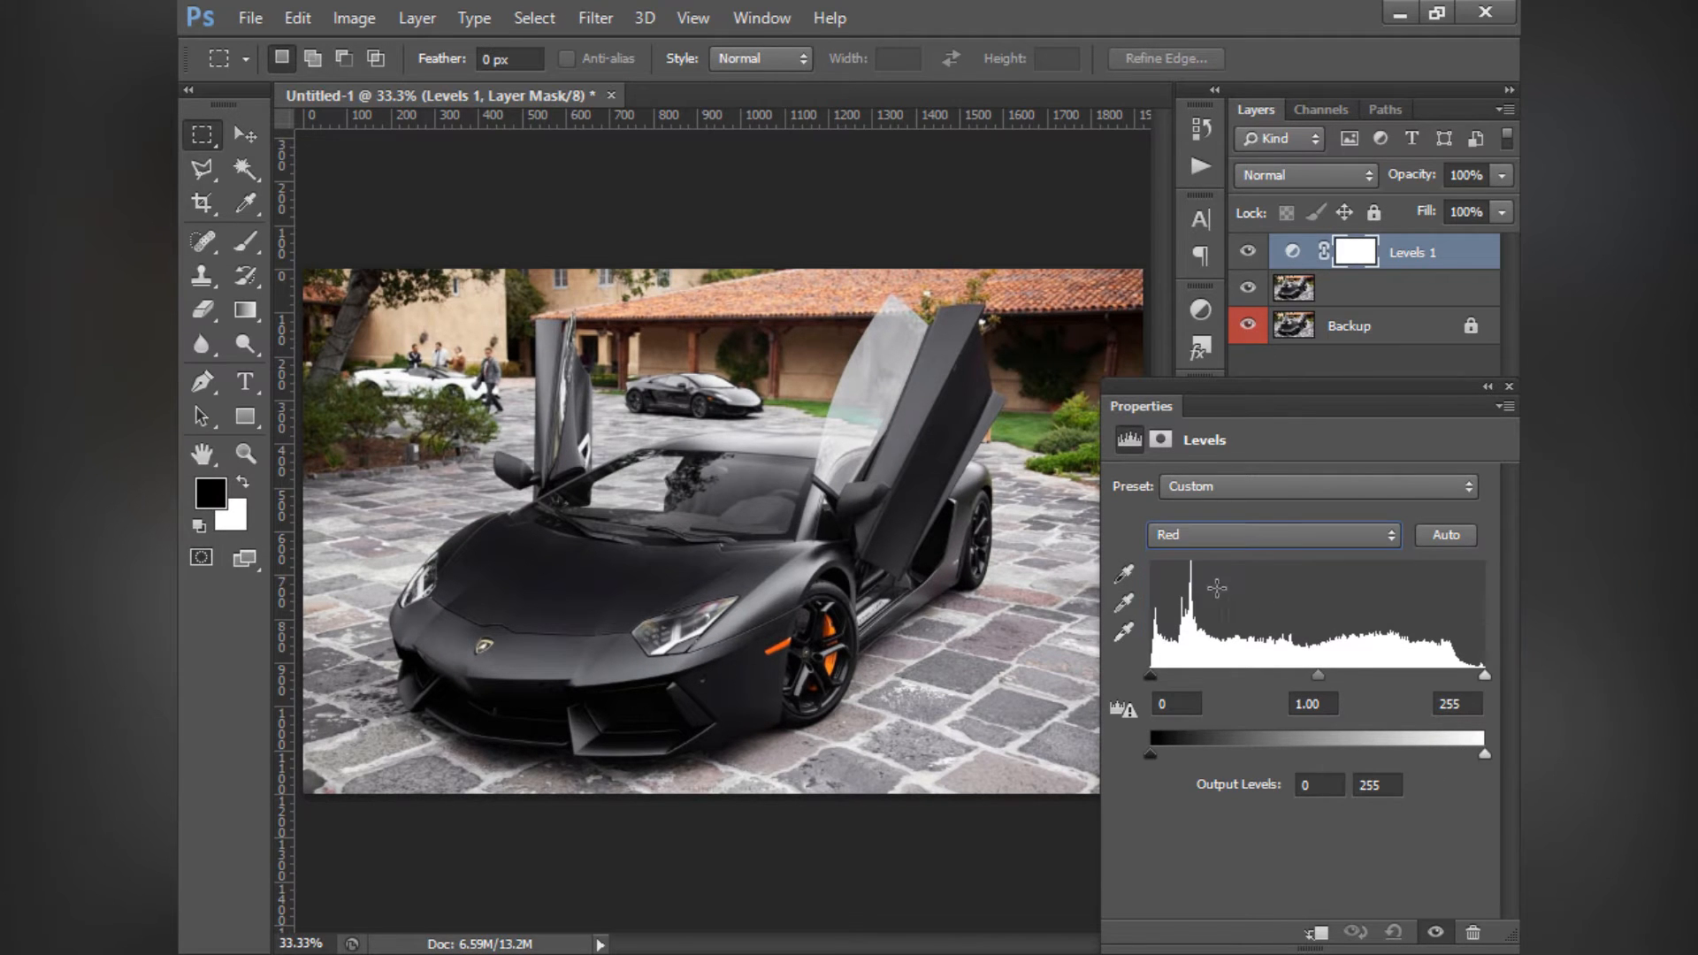
pyautogui.moveTo(1155, 679); pyautogui.dragTo(1071, 684)
# - Try out the black point and midtone on the Green channel of Levels, resetting them to 0 and 1
pyautogui.click(1186, 535)
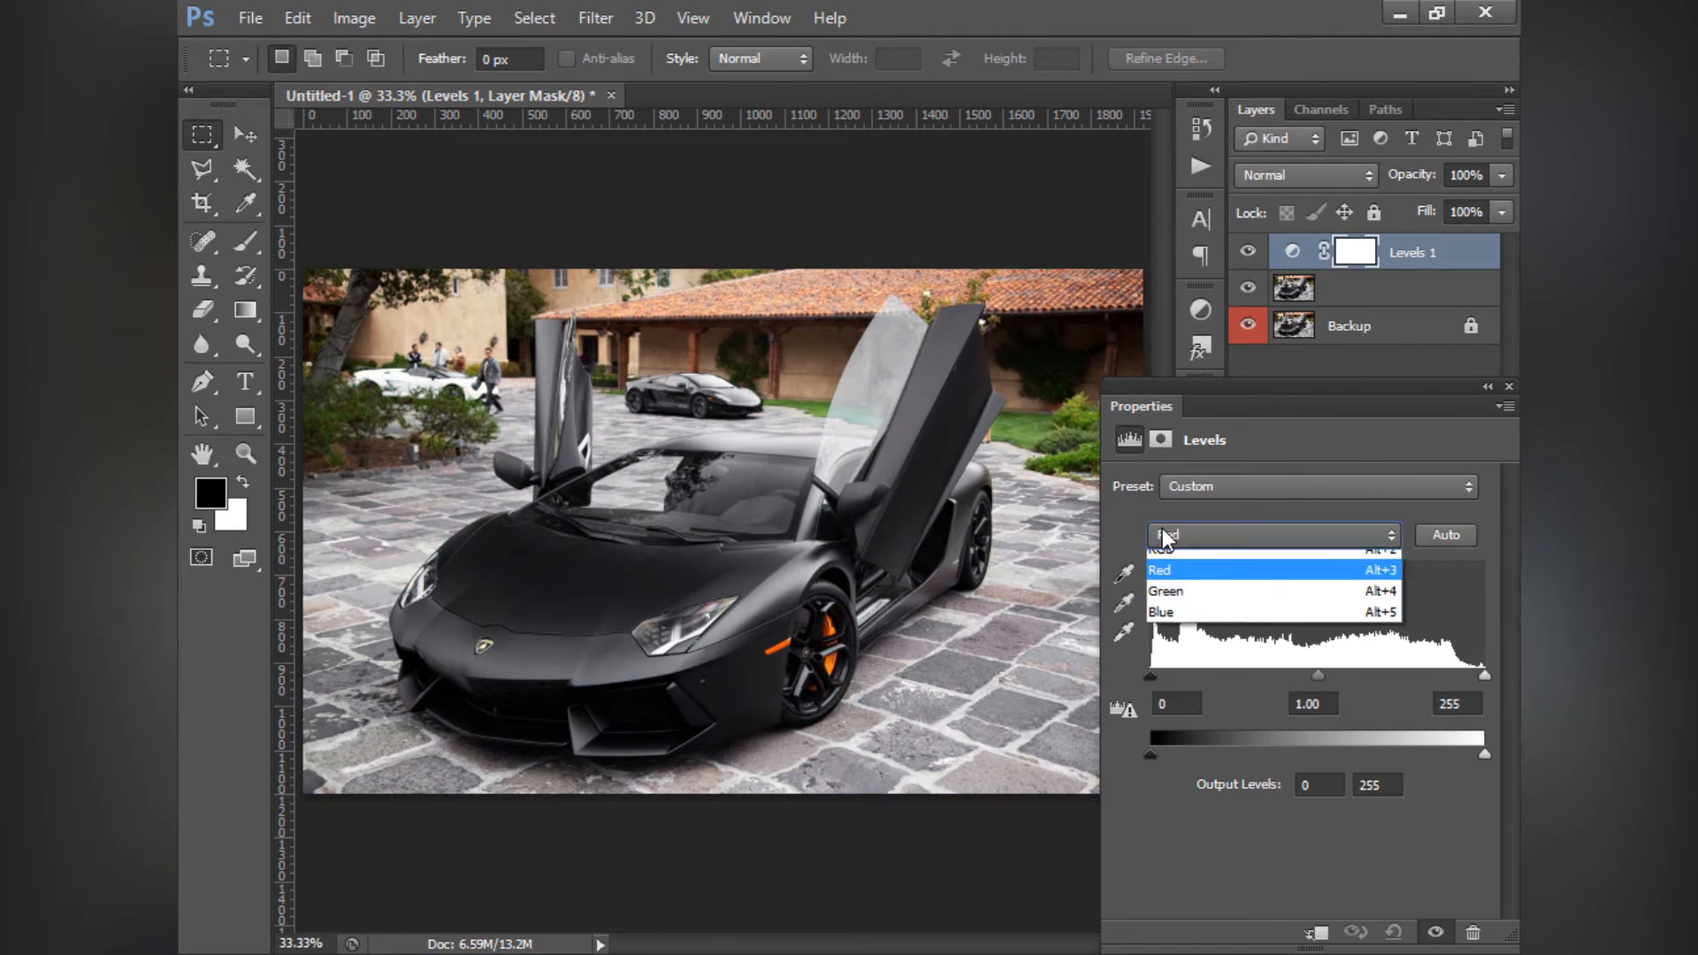
pyautogui.click(1176, 601)
pyautogui.moveTo(1177, 679); pyautogui.dragTo(1151, 677)
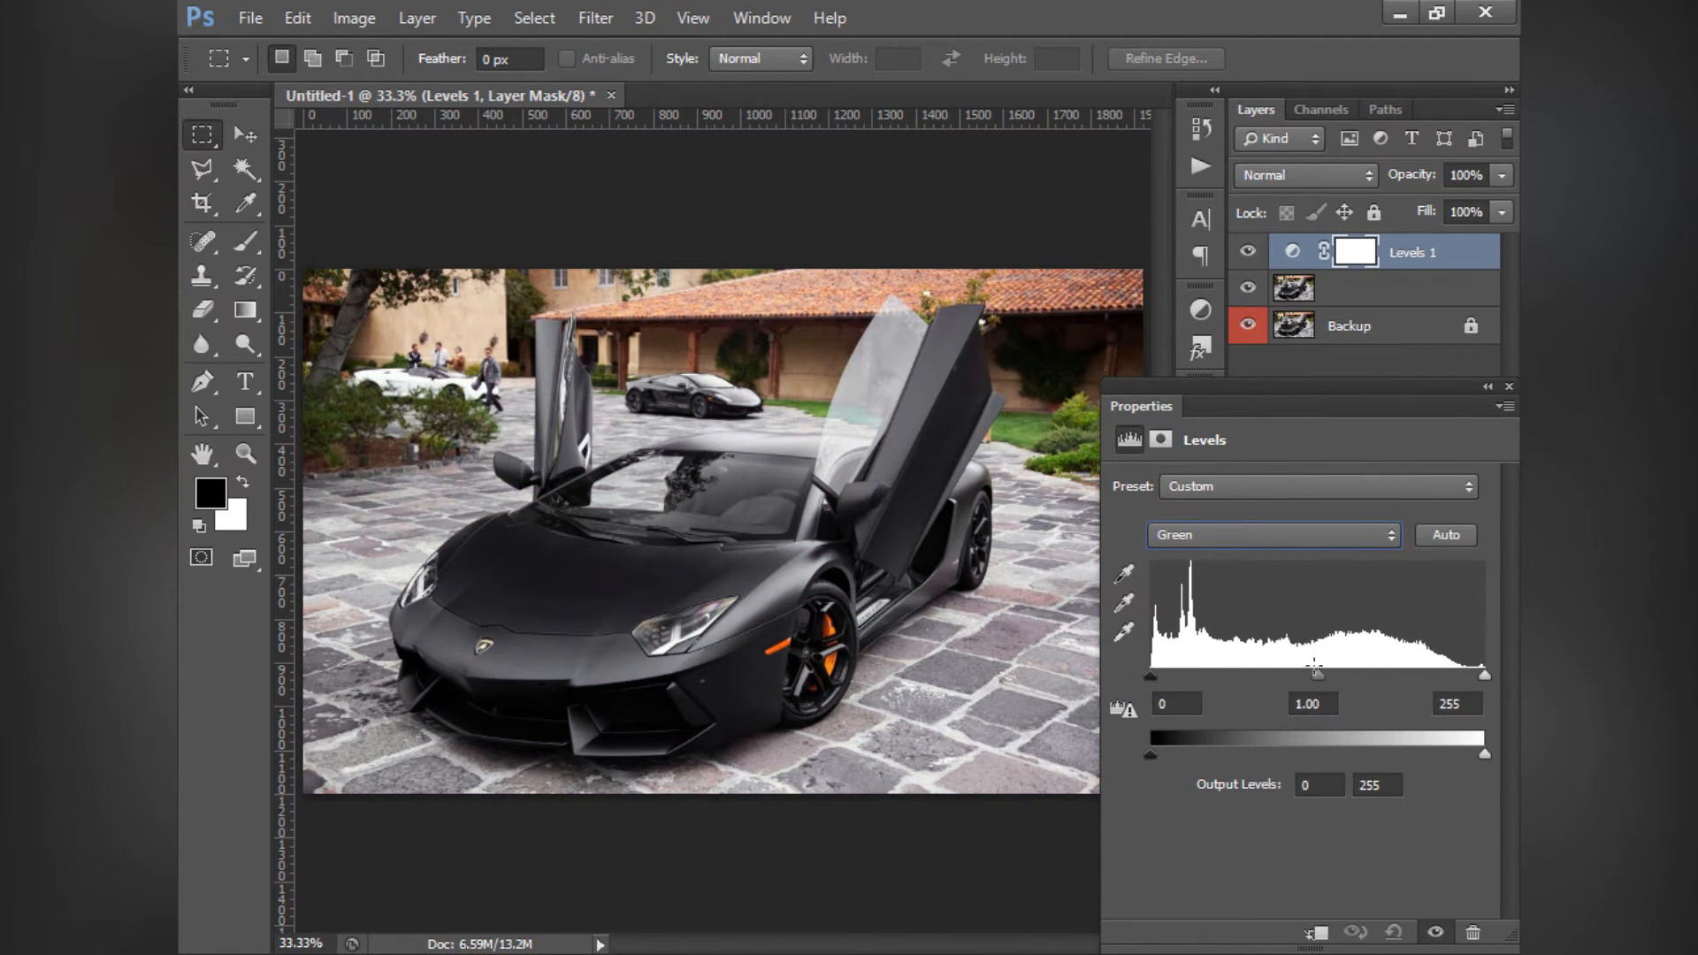
pyautogui.moveTo(1321, 676); pyautogui.dragTo(1295, 677)
pyautogui.moveTo(1299, 675); pyautogui.dragTo(1322, 679)
pyautogui.write('1')
# - Try a black point of 18 on the Blue channel, reset it to 0, and switch Levels back to RGB
pyautogui.click(1223, 541)
pyautogui.click(1207, 626)
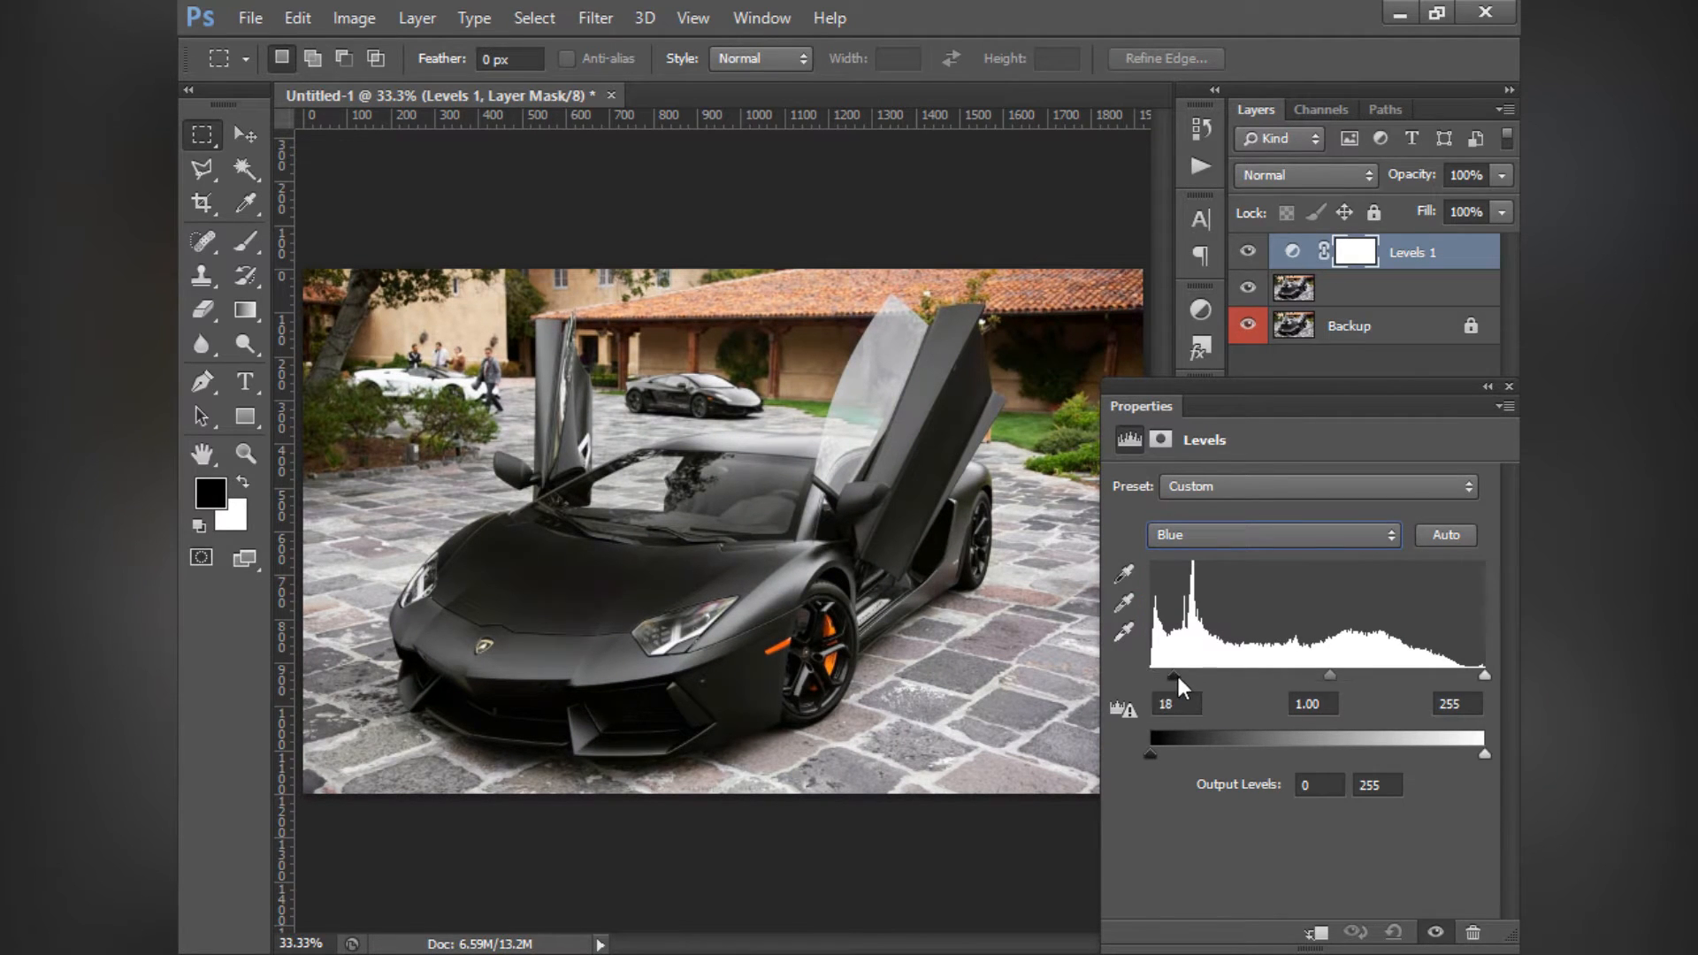
pyautogui.moveTo(1183, 686); pyautogui.dragTo(1128, 694)
pyautogui.click(1247, 531)
pyautogui.click(1237, 558)
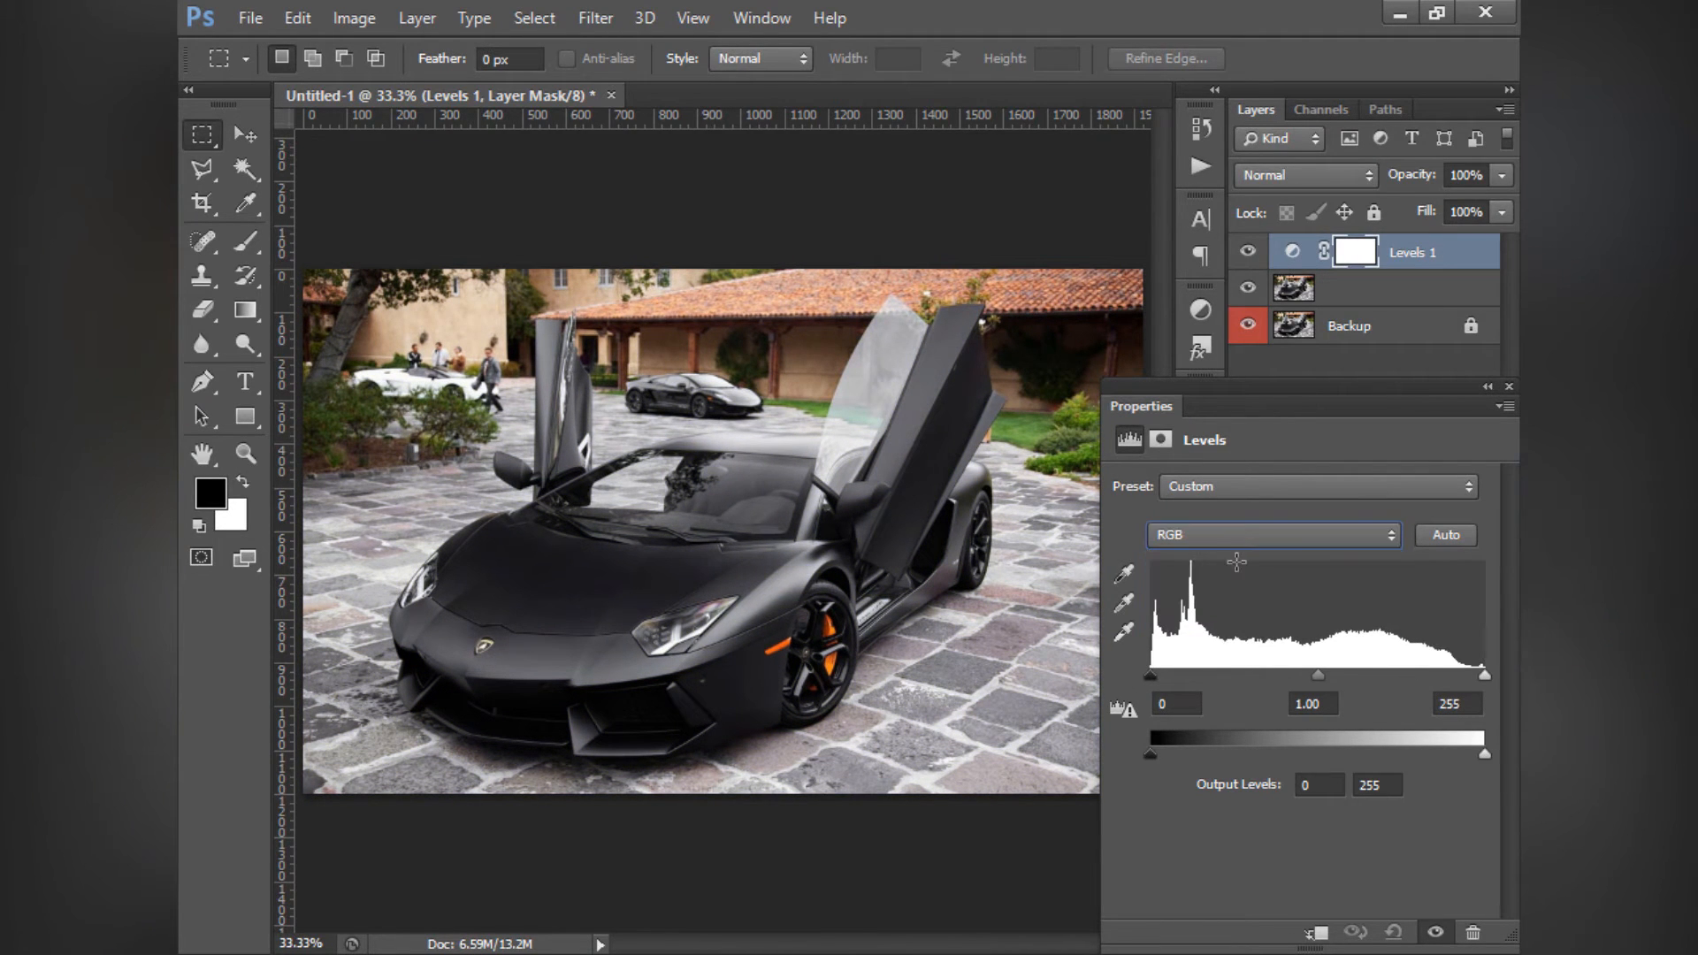
# - Try the Levels presets Increase Contrast 1, Increase Contrast 2 and Increase Contrast 3 in turn
pyautogui.click(1240, 485)
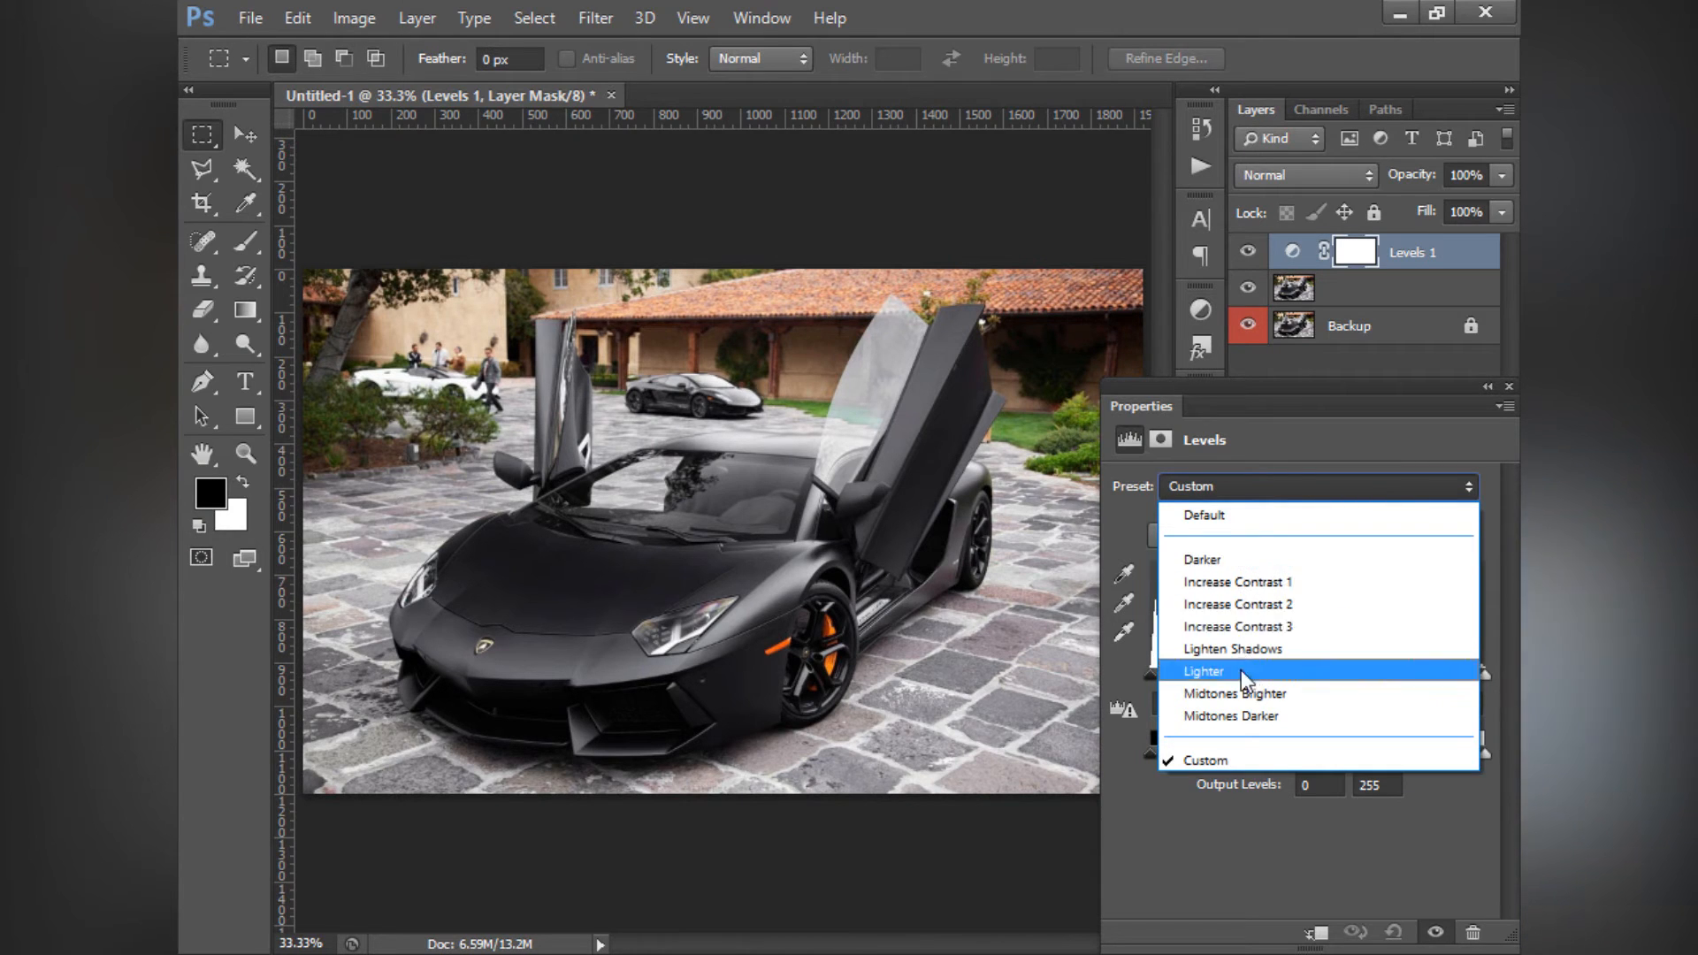
pyautogui.click(1239, 580)
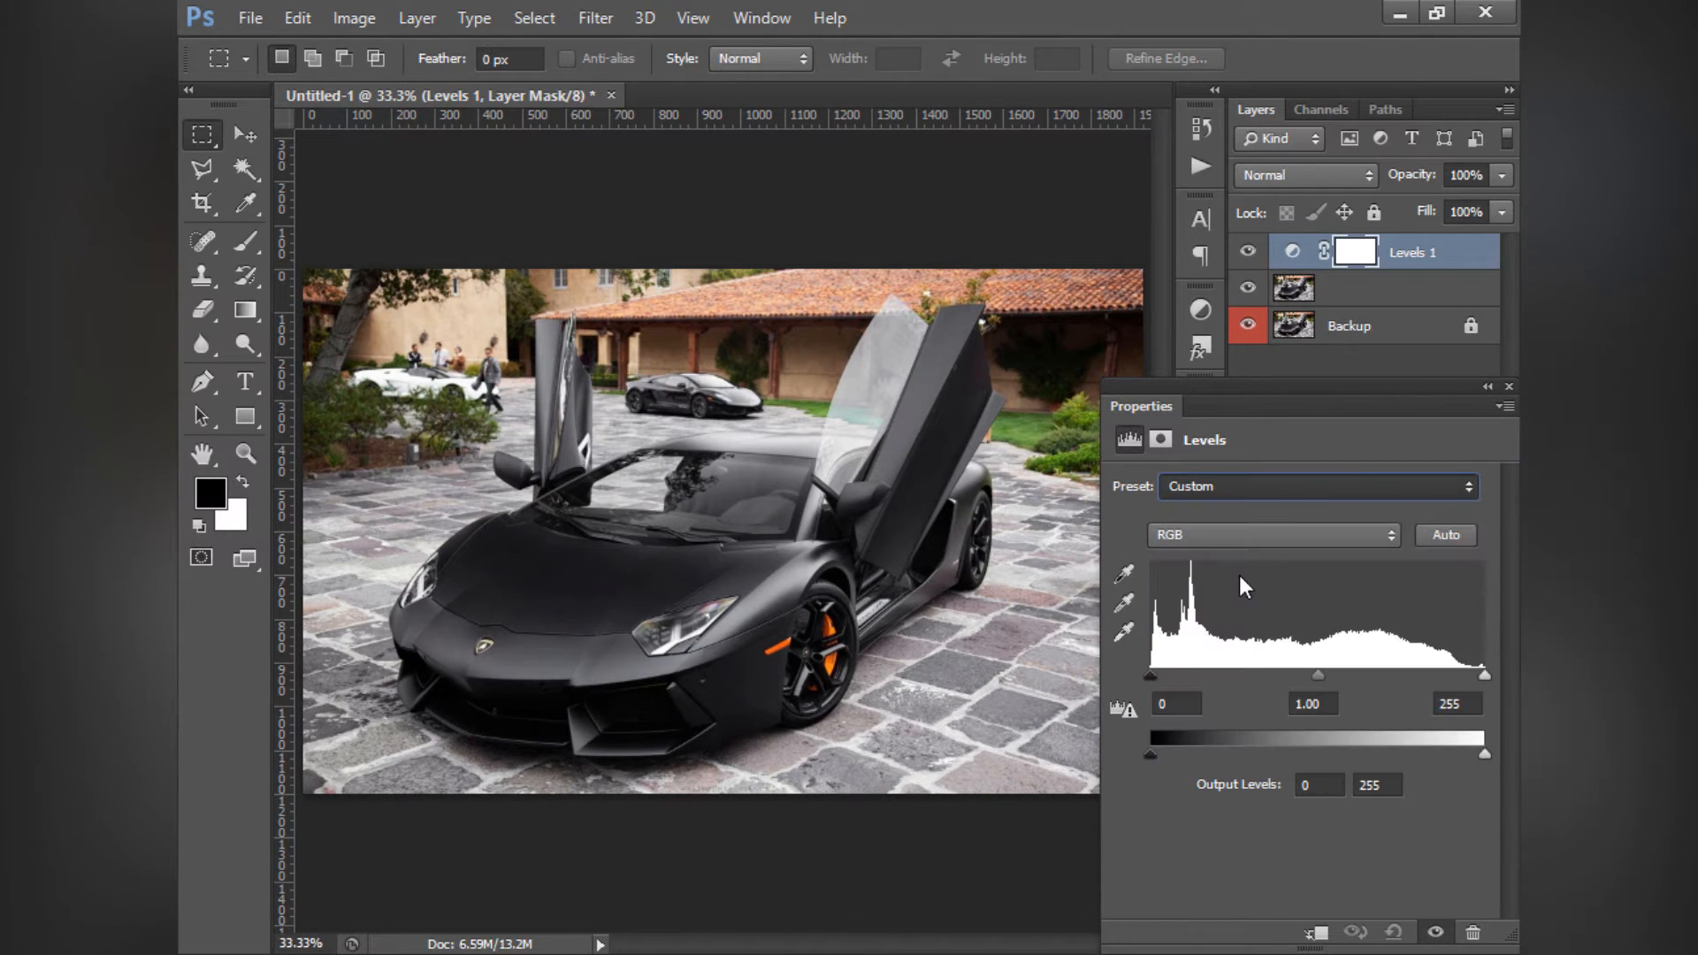
pyautogui.click(1221, 489)
pyautogui.click(1231, 599)
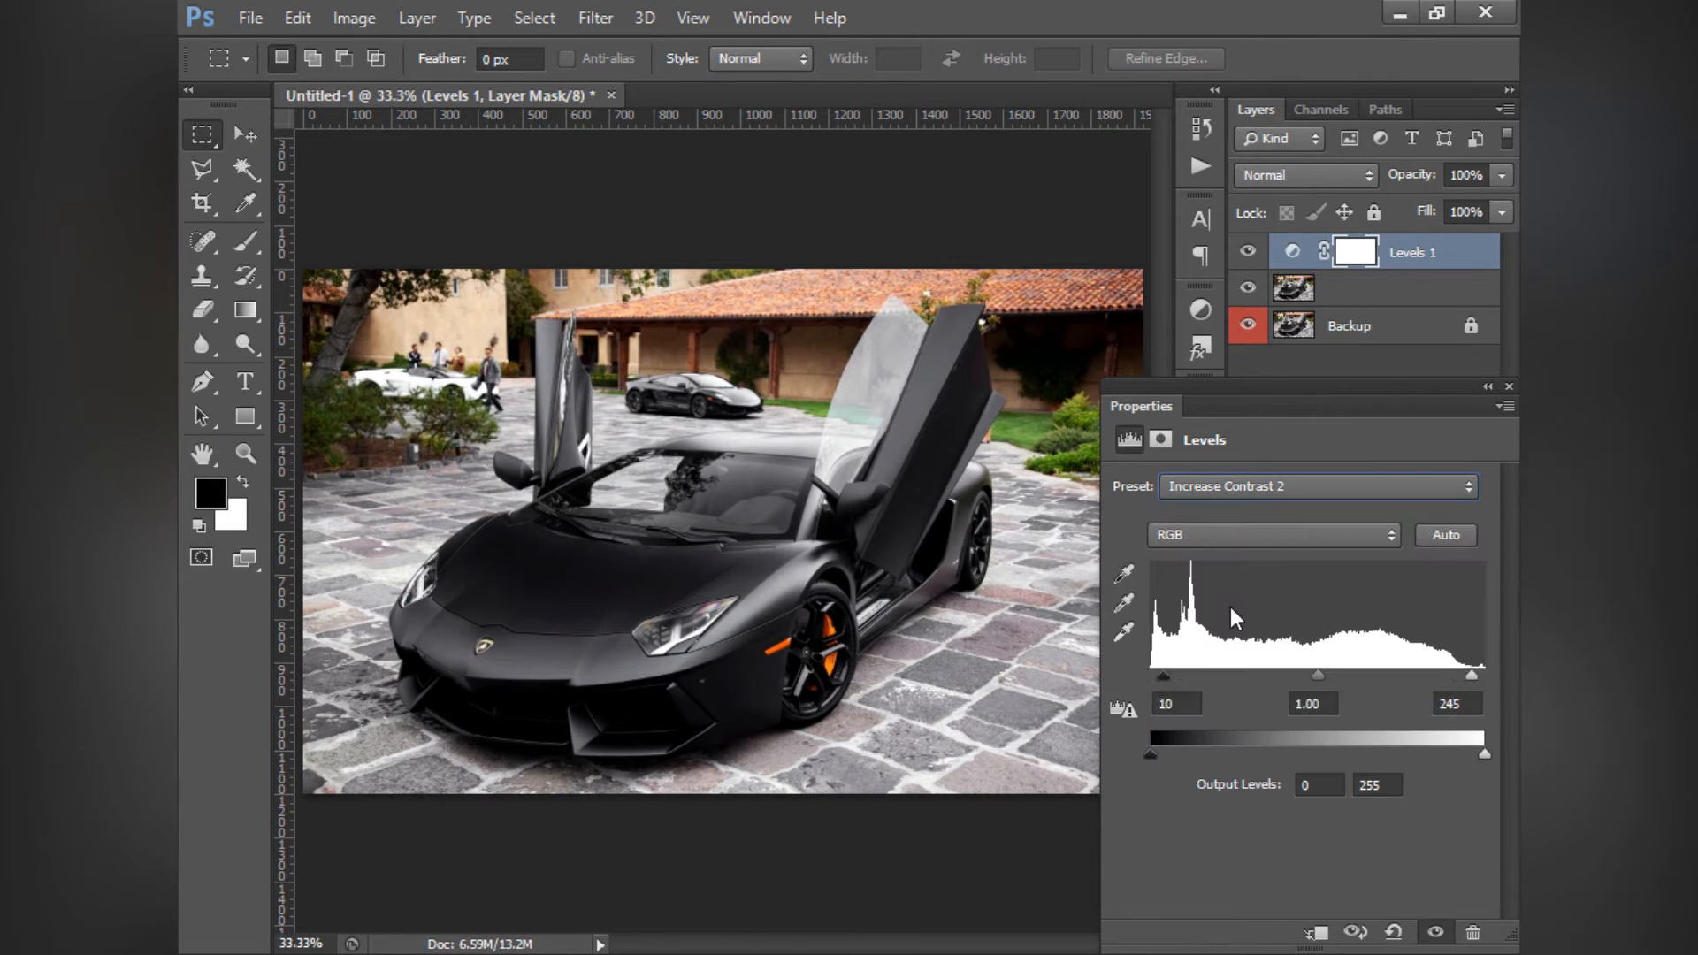
pyautogui.click(1215, 488)
pyautogui.click(1231, 623)
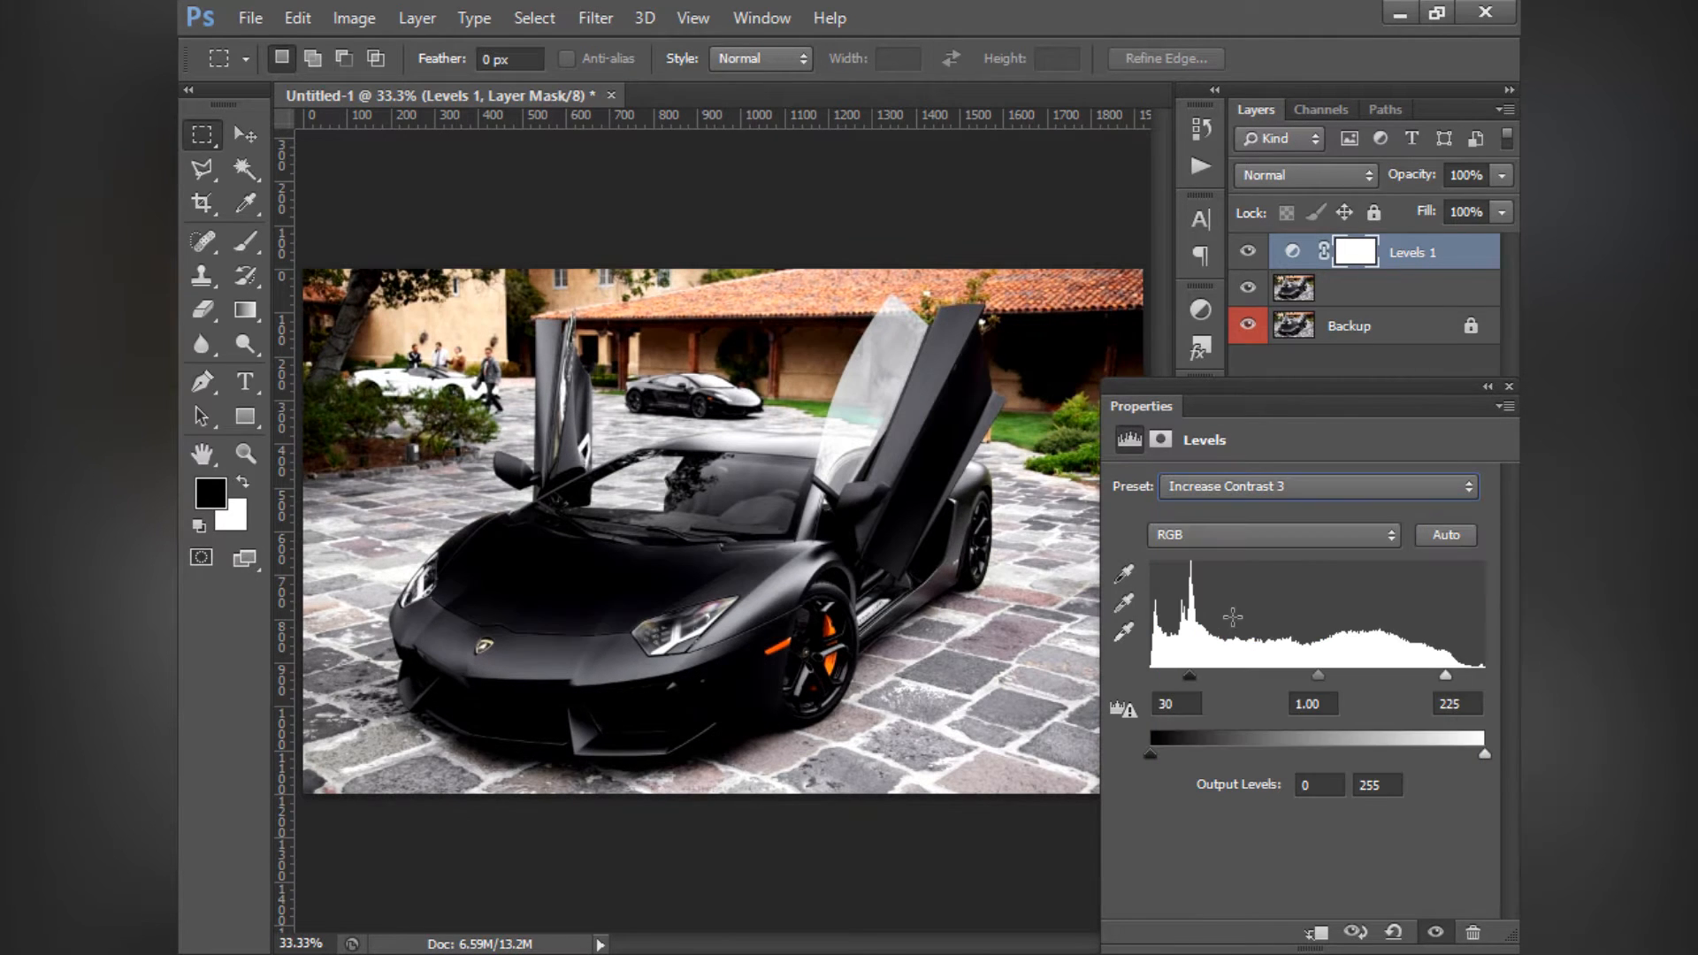
# - Try the Lighten Shadows and Lighter presets on the Levels adjustment layer
pyautogui.click(1223, 486)
pyautogui.click(1242, 646)
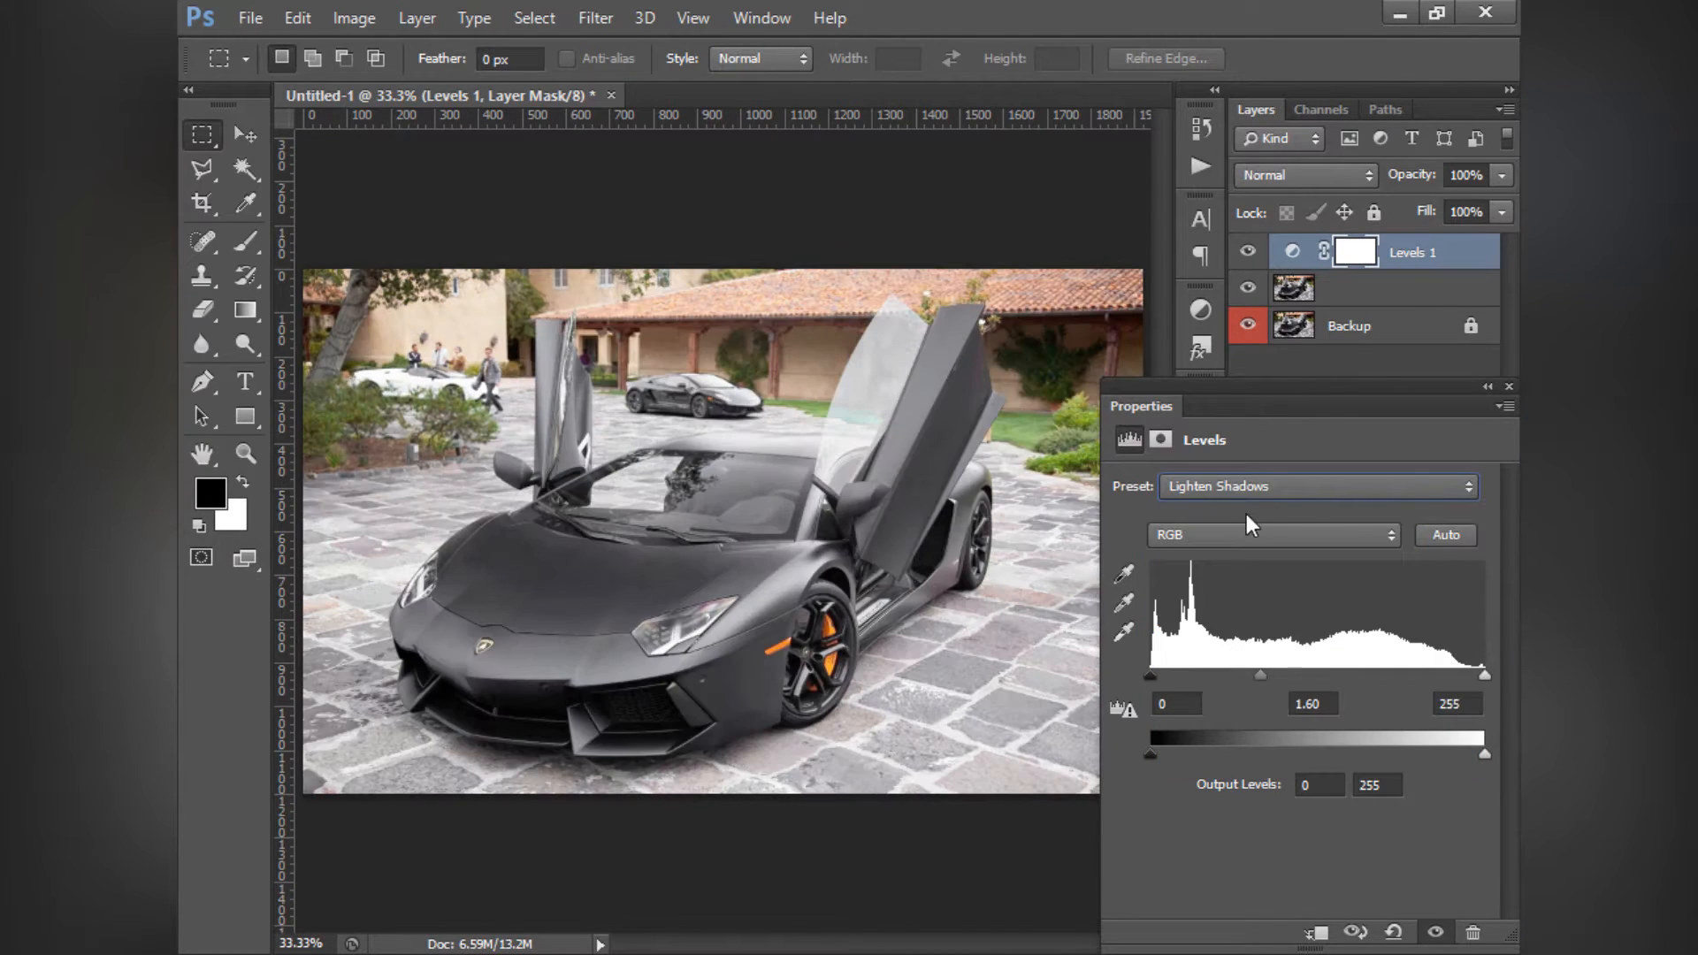
pyautogui.click(1219, 492)
pyautogui.click(1231, 669)
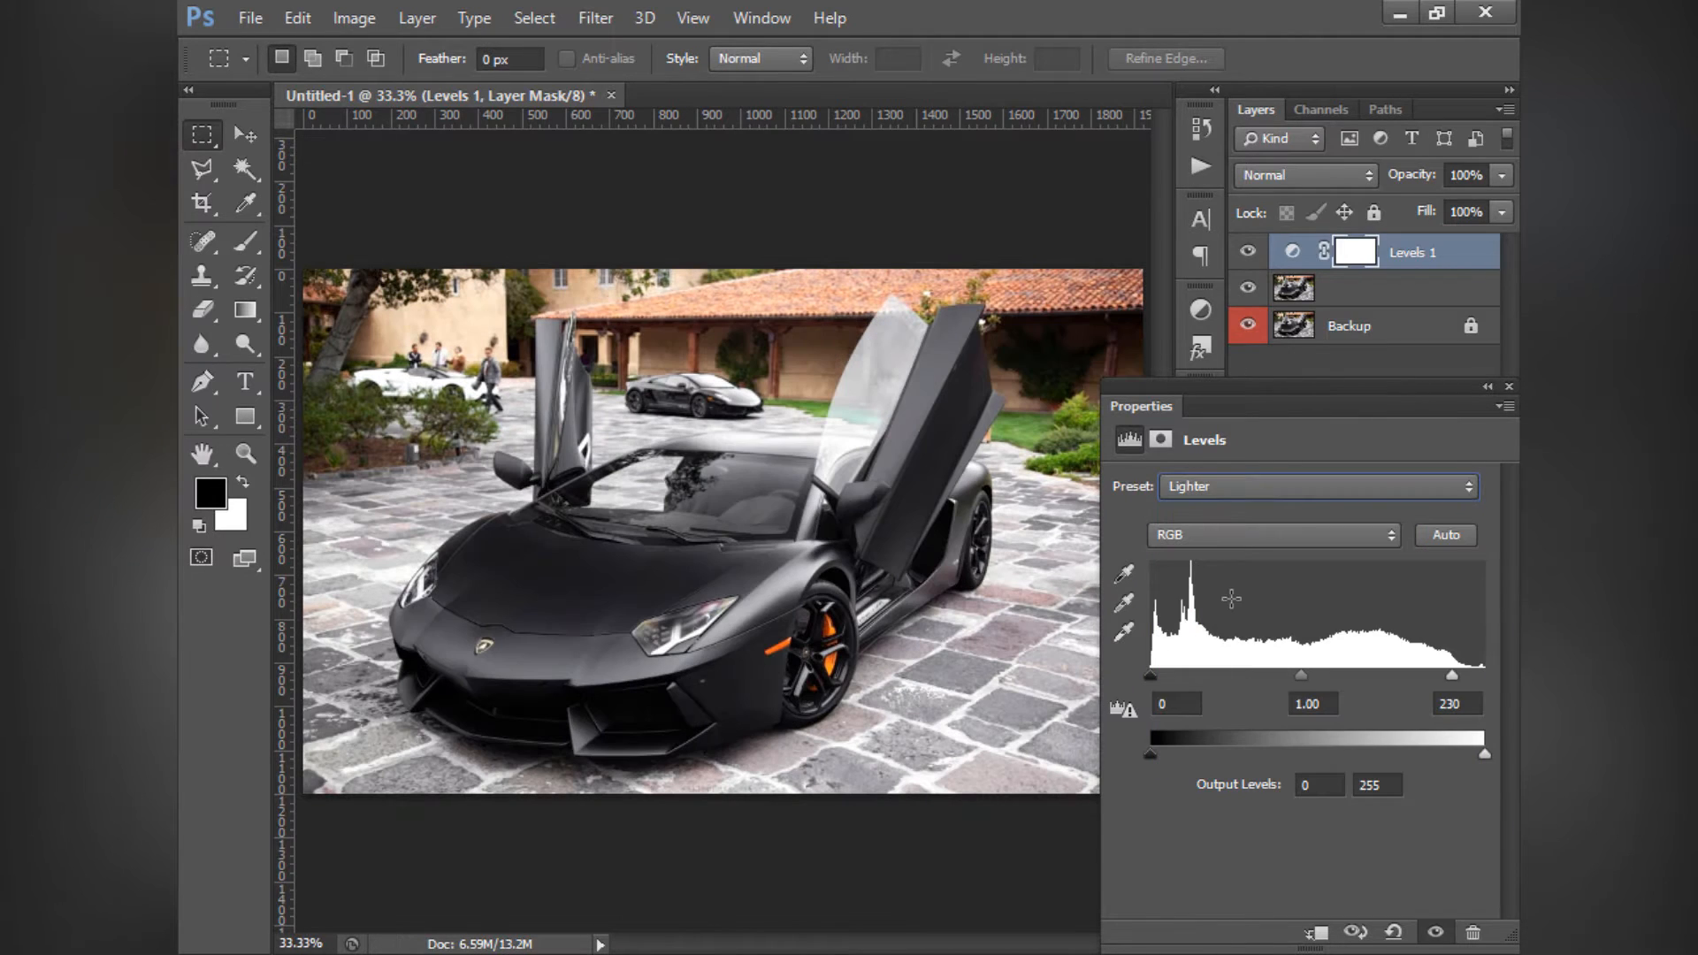
# - Compare the Midtones Brighter and Midtones Darker presets on the Levels adjustment, leaving Midtones Brighter applied
pyautogui.scroll(-1, 1213, 482)
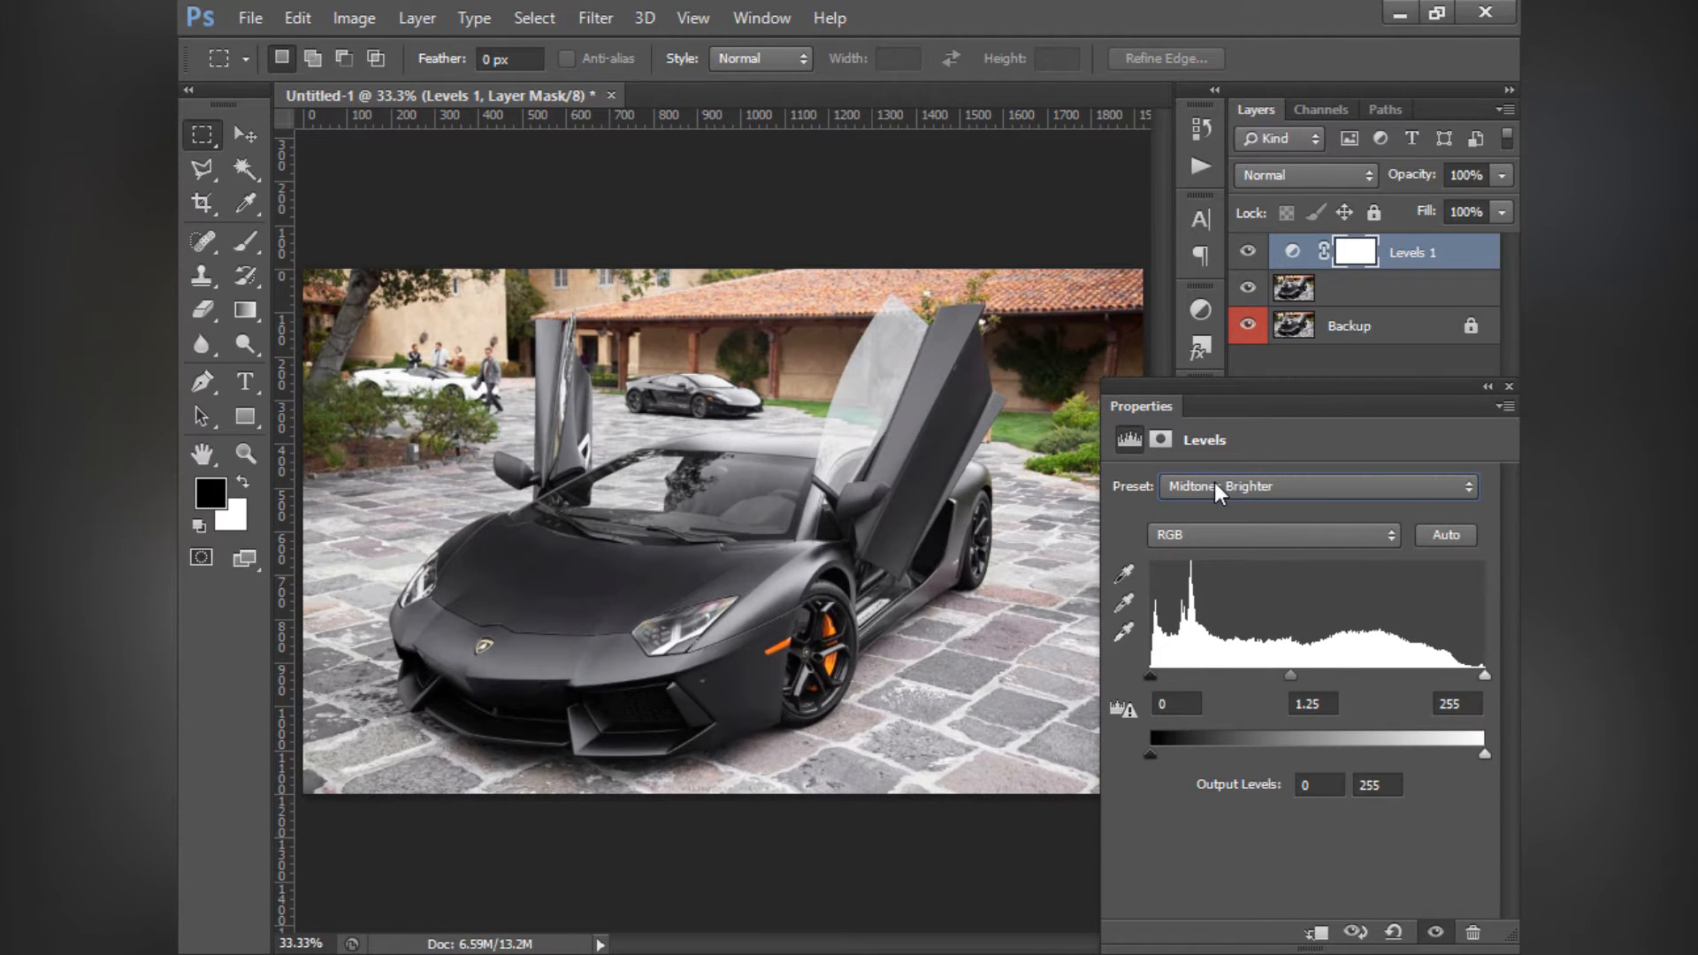
pyautogui.scroll(-1, 1230, 479)
pyautogui.scroll(2, 1234, 487)
pyautogui.click(1234, 486)
pyautogui.click(1234, 486)
pyautogui.scroll(-1, 1234, 487)
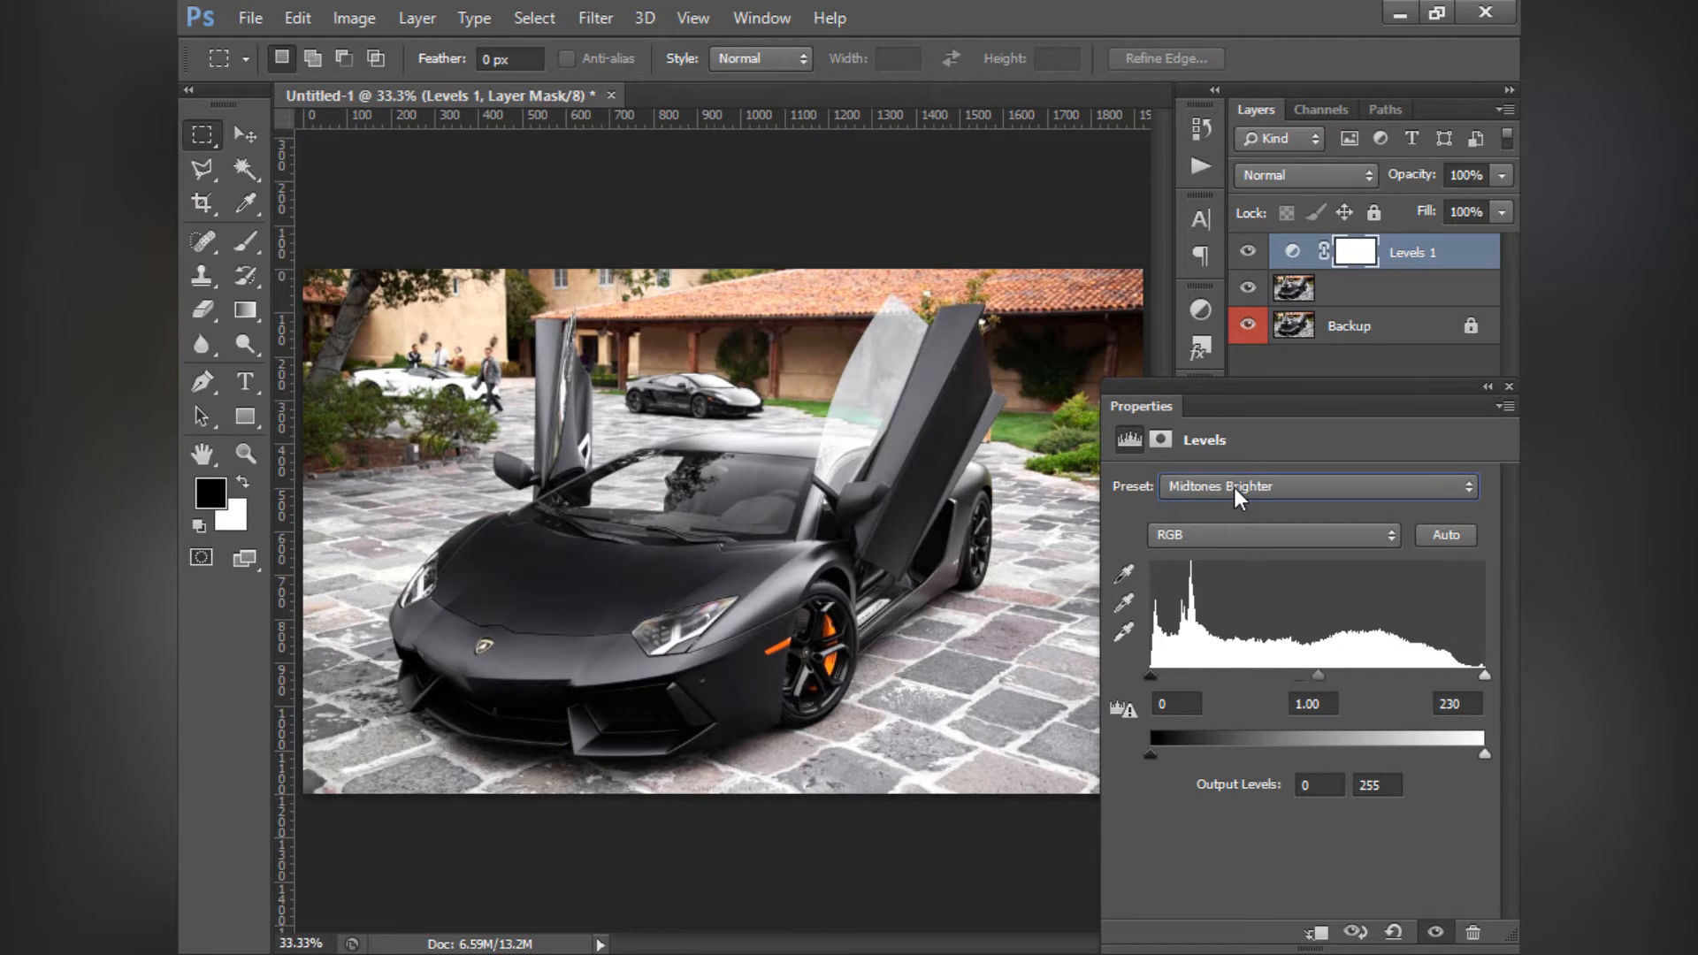
pyautogui.scroll(-1, 1247, 492)
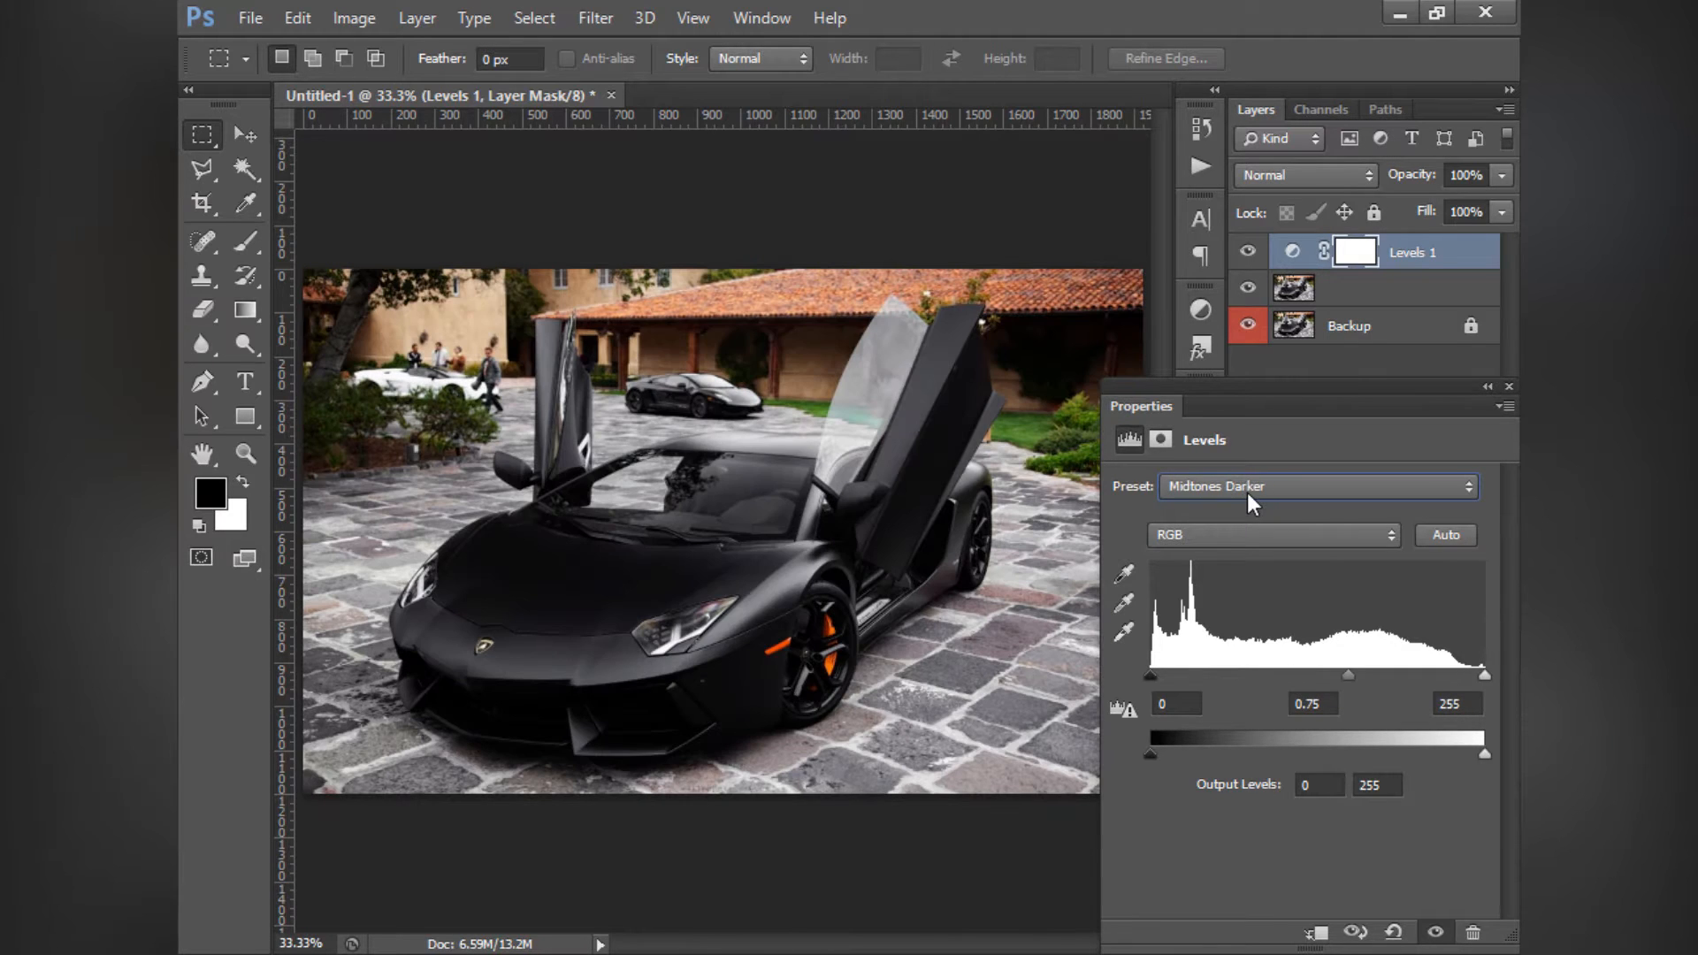
pyautogui.scroll(2, 1247, 492)
pyautogui.scroll(-2, 1247, 492)
pyautogui.scroll(1, 1247, 492)
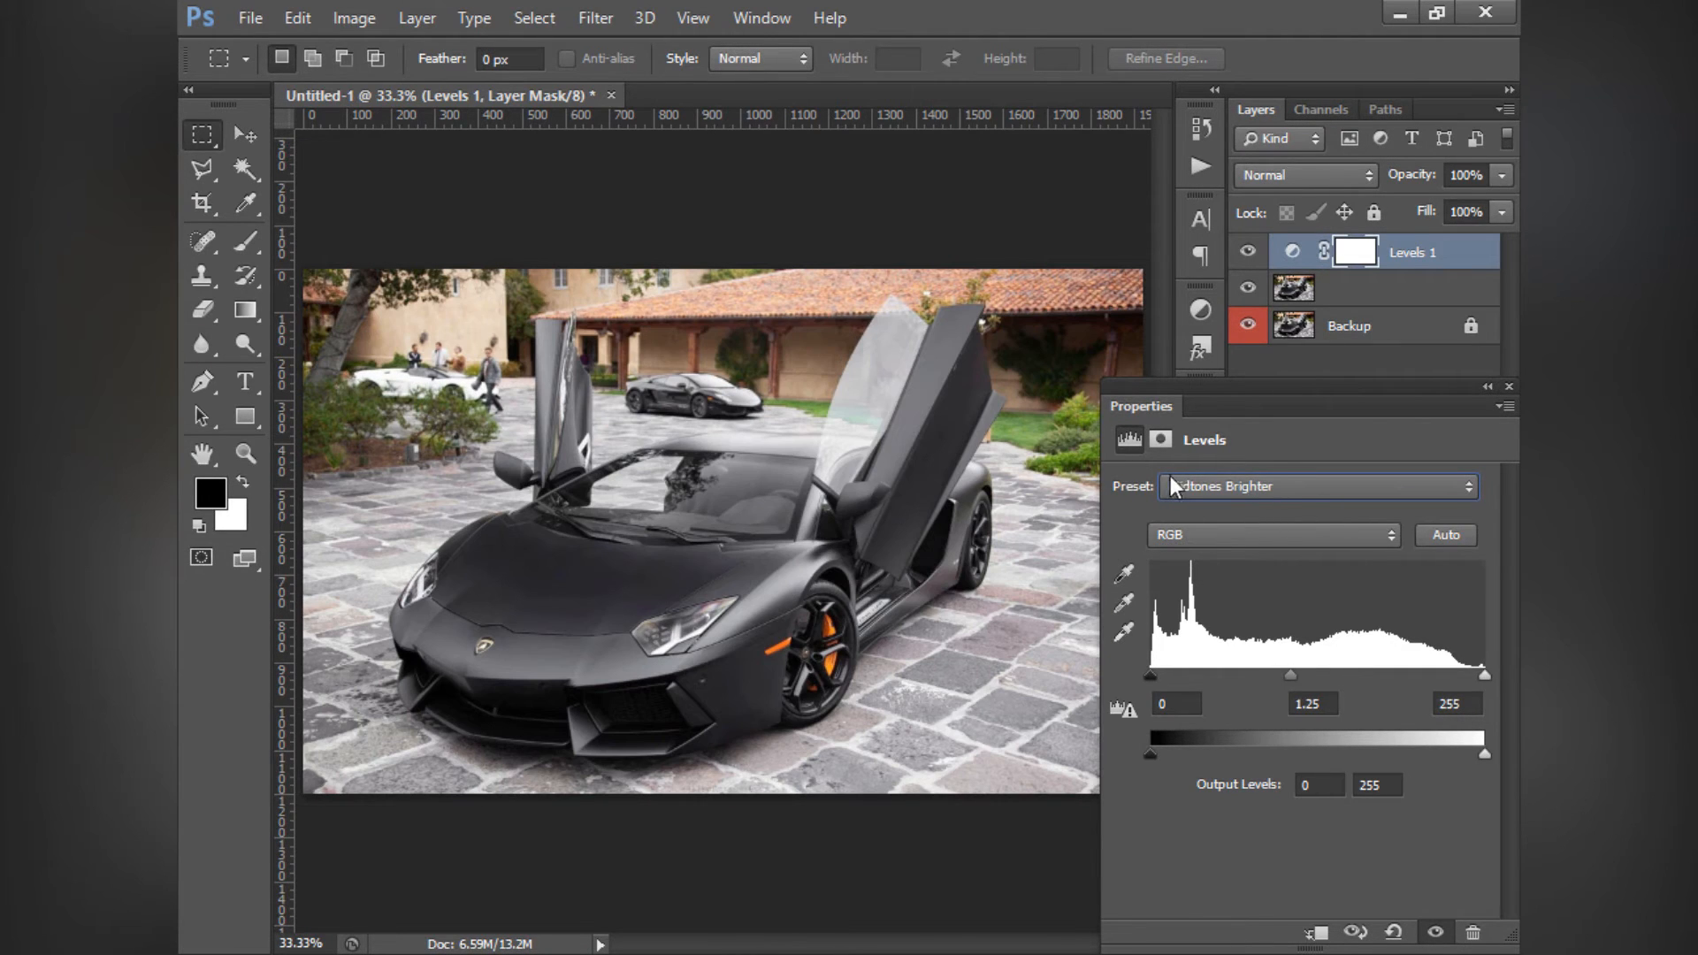
# - Return the Levels preset to Default and delete the Levels adjustment layer above the car photo
pyautogui.click(1184, 487)
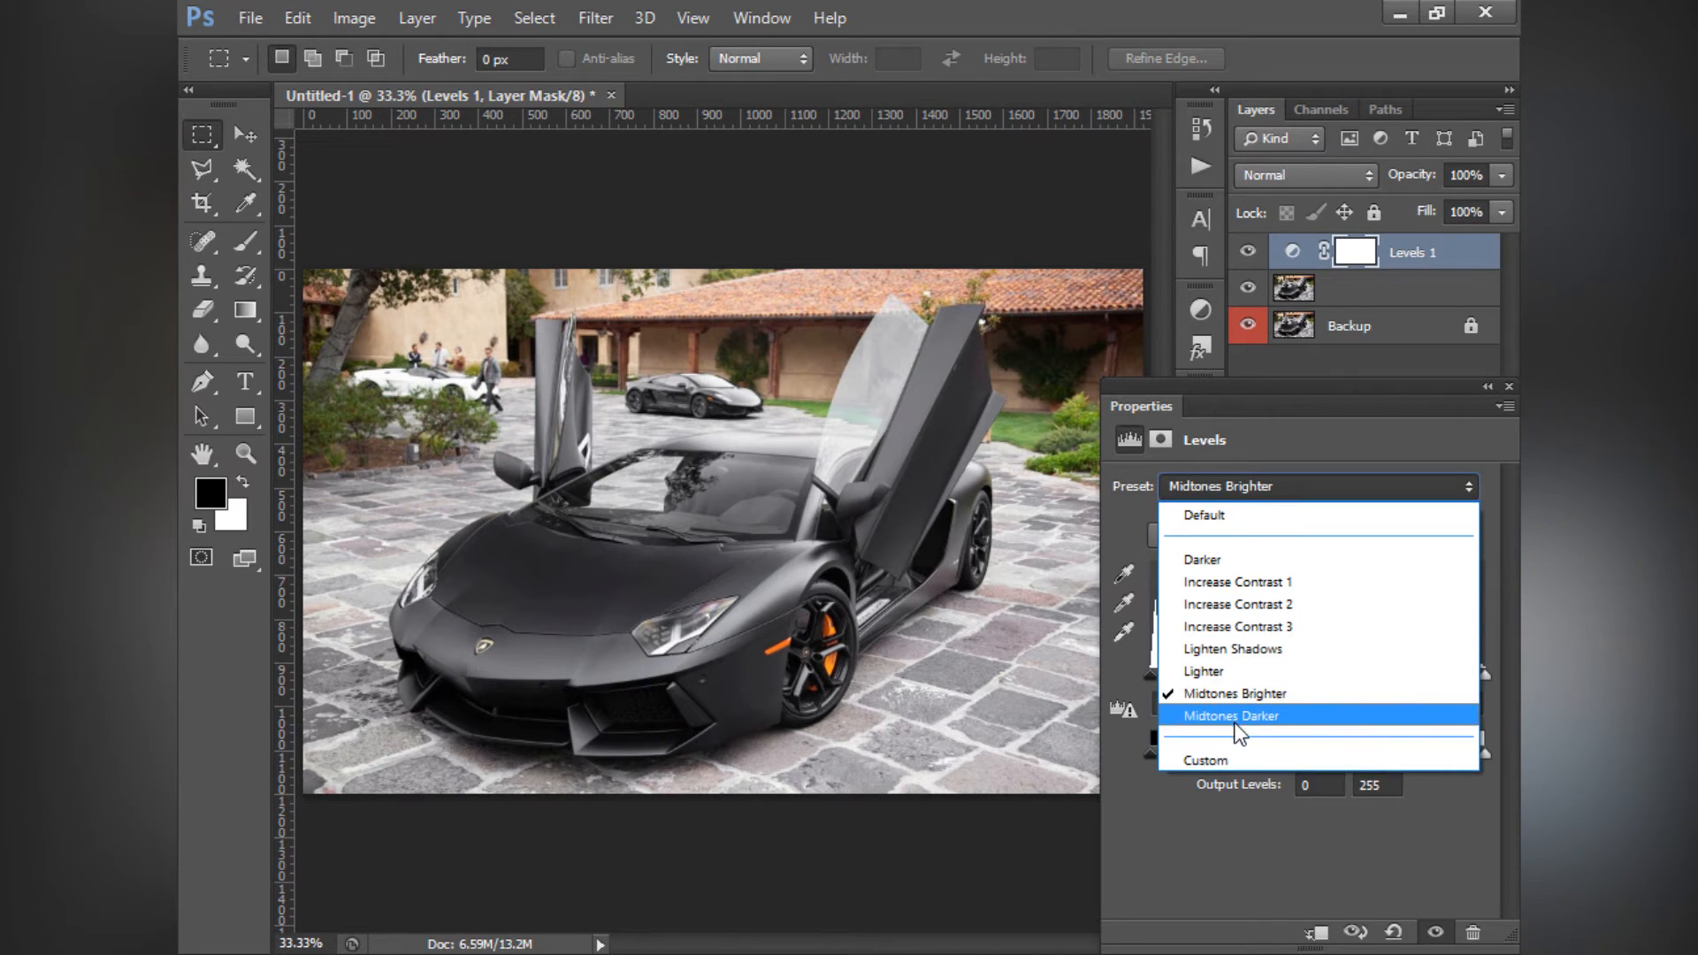
pyautogui.click(1220, 759)
pyautogui.click(1227, 481)
pyautogui.click(1219, 506)
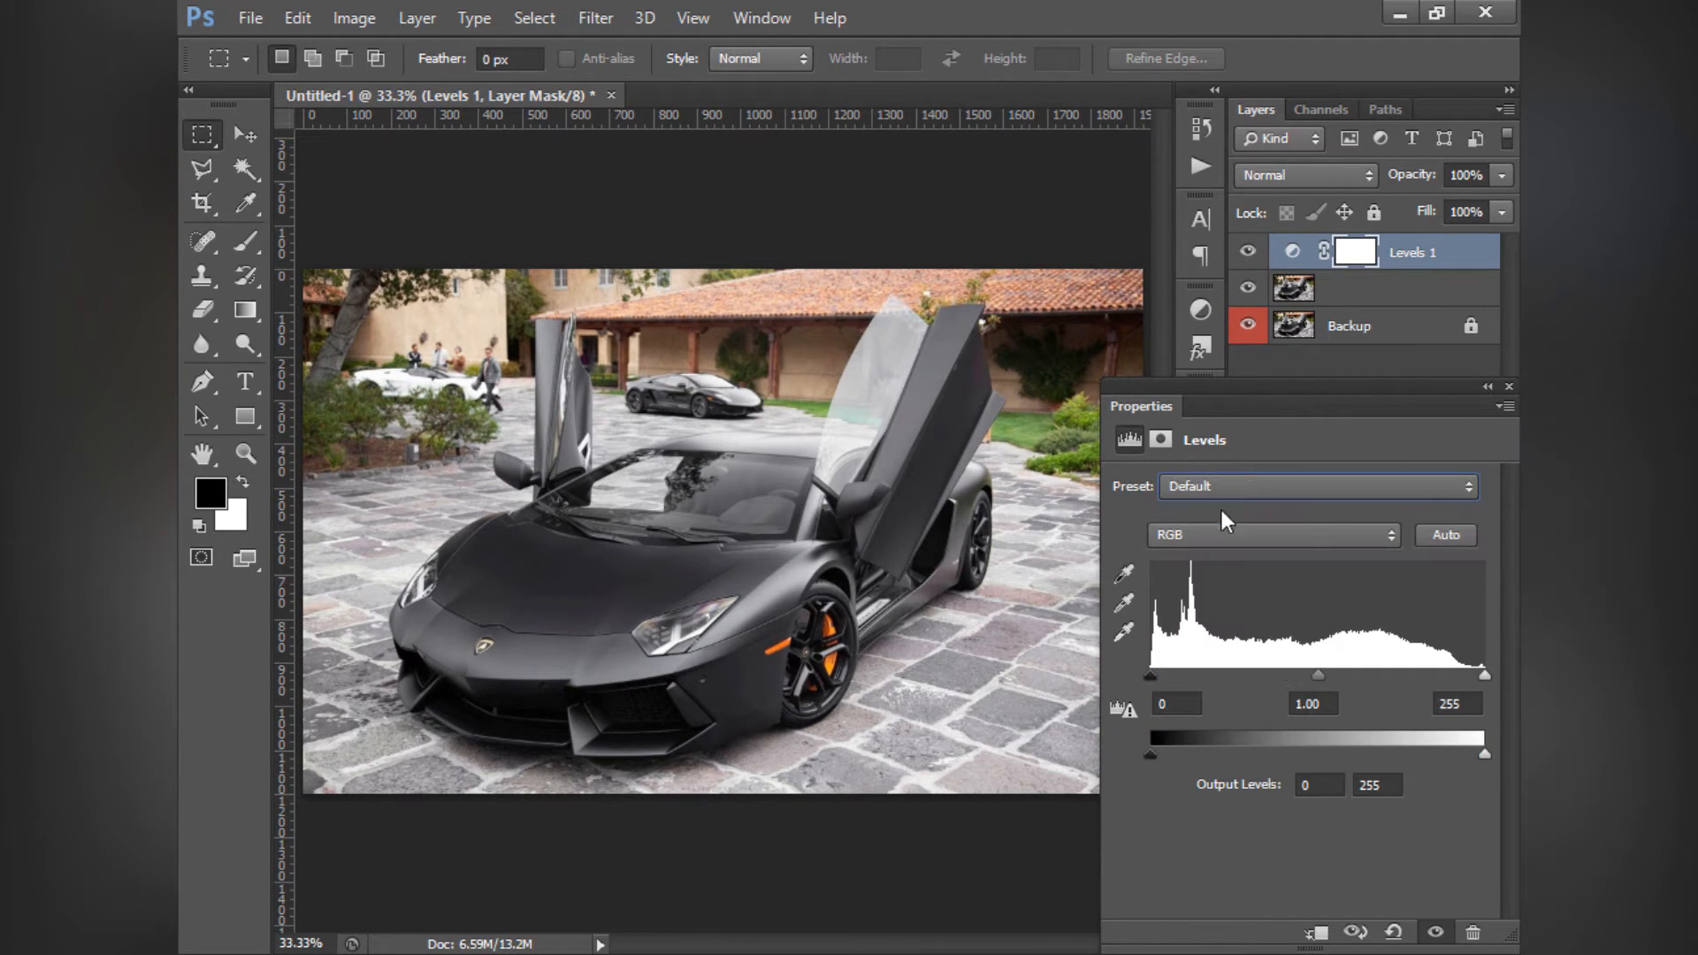
pyautogui.click(1441, 258)
pyautogui.press('Delete')
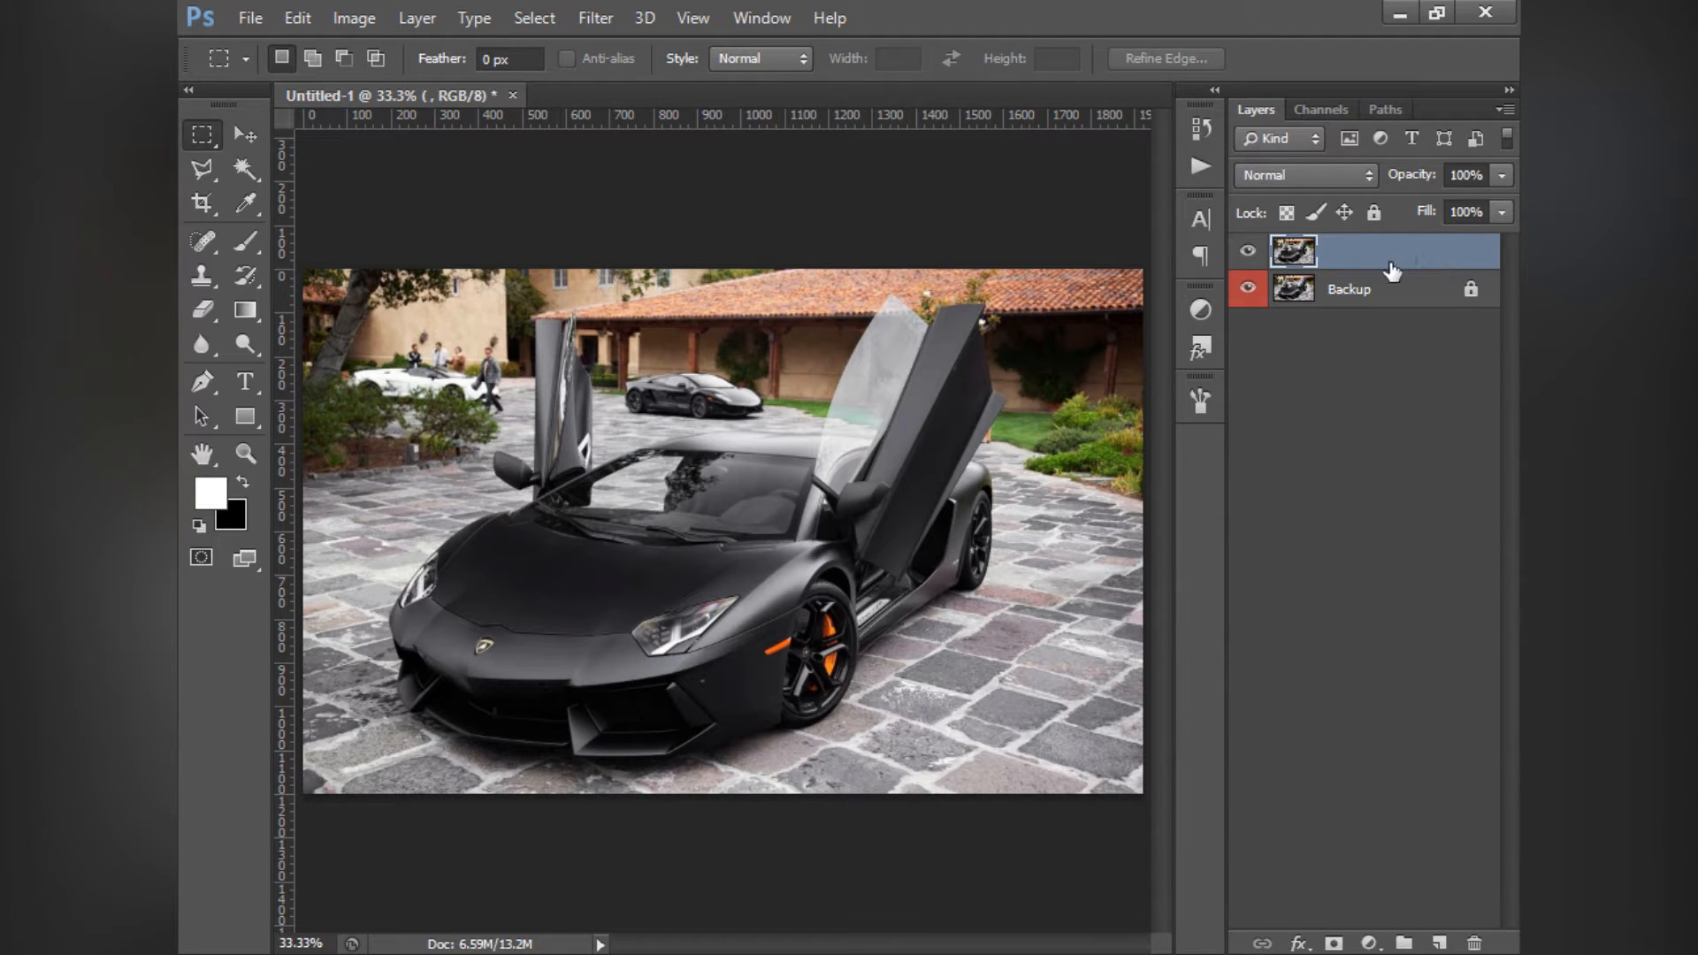
# - Add a Curves adjustment layer above the car photo and place its settings clear of most of the image
pyautogui.click(1201, 311)
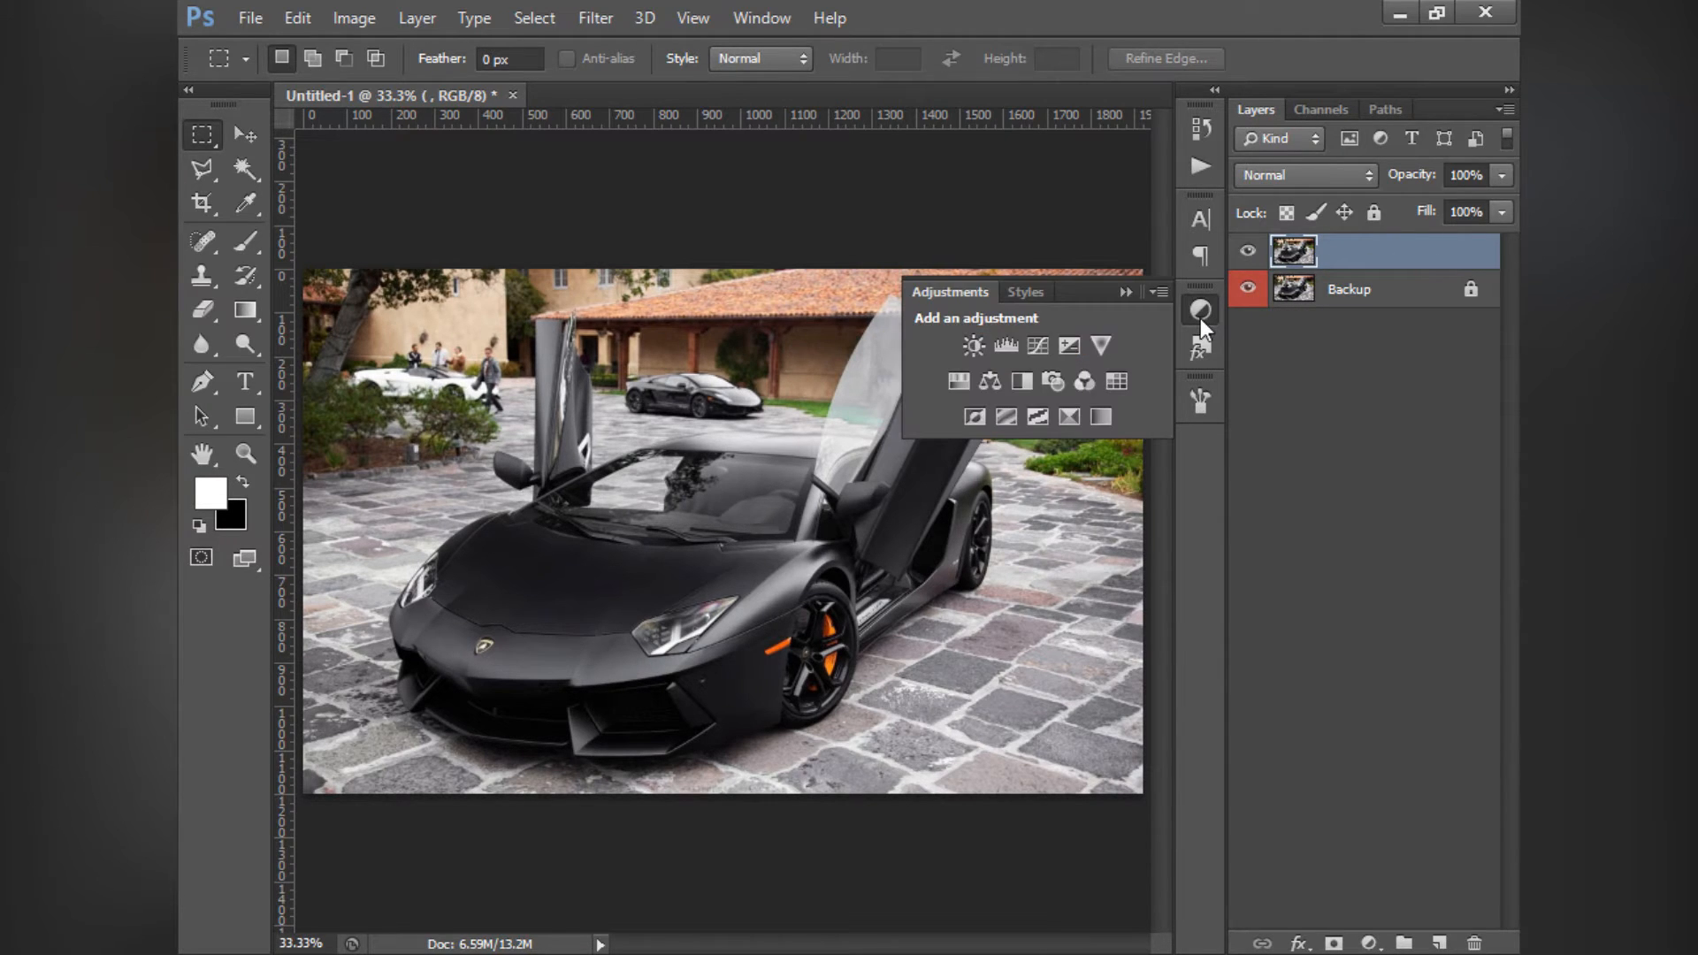
pyautogui.click(1040, 347)
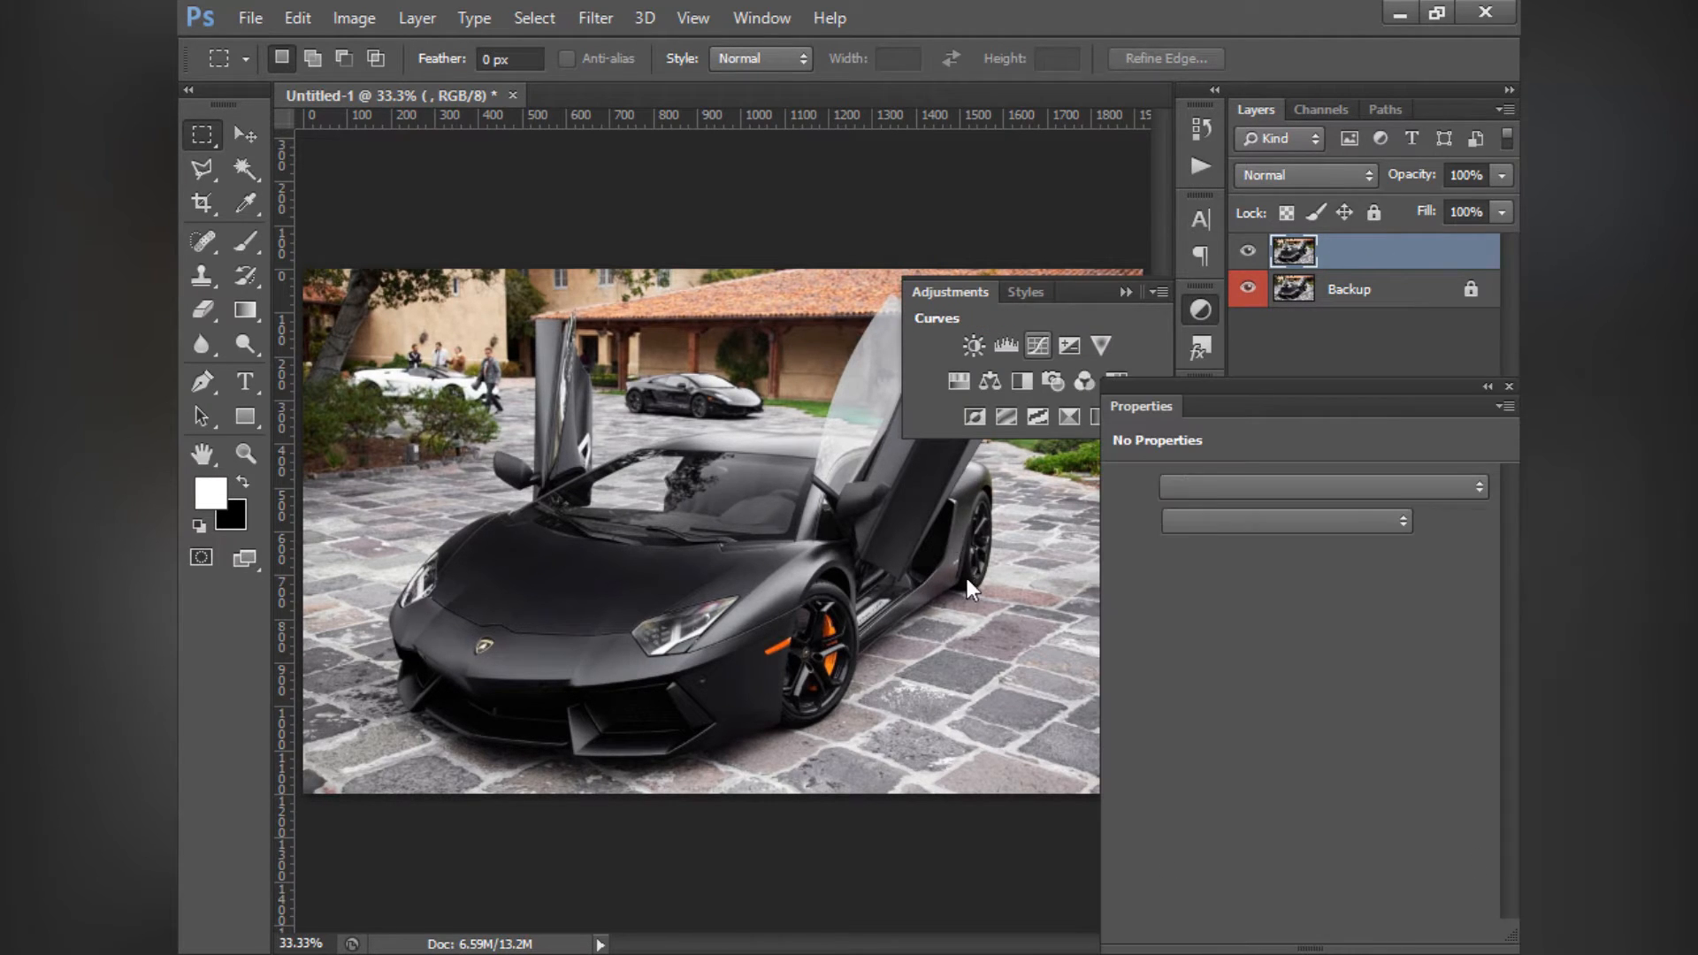
pyautogui.click(1123, 291)
pyautogui.moveTo(1287, 379); pyautogui.dragTo(1261, 336)
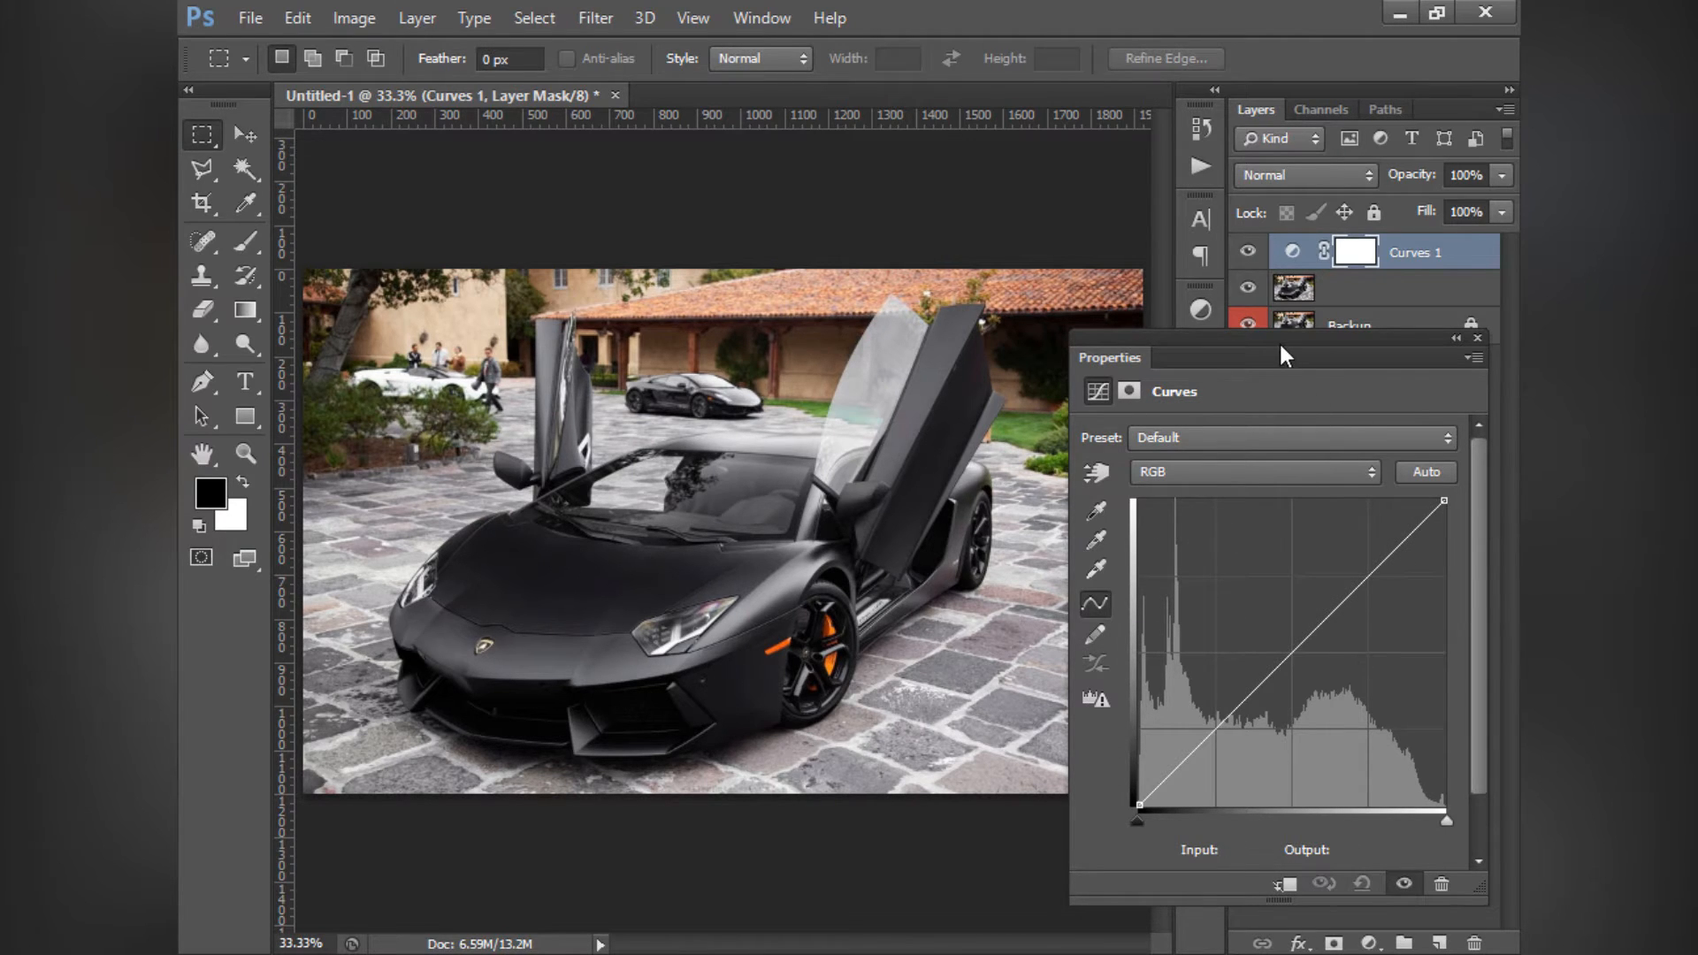
pyautogui.moveTo(1281, 346); pyautogui.dragTo(664, 249)
pyautogui.moveTo(890, 814); pyautogui.dragTo(893, 854)
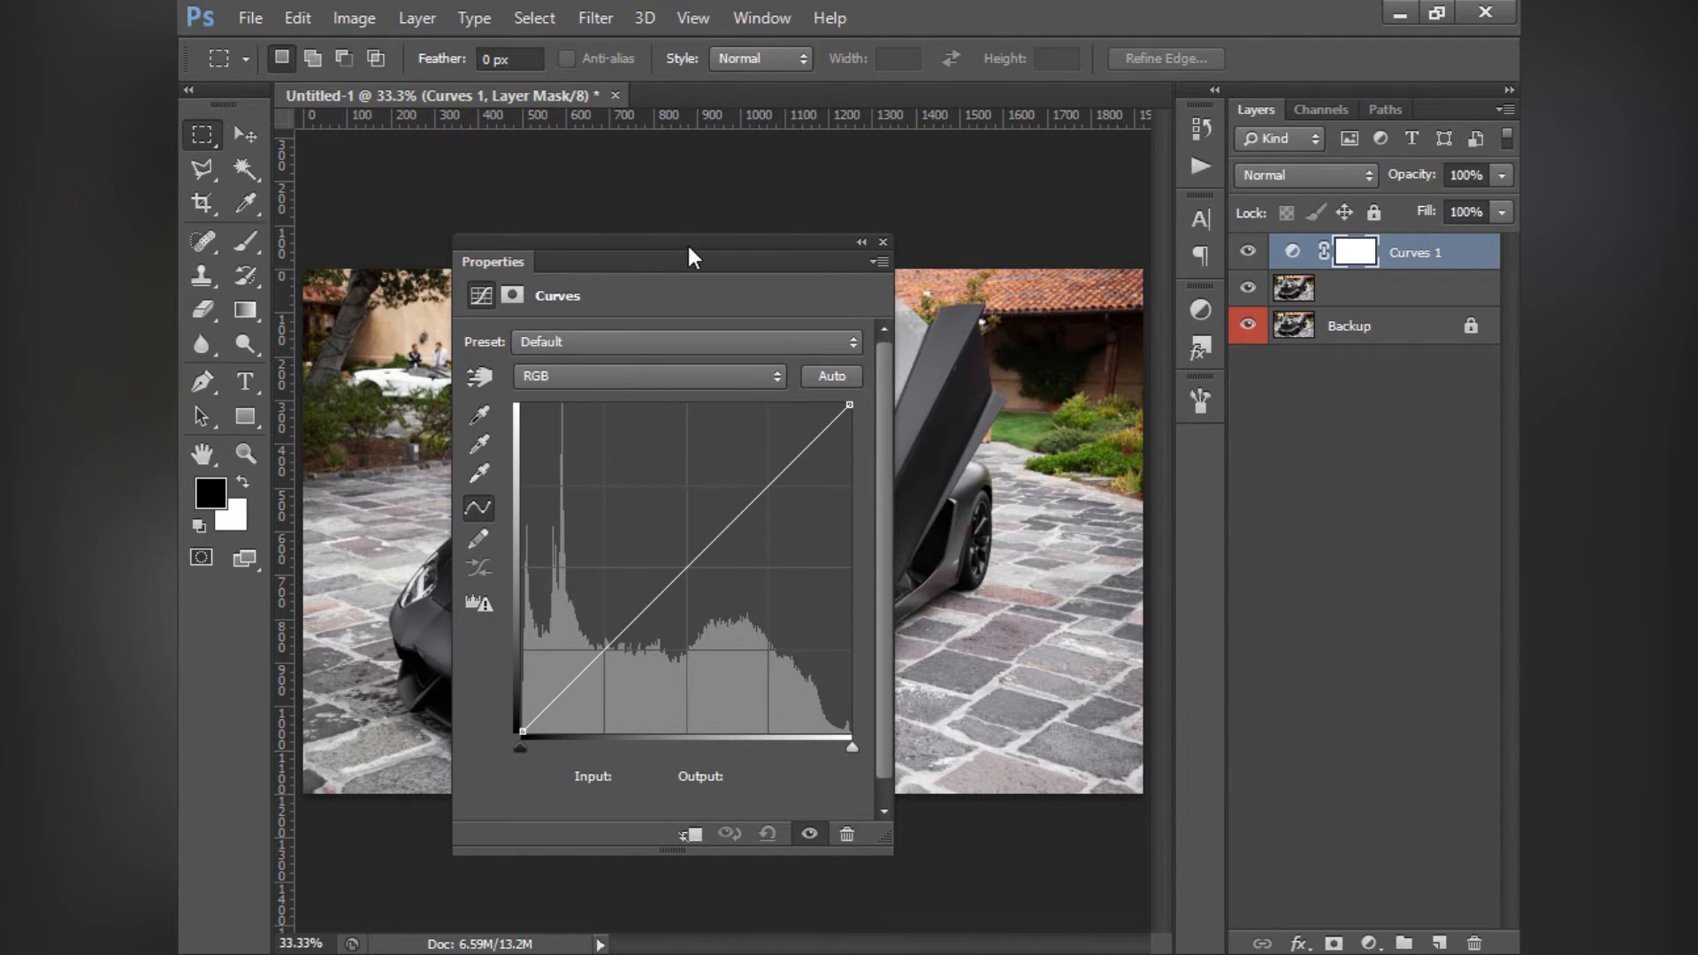
pyautogui.moveTo(689, 249); pyautogui.dragTo(1296, 311)
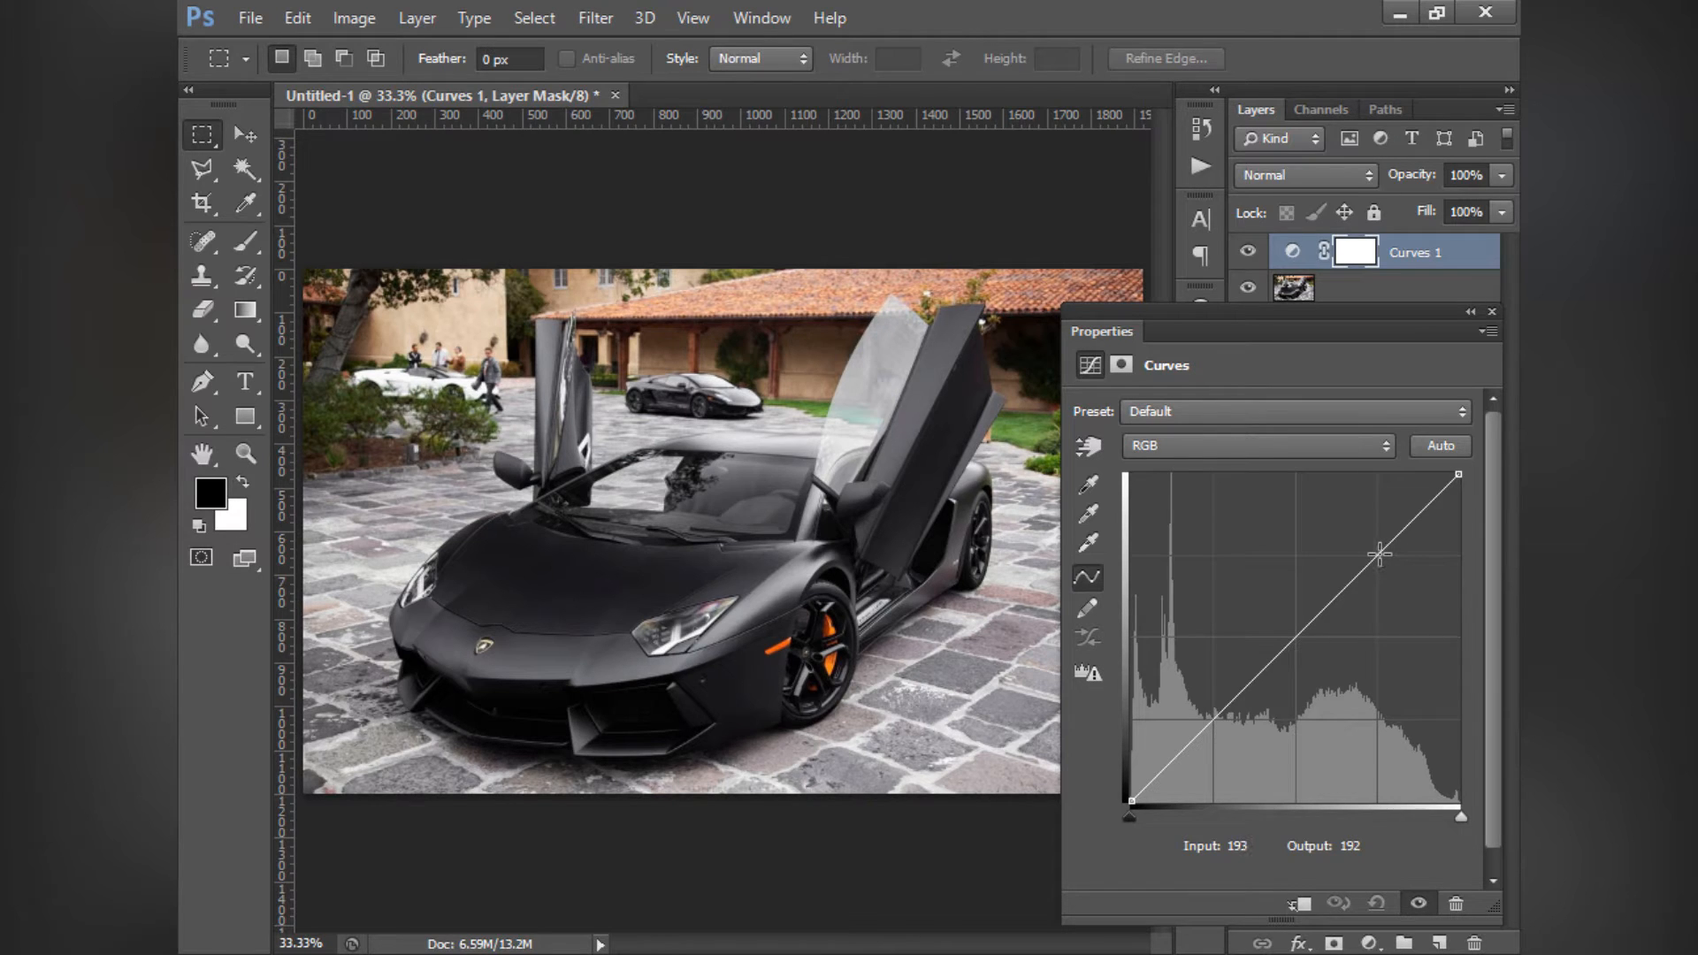
# - Try an S-shaped RGB curve with a highlight point at input 193, output 225 and a shadow point at input 65, output 39
pyautogui.moveTo(1375, 553); pyautogui.dragTo(1378, 513)
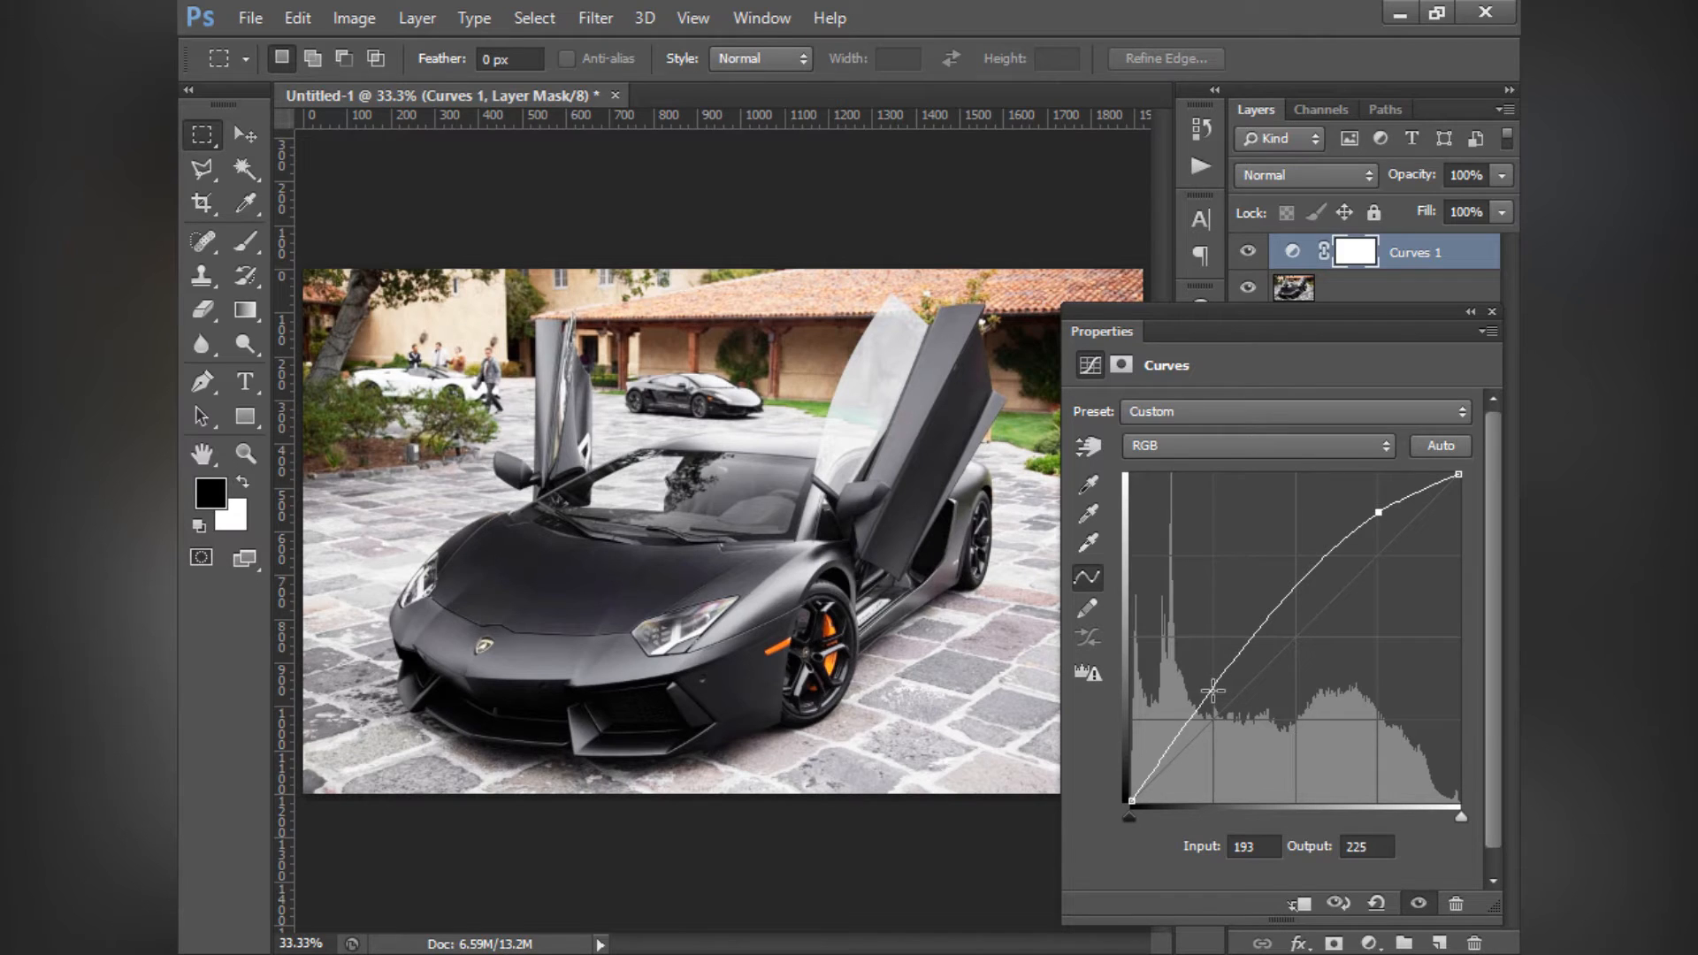
pyautogui.moveTo(1216, 690); pyautogui.dragTo(1214, 751)
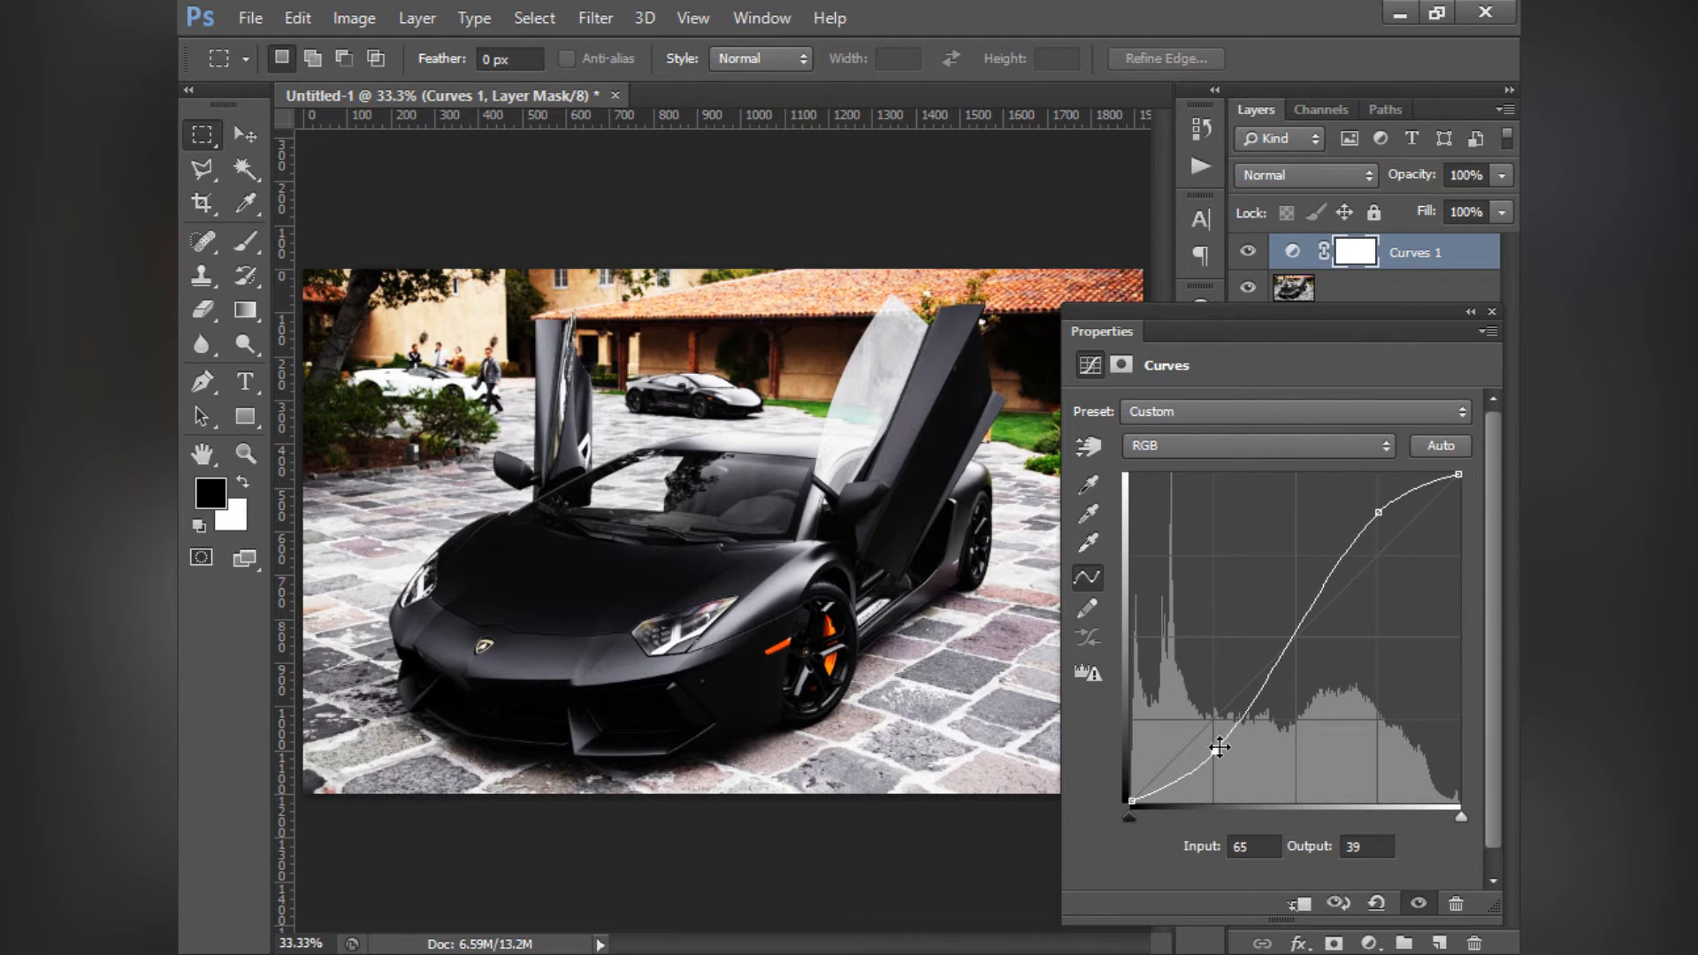
# - Try an inverted S-curve with the shadow point at input 61, output 94 and highlight point at input 201, output 173, and reset the curve
pyautogui.moveTo(1217, 748); pyautogui.dragTo(1210, 680)
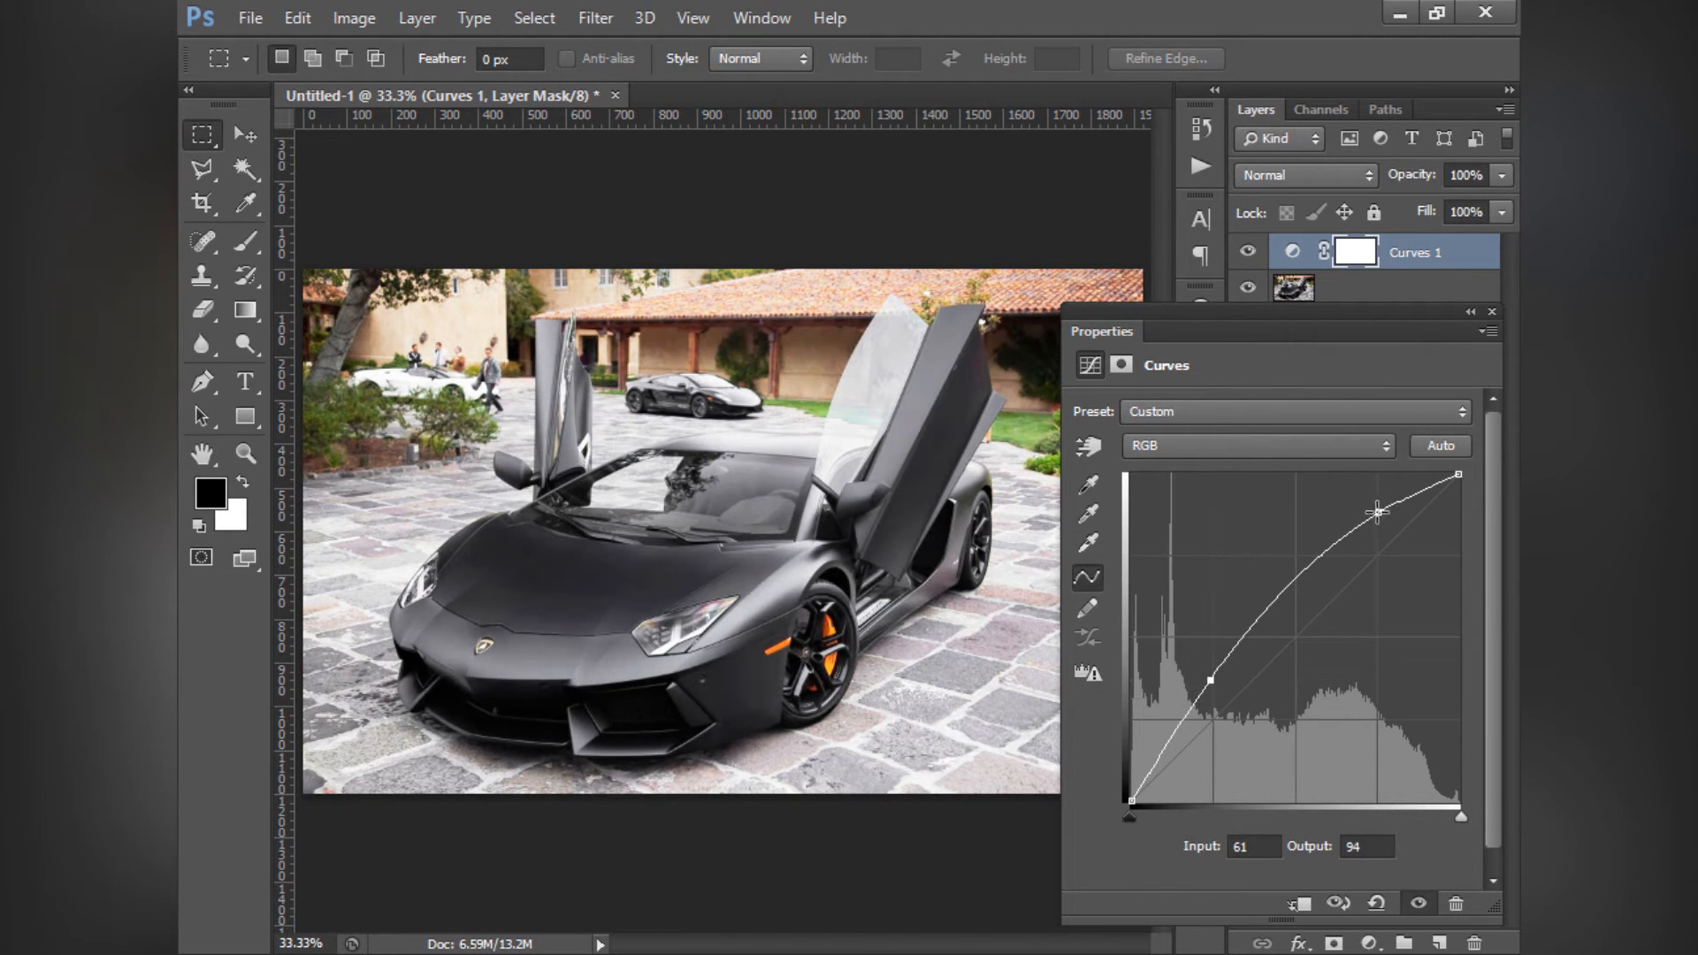
pyautogui.moveTo(1378, 512); pyautogui.dragTo(1389, 580)
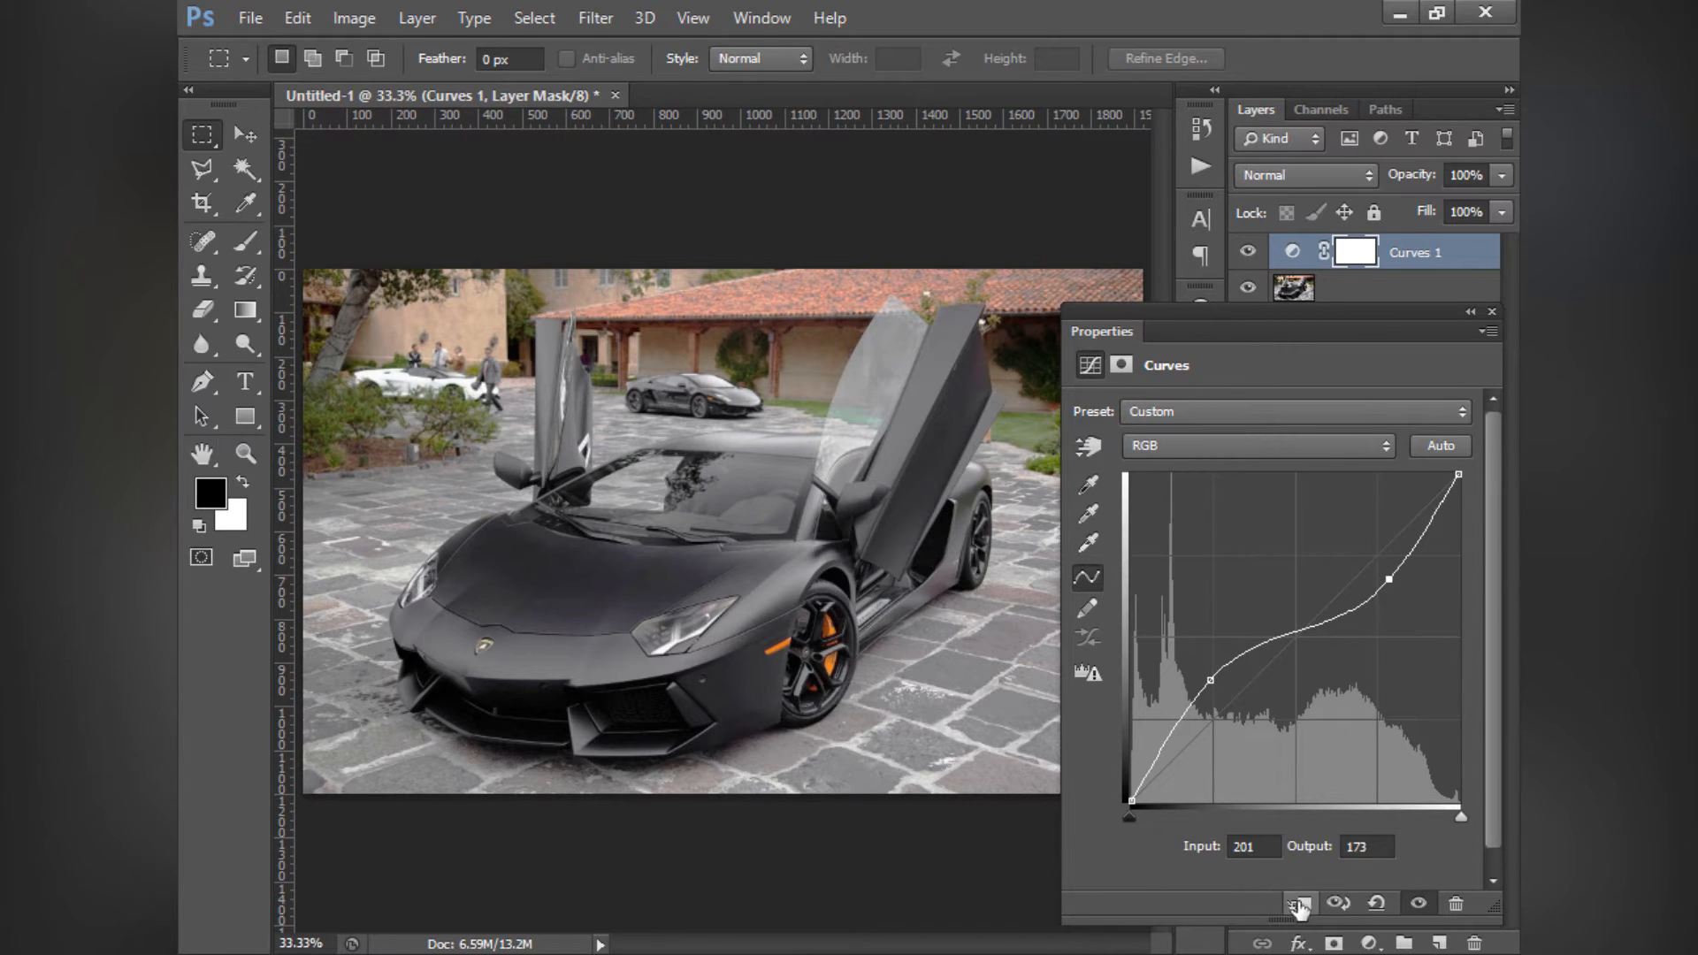
pyautogui.click(1378, 904)
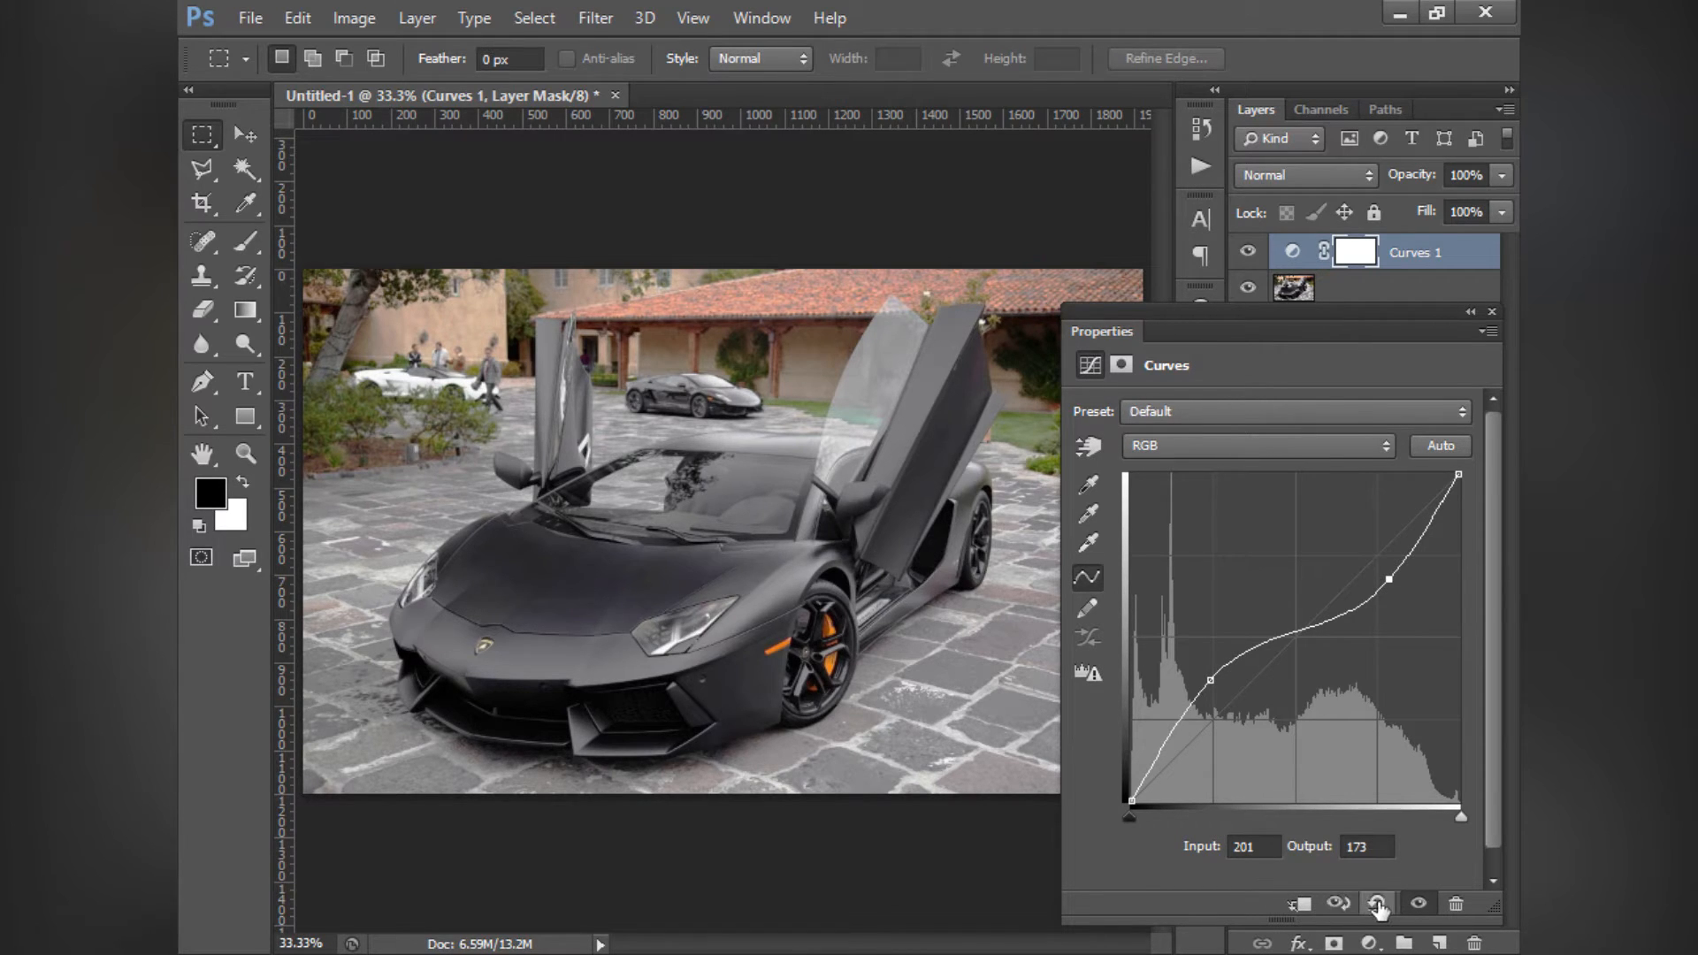
# - Try shifting the RGB curve's black point slider inward, and move it back to 0
pyautogui.moveTo(1136, 819); pyautogui.dragTo(1157, 814)
pyautogui.moveTo(1457, 819)
pyautogui.mouseDown()
pyautogui.moveTo(1409, 823)
pyautogui.moveTo(1484, 815)
pyautogui.mouseUp()
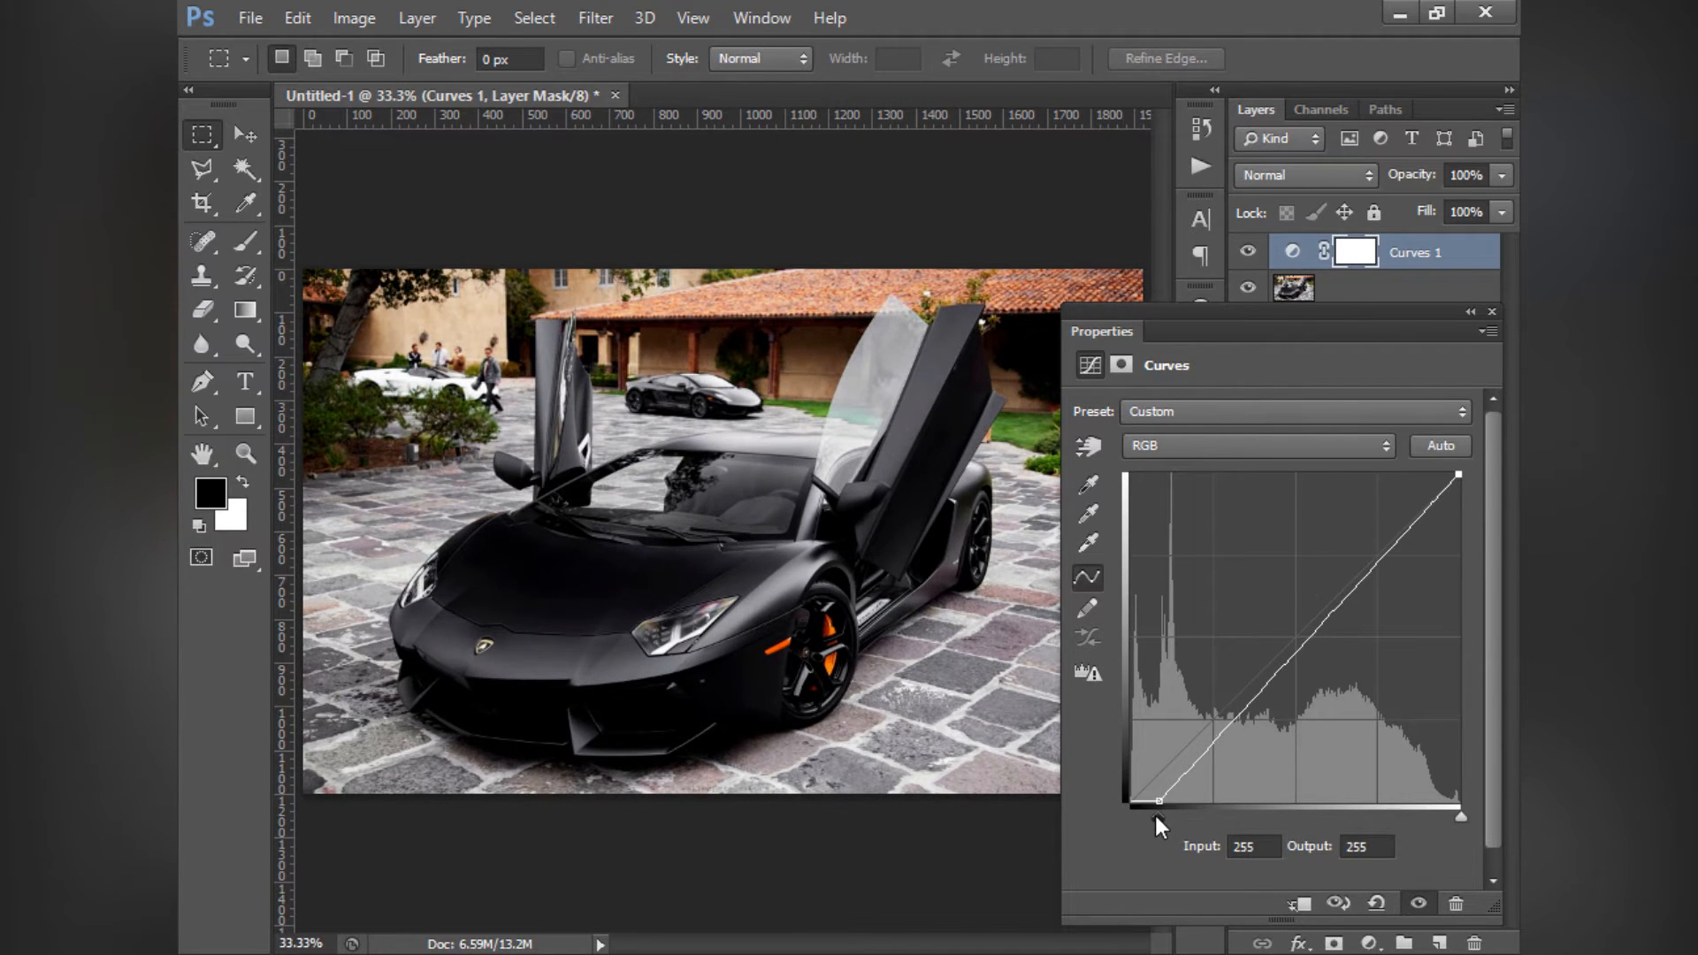
pyautogui.moveTo(1158, 819); pyautogui.dragTo(1128, 817)
# - Examine the Red, Green and Blue channel curves in turn and switch Curves back to RGB
pyautogui.click(1190, 445)
pyautogui.click(1154, 484)
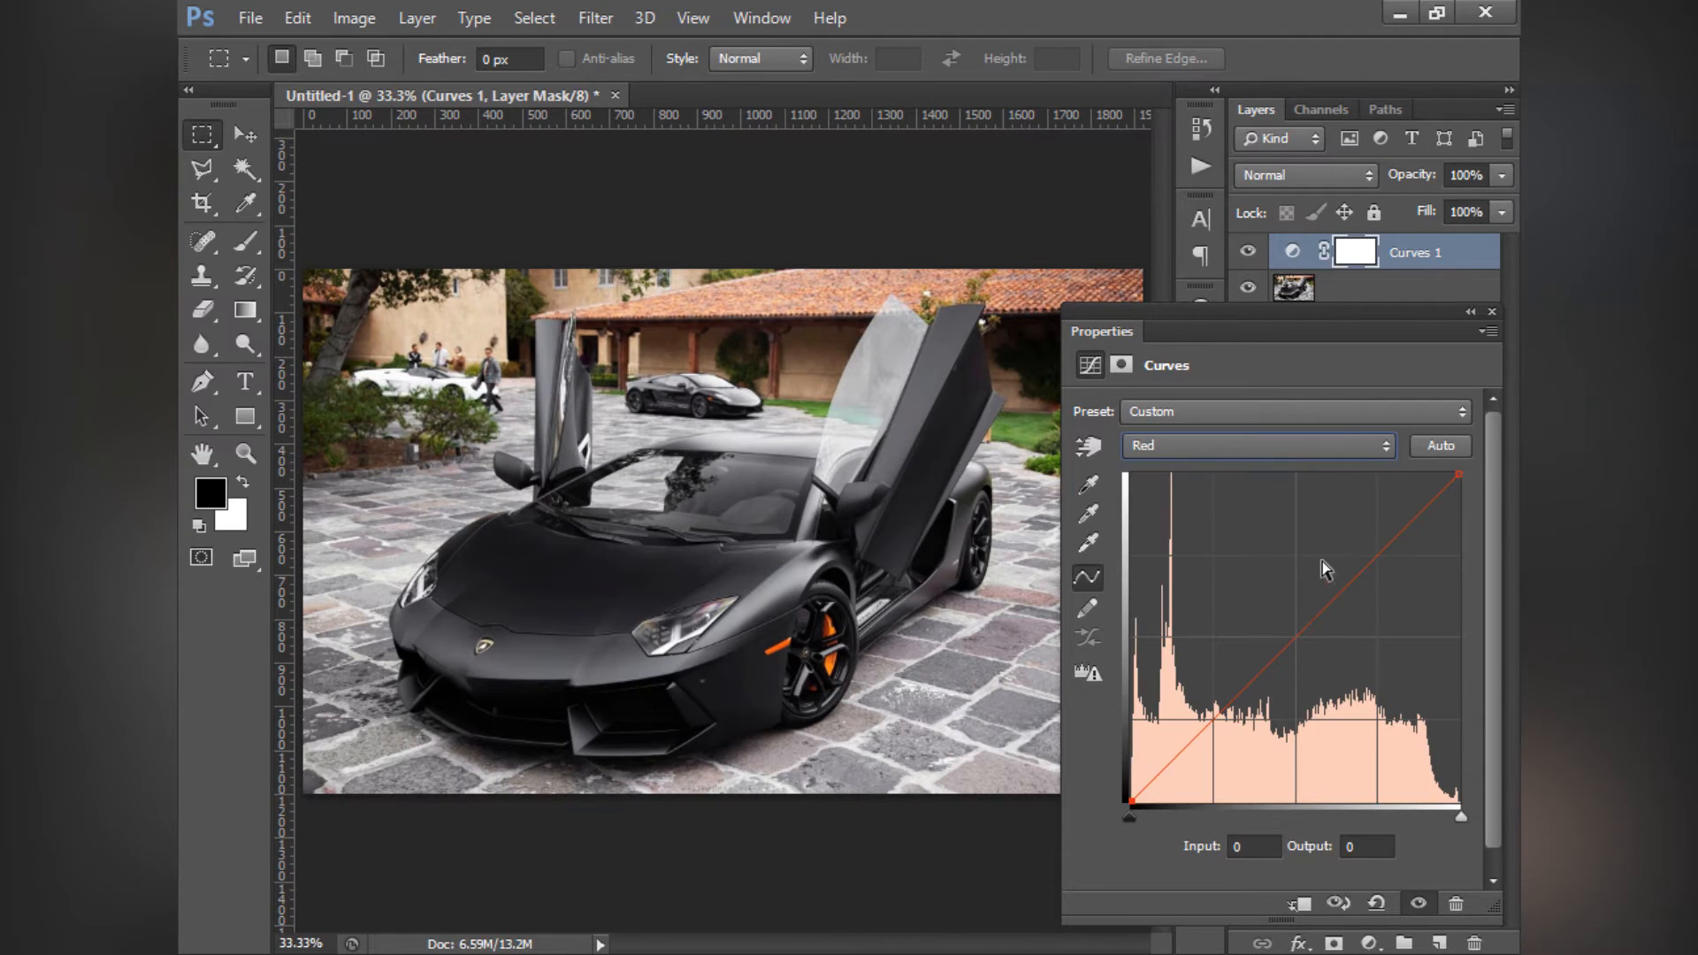
pyautogui.moveTo(1322, 597); pyautogui.dragTo(1413, 841)
pyautogui.click(1212, 443)
pyautogui.click(1201, 516)
pyautogui.moveTo(1312, 610); pyautogui.dragTo(1201, 432)
pyautogui.click(1202, 436)
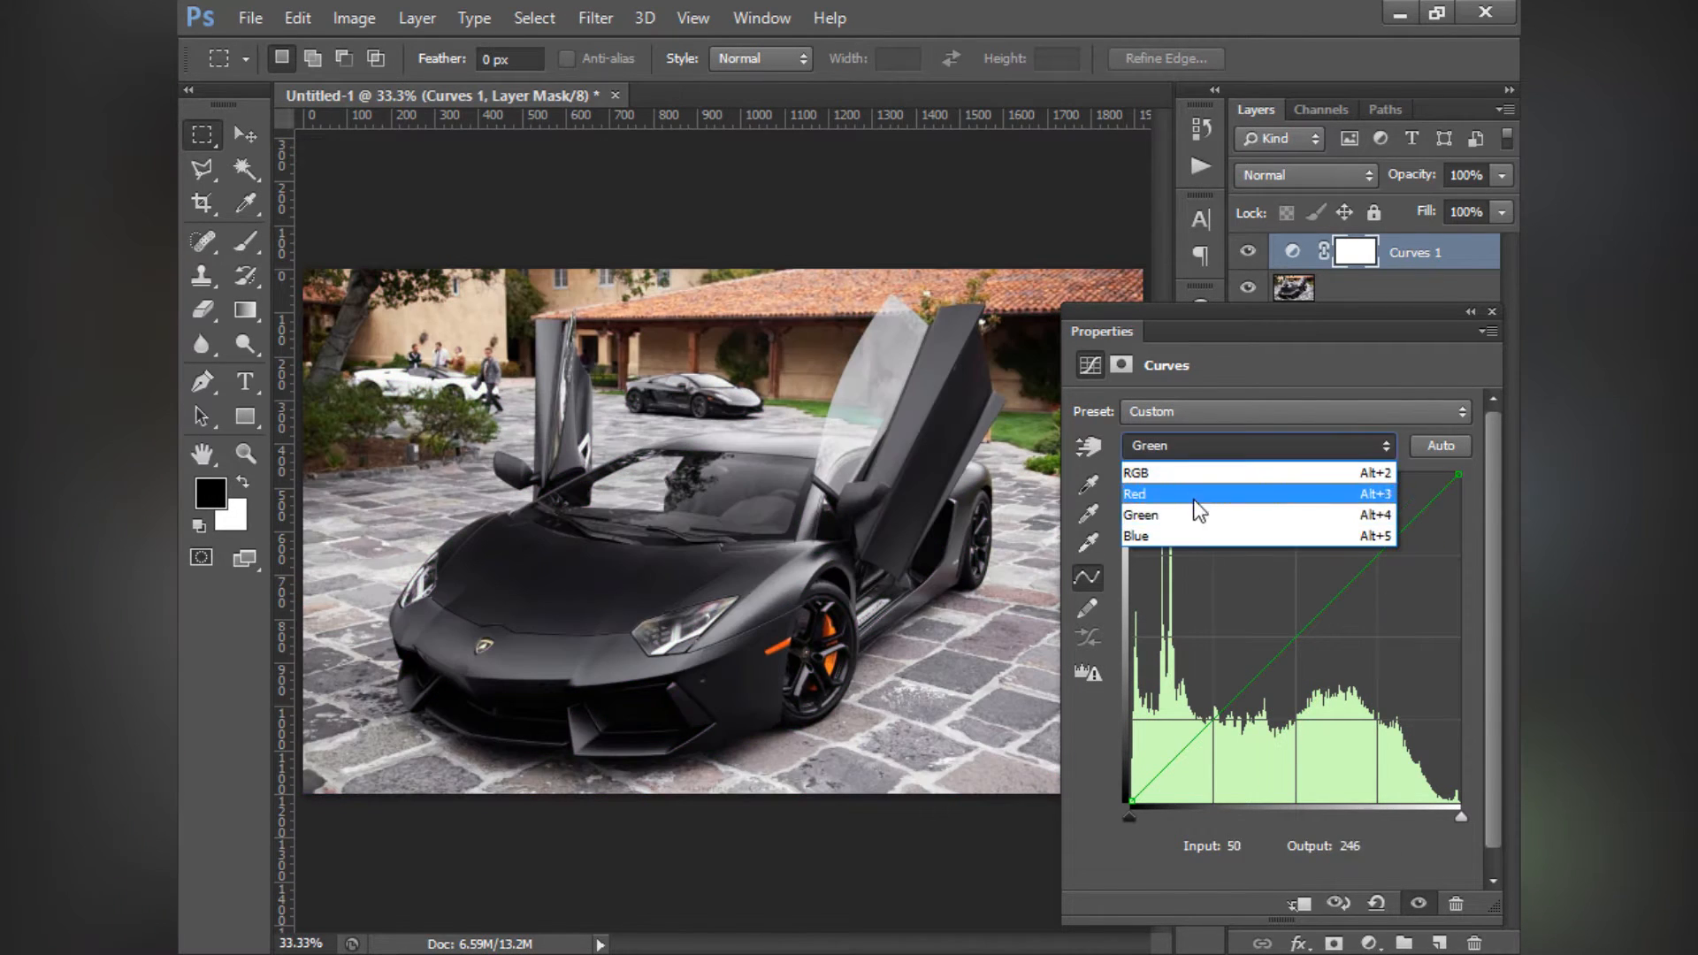
pyautogui.click(1202, 532)
pyautogui.moveTo(1259, 595); pyautogui.dragTo(1208, 446)
pyautogui.click(1208, 446)
pyautogui.click(1208, 474)
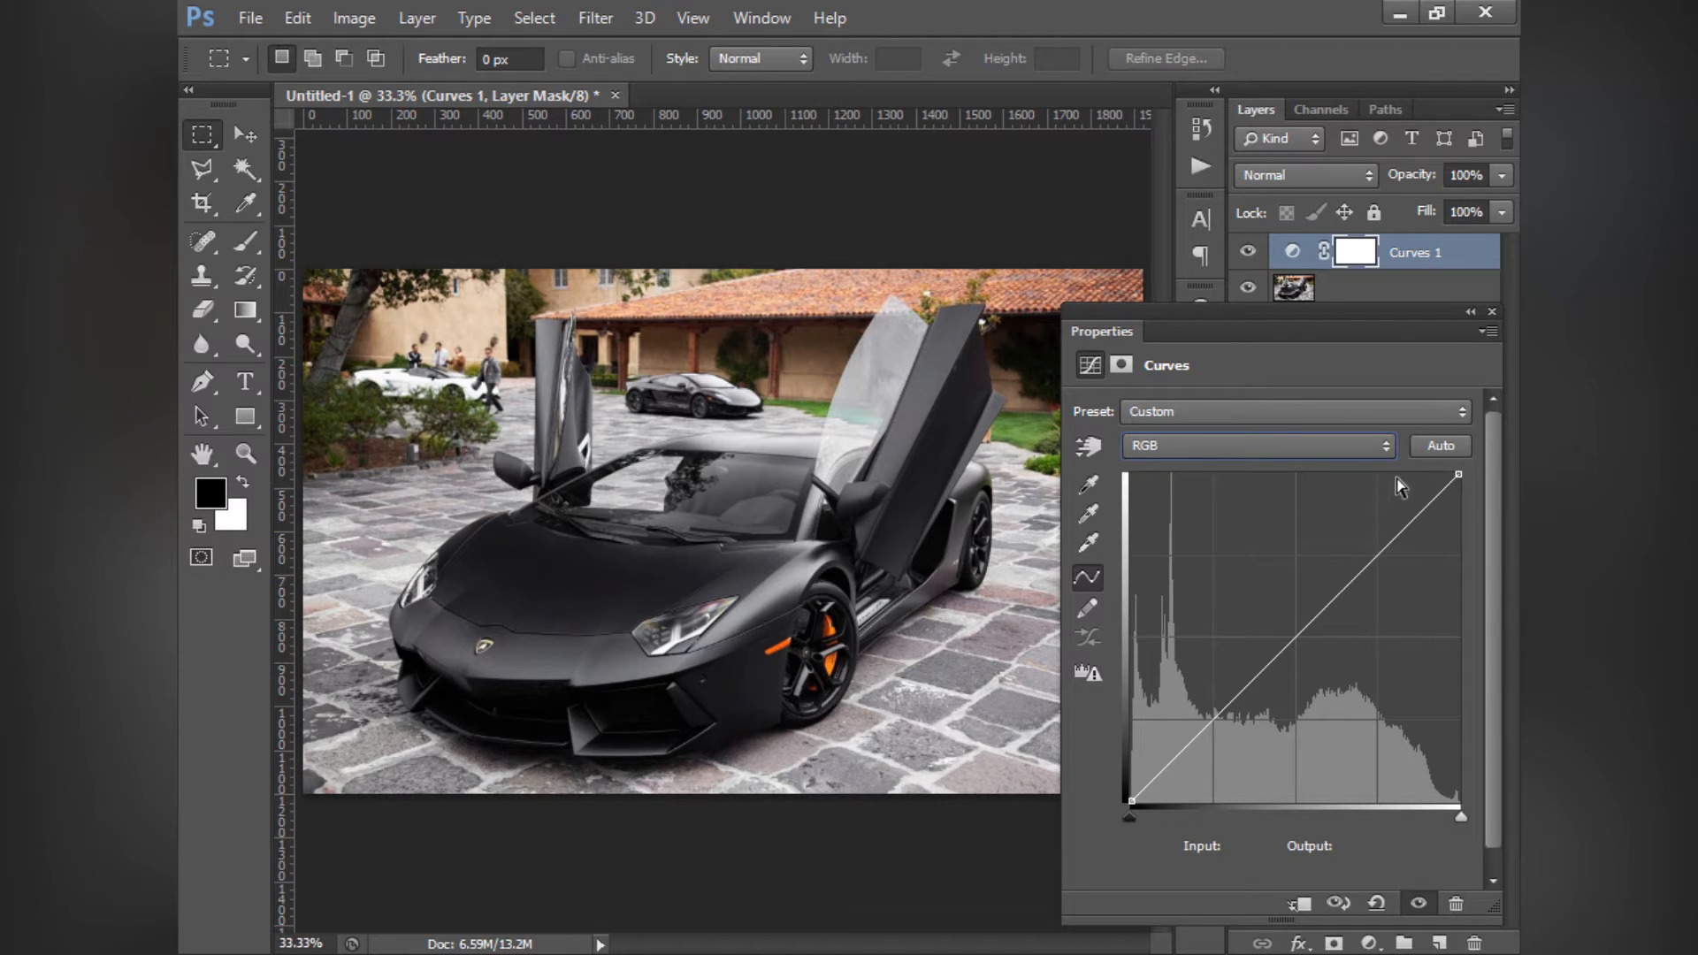
# - Try Curves presets including Negative (RGB), Increase Contrast (RGB) and Cross Process (RGB), and return the preset to Default
pyautogui.click(1190, 412)
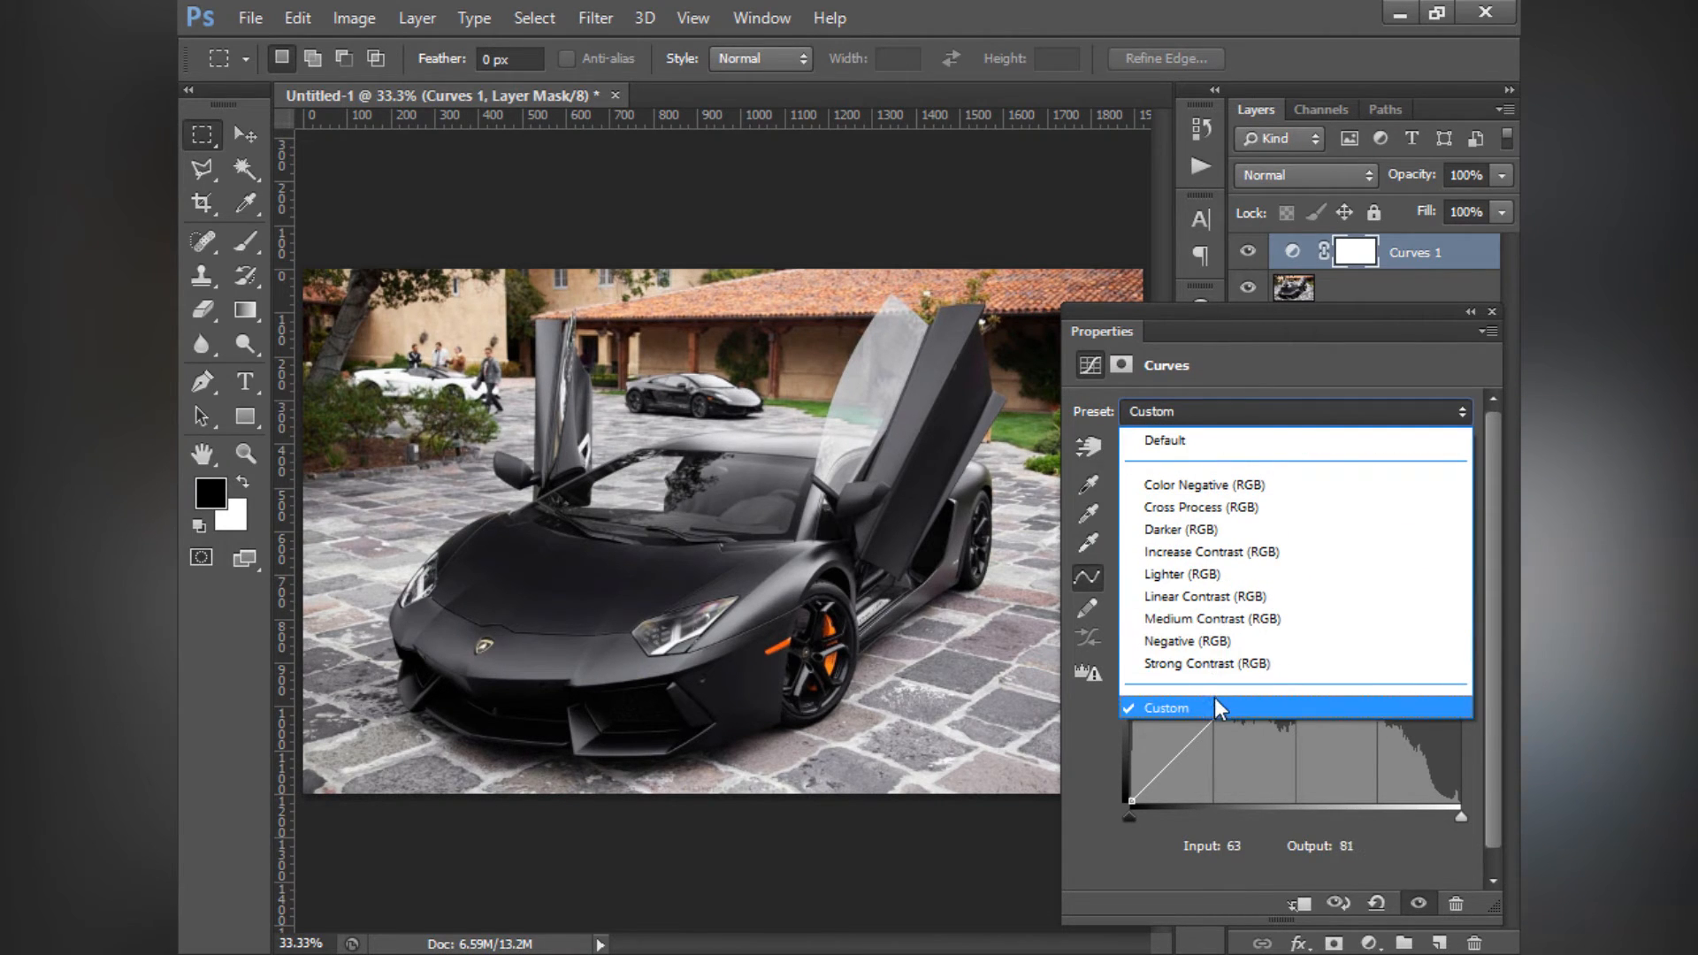
pyautogui.click(1186, 642)
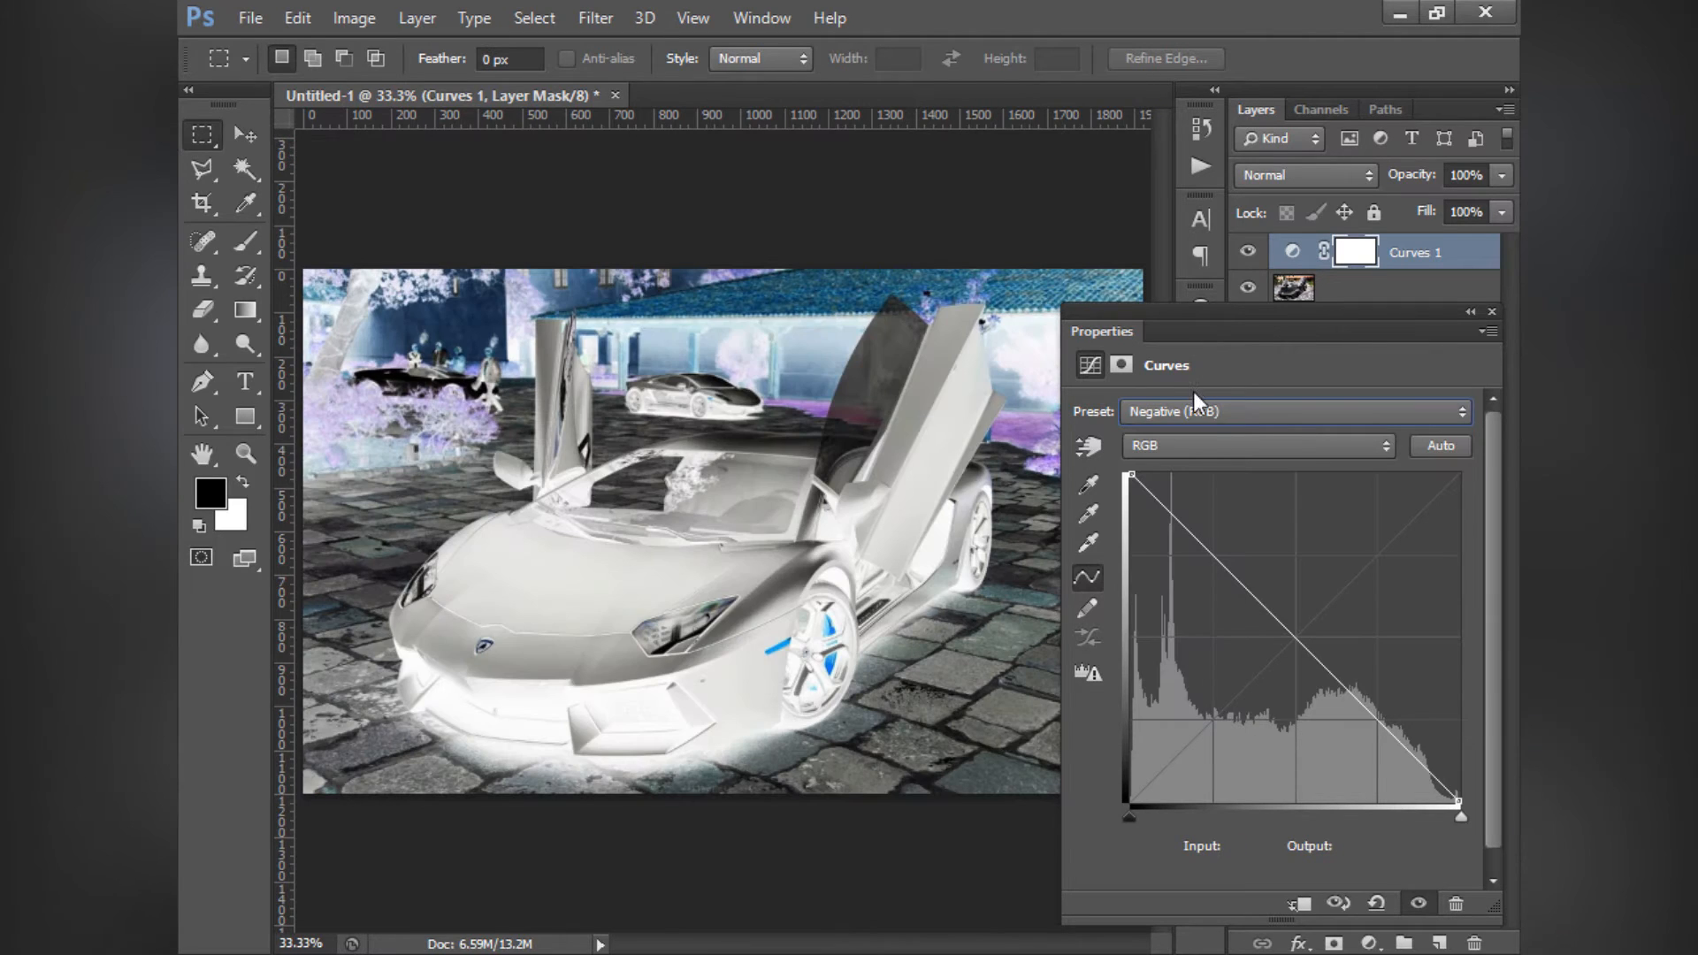
pyautogui.scroll(1, 1198, 412)
pyautogui.scroll(-1, 1198, 412)
pyautogui.scroll(2, 1197, 413)
pyautogui.scroll(4, 1197, 412)
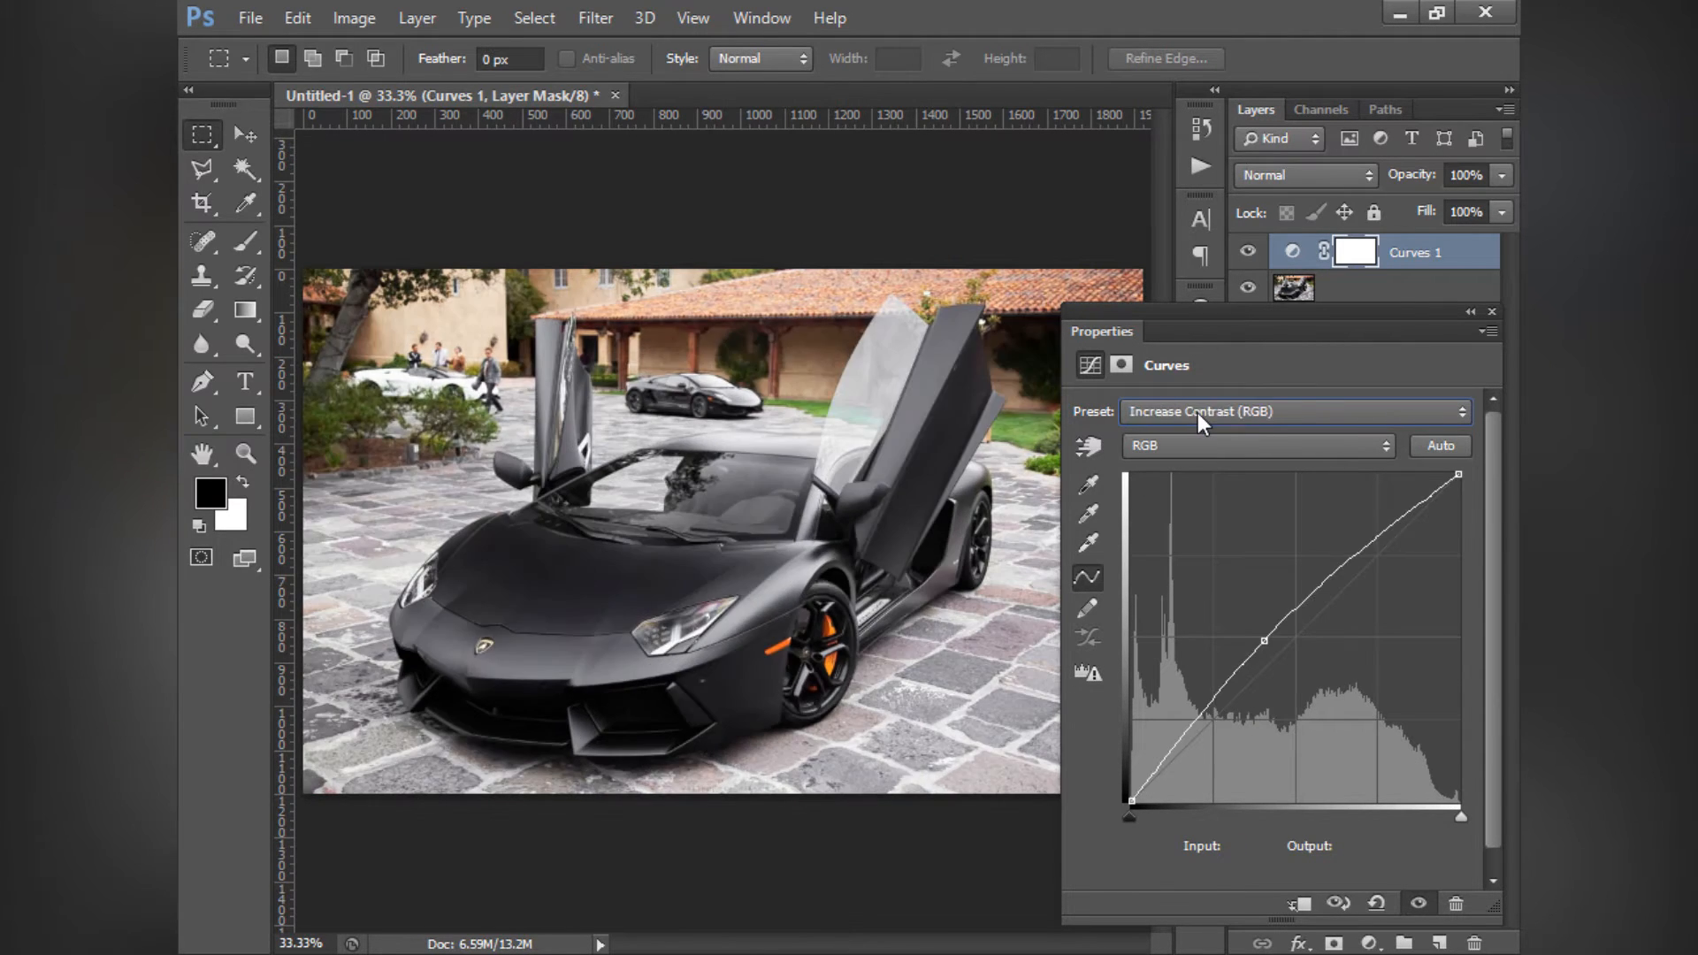
pyautogui.scroll(1, 1198, 413)
pyautogui.scroll(-1, 1197, 412)
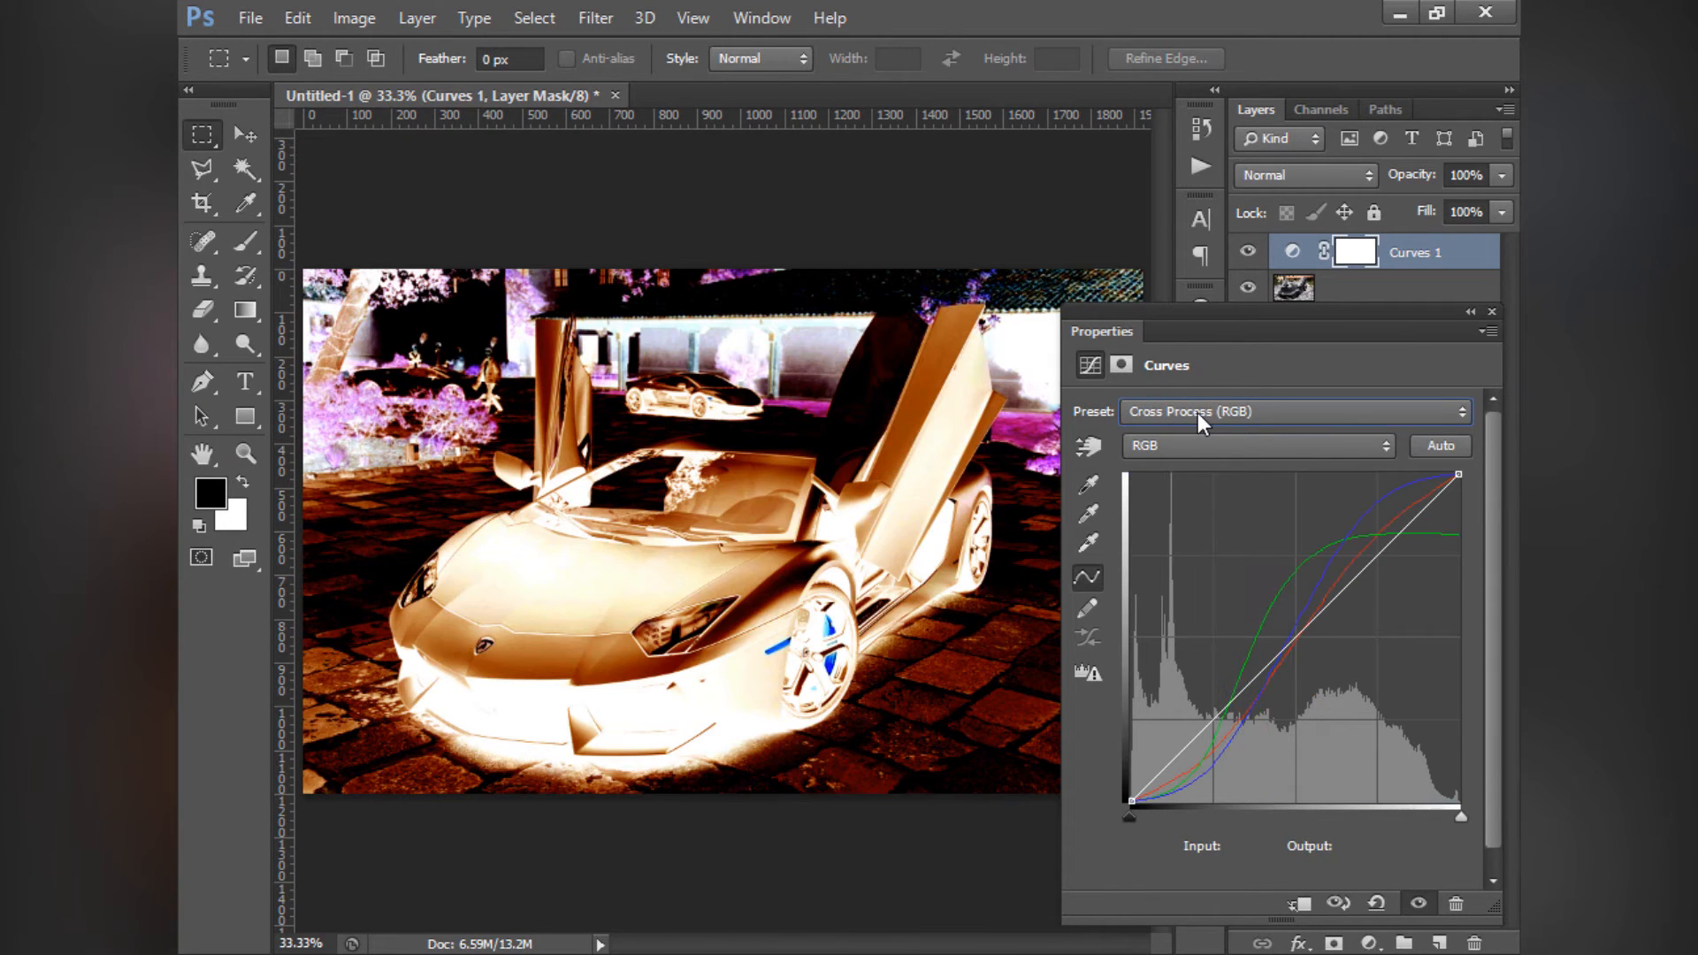
pyautogui.click(1198, 412)
pyautogui.click(1183, 442)
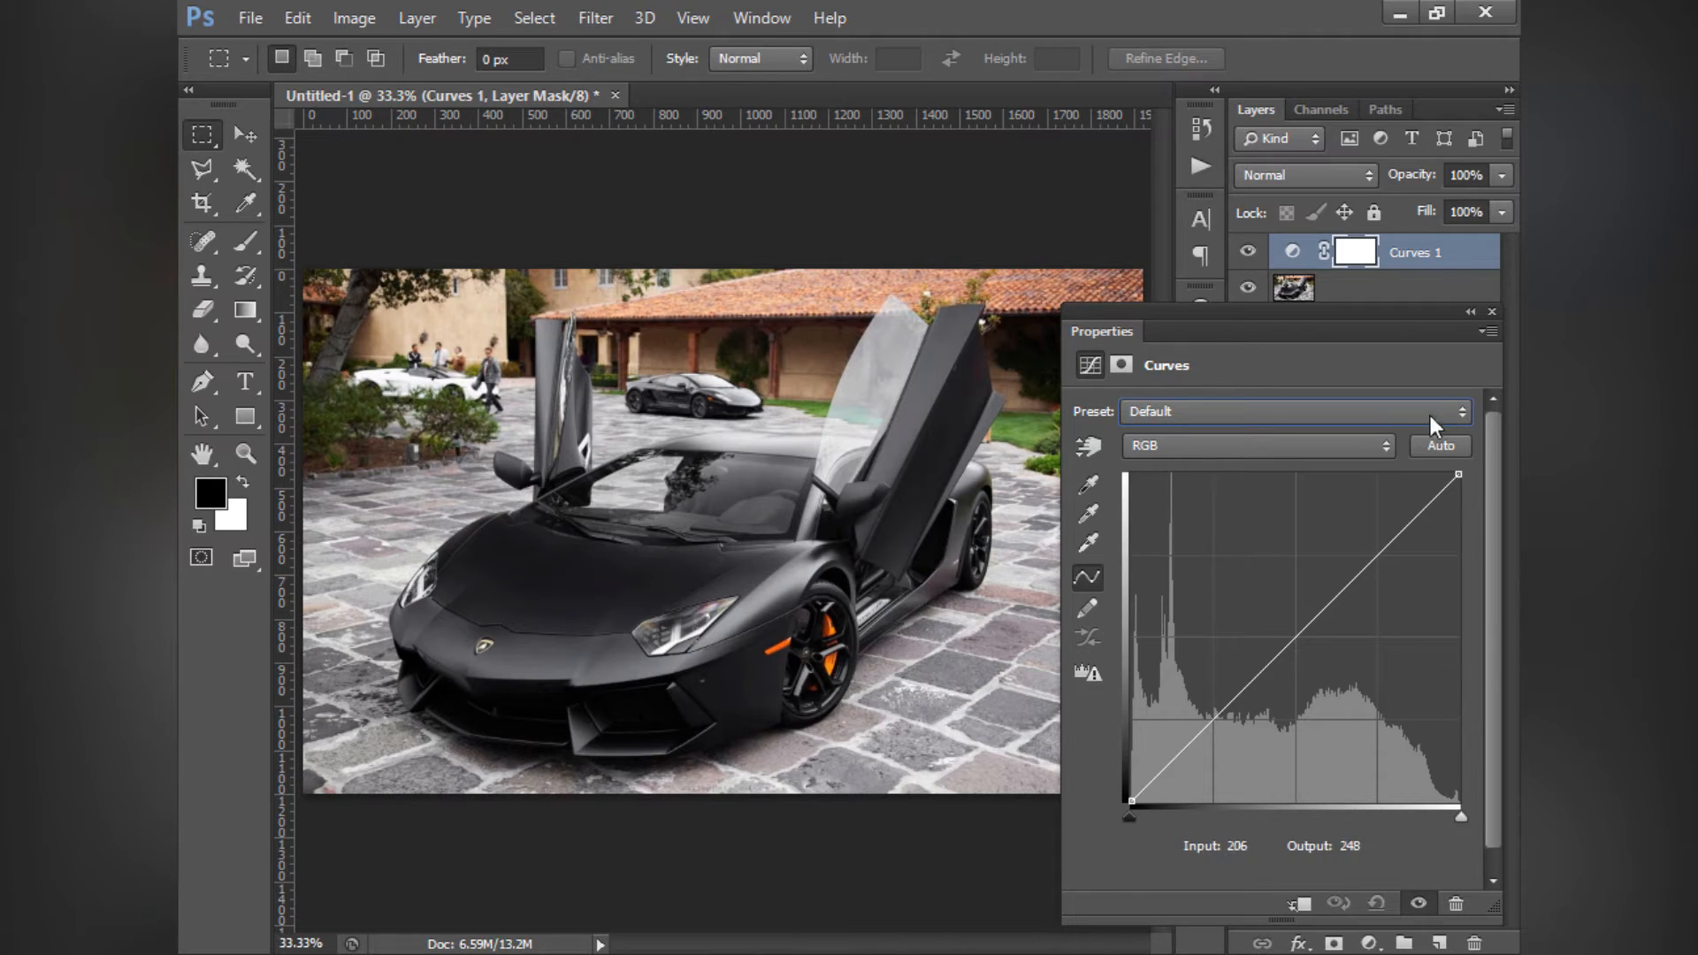
# - Close the Curves settings and delete the Curves adjustment layer
pyautogui.click(1493, 311)
pyautogui.click(1292, 252)
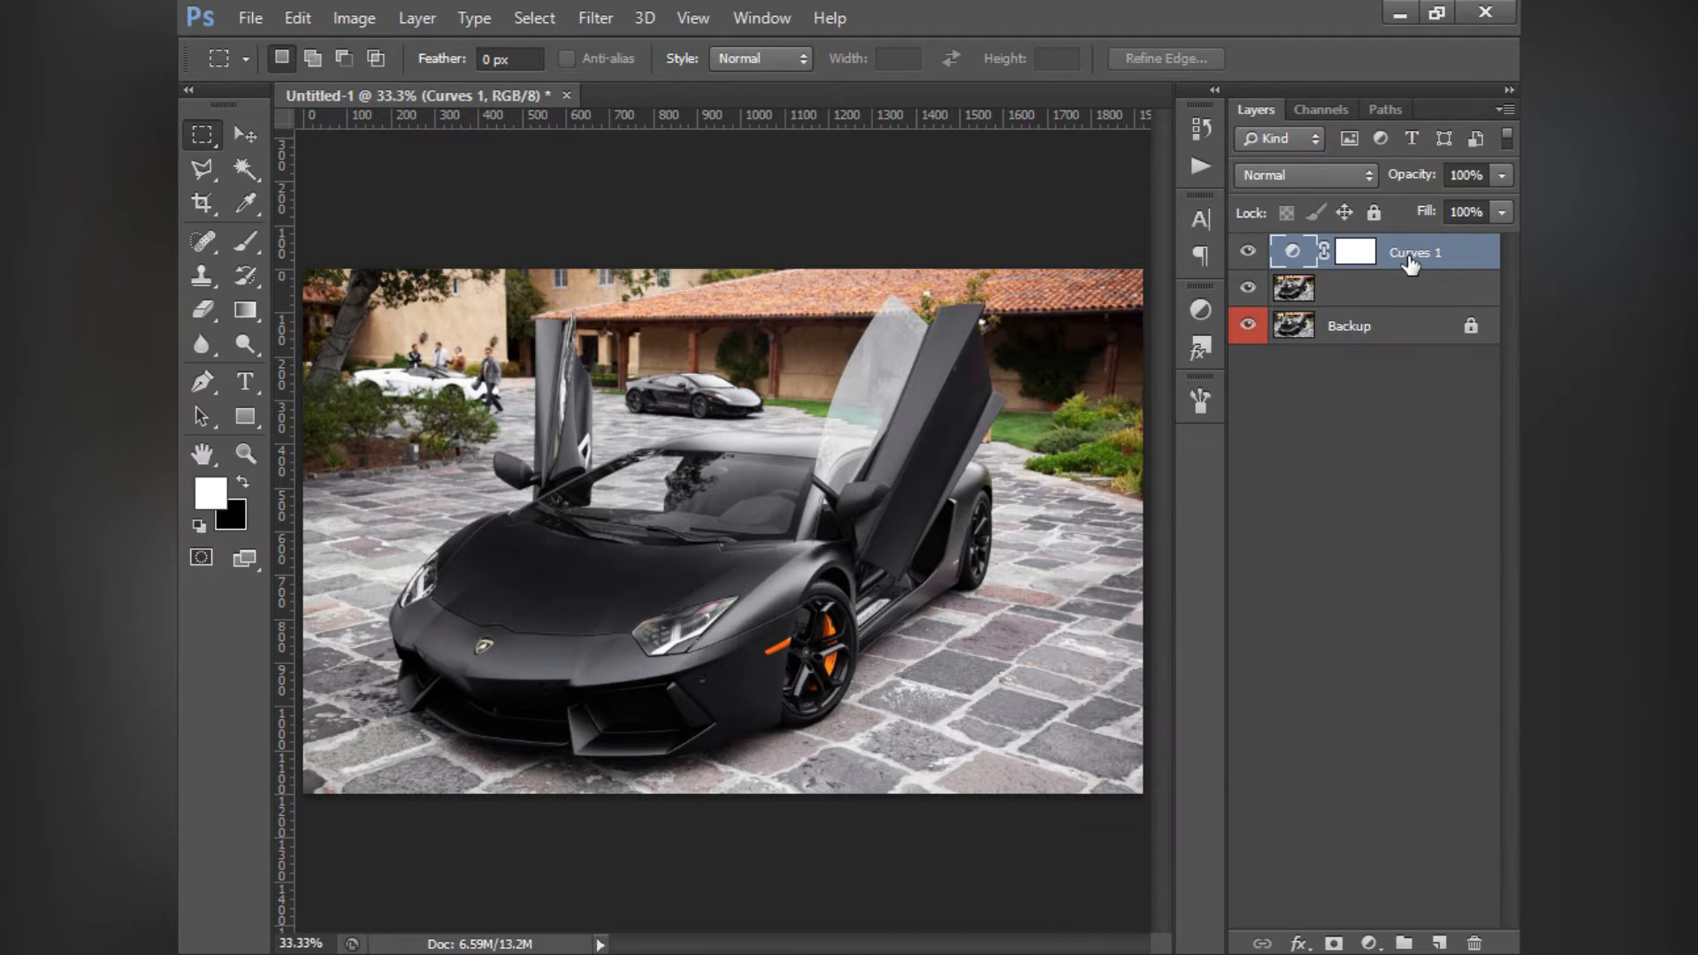
pyautogui.press('Delete')
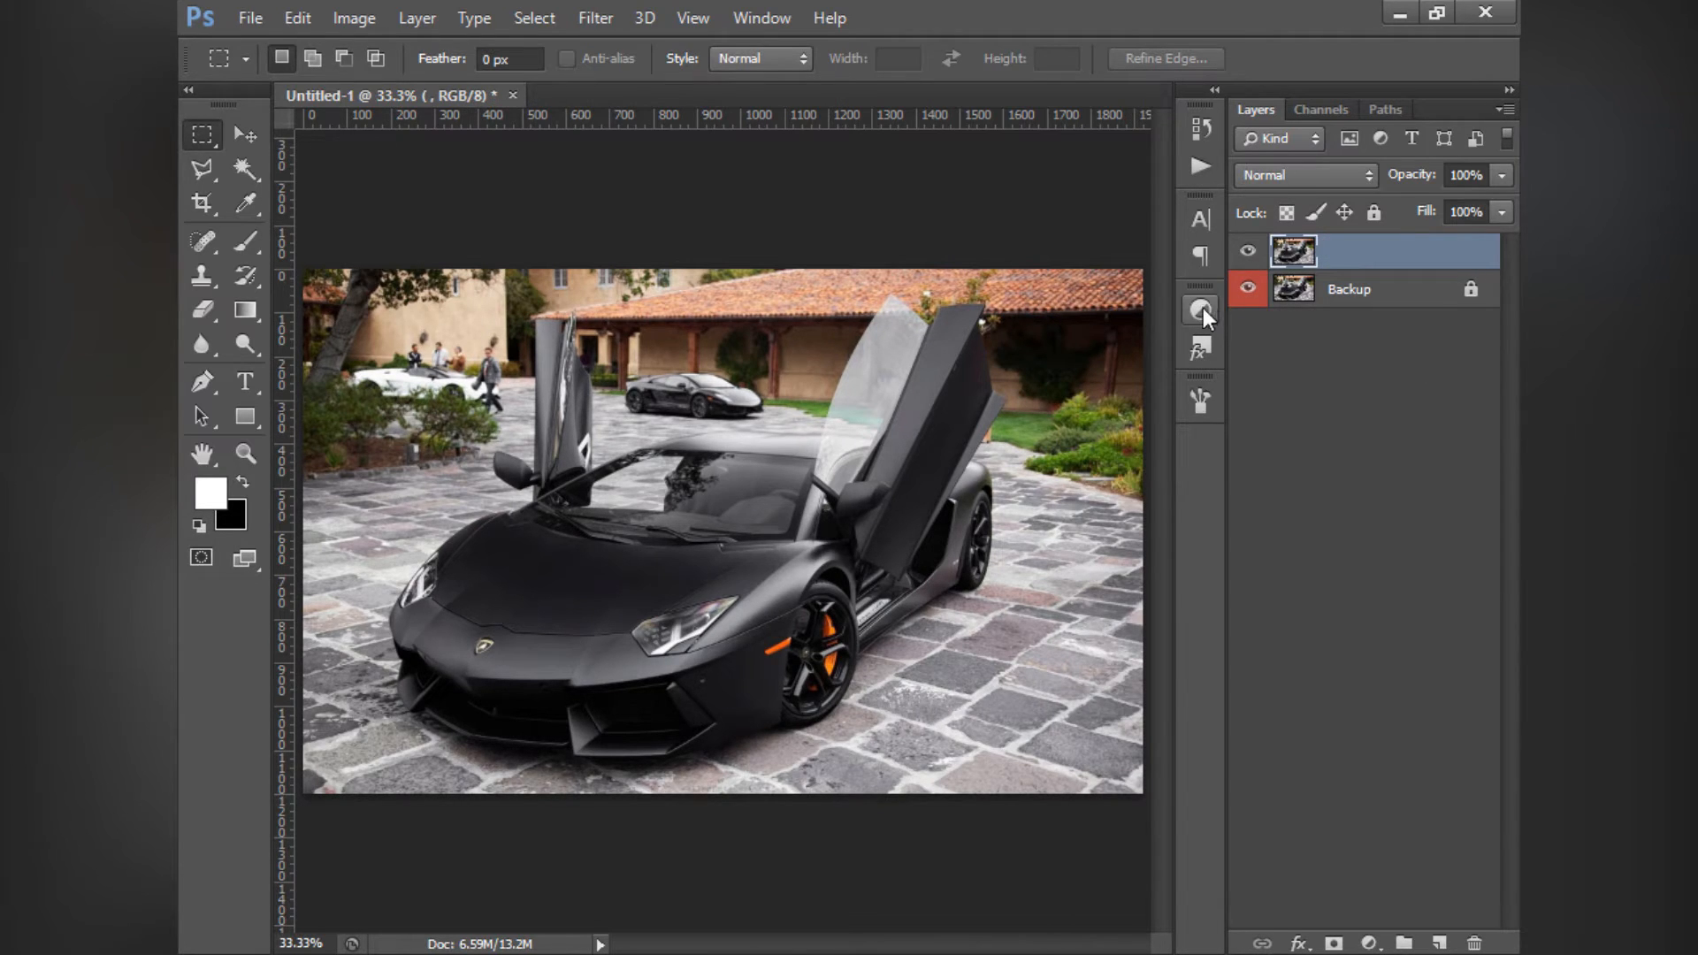
# - Add an Exposure adjustment layer above the car photo and reposition its settings
pyautogui.click(1357, 411)
pyautogui.click(1205, 307)
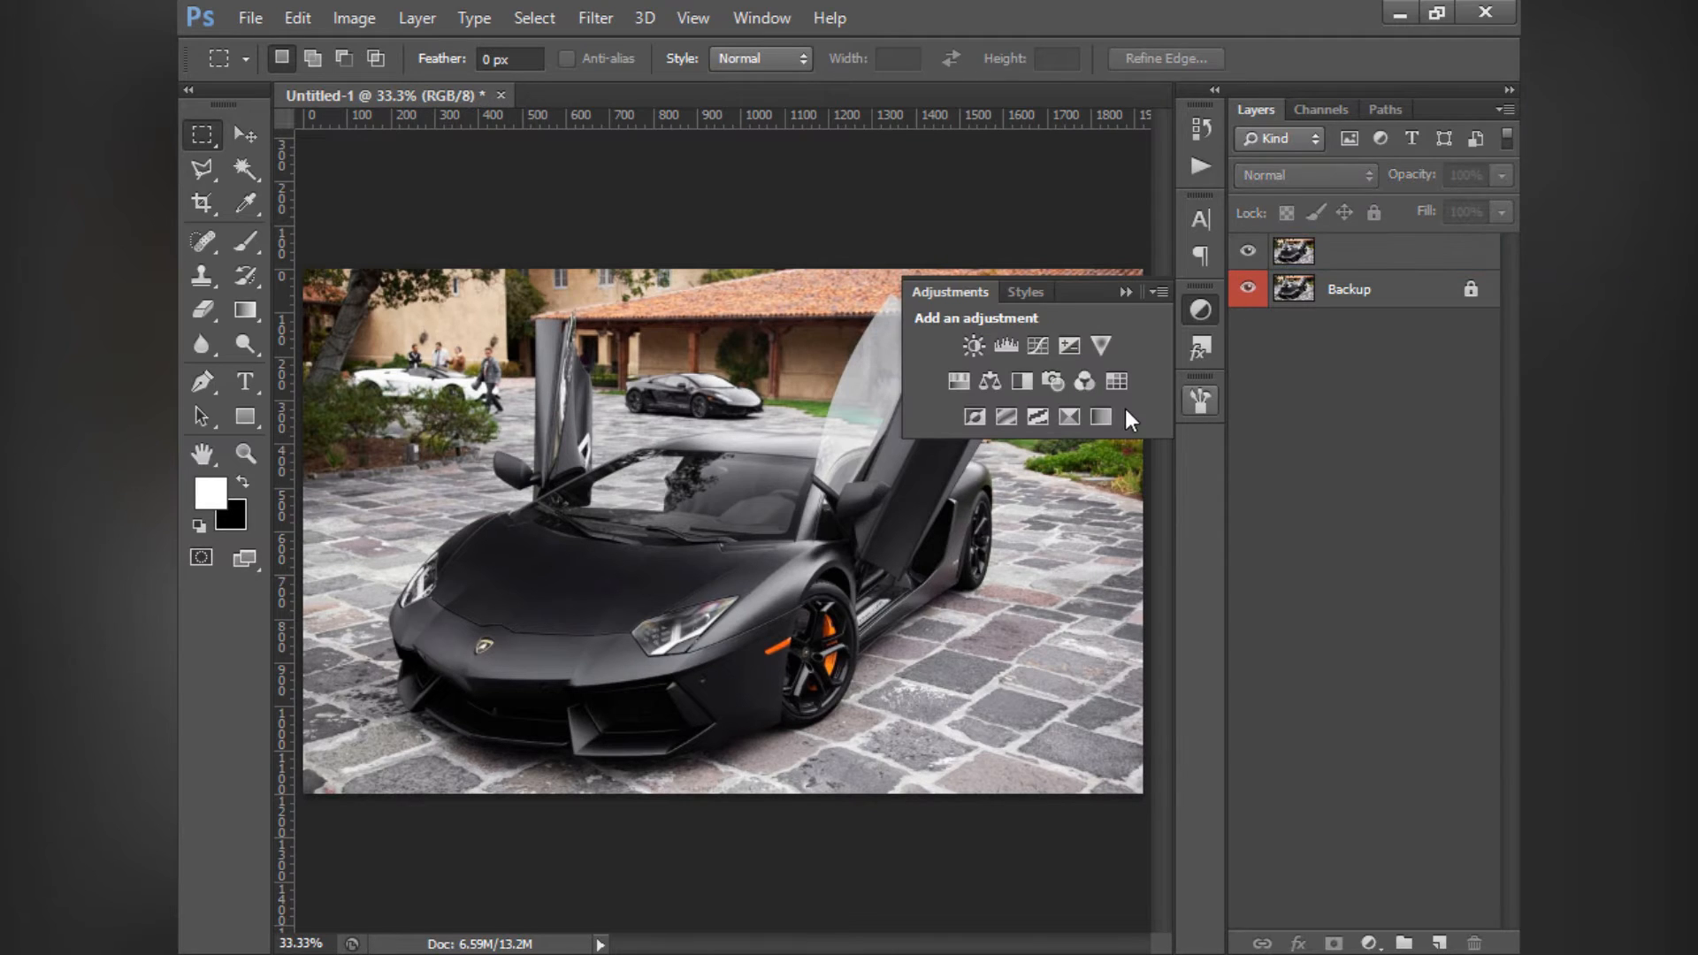
pyautogui.click(1068, 347)
pyautogui.click(1125, 292)
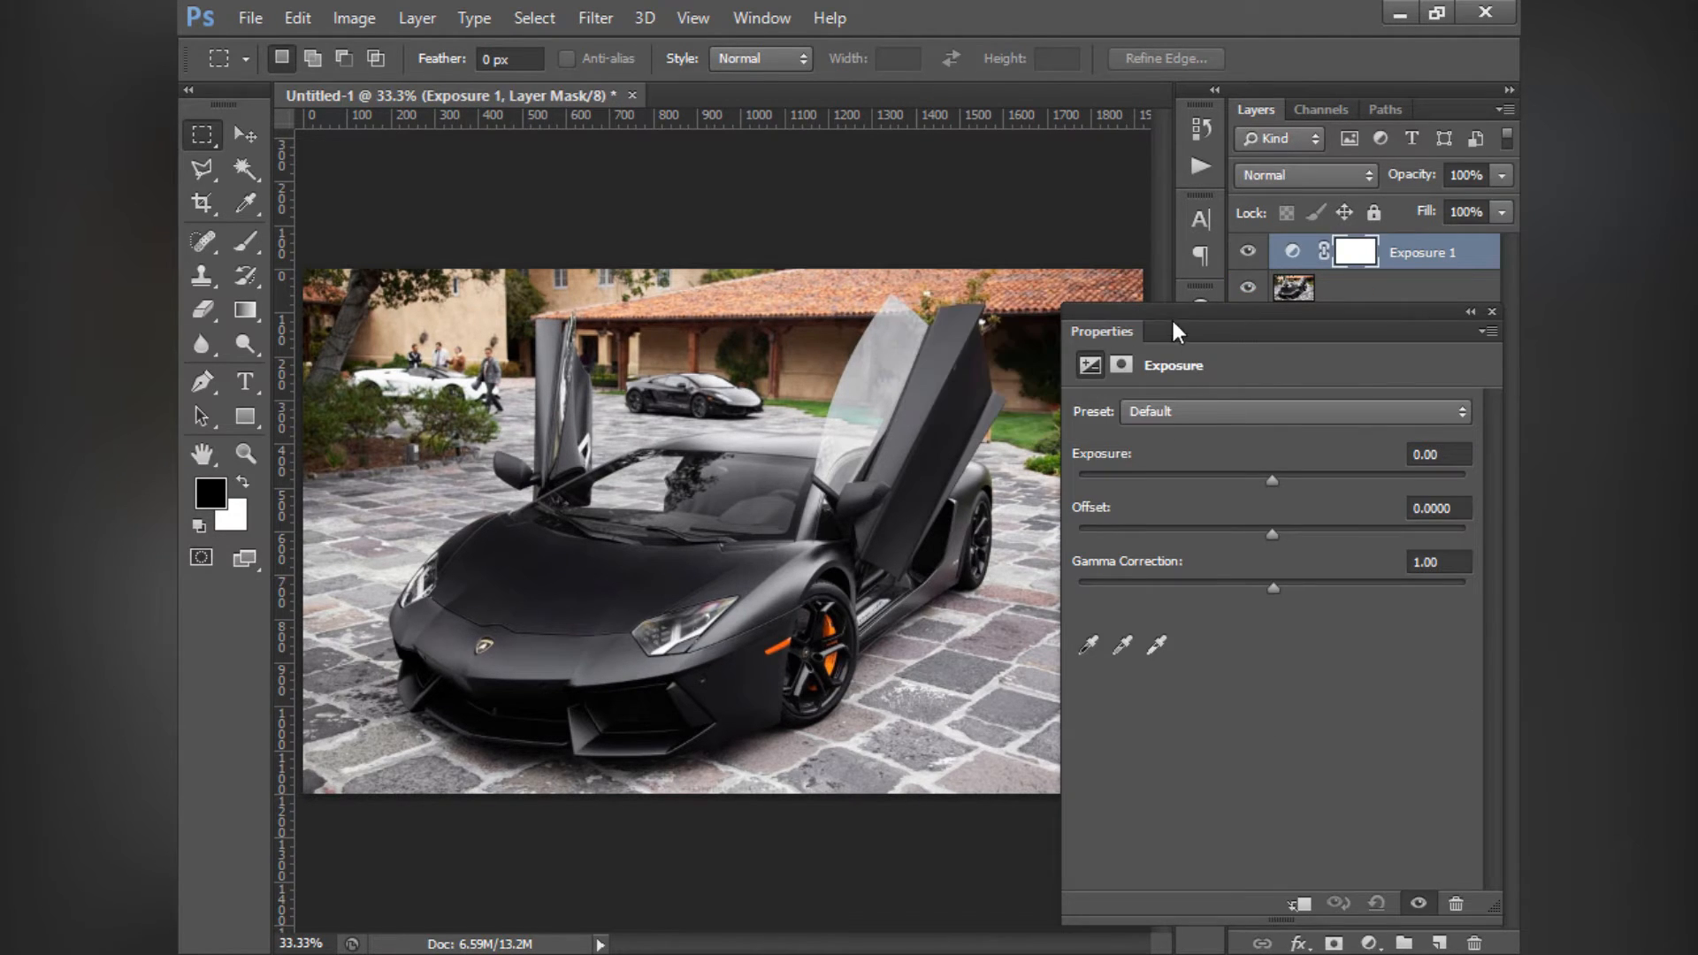
pyautogui.moveTo(1175, 329); pyautogui.dragTo(1084, 340)
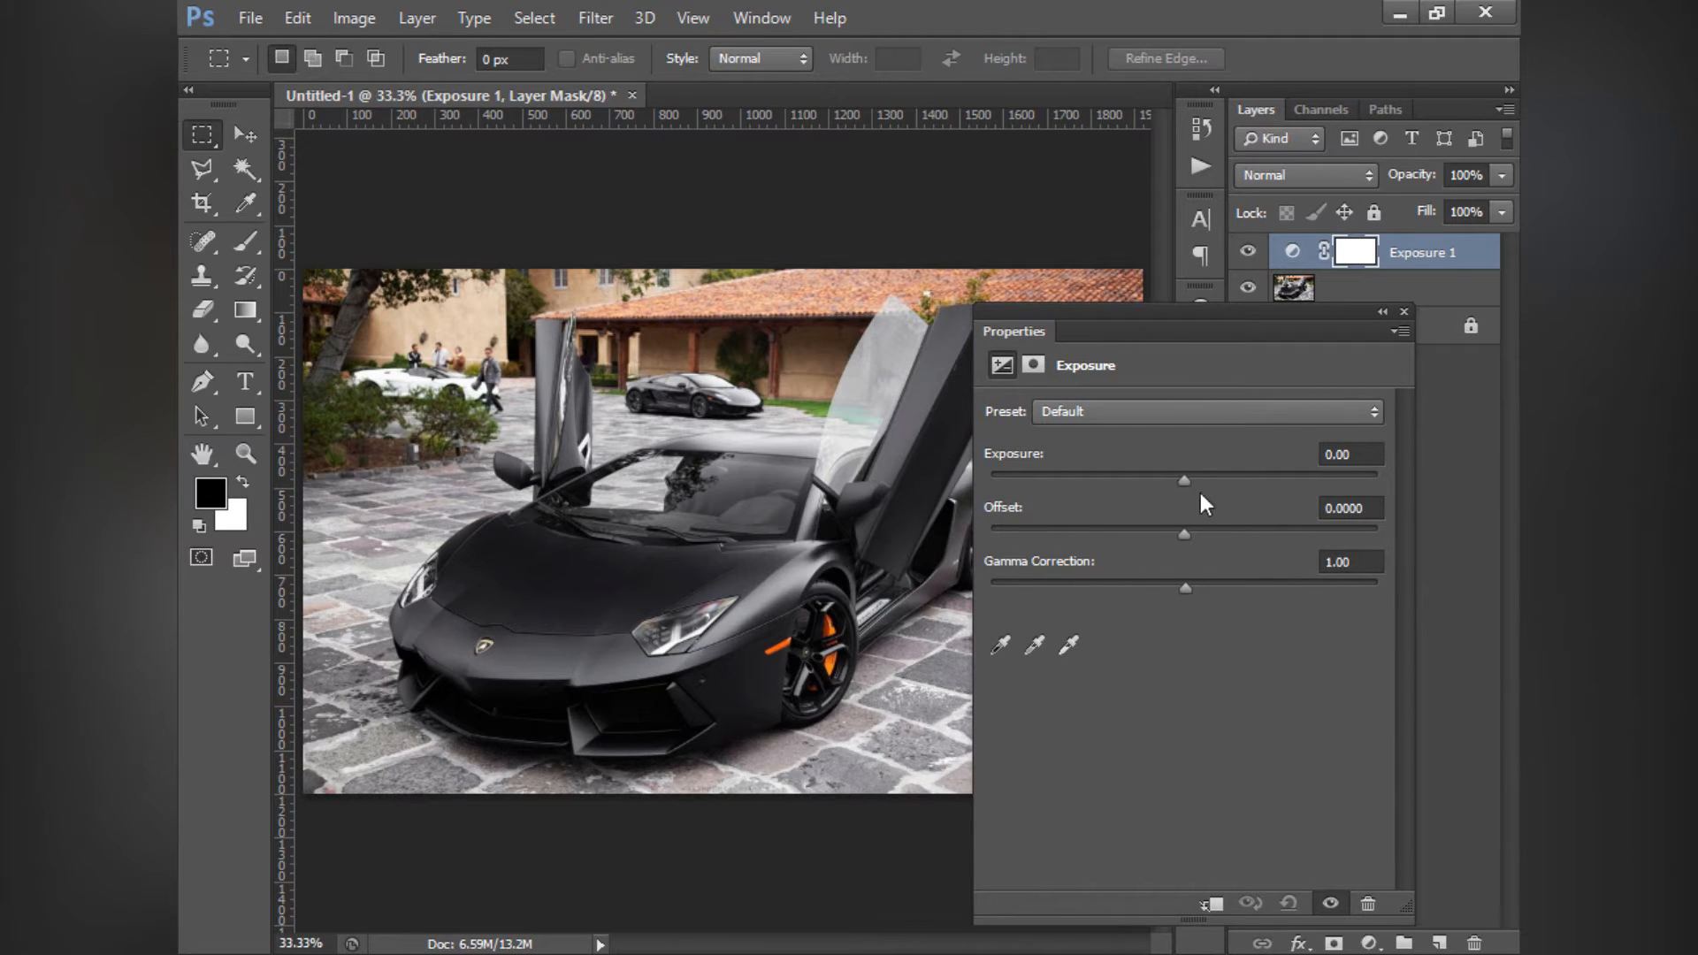
# - Try Exposure values of +0.82, +1.72 and +2.31 on the Exposure layer, and reset Exposure to 0
pyautogui.moveTo(1185, 478); pyautogui.dragTo(1208, 481)
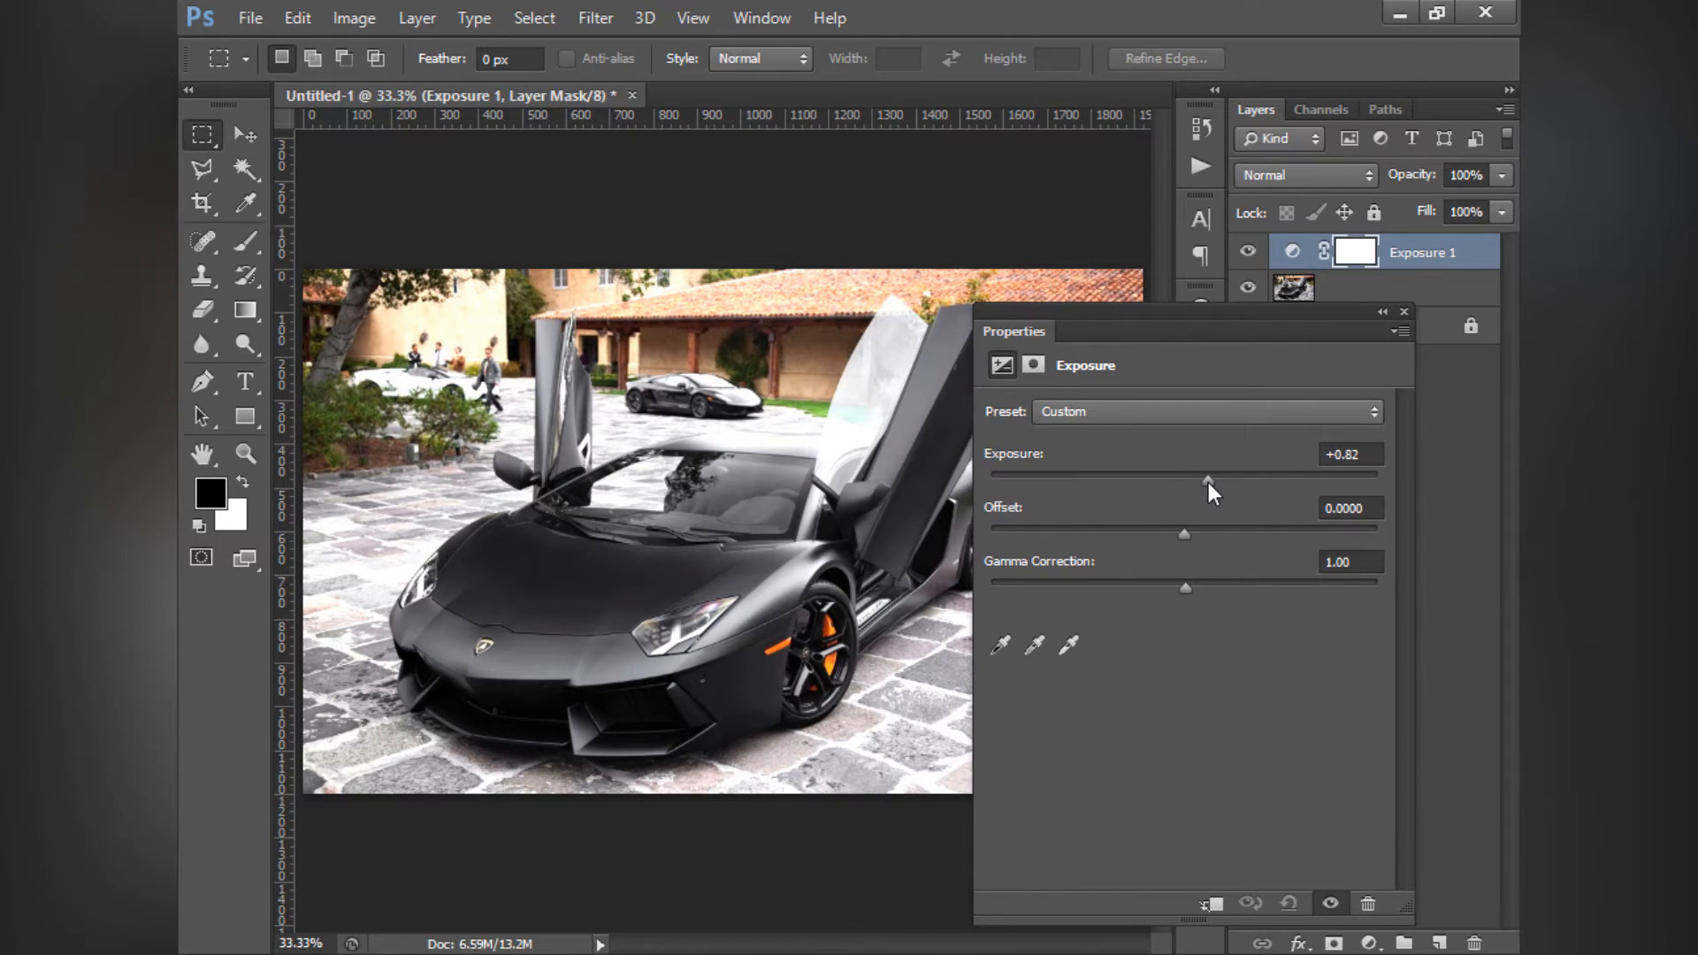
pyautogui.moveTo(1144, 324); pyautogui.dragTo(1357, 322)
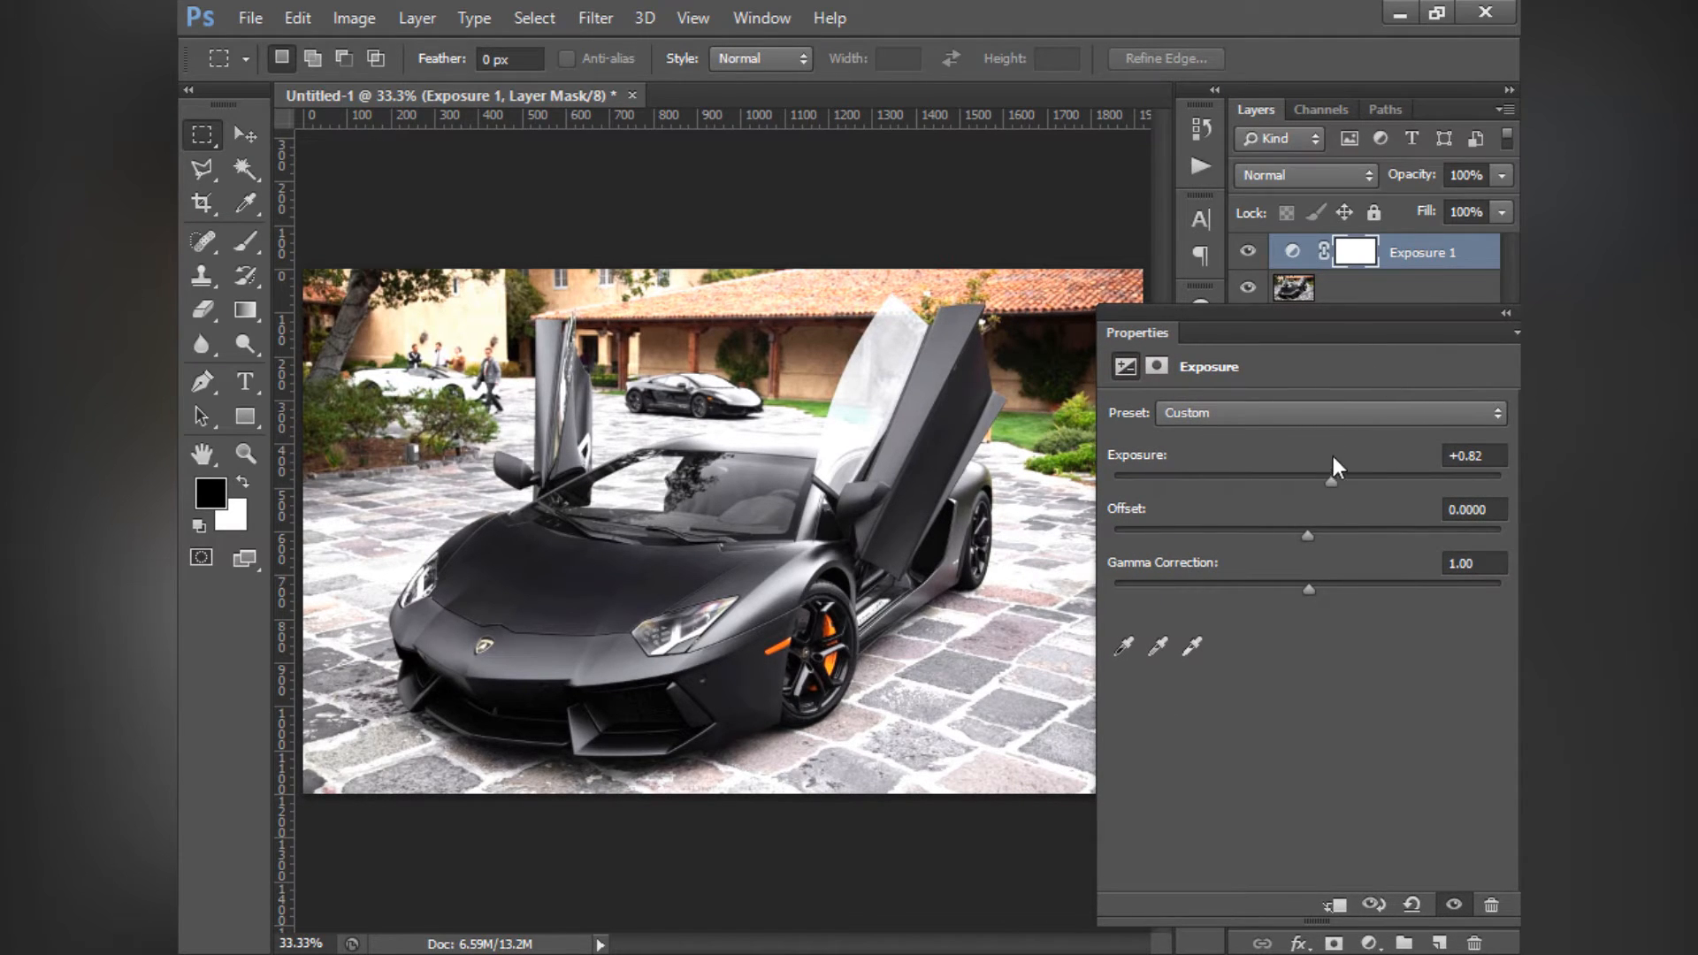
pyautogui.moveTo(1331, 479)
pyautogui.mouseDown()
pyautogui.moveTo(1478, 491)
pyautogui.moveTo(1356, 480)
pyautogui.mouseUp()
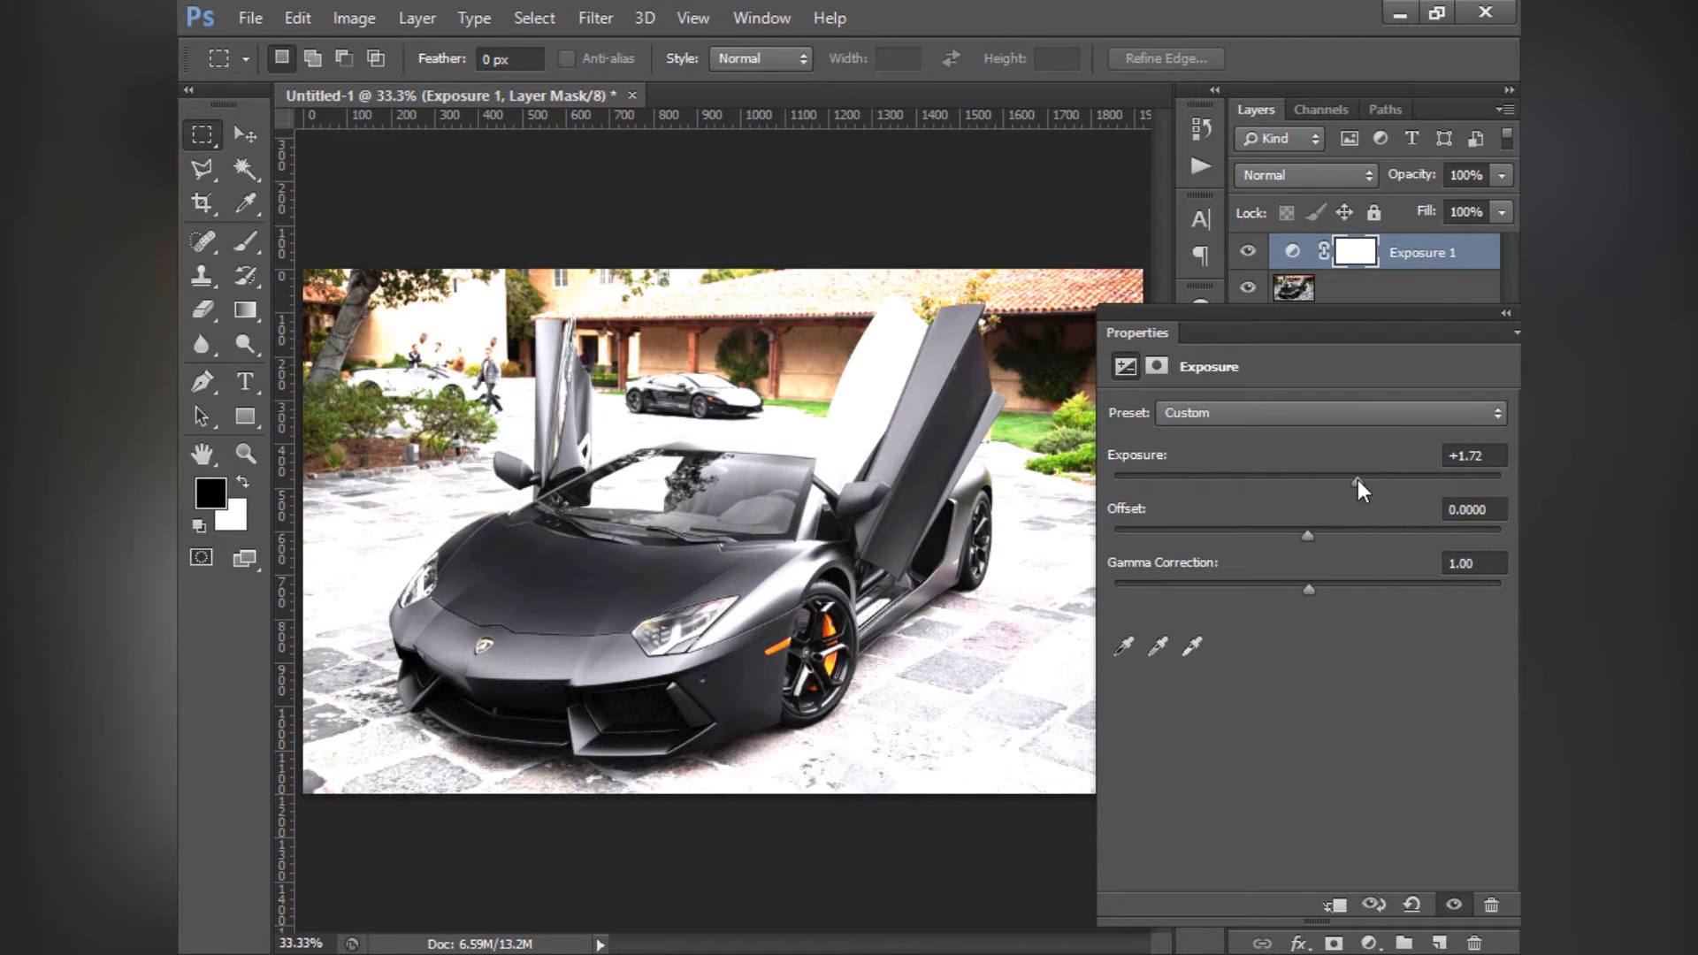
pyautogui.moveTo(1359, 480); pyautogui.dragTo(1375, 480)
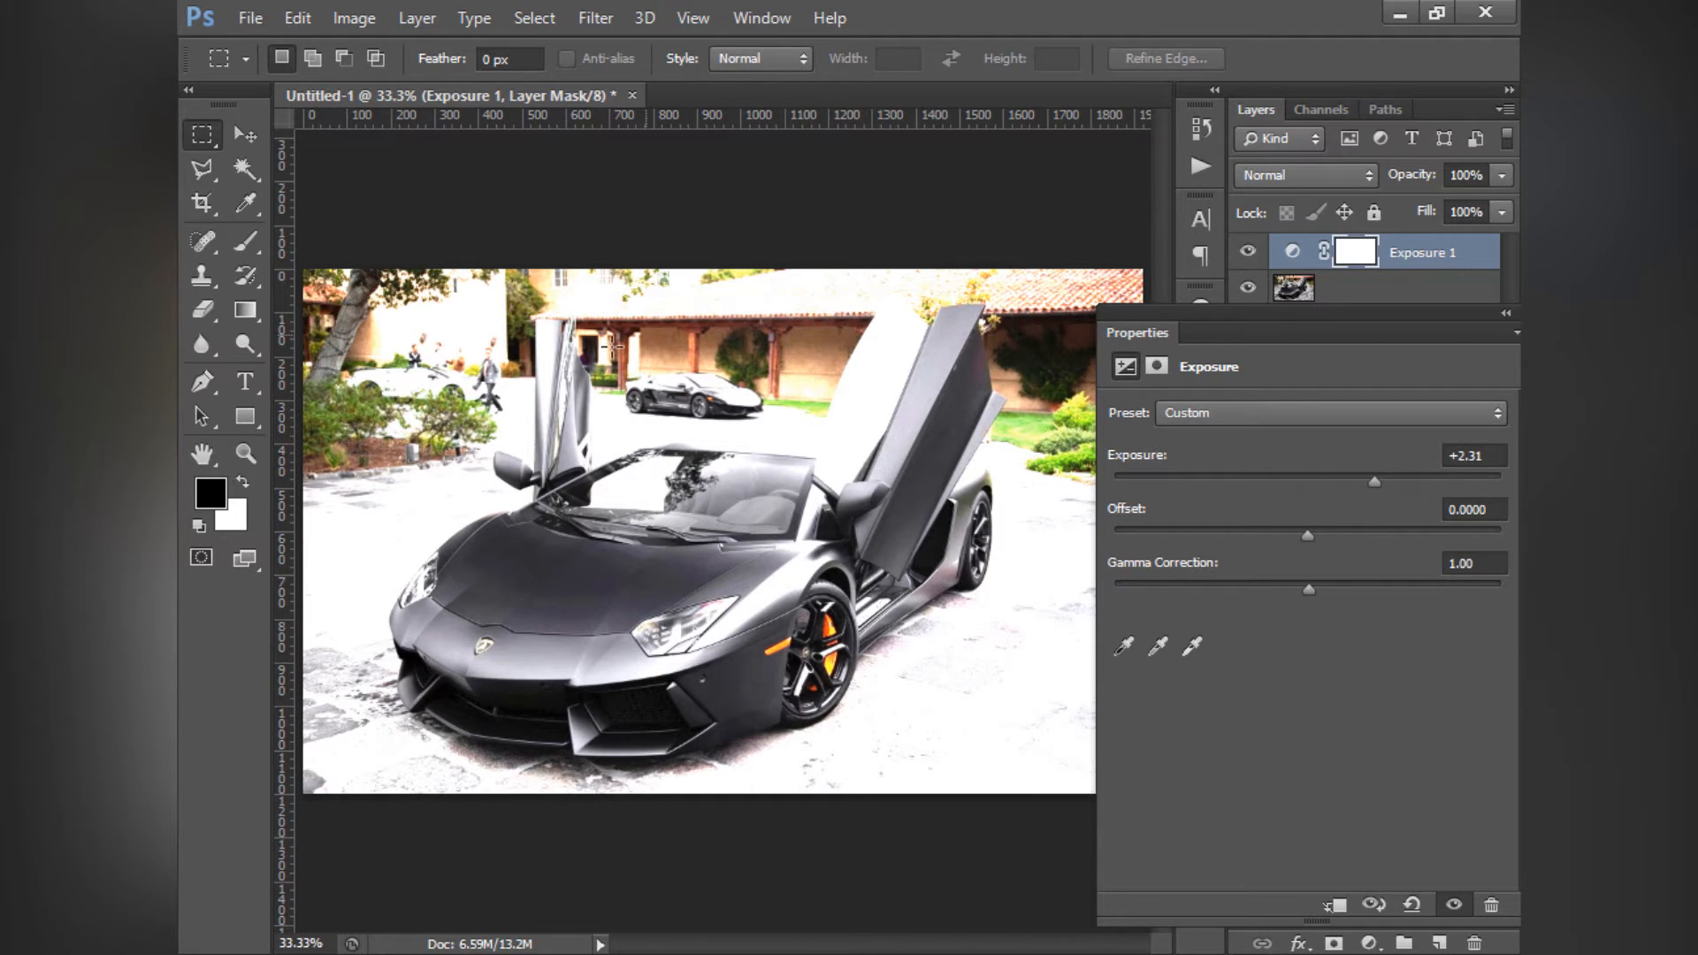
pyautogui.click(1493, 456)
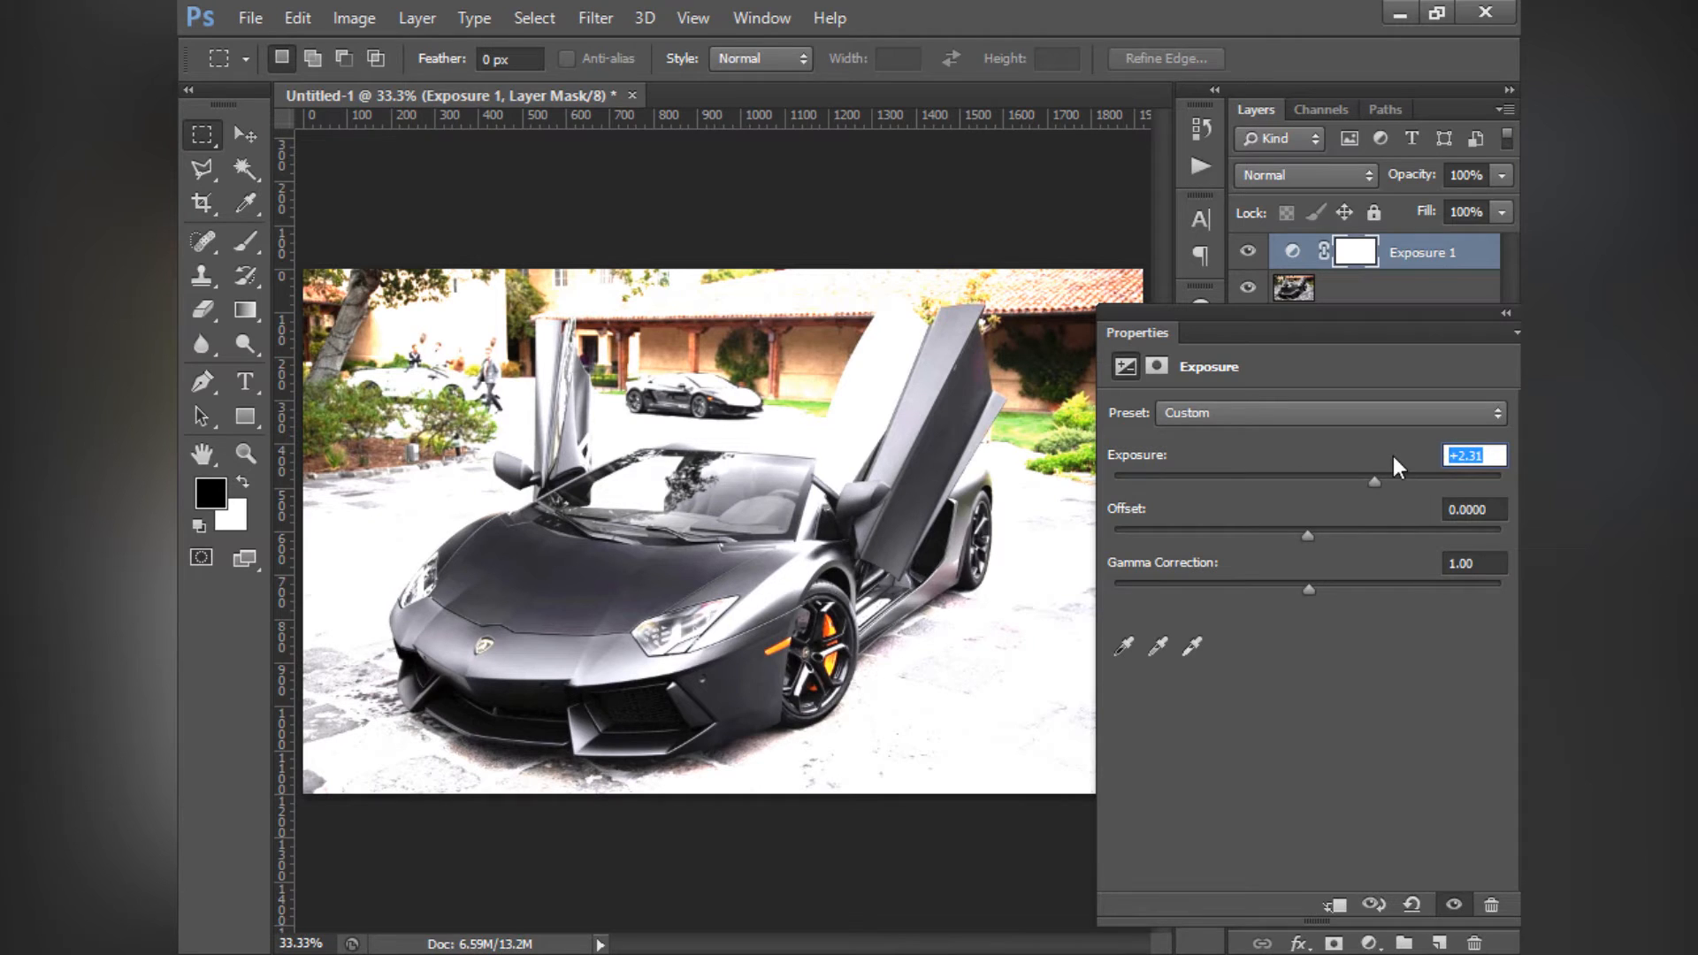
pyautogui.write('0')
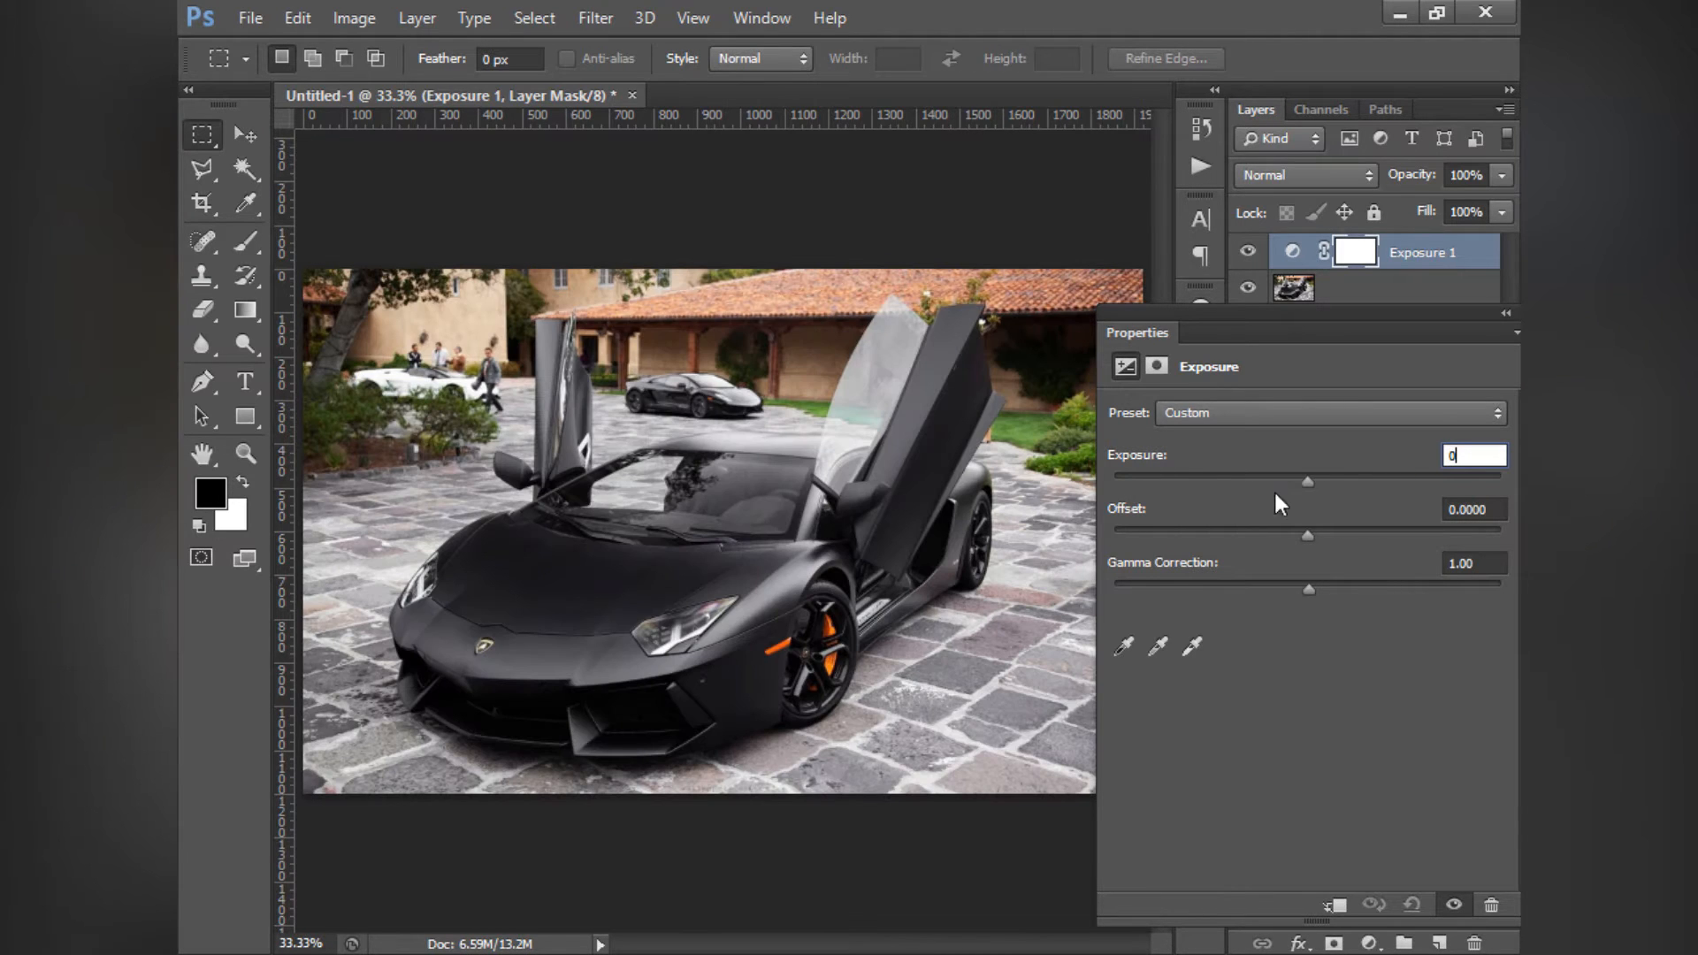
# - Try lowering the Exposure value below zero, and set it back to 0
pyautogui.moveTo(1308, 478); pyautogui.dragTo(1304, 476)
pyautogui.click(1472, 455)
pyautogui.write('0')
# - Try a positive Offset on the Exposure layer, and reset Offset to 0
pyautogui.moveTo(1309, 537)
pyautogui.mouseDown()
pyautogui.moveTo(1504, 542)
pyautogui.moveTo(1076, 531)
pyautogui.moveTo(1467, 560)
pyautogui.moveTo(1211, 558)
pyautogui.moveTo(1309, 568)
pyautogui.mouseUp()
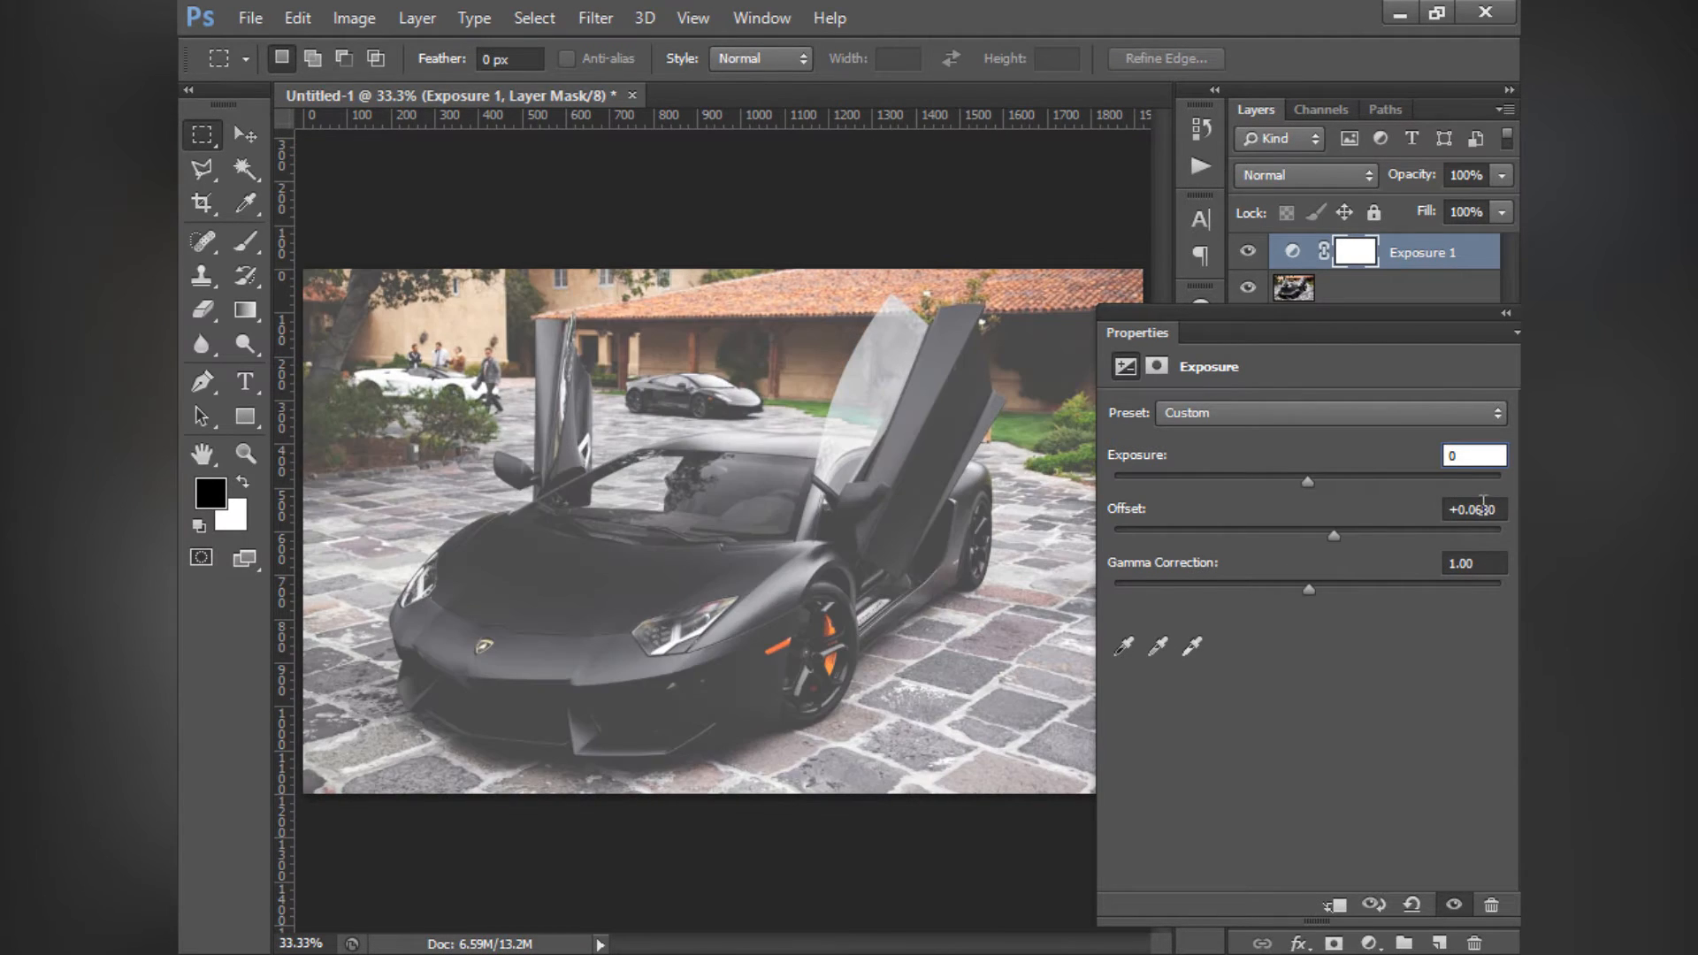
pyautogui.click(1484, 501)
pyautogui.write('0')
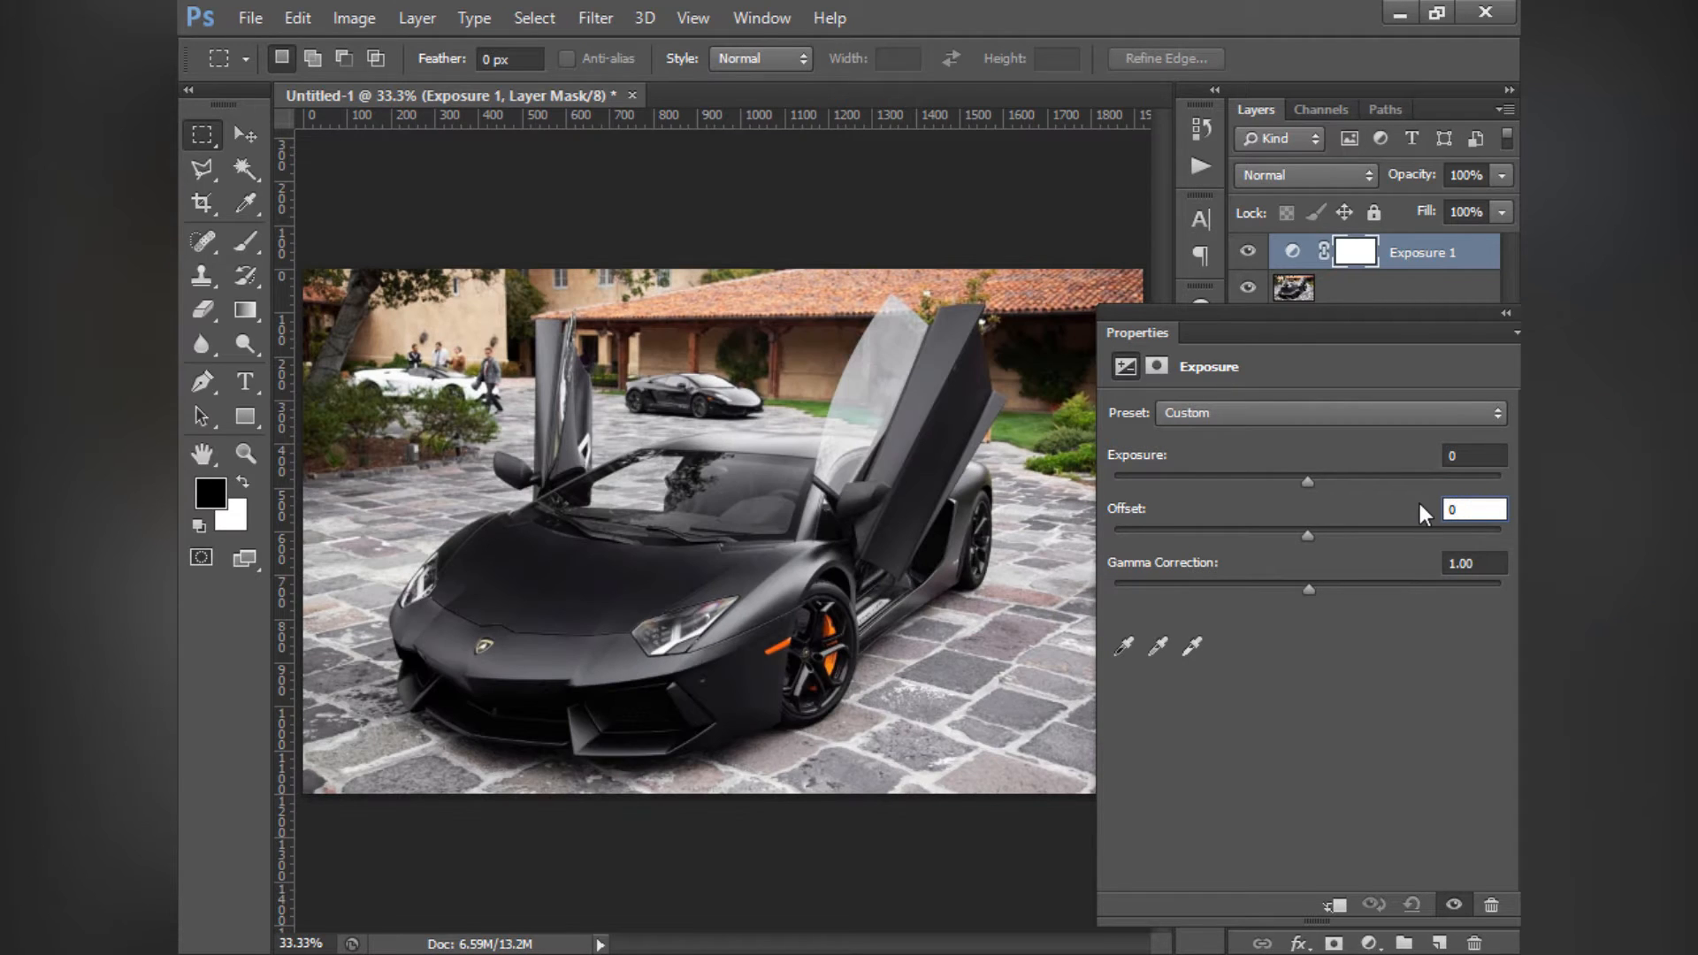
# - Try the Gamma Correction on the Exposure layer, and return it to 1.00
pyautogui.moveTo(1309, 591)
pyautogui.mouseDown()
pyautogui.moveTo(1494, 609)
pyautogui.moveTo(1095, 611)
pyautogui.moveTo(1311, 625)
pyautogui.mouseUp()
pyautogui.moveTo(1302, 580)
pyautogui.mouseDown()
pyautogui.moveTo(1336, 591)
pyautogui.moveTo(1282, 584)
pyautogui.moveTo(1310, 588)
pyautogui.mouseUp()
pyautogui.press('Tab')
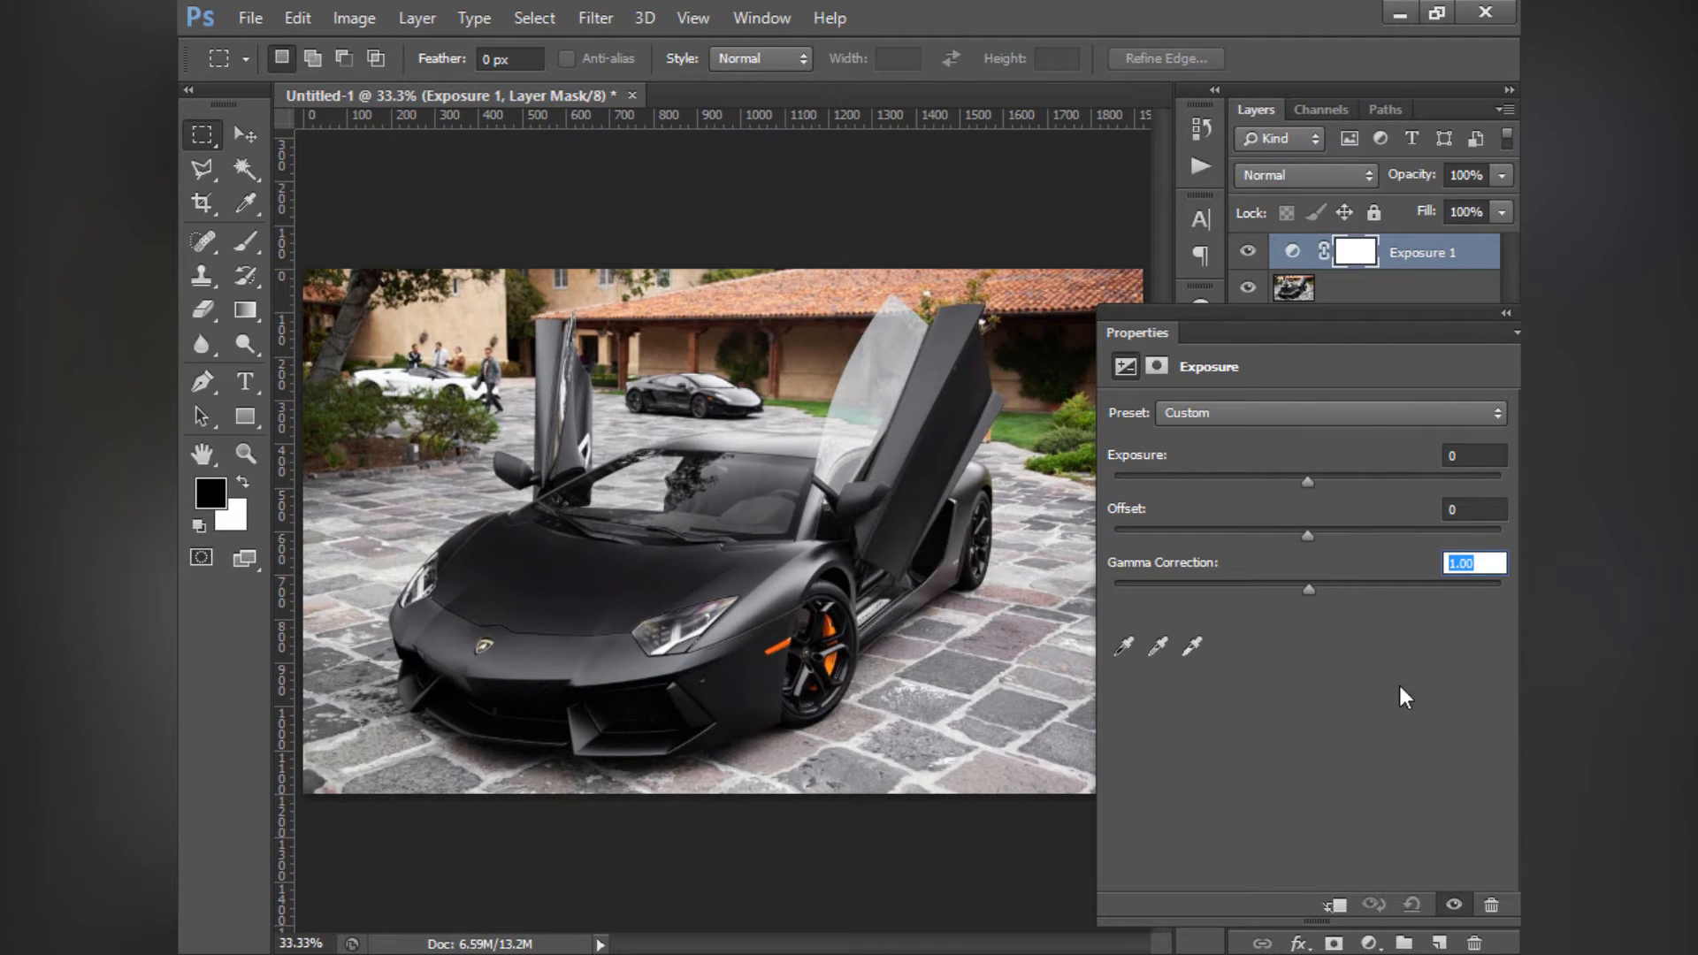
# - Reposition the Exposure settings, try a slightly higher Exposure value, and reset Exposure to 0
pyautogui.moveTo(1443, 314); pyautogui.dragTo(1401, 309)
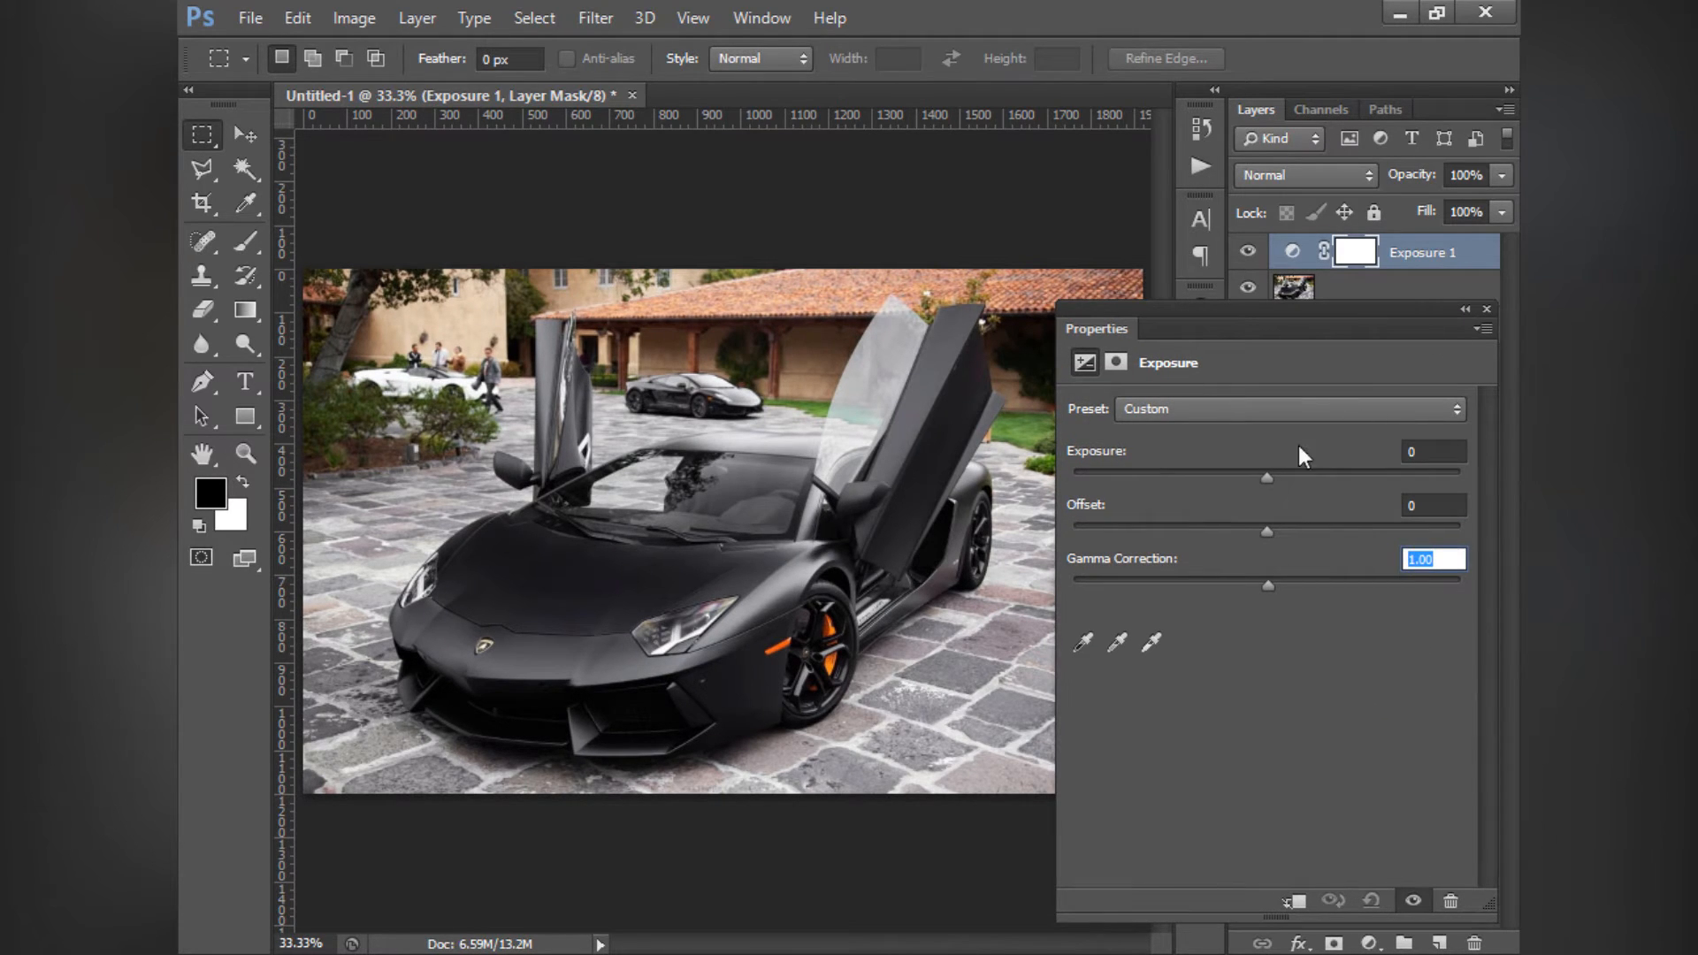
pyautogui.moveTo(1267, 479); pyautogui.dragTo(1277, 479)
pyautogui.click(1462, 458)
pyautogui.write('0')
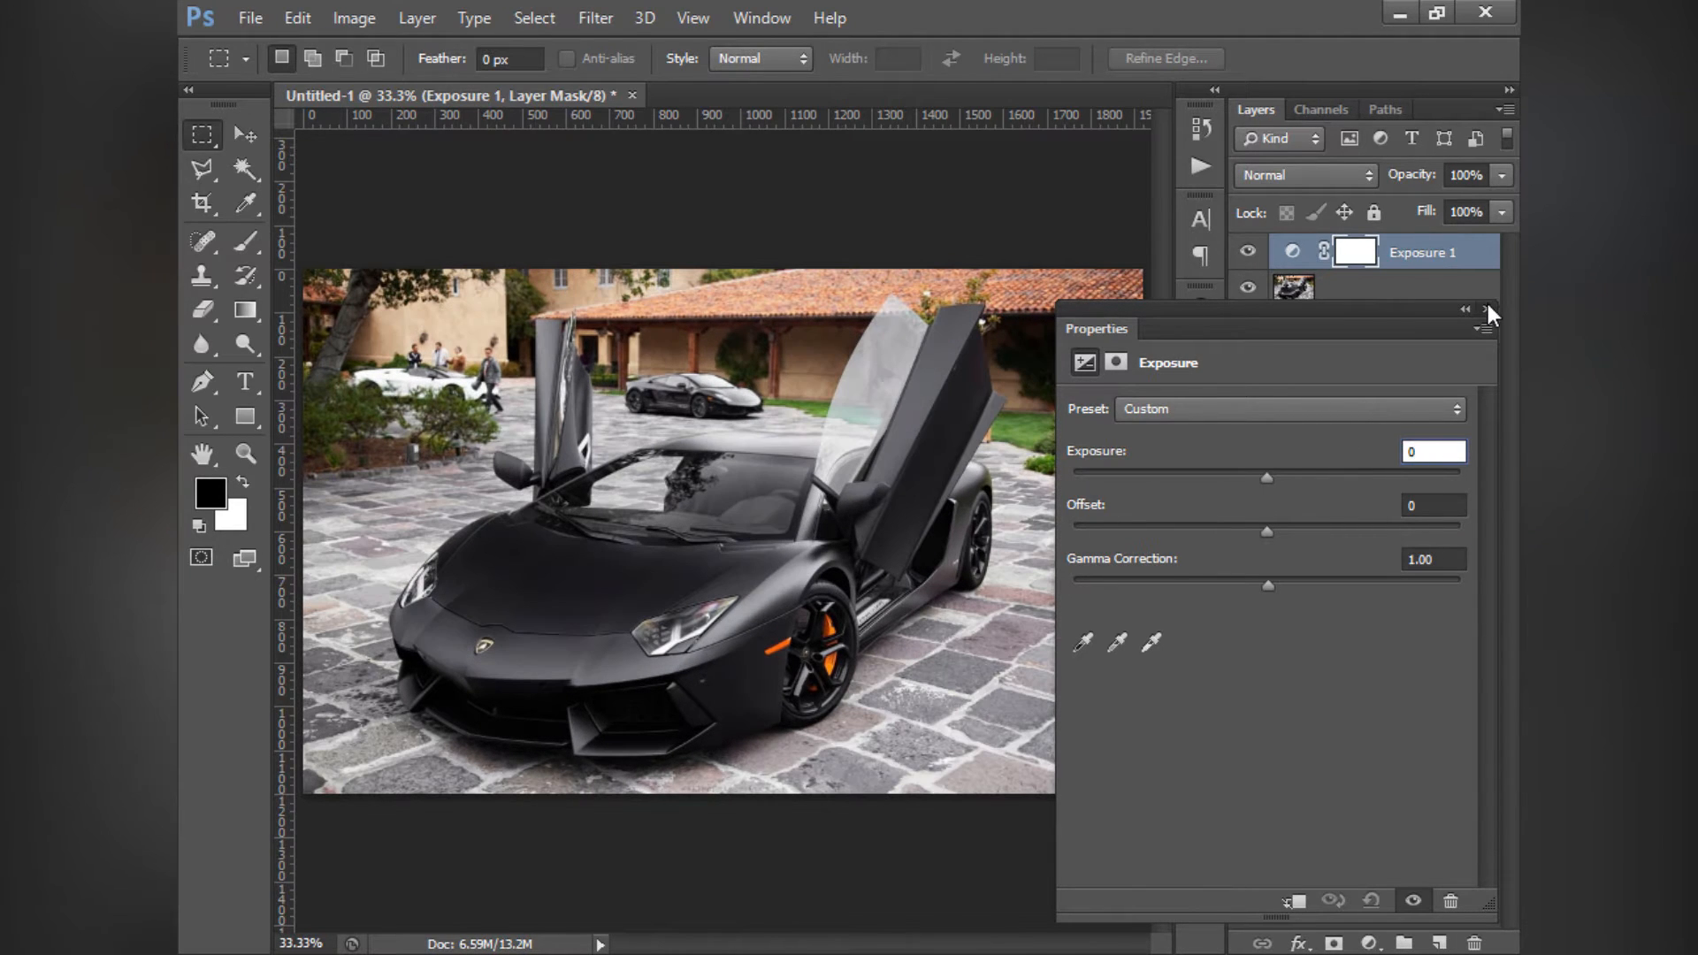
# - Delete the Exposure layer and add a Vibrance adjustment layer above the car photo
pyautogui.click(1487, 308)
pyautogui.press('Delete')
pyautogui.click(1199, 311)
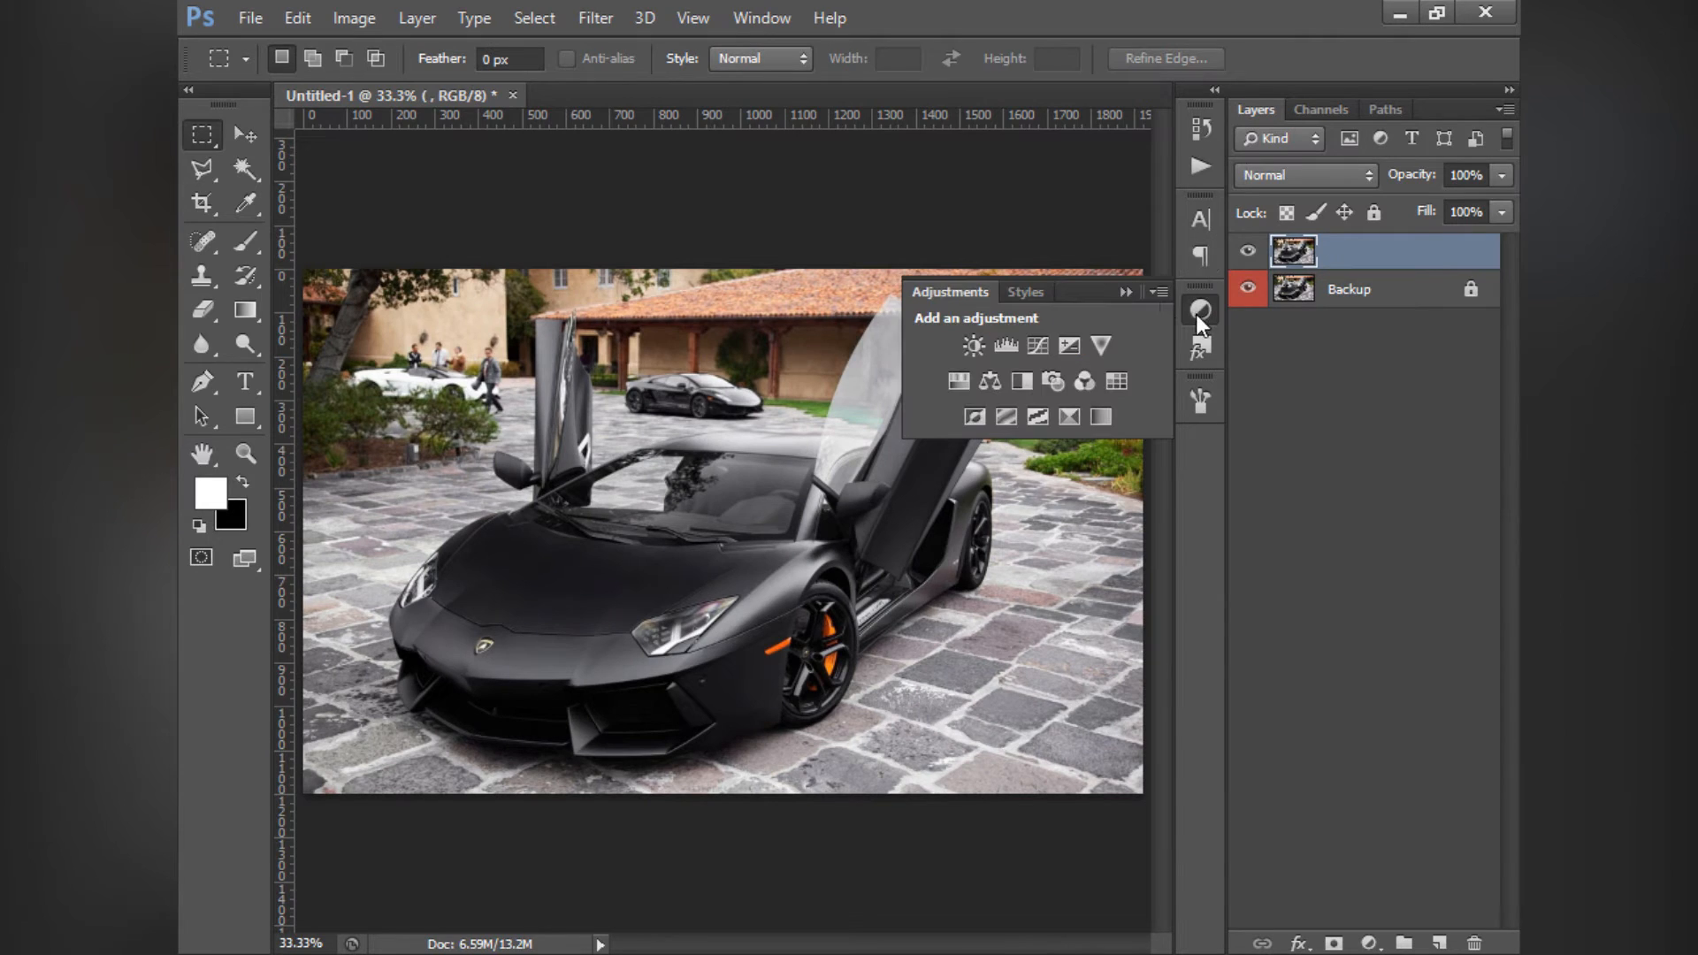
pyautogui.click(1101, 347)
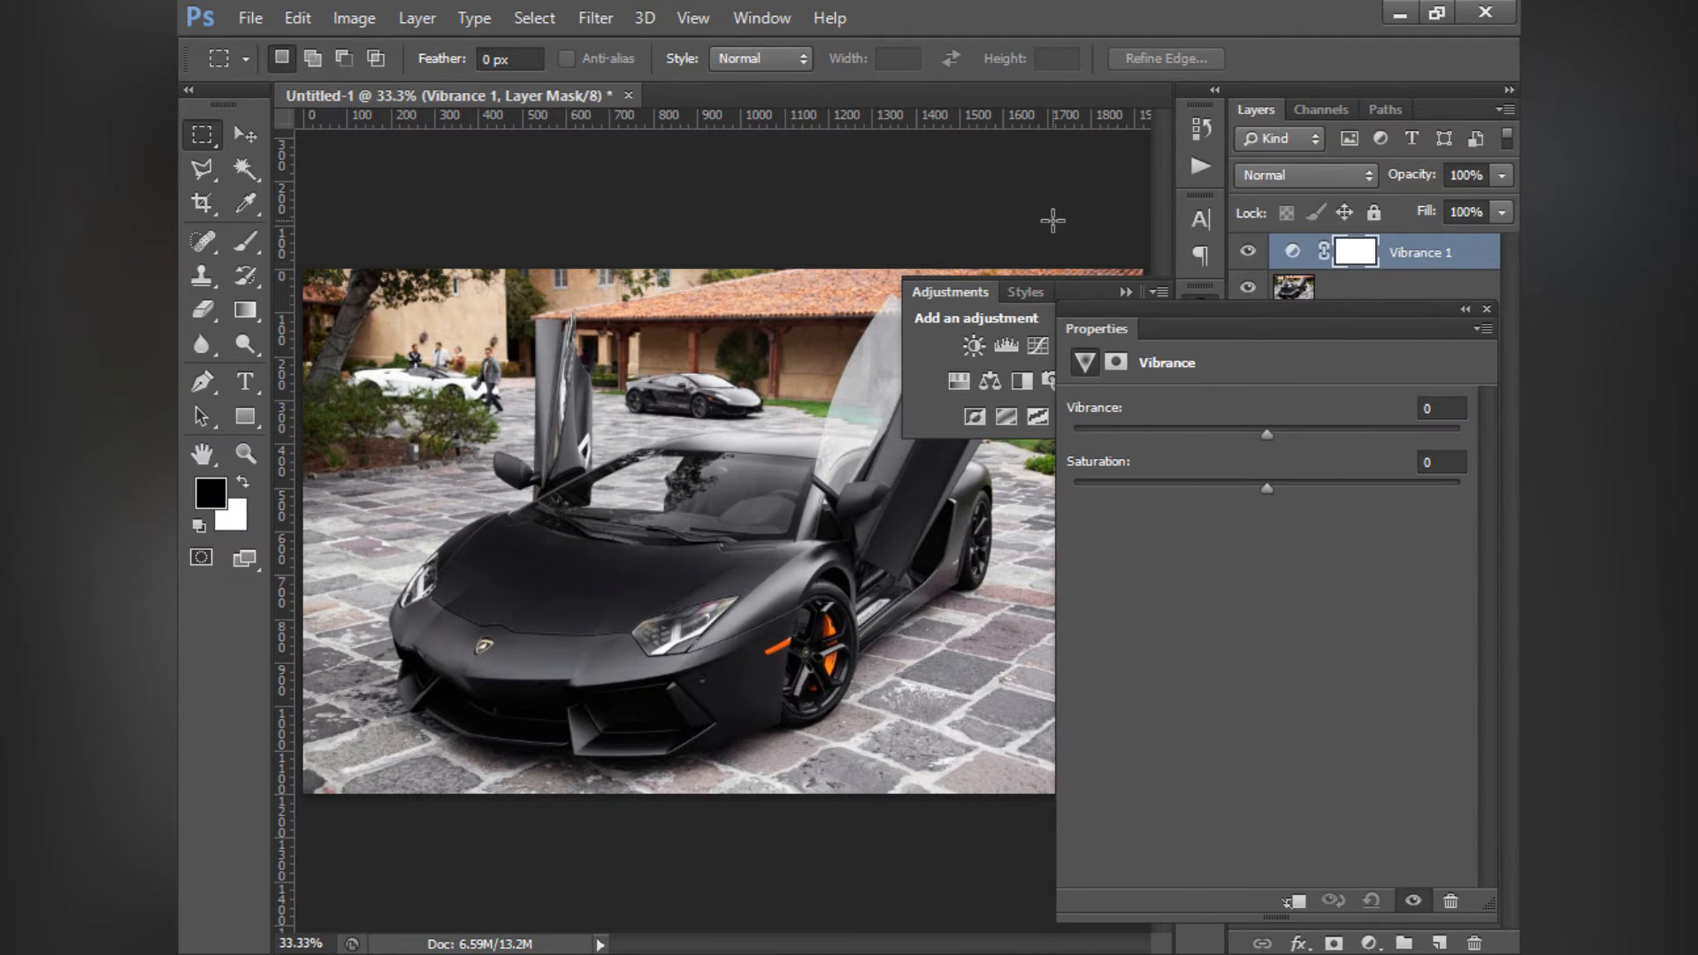
pyautogui.click(1118, 292)
# - Try Saturation at +100 twice on the Vibrance layer, resetting it to 0 each time
pyautogui.moveTo(1270, 491); pyautogui.dragTo(1503, 492)
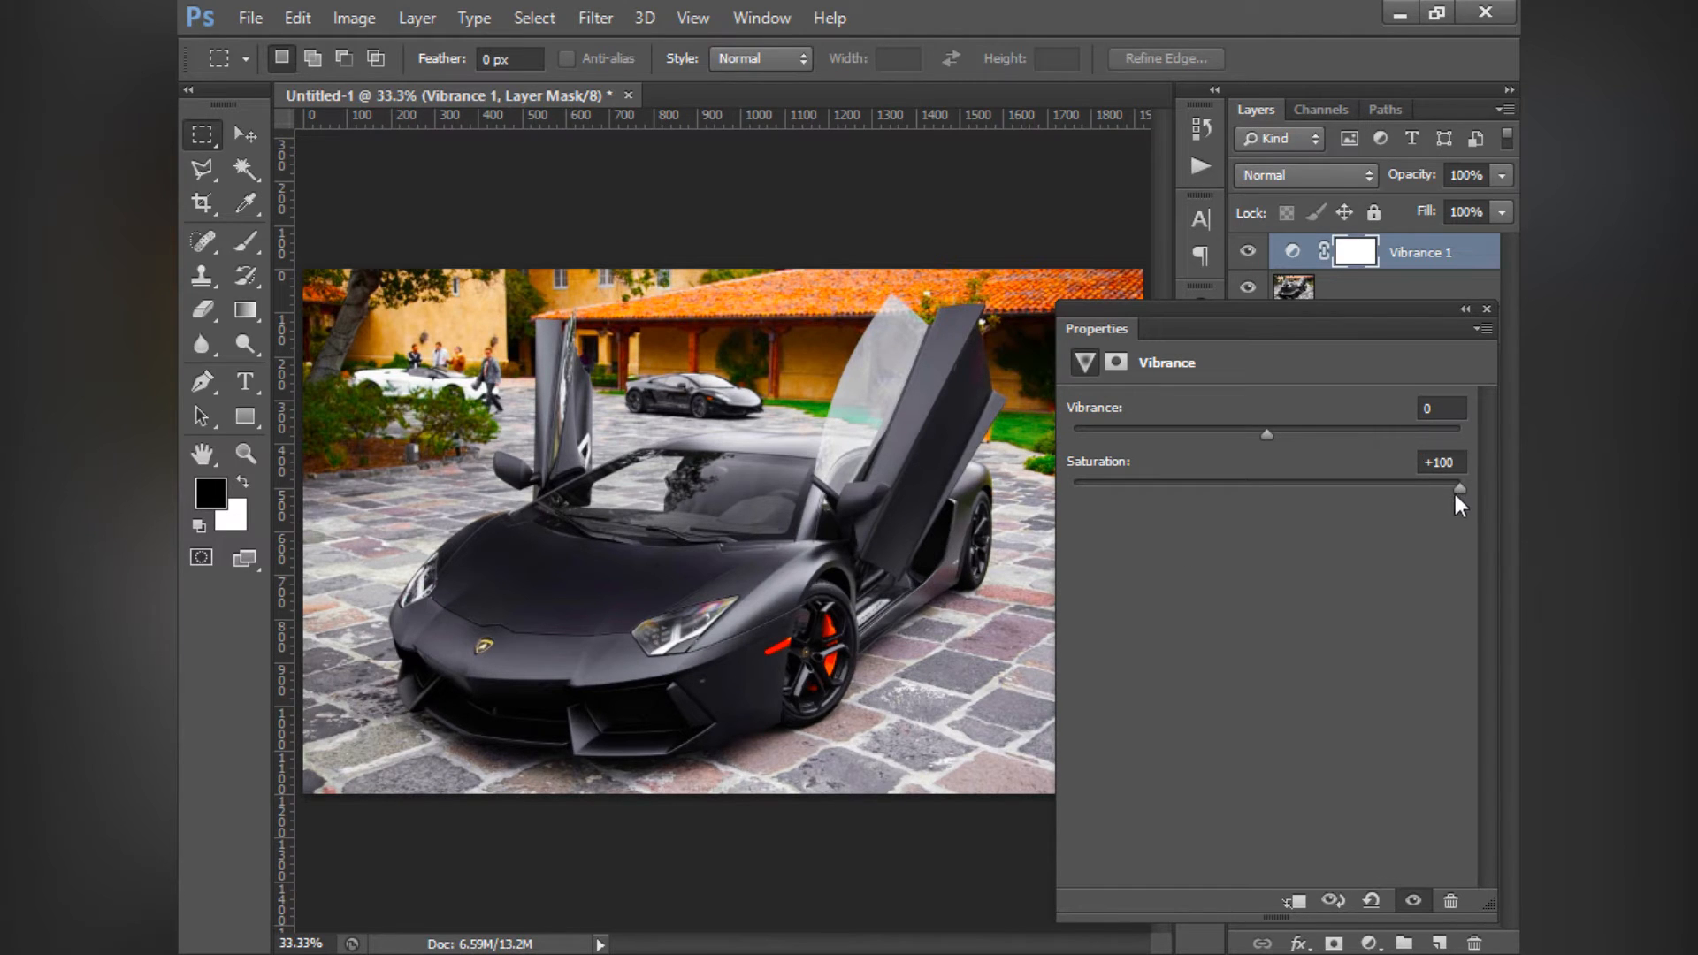
pyautogui.moveTo(1243, 501); pyautogui.dragTo(1482, 509)
pyautogui.click(1440, 462)
pyautogui.click(1458, 465)
pyautogui.click(1263, 483)
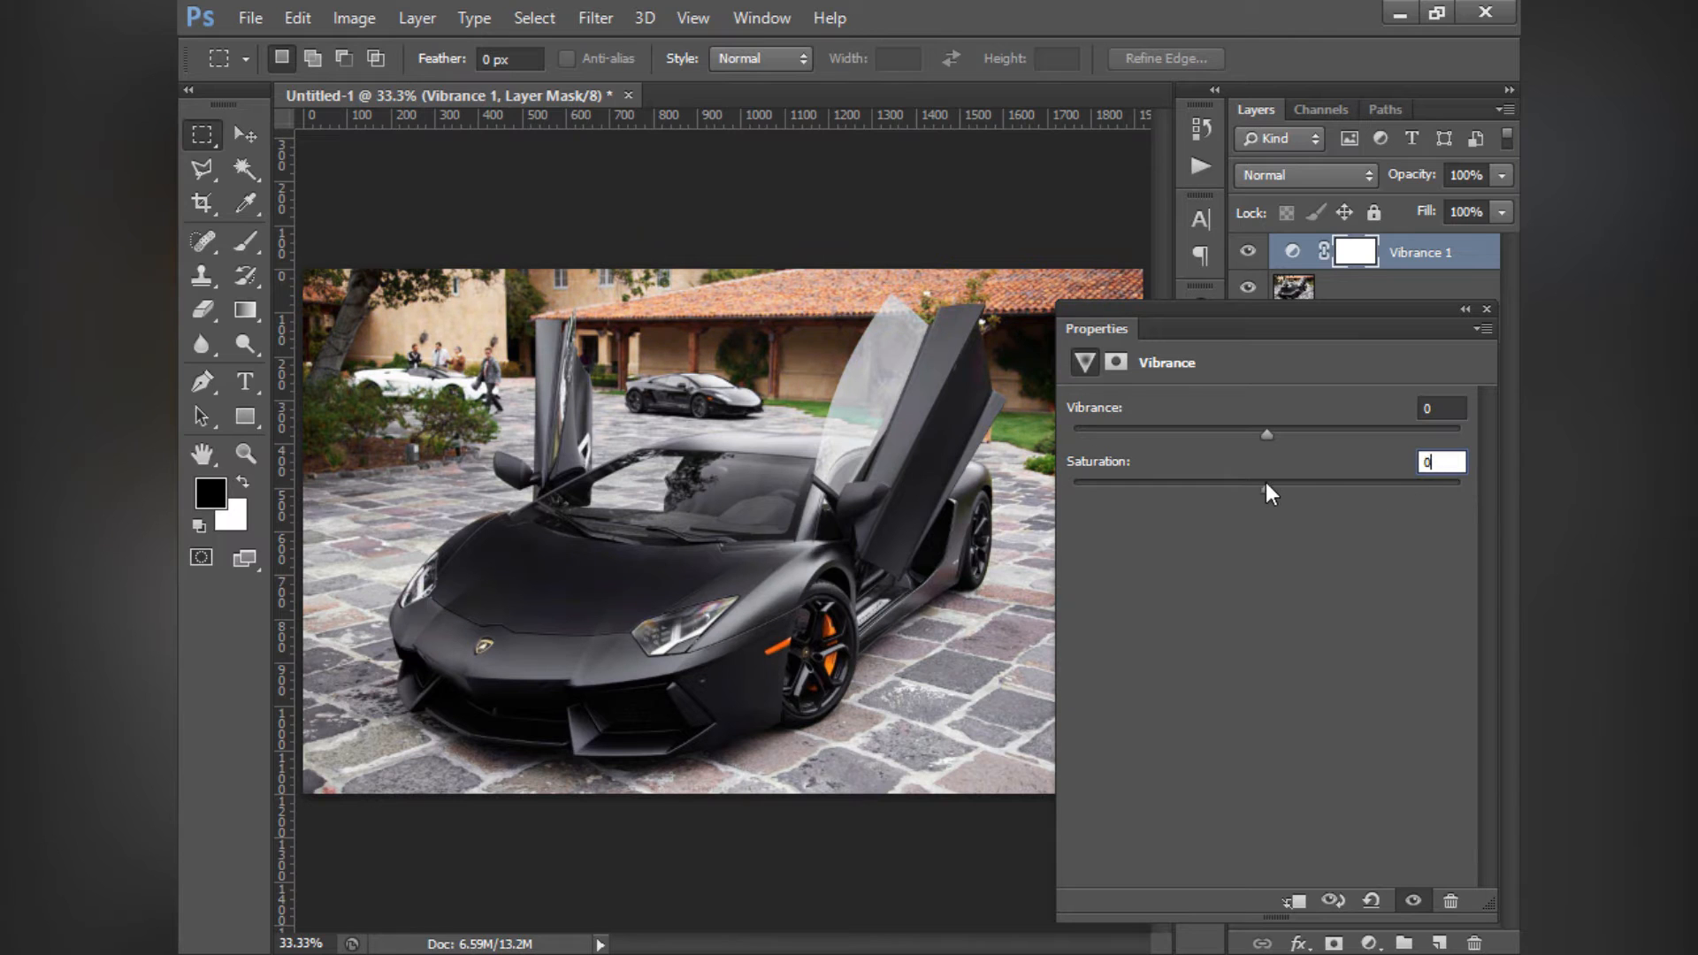
pyautogui.moveTo(1463, 469); pyautogui.dragTo(1488, 465)
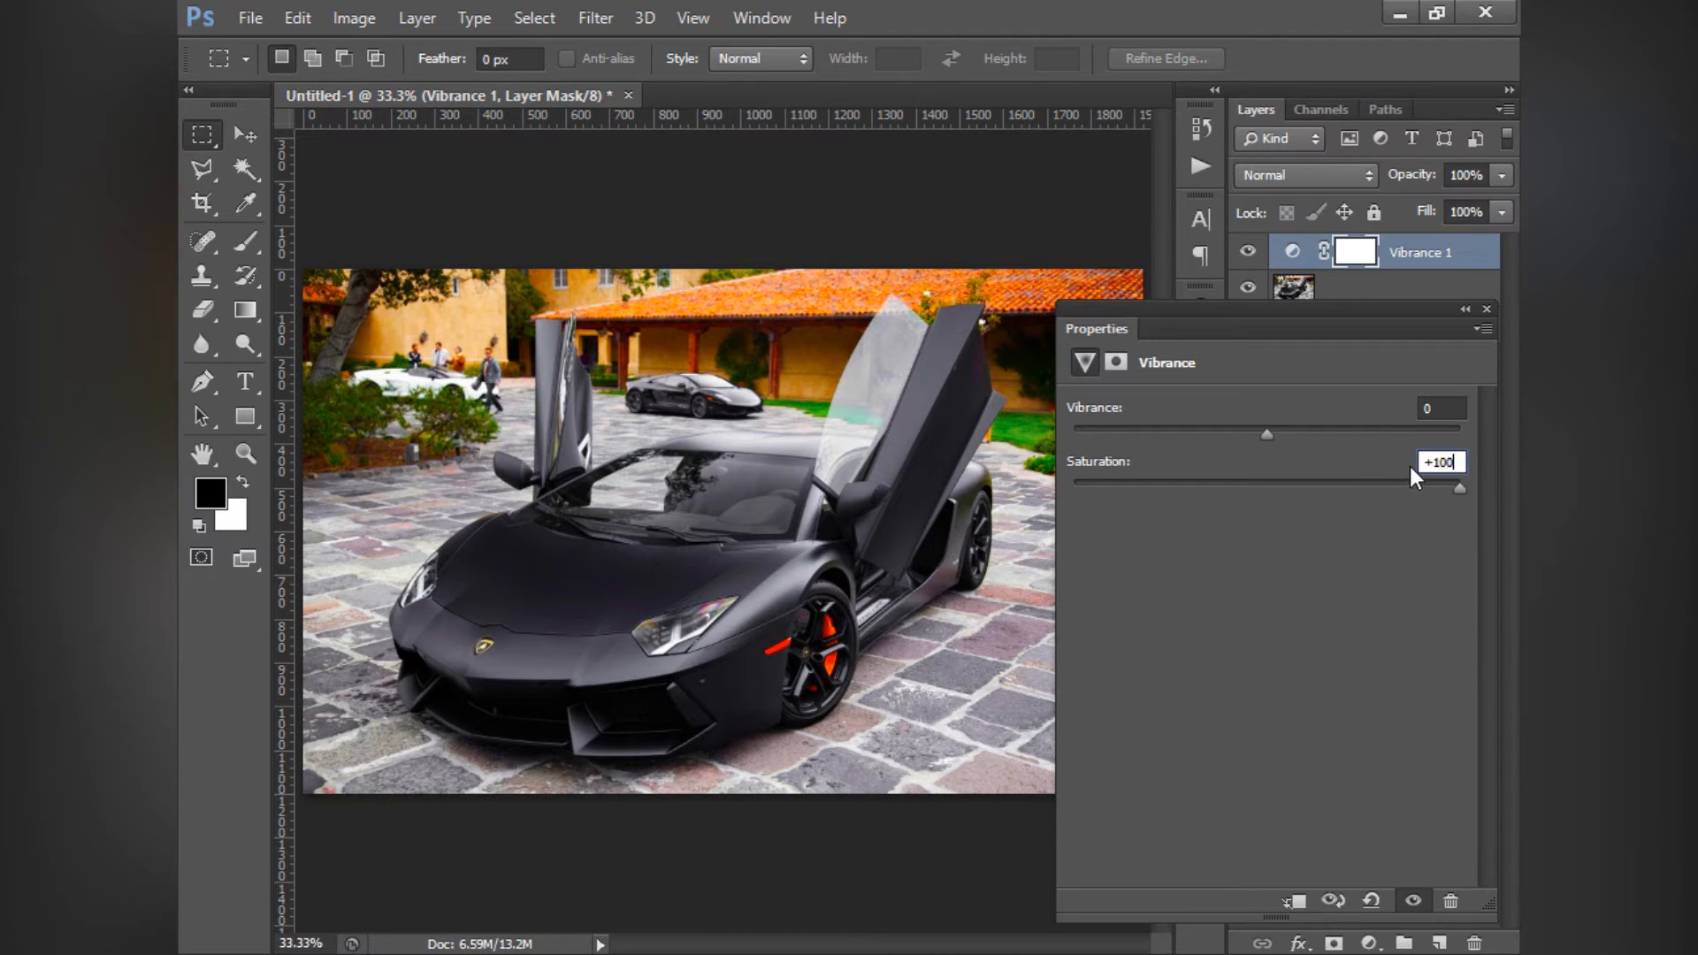
pyautogui.moveTo(1463, 465); pyautogui.dragTo(1380, 456)
pyautogui.write('0')
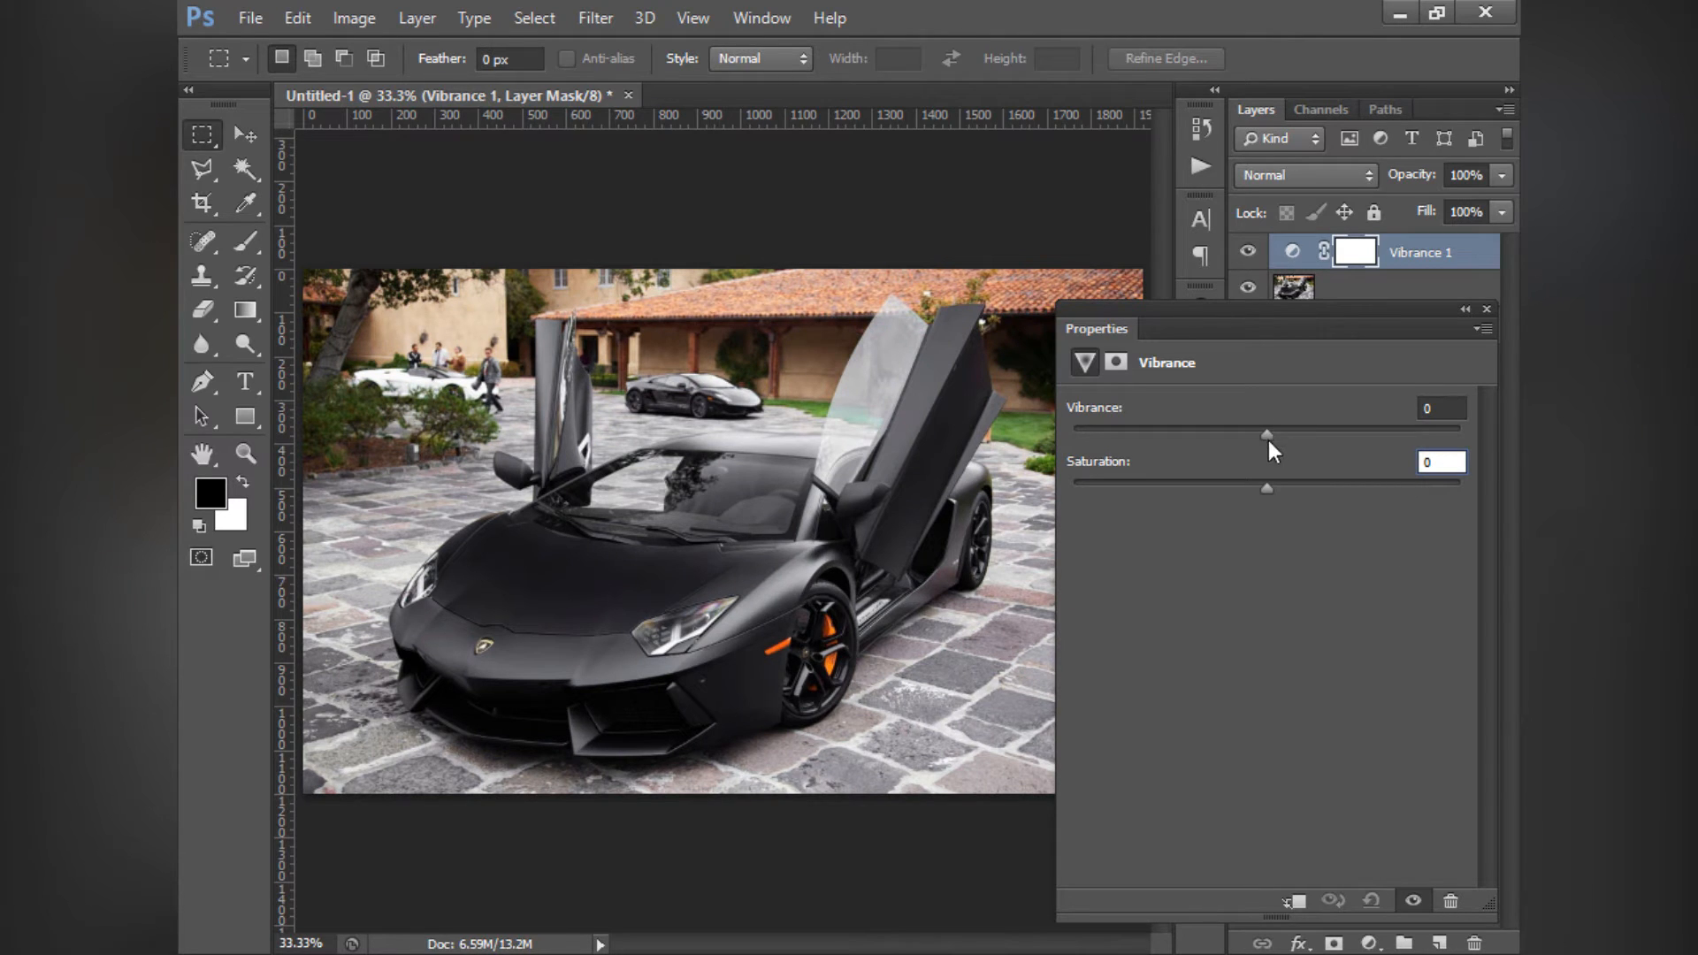
# - Try Vibrance values including +100 and +24 on the Vibrance layer, and reset Vibrance to 0
pyautogui.moveTo(1266, 435); pyautogui.dragTo(1460, 436)
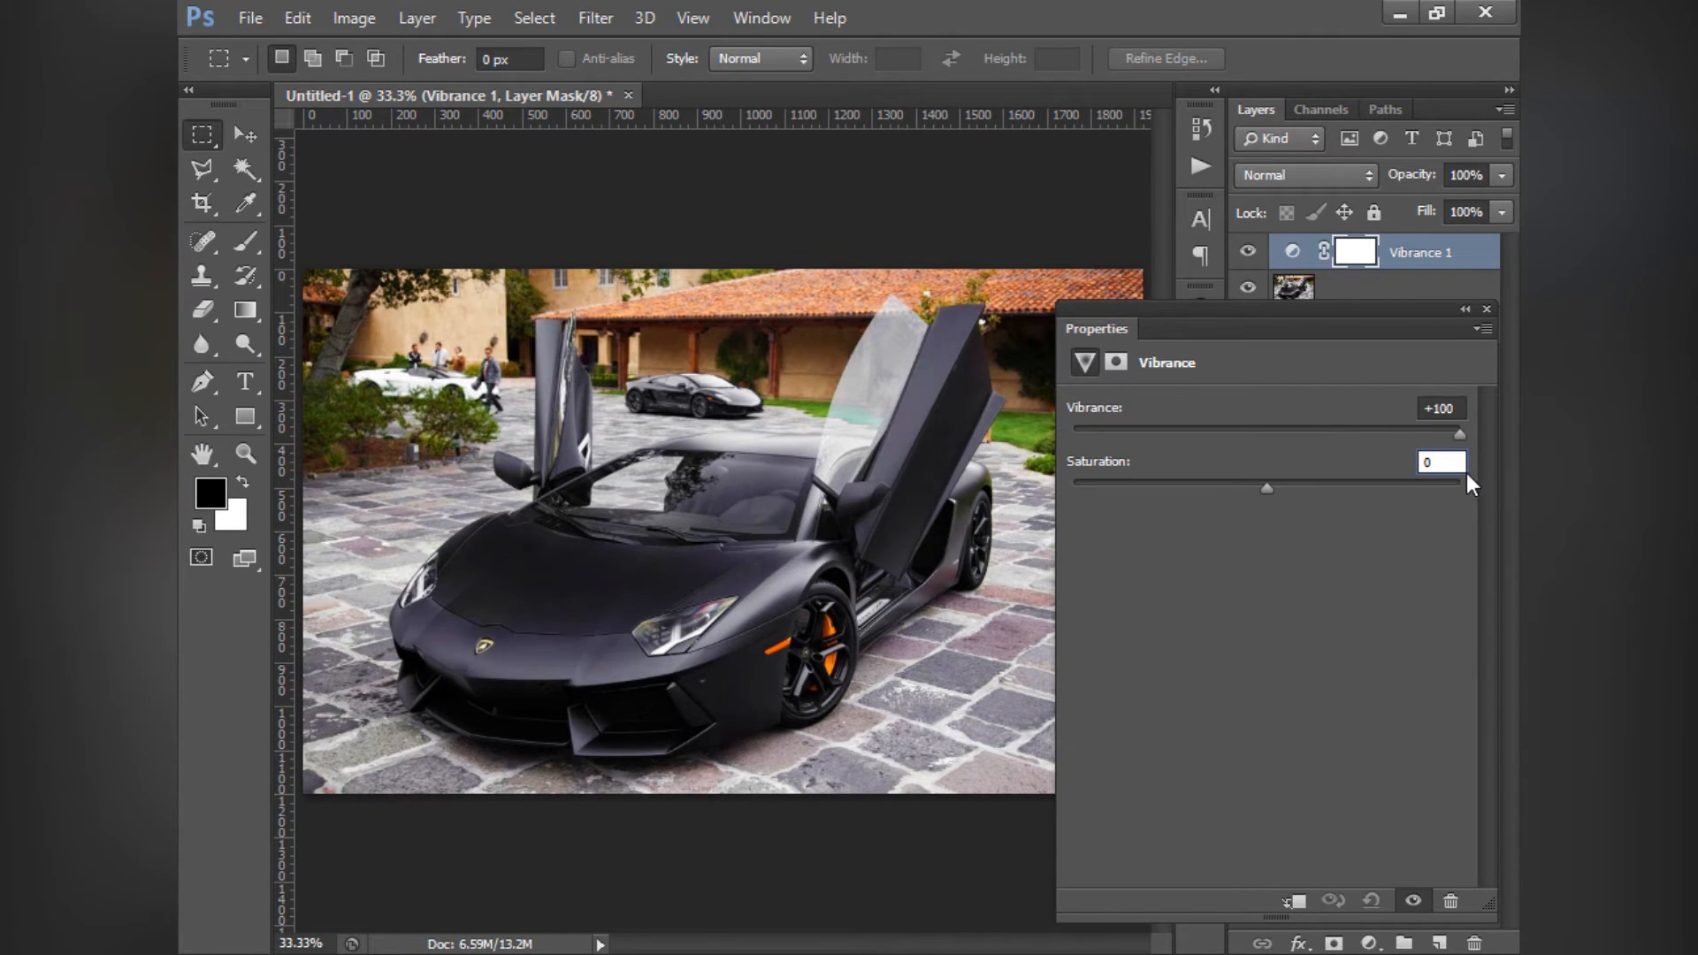
pyautogui.moveTo(1466, 474); pyautogui.dragTo(1267, 497)
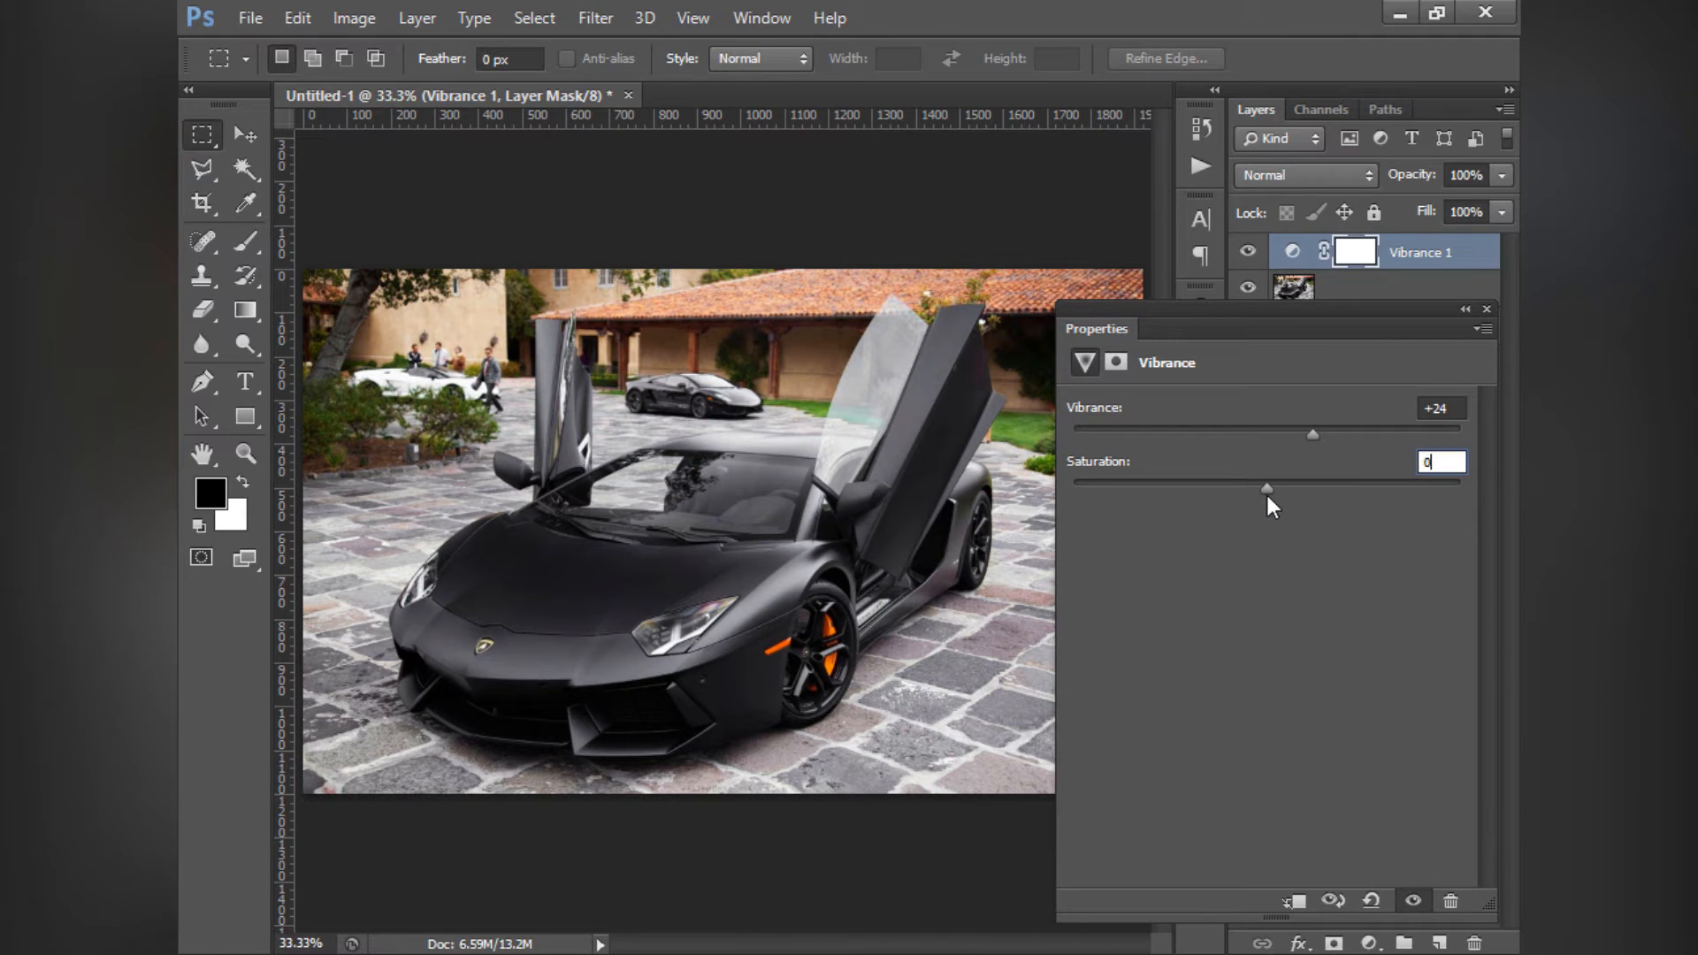
pyautogui.moveTo(1302, 434); pyautogui.dragTo(1499, 444)
pyautogui.moveTo(1275, 438)
pyautogui.mouseDown()
pyautogui.moveTo(1404, 444)
pyautogui.moveTo(1245, 442)
pyautogui.moveTo(1288, 445)
pyautogui.moveTo(1268, 443)
pyautogui.mouseUp()
pyautogui.click(1442, 408)
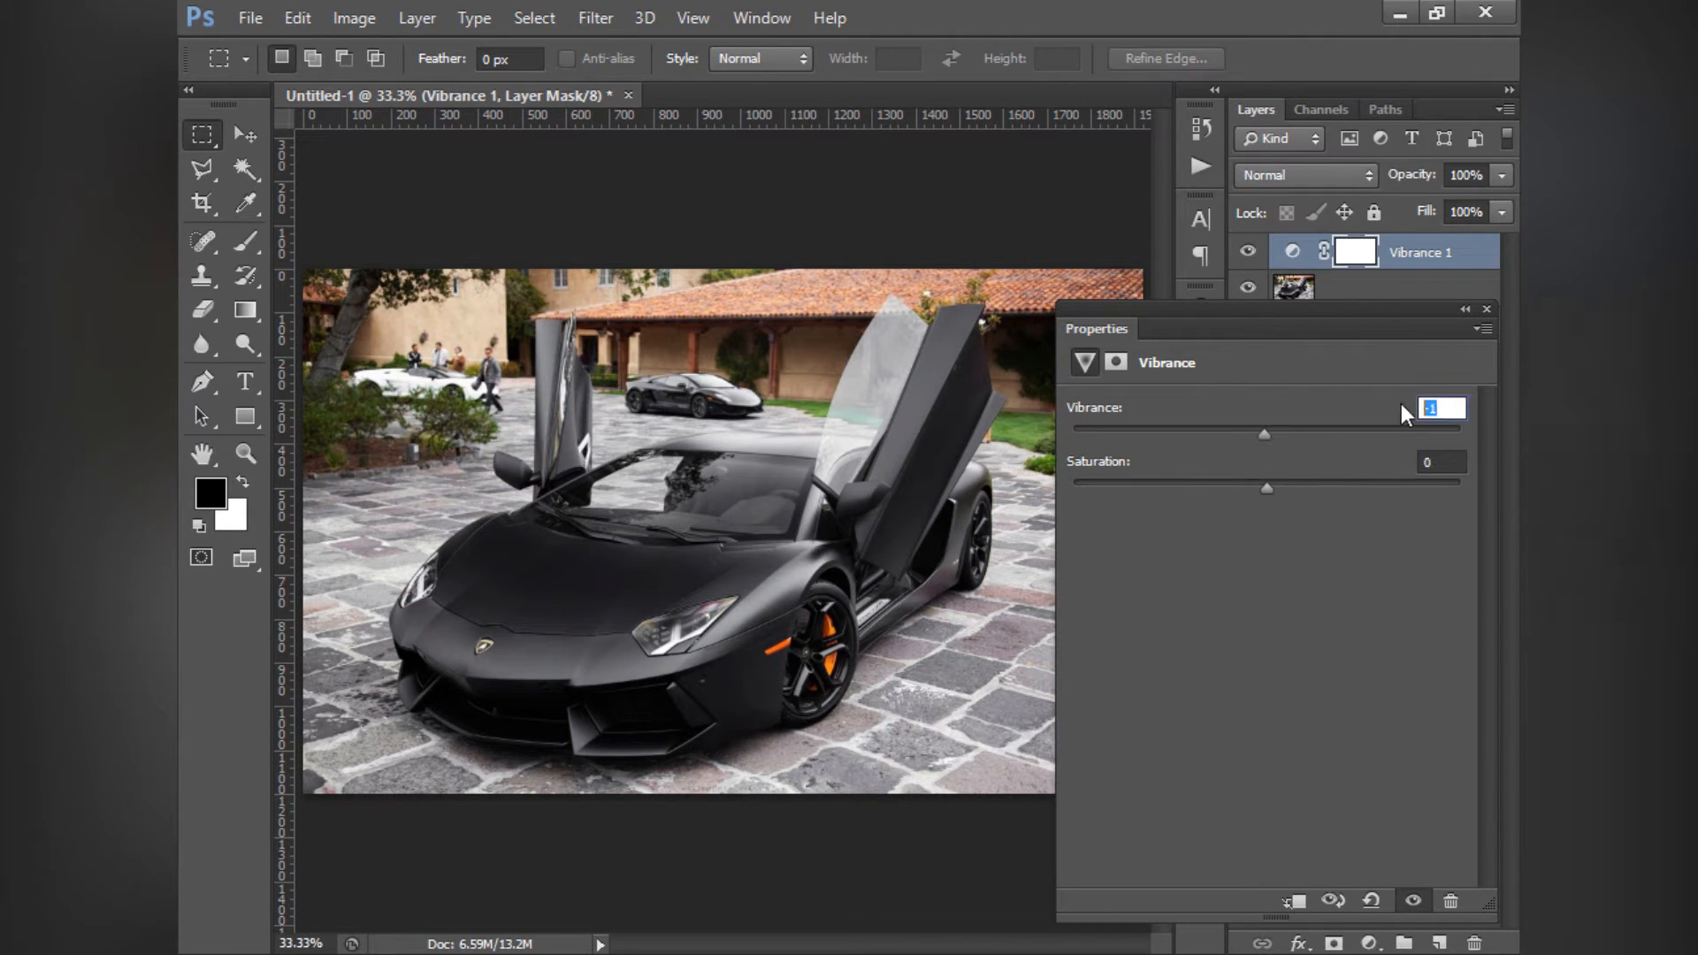
pyautogui.write('0')
# - Delete the Vibrance layer and add a Hue/Saturation adjustment layer above the car photo
pyautogui.click(1486, 311)
pyautogui.click(1430, 256)
pyautogui.press('Delete')
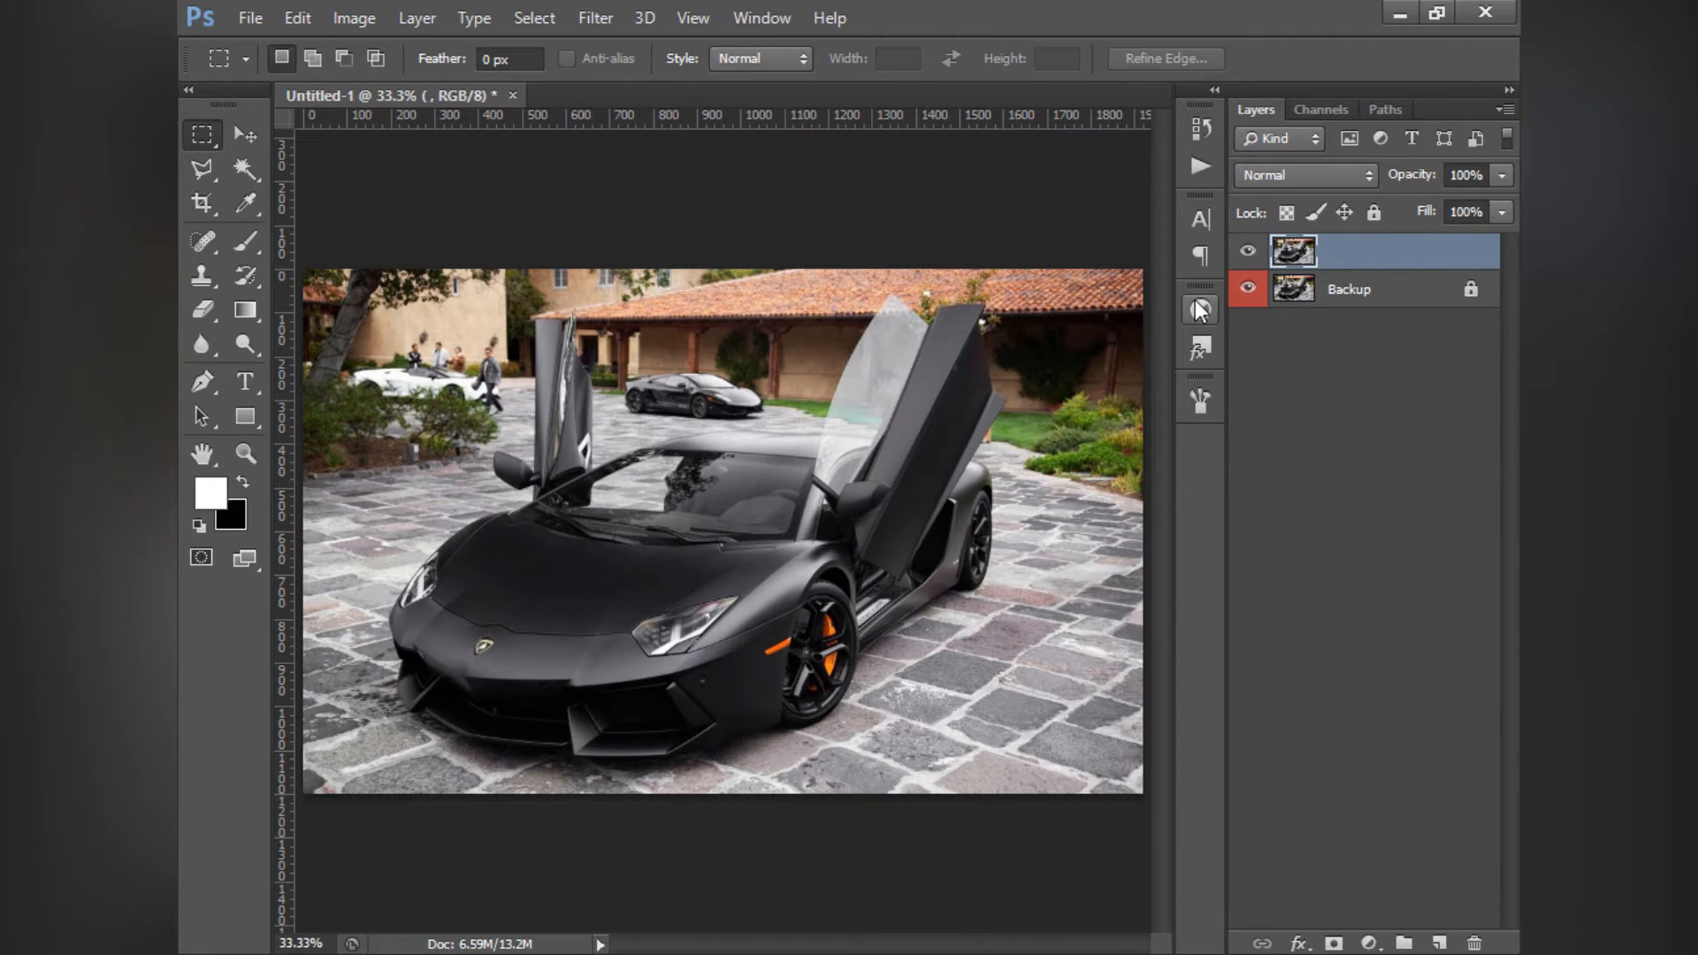
pyautogui.click(1199, 307)
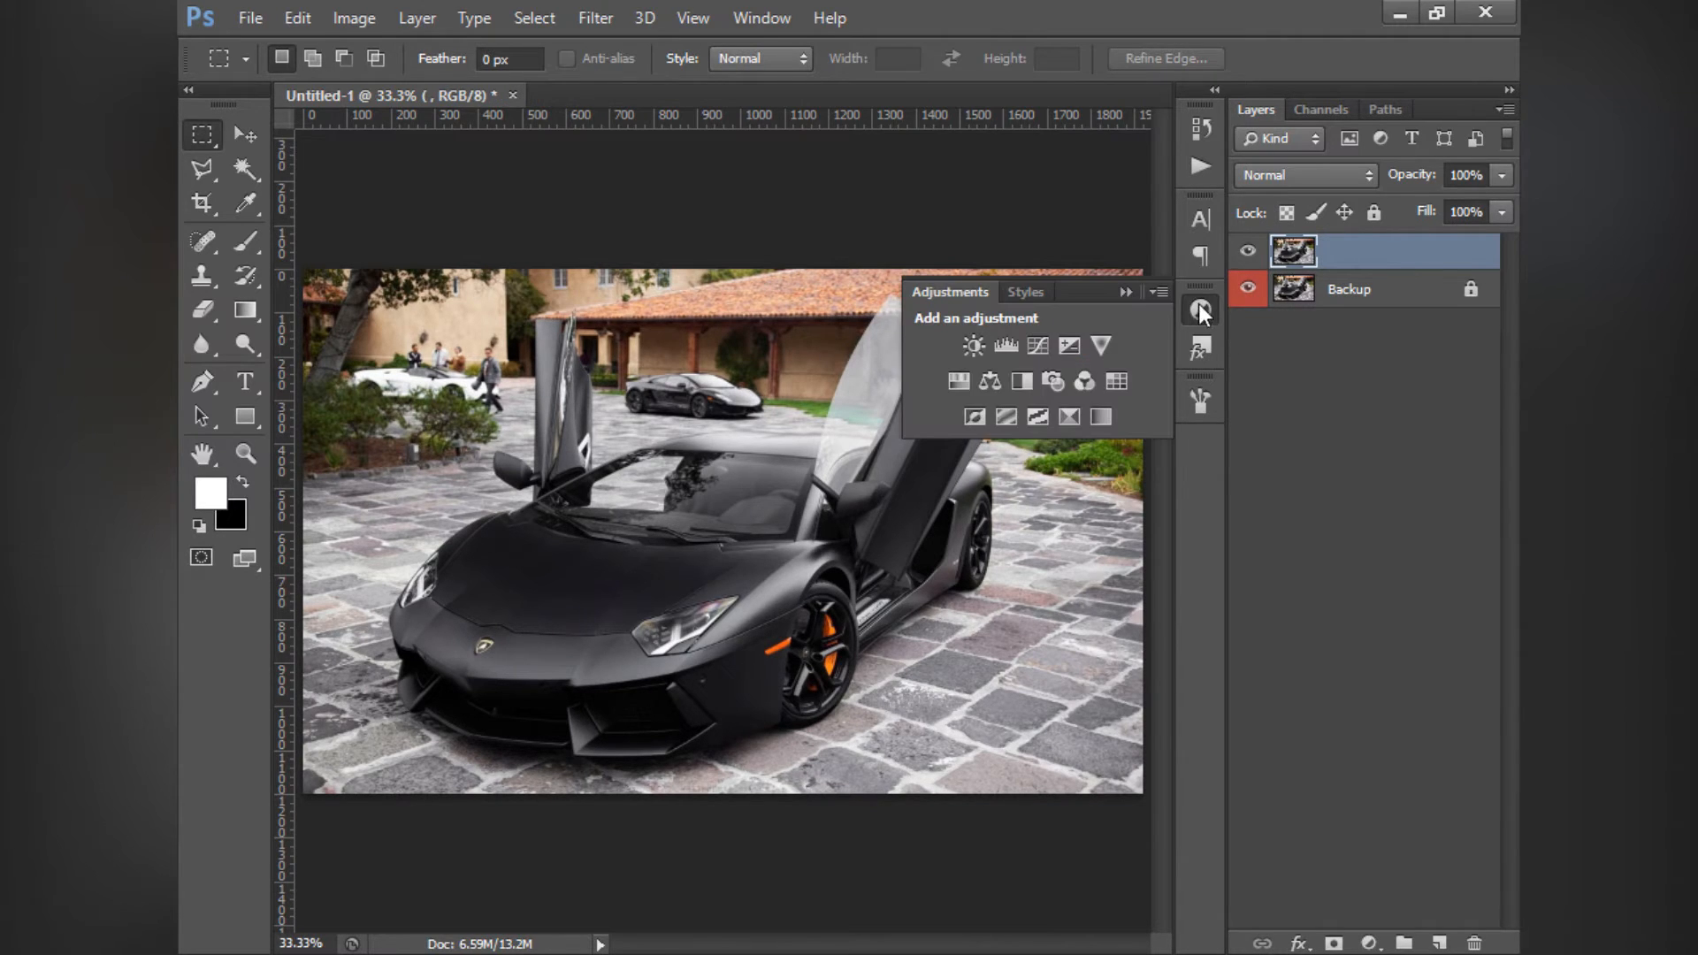
pyautogui.click(959, 380)
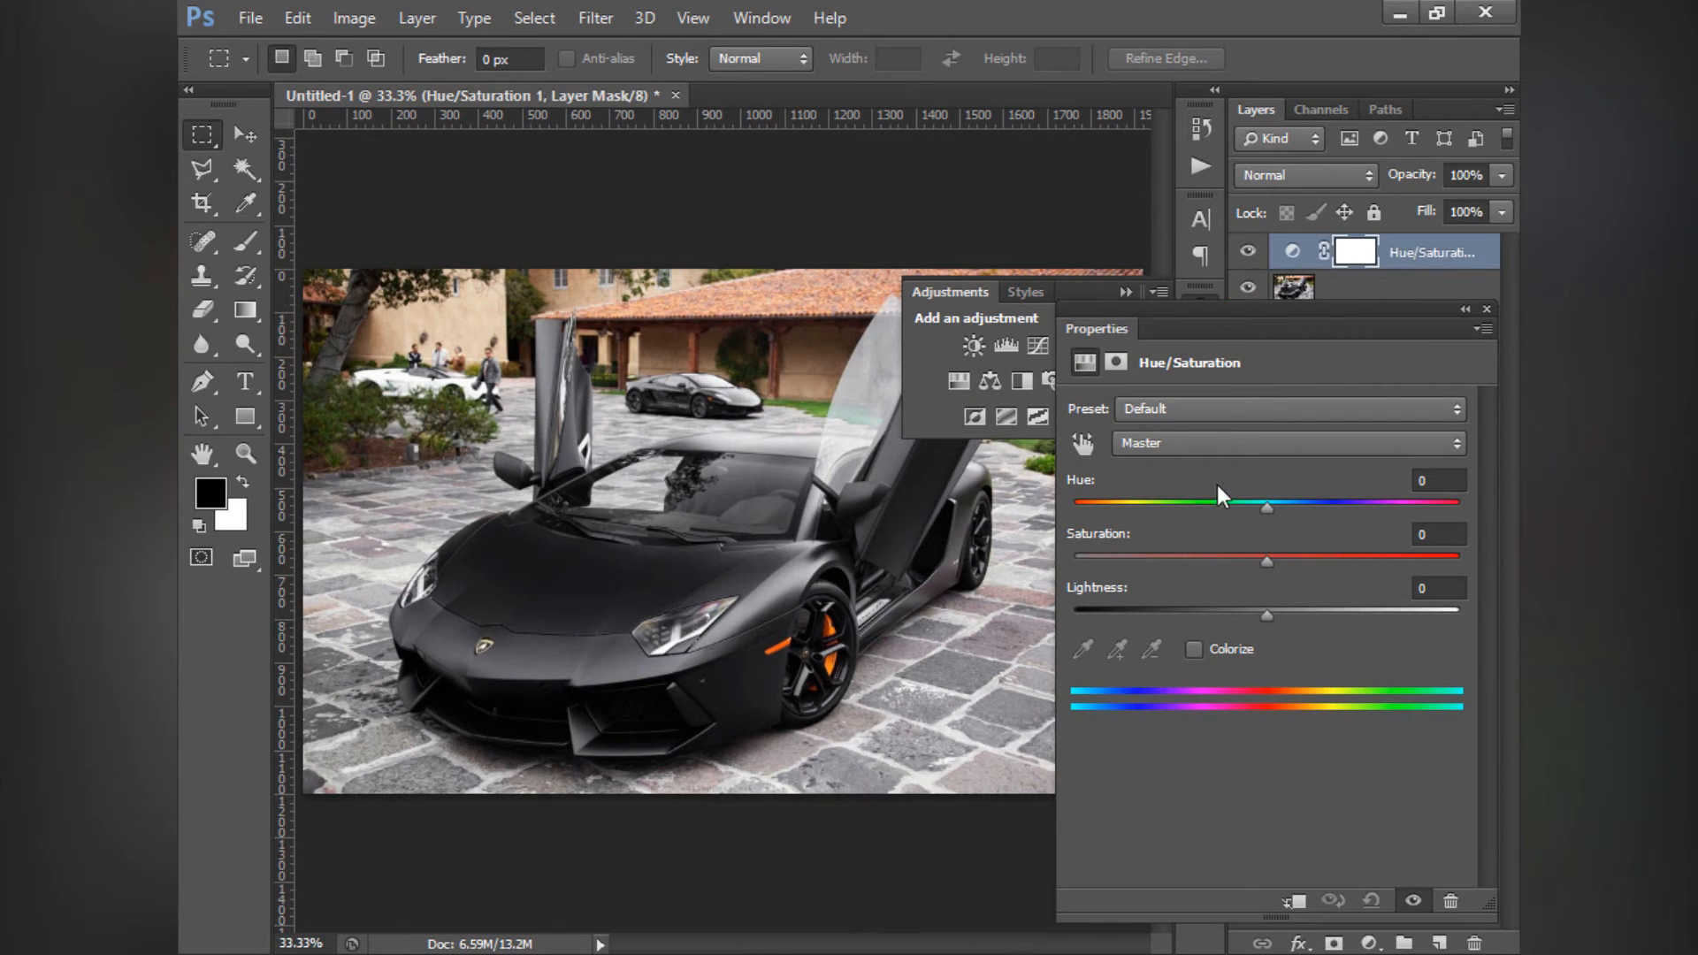
pyautogui.click(1126, 292)
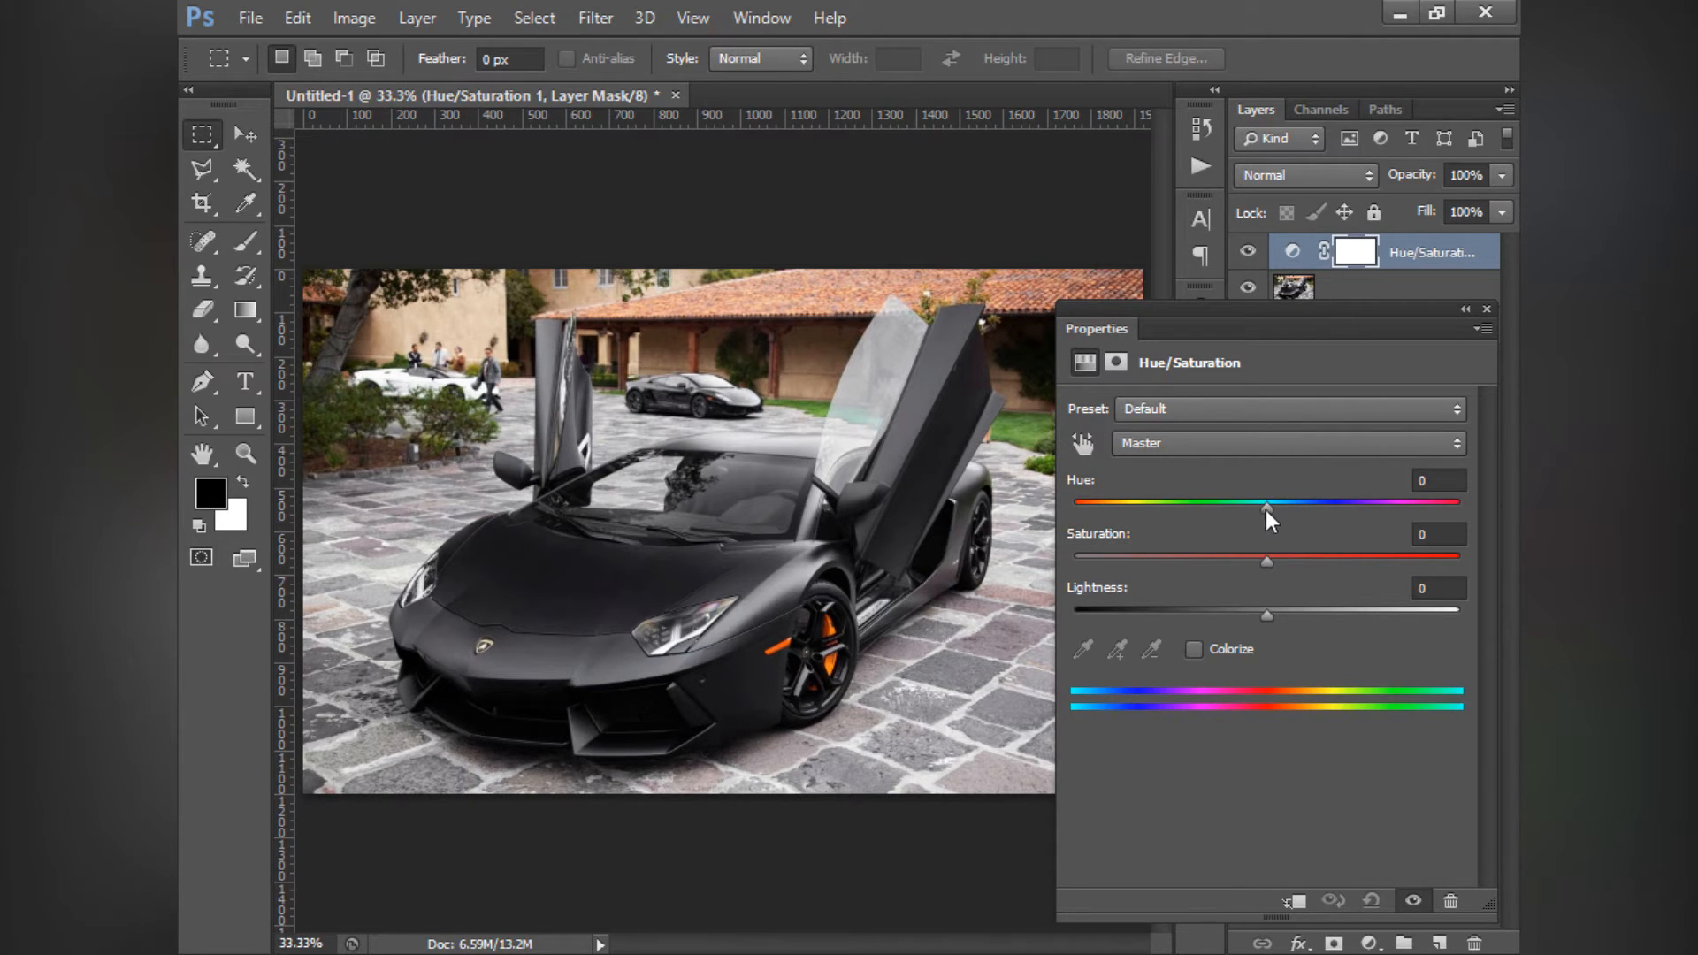
# - Try Master Hue shifts including +19 and +180 on the Hue/Saturation layer, and reset Hue to 0
pyautogui.moveTo(1269, 515)
pyautogui.mouseDown()
pyautogui.moveTo(1076, 513)
pyautogui.moveTo(1260, 513)
pyautogui.mouseUp()
pyautogui.moveTo(1267, 507)
pyautogui.mouseDown()
pyautogui.moveTo(1399, 511)
pyautogui.moveTo(1266, 507)
pyautogui.mouseUp()
pyautogui.moveTo(1270, 511); pyautogui.dragTo(1467, 526)
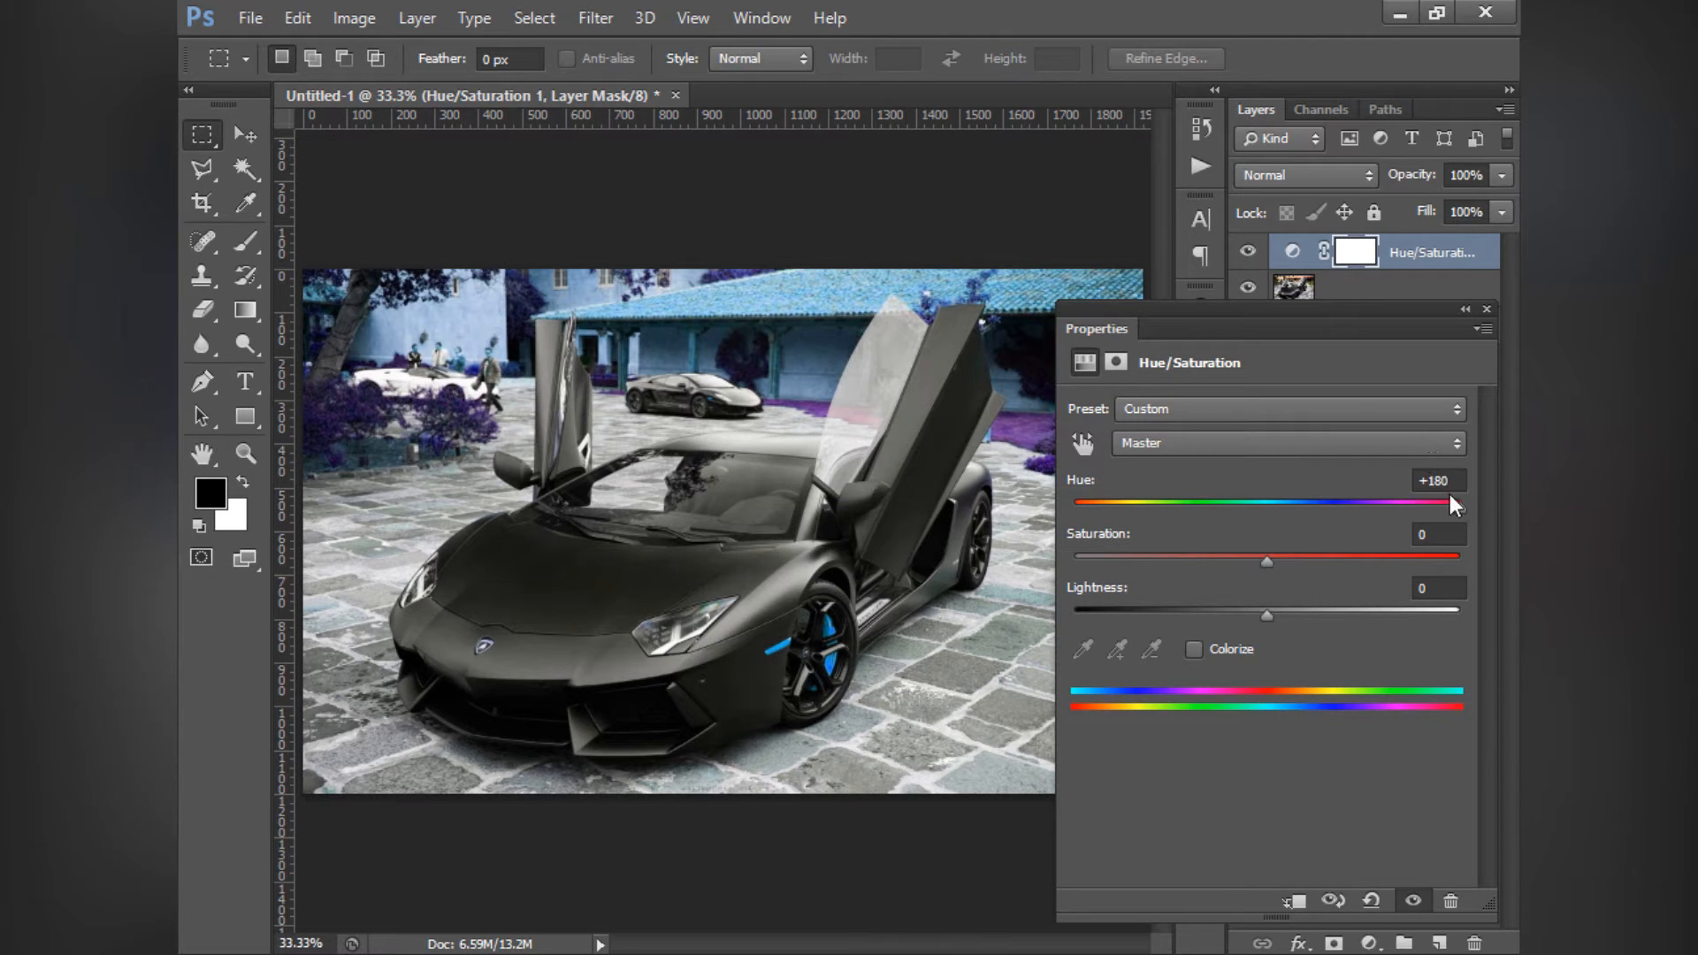
pyautogui.moveTo(1451, 504); pyautogui.dragTo(1508, 518)
pyautogui.moveTo(1446, 505); pyautogui.dragTo(1261, 506)
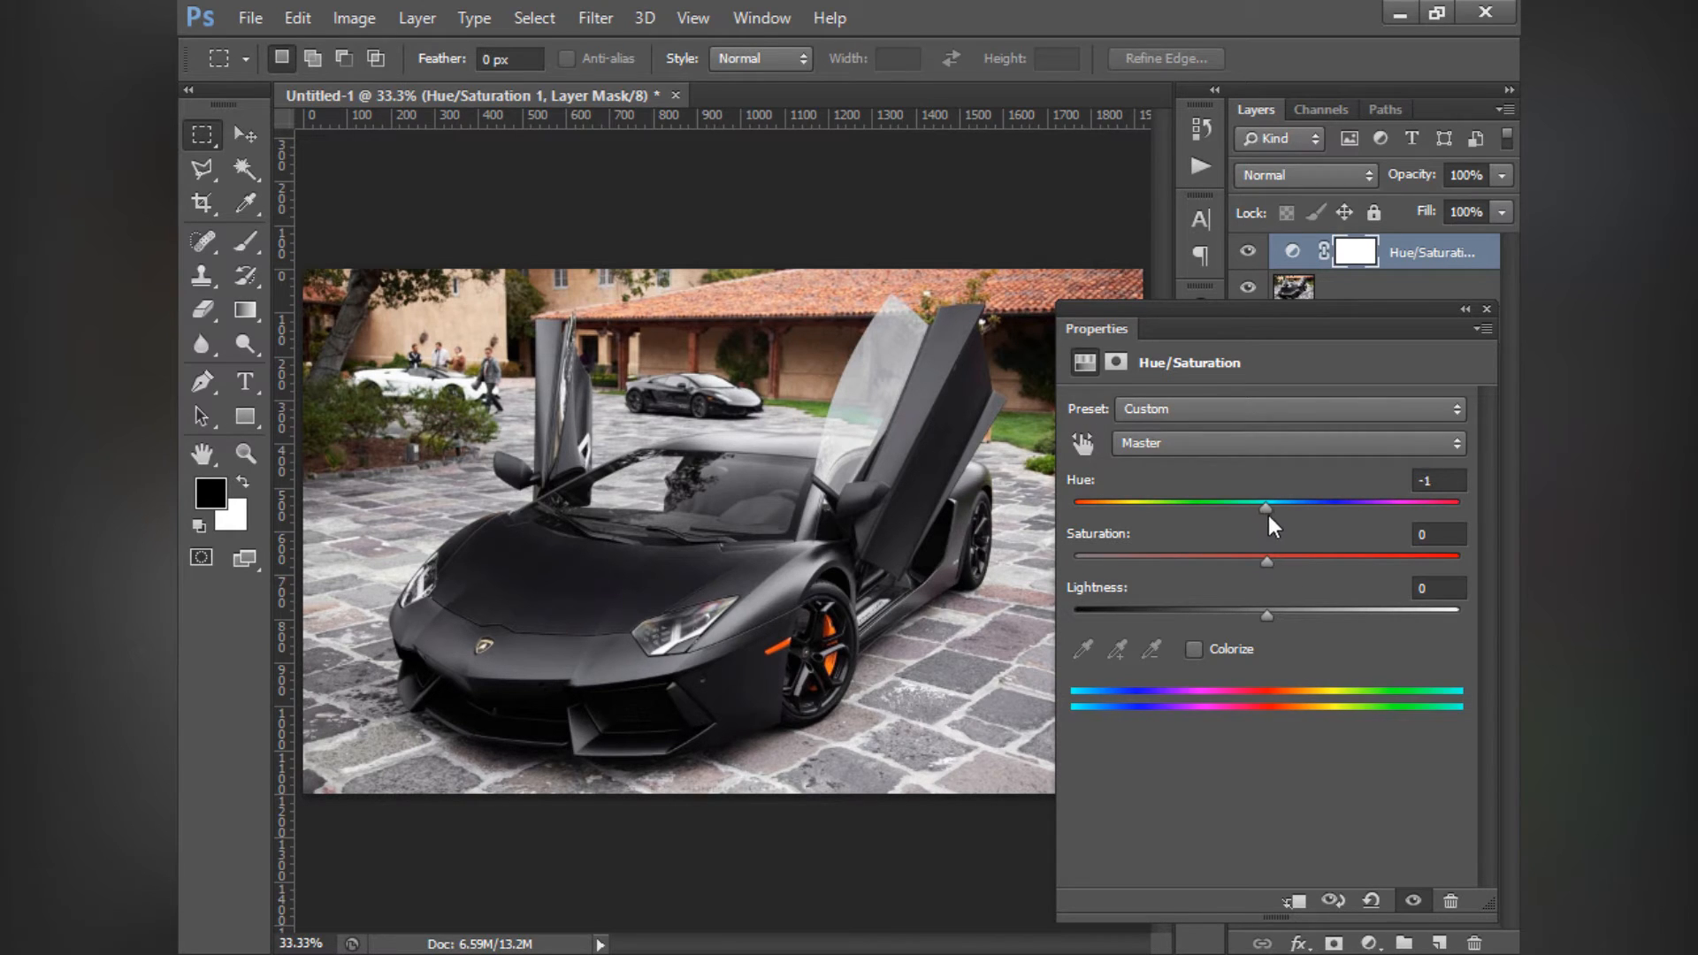
pyautogui.moveTo(1269, 518); pyautogui.dragTo(1296, 519)
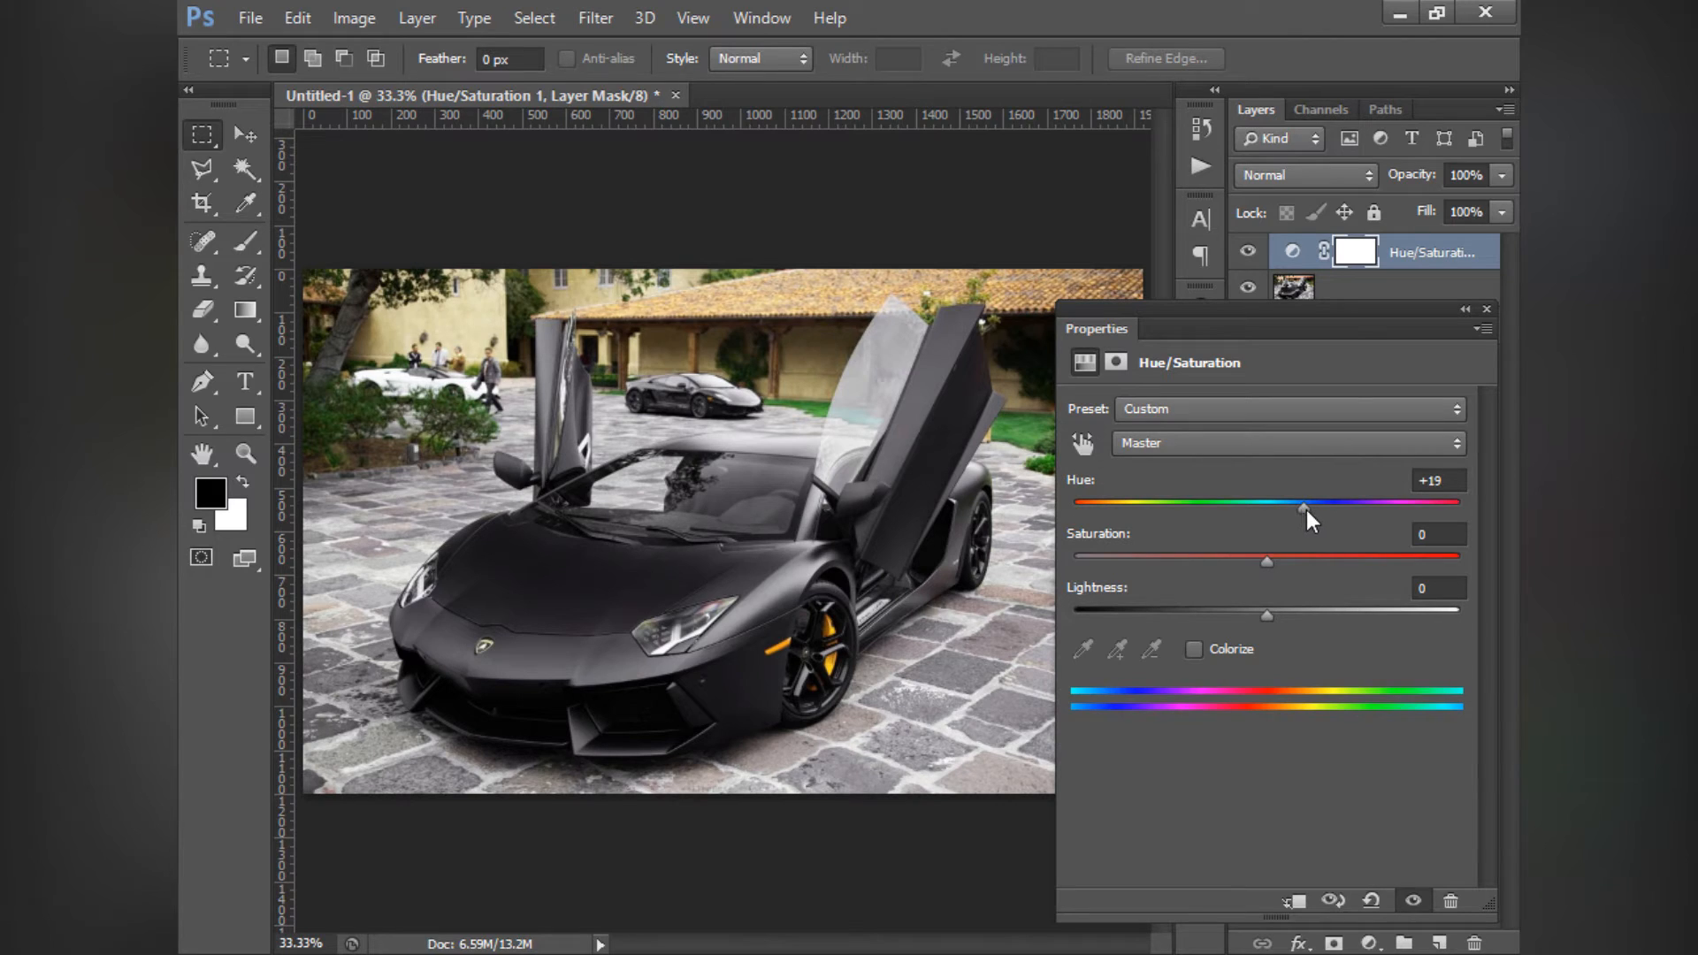
pyautogui.moveTo(1307, 509); pyautogui.dragTo(1492, 536)
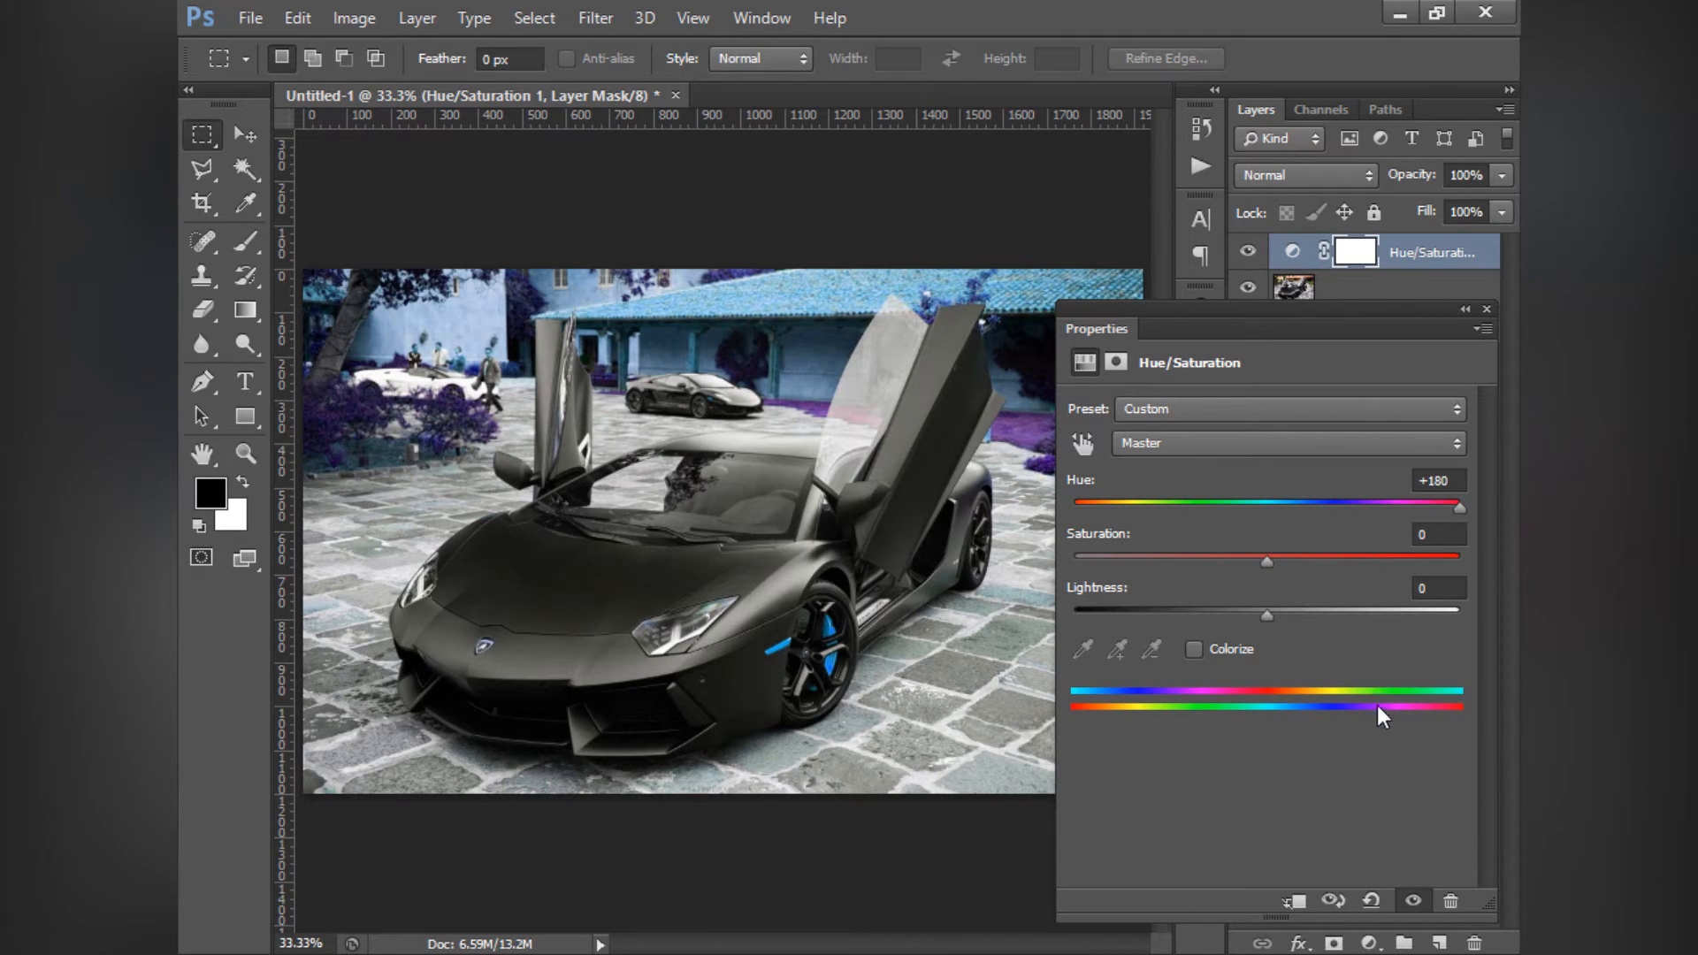
pyautogui.click(1455, 480)
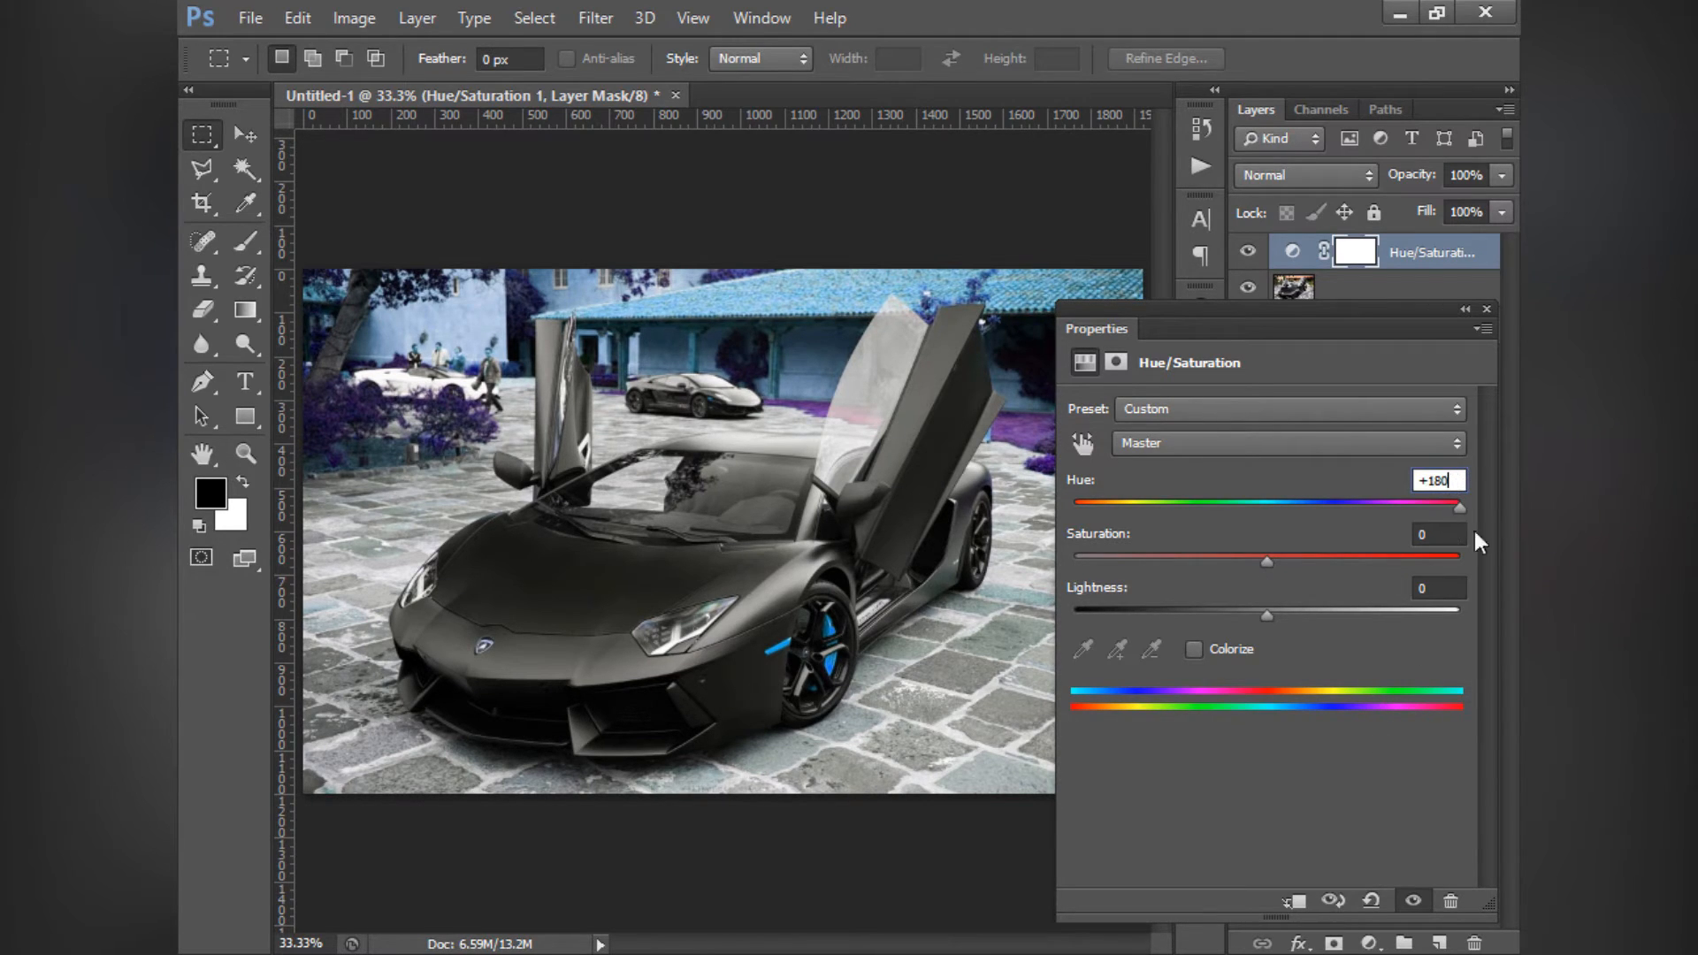
pyautogui.moveTo(1454, 481); pyautogui.dragTo(1390, 475)
pyautogui.write('0')
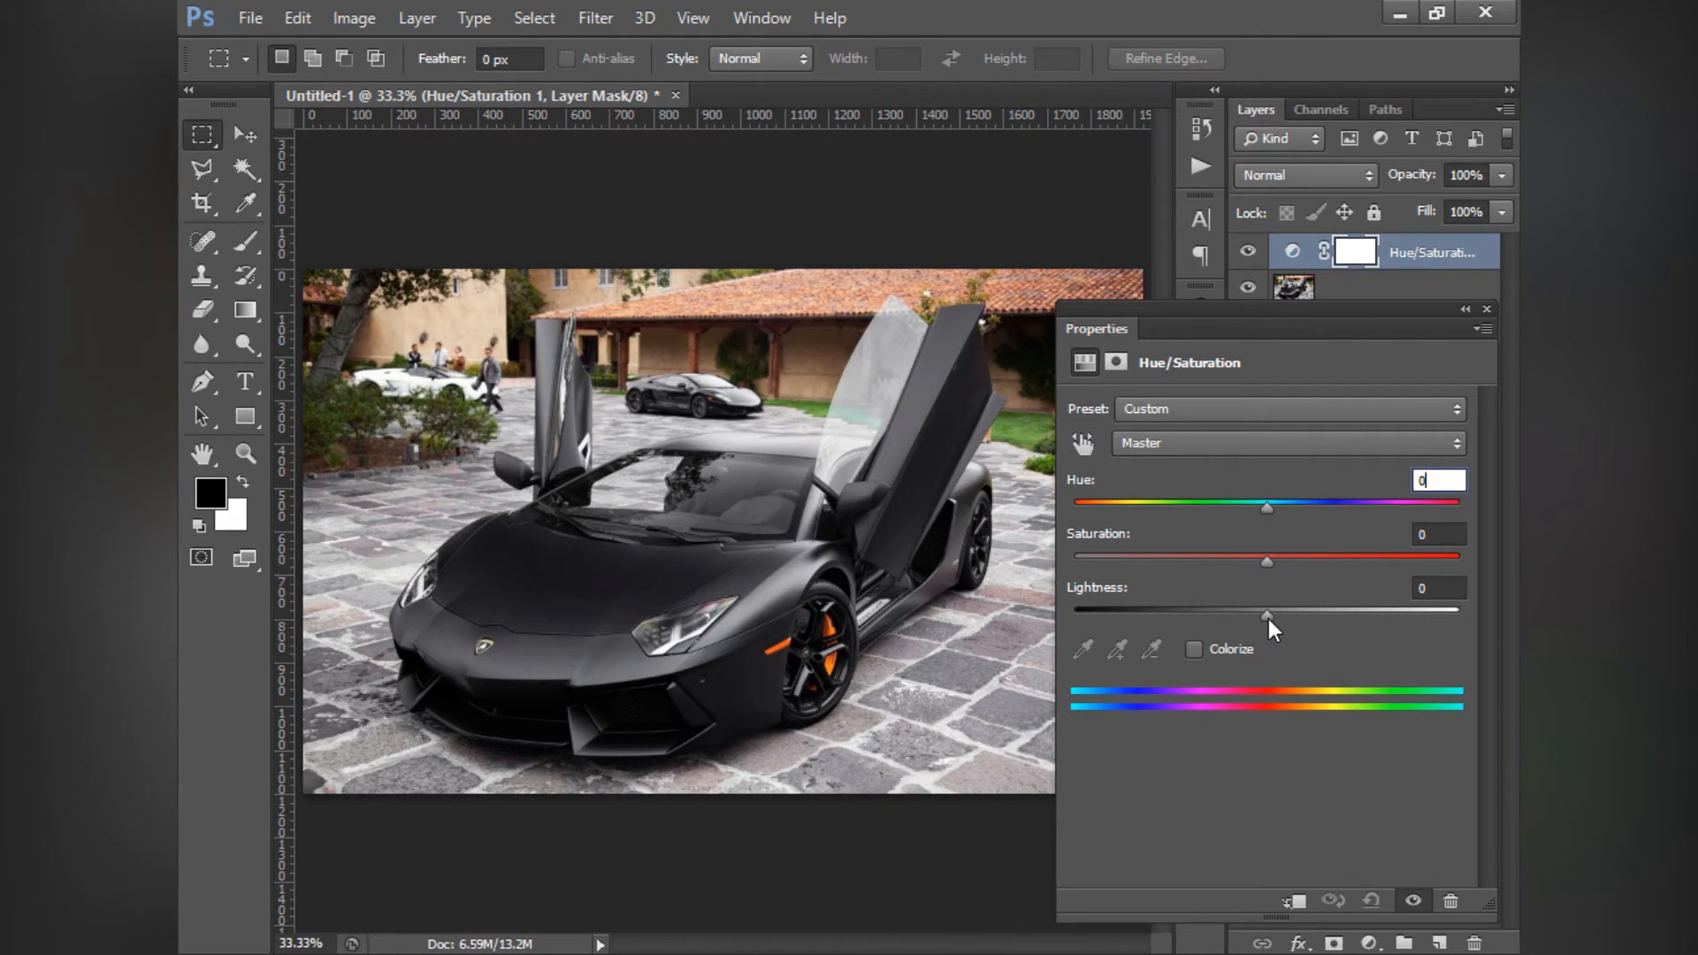
# - Try raising Lightness to +9 on the Hue/Saturation layer, and reset Lightness to 0
pyautogui.moveTo(1268, 619); pyautogui.dragTo(1277, 682)
pyautogui.click(1439, 589)
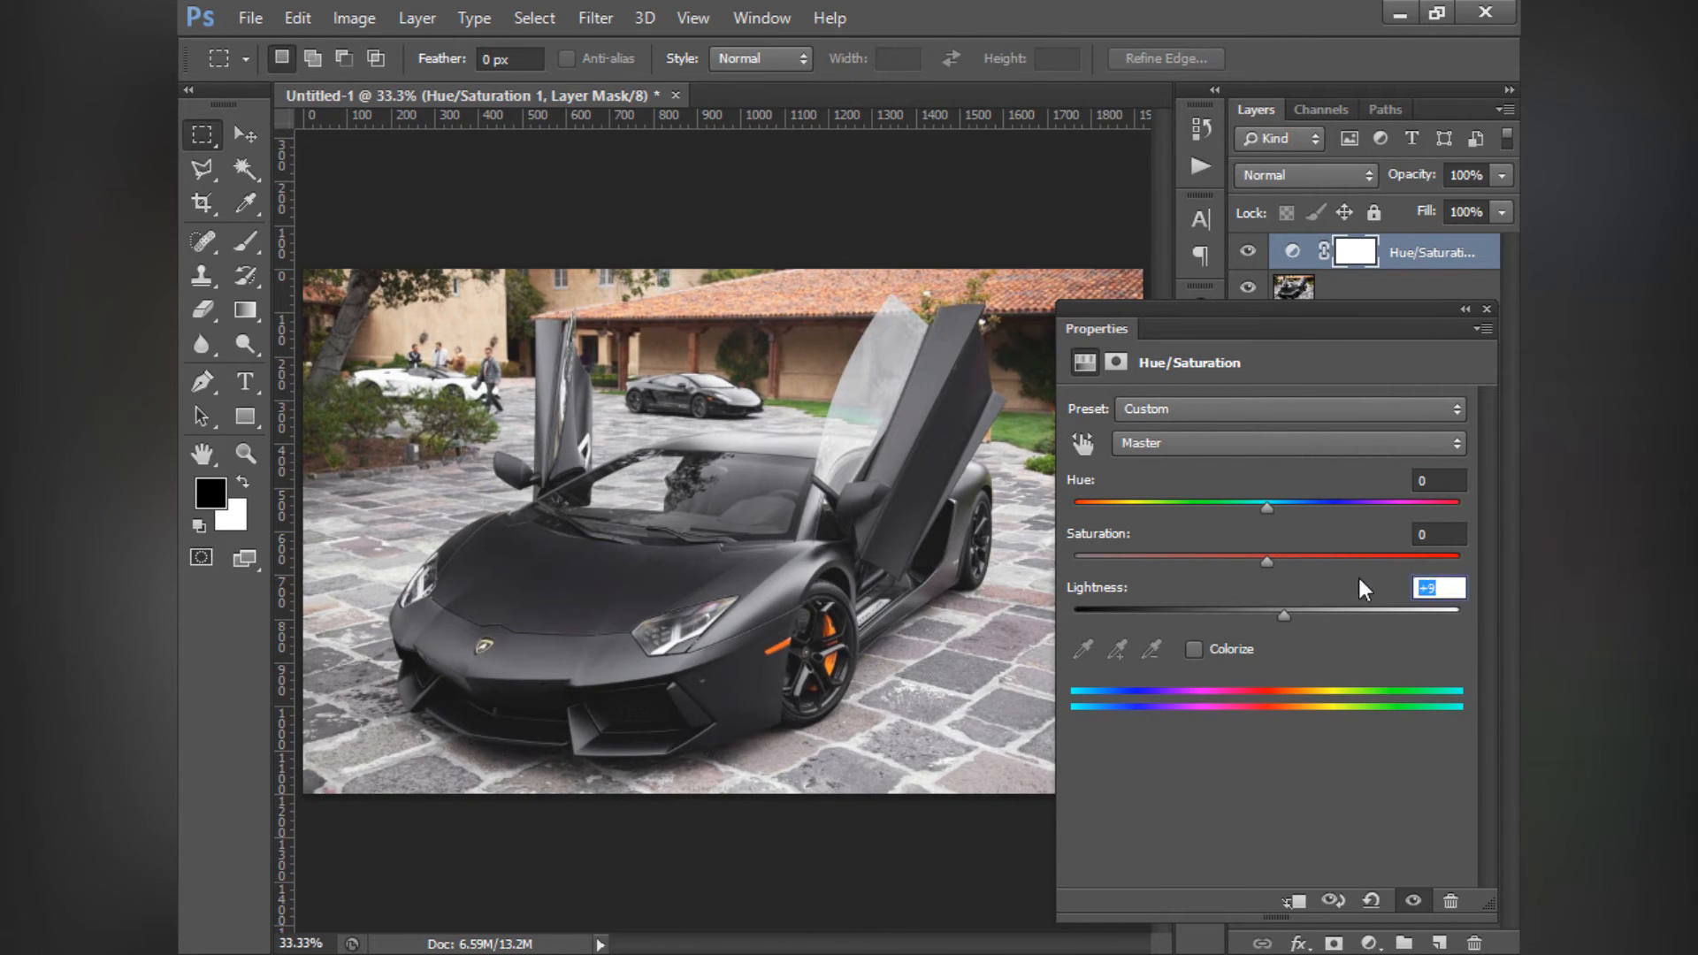
pyautogui.write('0')
# - Colorize the photo red through the Hue/Saturation layer with Hue 0 and Saturation 54
pyautogui.click(1191, 650)
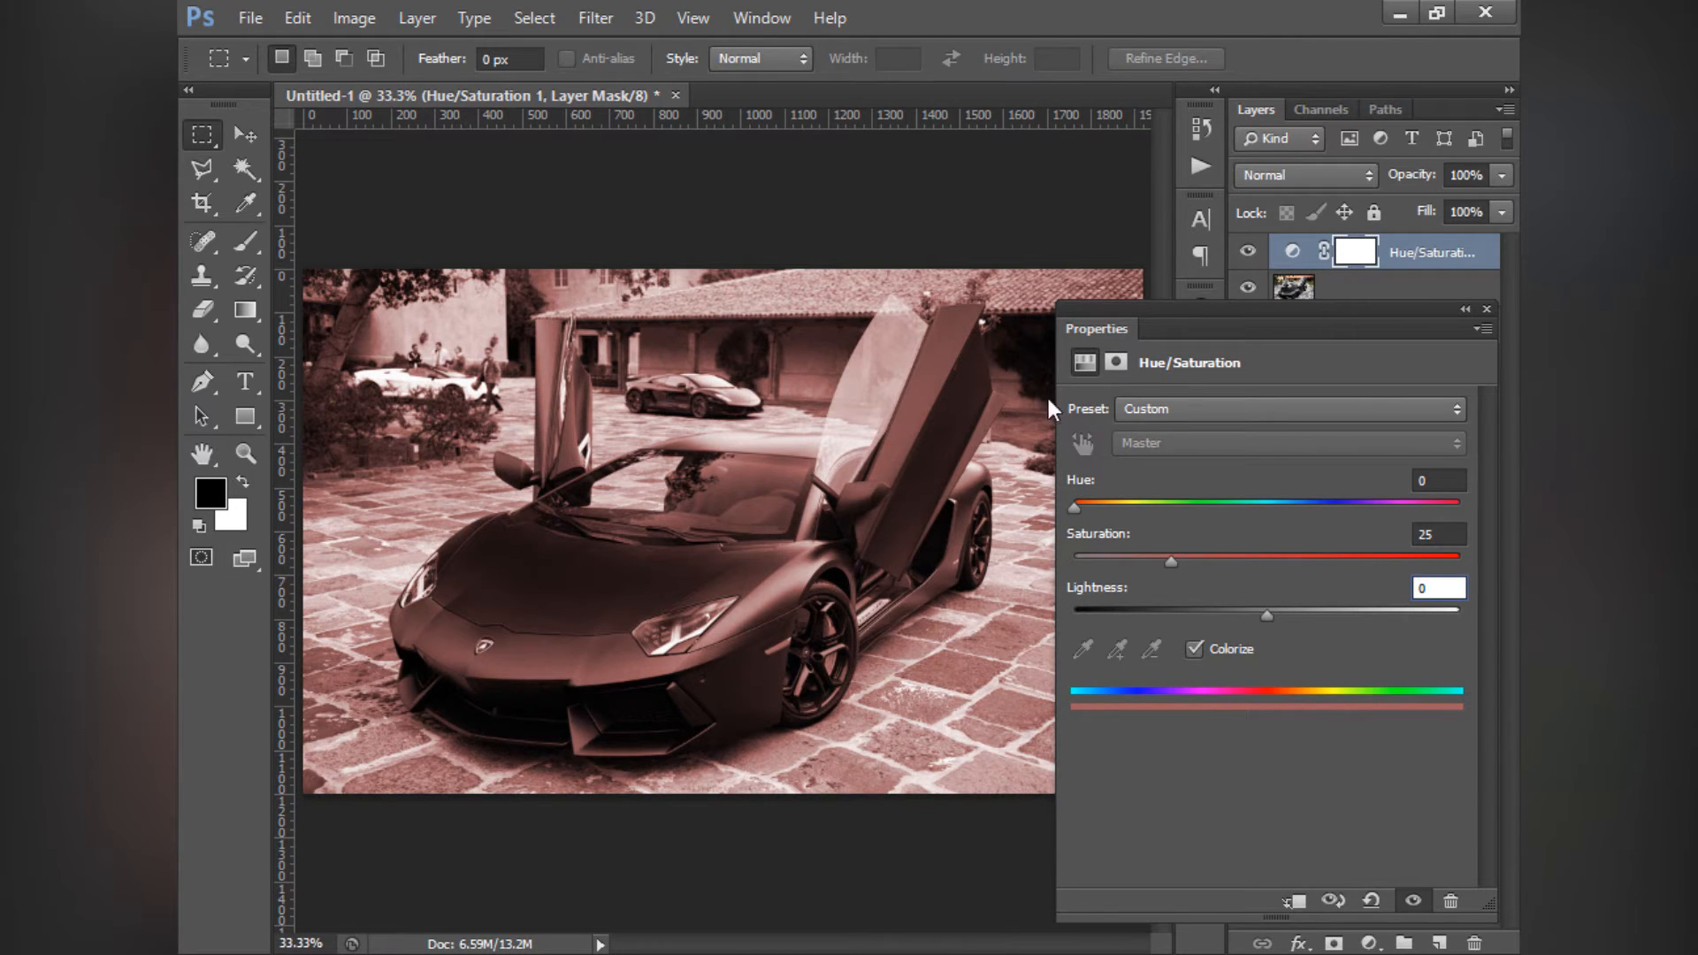
pyautogui.moveTo(1170, 565); pyautogui.dragTo(1281, 619)
pyautogui.moveTo(1074, 510); pyautogui.dragTo(1061, 557)
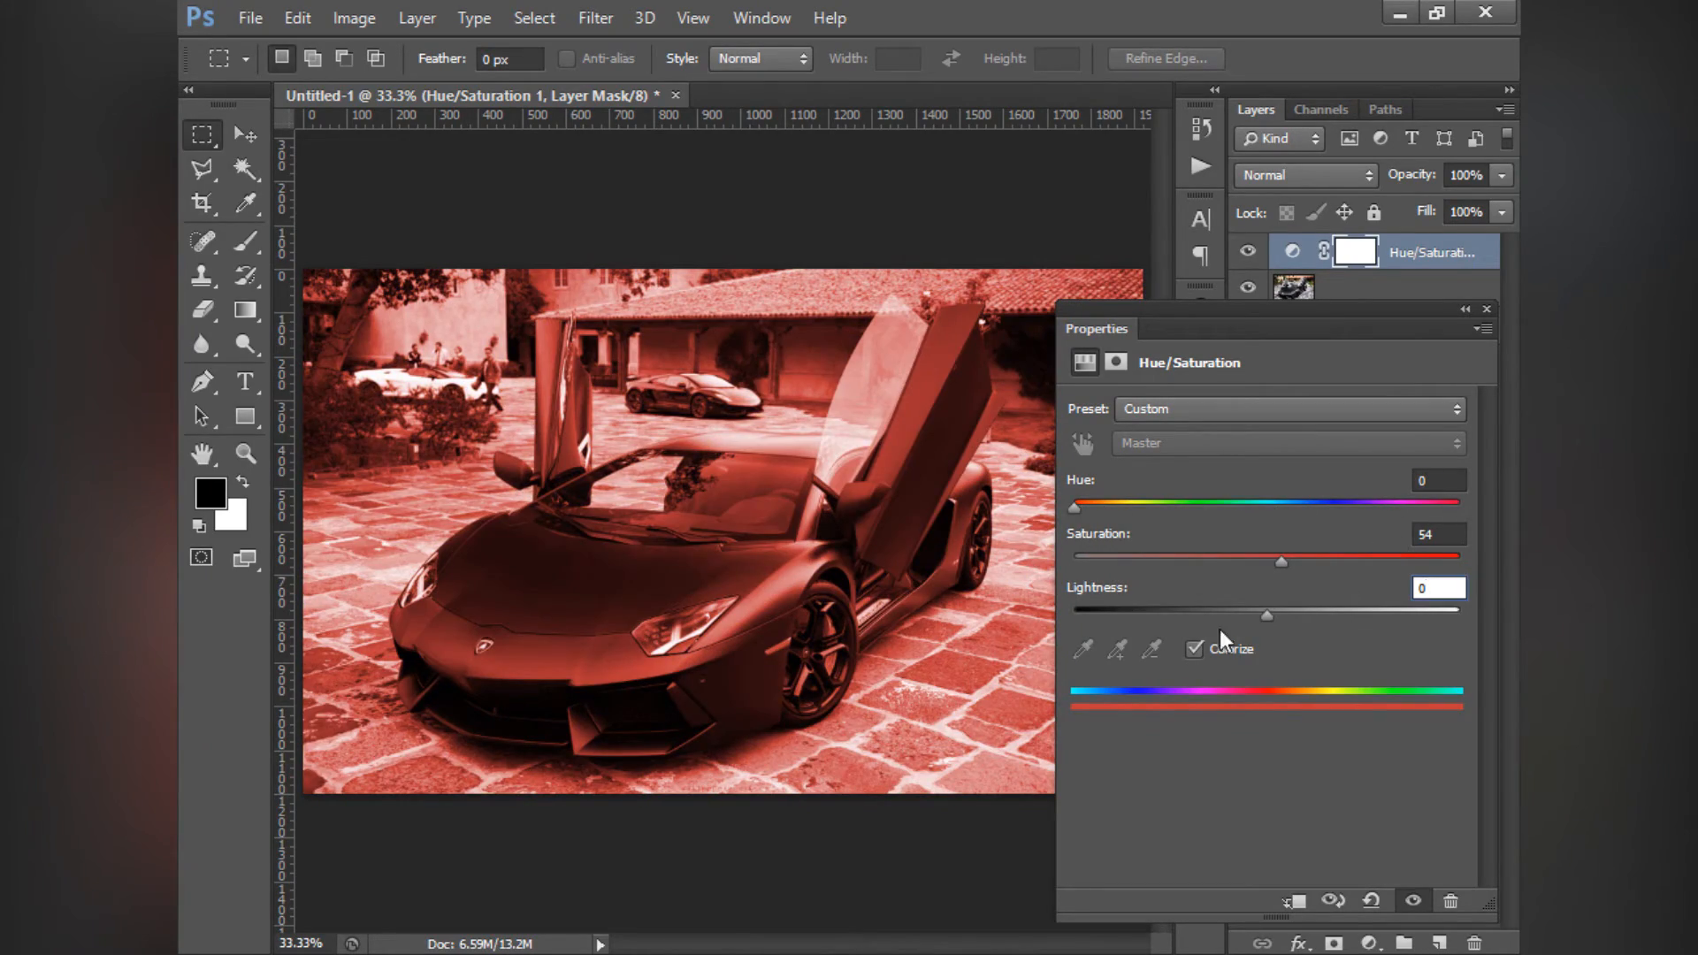
# - Delete the Hue/Saturation layer and add a Color Balance adjustment layer above the car photo
pyautogui.click(1487, 310)
pyautogui.click(1433, 259)
pyautogui.press('Delete')
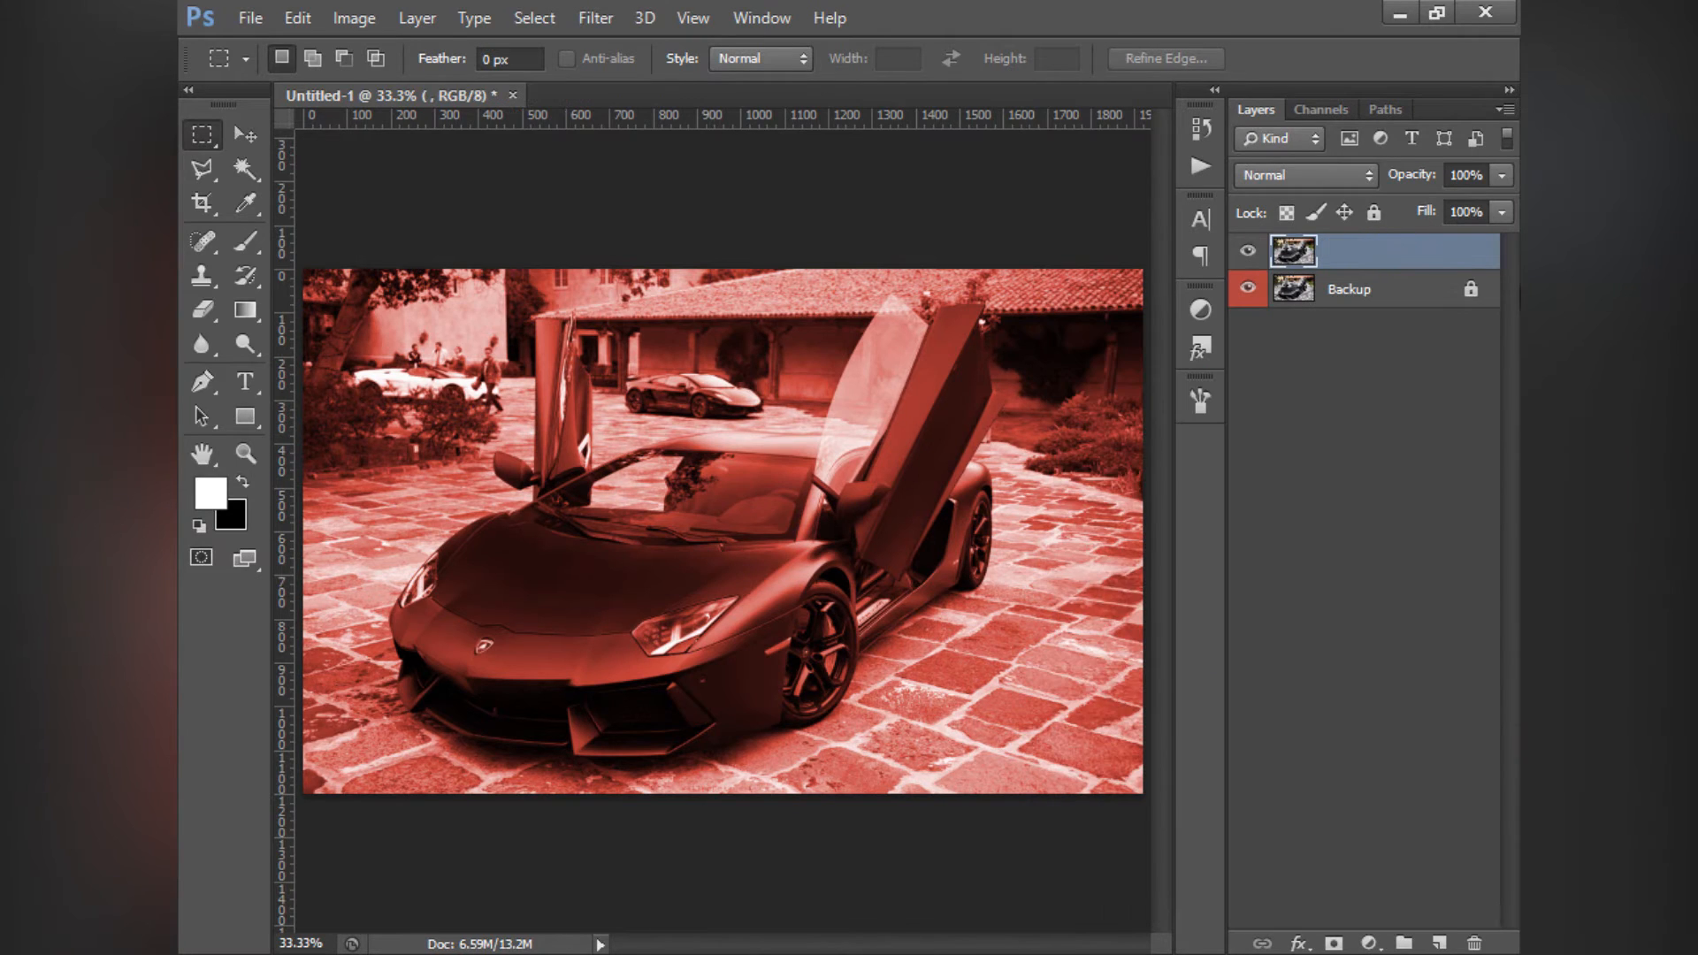
pyautogui.click(1200, 309)
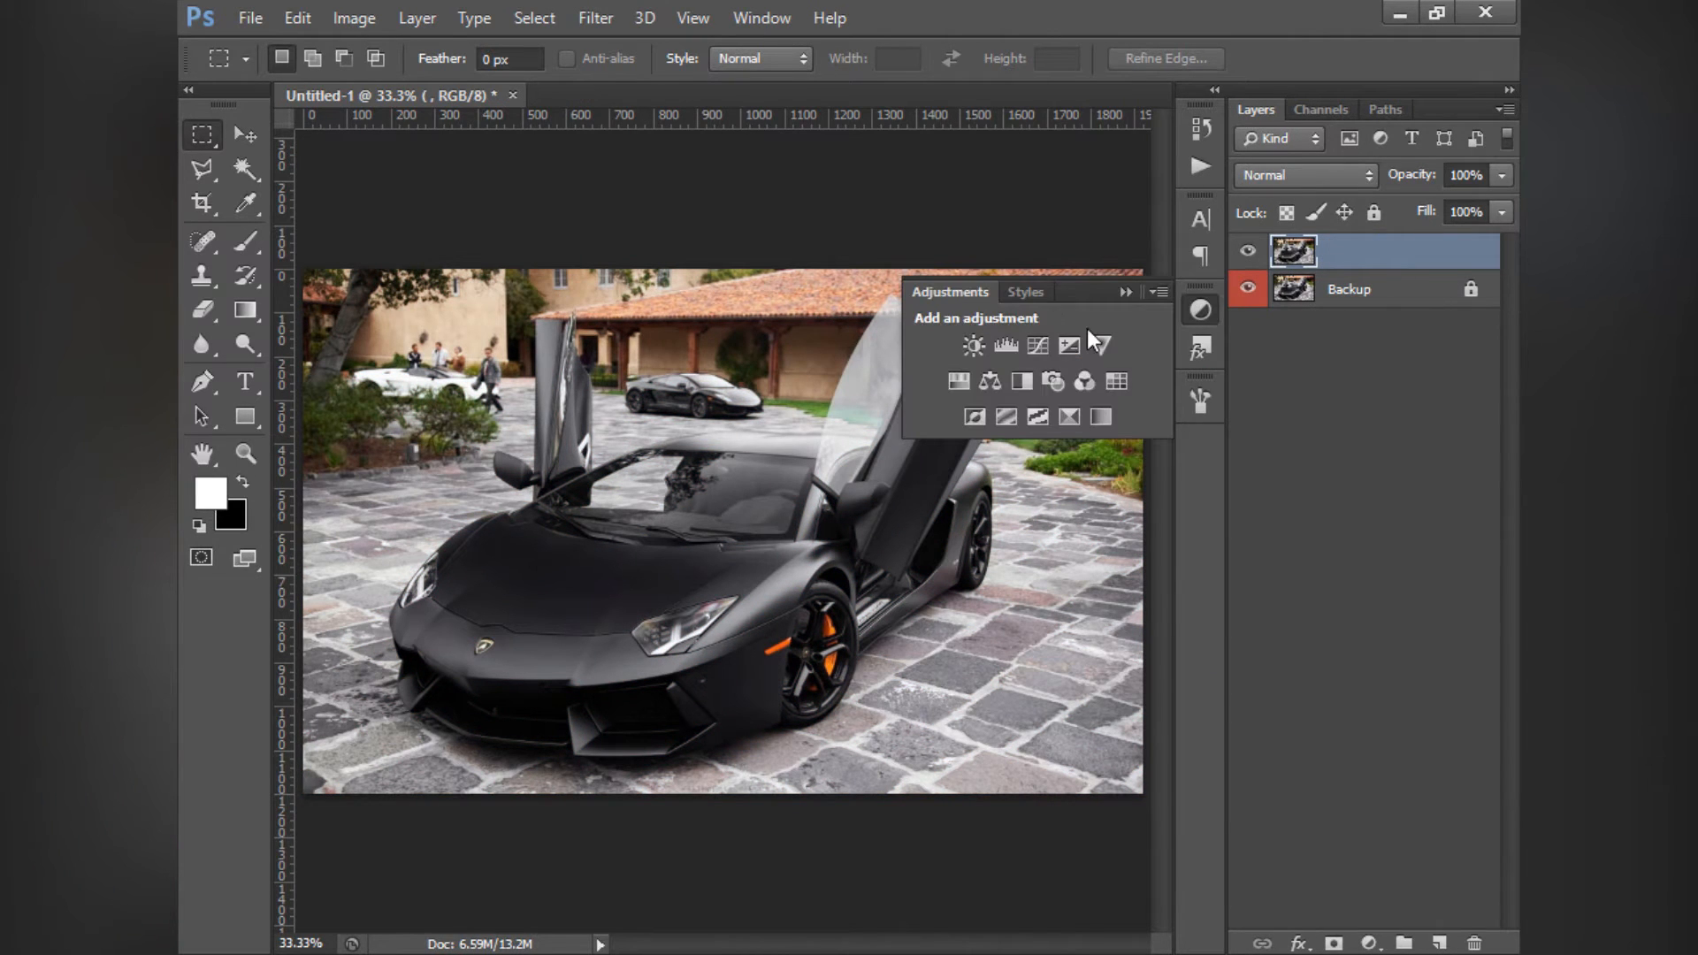
pyautogui.click(992, 381)
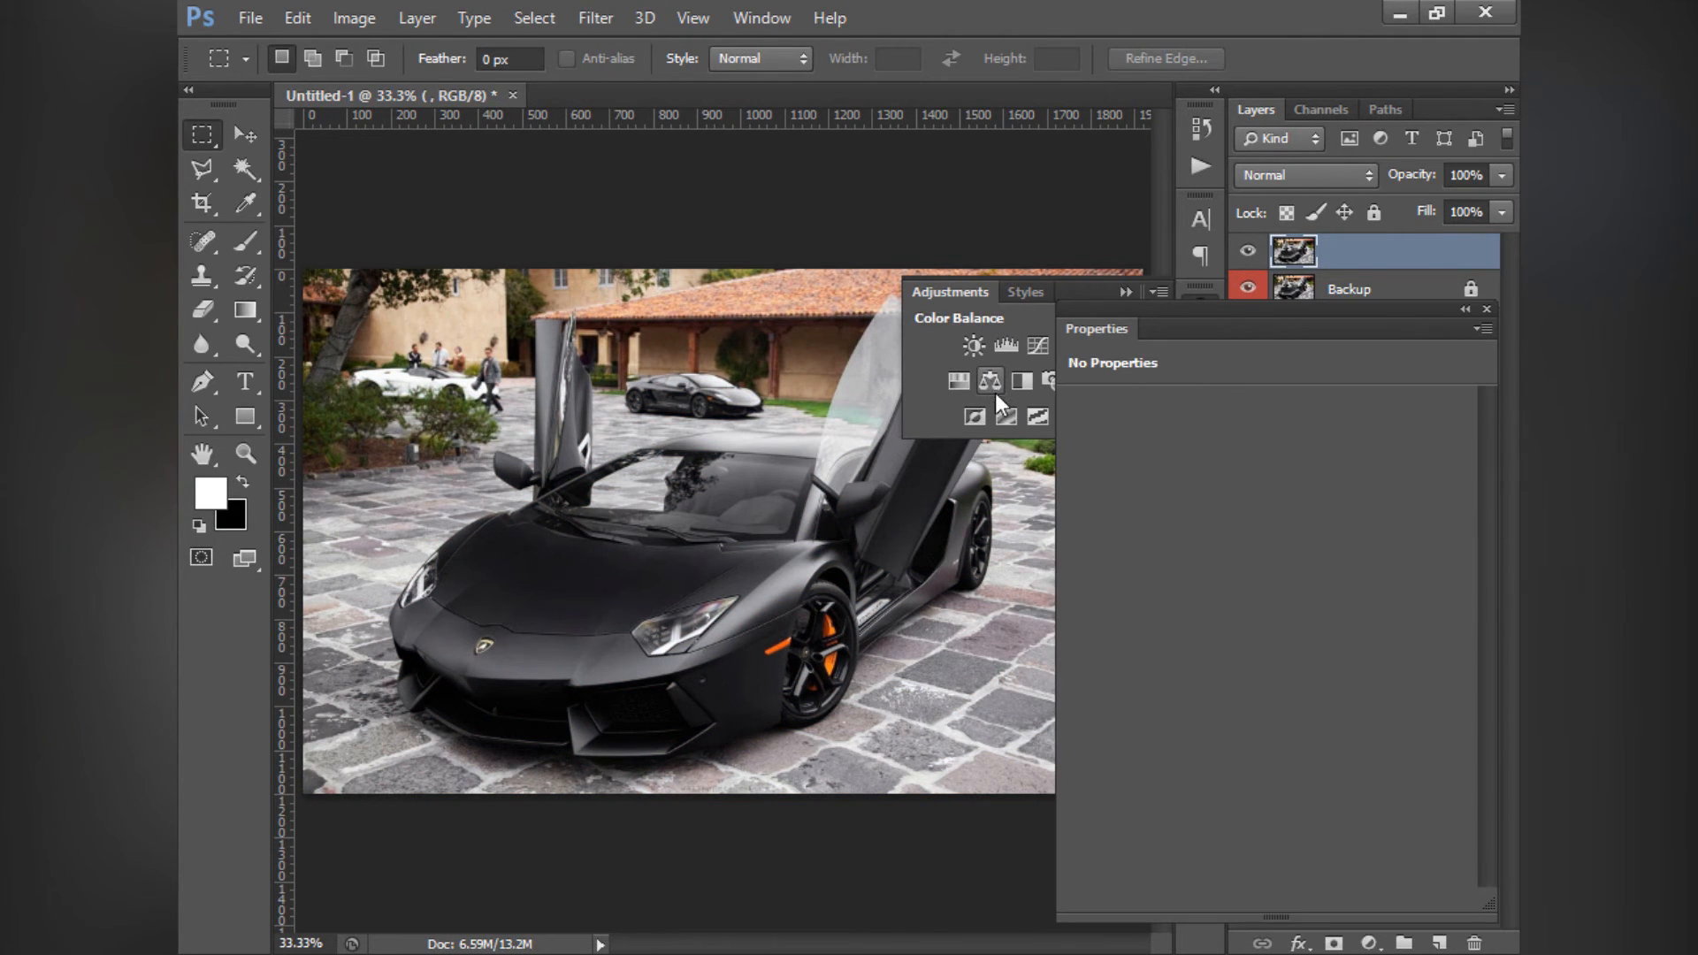
pyautogui.click(1124, 291)
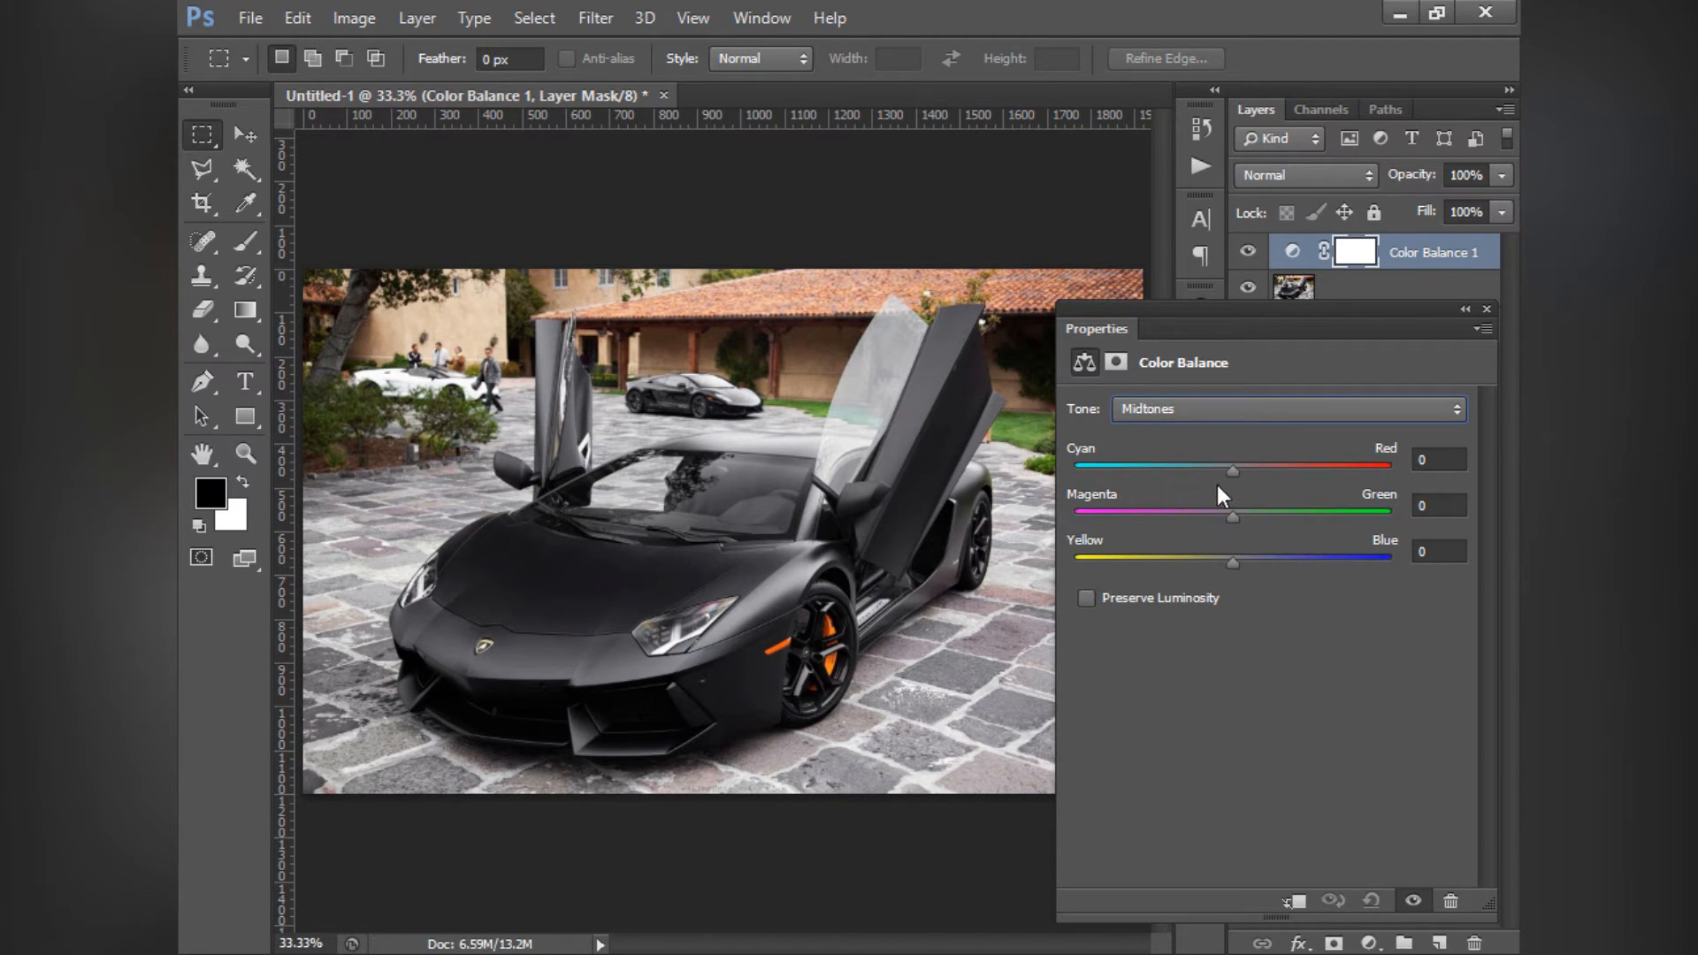
# - Try midtone Cyan–Red at +15 without Preserve Luminosity and at +100 with it, and return Cyan–Red to 0
pyautogui.moveTo(1232, 470)
pyautogui.mouseDown()
pyautogui.moveTo(1029, 460)
pyautogui.moveTo(1416, 459)
pyautogui.moveTo(1265, 470)
pyautogui.mouseUp()
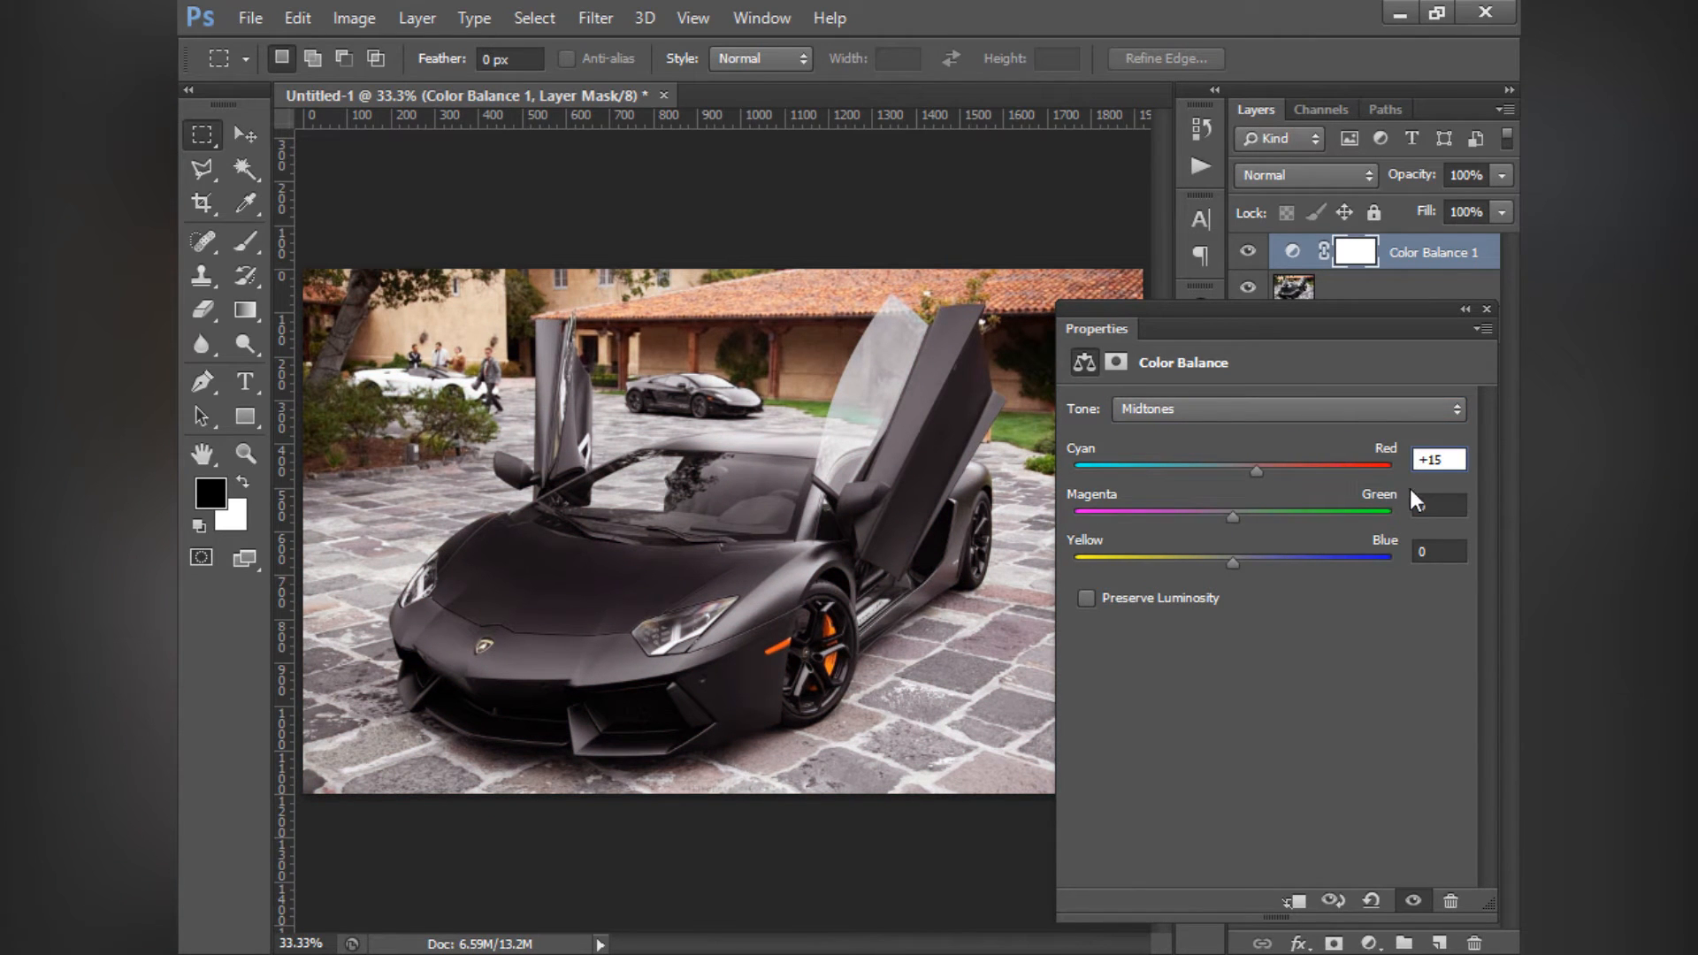
pyautogui.moveTo(1444, 463); pyautogui.dragTo(1398, 496)
pyautogui.write('0')
pyautogui.click(1378, 617)
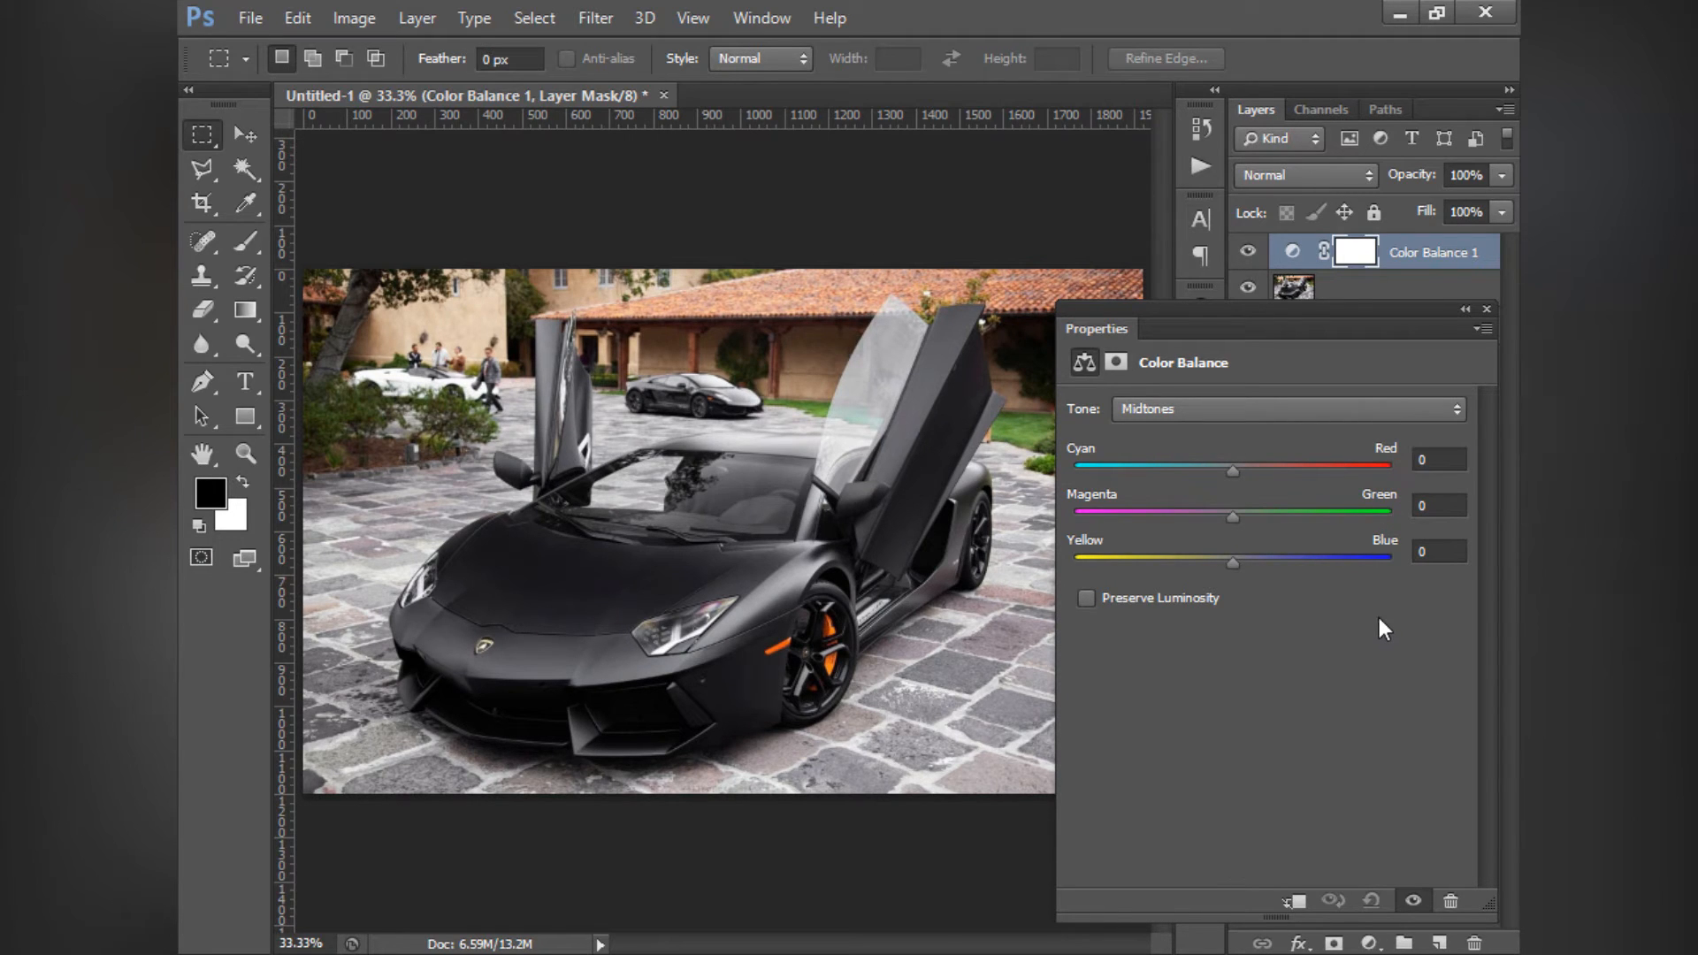
pyautogui.moveTo(1234, 466); pyautogui.dragTo(1430, 527)
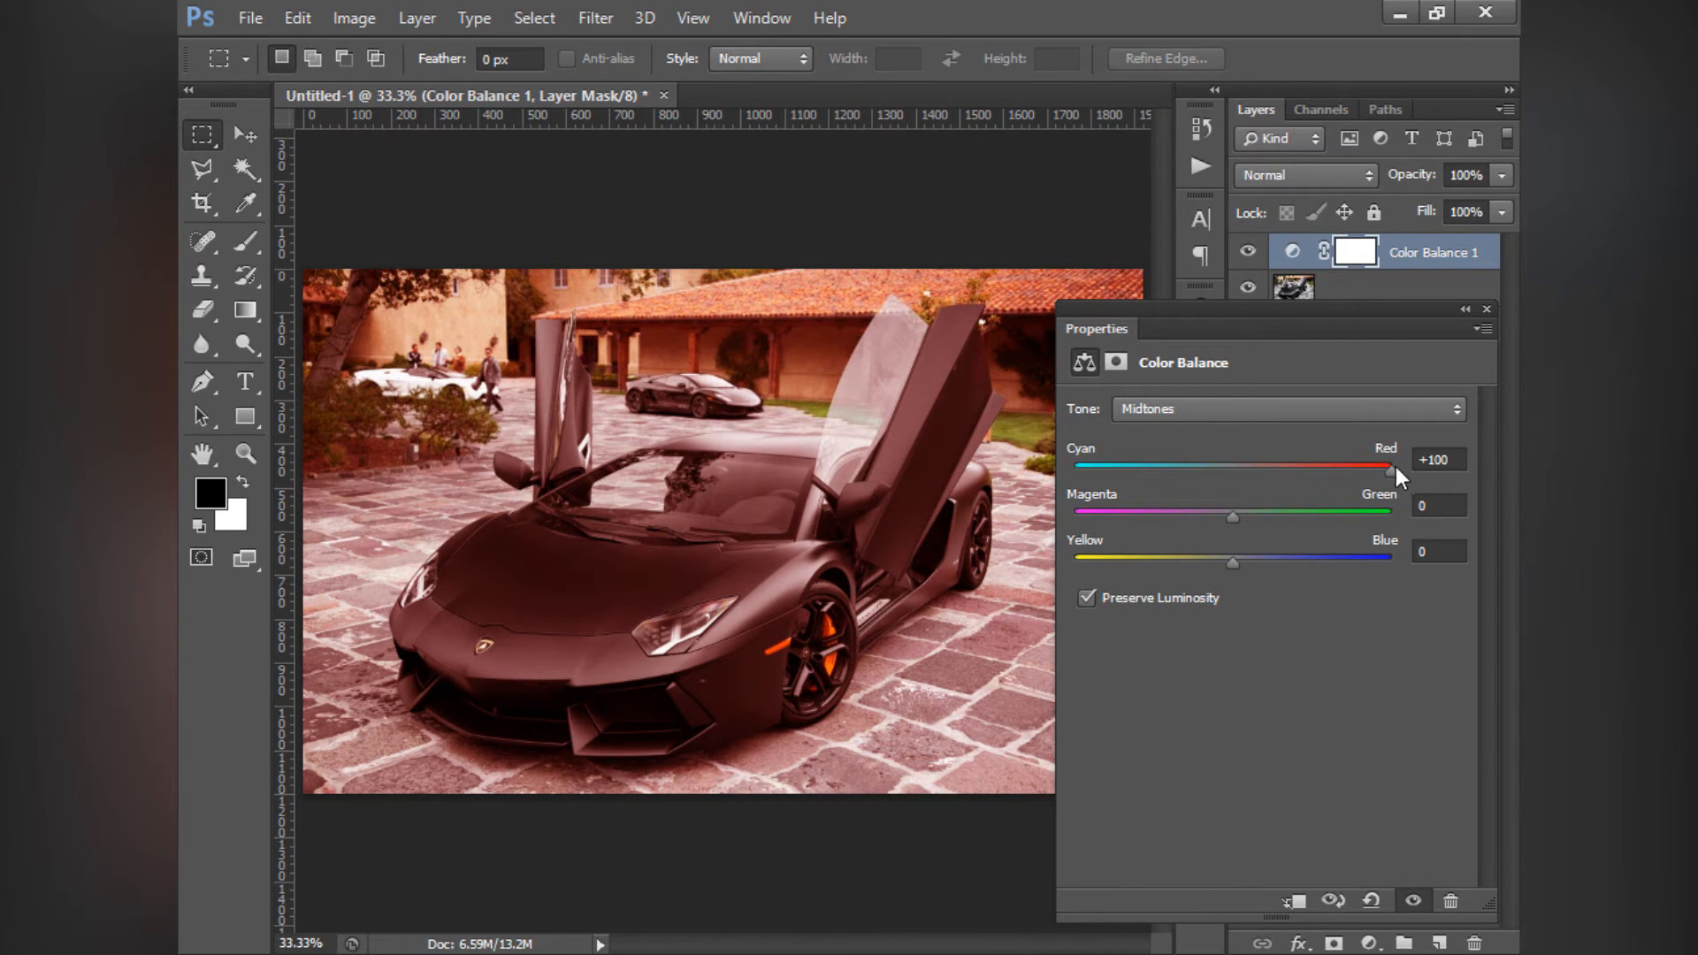
pyautogui.moveTo(1356, 476); pyautogui.dragTo(1222, 508)
# - Reset the midtone Magenta–Green value to 0, try a Yellow–Blue shift, and reset Yellow–Blue to 0
pyautogui.click(1421, 505)
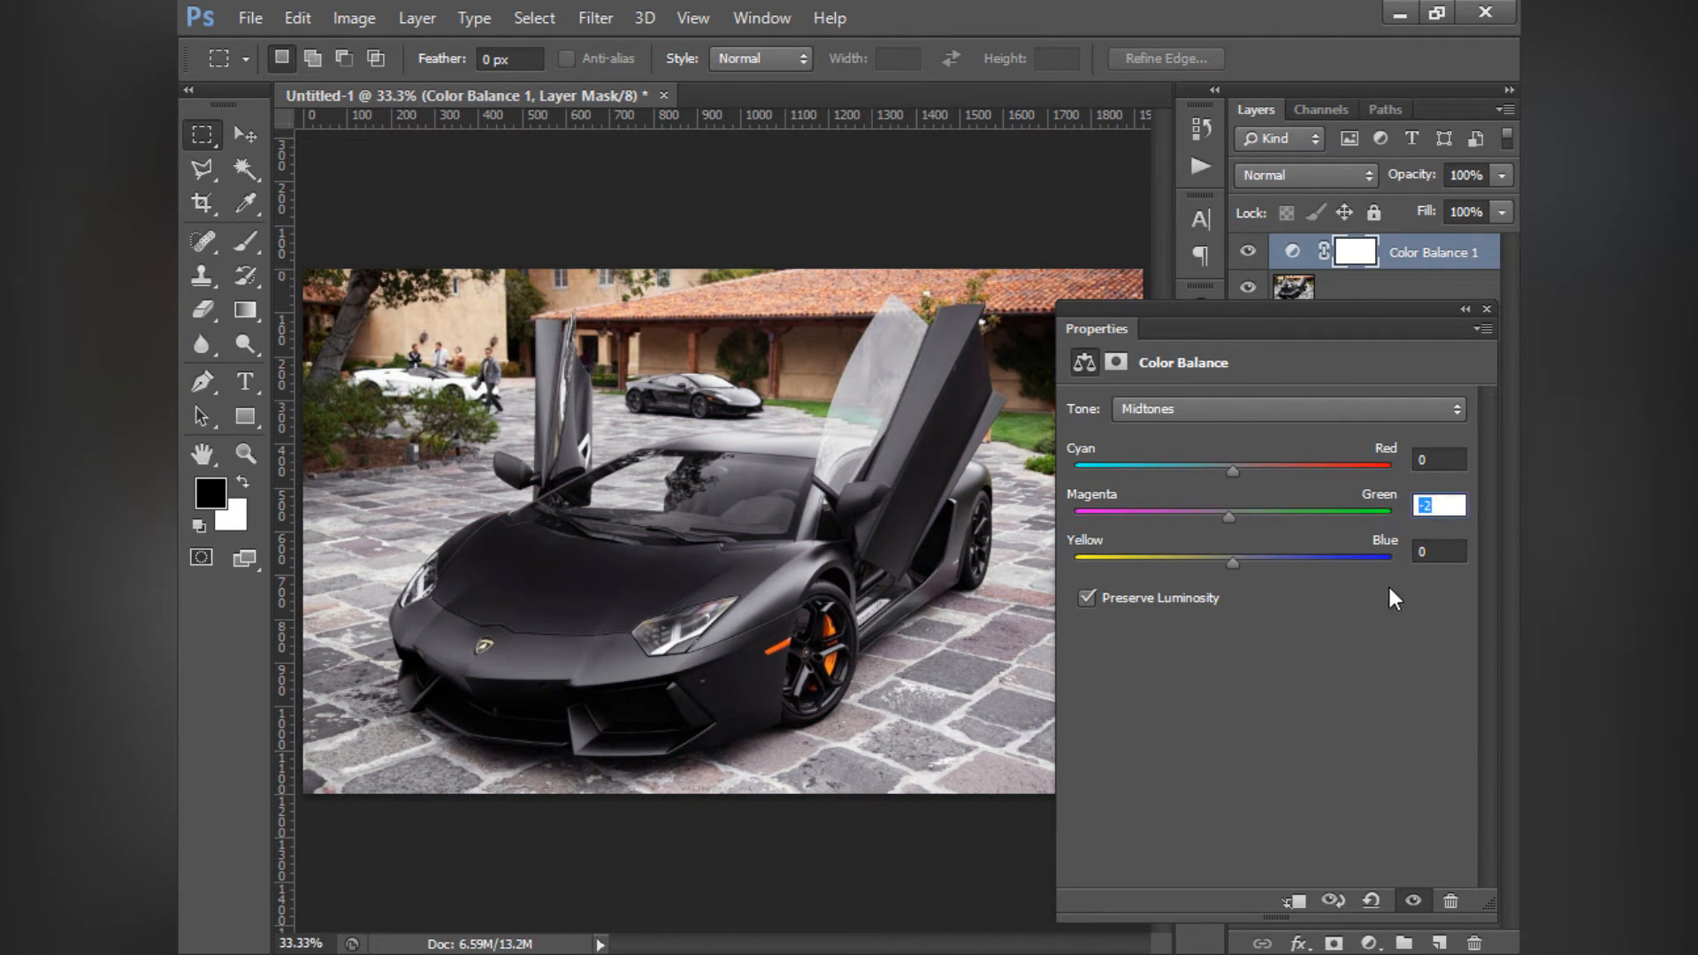
pyautogui.write('0')
pyautogui.press('Return')
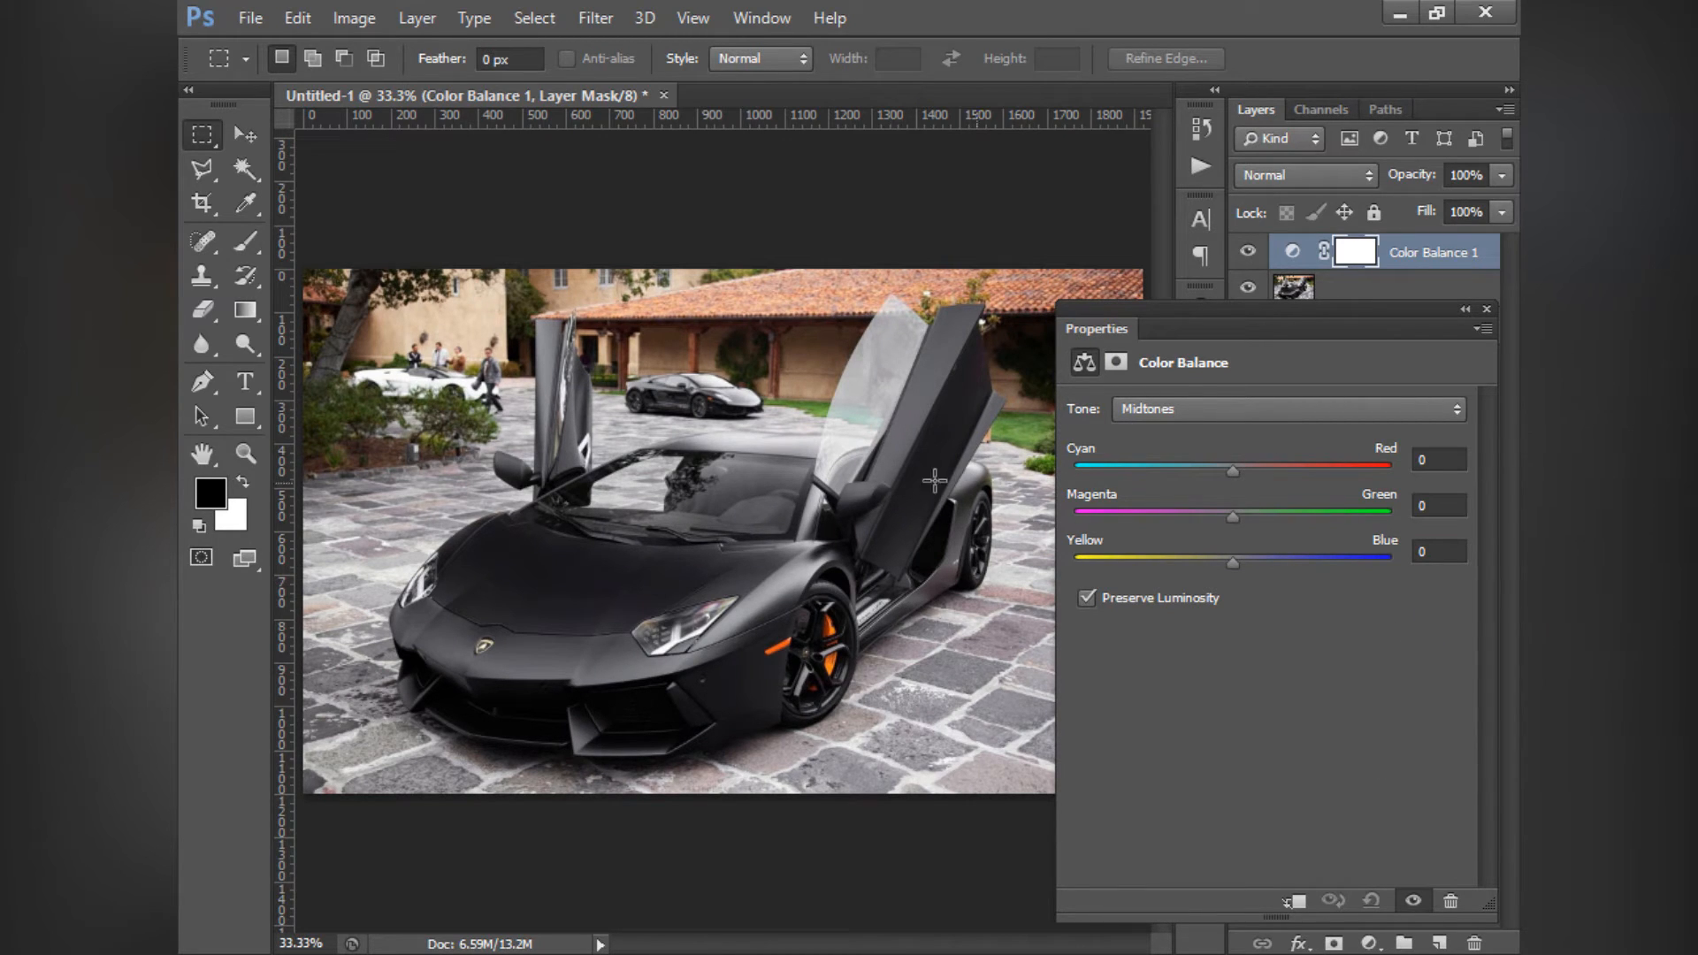
pyautogui.moveTo(1235, 563)
pyautogui.mouseDown()
pyautogui.moveTo(1393, 570)
pyautogui.moveTo(1063, 555)
pyautogui.moveTo(1242, 579)
pyautogui.mouseUp()
pyautogui.doubleClick(1443, 555)
pyautogui.write('0')
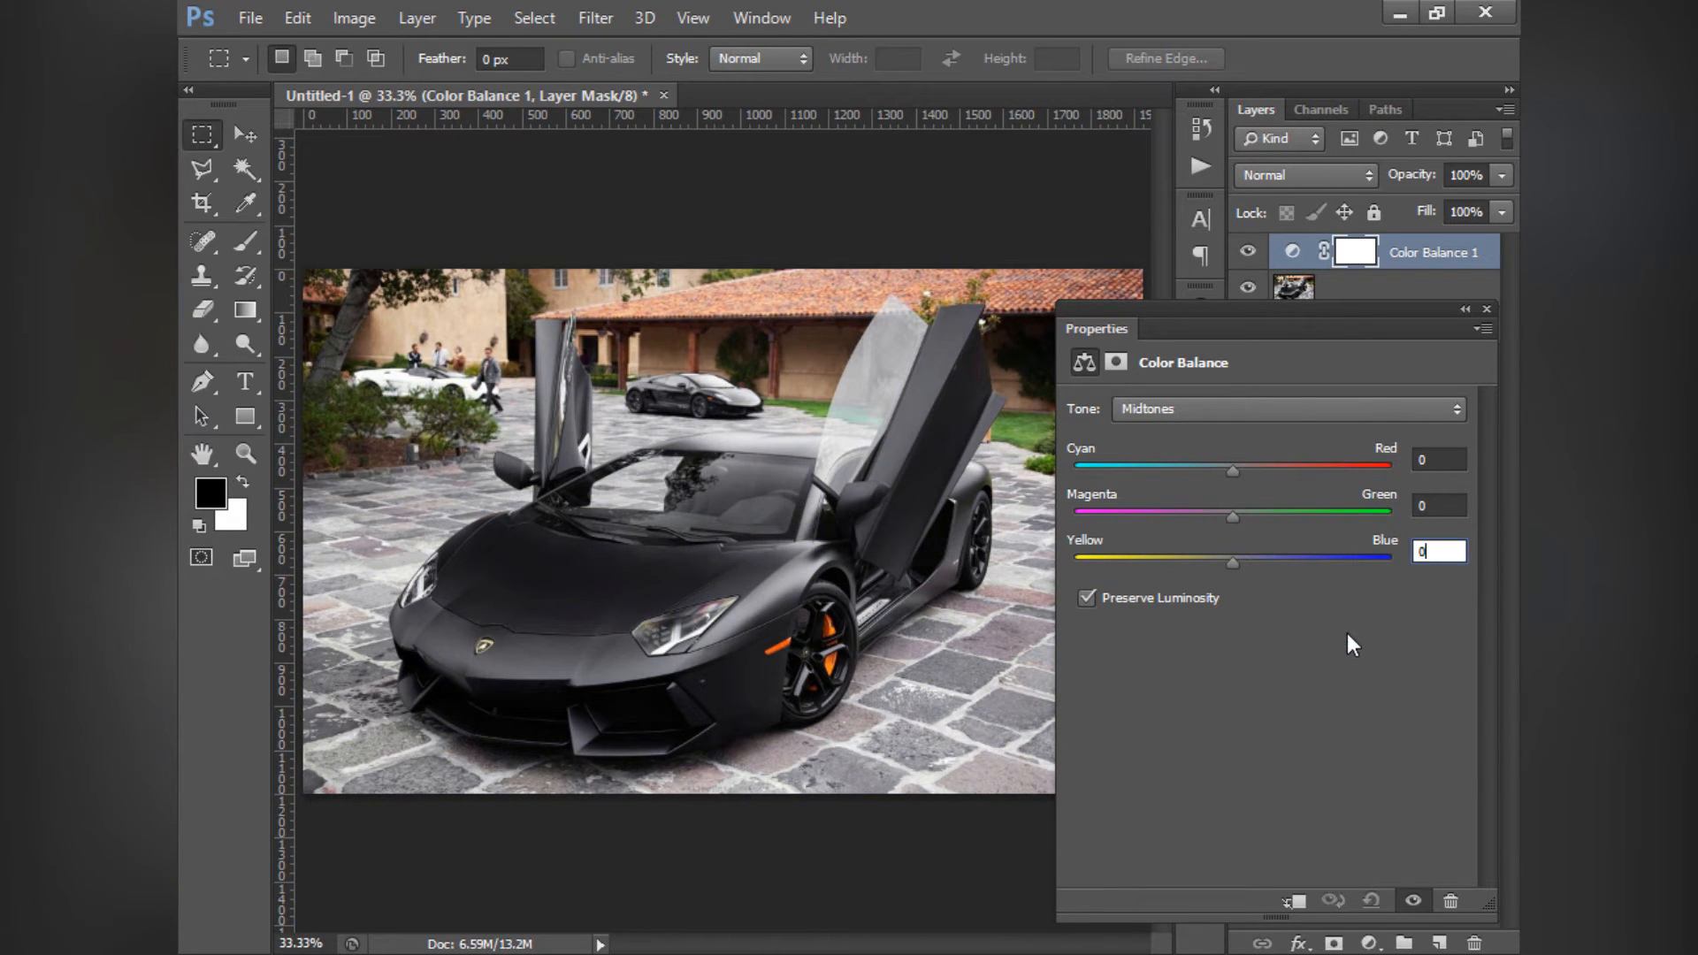
# - Try a Cyan–Red shift in the Color Balance layer's Shadows and reset Cyan–Red to 0
pyautogui.click(1240, 409)
pyautogui.click(1206, 435)
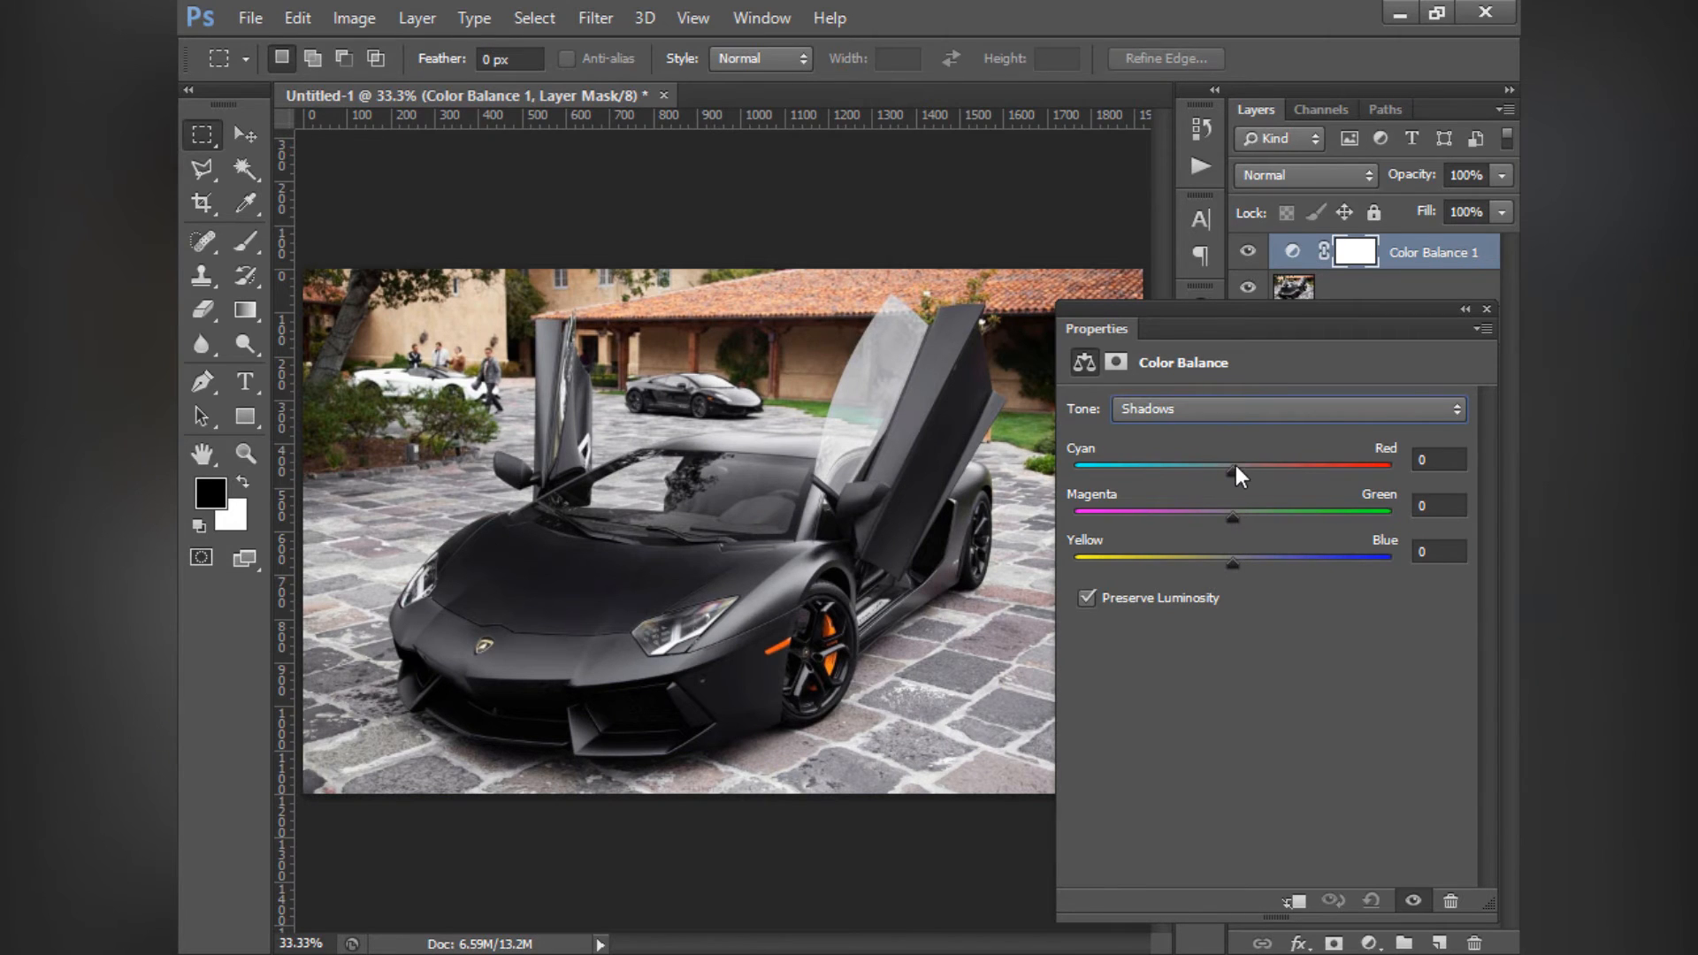
pyautogui.moveTo(1234, 468)
pyautogui.mouseDown()
pyautogui.moveTo(1374, 481)
pyautogui.moveTo(1033, 479)
pyautogui.moveTo(1252, 475)
pyautogui.mouseUp()
pyautogui.moveTo(1451, 466); pyautogui.dragTo(1380, 451)
pyautogui.write('0')
# - Try a Yellow–Blue shift in the Color Balance layer's Highlights and reset Yellow–Blue to 0
pyautogui.click(1233, 411)
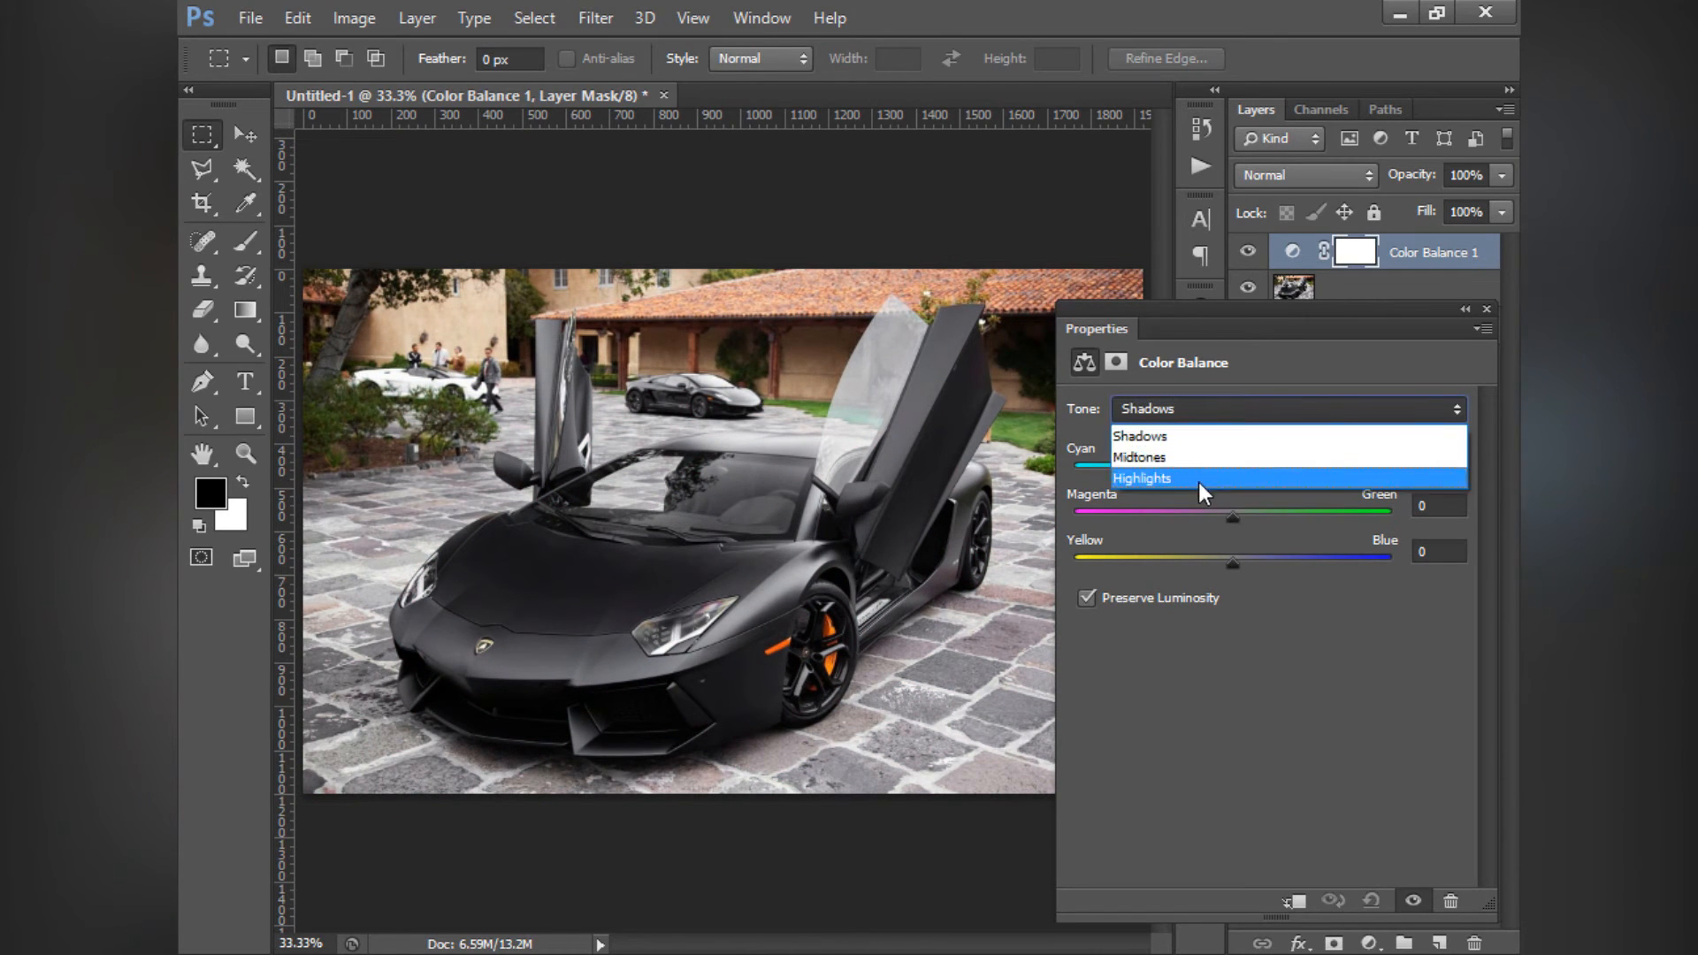
pyautogui.click(1201, 484)
pyautogui.moveTo(1233, 563); pyautogui.dragTo(1233, 601)
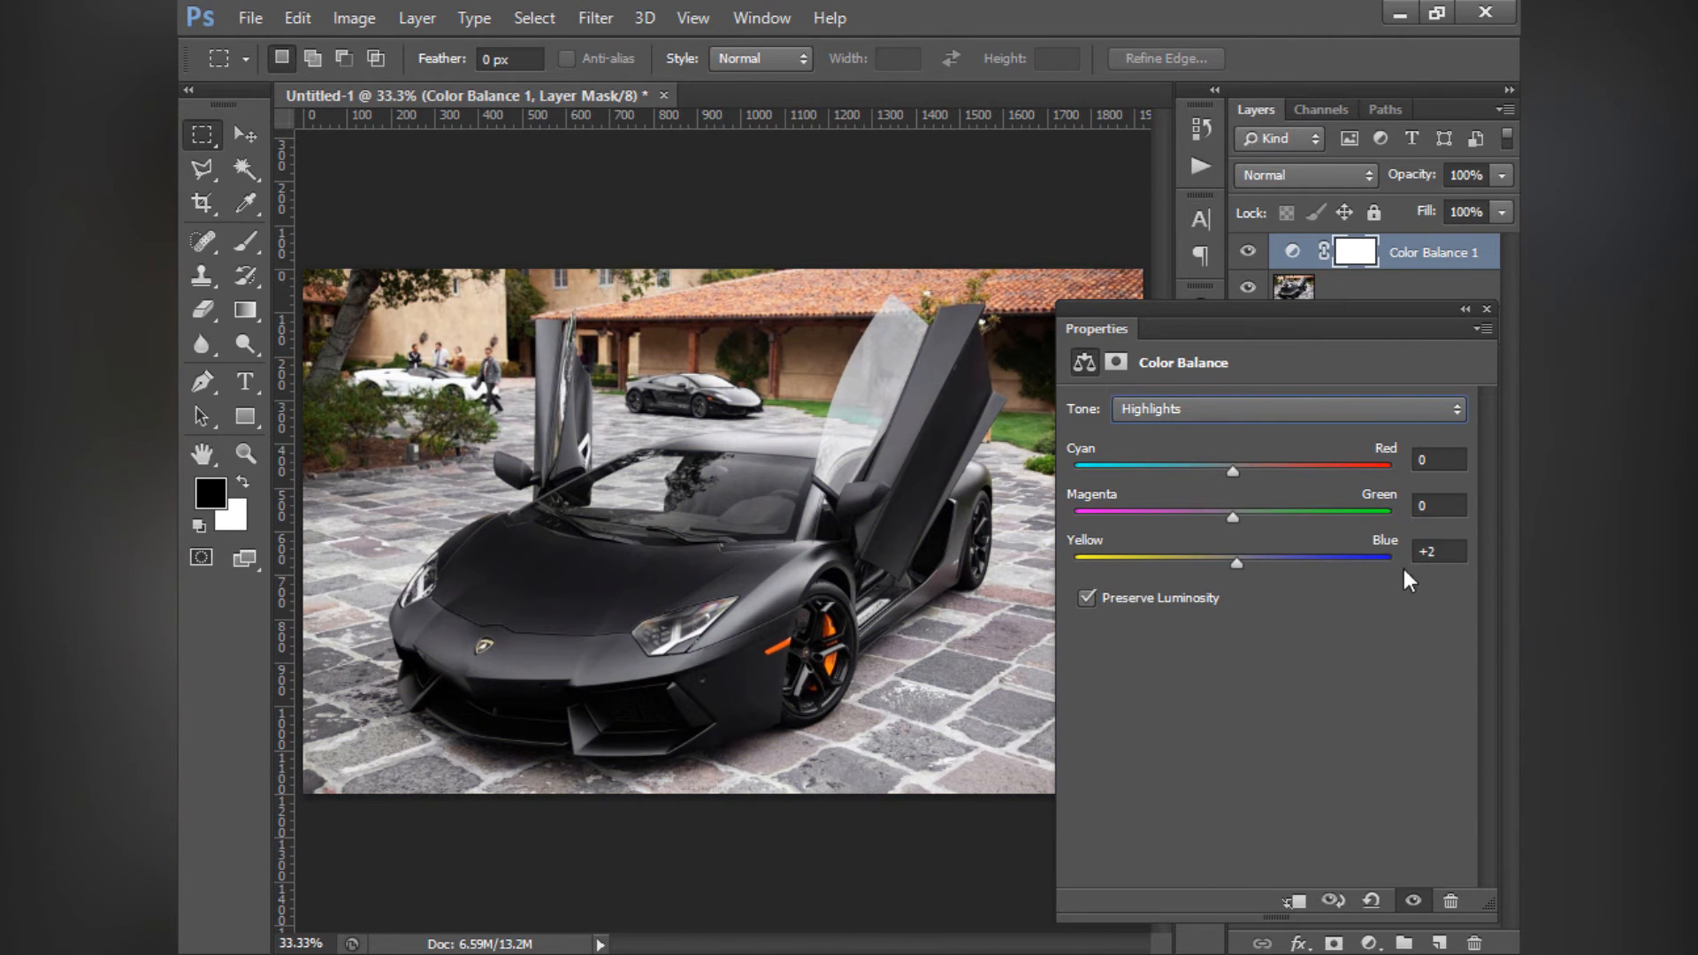
pyautogui.click(1435, 552)
pyautogui.write('0')
# - Delete the Color Balance layer and add a Black & White adjustment layer above the car photo
pyautogui.click(1487, 309)
pyautogui.click(1437, 266)
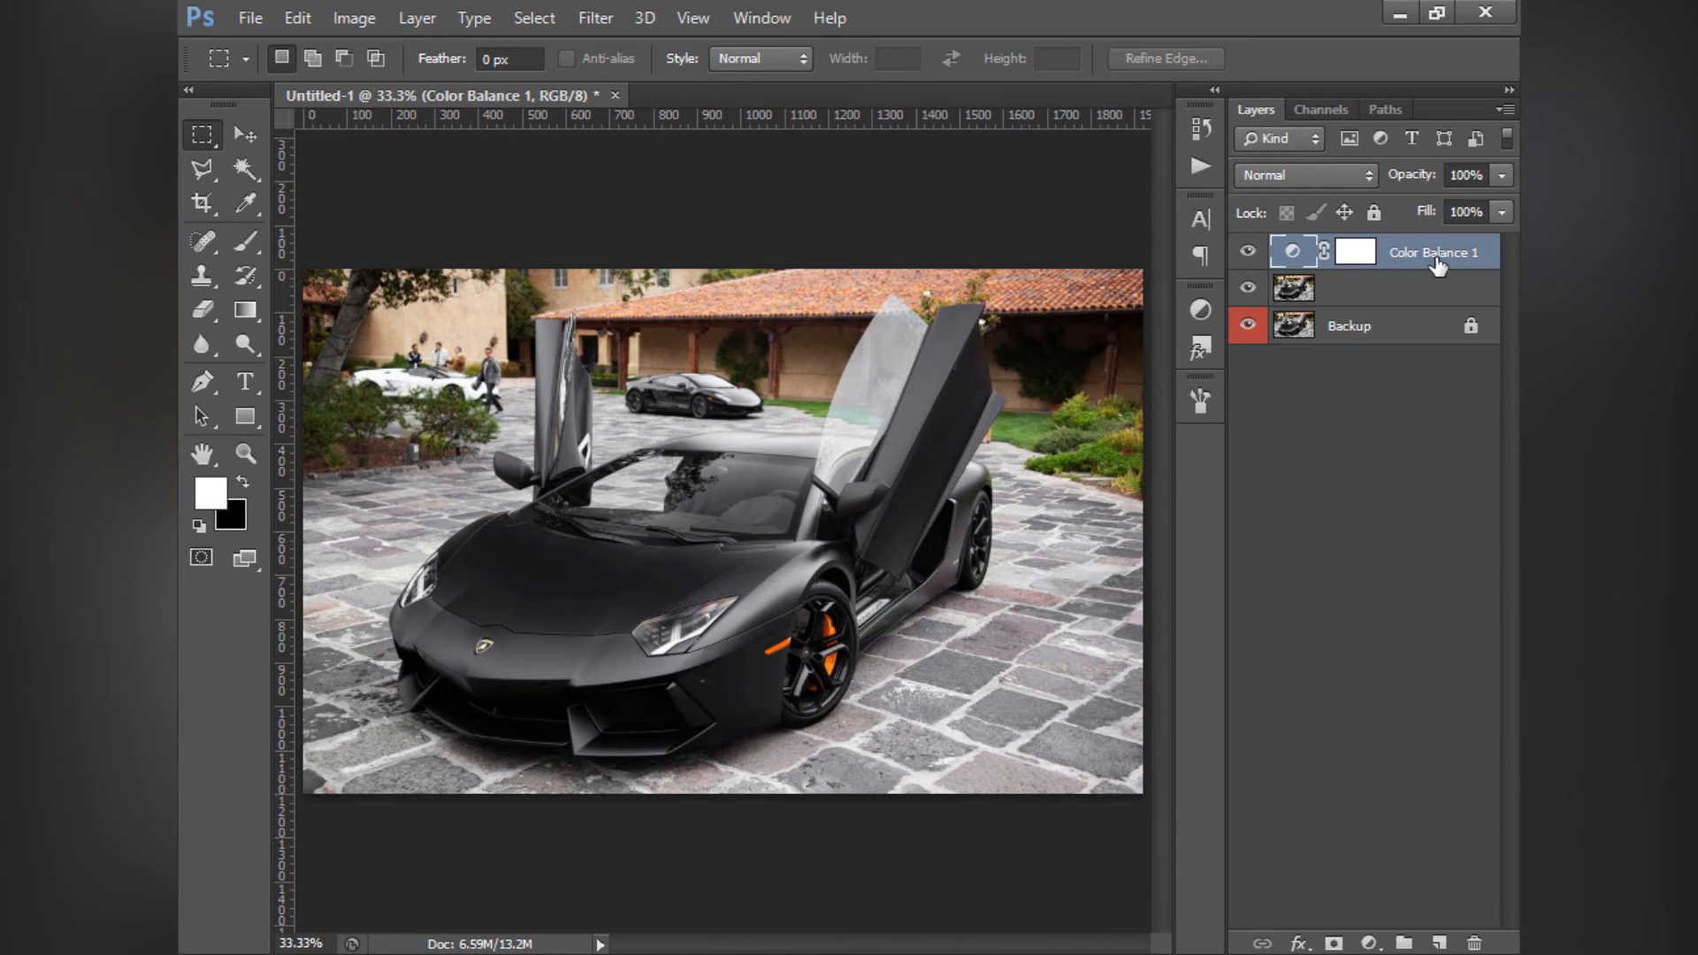
pyautogui.press('Delete')
pyautogui.click(1201, 312)
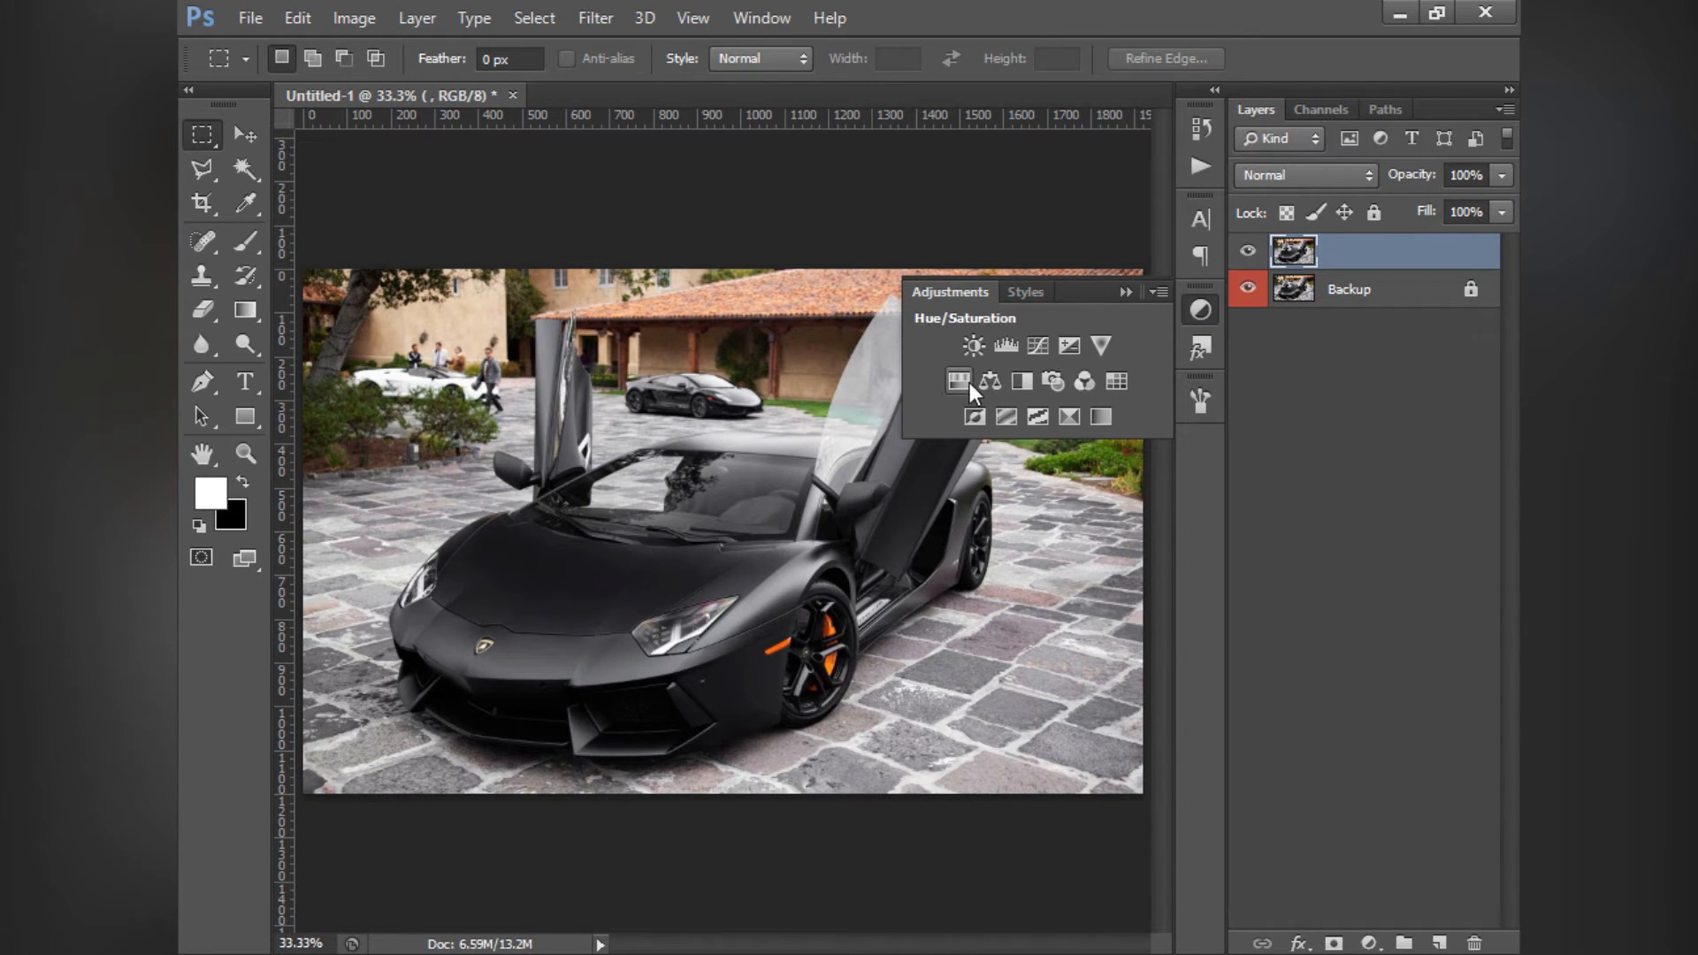
pyautogui.click(1022, 382)
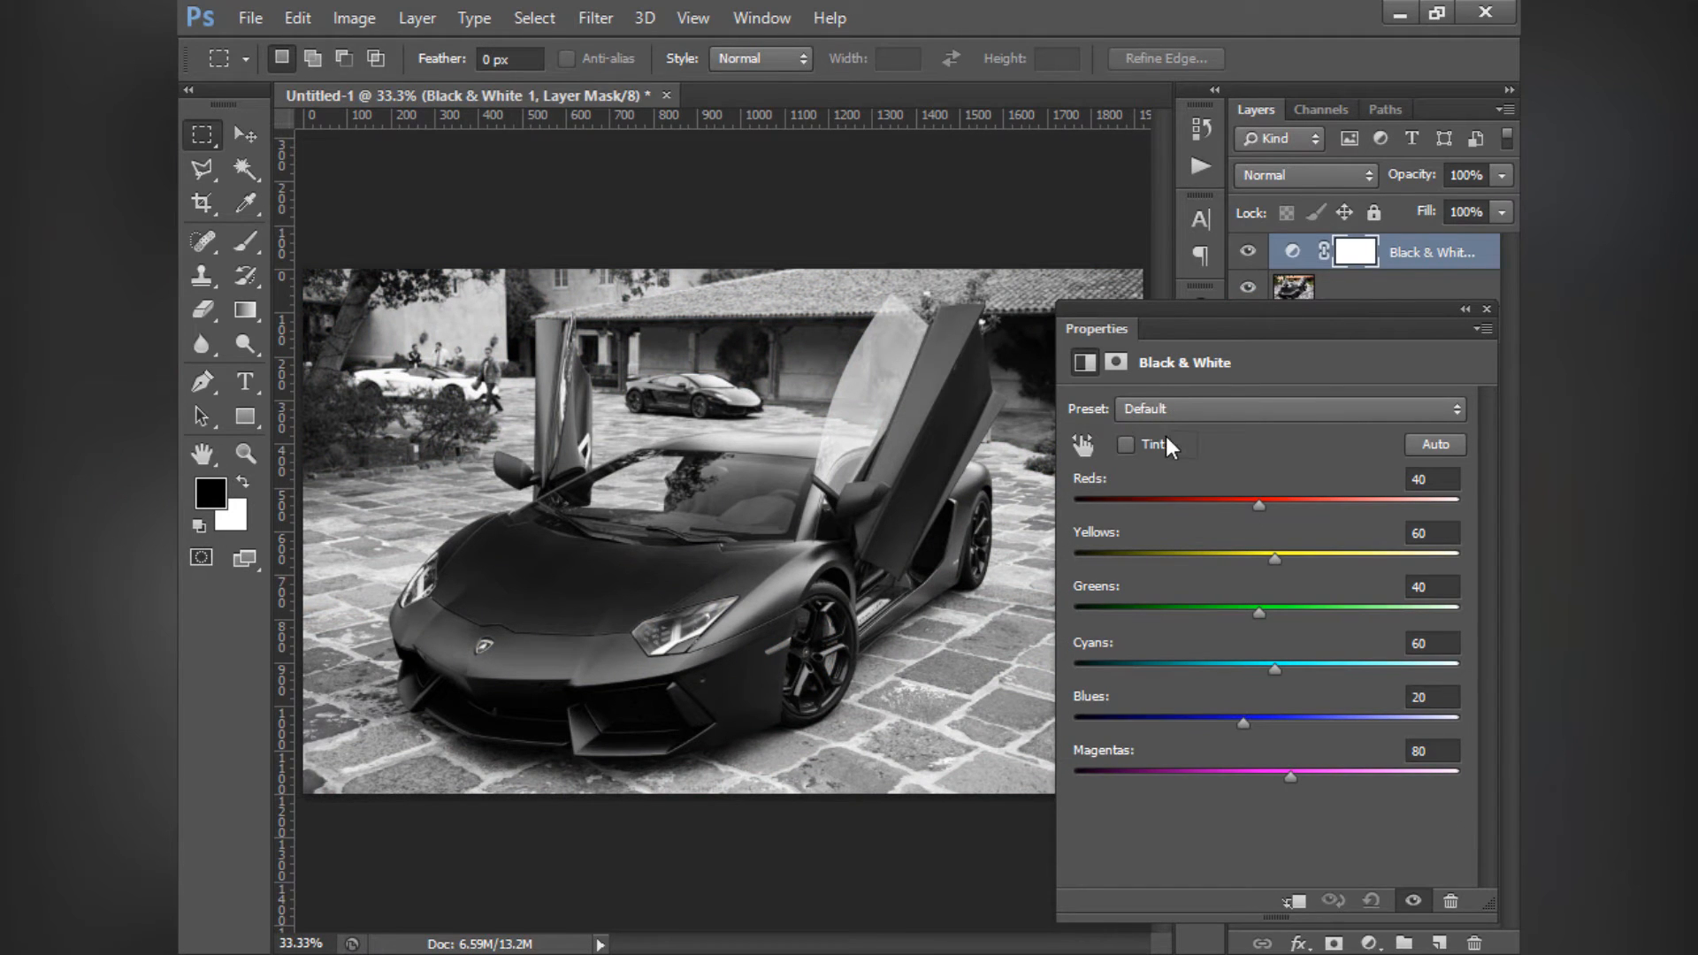
# - Try an orange tint (#ffb100) on the Black & White layer and turn Tint off again
pyautogui.click(1126, 444)
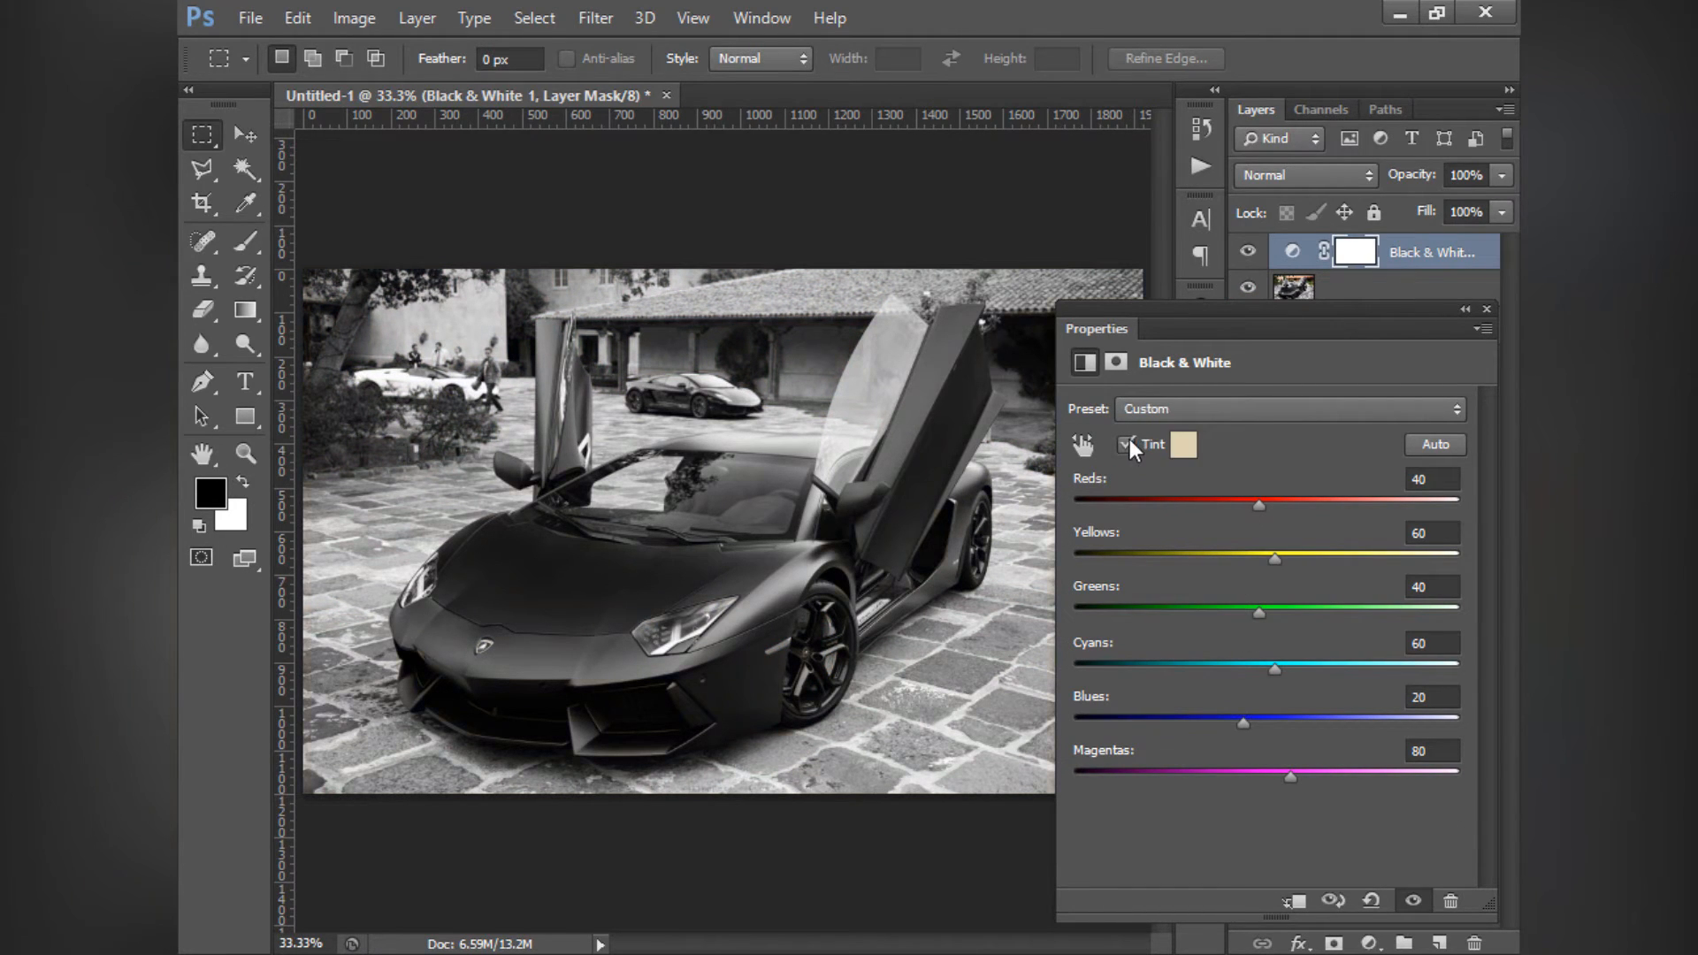
pyautogui.click(1183, 444)
pyautogui.moveTo(802, 426); pyautogui.dragTo(959, 277)
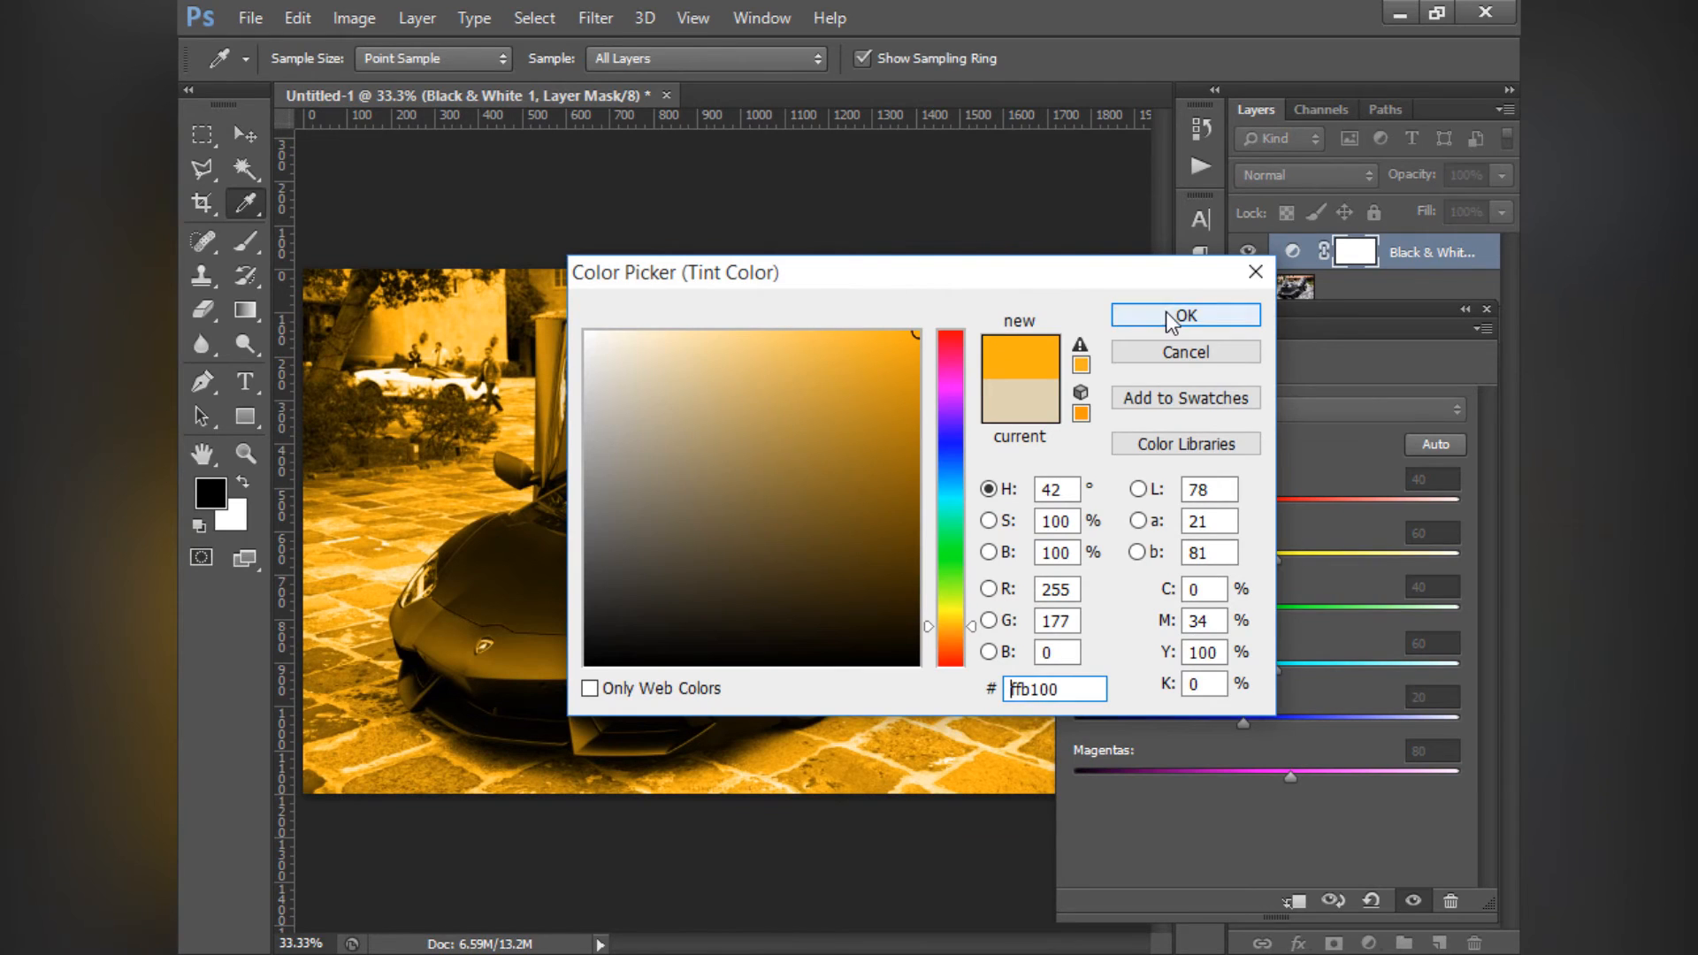
pyautogui.click(1180, 316)
pyautogui.click(1126, 443)
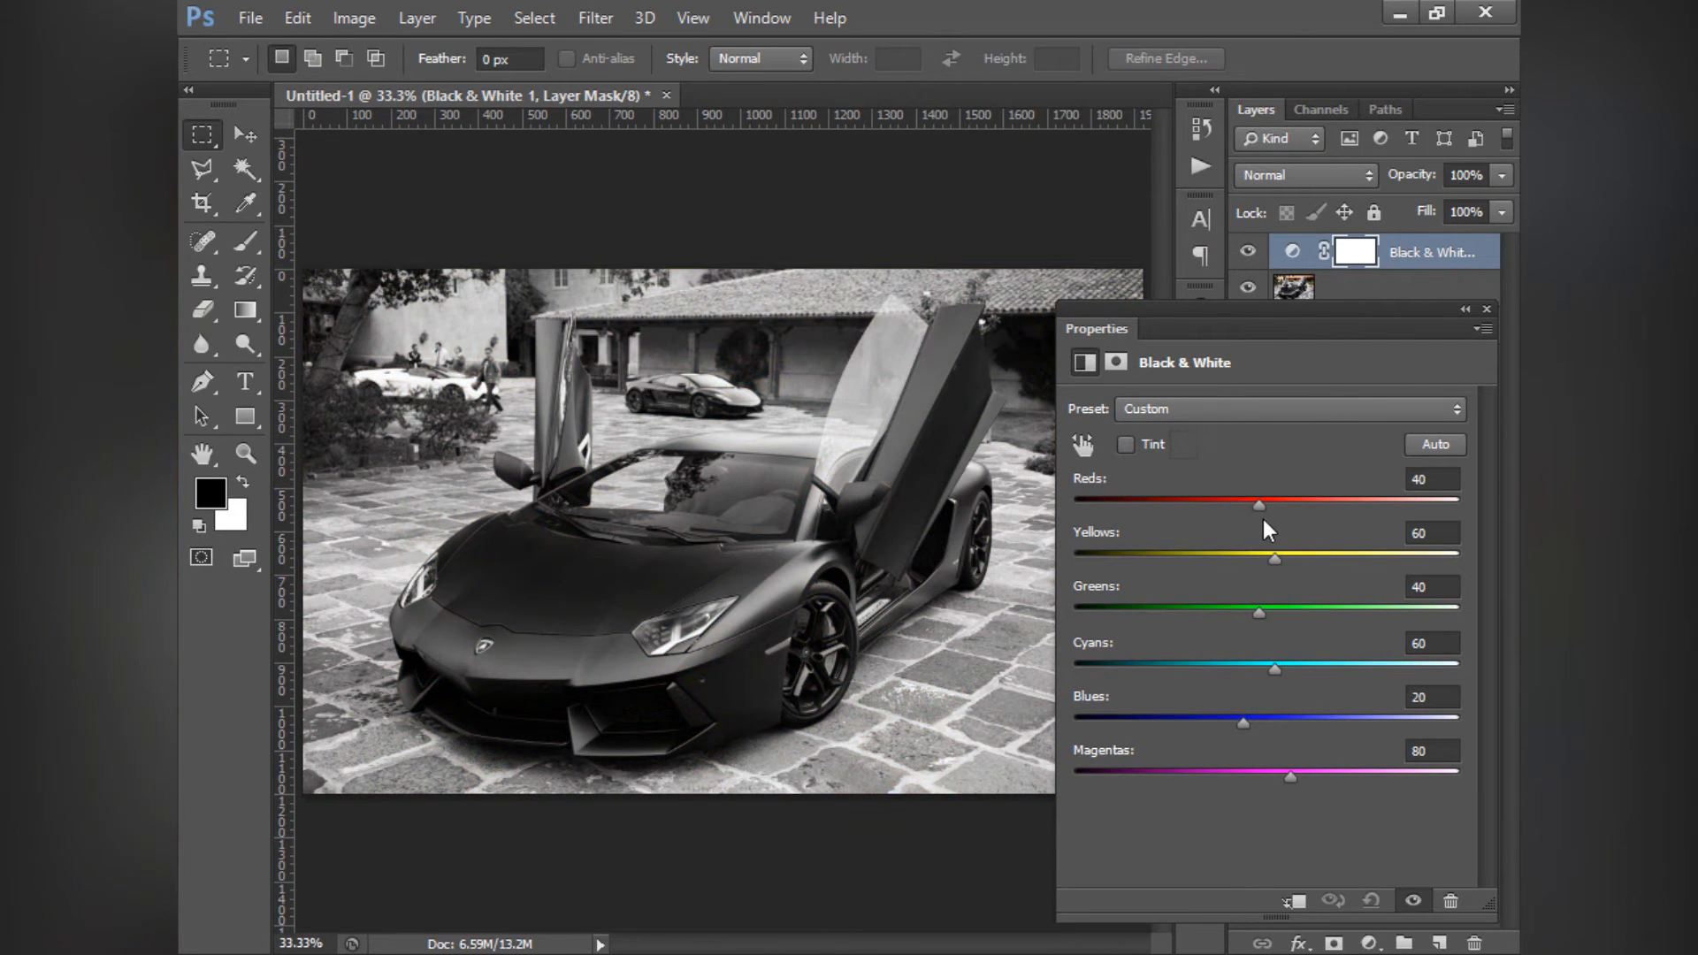
# - Set the Black & White layer's Yellows to 246 and Reds to 223, trying Reds at 300 and -110 along the way
pyautogui.moveTo(1271, 502)
pyautogui.mouseDown()
pyautogui.moveTo(1335, 511)
pyautogui.moveTo(1255, 525)
pyautogui.mouseUp()
pyautogui.moveTo(1255, 506); pyautogui.dragTo(1508, 520)
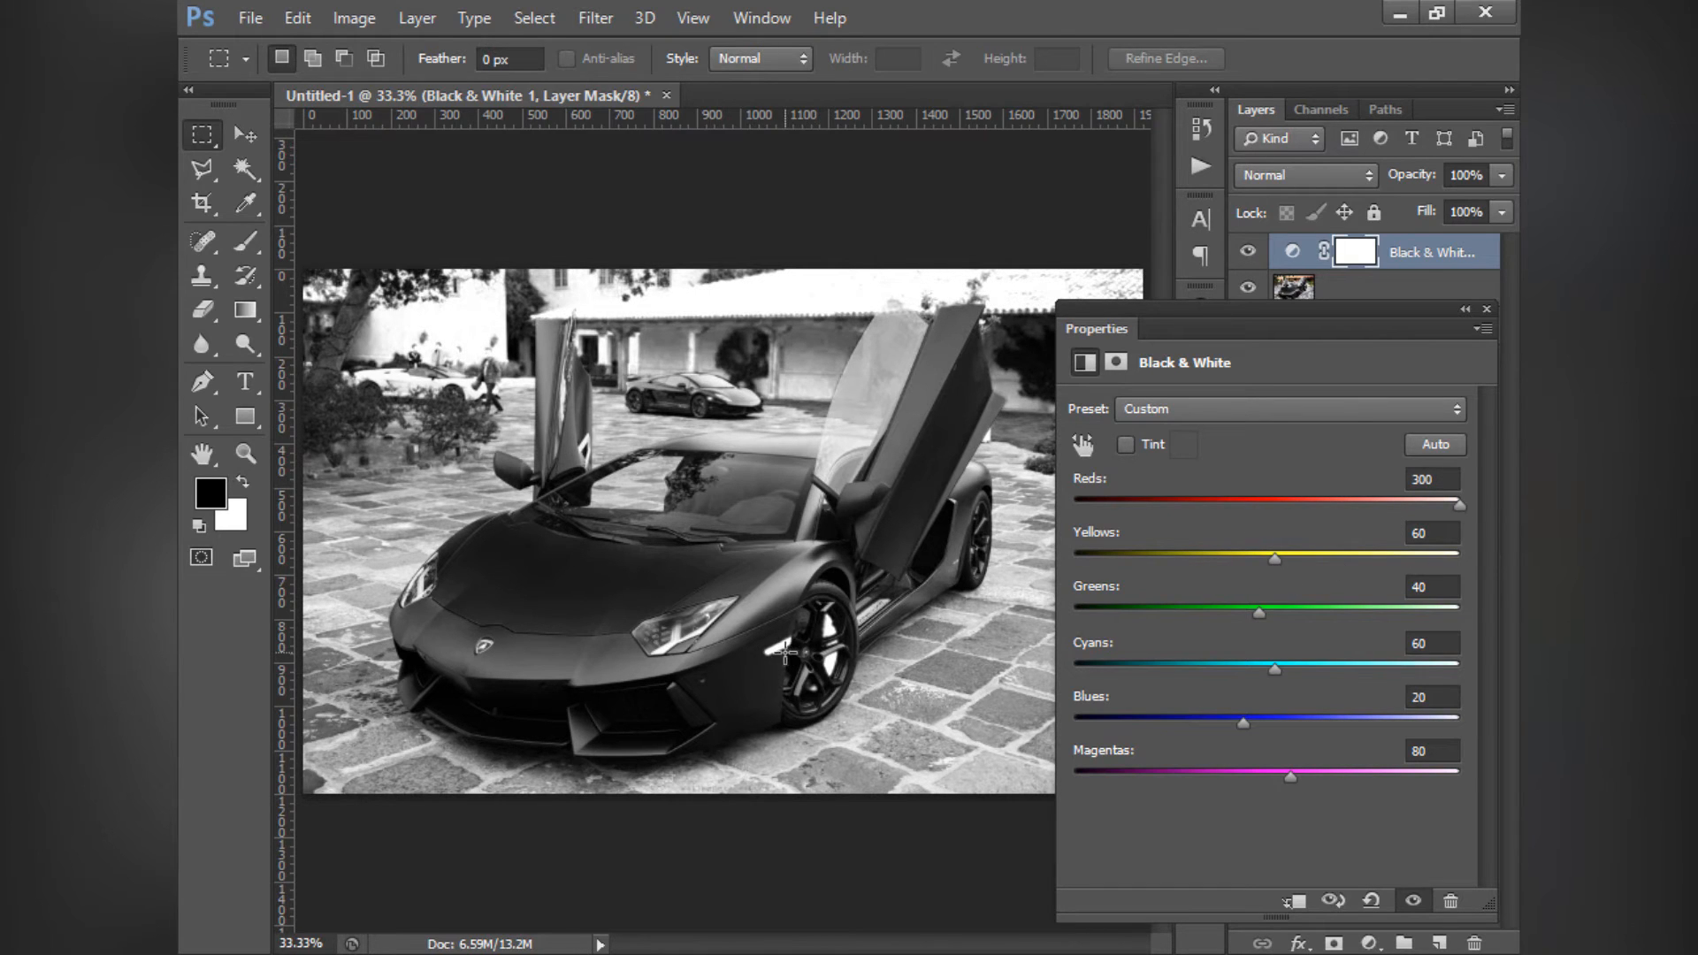
pyautogui.moveTo(1275, 559); pyautogui.dragTo(1427, 575)
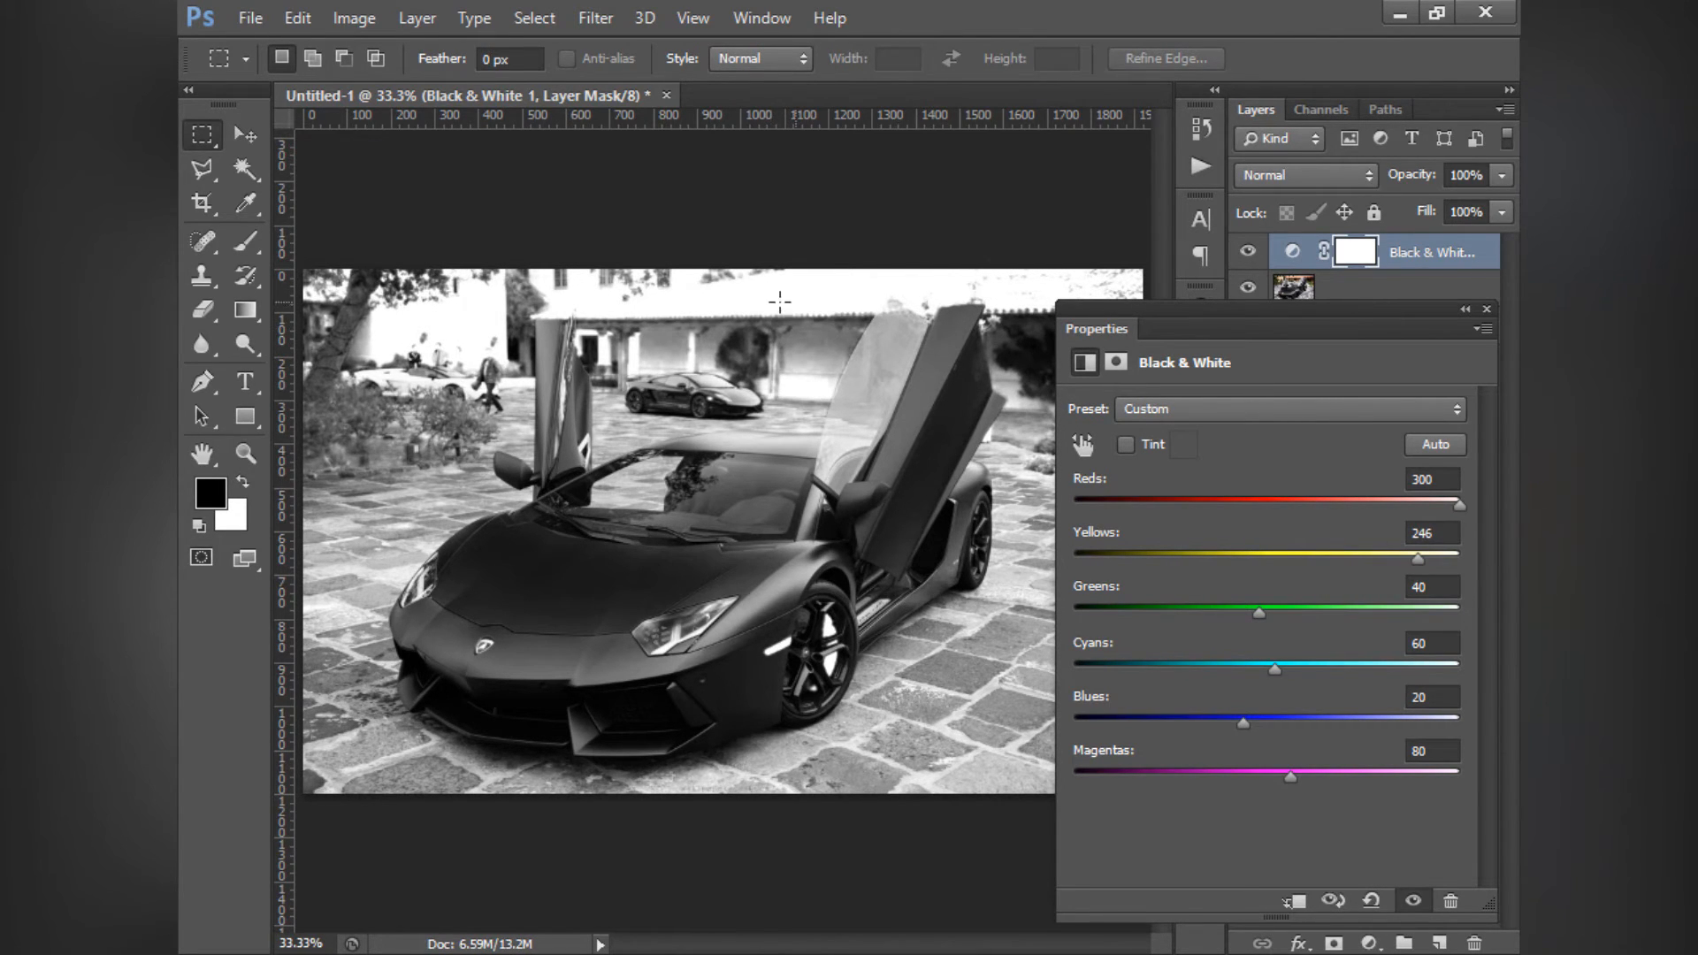
pyautogui.moveTo(1380, 512); pyautogui.dragTo(1116, 498)
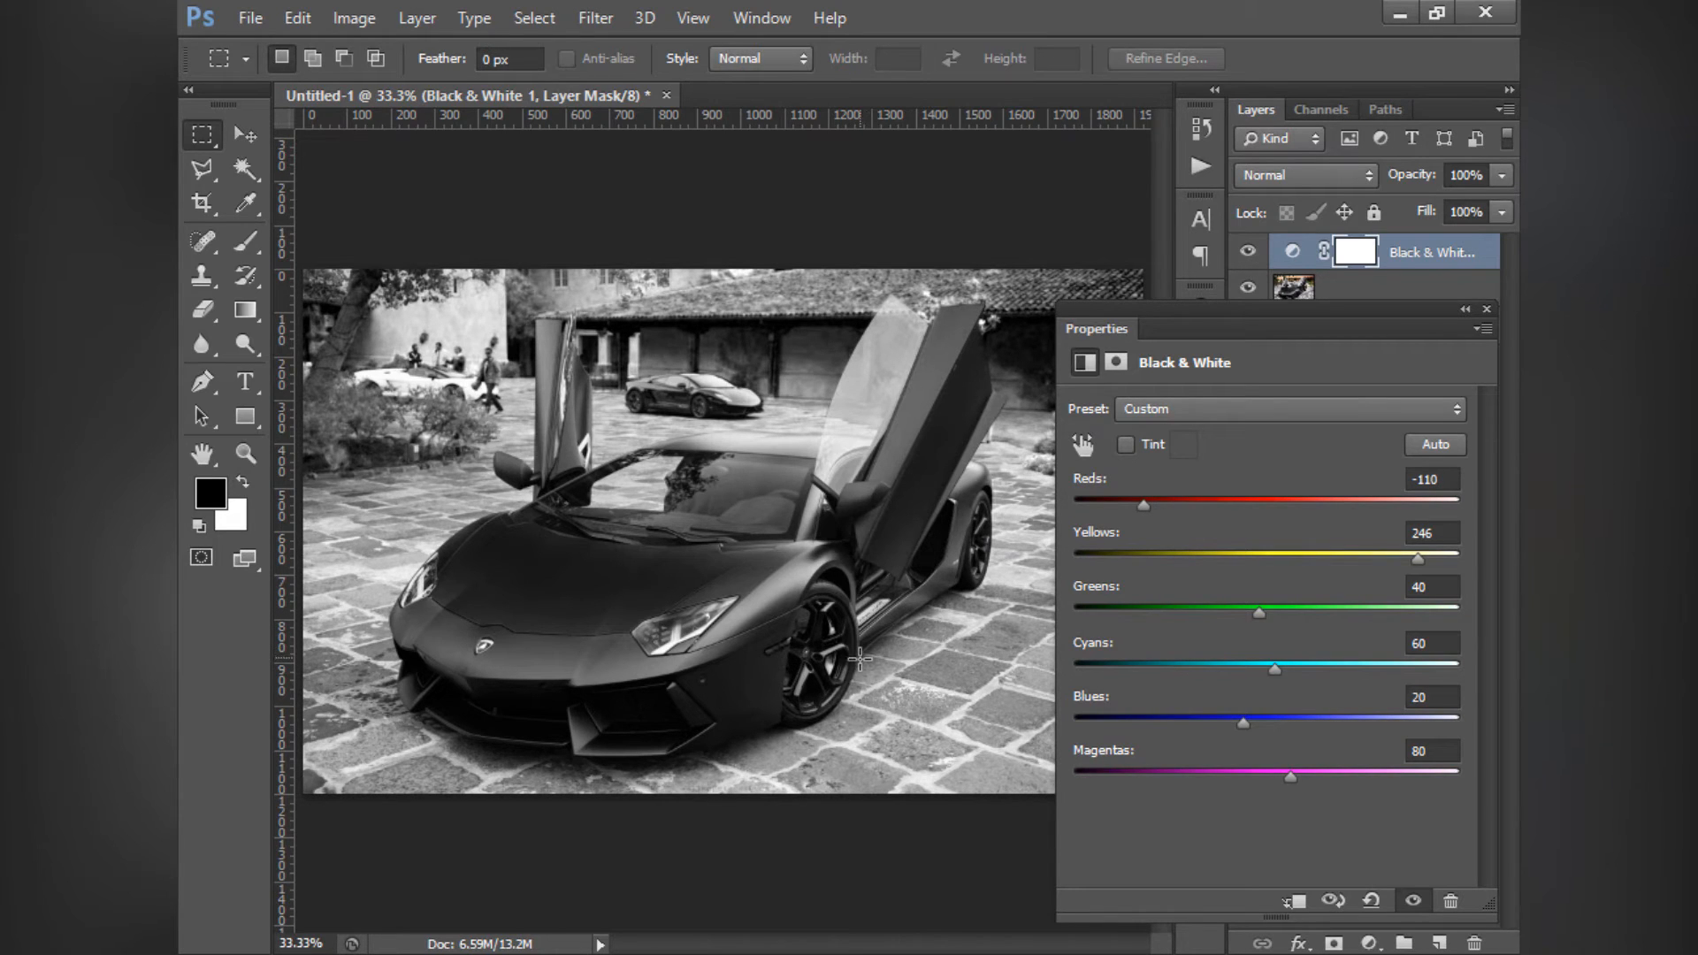
pyautogui.moveTo(1171, 512); pyautogui.dragTo(1396, 520)
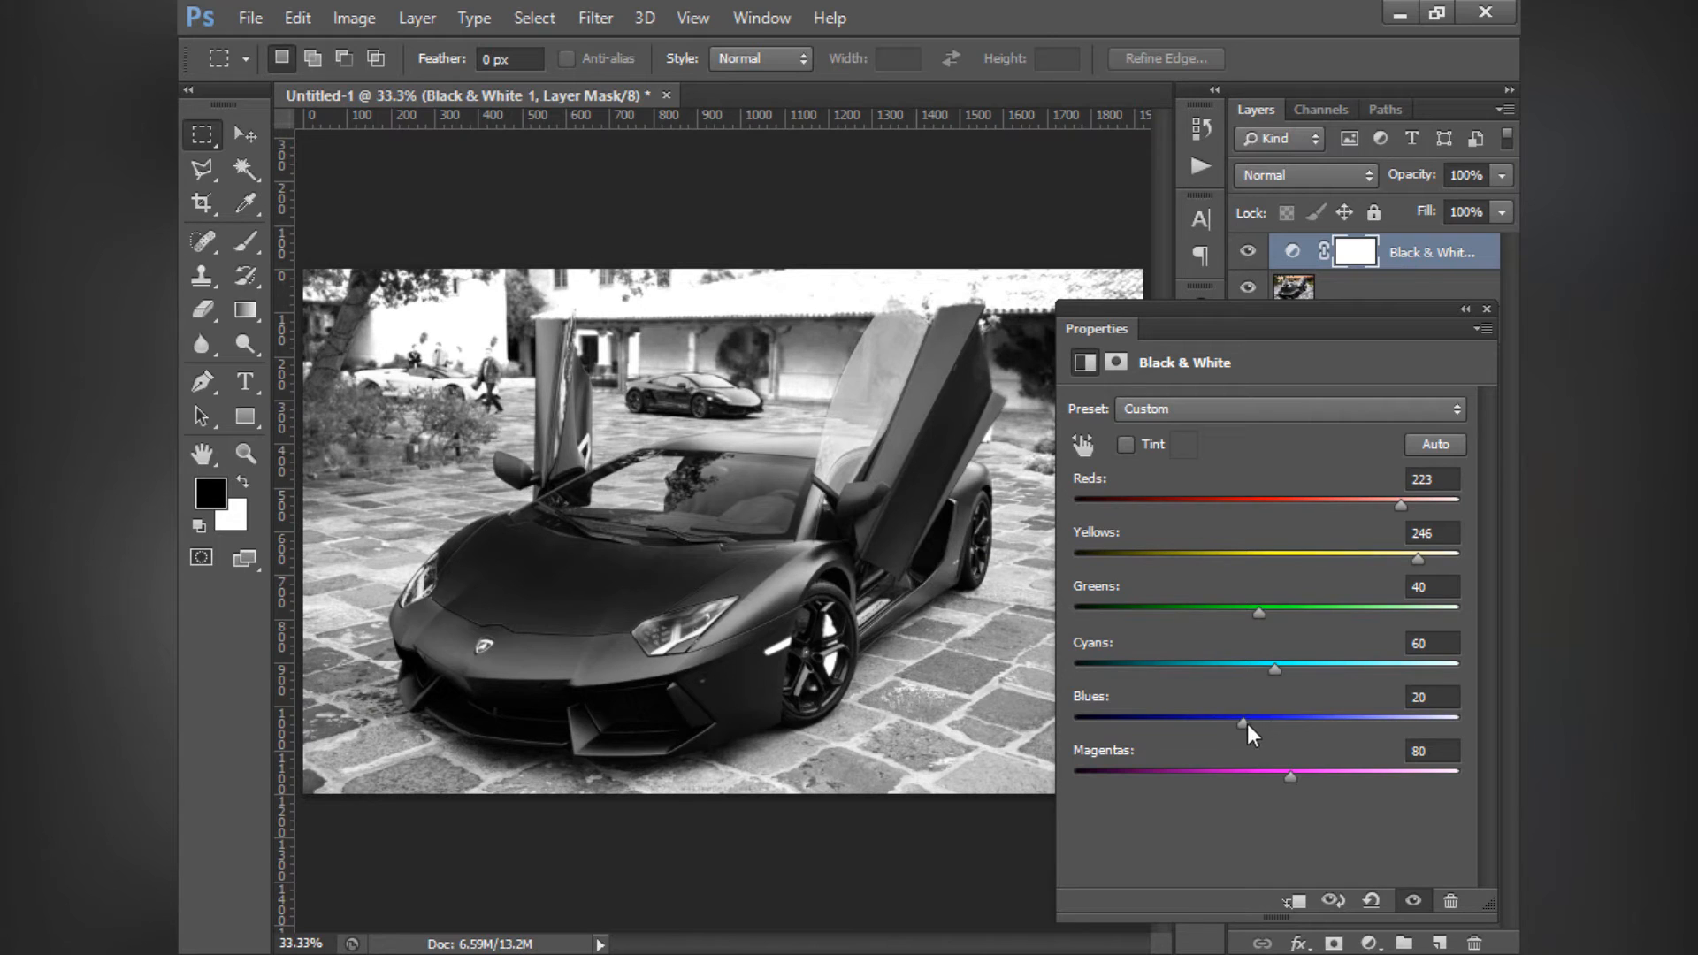
# - Try the Black & White layer's Blues at the maximum of 300 and set them to 79
pyautogui.moveTo(1243, 723); pyautogui.dragTo(1329, 725)
pyautogui.moveTo(1447, 724); pyautogui.dragTo(1236, 718)
pyautogui.moveTo(1239, 722); pyautogui.dragTo(1373, 733)
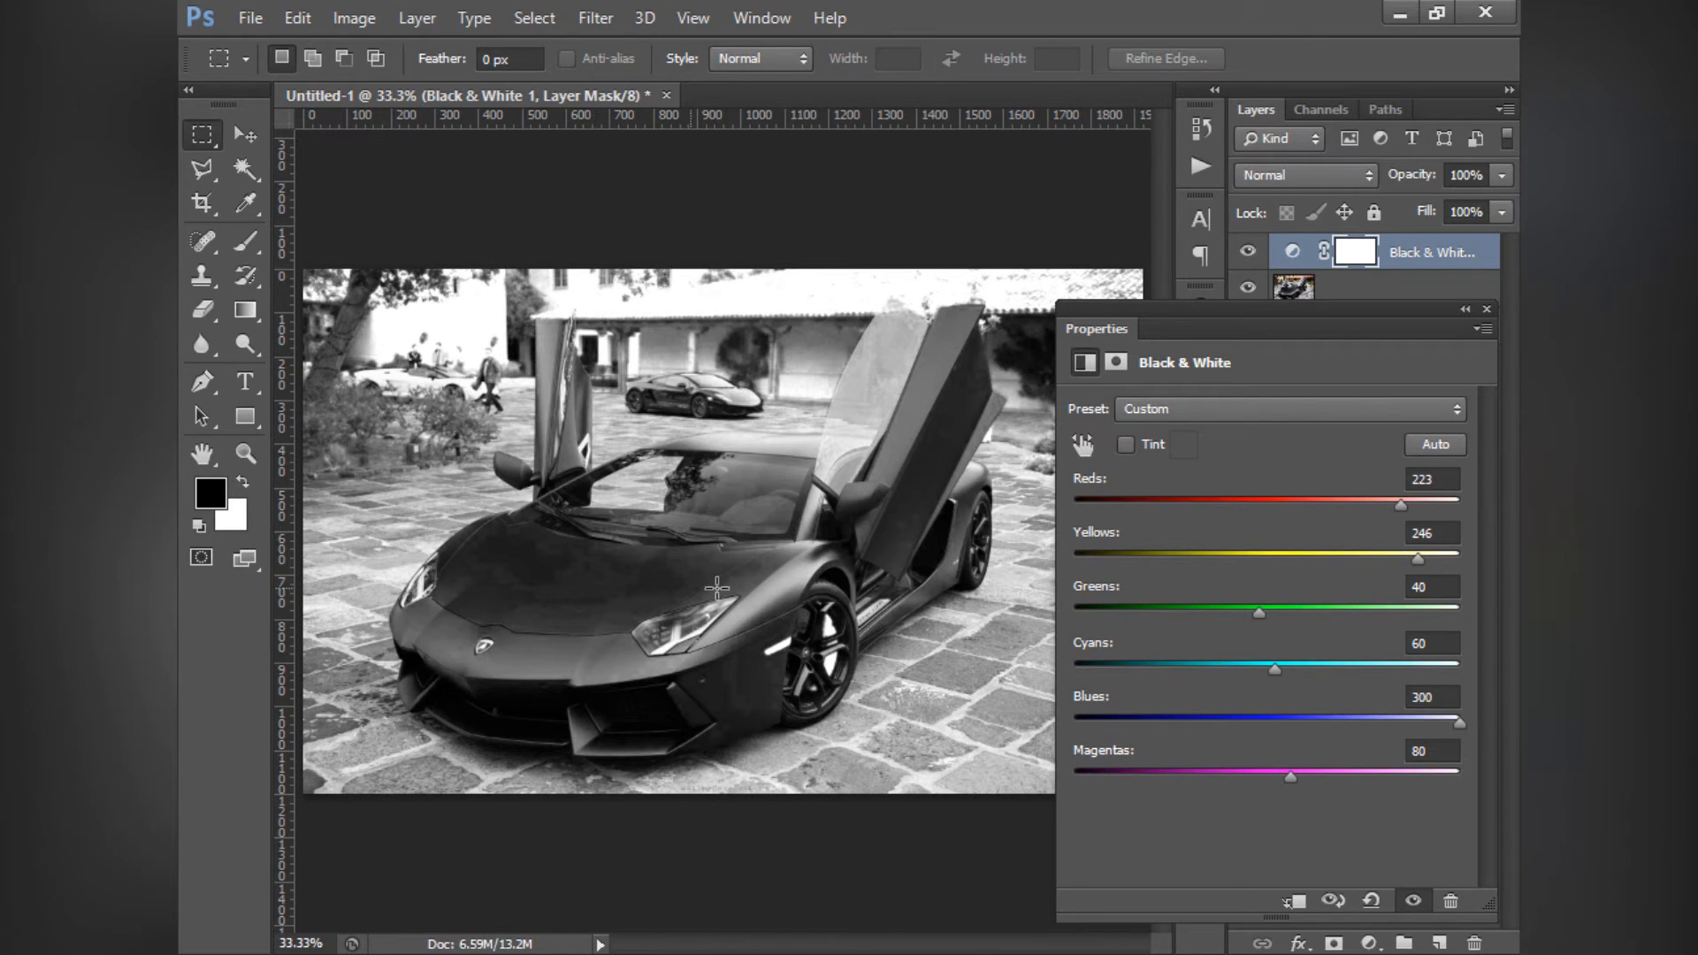
pyautogui.moveTo(1438, 724); pyautogui.dragTo(1284, 713)
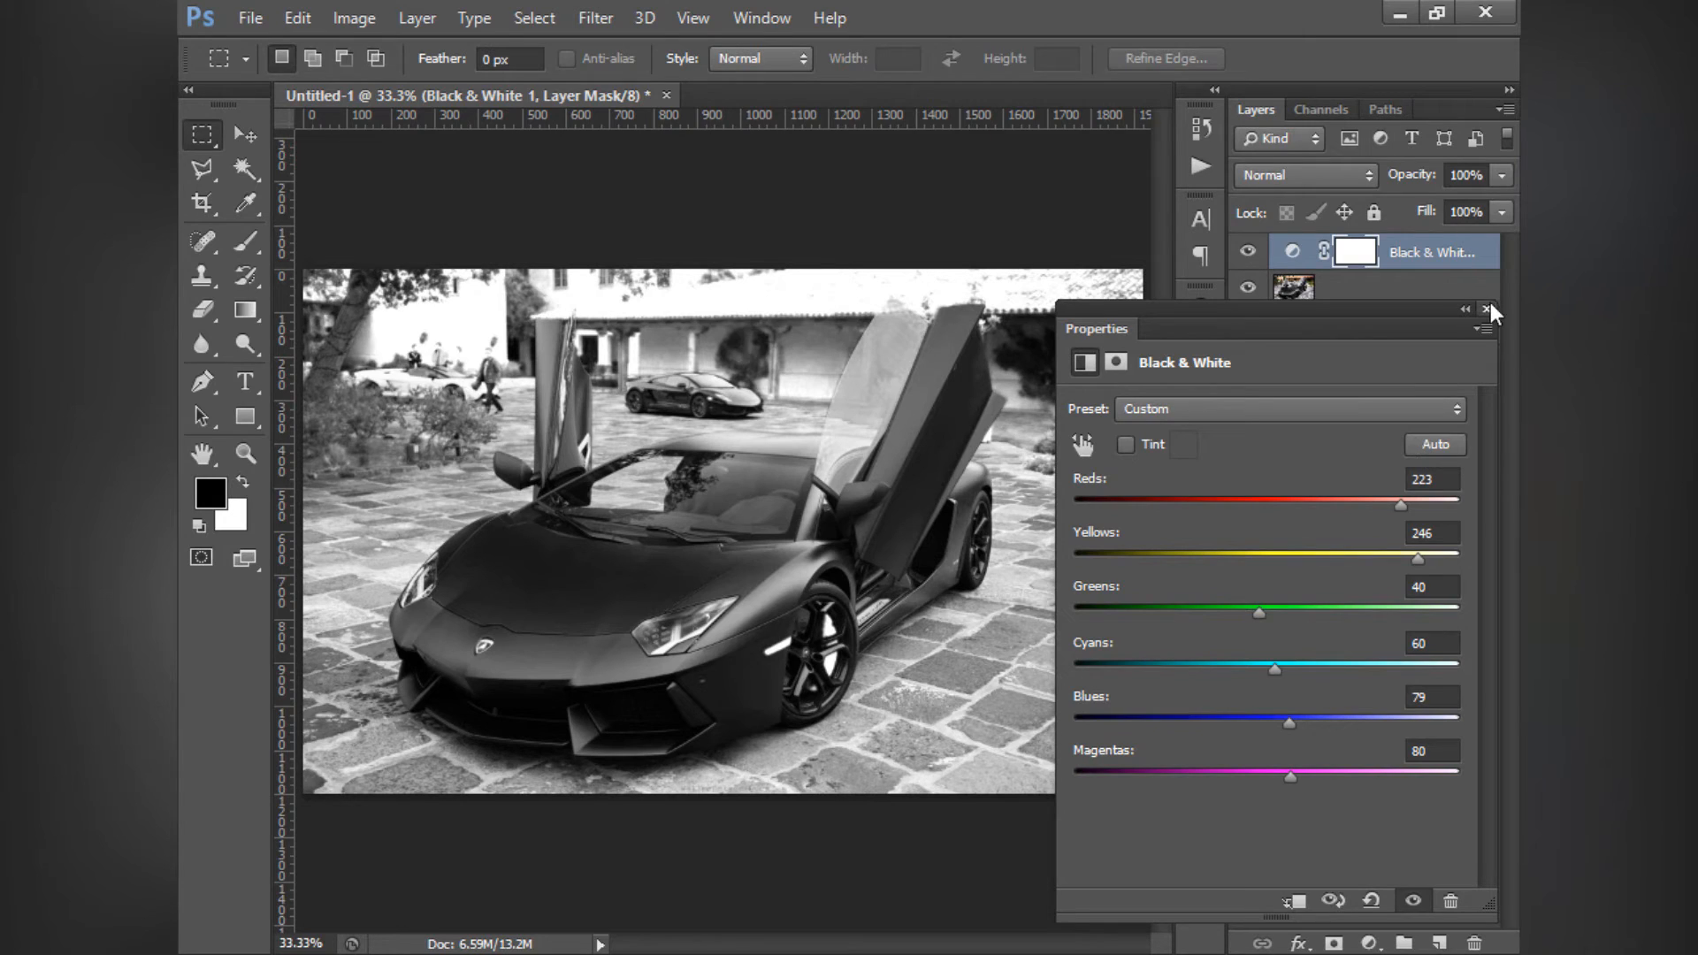
pyautogui.moveTo(1290, 779)
pyautogui.mouseDown()
pyautogui.moveTo(1458, 774)
pyautogui.moveTo(1193, 778)
pyautogui.moveTo(1291, 783)
pyautogui.mouseUp()
# - Delete the Black & White layer and add a Photo Filter adjustment layer above the car photo
pyautogui.click(1486, 310)
pyautogui.click(1465, 248)
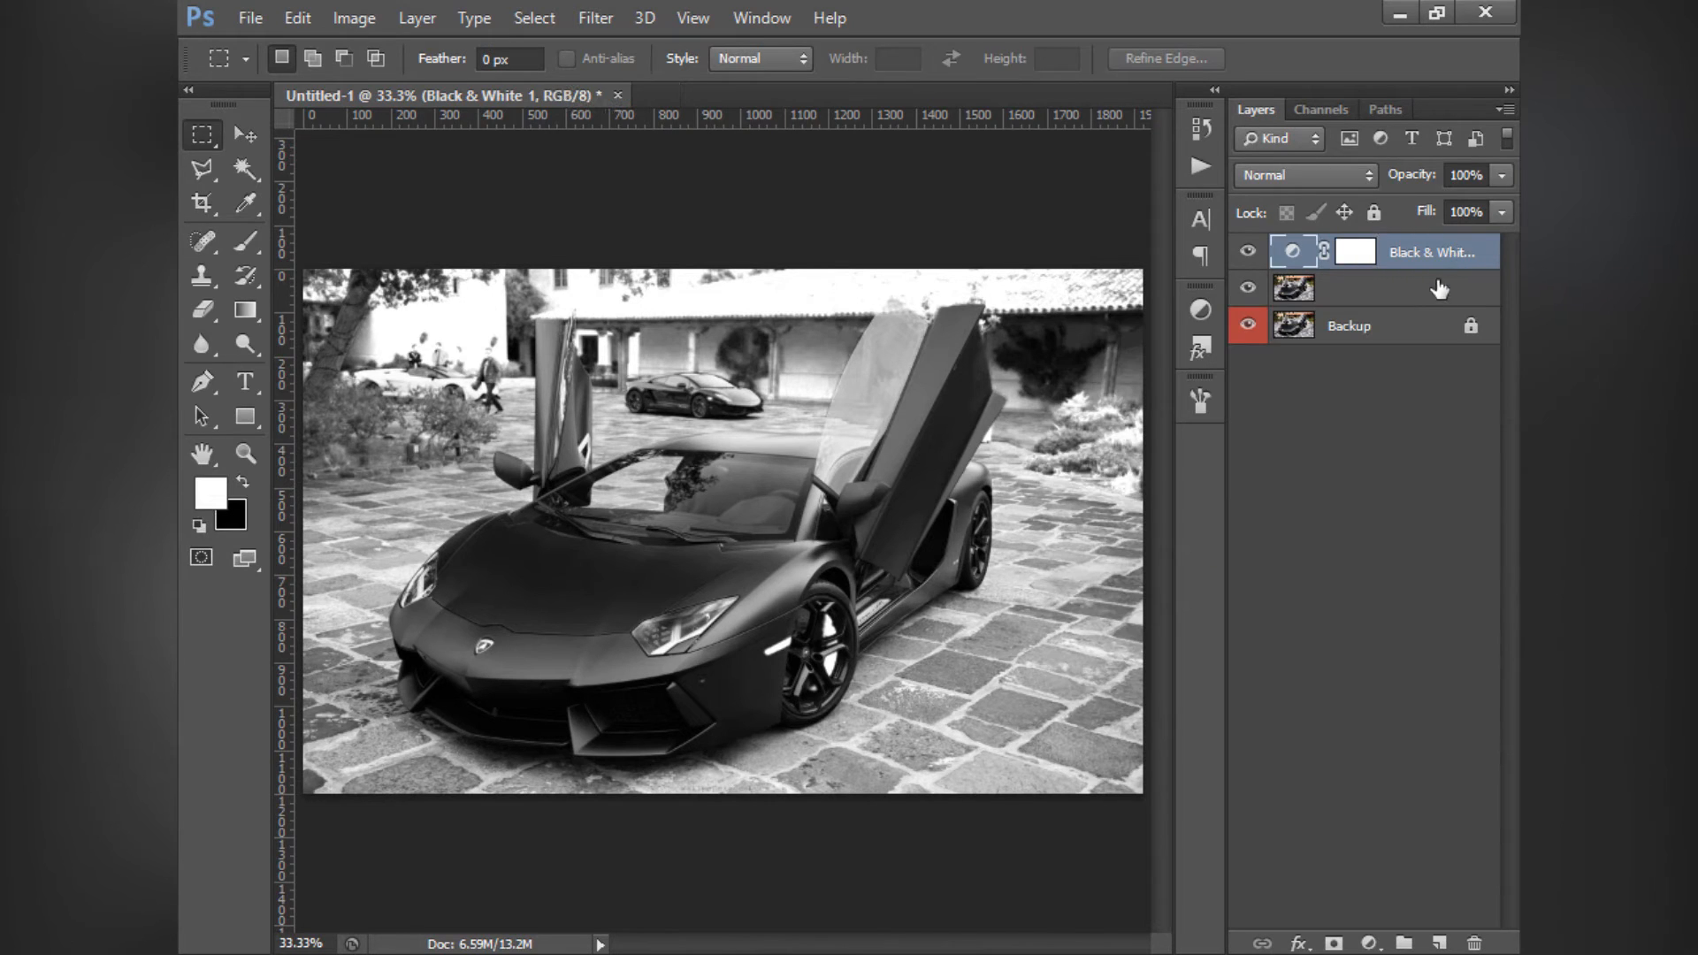
pyautogui.press('Delete')
pyautogui.click(1196, 308)
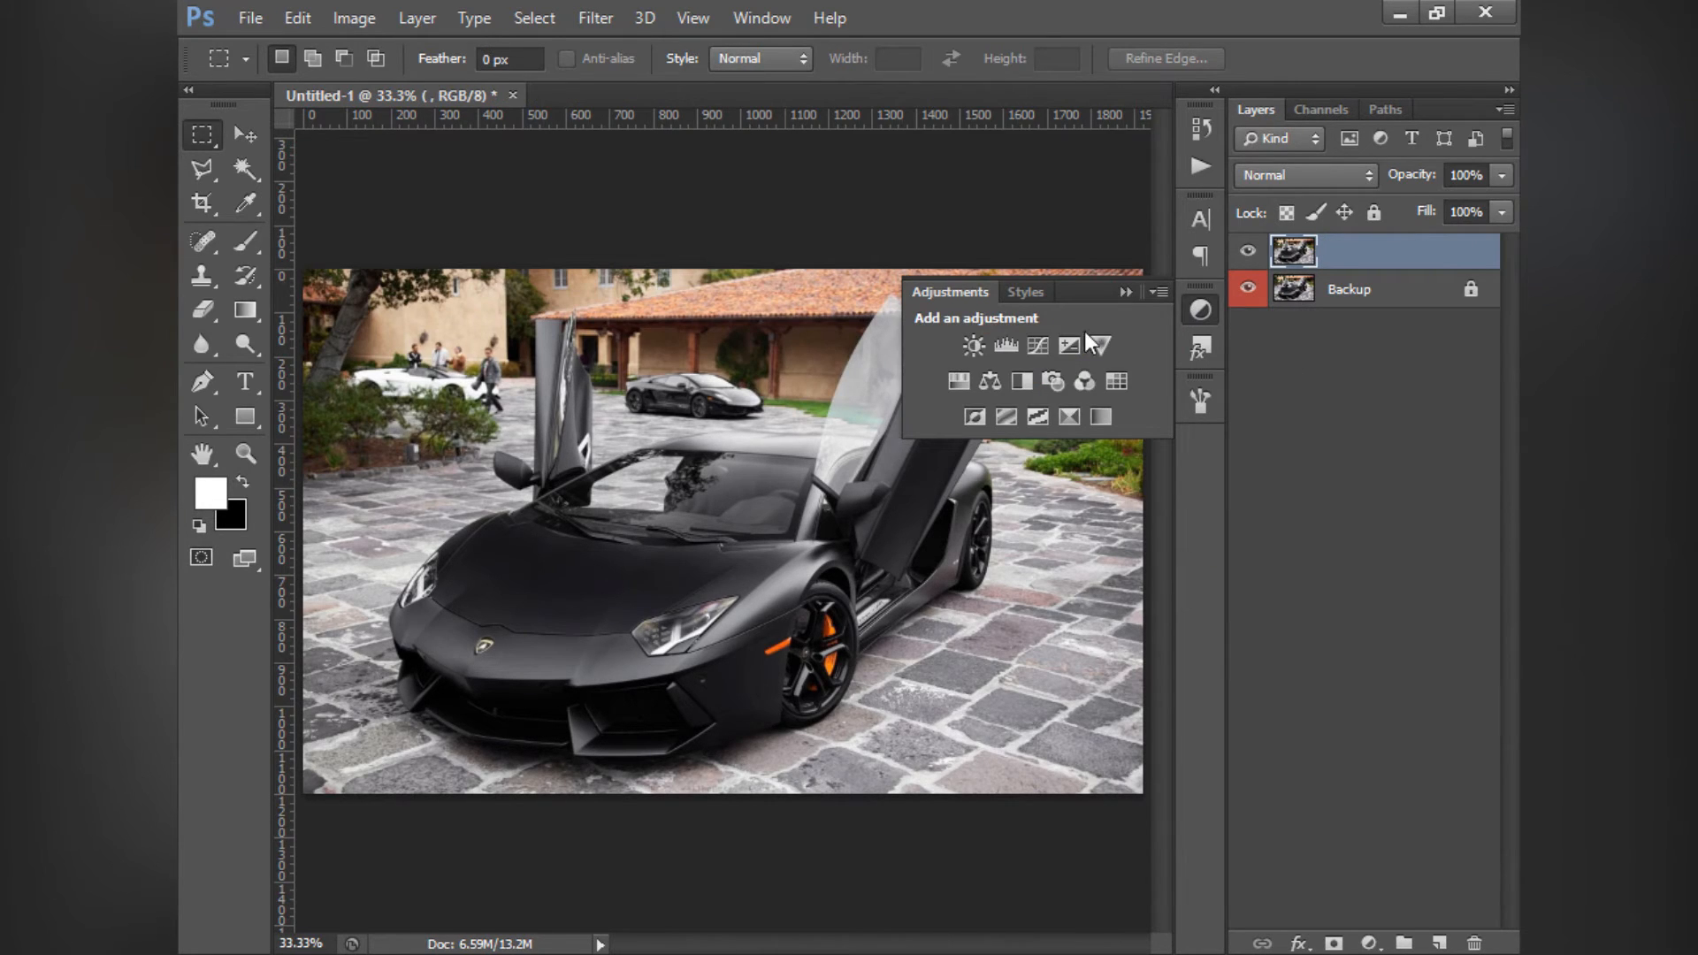
pyautogui.click(1052, 385)
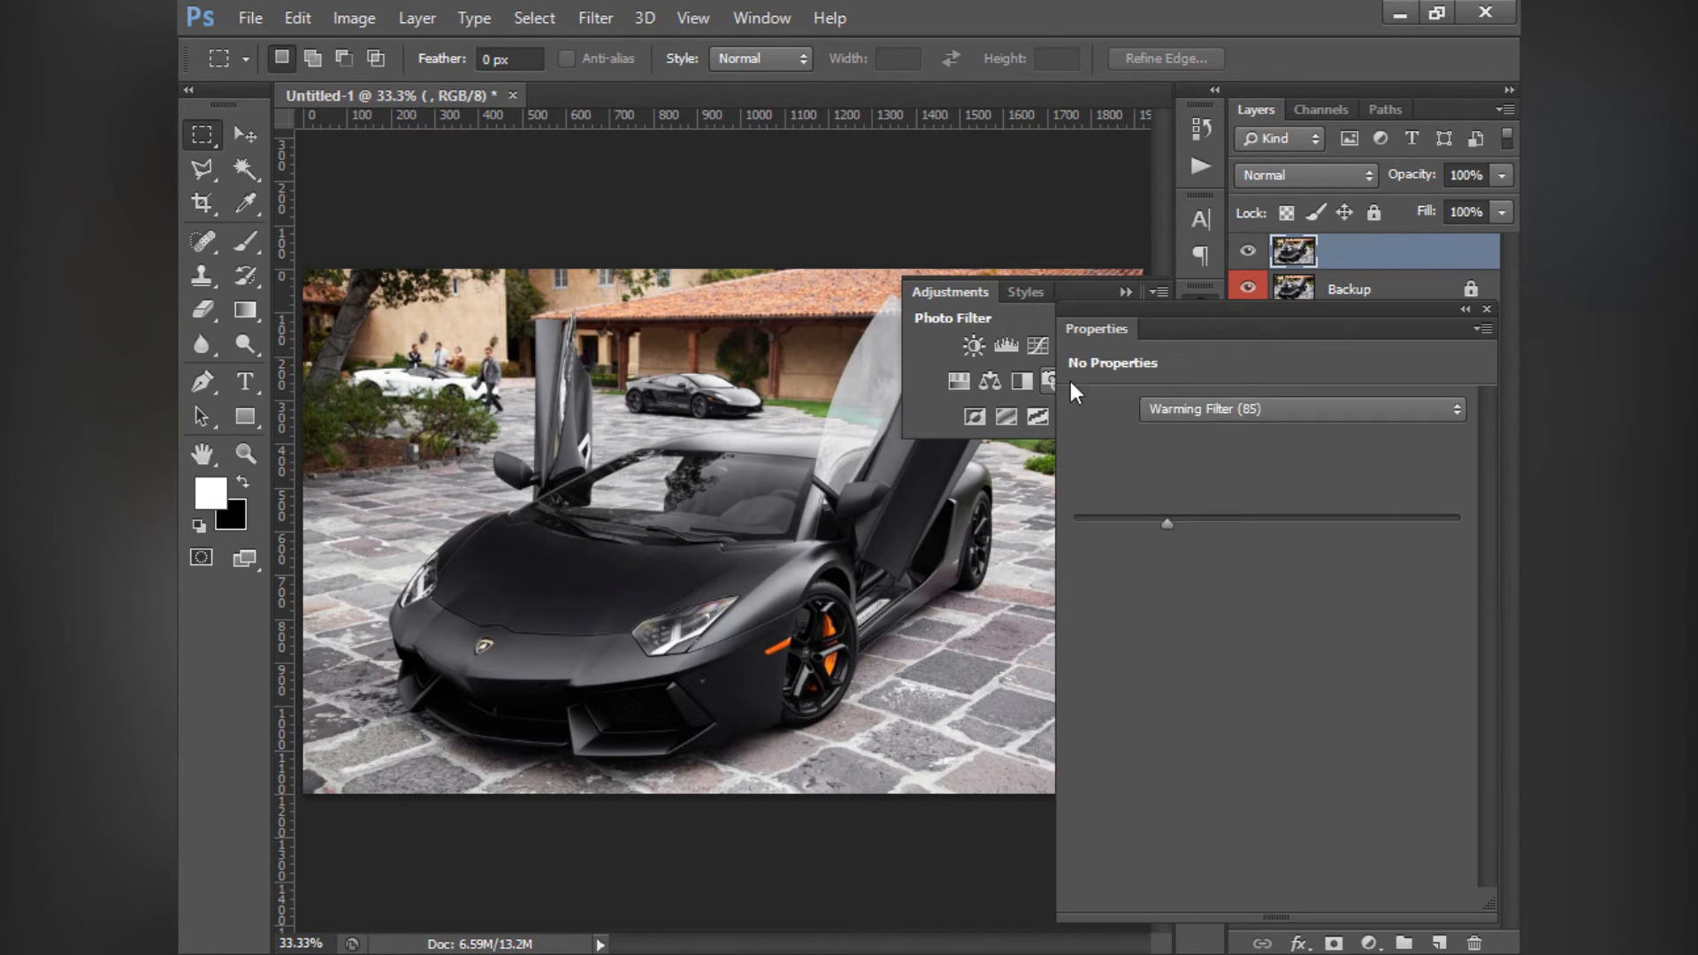
pyautogui.click(1139, 300)
# - Try the Red photo filter, switch to Cyan, and raise the density to 100%
pyautogui.click(1230, 409)
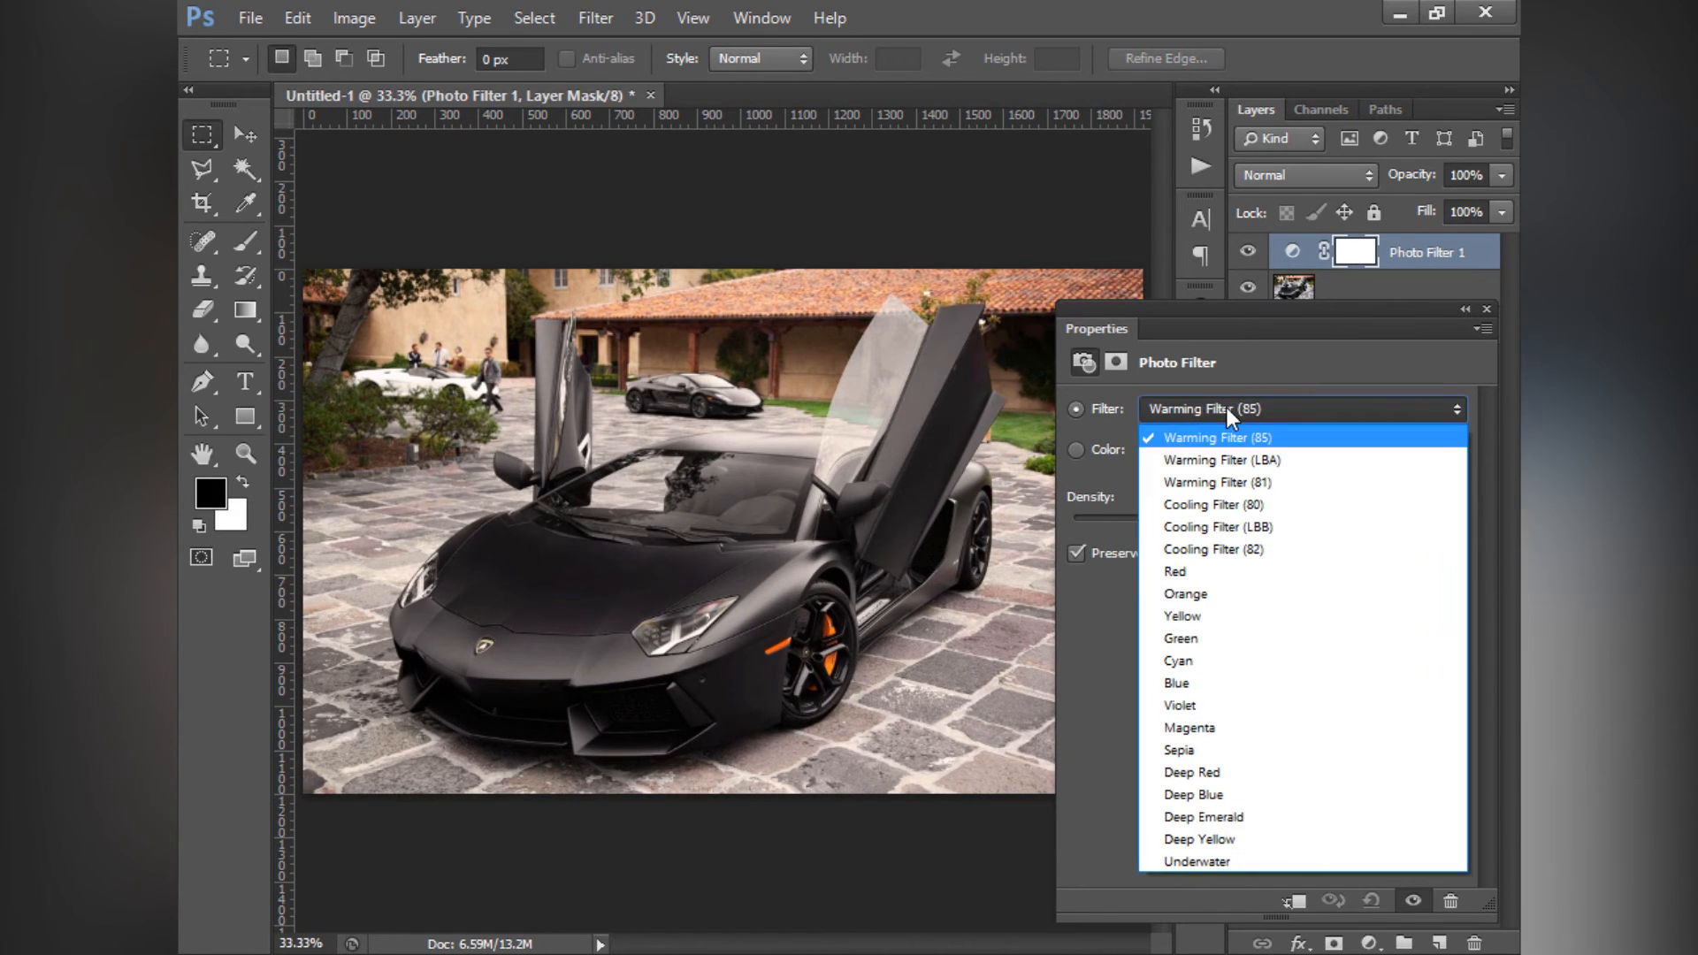
pyautogui.click(1228, 407)
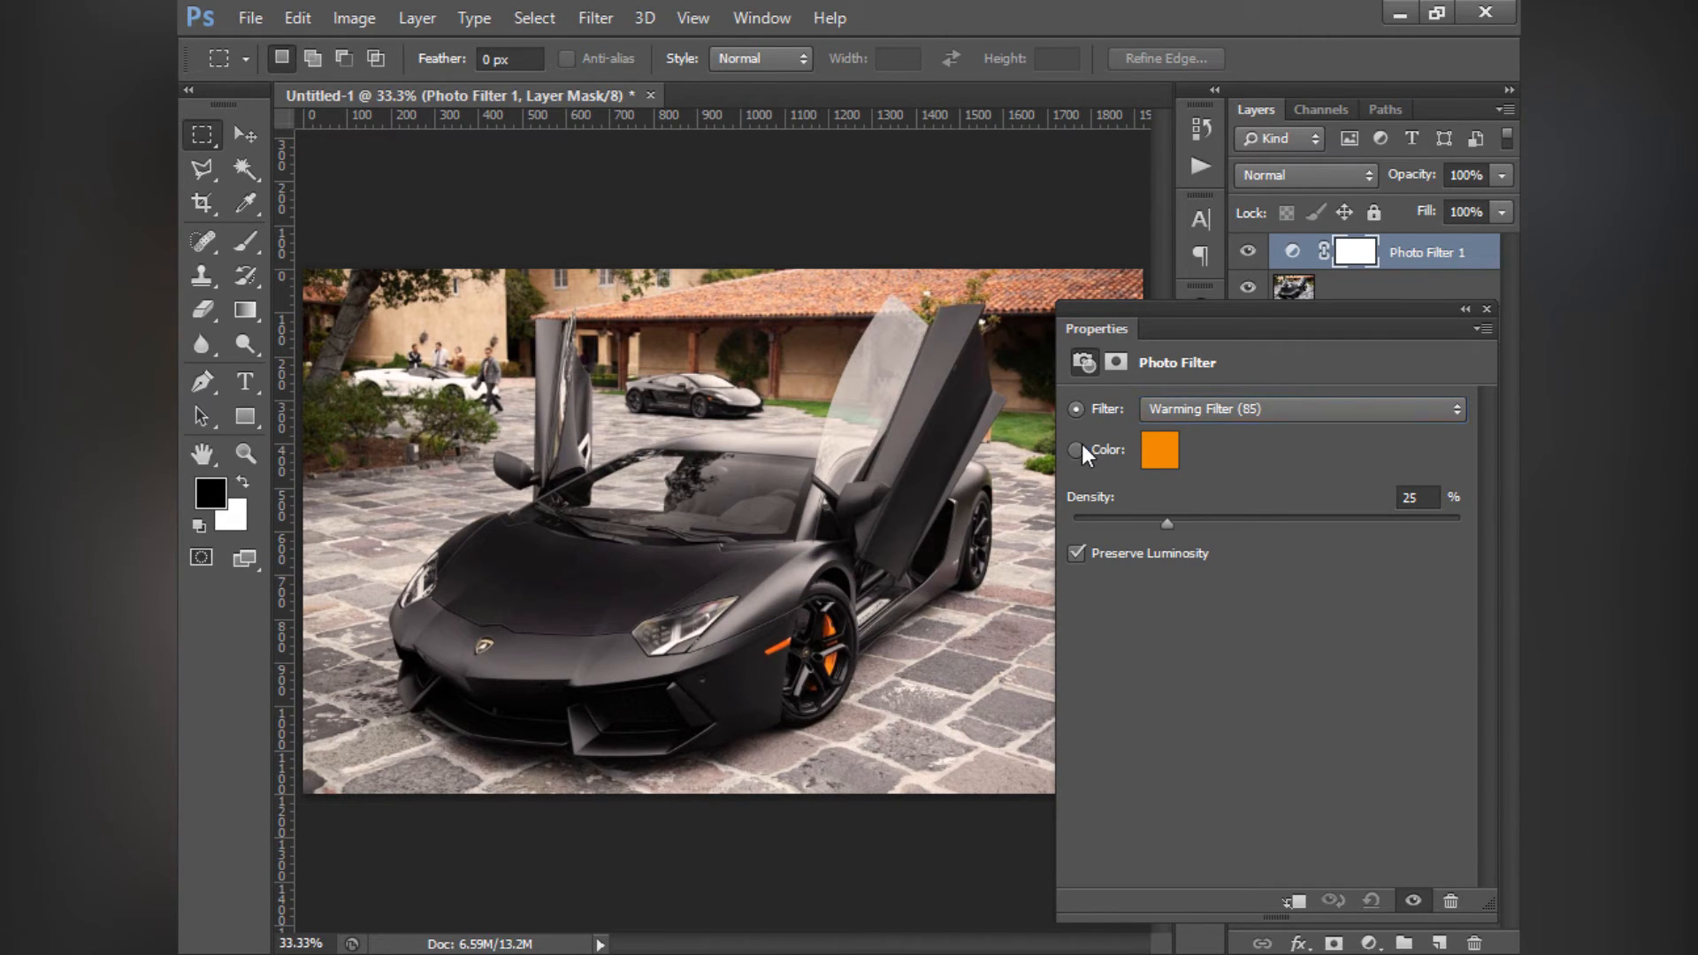
pyautogui.click(1208, 407)
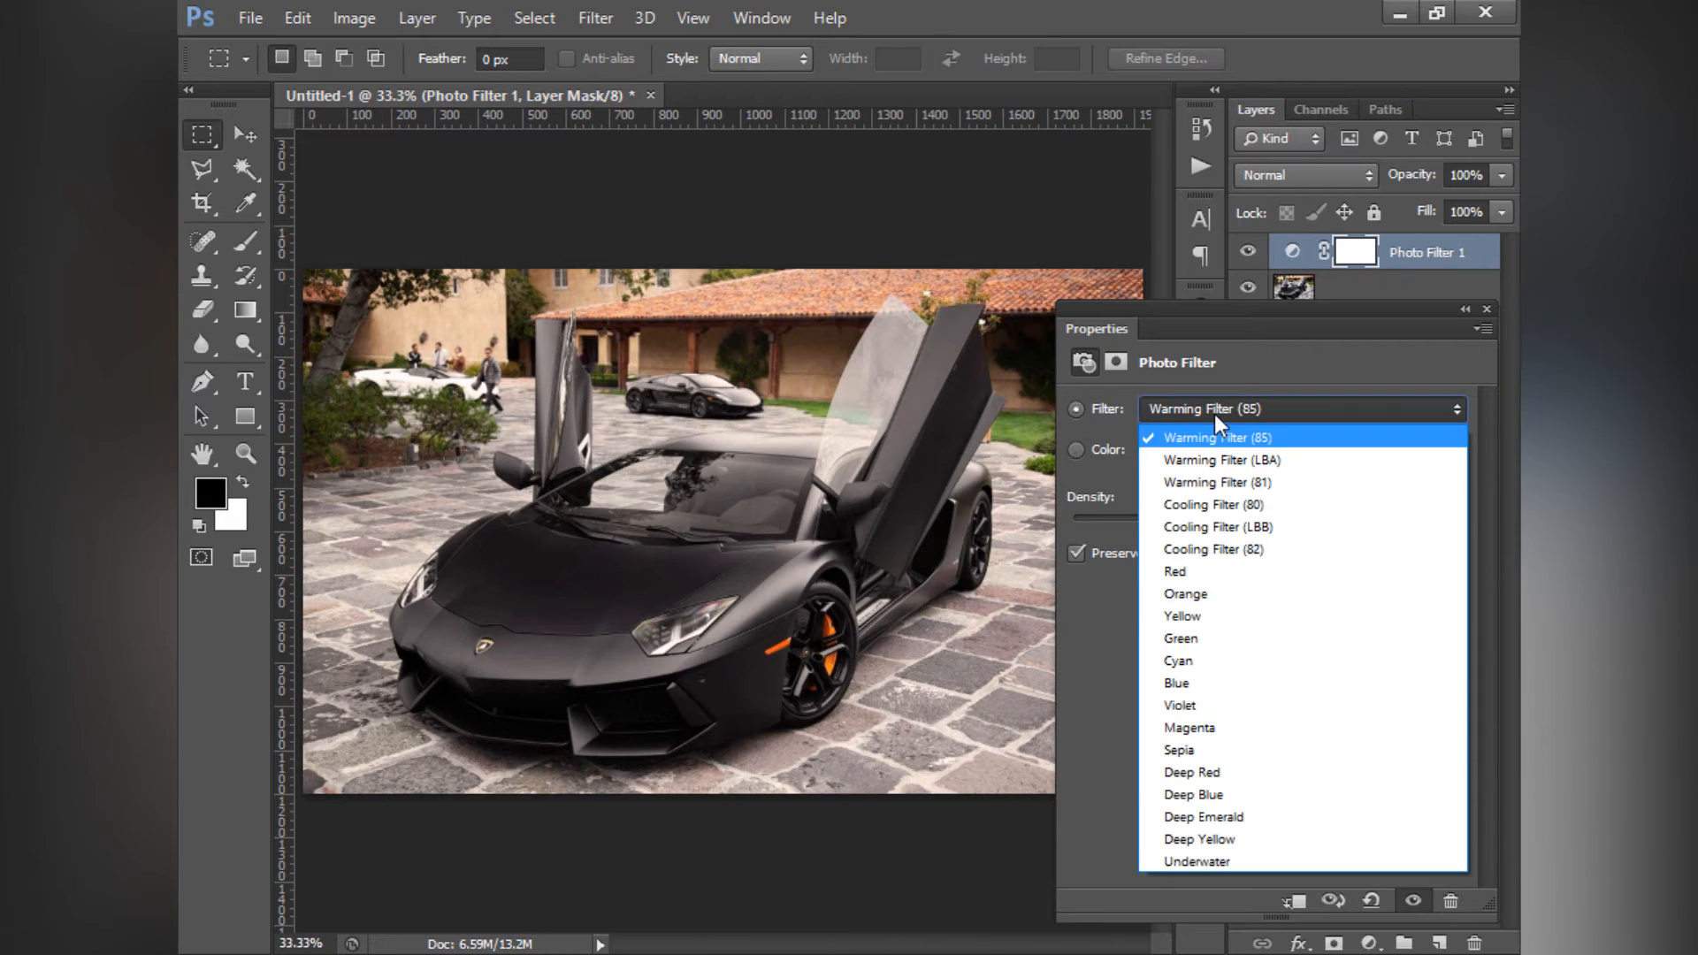
pyautogui.click(1190, 569)
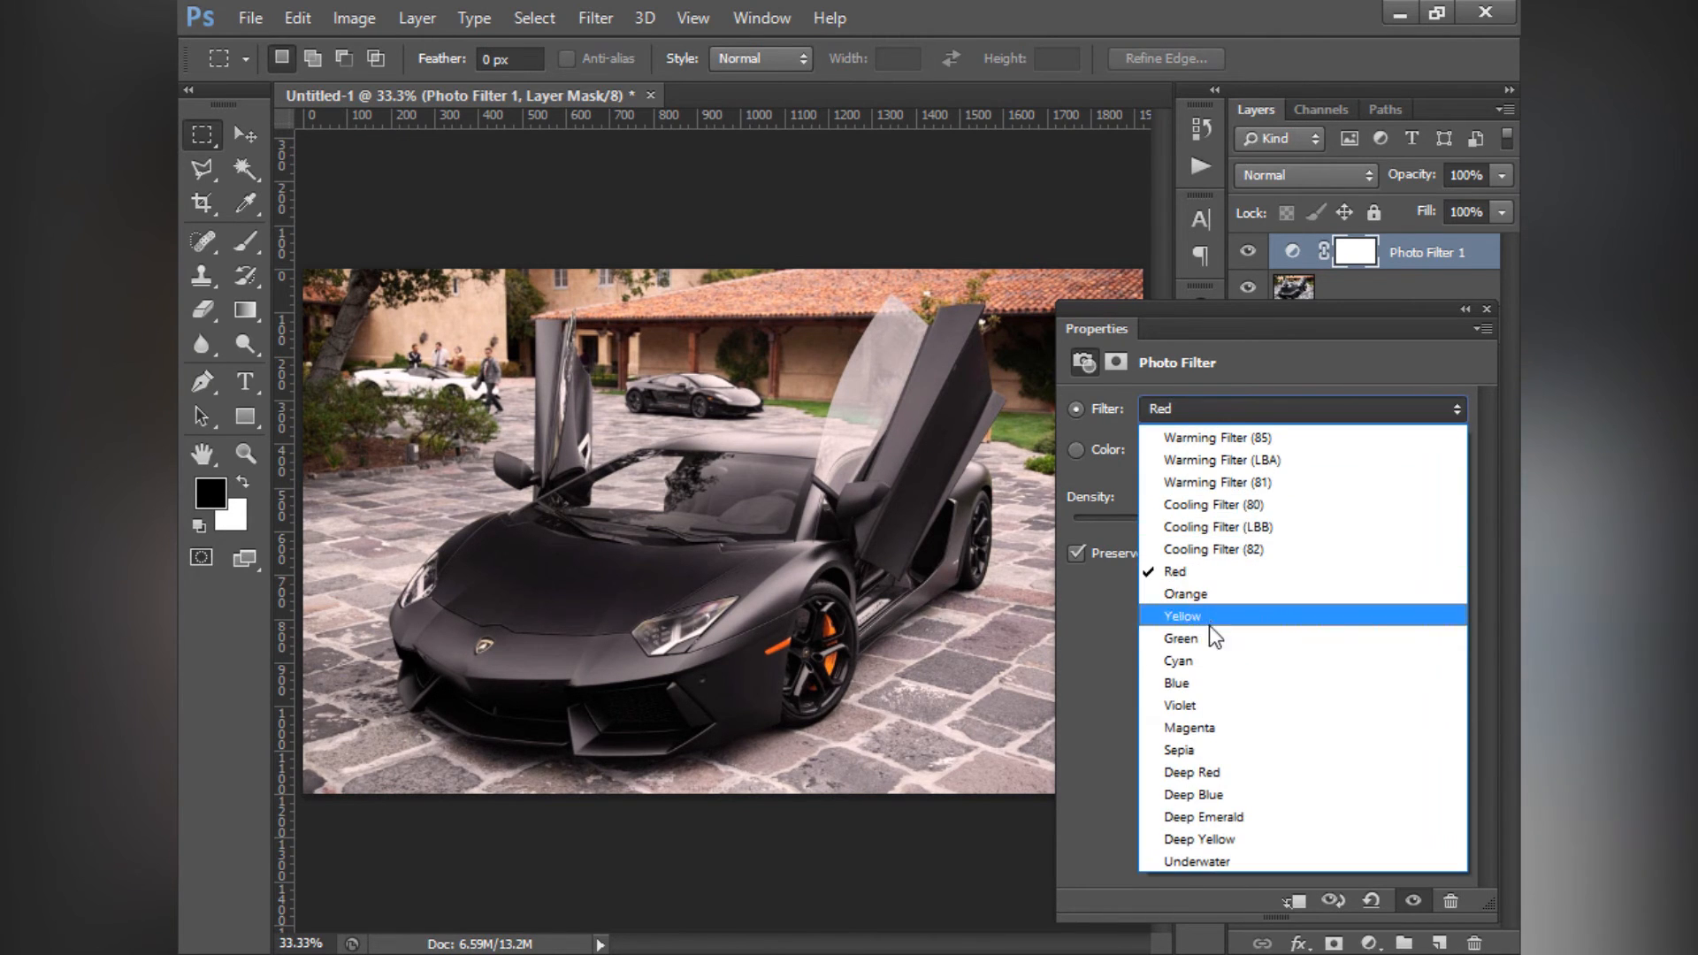
pyautogui.click(1206, 657)
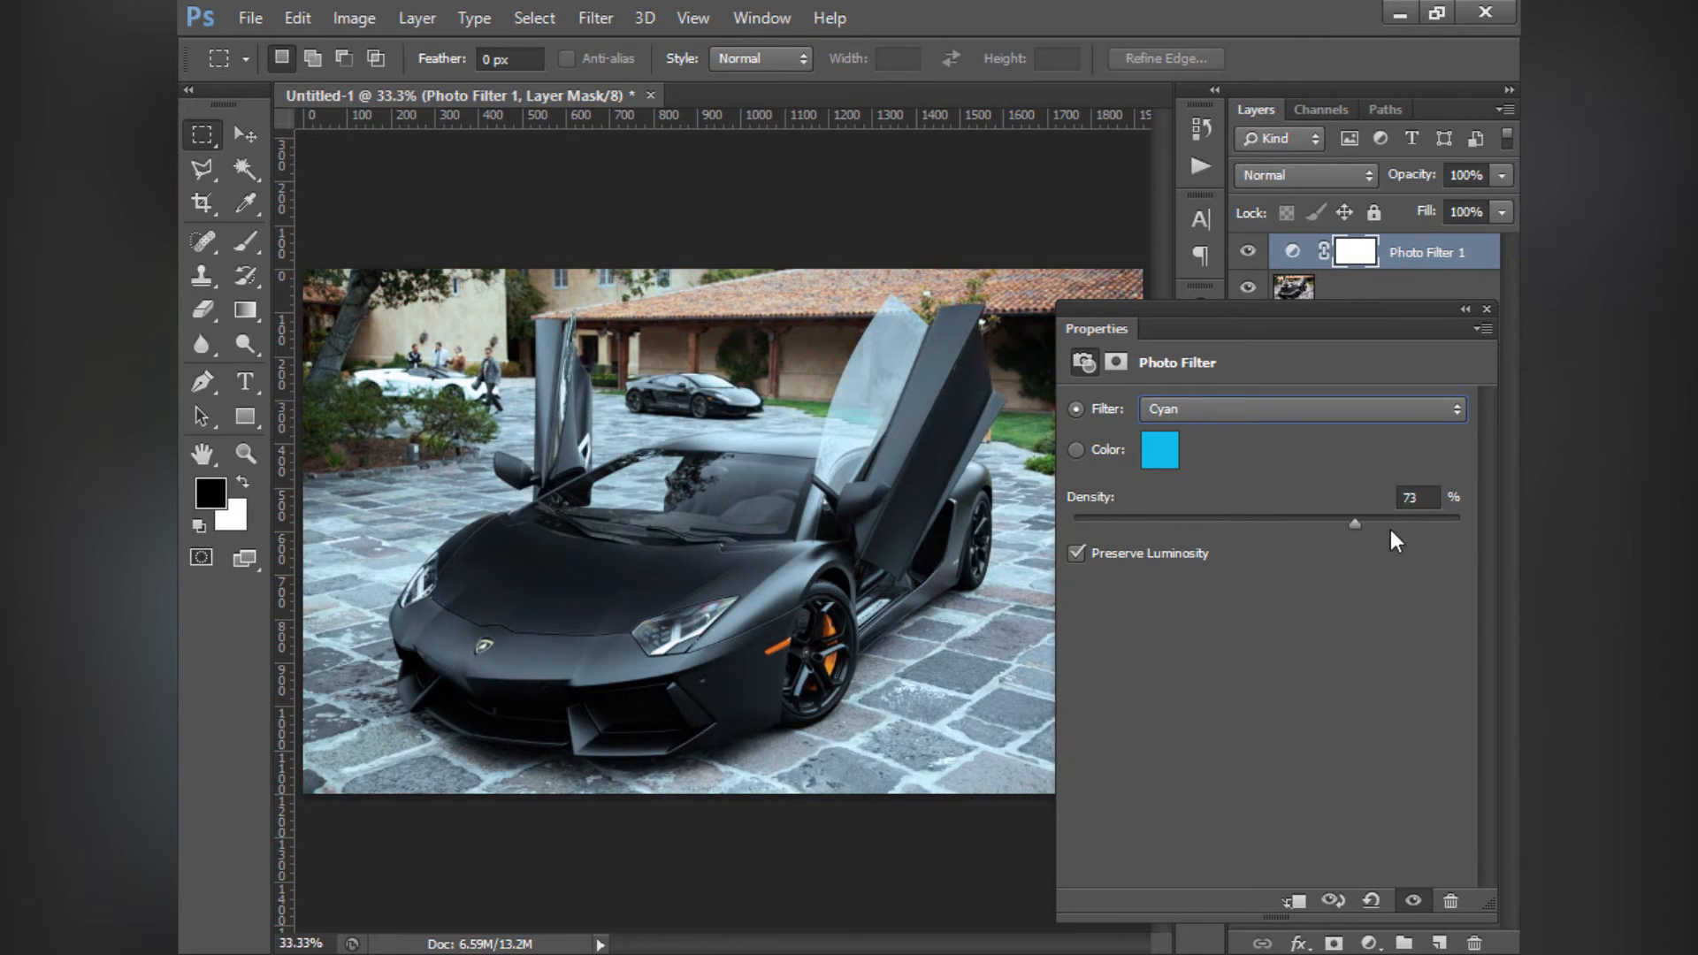
pyautogui.moveTo(1407, 531); pyautogui.dragTo(1504, 551)
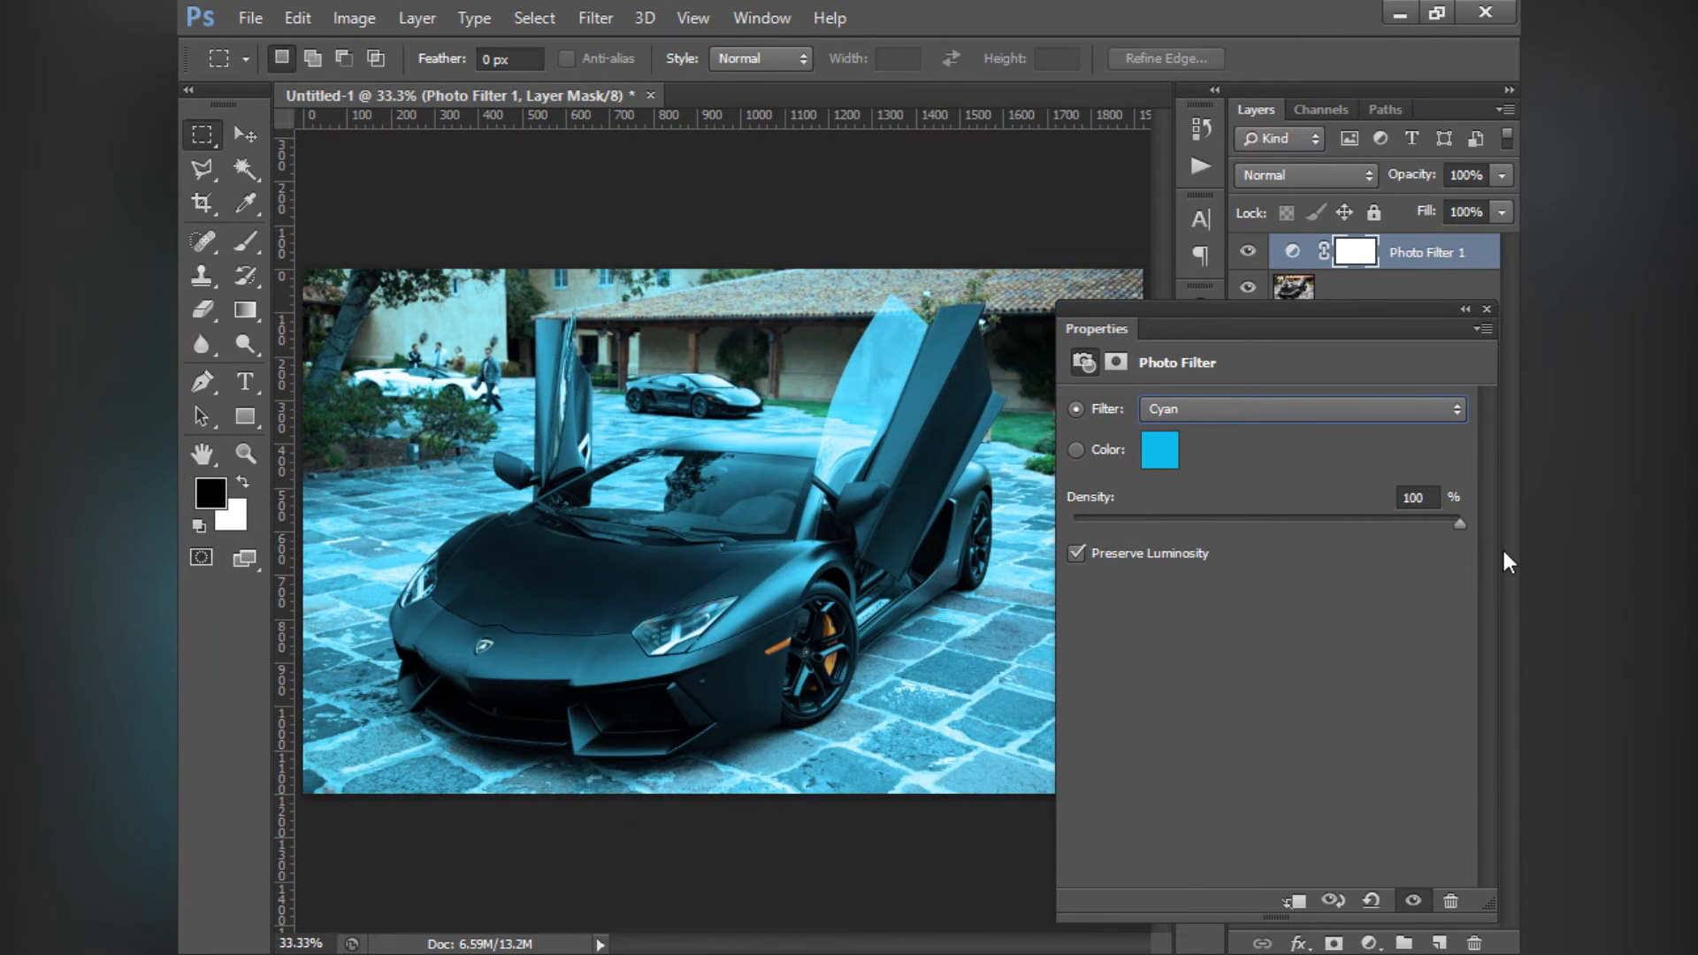
pyautogui.moveTo(1300, 544); pyautogui.dragTo(1501, 564)
# - Try the Green photo filter and switch to Cooling Filter (LBB)
pyautogui.click(1168, 409)
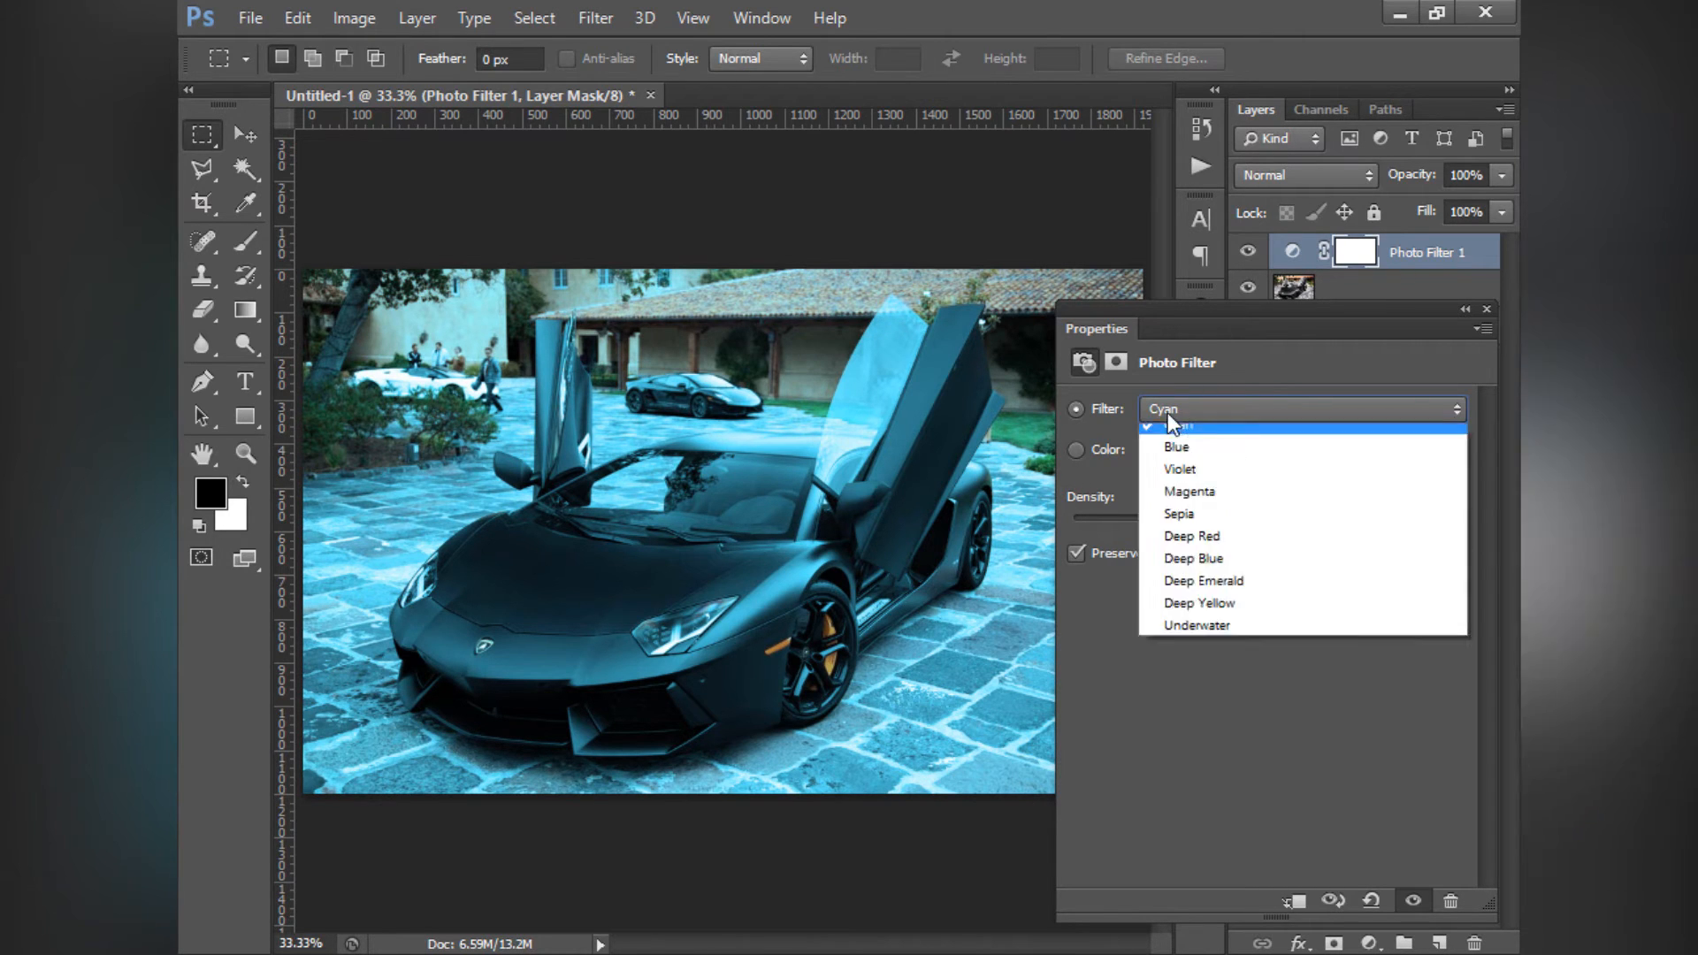
pyautogui.click(1214, 635)
pyautogui.click(1182, 408)
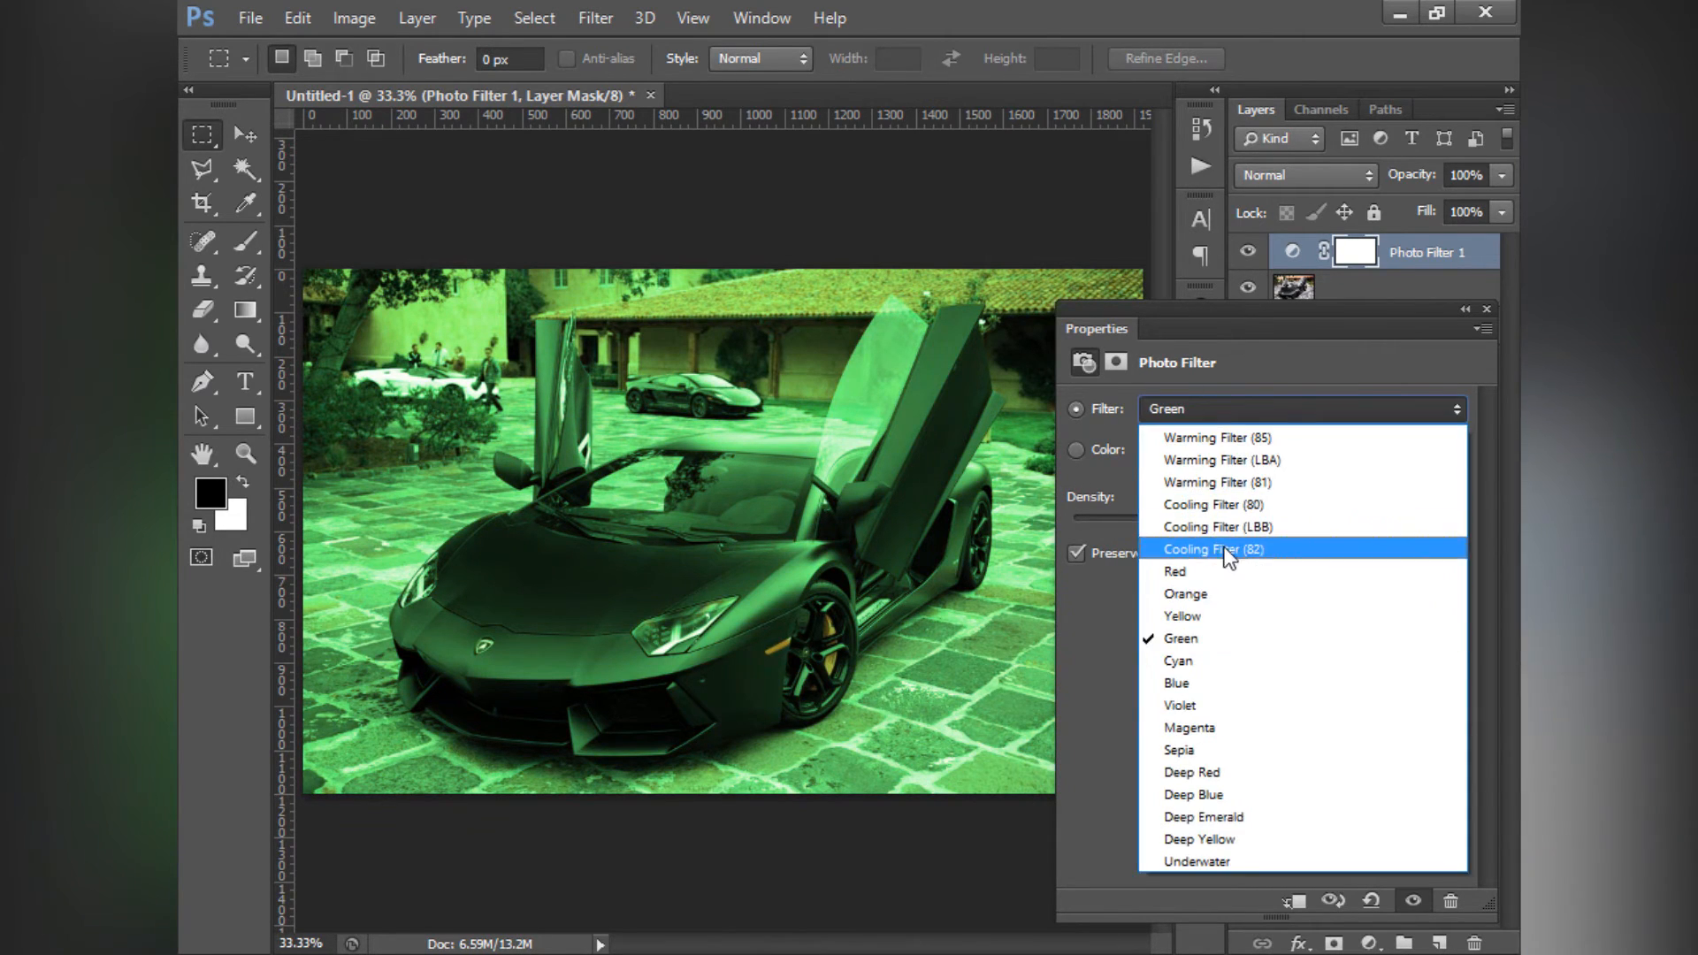
pyautogui.click(1225, 522)
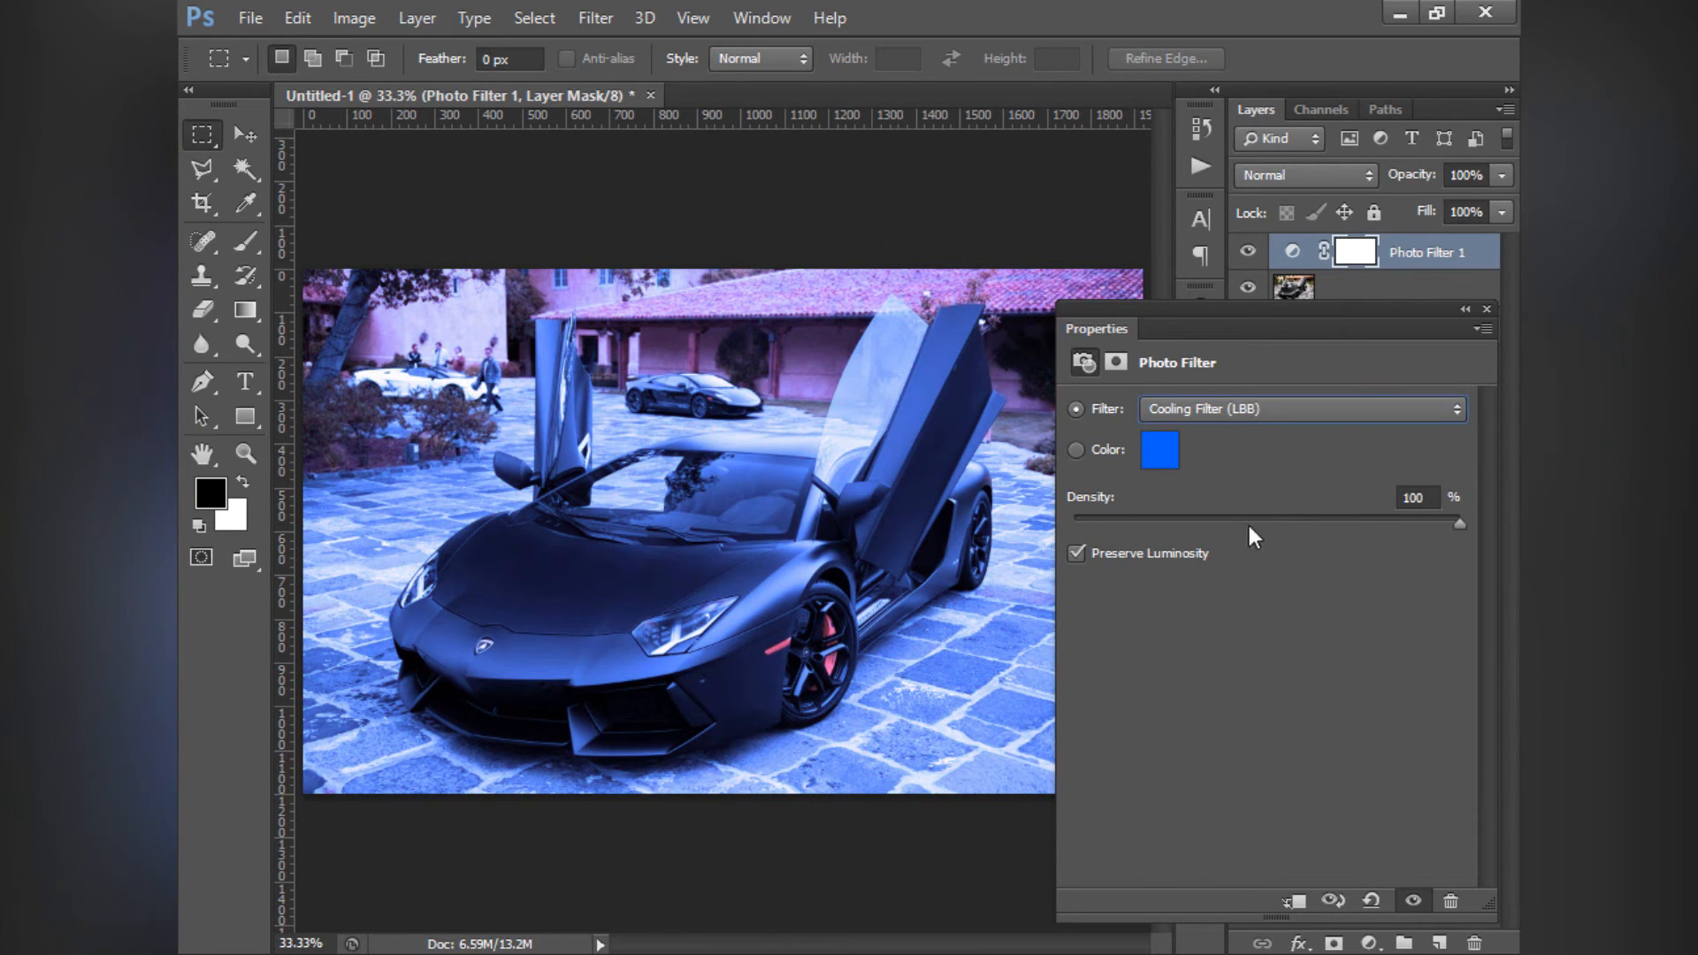
# - Try the cooling filter at 23% and 100% density without Preserve Luminosity, and turn Preserve Luminosity back on
pyautogui.moveTo(1192, 522); pyautogui.dragTo(1142, 513)
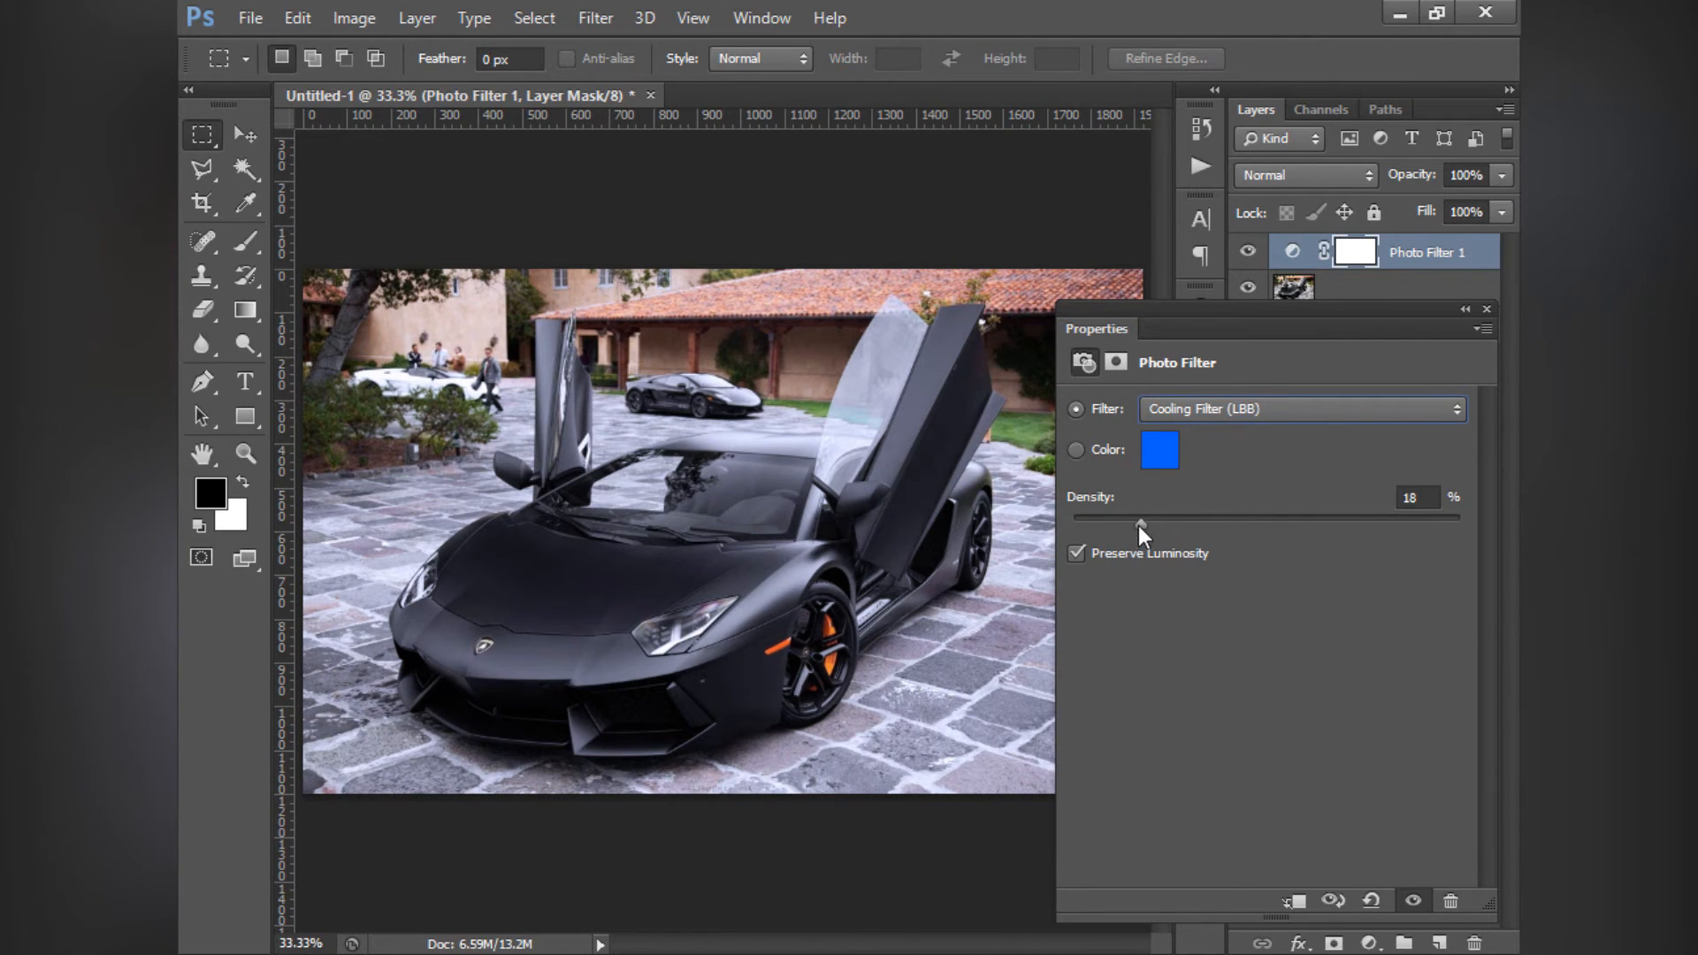
pyautogui.moveTo(1053, 522); pyautogui.dragTo(1155, 528)
pyautogui.click(1076, 556)
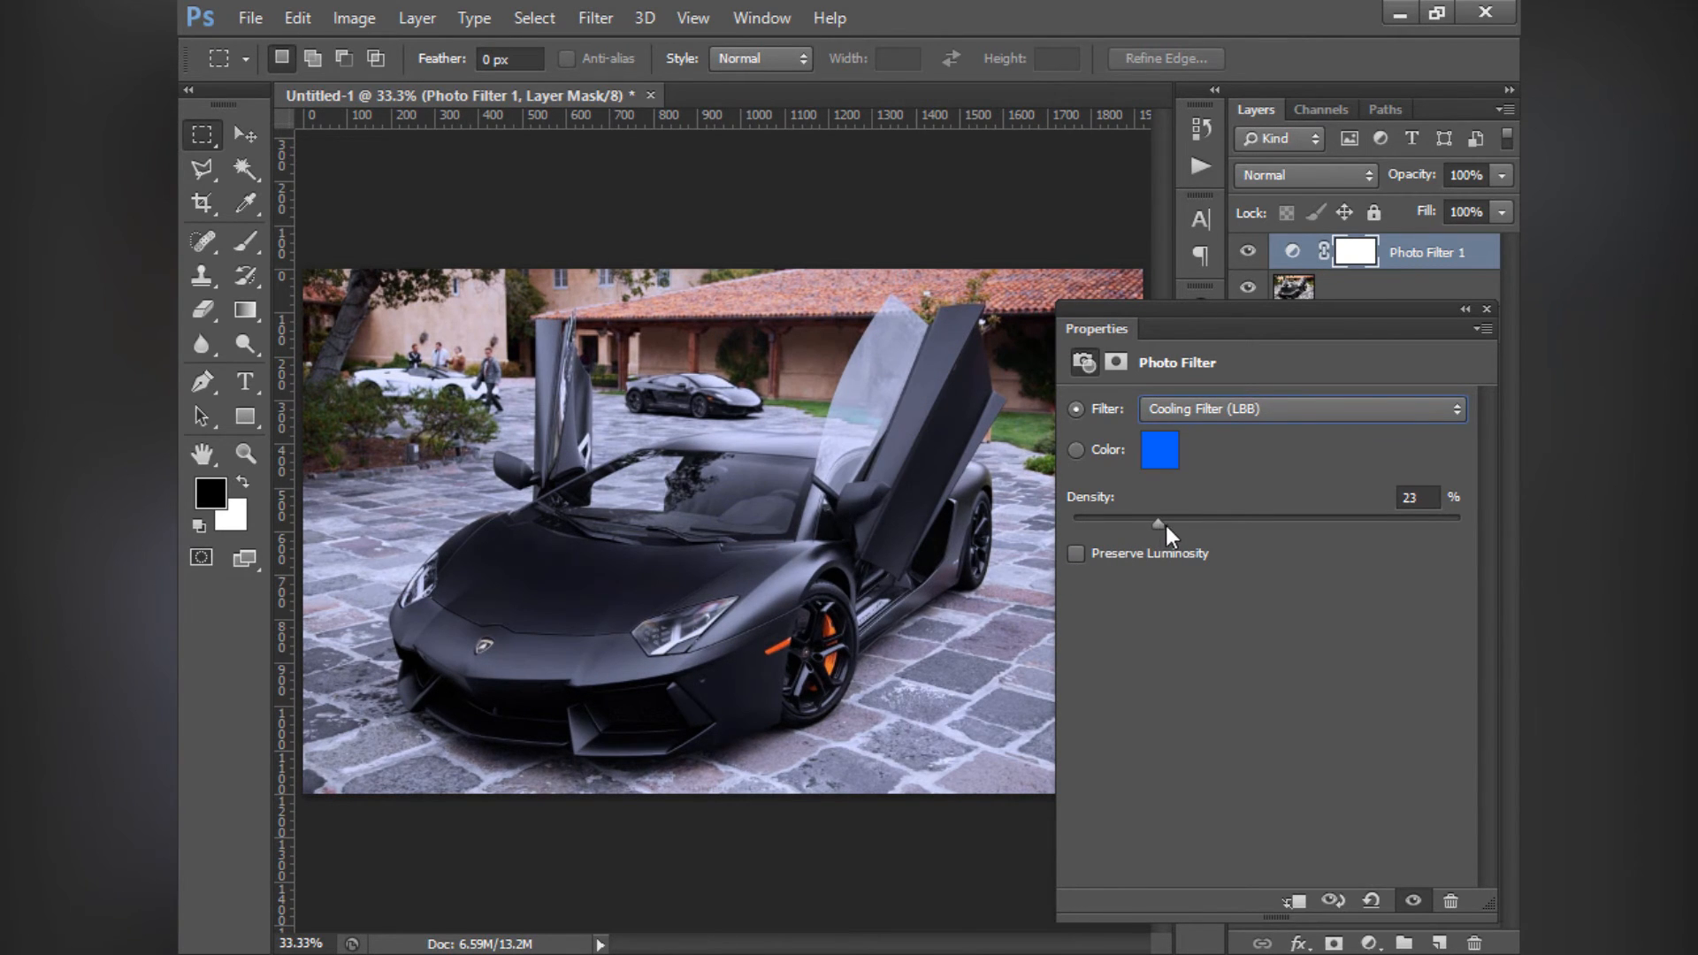
pyautogui.moveTo(1166, 526); pyautogui.dragTo(1461, 525)
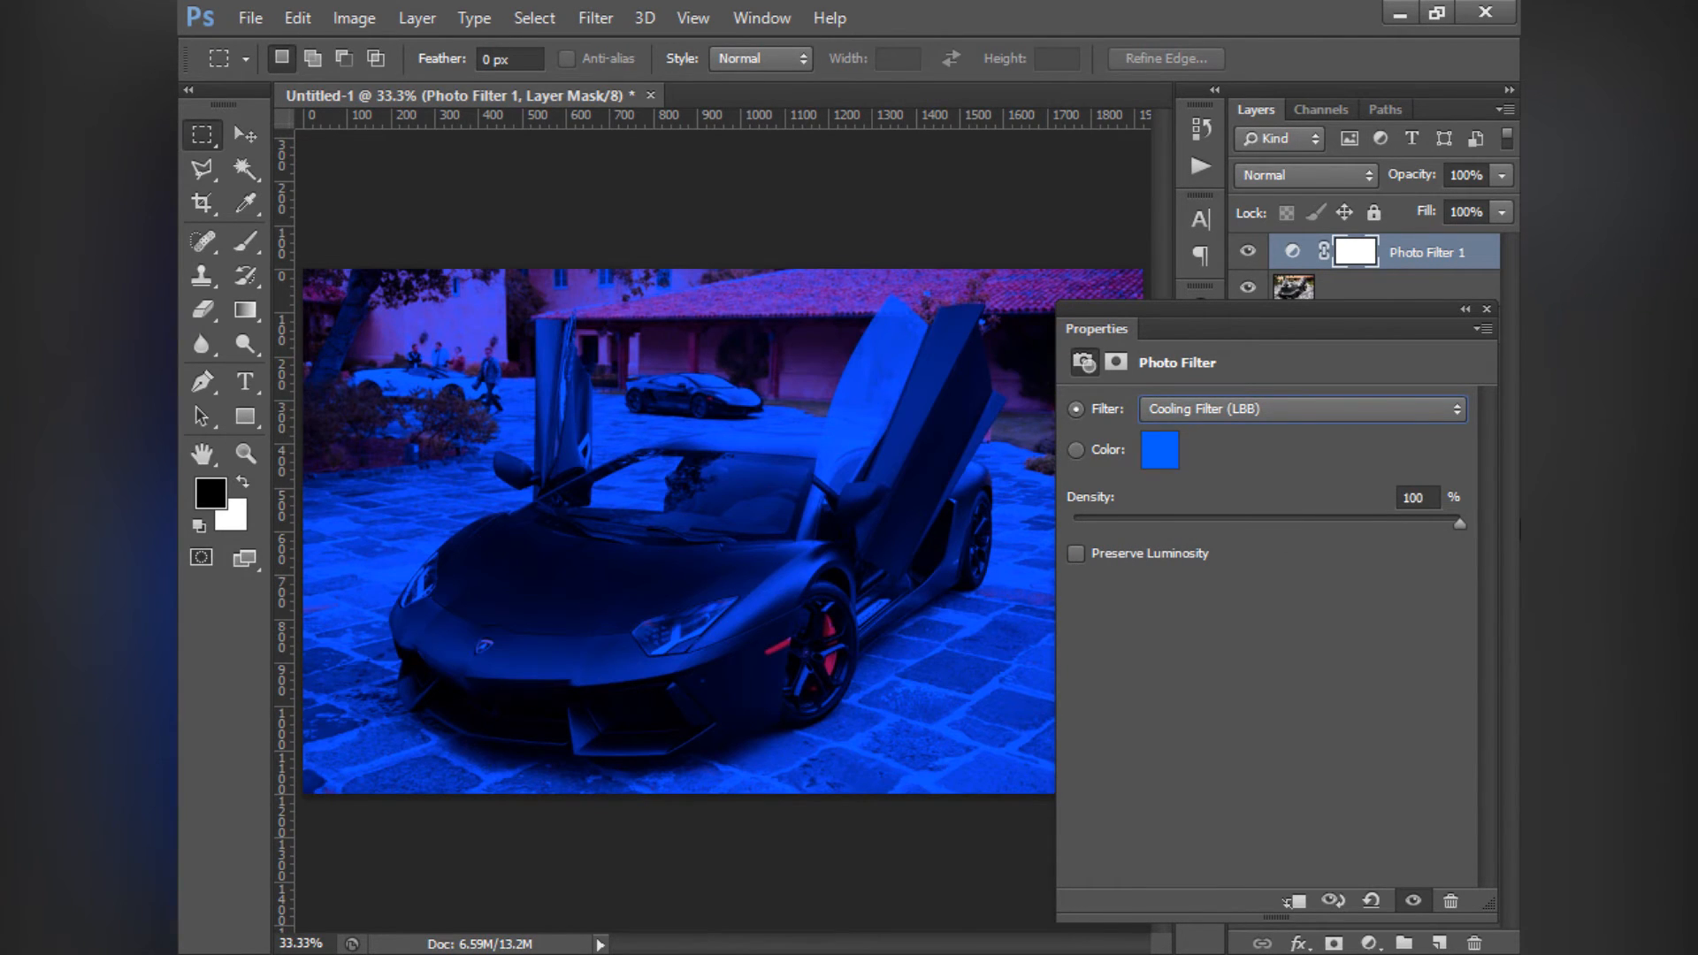
pyautogui.click(1076, 555)
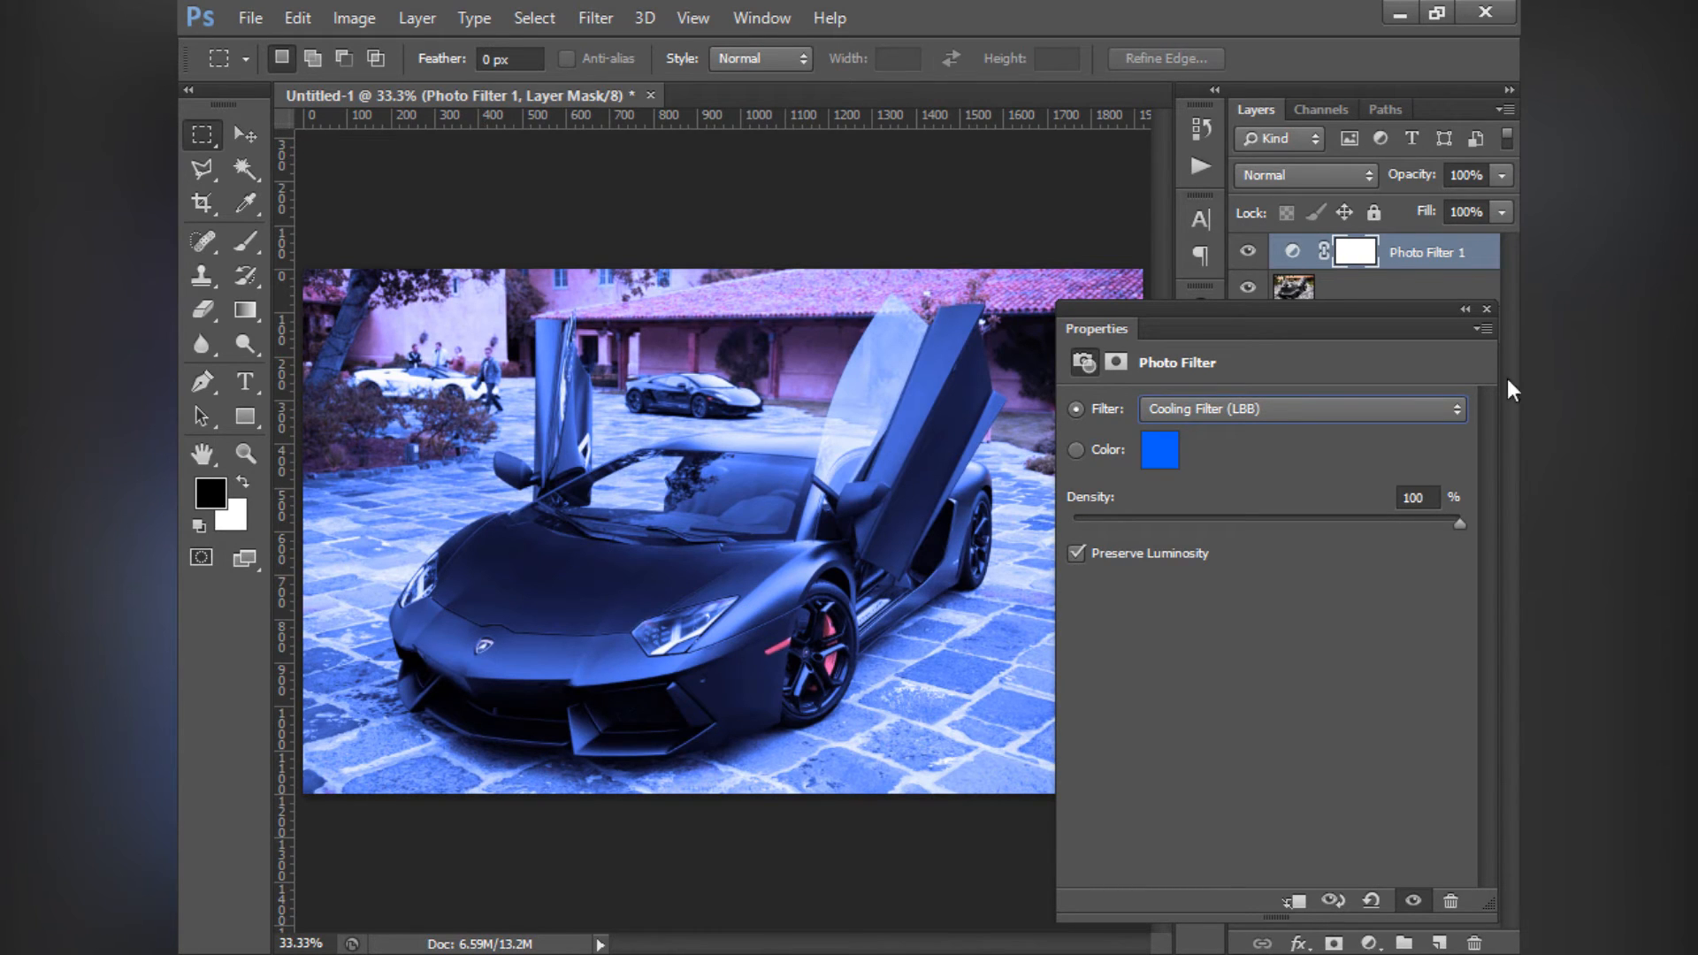
# - Compare the photo with the Photo Filter layer hidden and shown, and review the filter's settings
pyautogui.click(1487, 309)
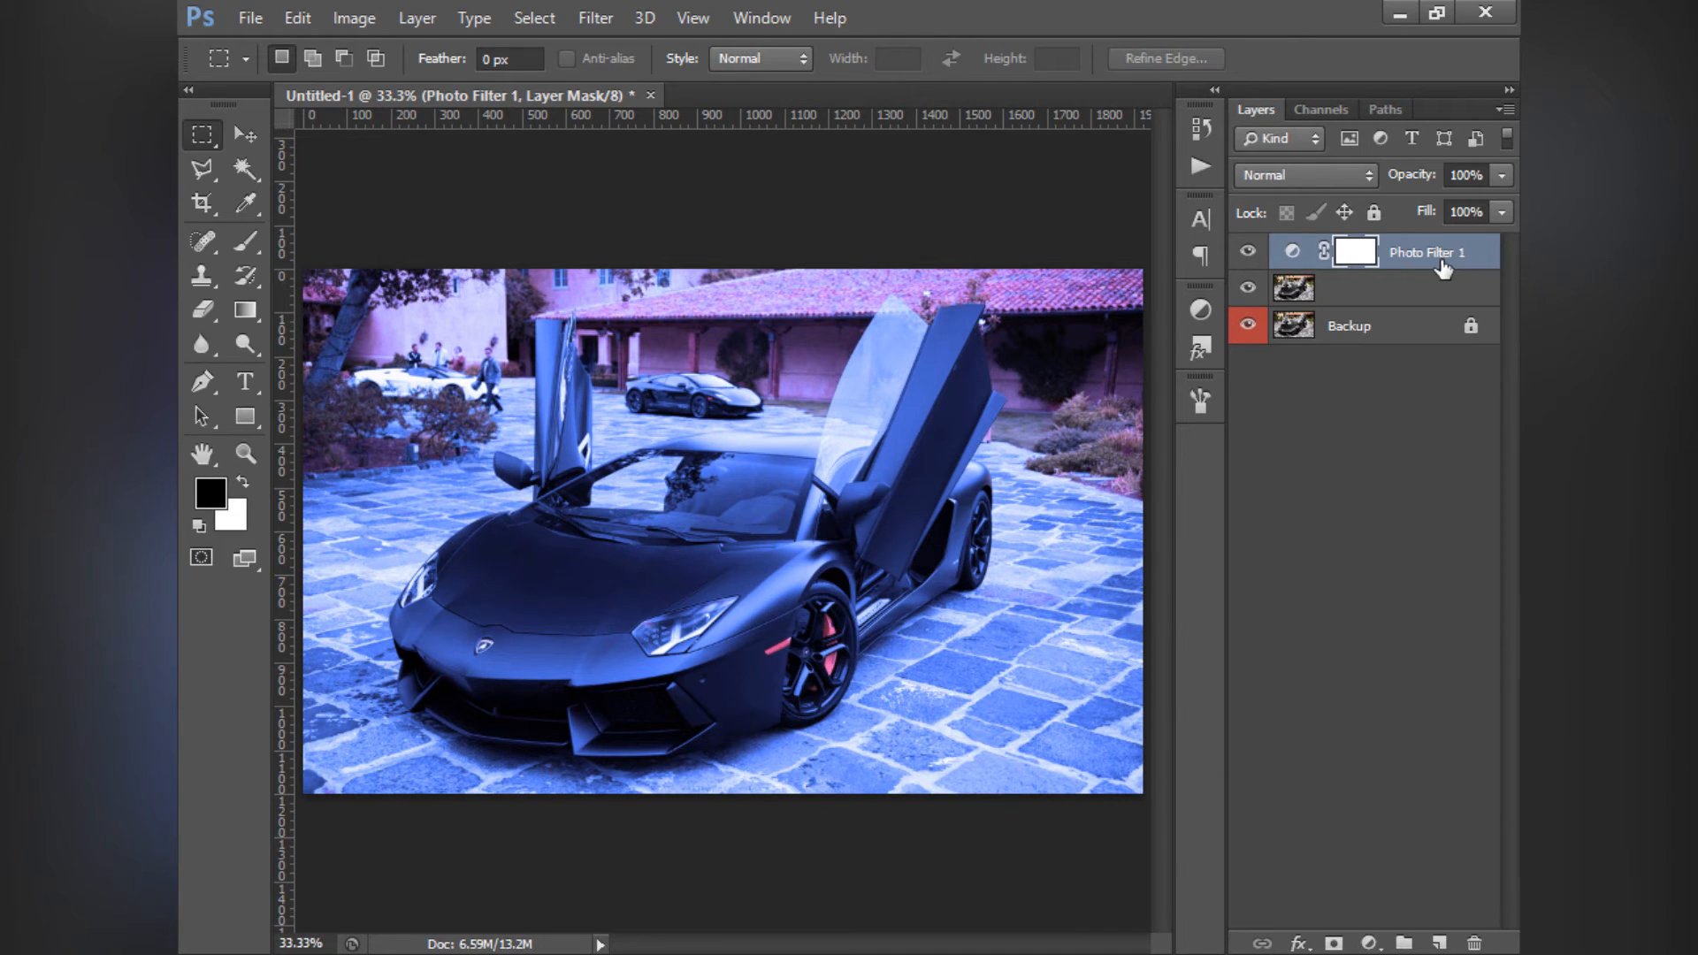
pyautogui.click(1248, 254)
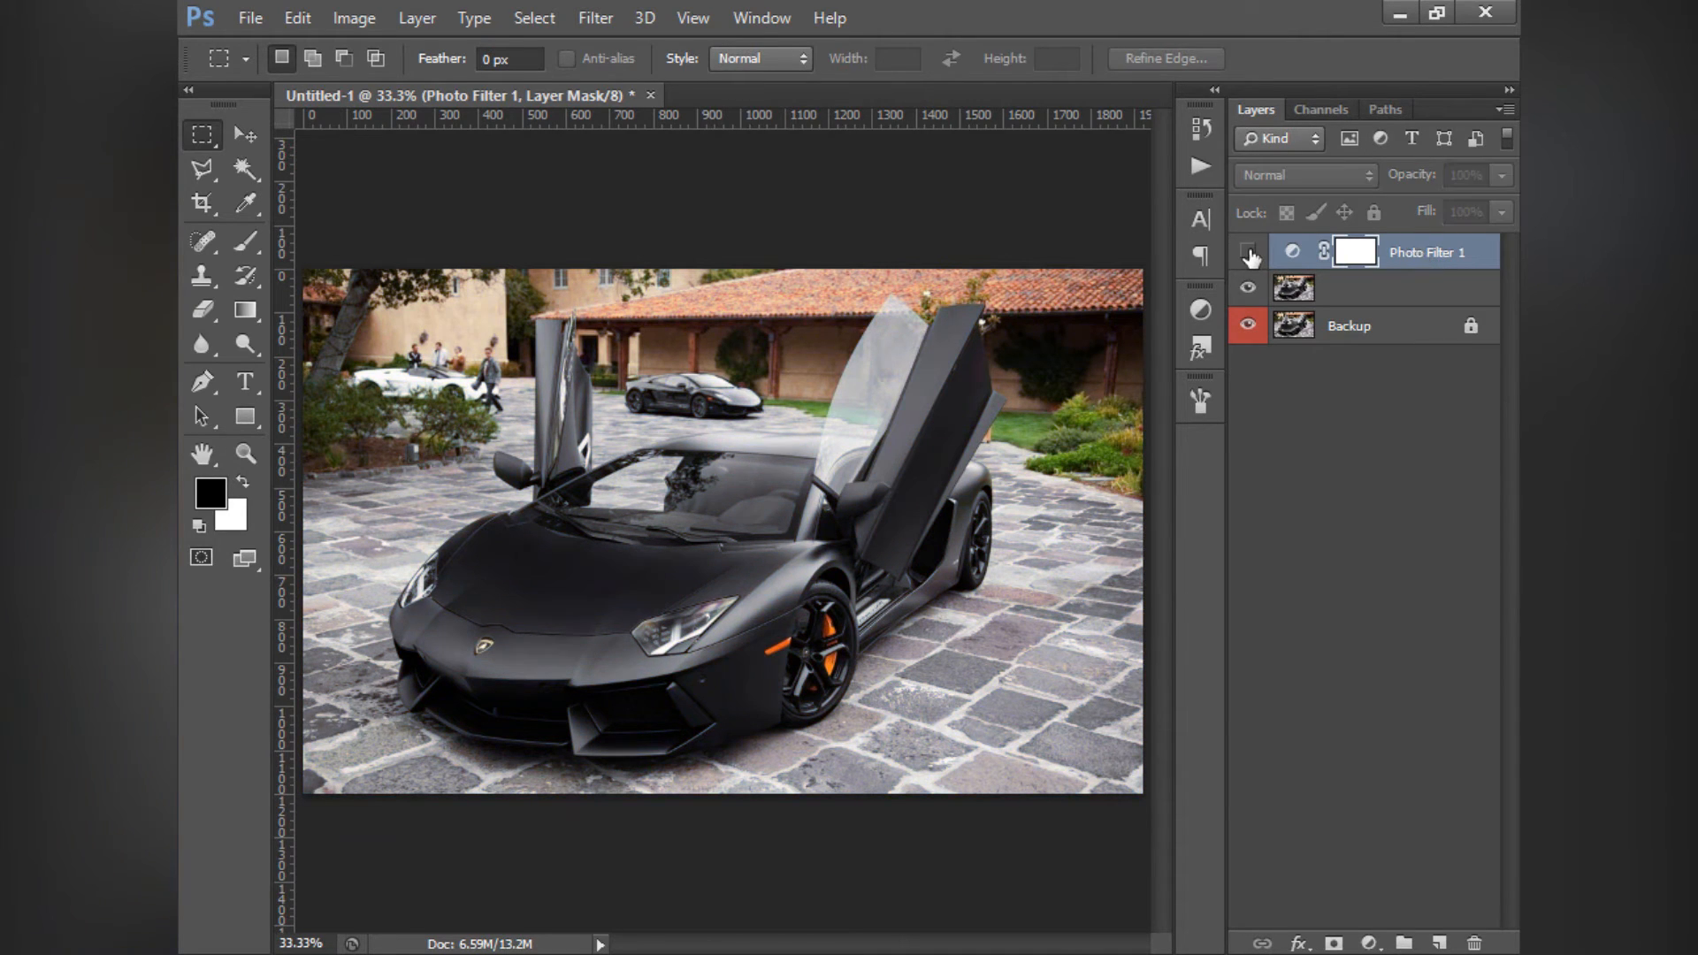
pyautogui.click(1248, 253)
pyautogui.doubleClick(1292, 252)
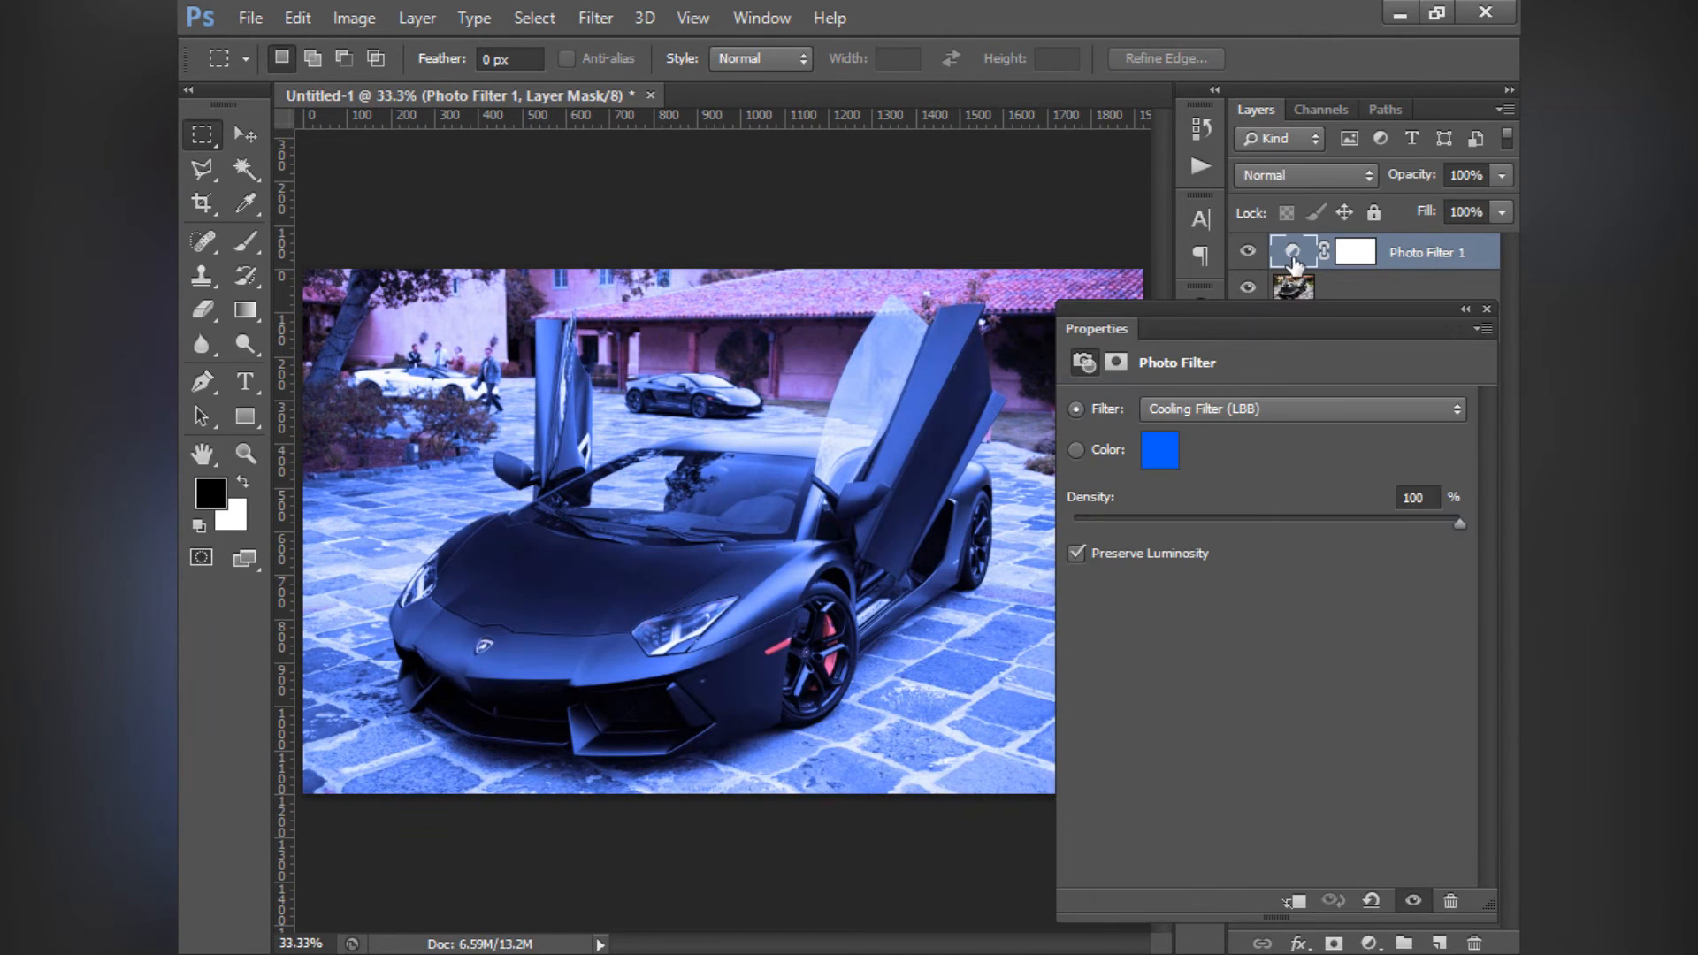
pyautogui.click(1487, 309)
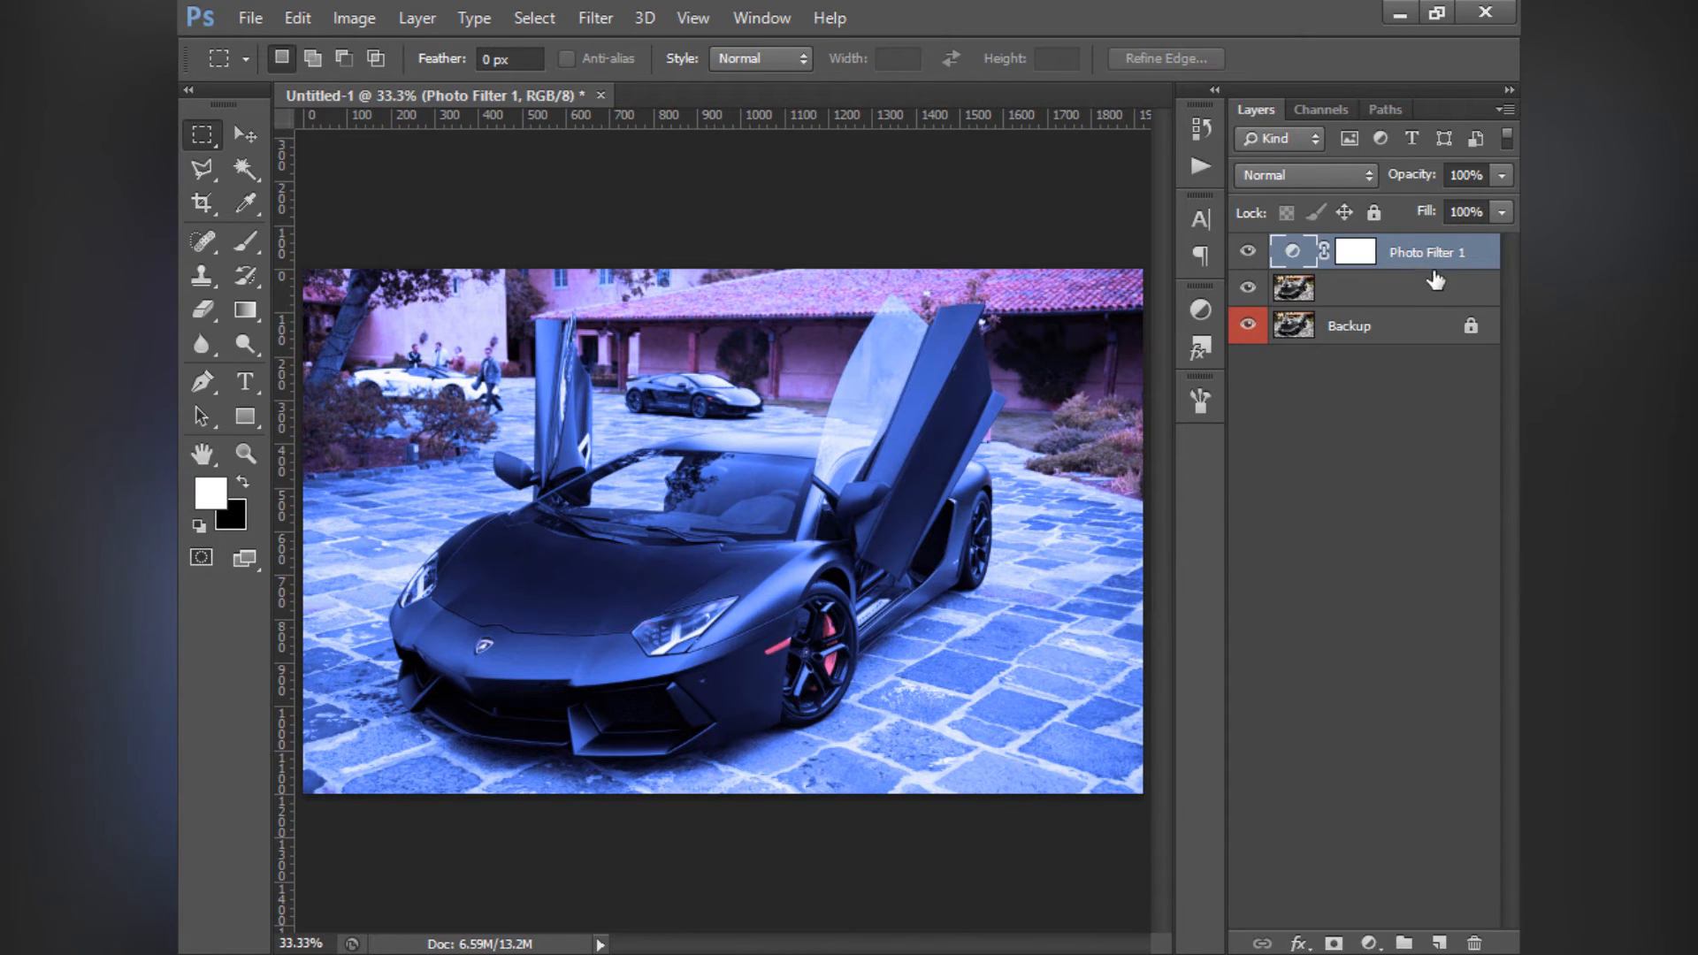
# - Delete the Photo Filter layer and add a Channel Mixer adjustment layer above the car photo
pyautogui.press('Delete')
pyautogui.click(1200, 310)
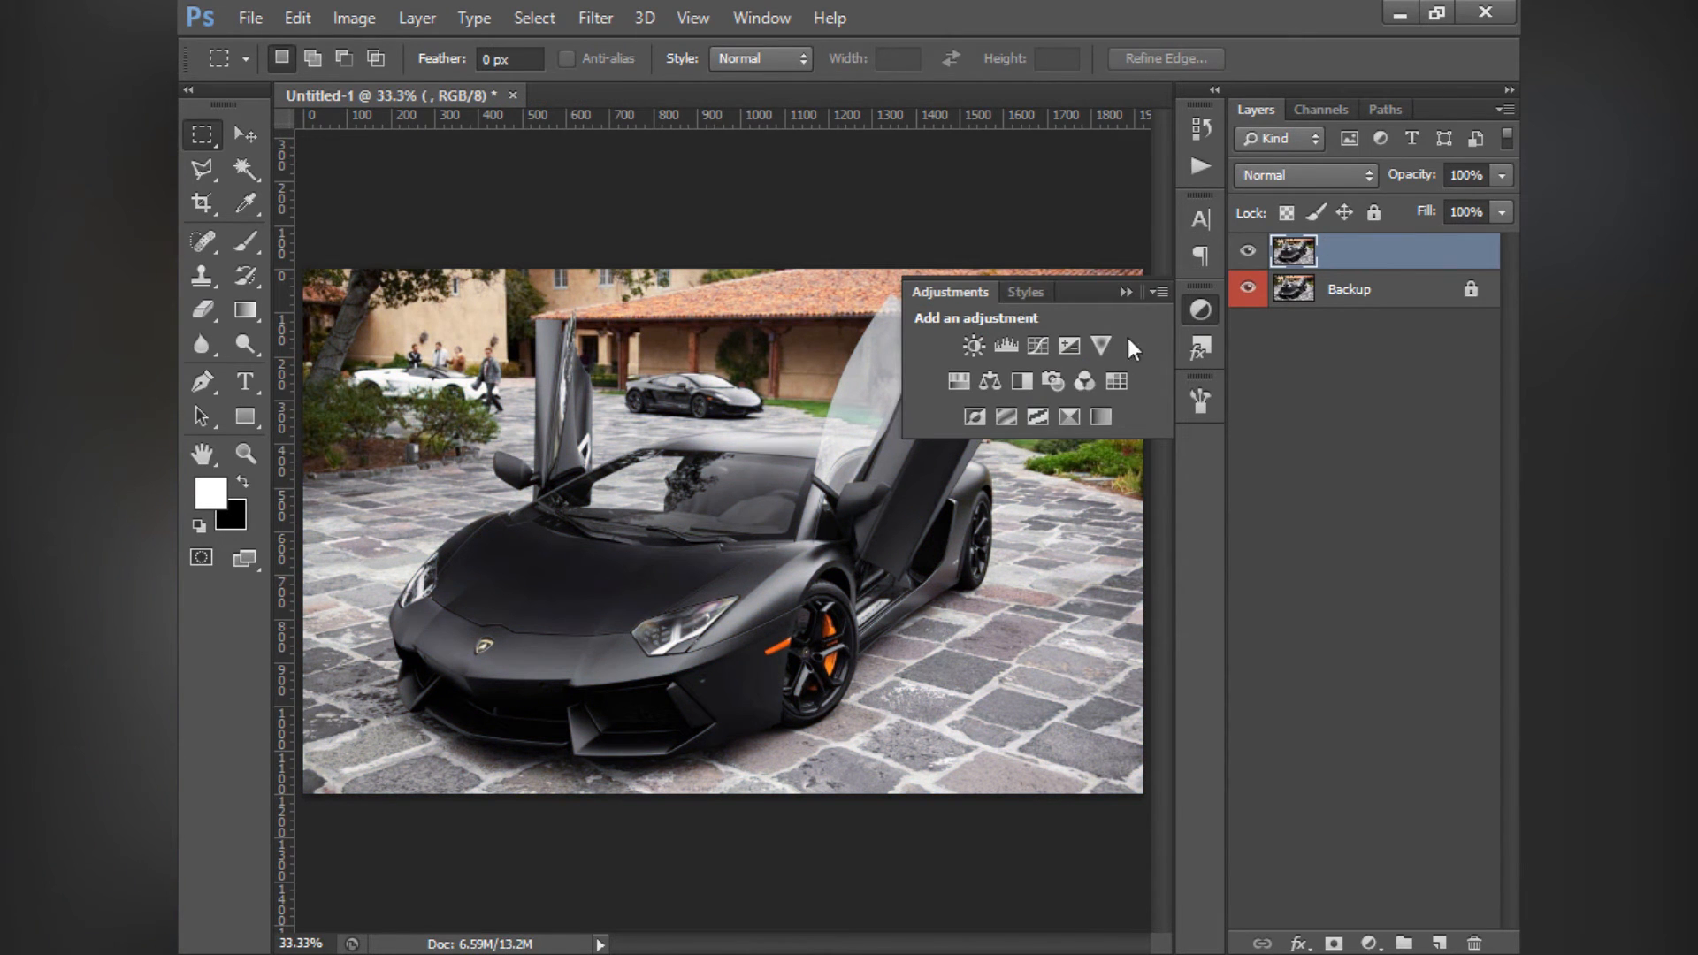
pyautogui.click(1087, 379)
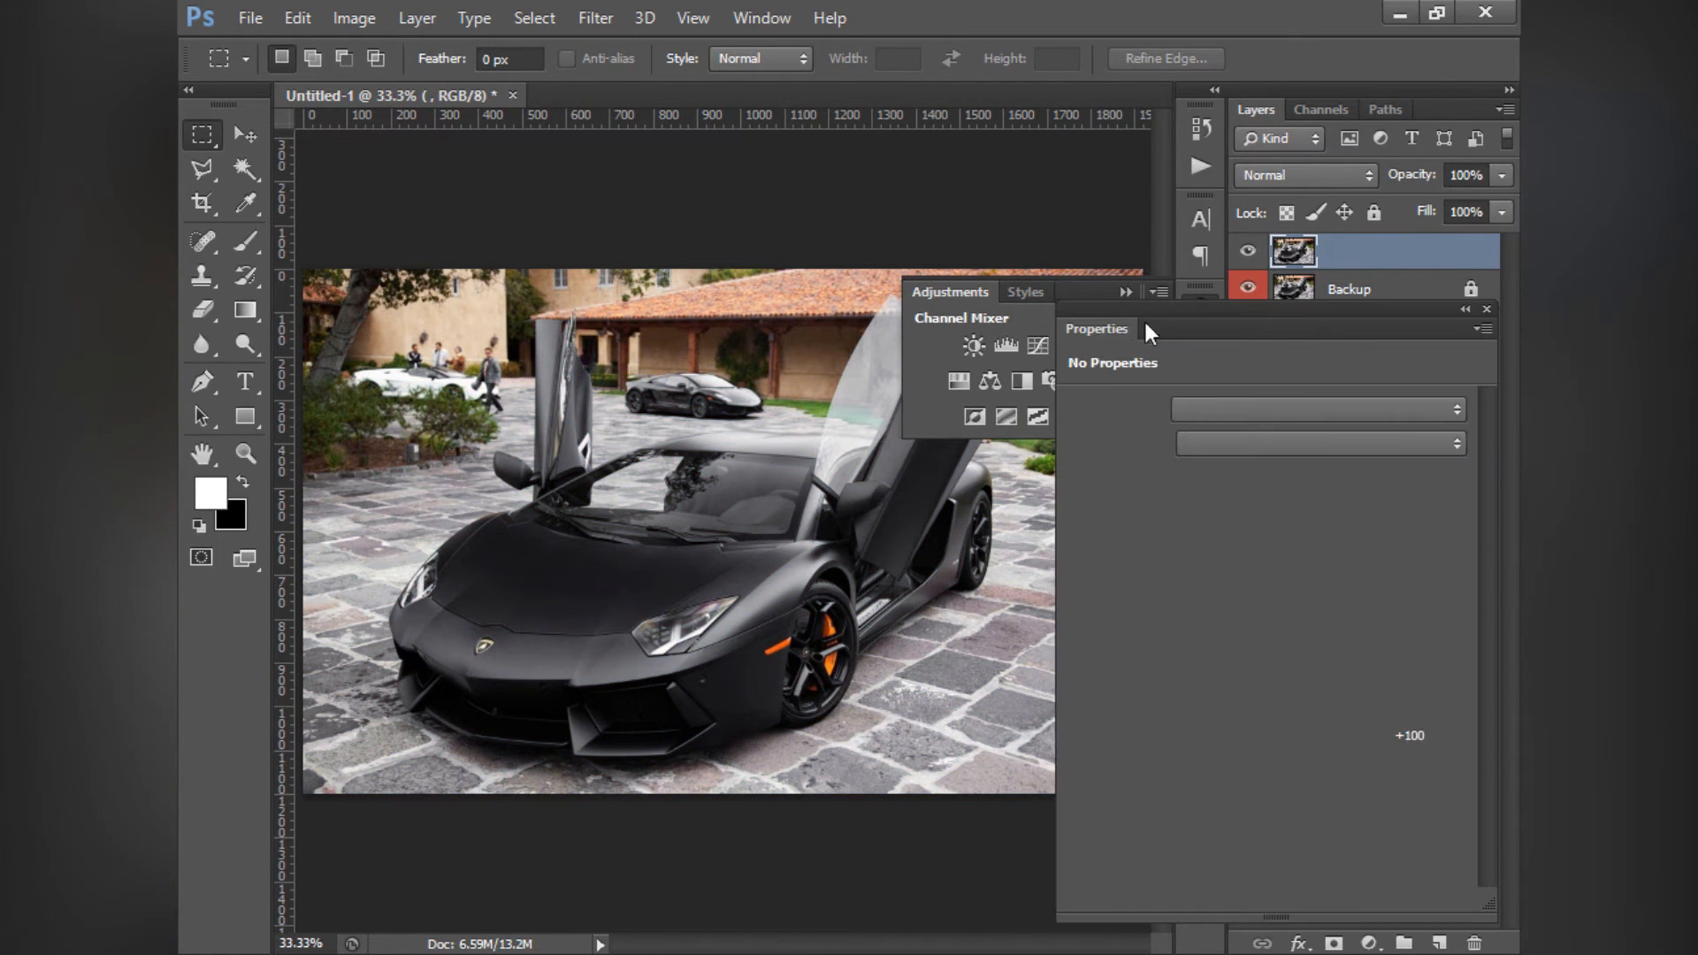
pyautogui.click(1125, 290)
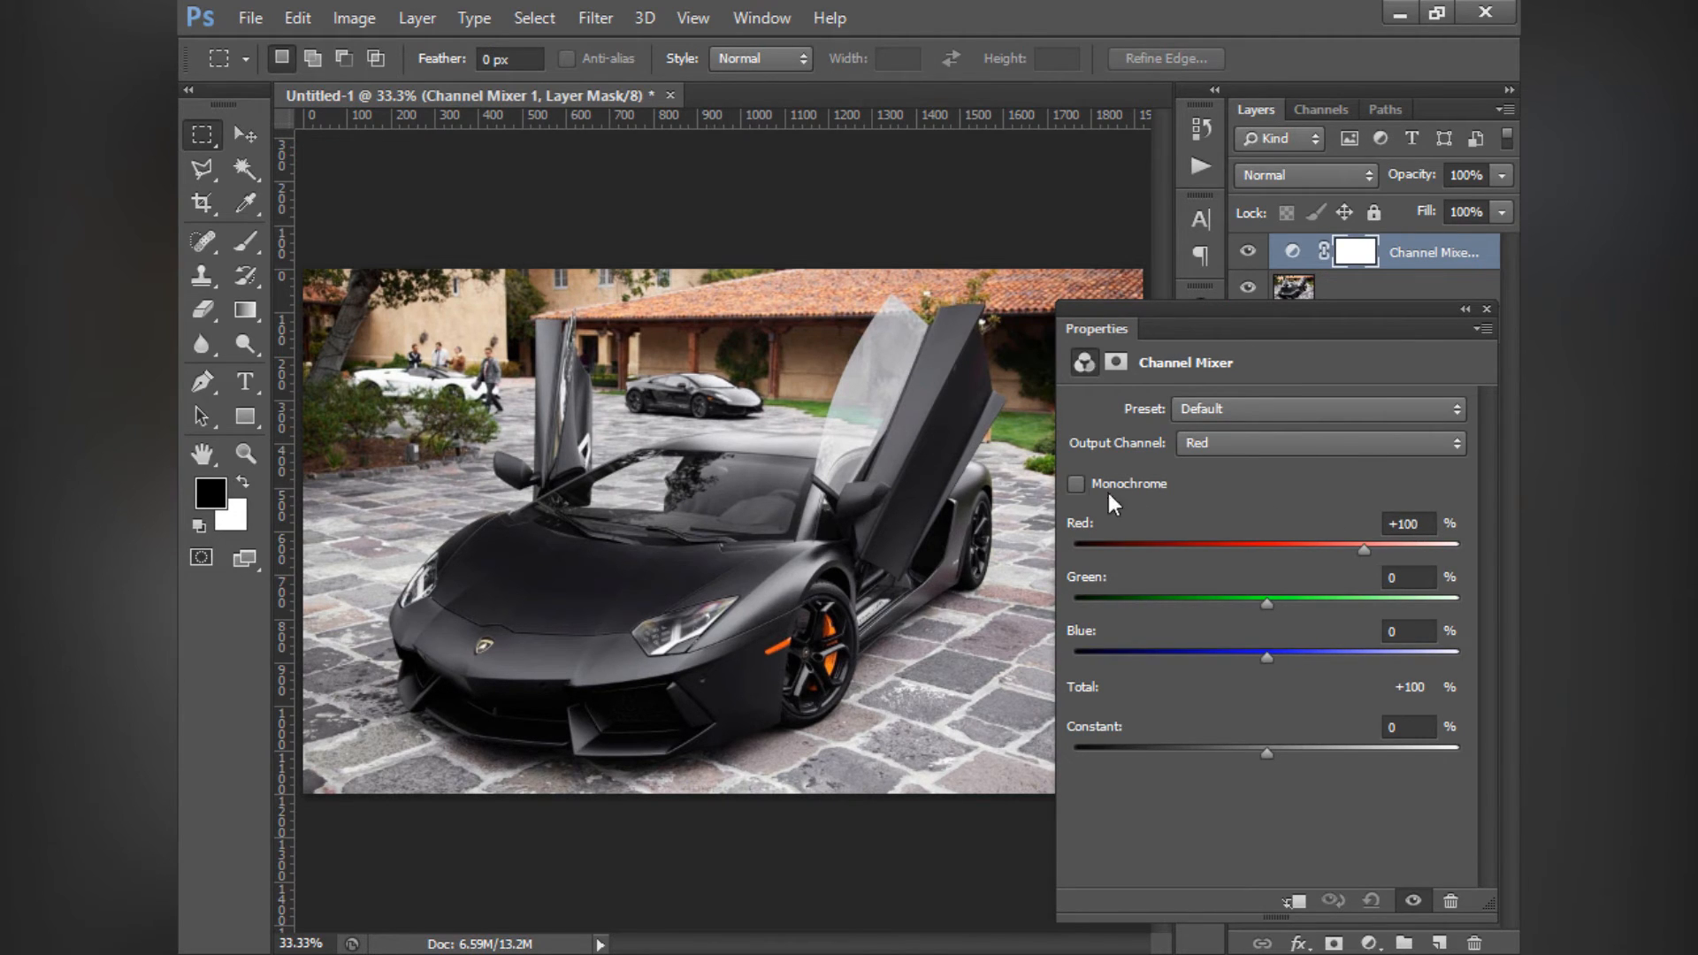
# - Switch the Channel Mixer's Monochrome option on and off, and replace the layer with a fresh Channel Mixer adjustment layer
pyautogui.click(1073, 483)
pyautogui.click(1074, 483)
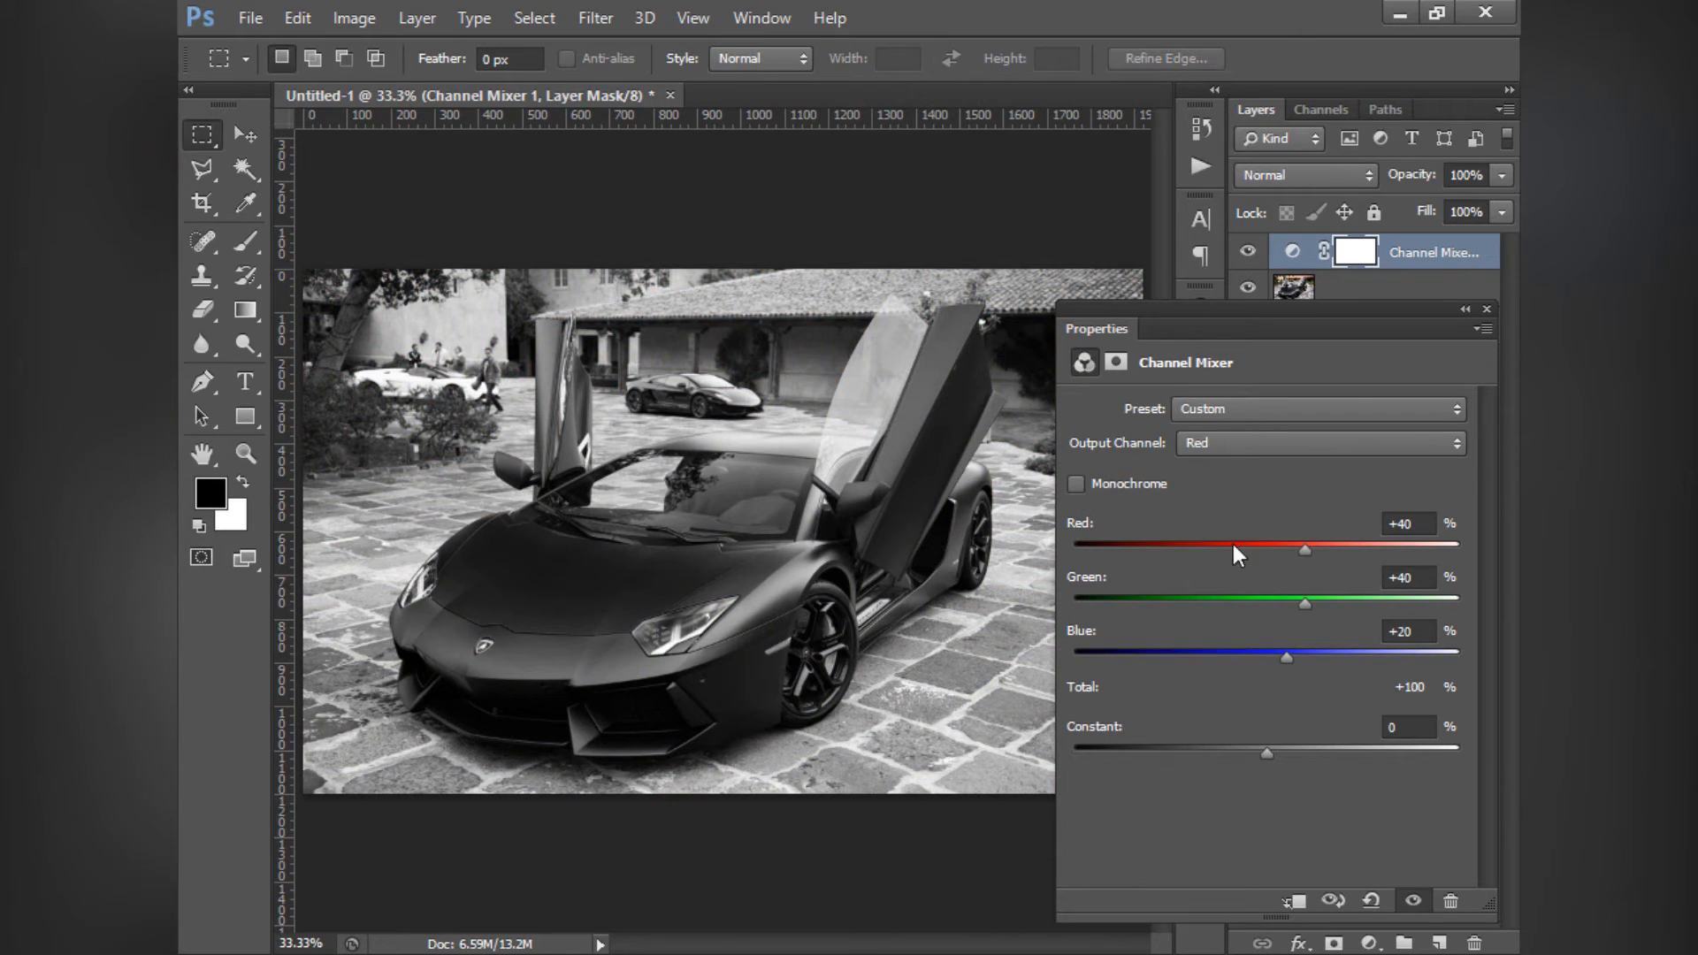
pyautogui.click(1486, 310)
pyautogui.click(1429, 253)
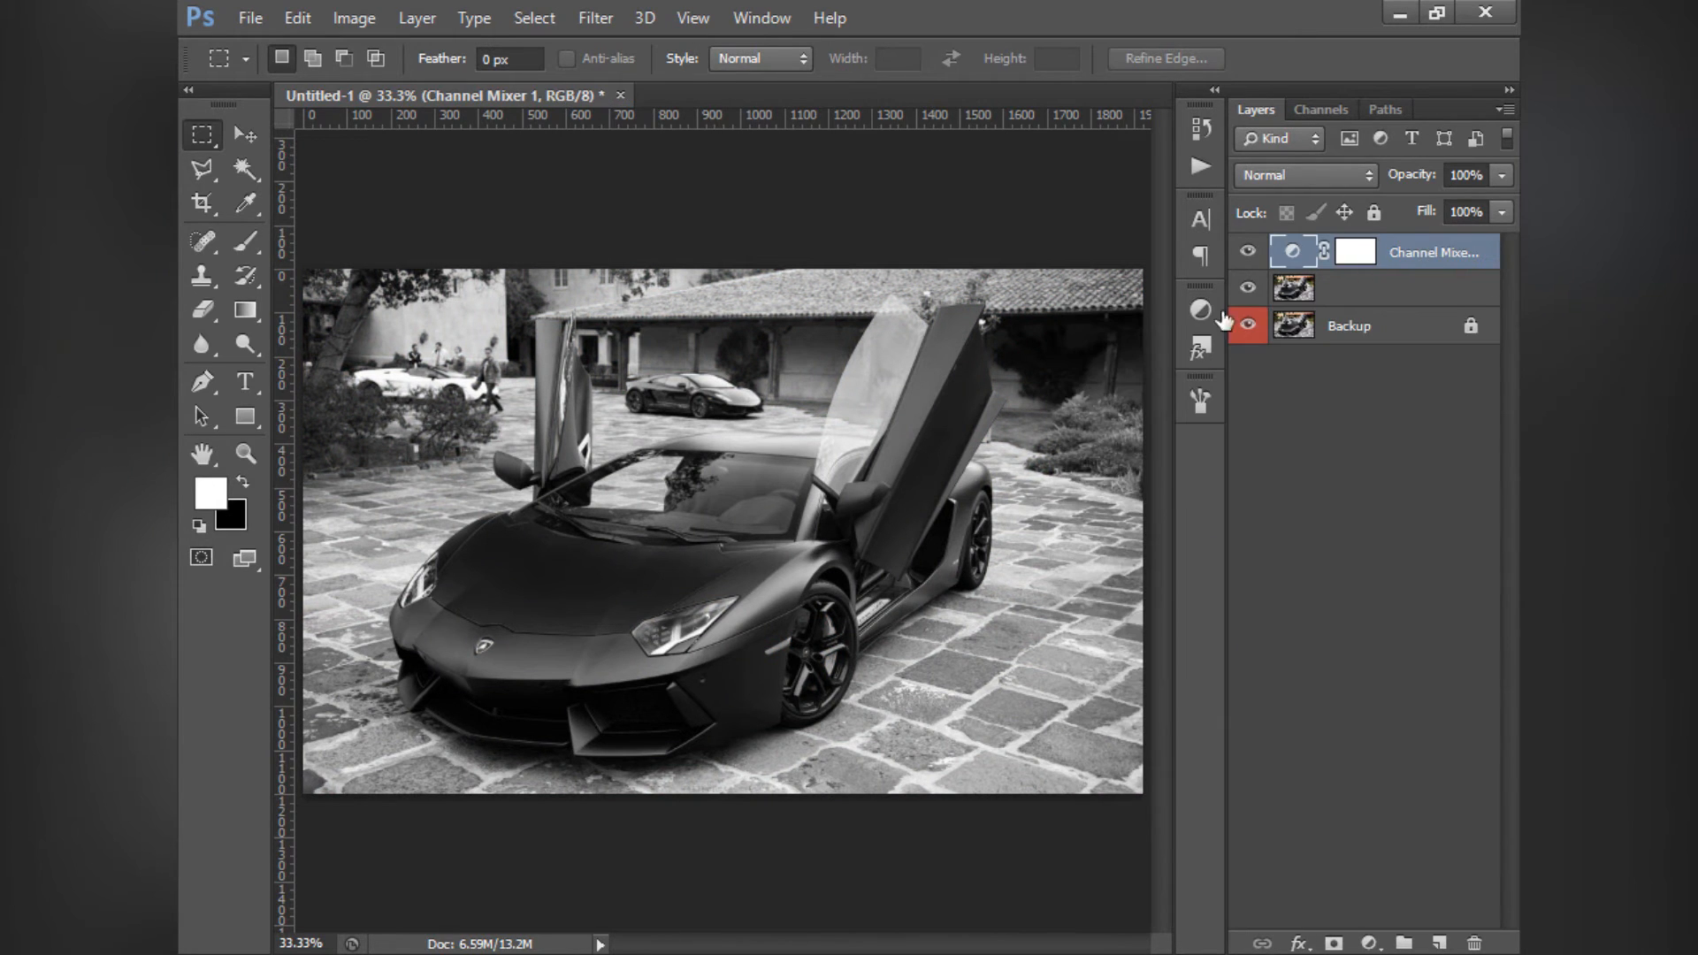
pyautogui.press('Delete')
pyautogui.click(1201, 311)
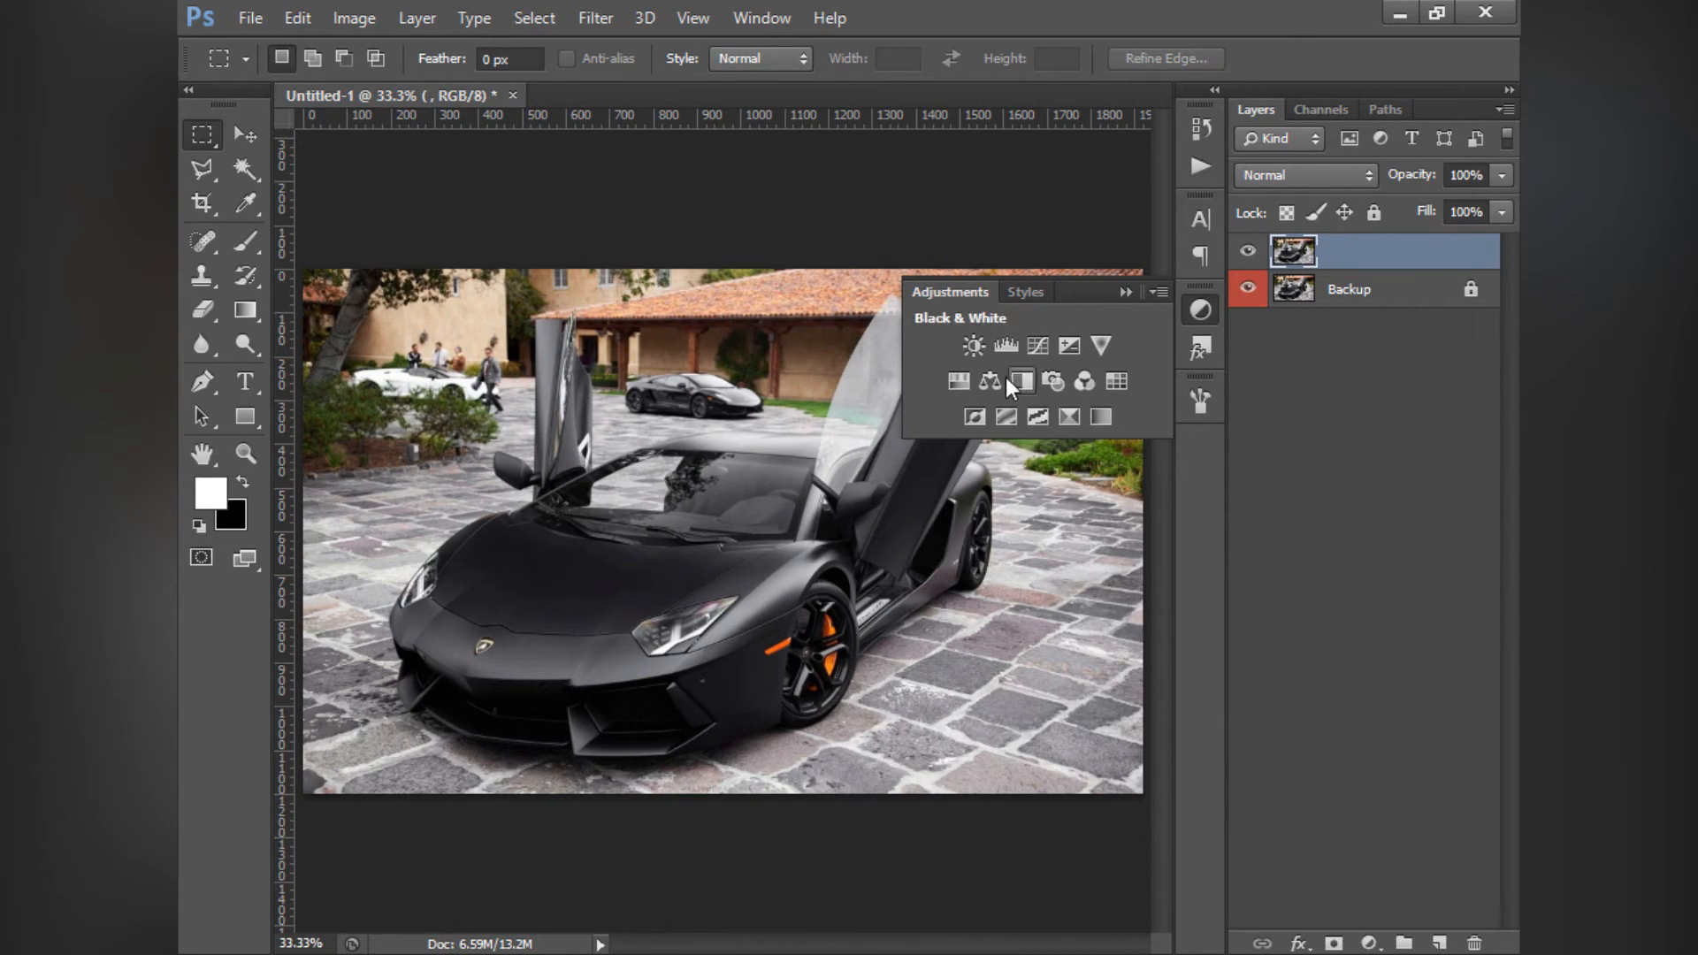
pyautogui.click(1085, 386)
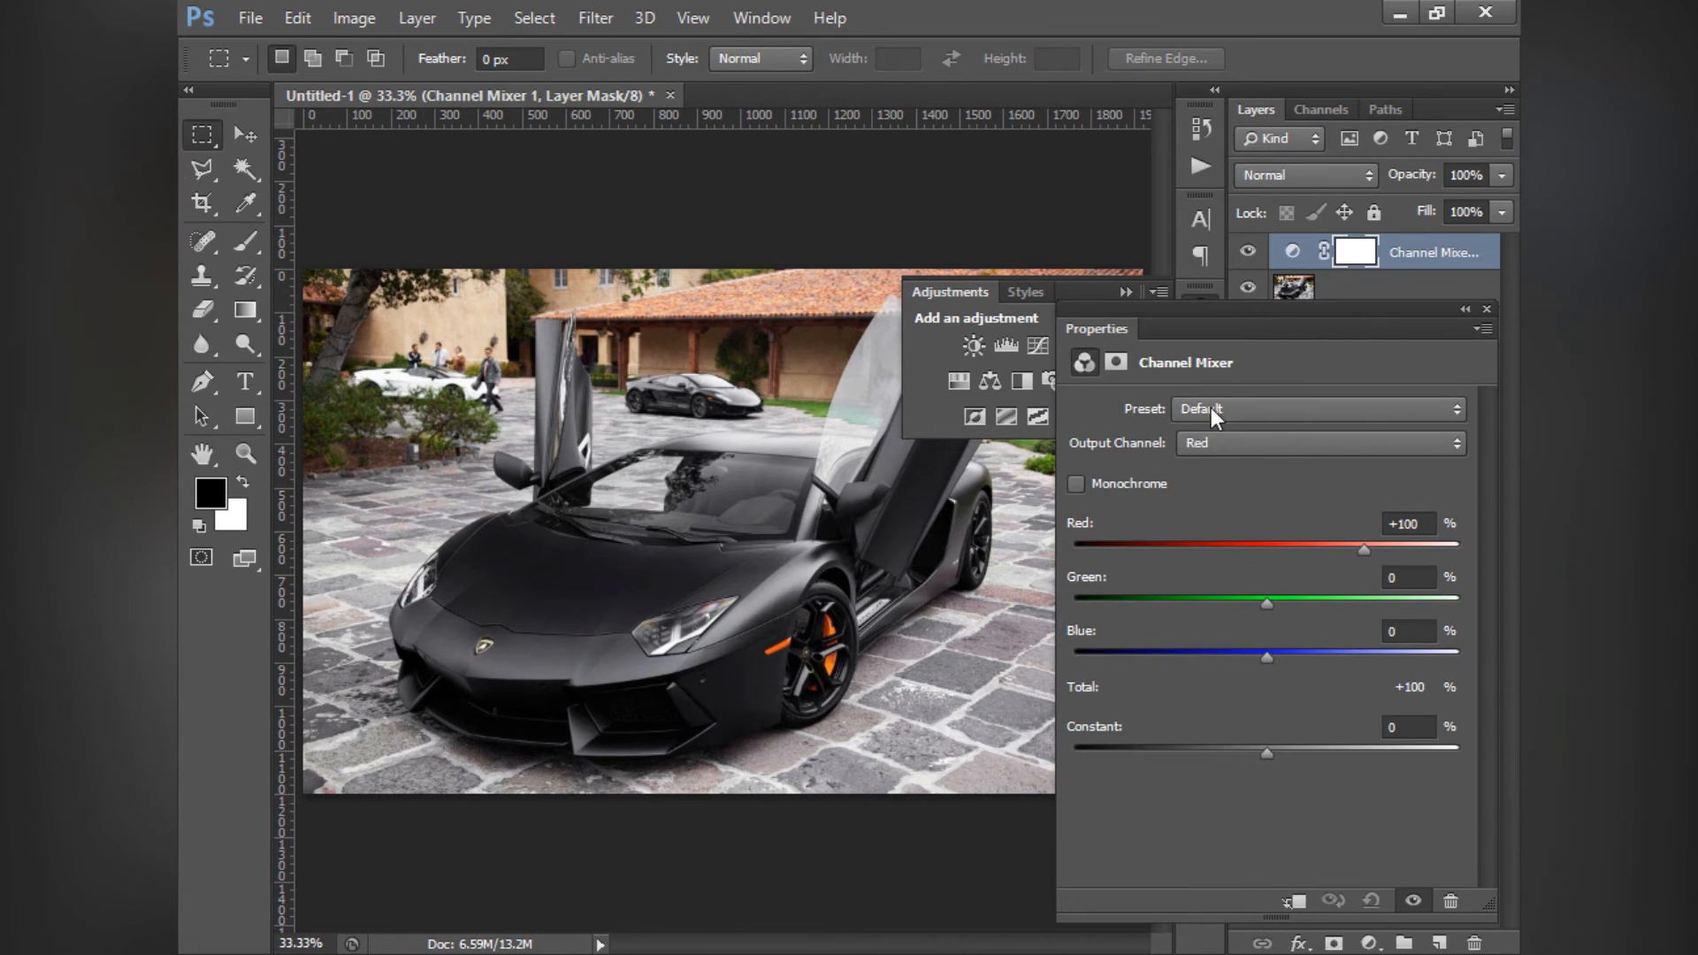
# - Review the Channel Mixer's output channel and preset choices, and set Green to -30% in the Red output channel
pyautogui.click(1209, 444)
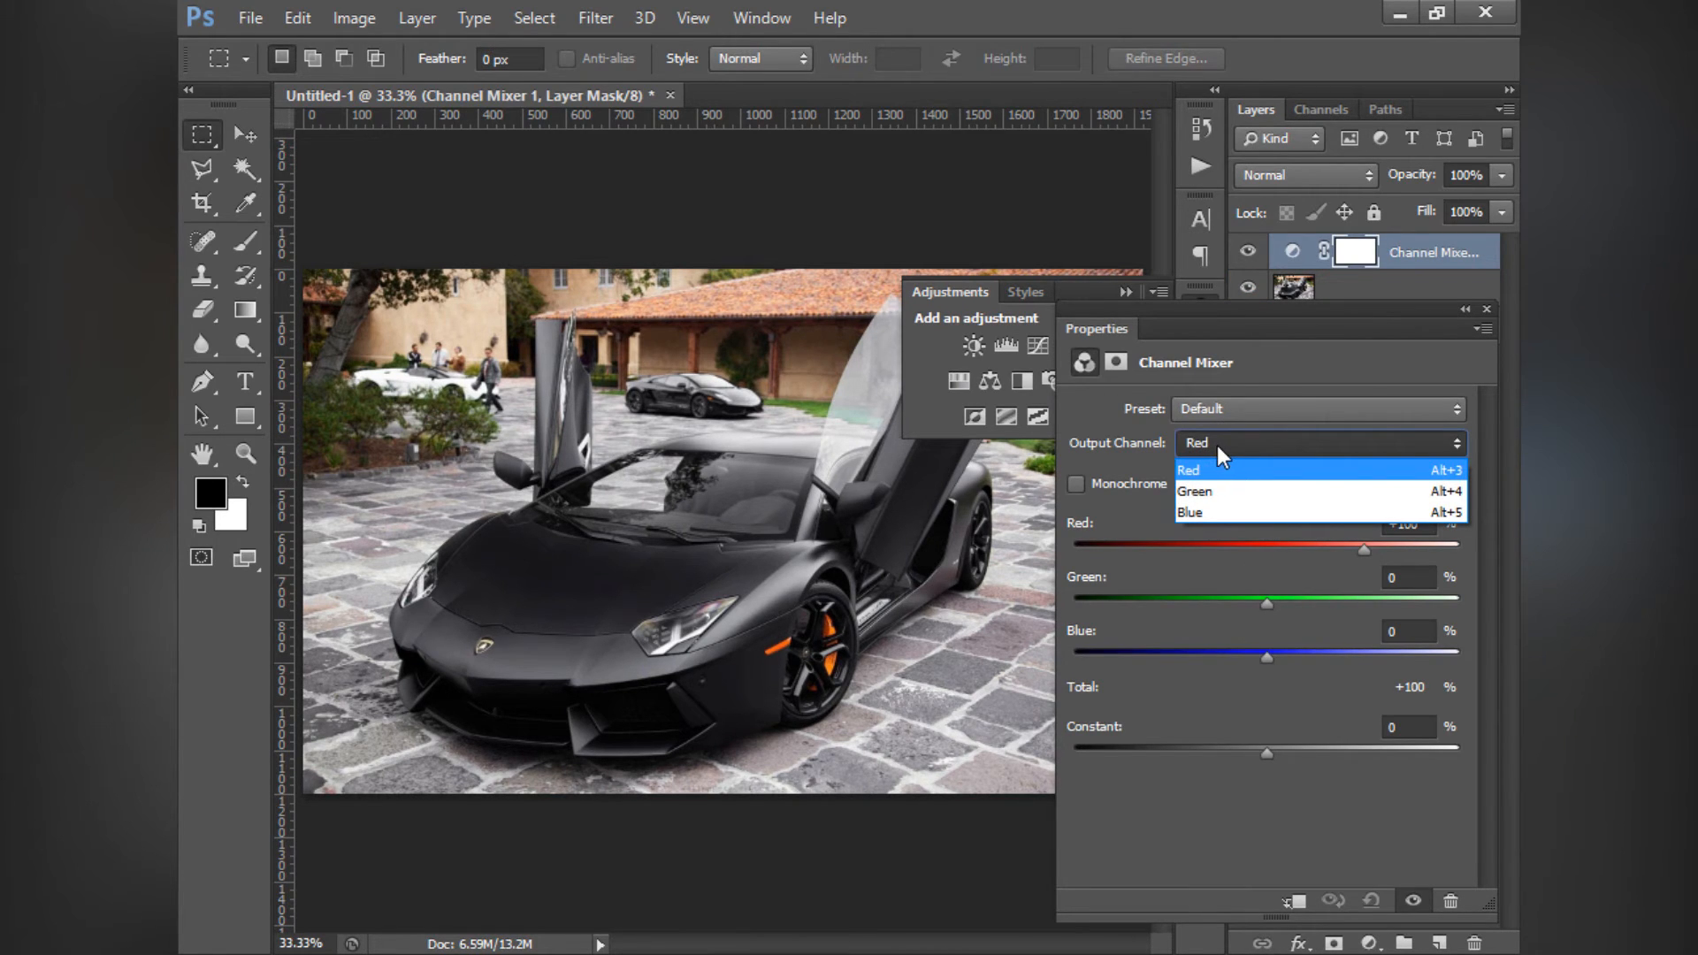
pyautogui.click(1219, 450)
pyautogui.click(1201, 412)
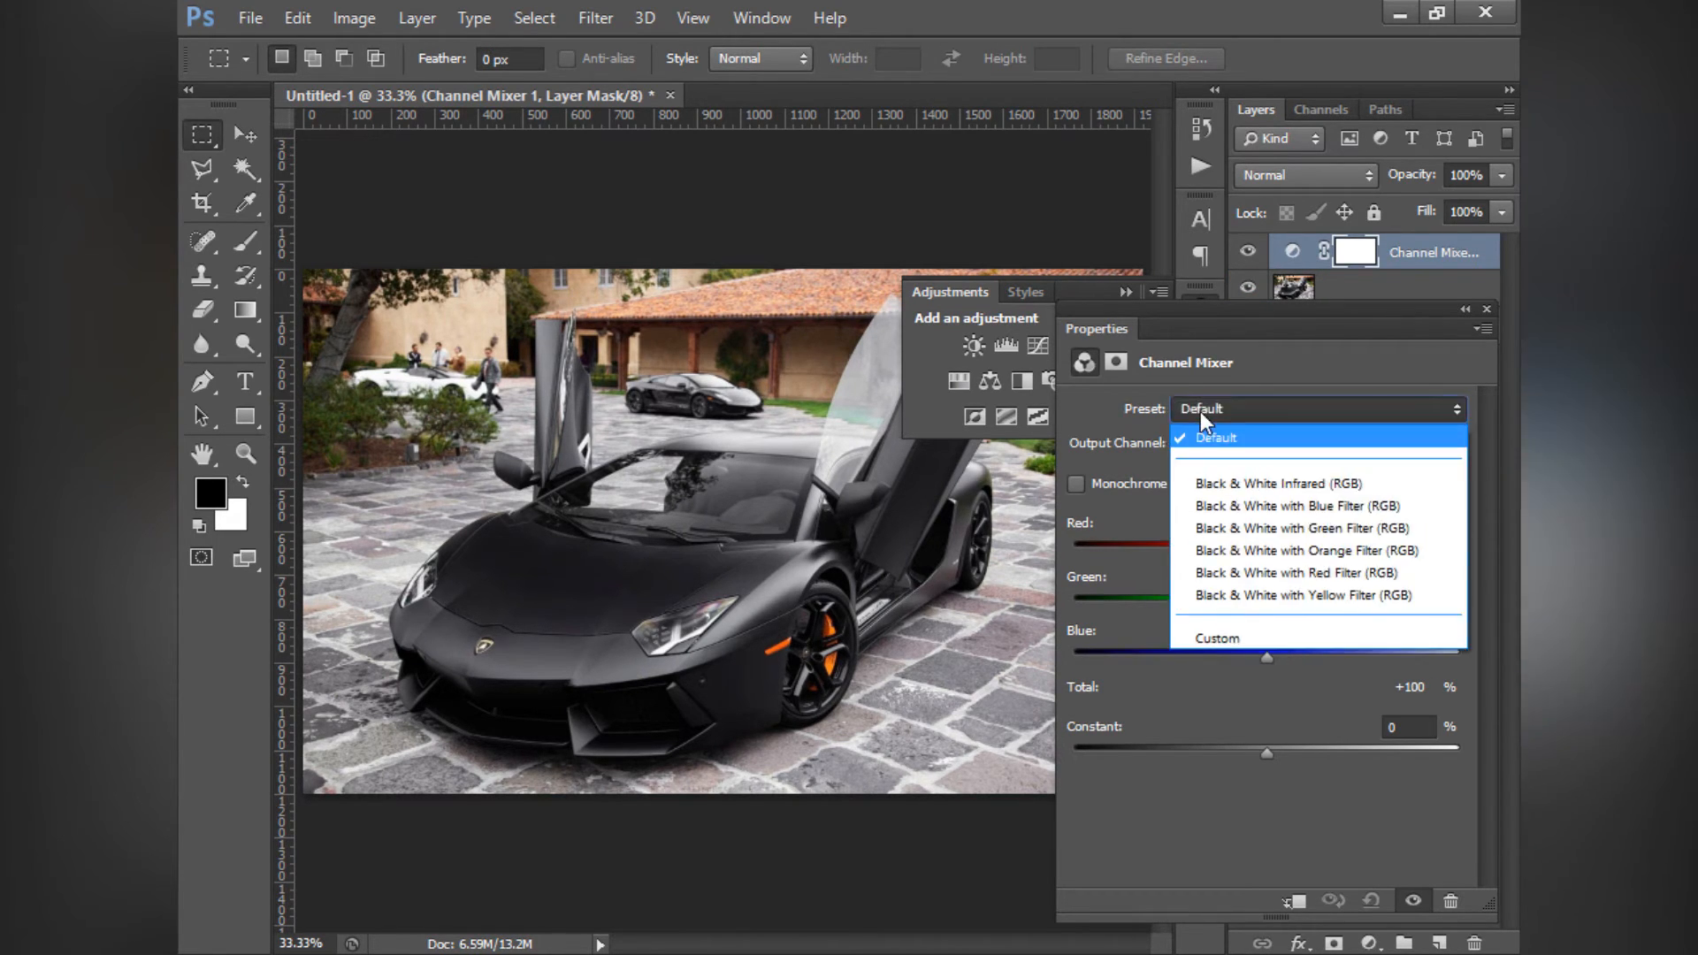
pyautogui.click(1201, 412)
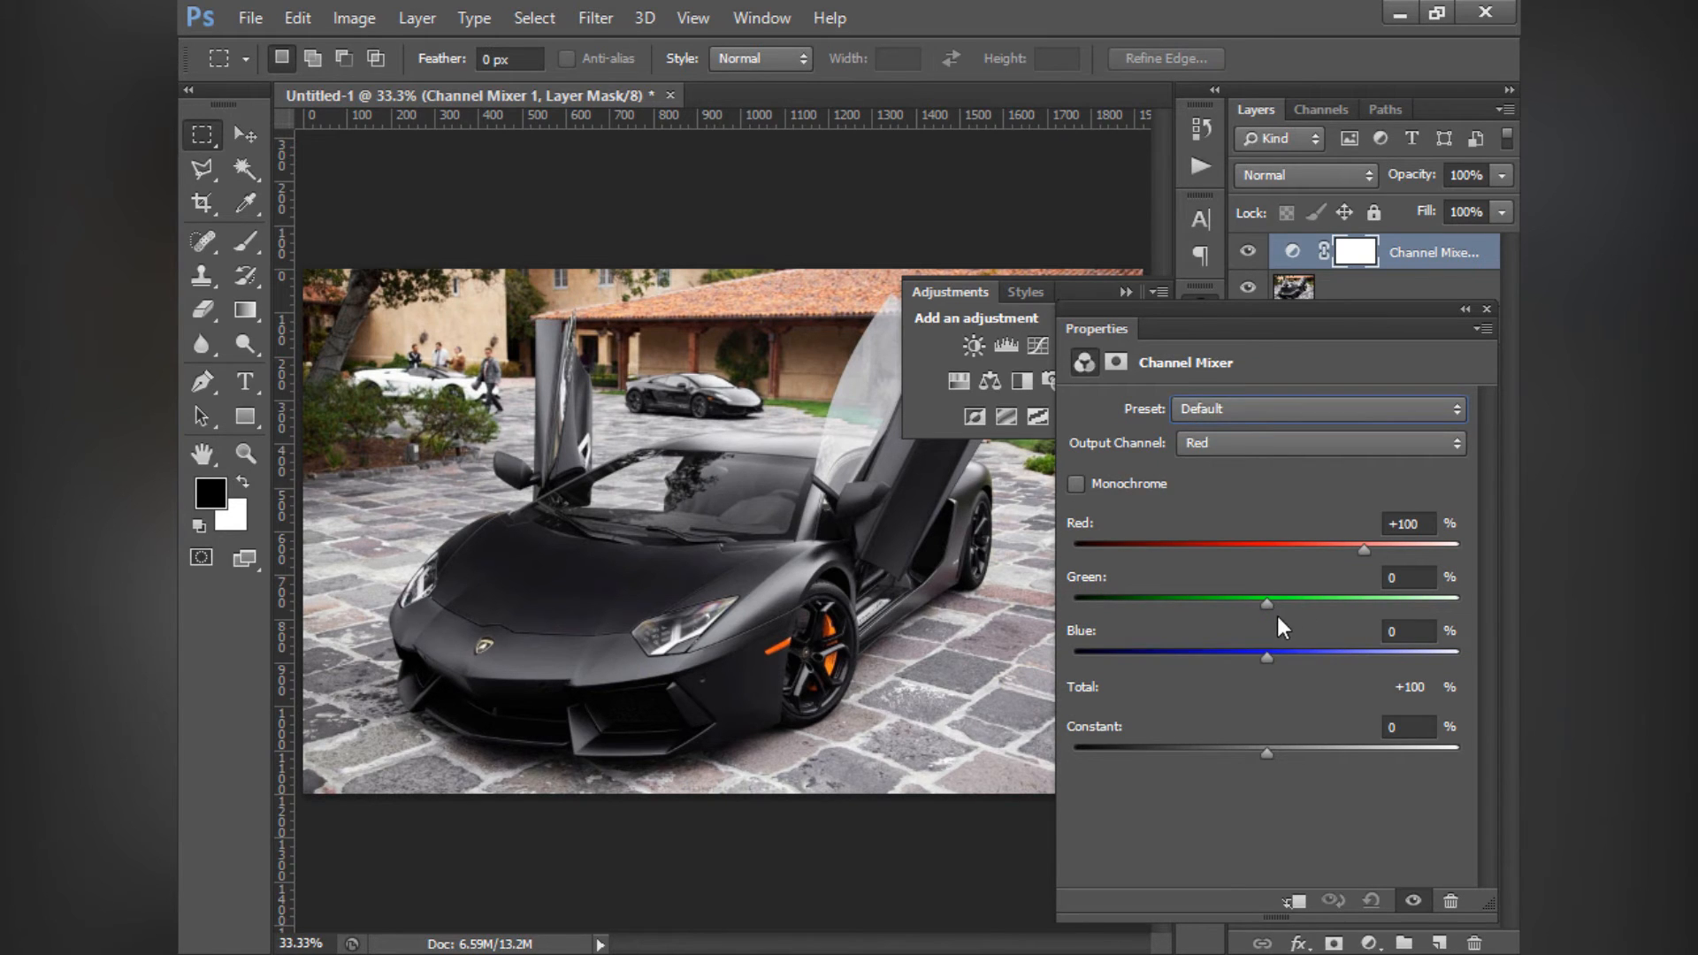
pyautogui.moveTo(1267, 603)
pyautogui.mouseDown()
pyautogui.moveTo(1345, 607)
pyautogui.moveTo(1238, 603)
pyautogui.mouseUp()
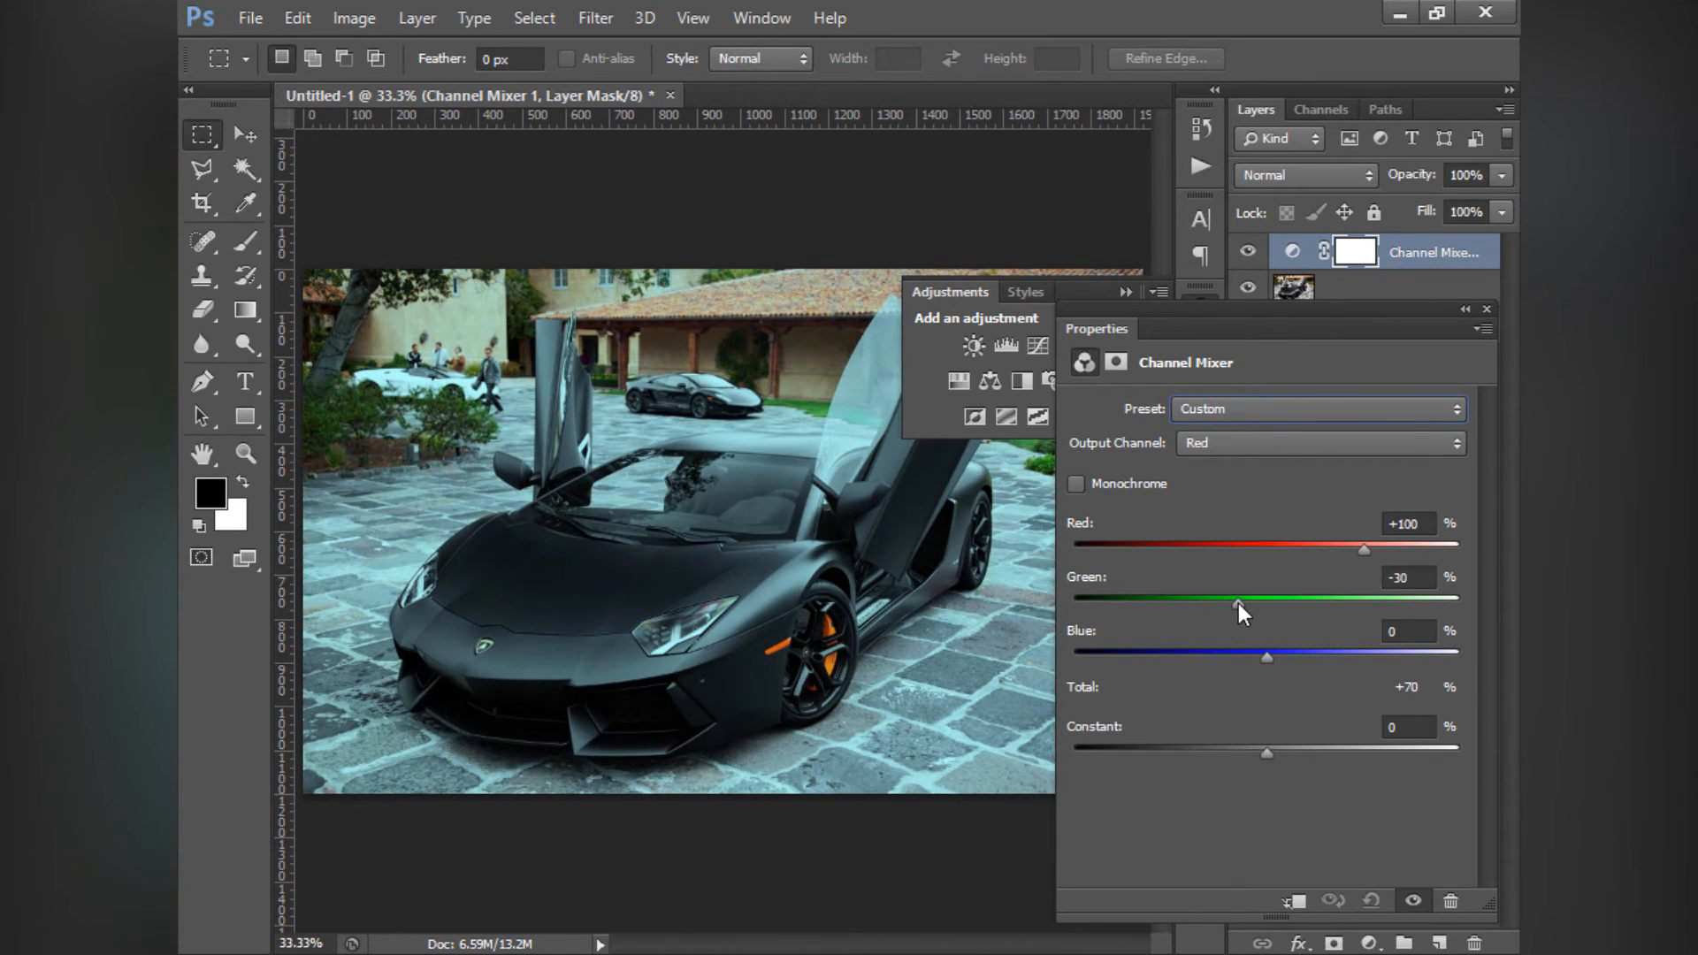
# - Try the Red output channel's Constant at +60% and set it back to 0%
pyautogui.moveTo(1191, 307); pyautogui.dragTo(1102, 231)
pyautogui.rightClick(1102, 232)
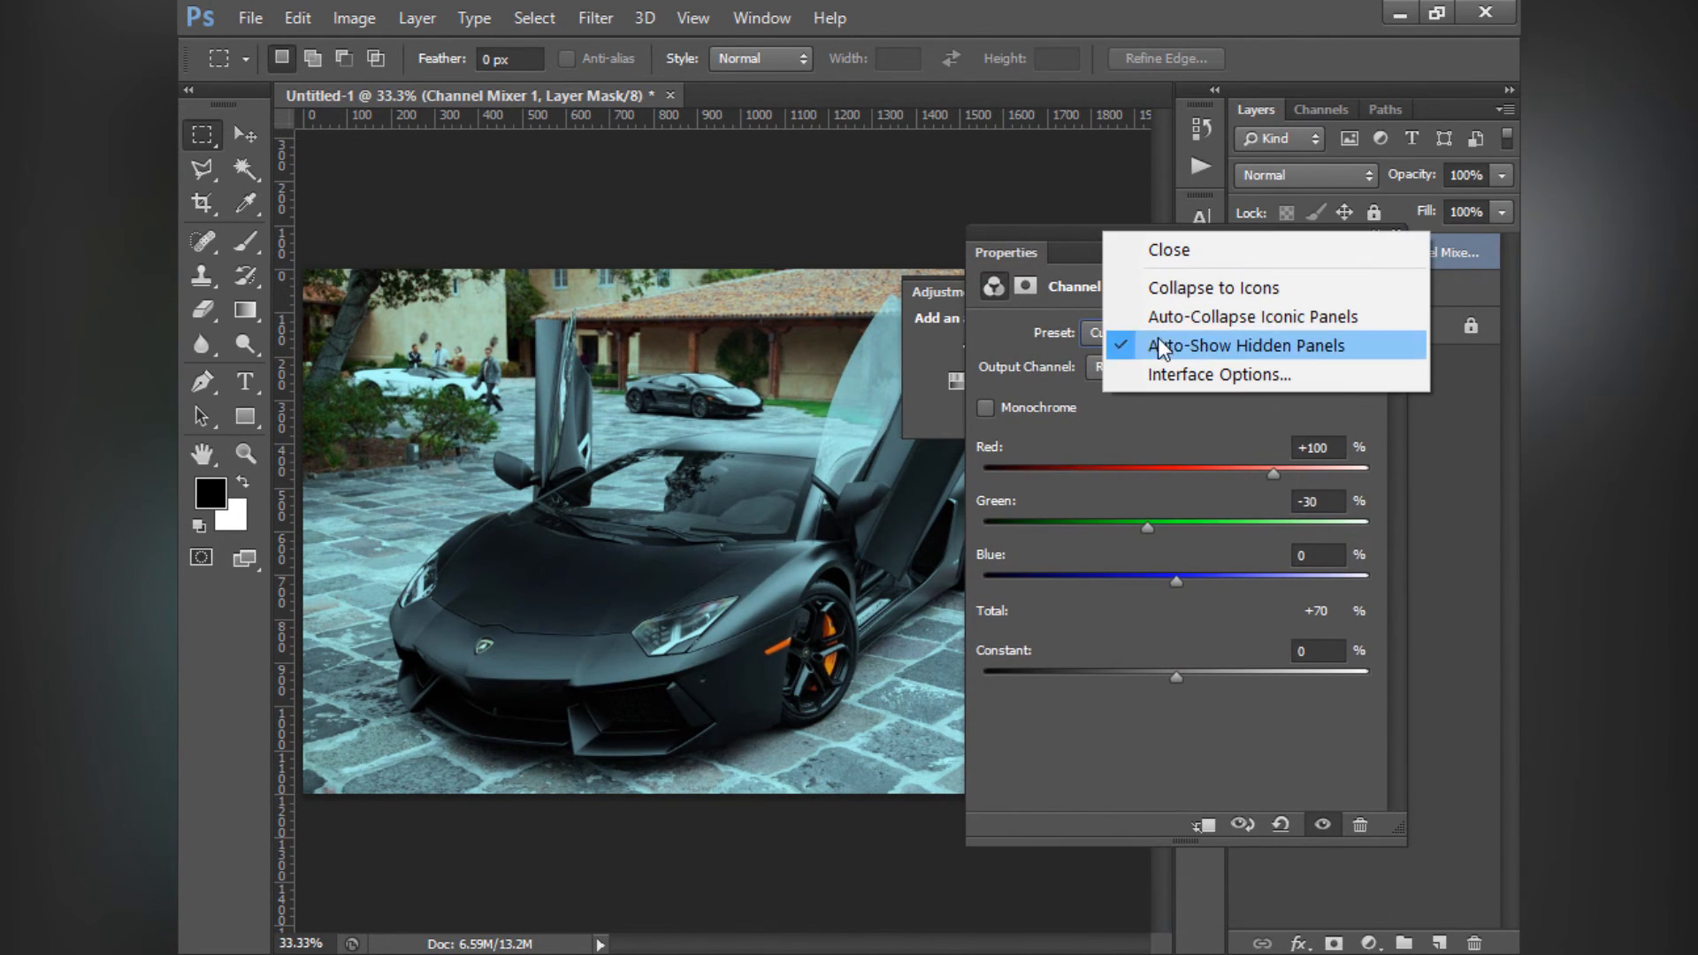
pyautogui.click(1049, 232)
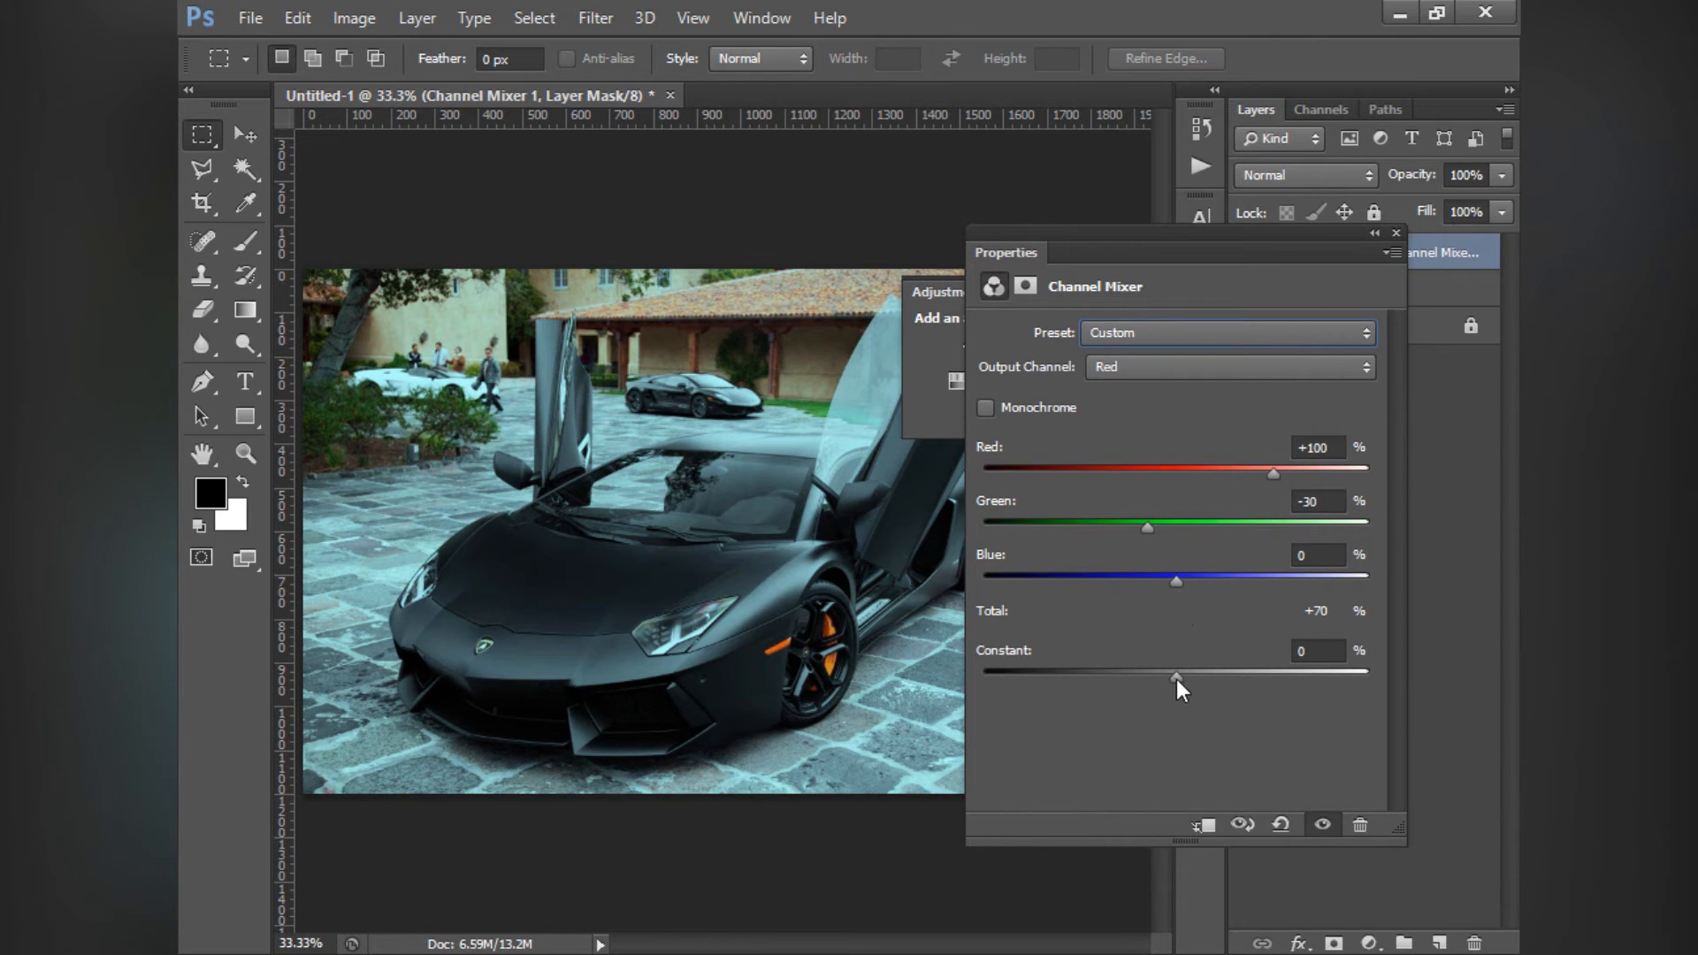
pyautogui.moveTo(1176, 678); pyautogui.dragTo(1237, 666)
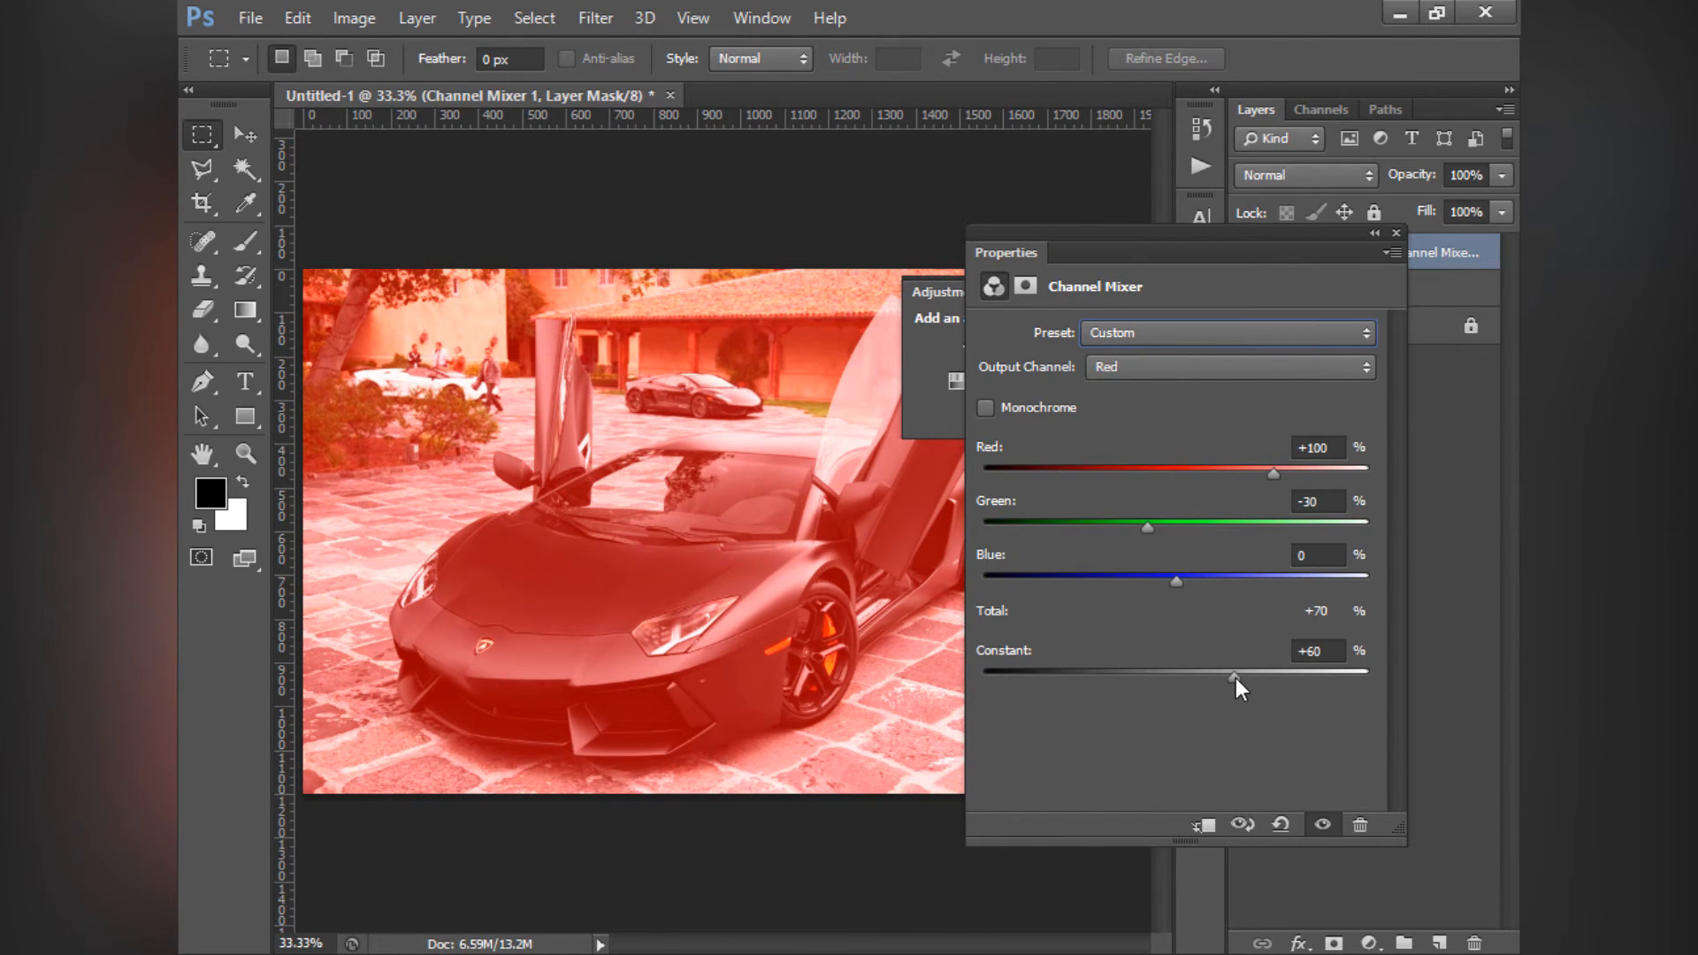
pyautogui.doubleClick(1316, 651)
pyautogui.write('0')
pyautogui.press('Return')
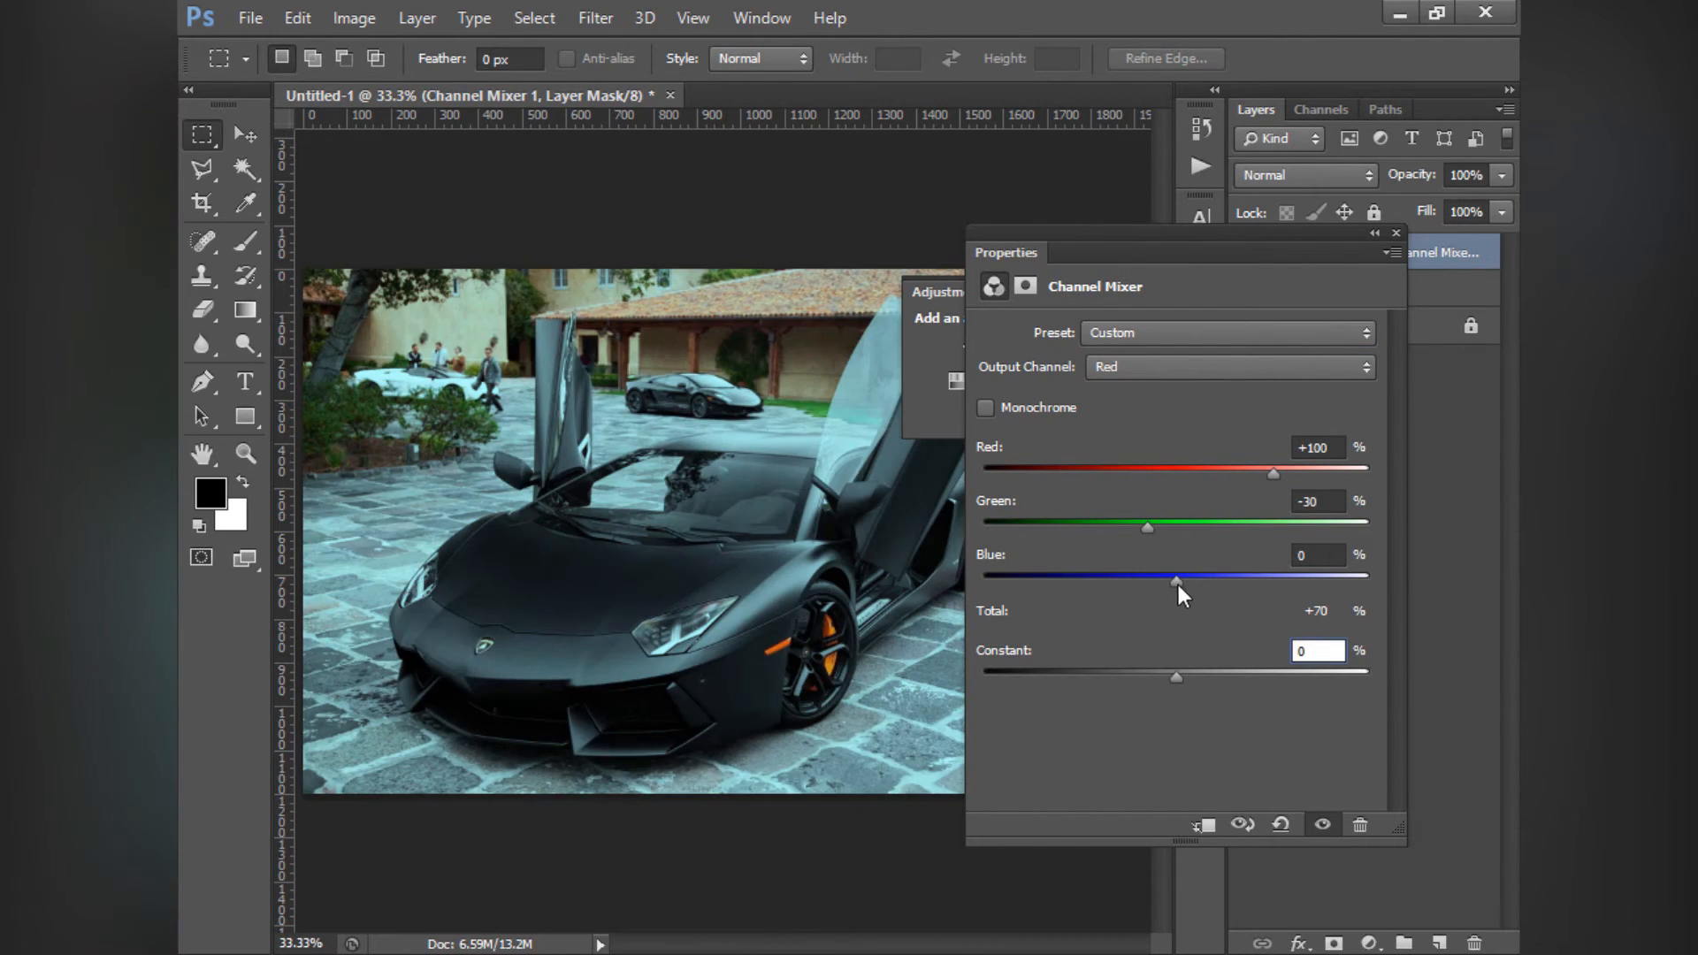
# - Set Blue to +90% and Green to +54% in the Red output channel, and Green to +143% and Red to -5% in the Blue one
pyautogui.moveTo(1178, 584); pyautogui.dragTo(1263, 593)
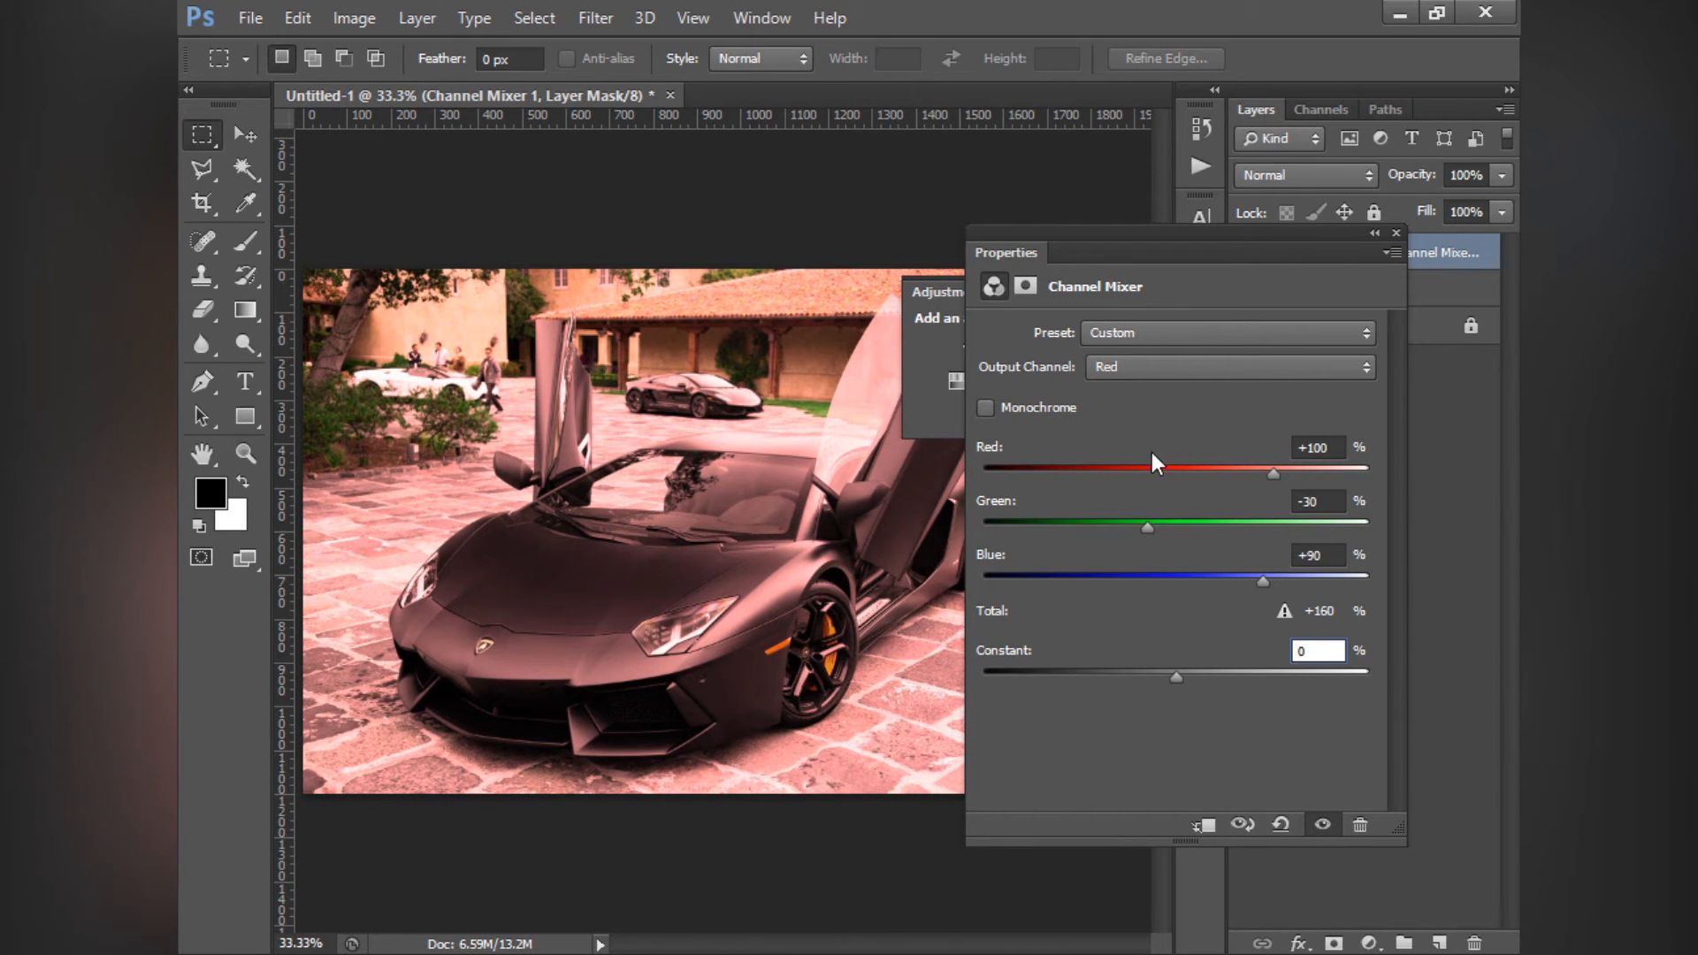
pyautogui.moveTo(1149, 527); pyautogui.dragTo(1316, 557)
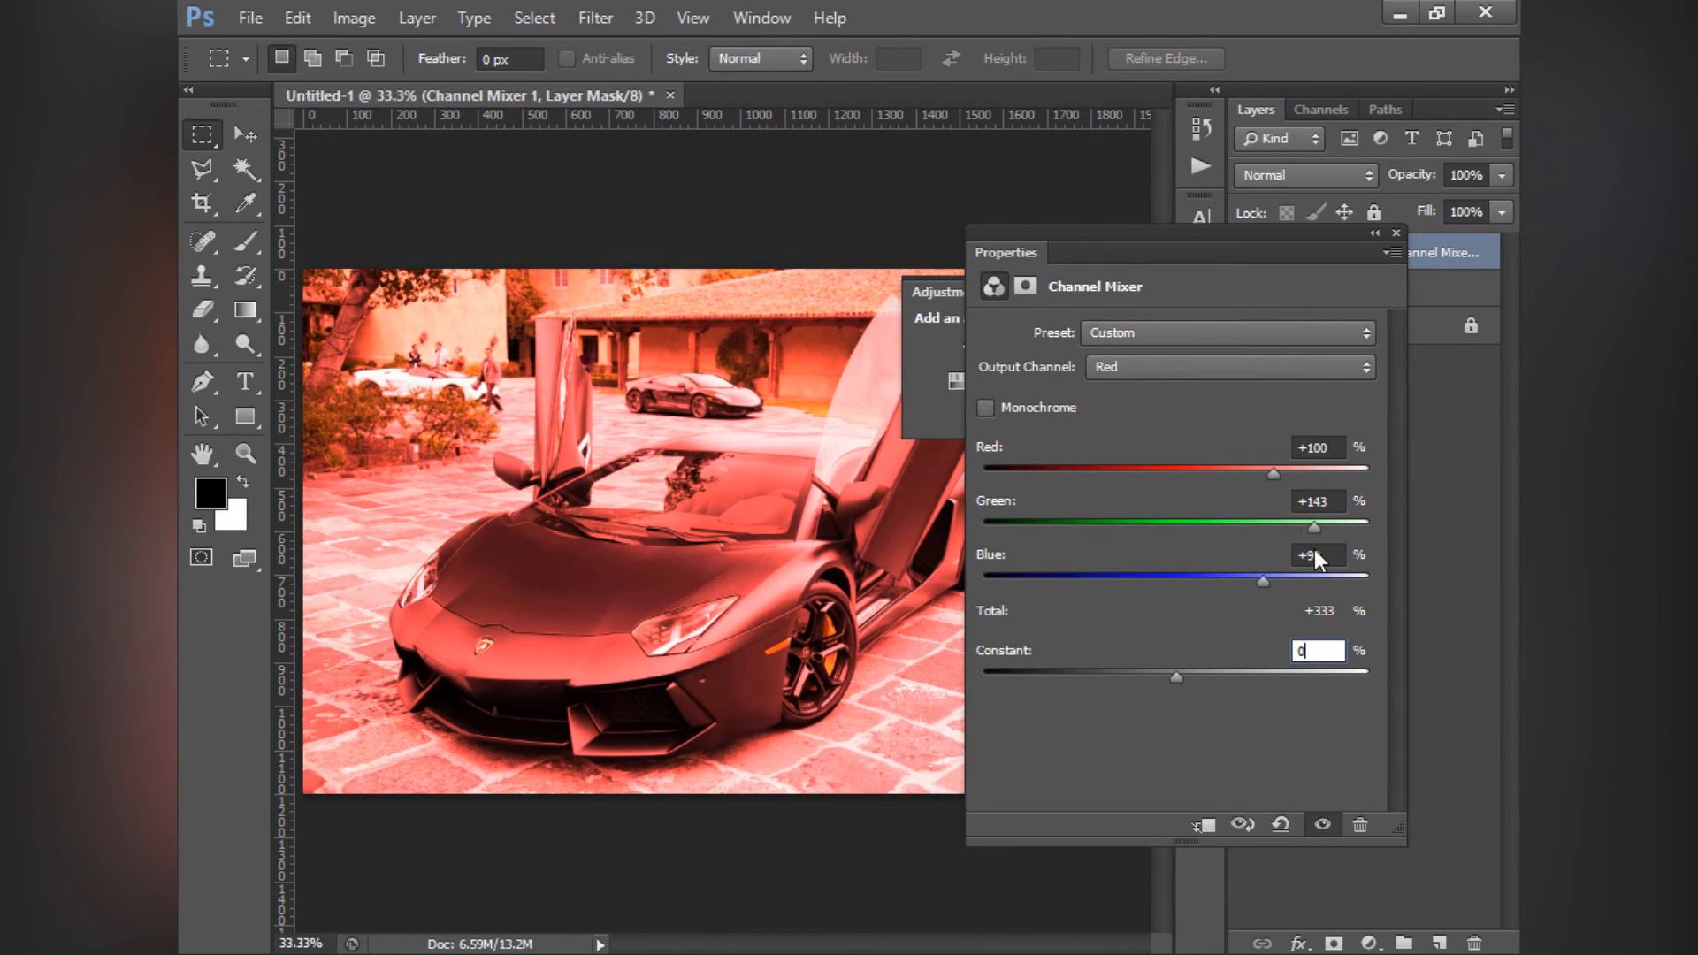
pyautogui.click(1144, 373)
pyautogui.click(1141, 435)
pyautogui.moveTo(1176, 527); pyautogui.dragTo(1315, 544)
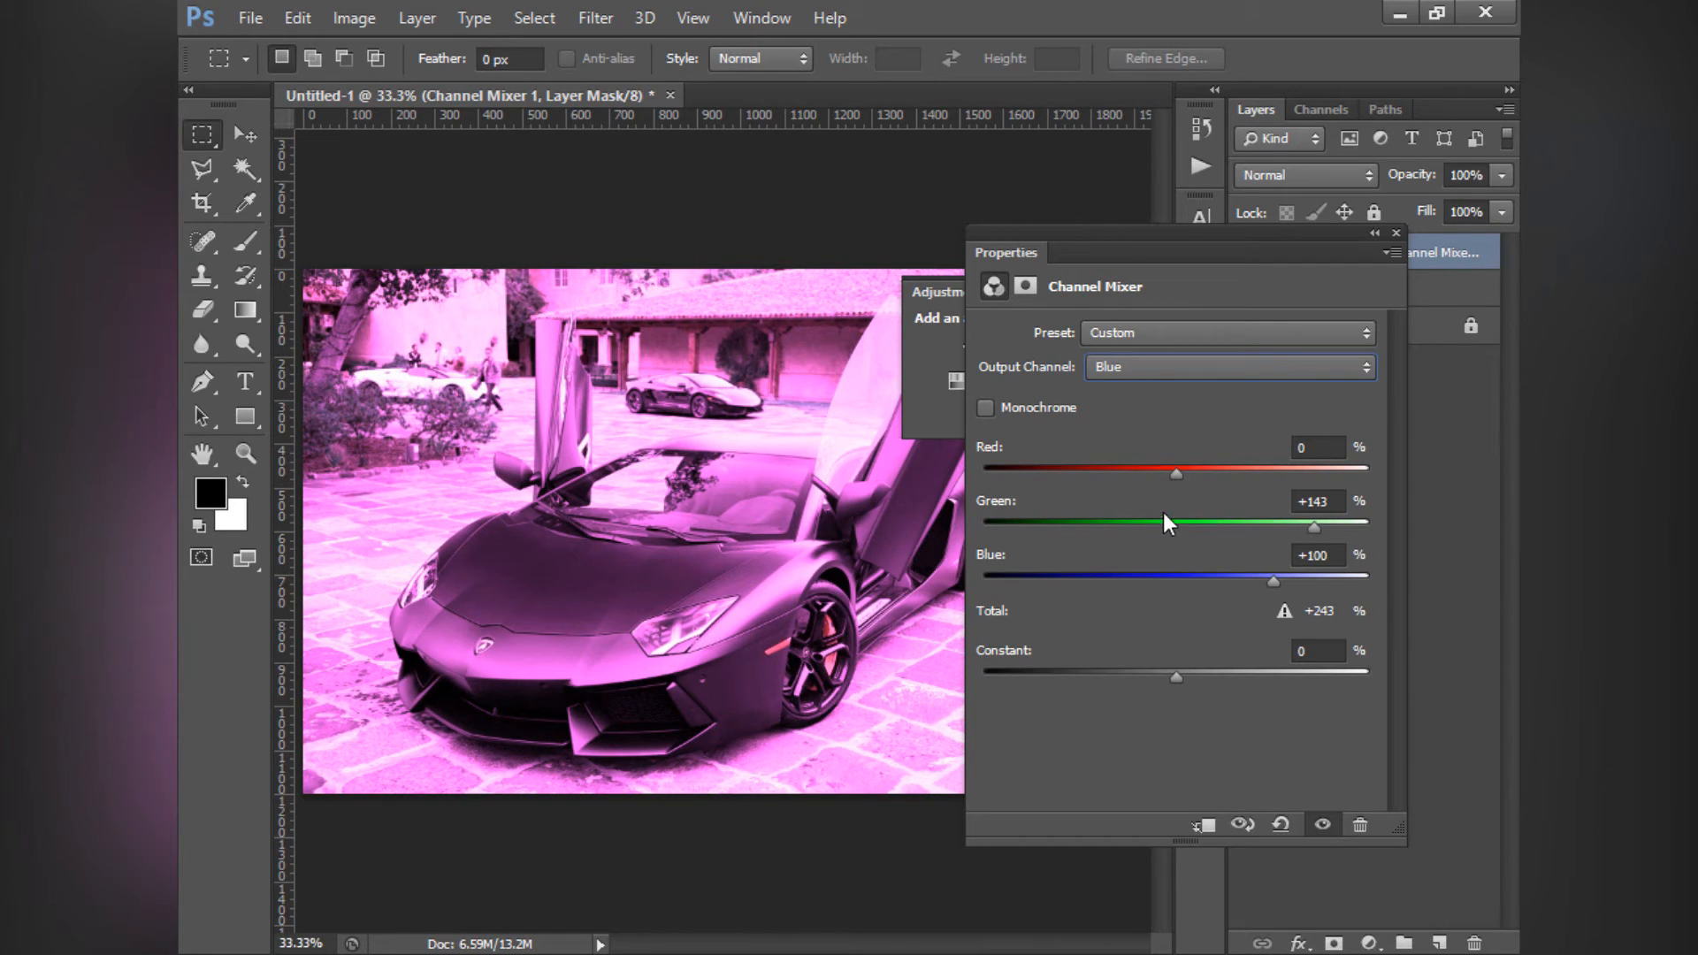
pyautogui.moveTo(1176, 474)
pyautogui.mouseDown()
pyautogui.moveTo(1208, 479)
pyautogui.moveTo(1171, 479)
pyautogui.mouseUp()
# - Go through the Blue and Red output channels again, and set Green to -200% in the Green output channel
pyautogui.click(1169, 367)
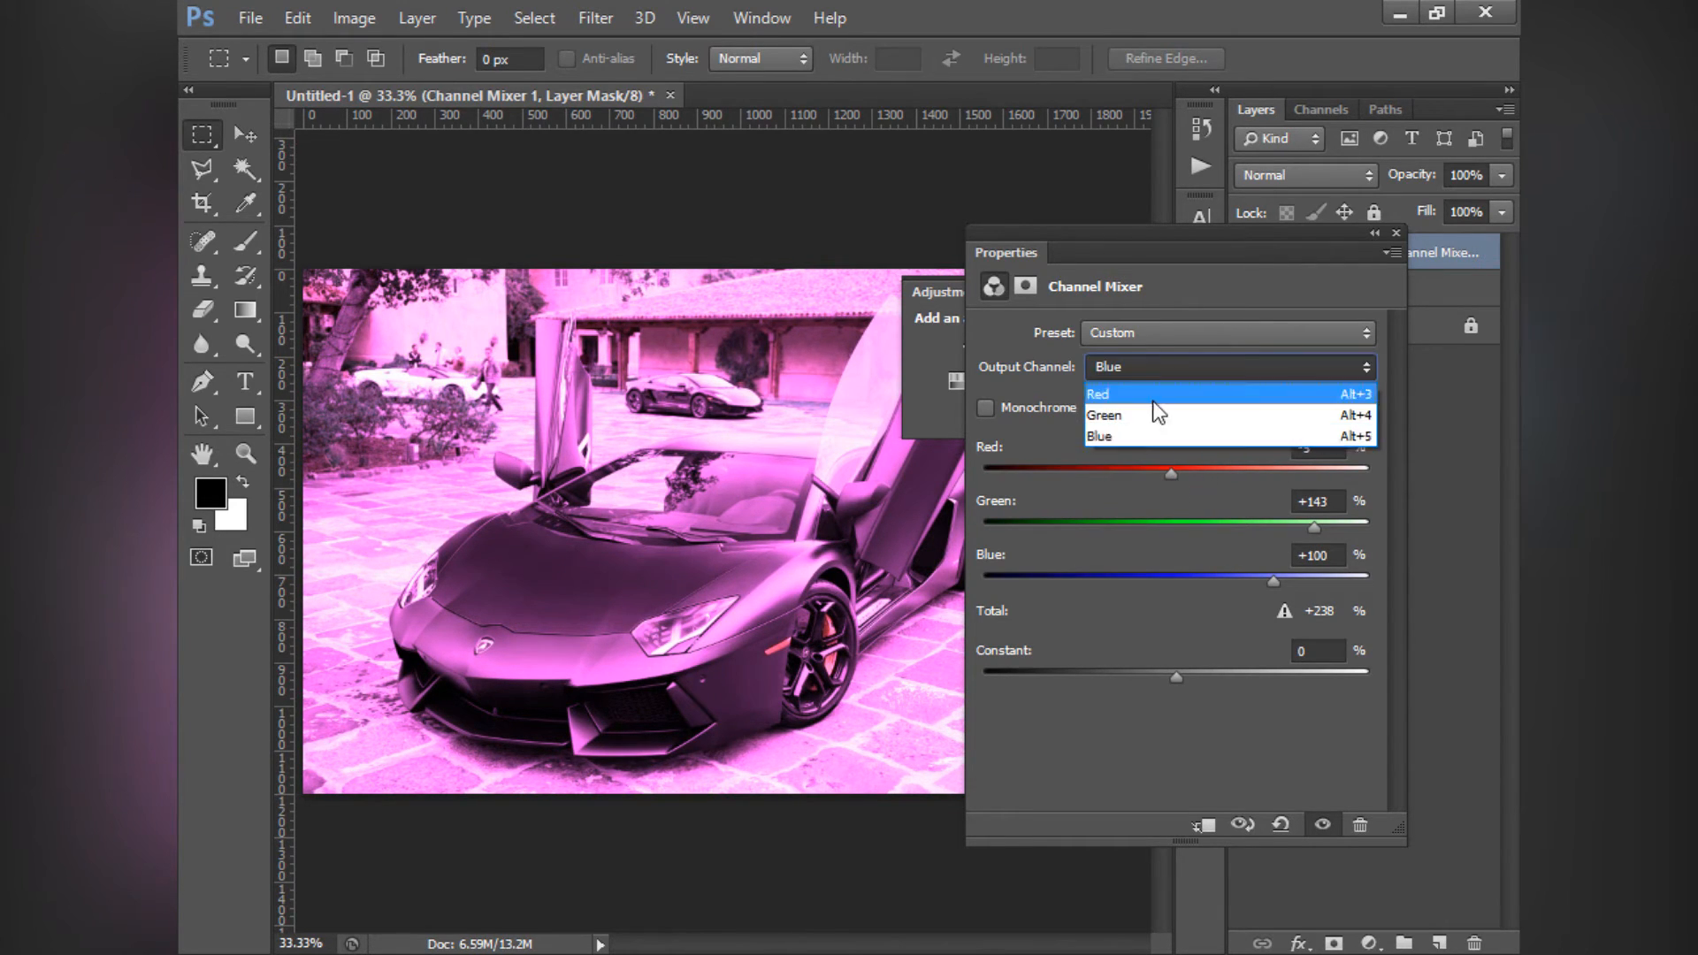
pyautogui.click(1140, 434)
pyautogui.click(1130, 362)
pyautogui.click(1120, 394)
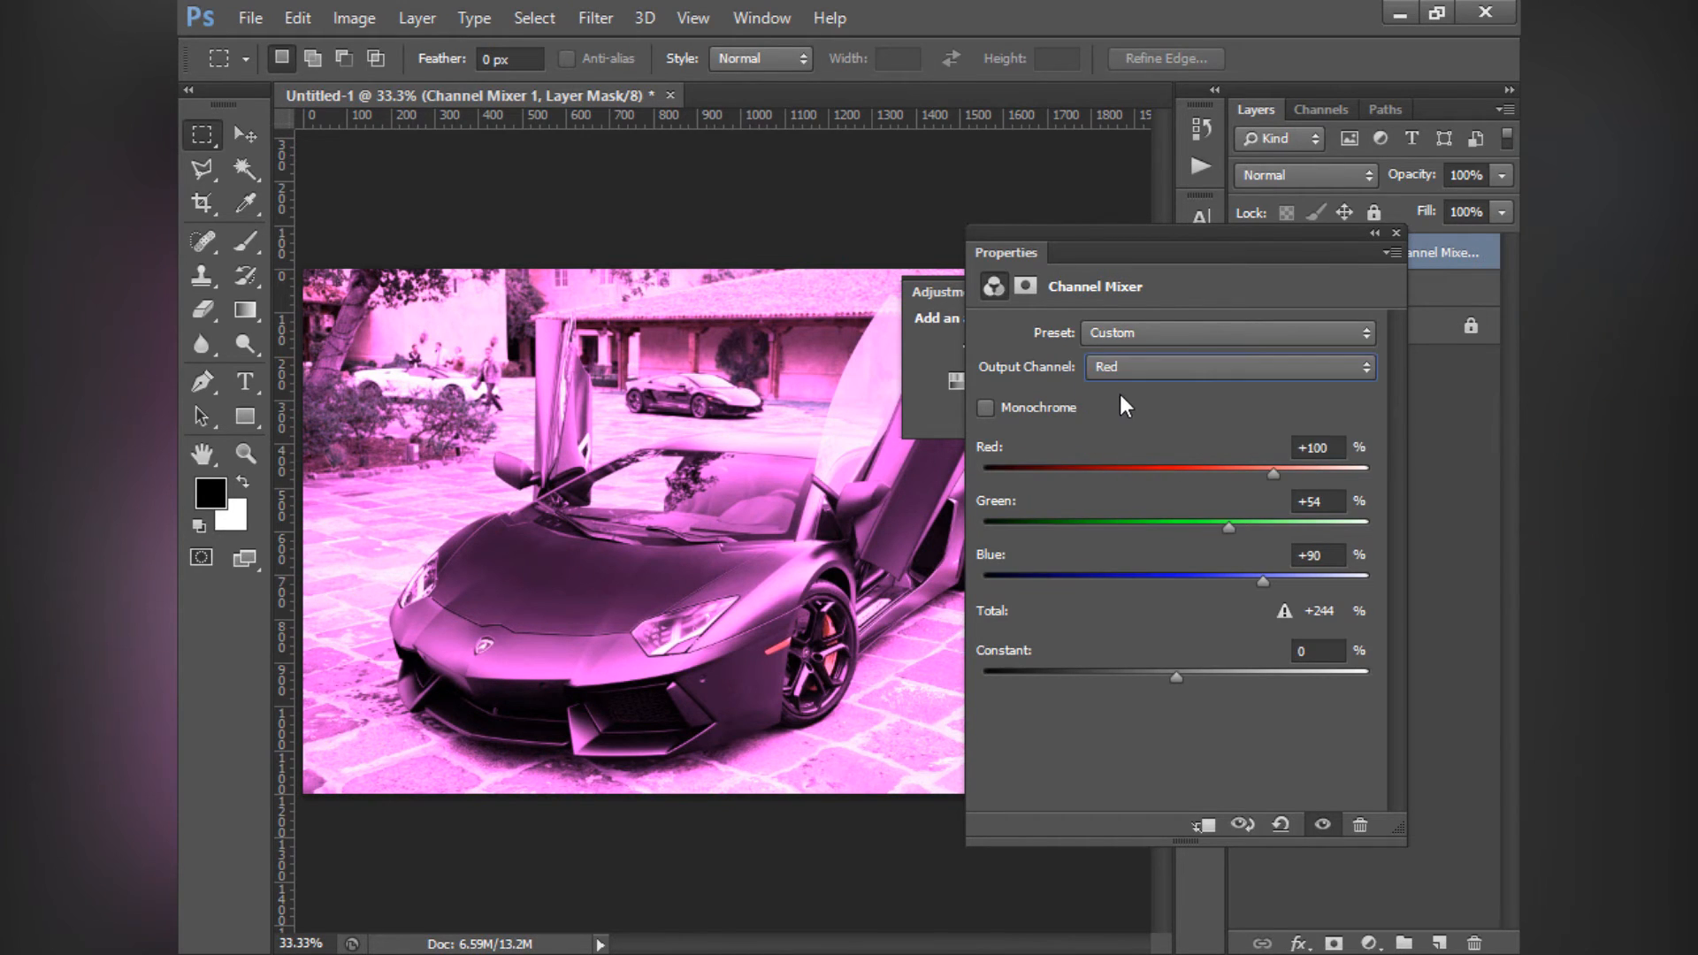
pyautogui.click(1118, 361)
pyautogui.click(1053, 413)
pyautogui.moveTo(1270, 470); pyautogui.dragTo(1267, 477)
pyautogui.click(1141, 370)
pyautogui.click(1138, 402)
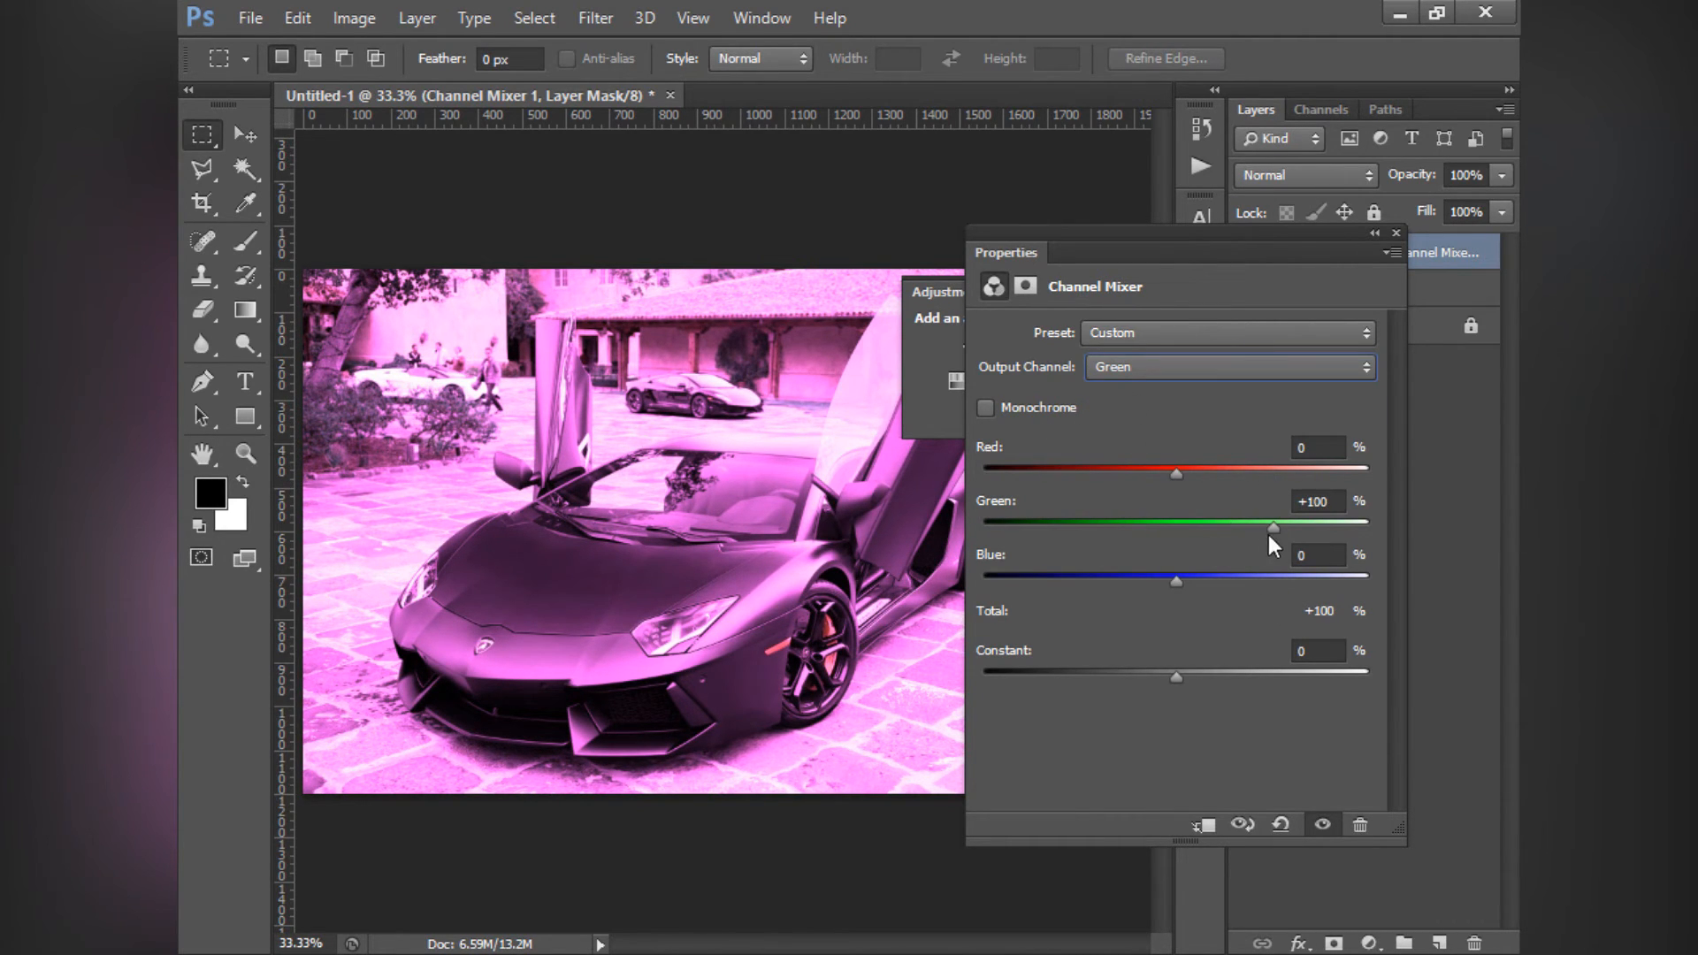
pyautogui.moveTo(1270, 534); pyautogui.dragTo(982, 539)
# - Raise Red to +200% in the Red output channel and Blue to +200% in the Blue output channel
pyautogui.click(1120, 371)
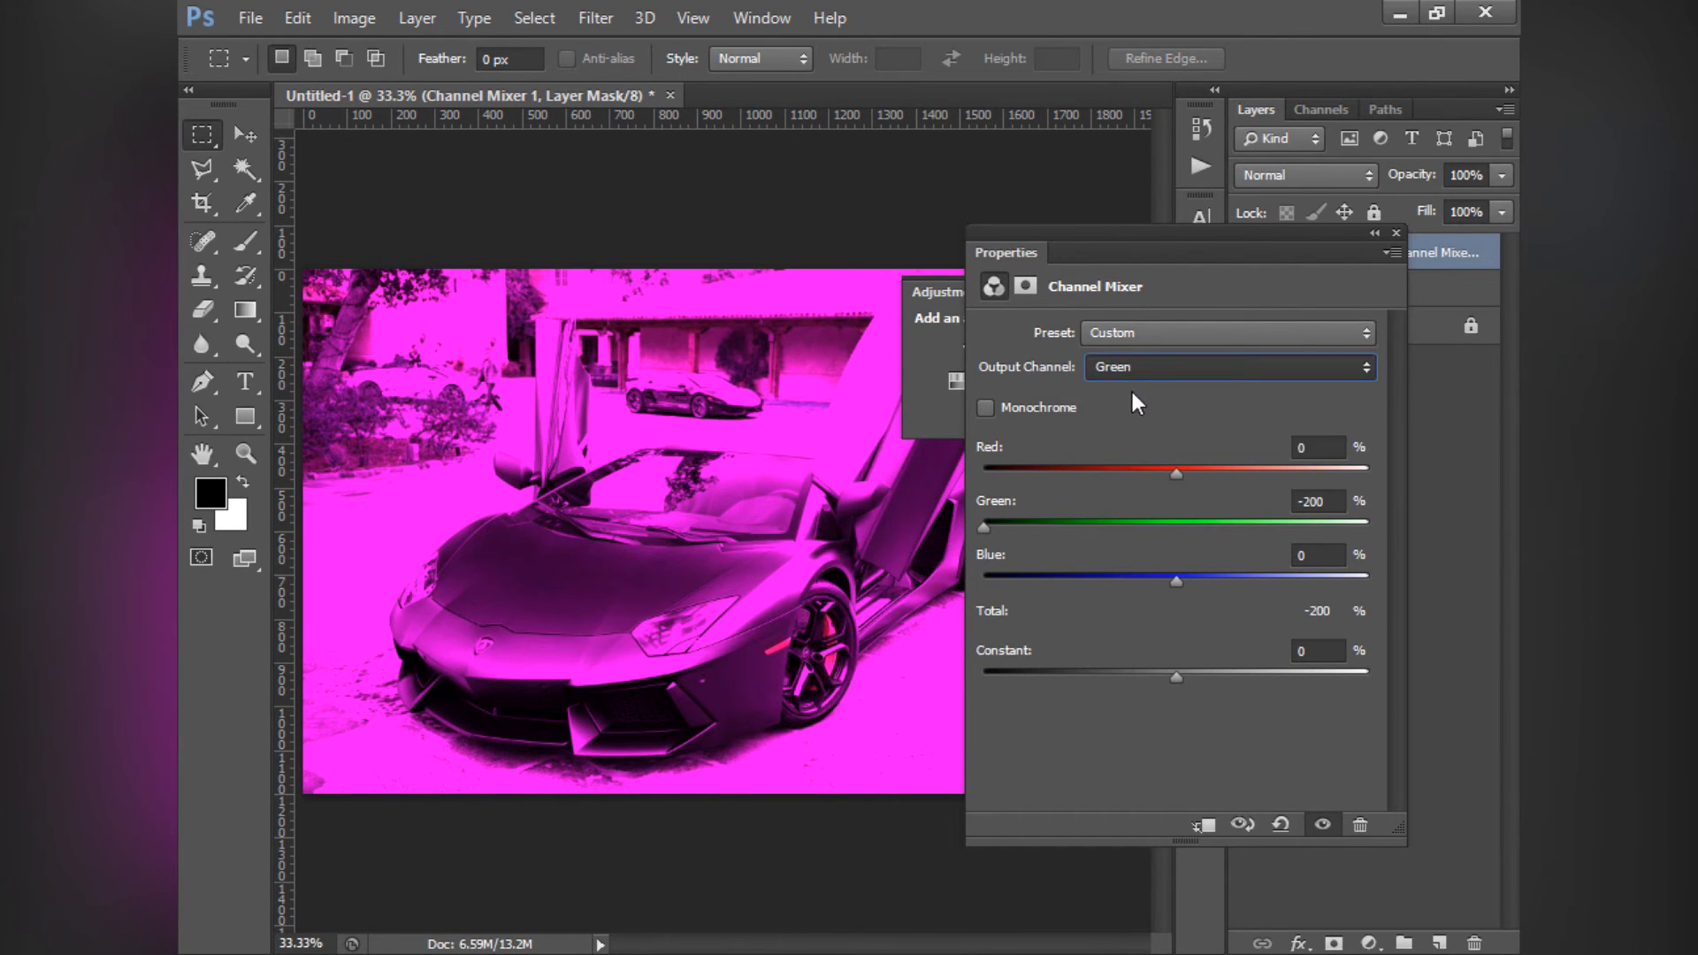
pyautogui.click(1133, 391)
pyautogui.moveTo(1259, 476); pyautogui.dragTo(1461, 507)
pyautogui.click(1144, 366)
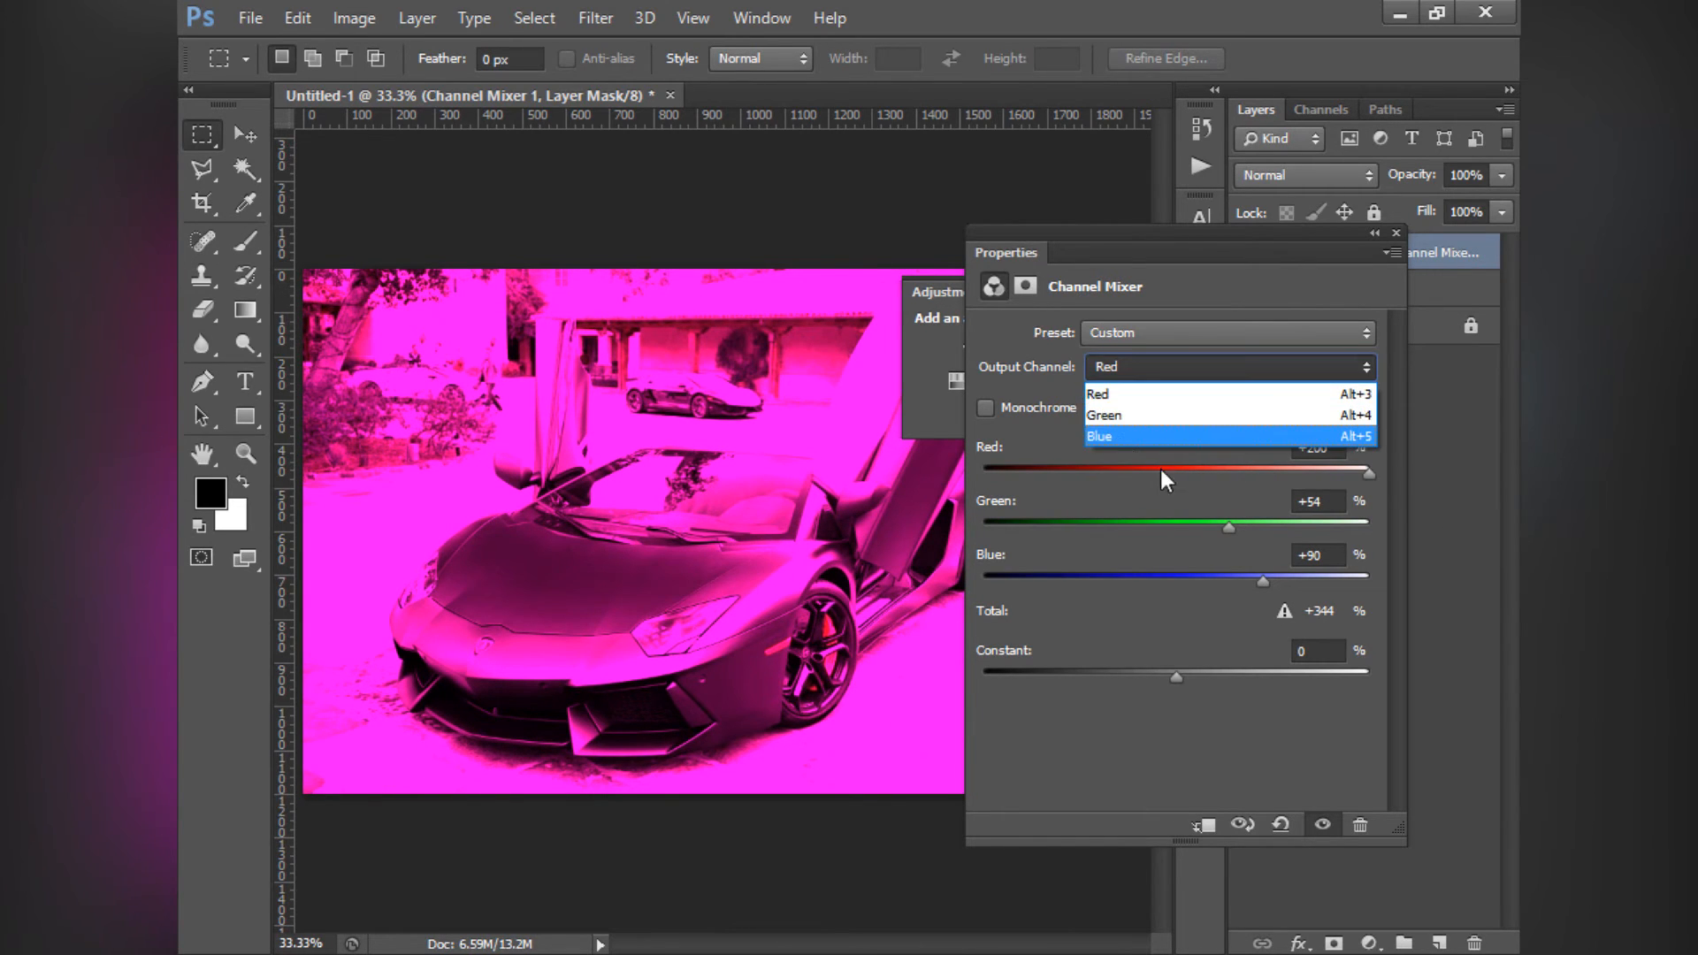
pyautogui.click(1152, 441)
pyautogui.moveTo(1274, 587); pyautogui.dragTo(1473, 593)
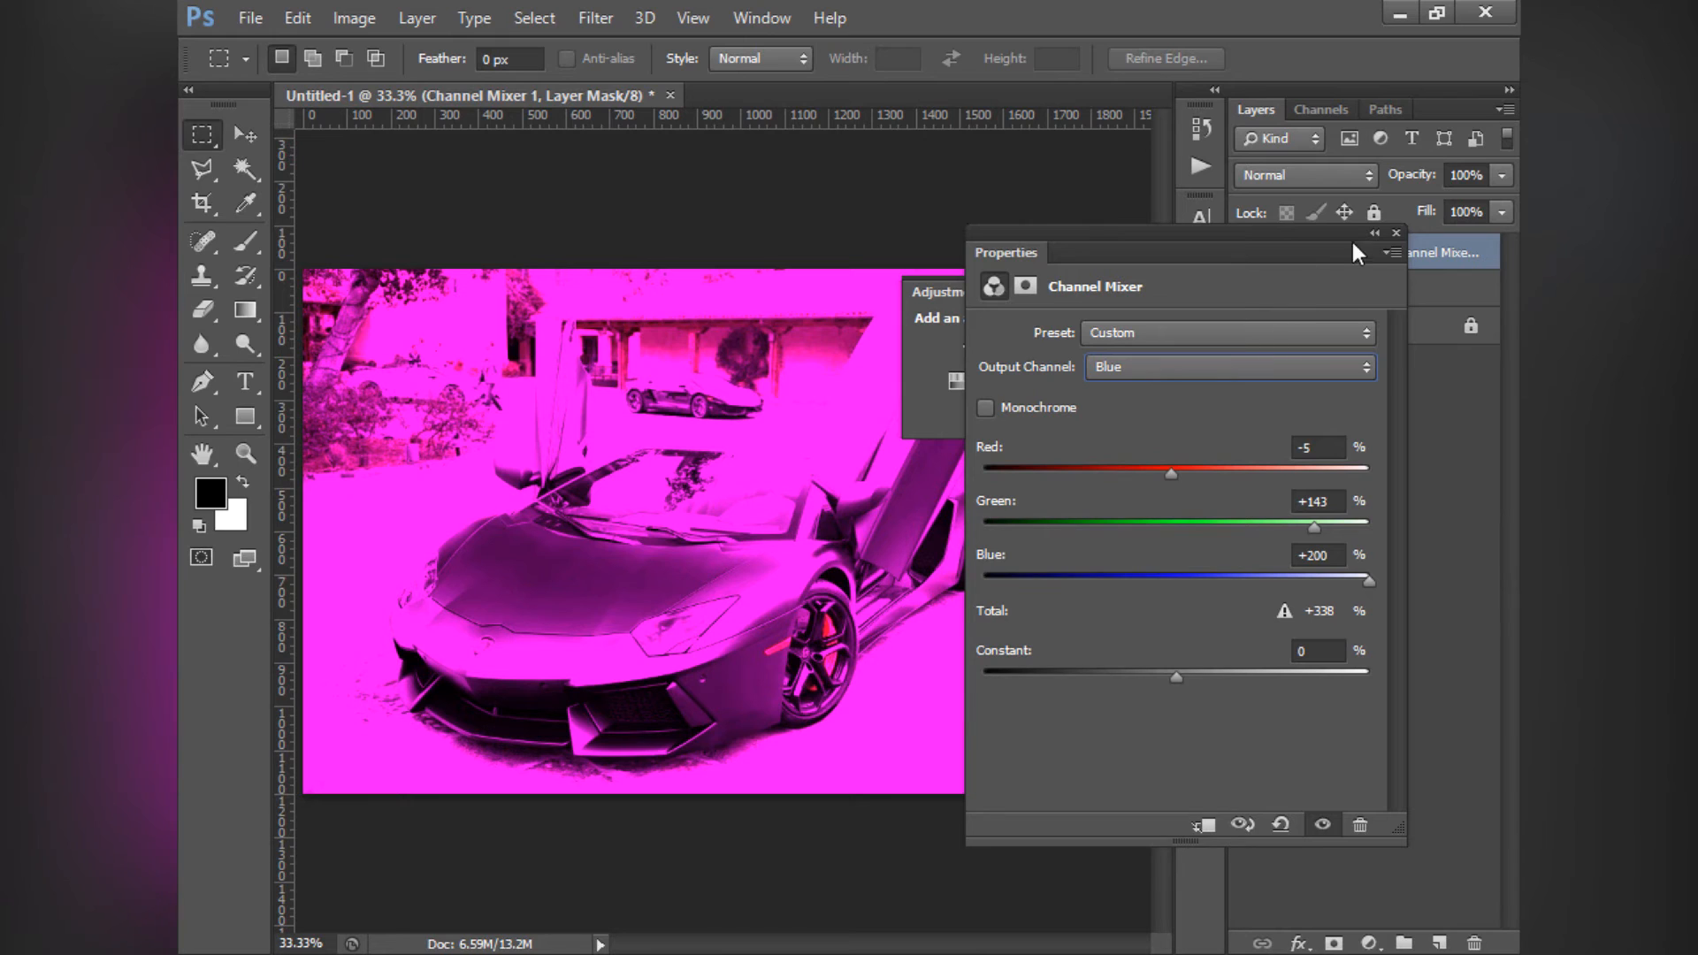
# - Delete the Channel Mixer layer and add a Color Lookup adjustment layer above the car photo
pyautogui.click(1396, 233)
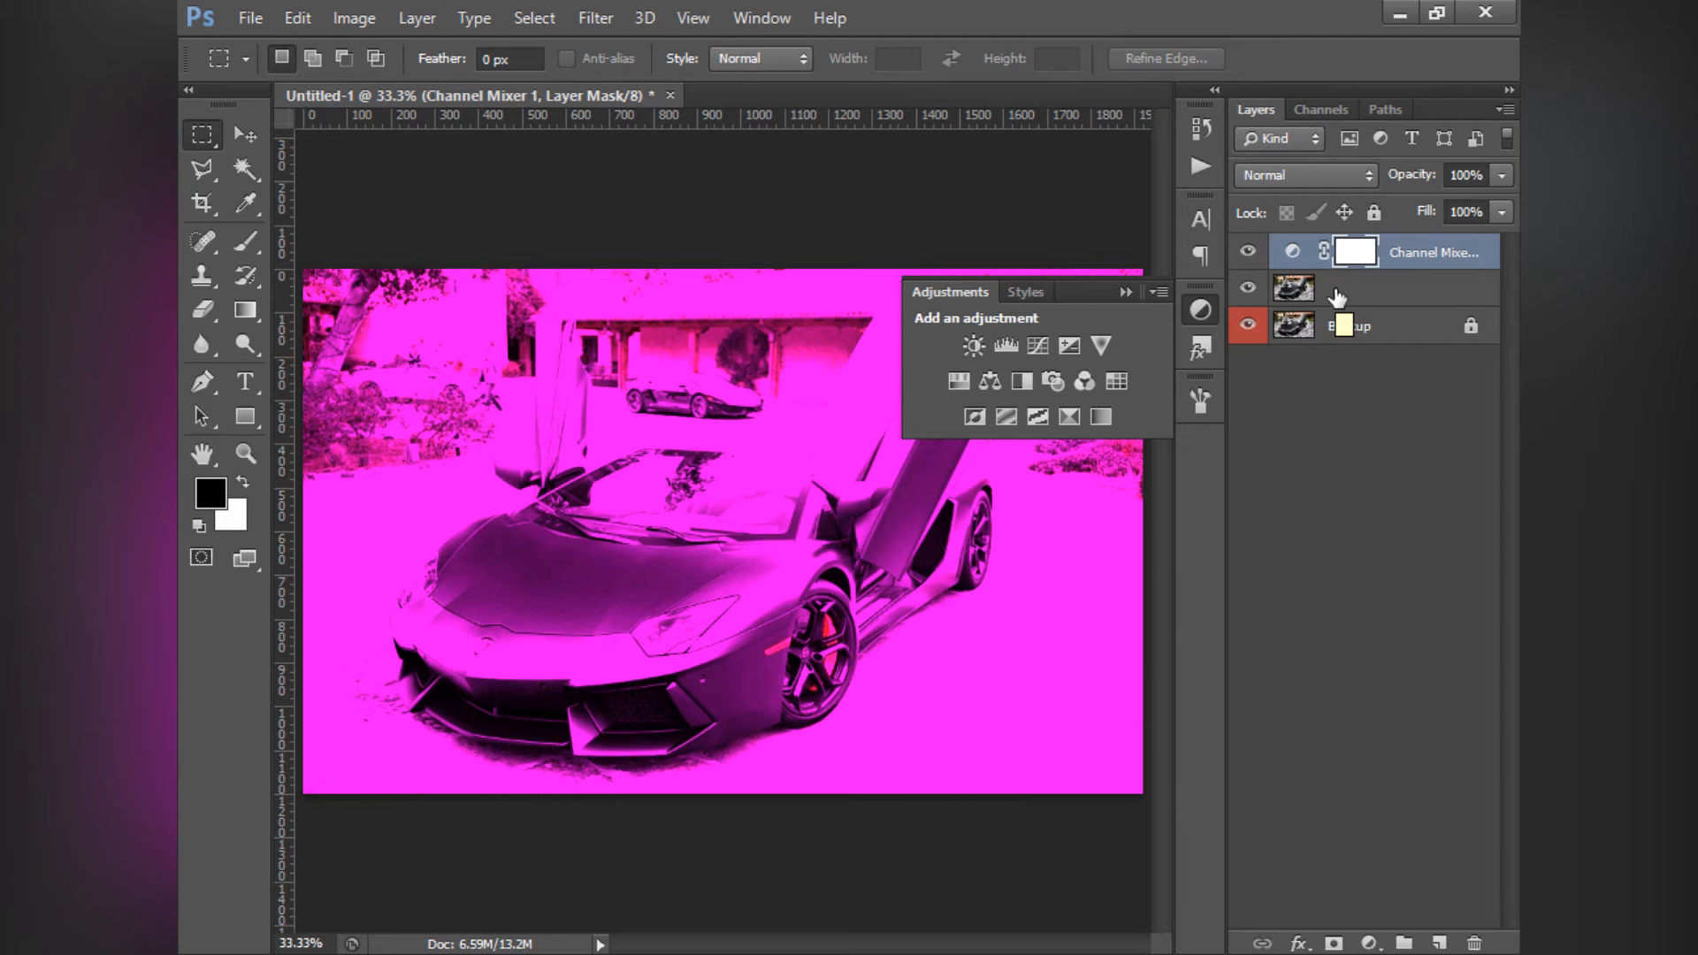
pyautogui.press('Delete')
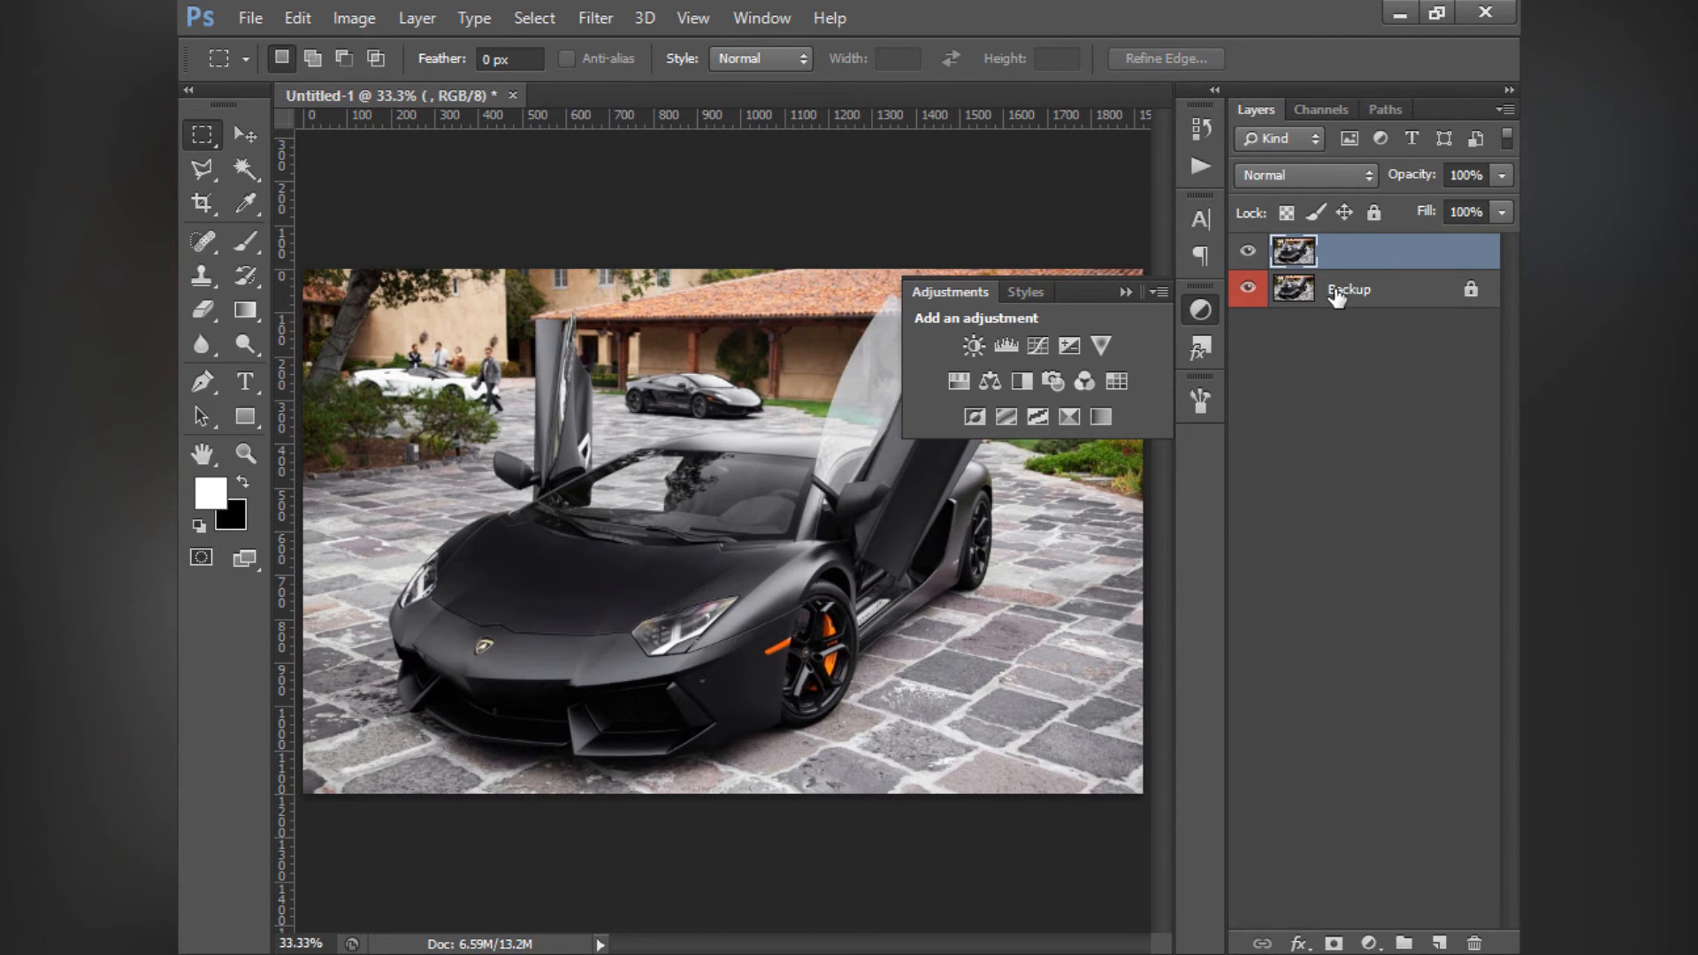
pyautogui.click(1117, 380)
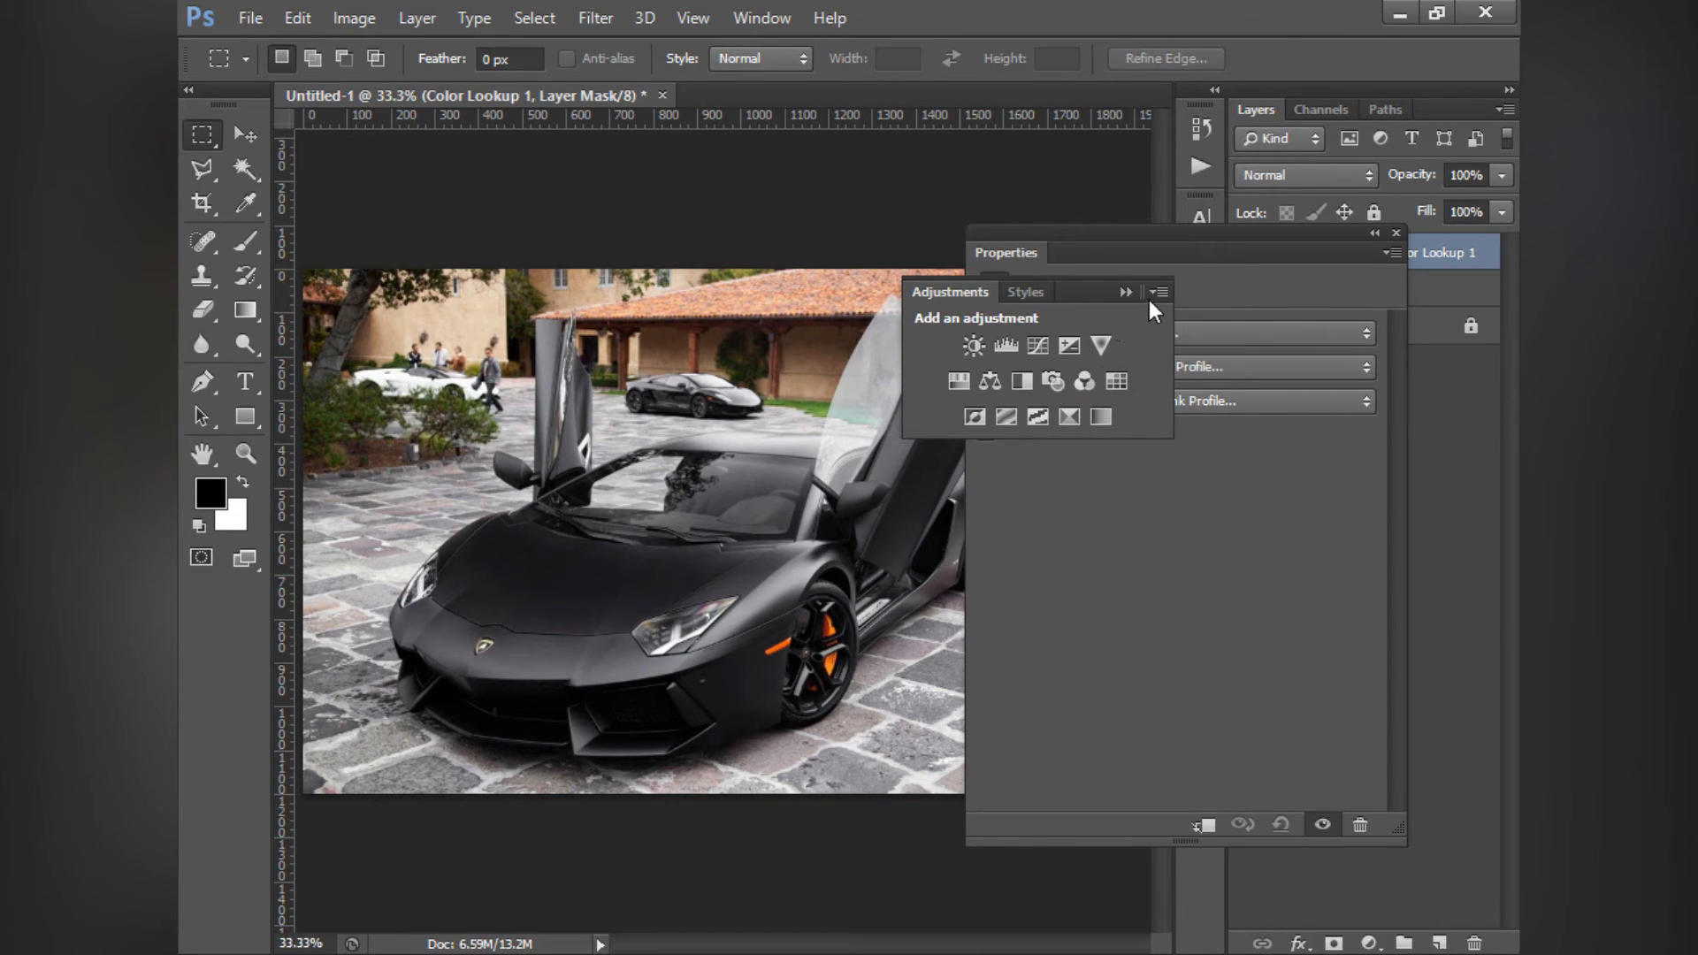
pyautogui.moveTo(1076, 294)
pyautogui.mouseDown()
pyautogui.moveTo(1075, 343)
pyautogui.moveTo(875, 384)
pyautogui.moveTo(1084, 296)
pyautogui.mouseUp()
pyautogui.moveTo(1151, 237); pyautogui.dragTo(896, 214)
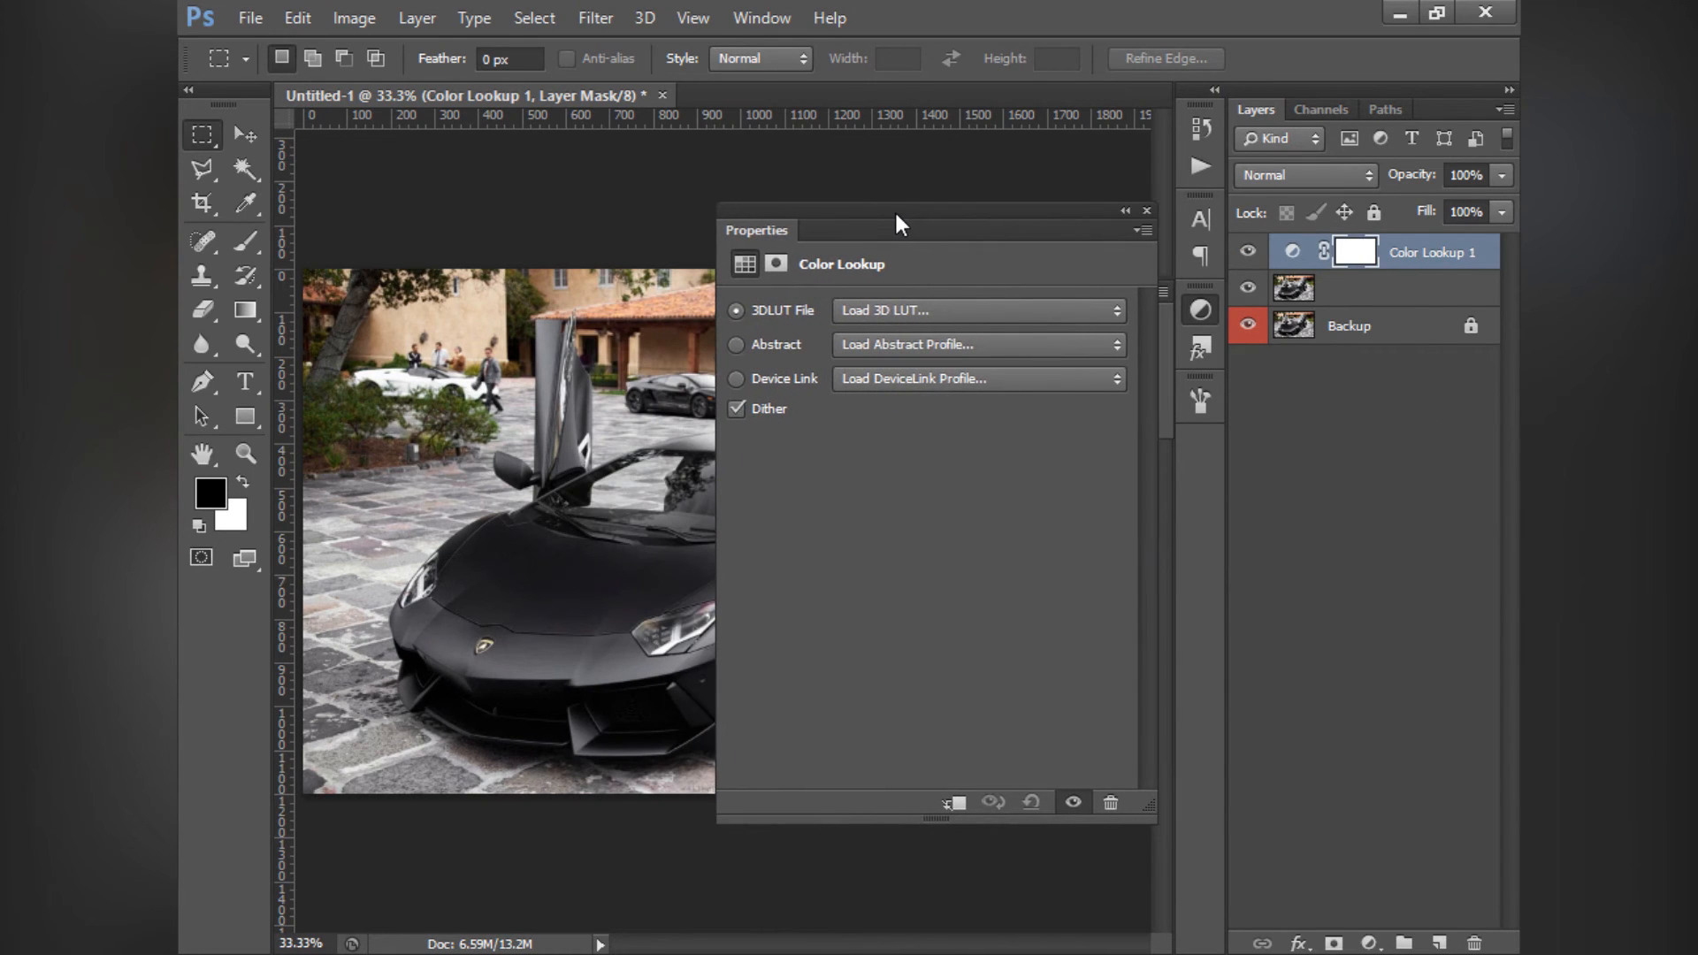
# - Try the Bleach Bypass.look and DropBlues.3DL files as the 3D LUT, and open and cancel loading an external LUT file
pyautogui.click(900, 315)
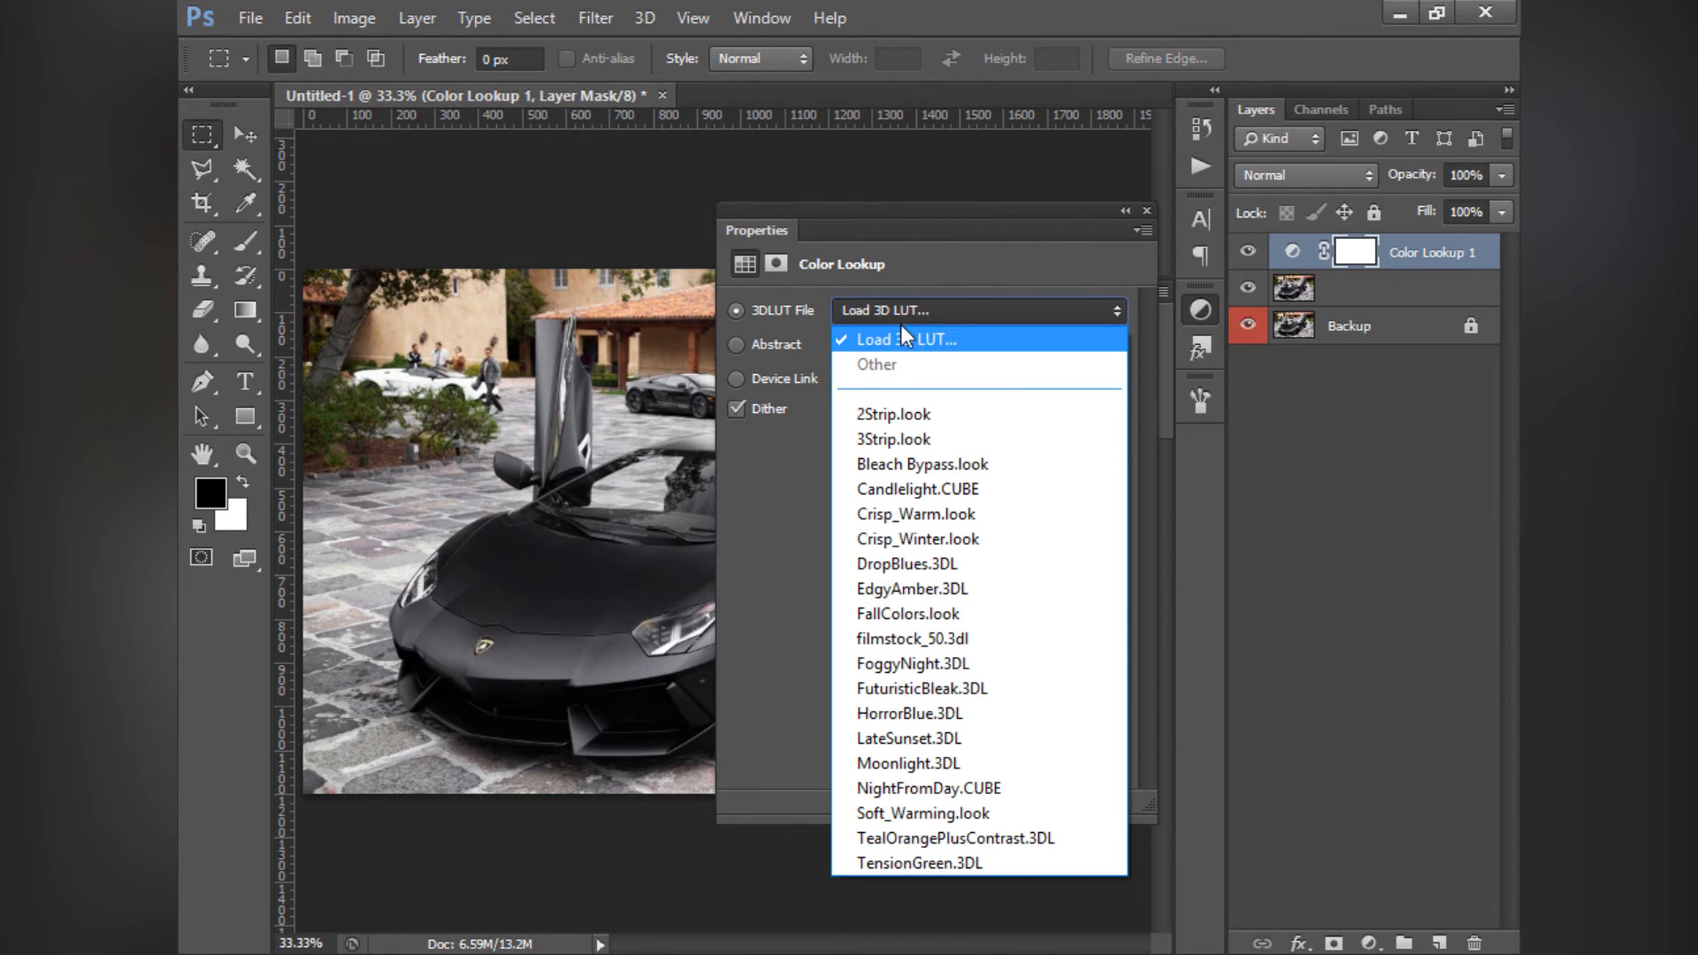
pyautogui.click(879, 466)
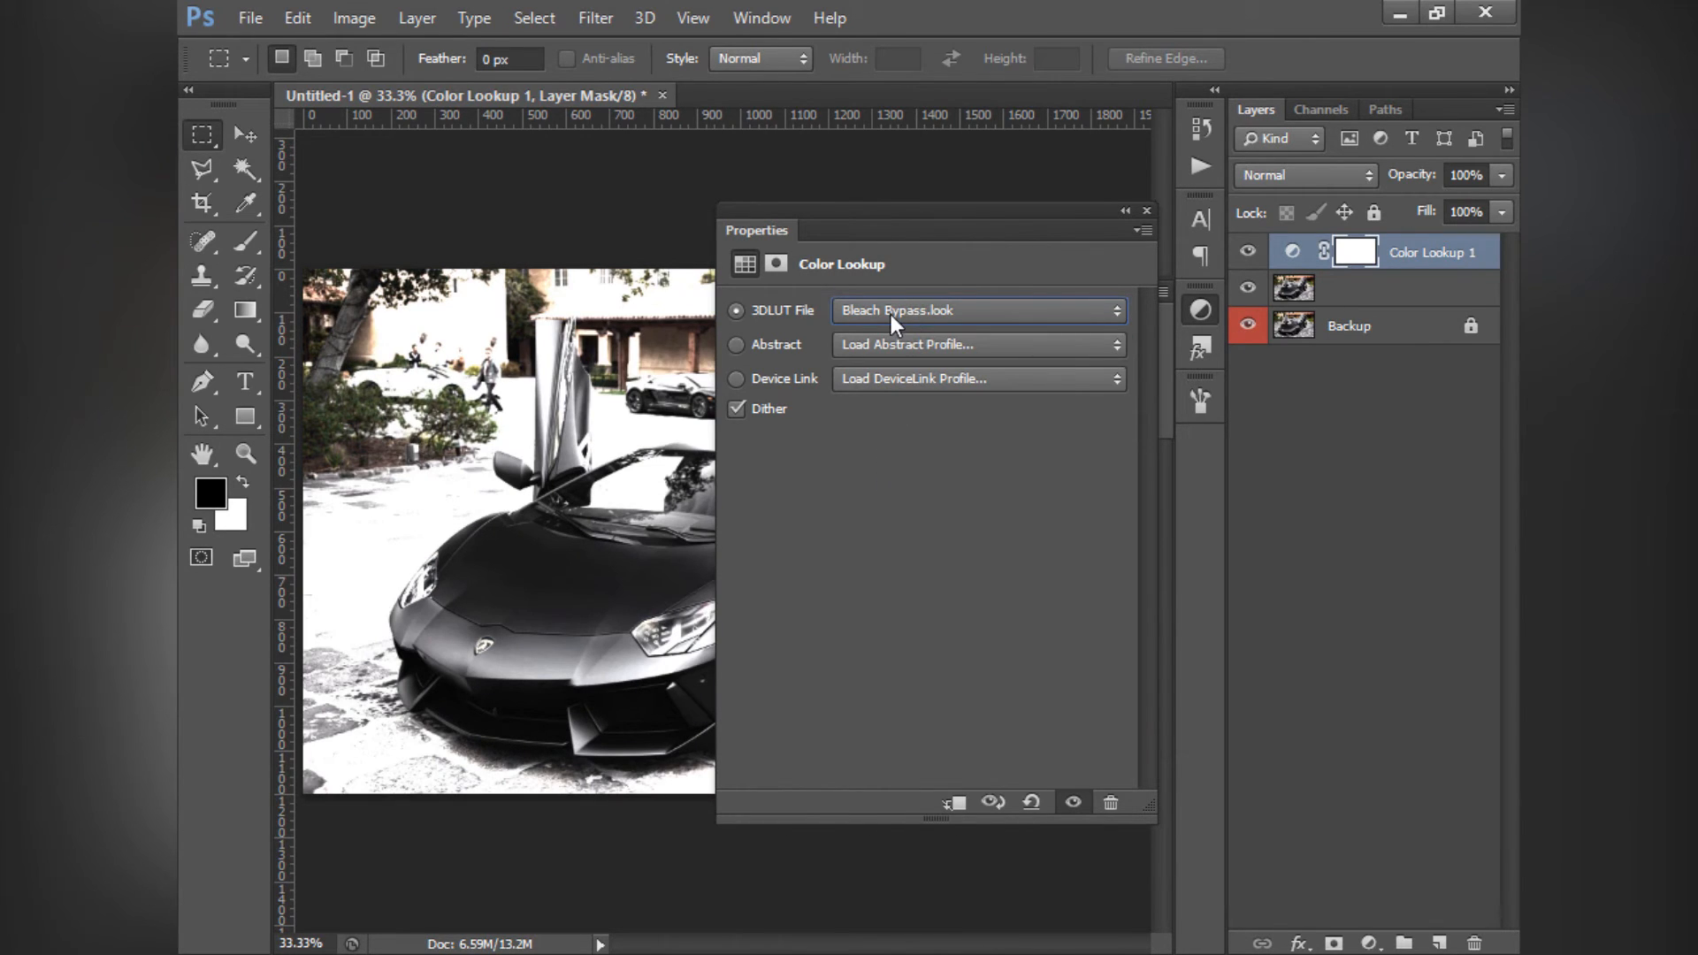
pyautogui.click(882, 308)
pyautogui.click(912, 570)
pyautogui.click(890, 305)
pyautogui.click(899, 313)
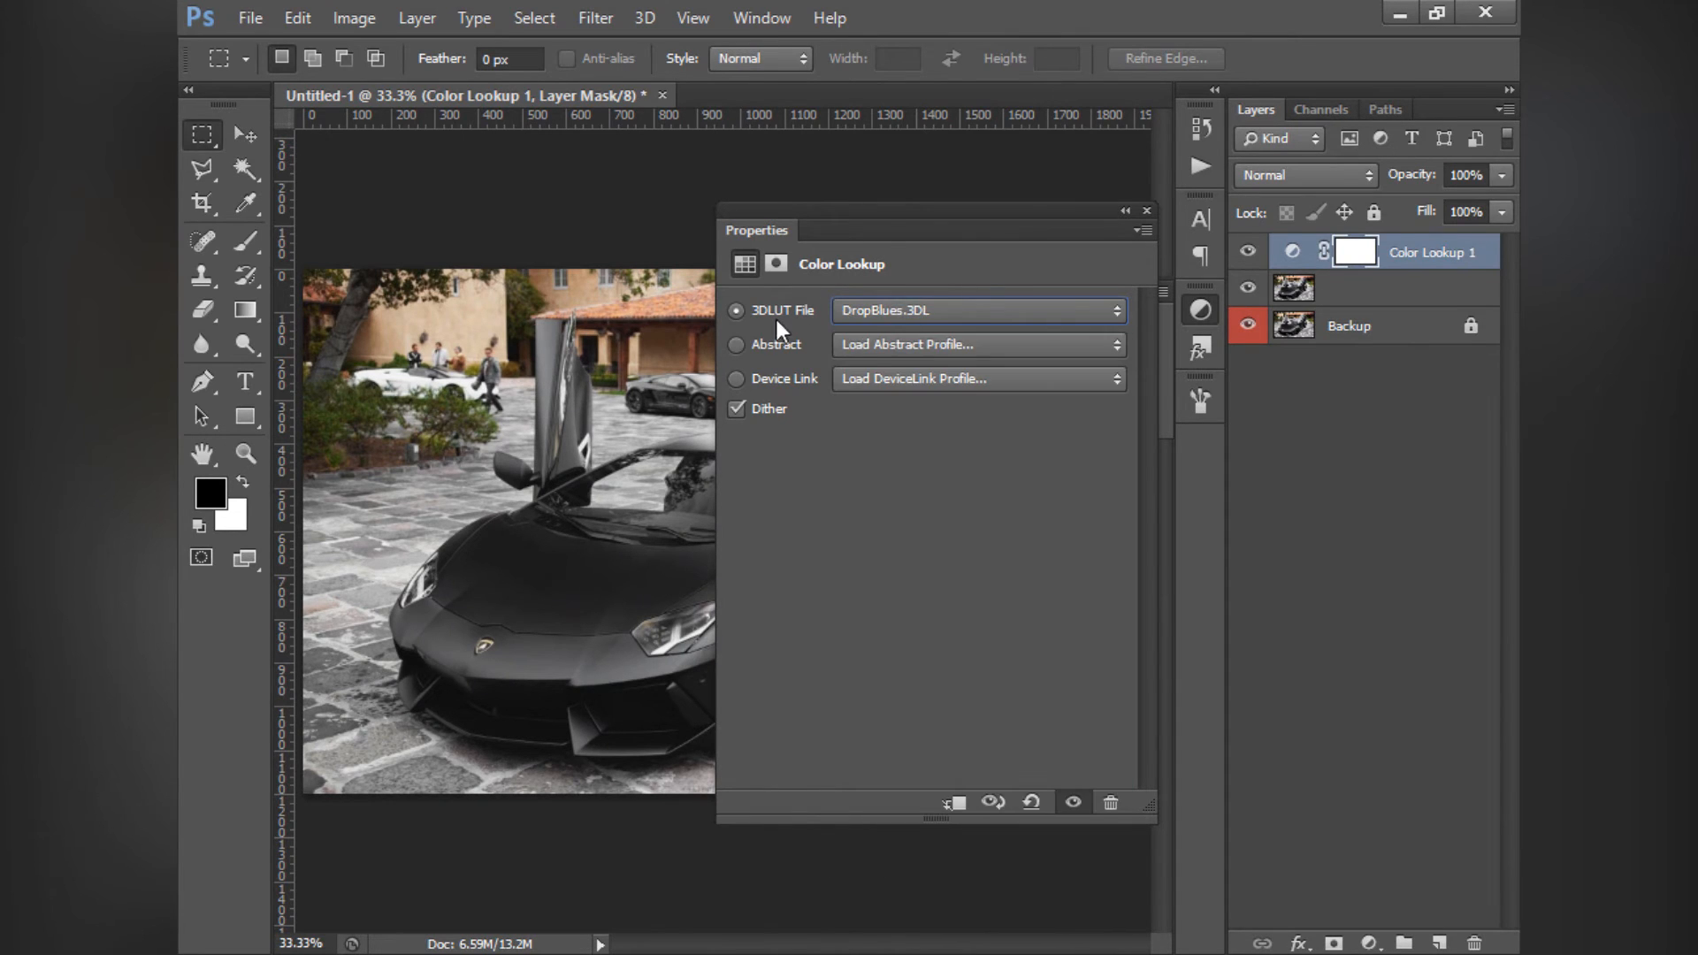
pyautogui.click(893, 306)
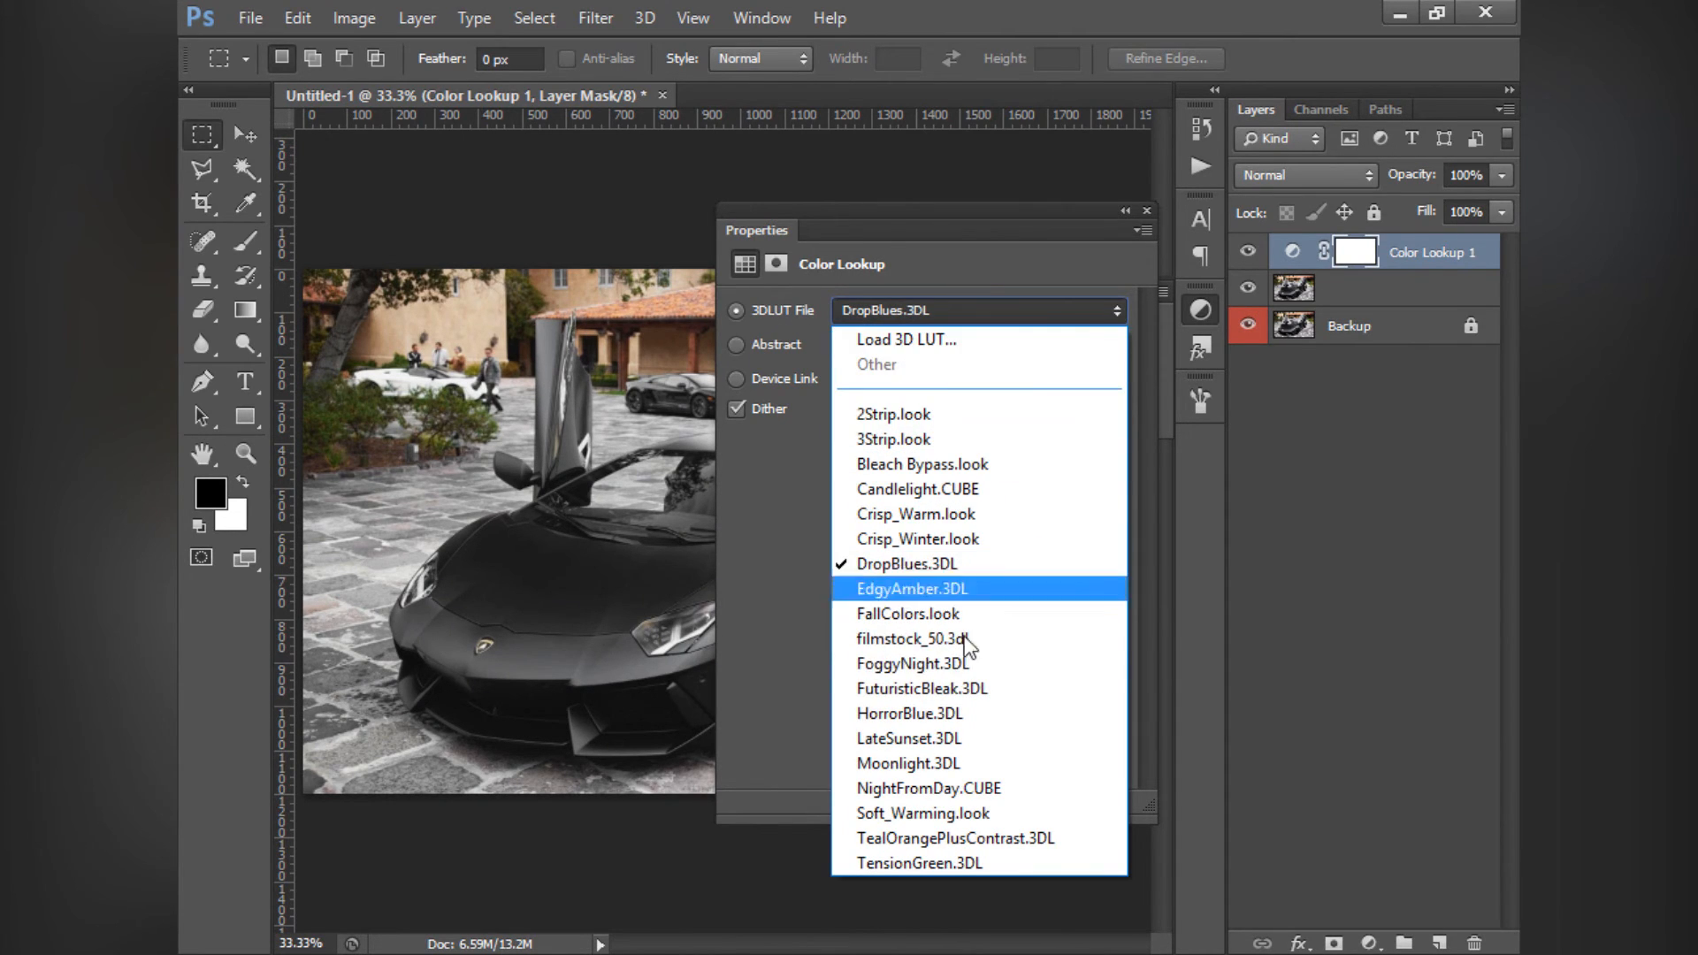
pyautogui.click(932, 345)
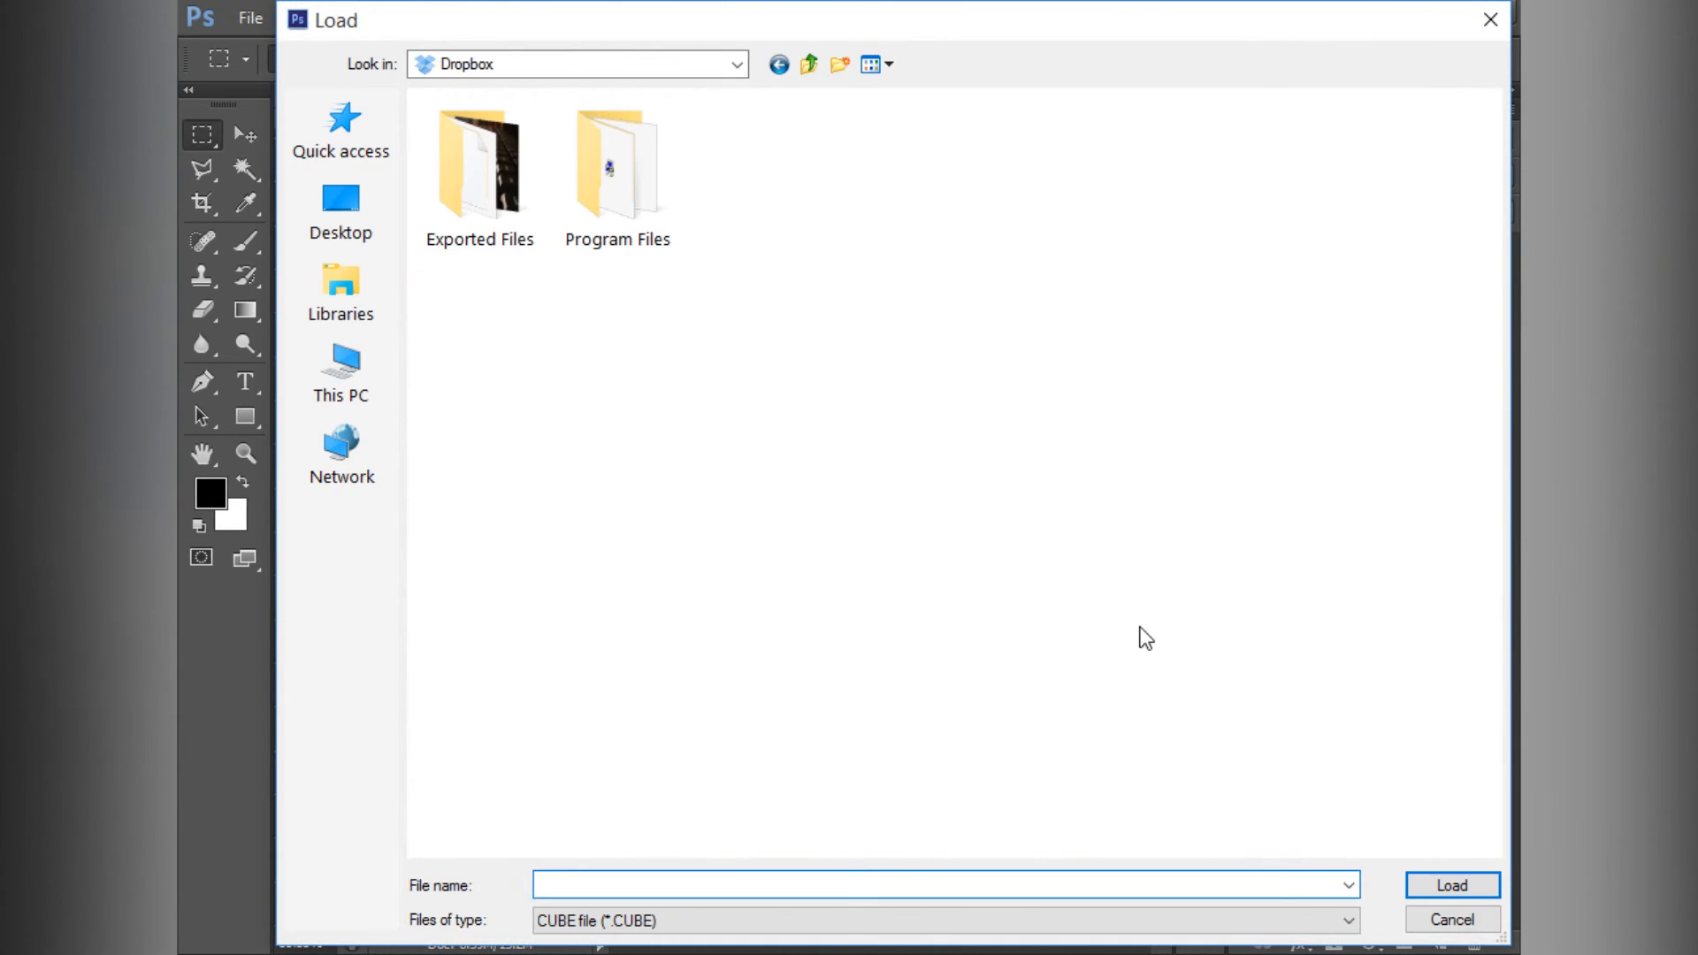
pyautogui.click(1479, 925)
# - Try the ColorNegative device link profile and switch to AnimePalette, checking the whole photo with the settings collapsed
pyautogui.click(900, 371)
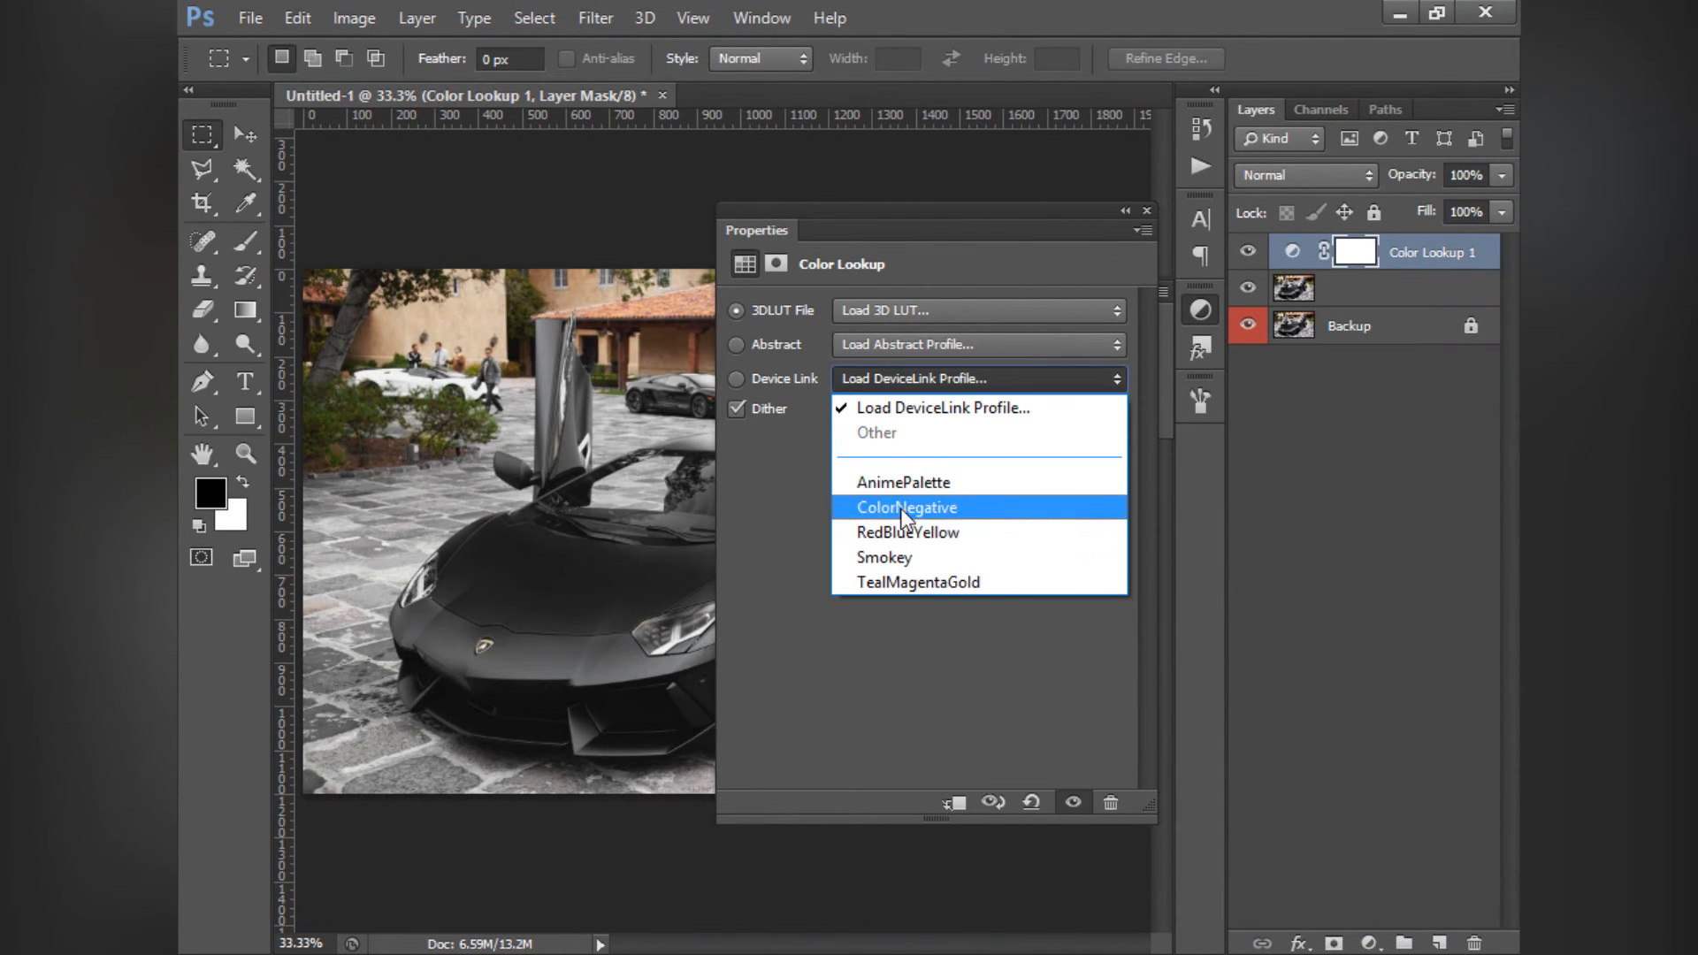
pyautogui.click(900, 506)
pyautogui.click(902, 375)
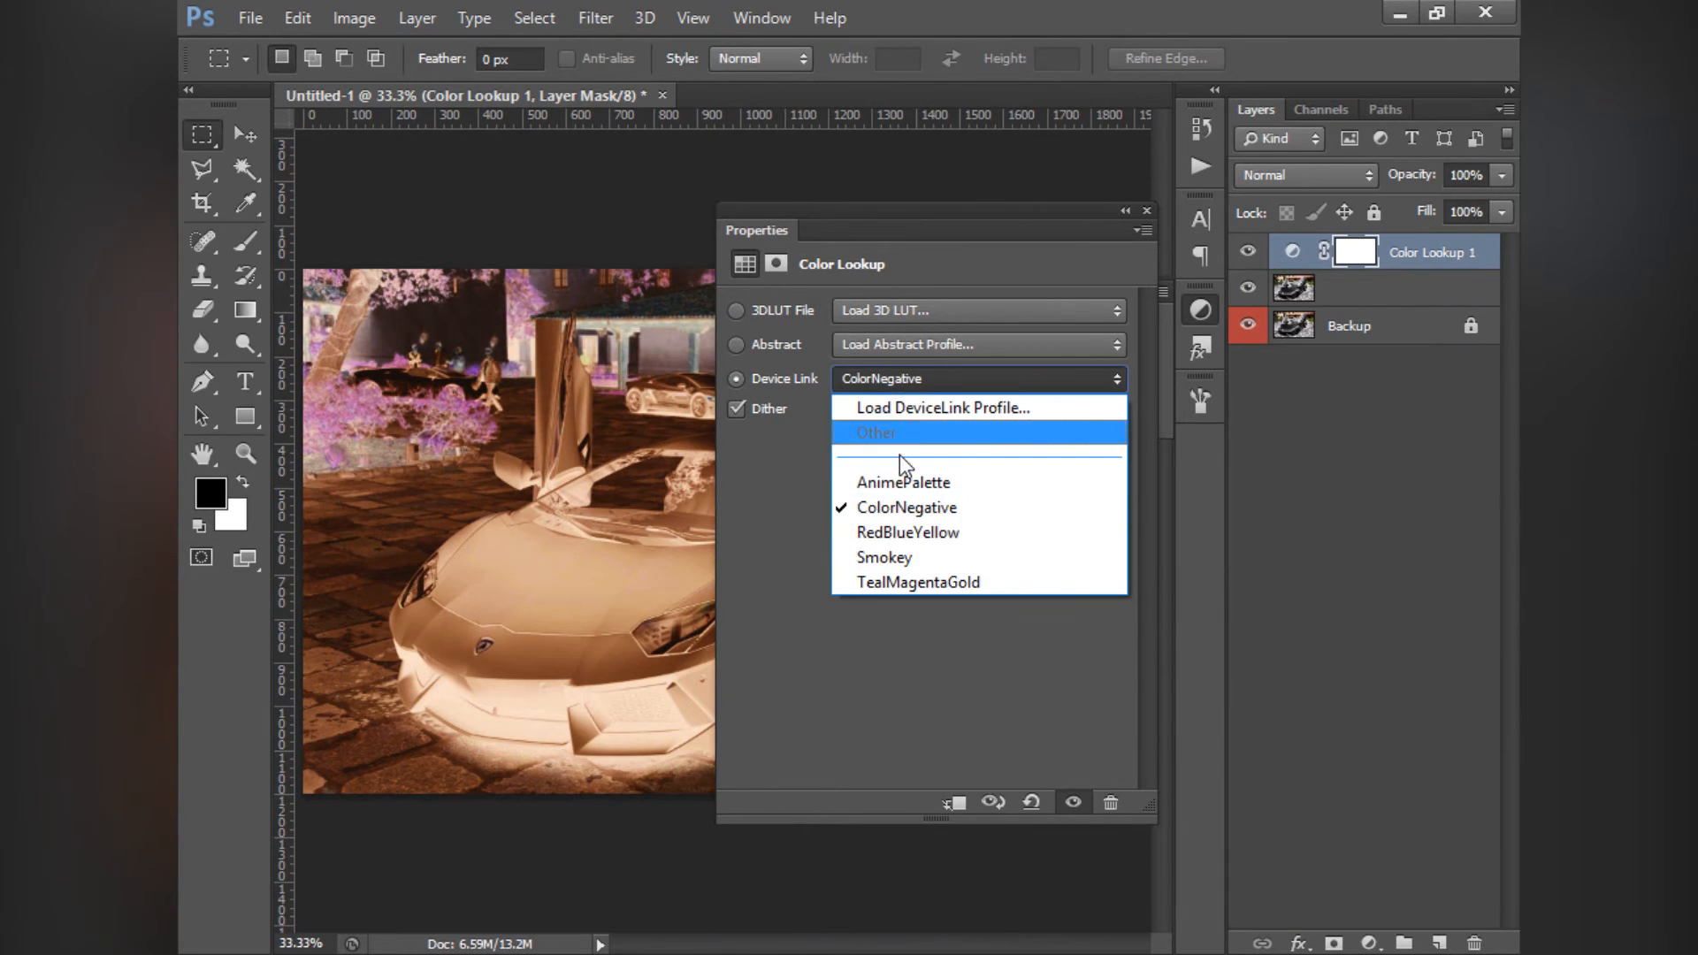
pyautogui.click(896, 504)
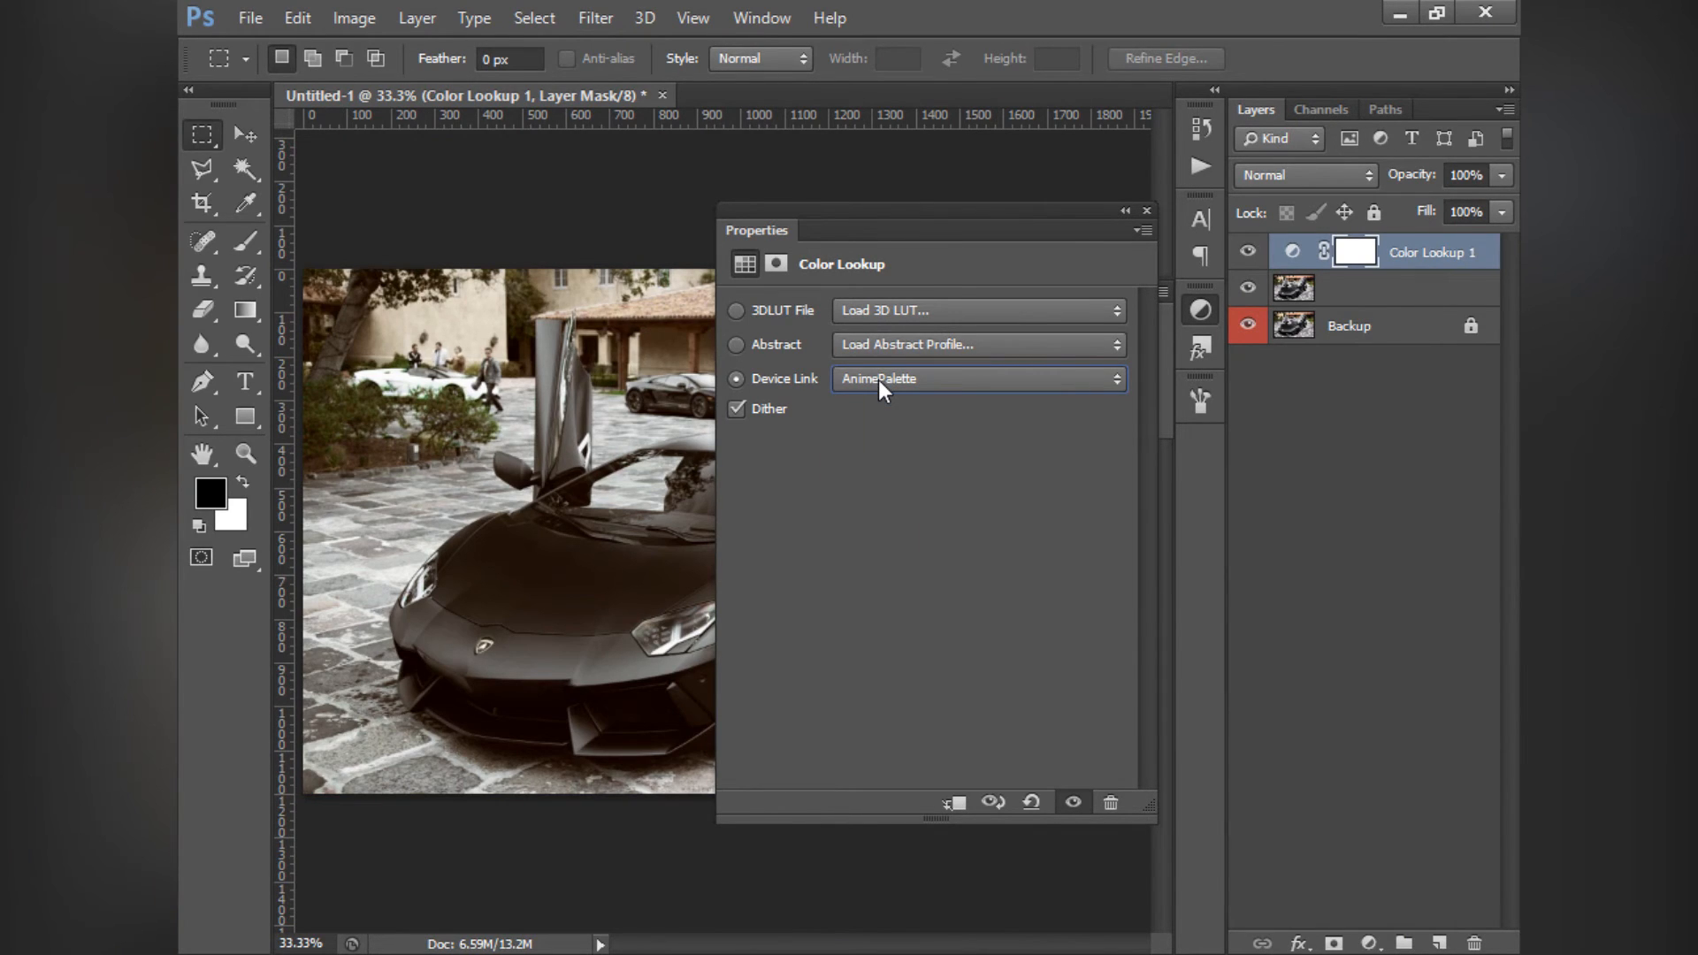
pyautogui.click(1124, 212)
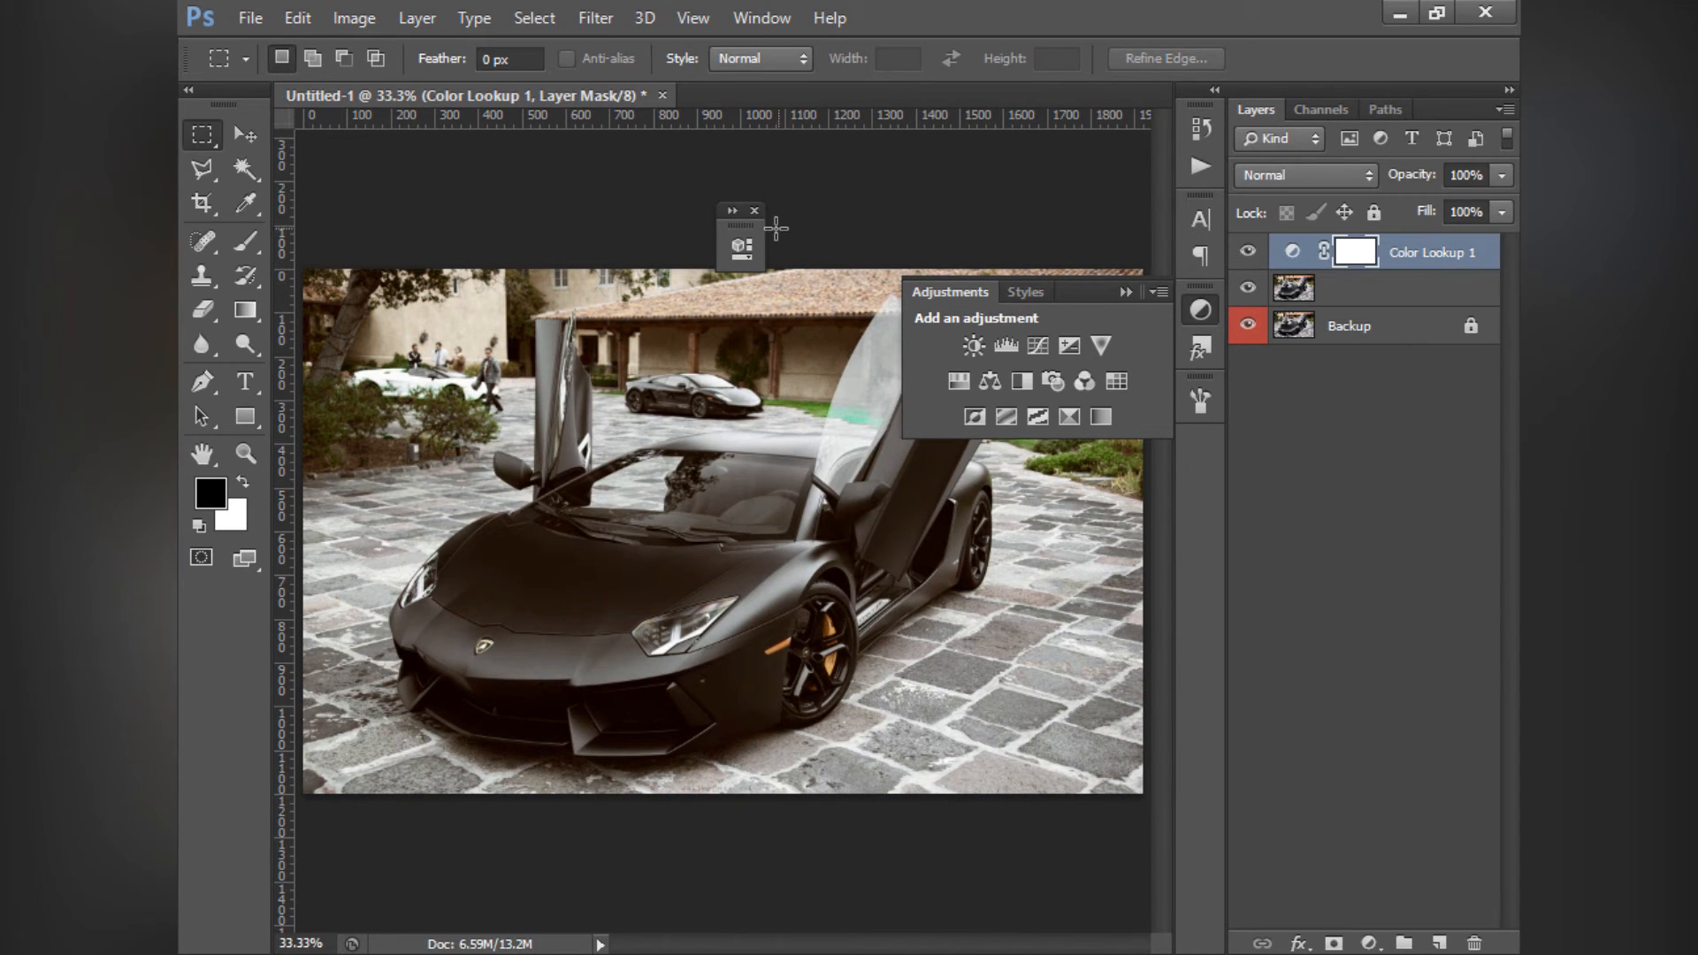
pyautogui.click(745, 212)
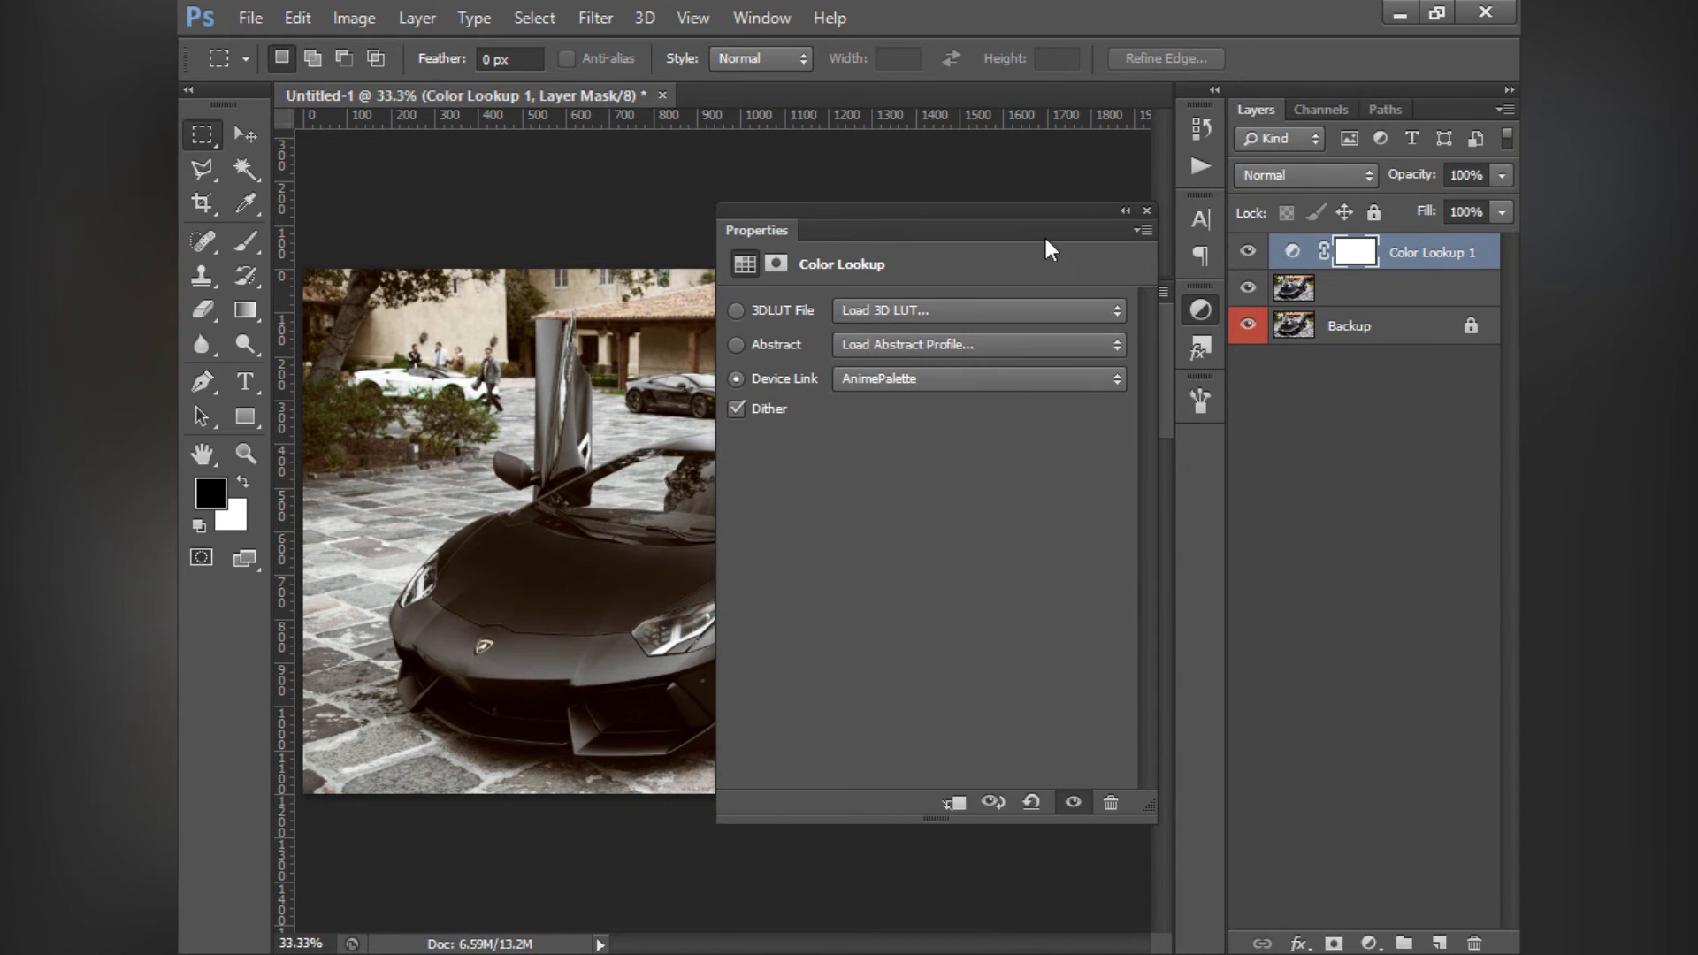
# - Switch the Color Lookup to an abstract profile, cancelling the external profile load, and try Blacklight Poster and Gold-Blue
pyautogui.moveTo(1001, 213); pyautogui.dragTo(969, 212)
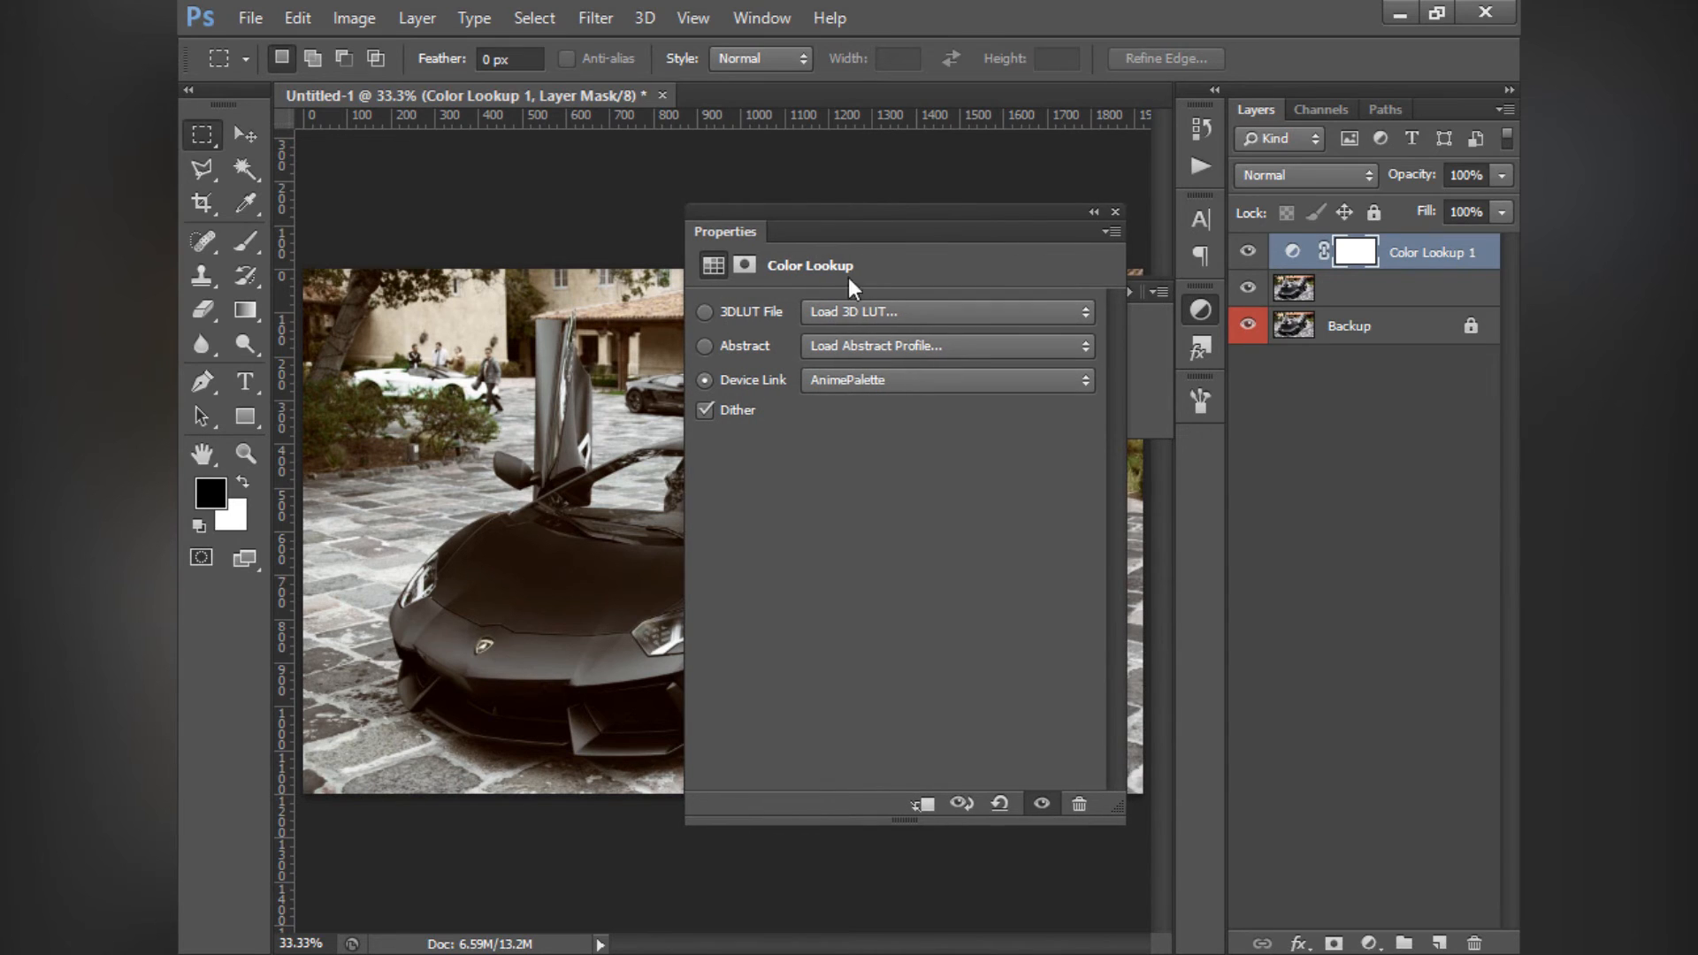
pyautogui.click(713, 347)
pyautogui.click(1451, 913)
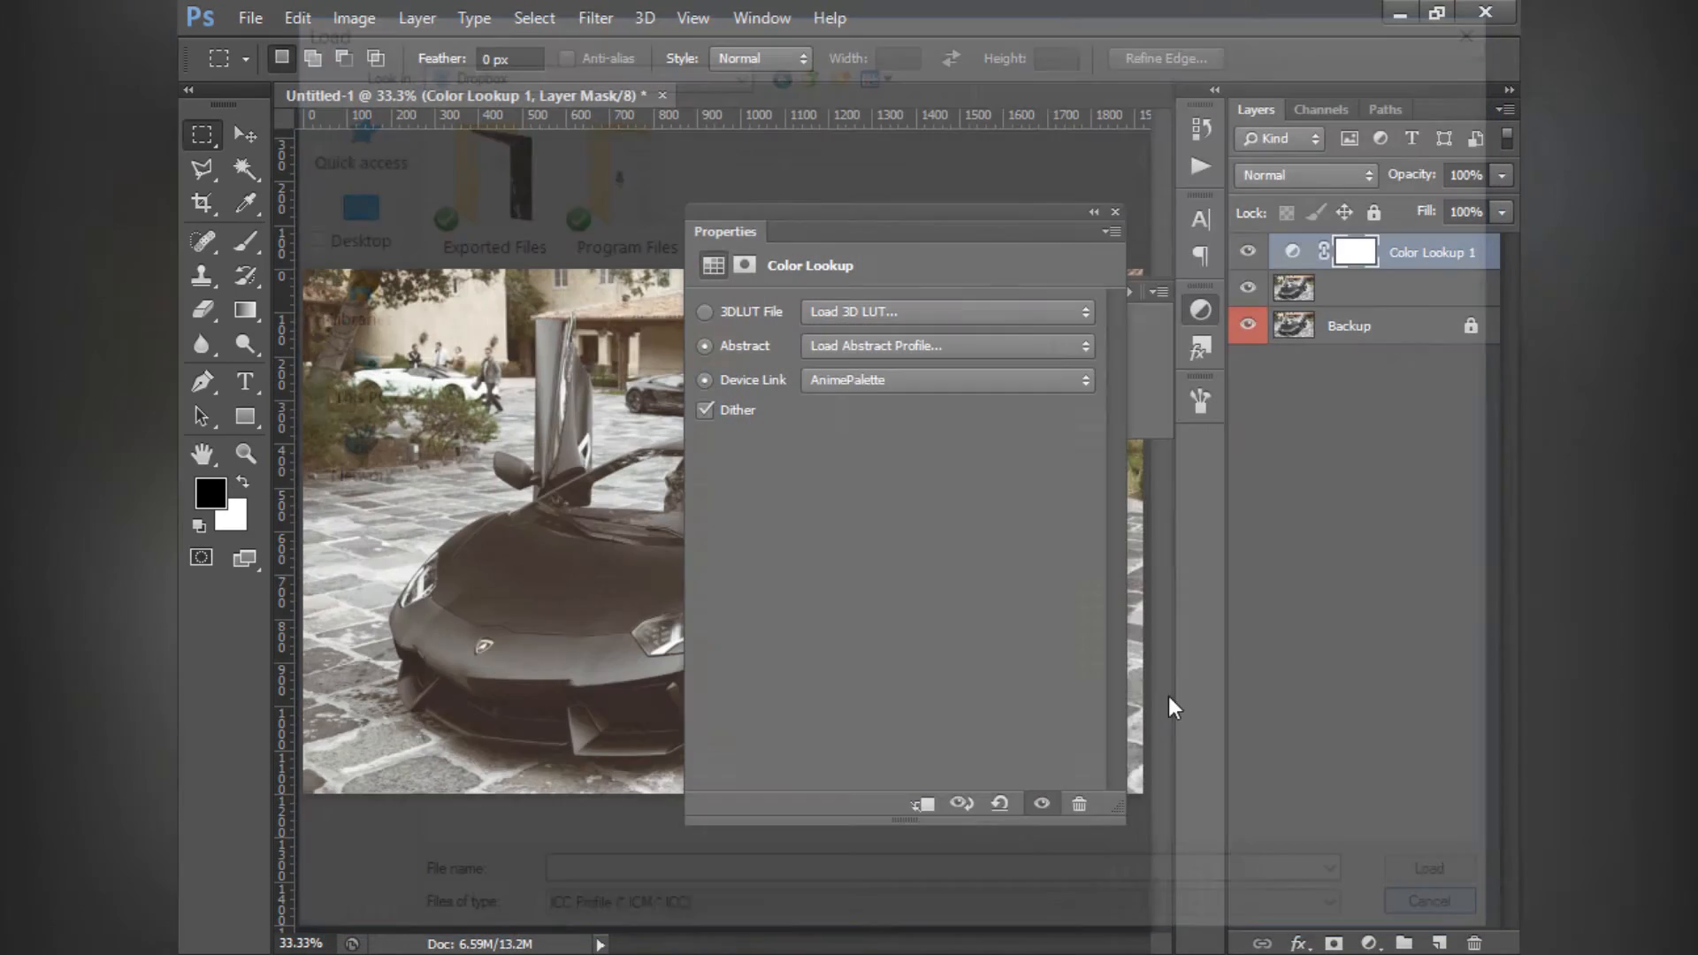
pyautogui.click(859, 353)
pyautogui.click(881, 449)
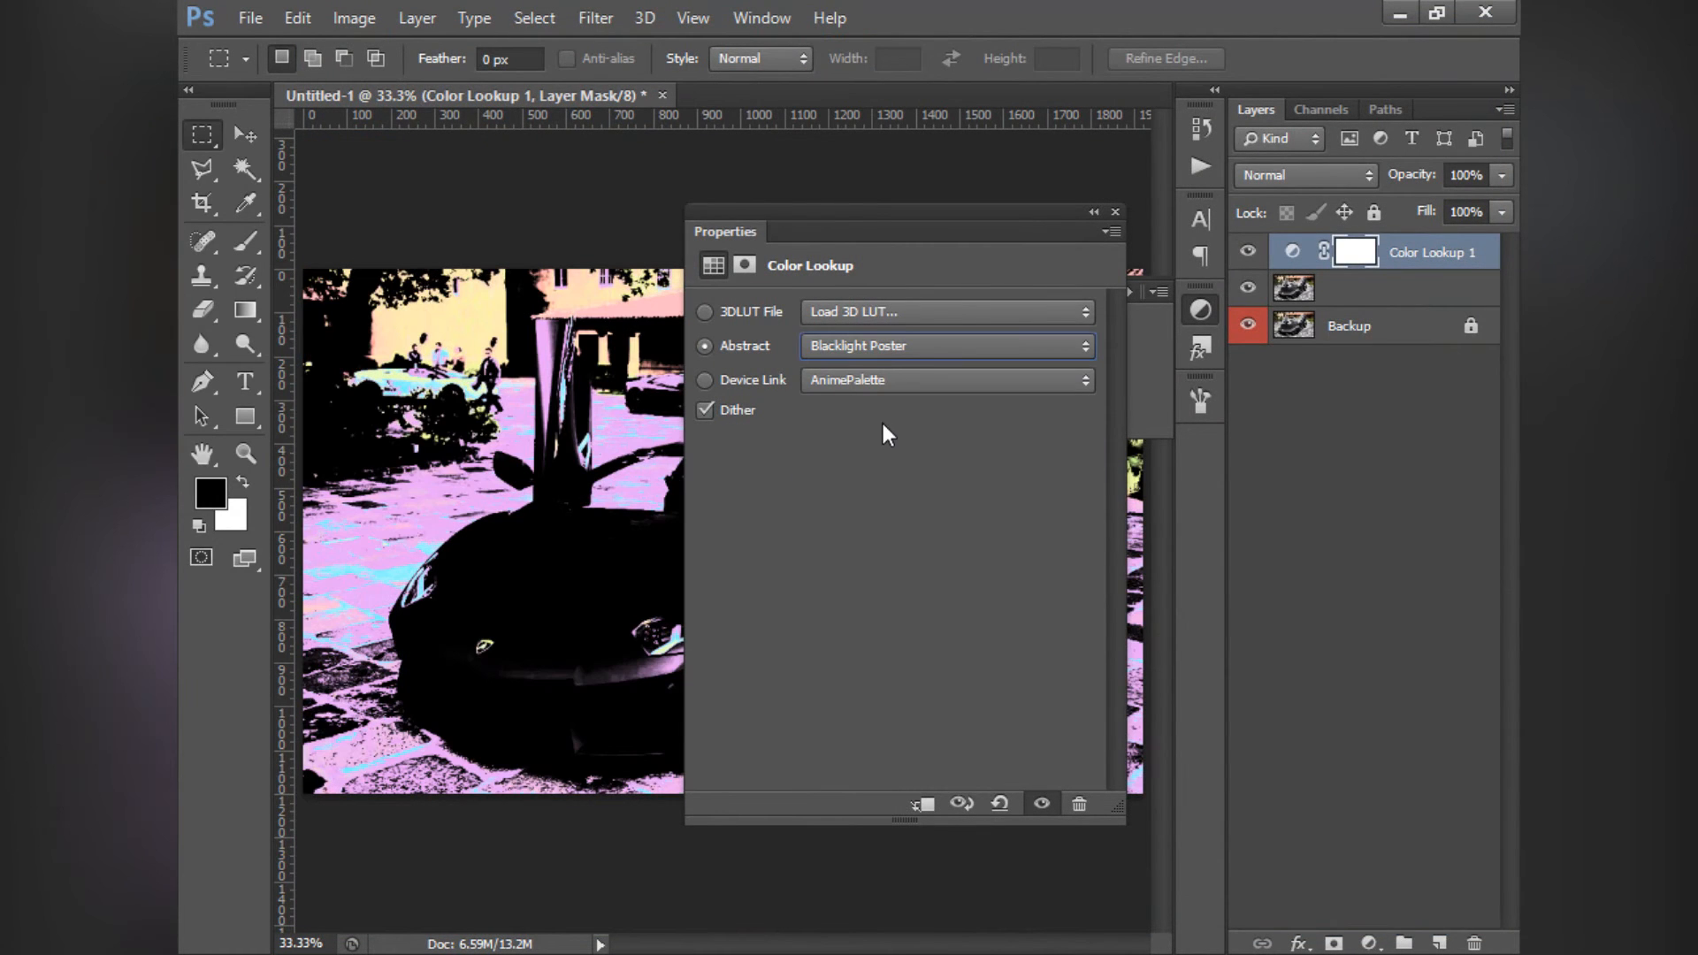
pyautogui.click(867, 352)
pyautogui.click(860, 499)
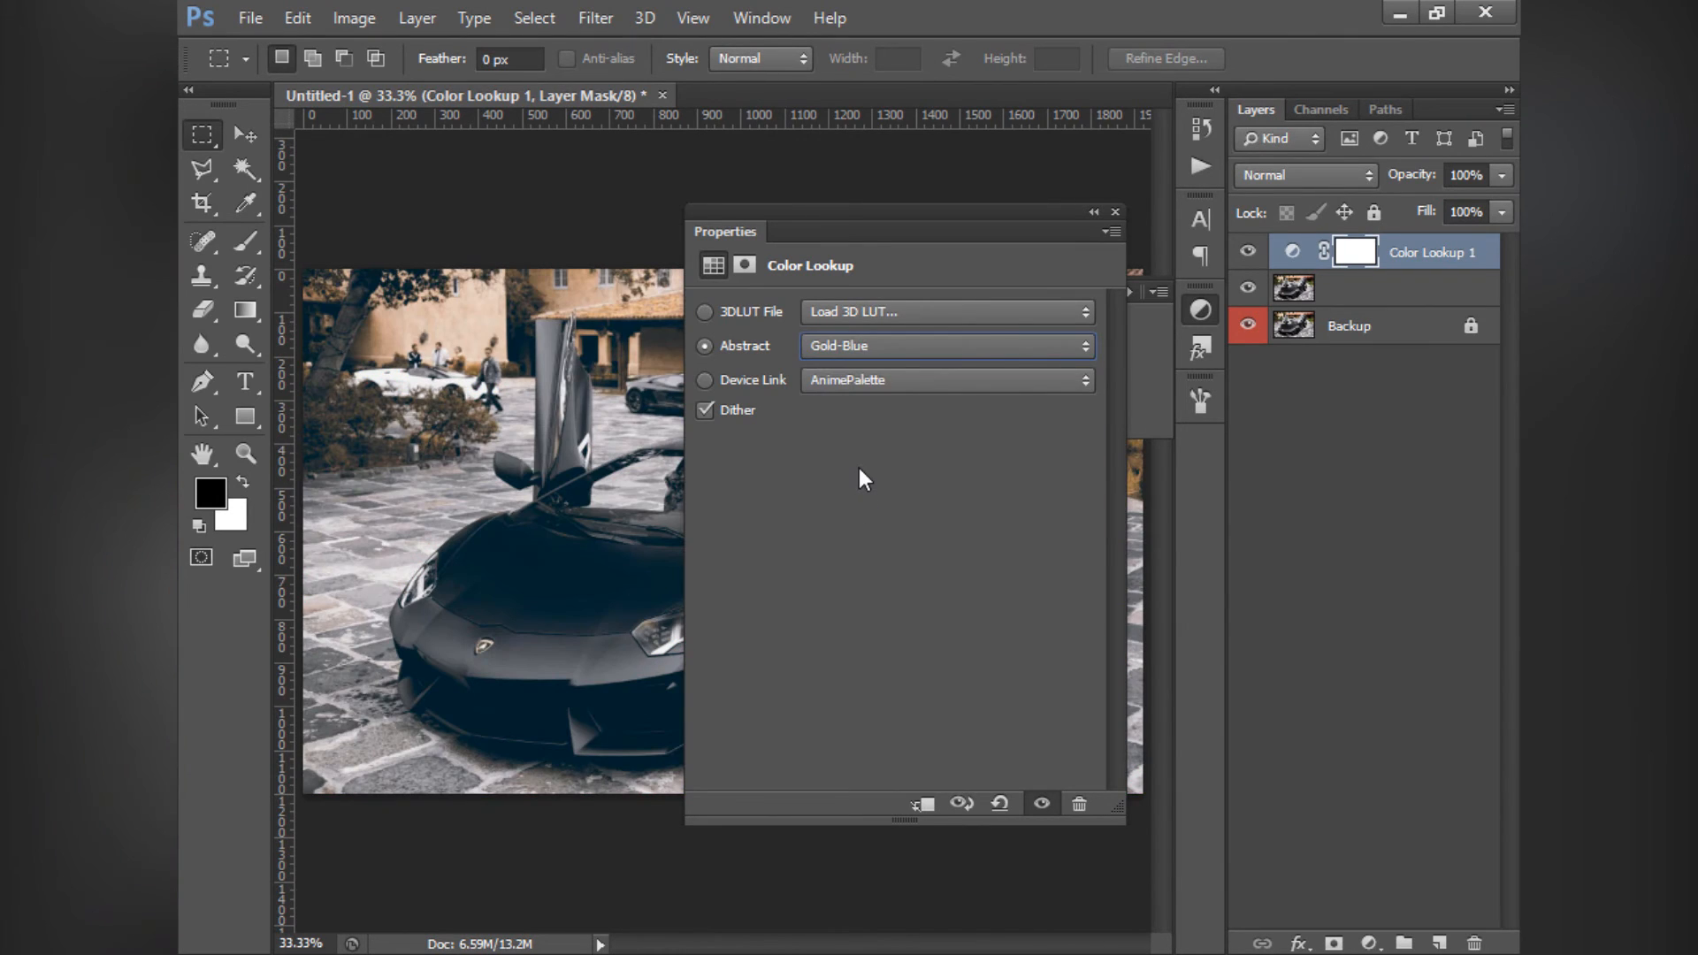
# - Compare the whole photo with and without the Color Lookup layer, and delete that layer
pyautogui.click(1114, 213)
pyautogui.click(1124, 292)
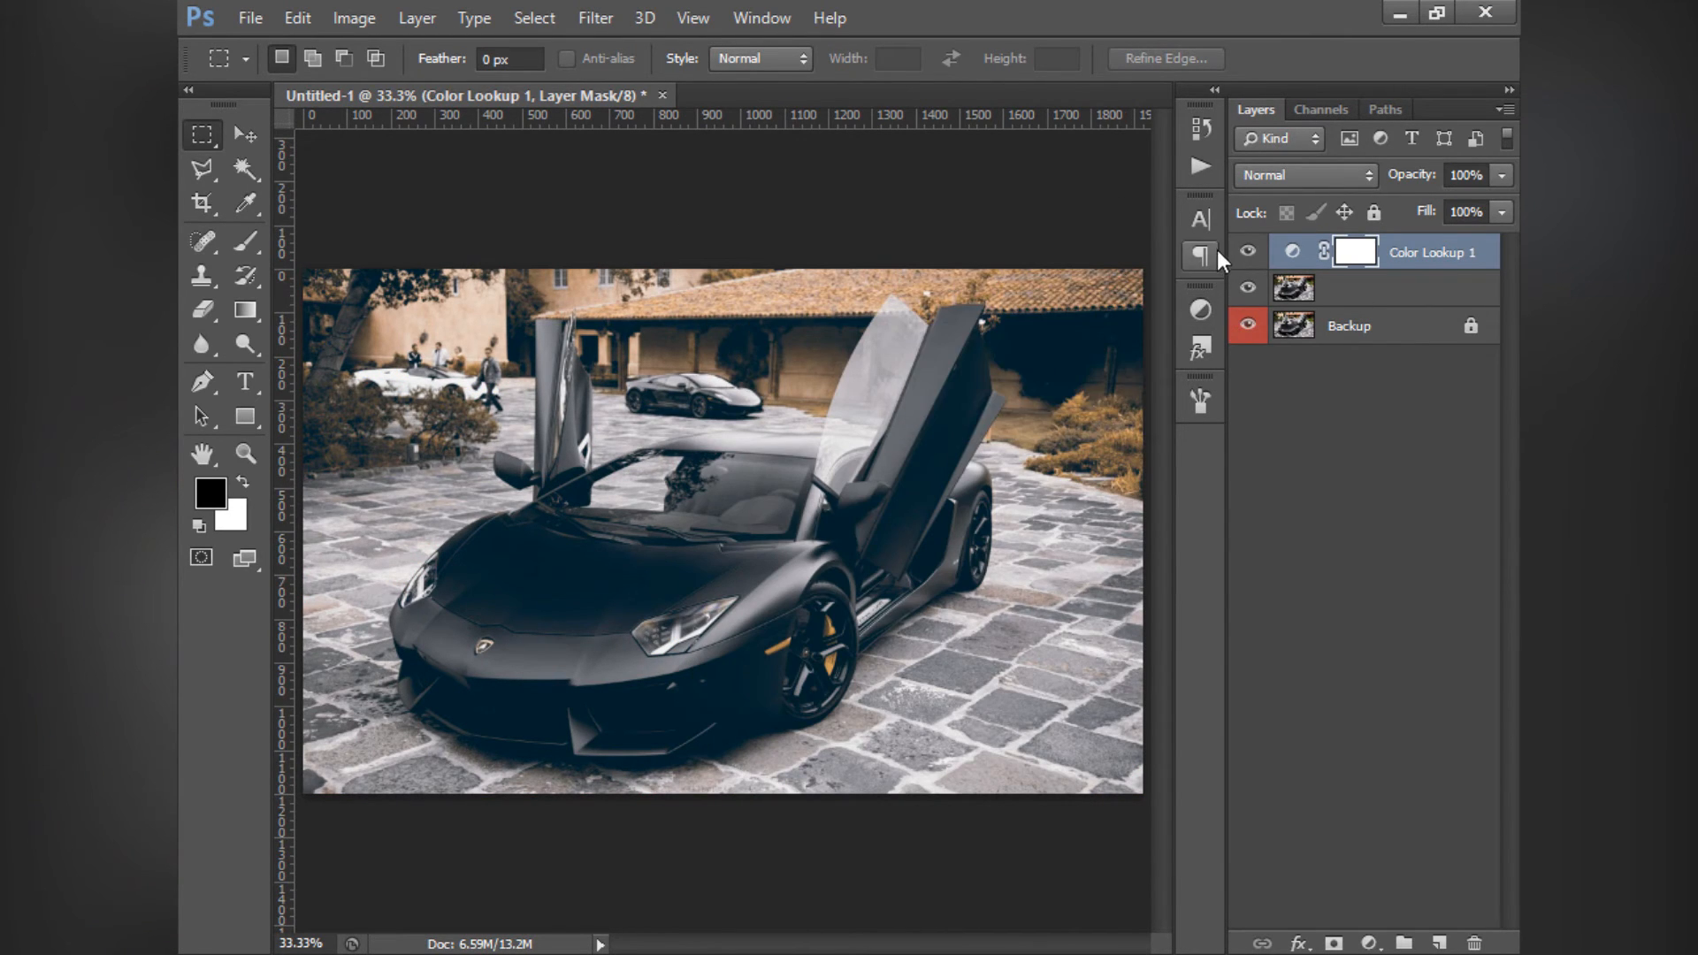
pyautogui.click(1249, 251)
pyautogui.click(1248, 251)
pyautogui.press('Delete')
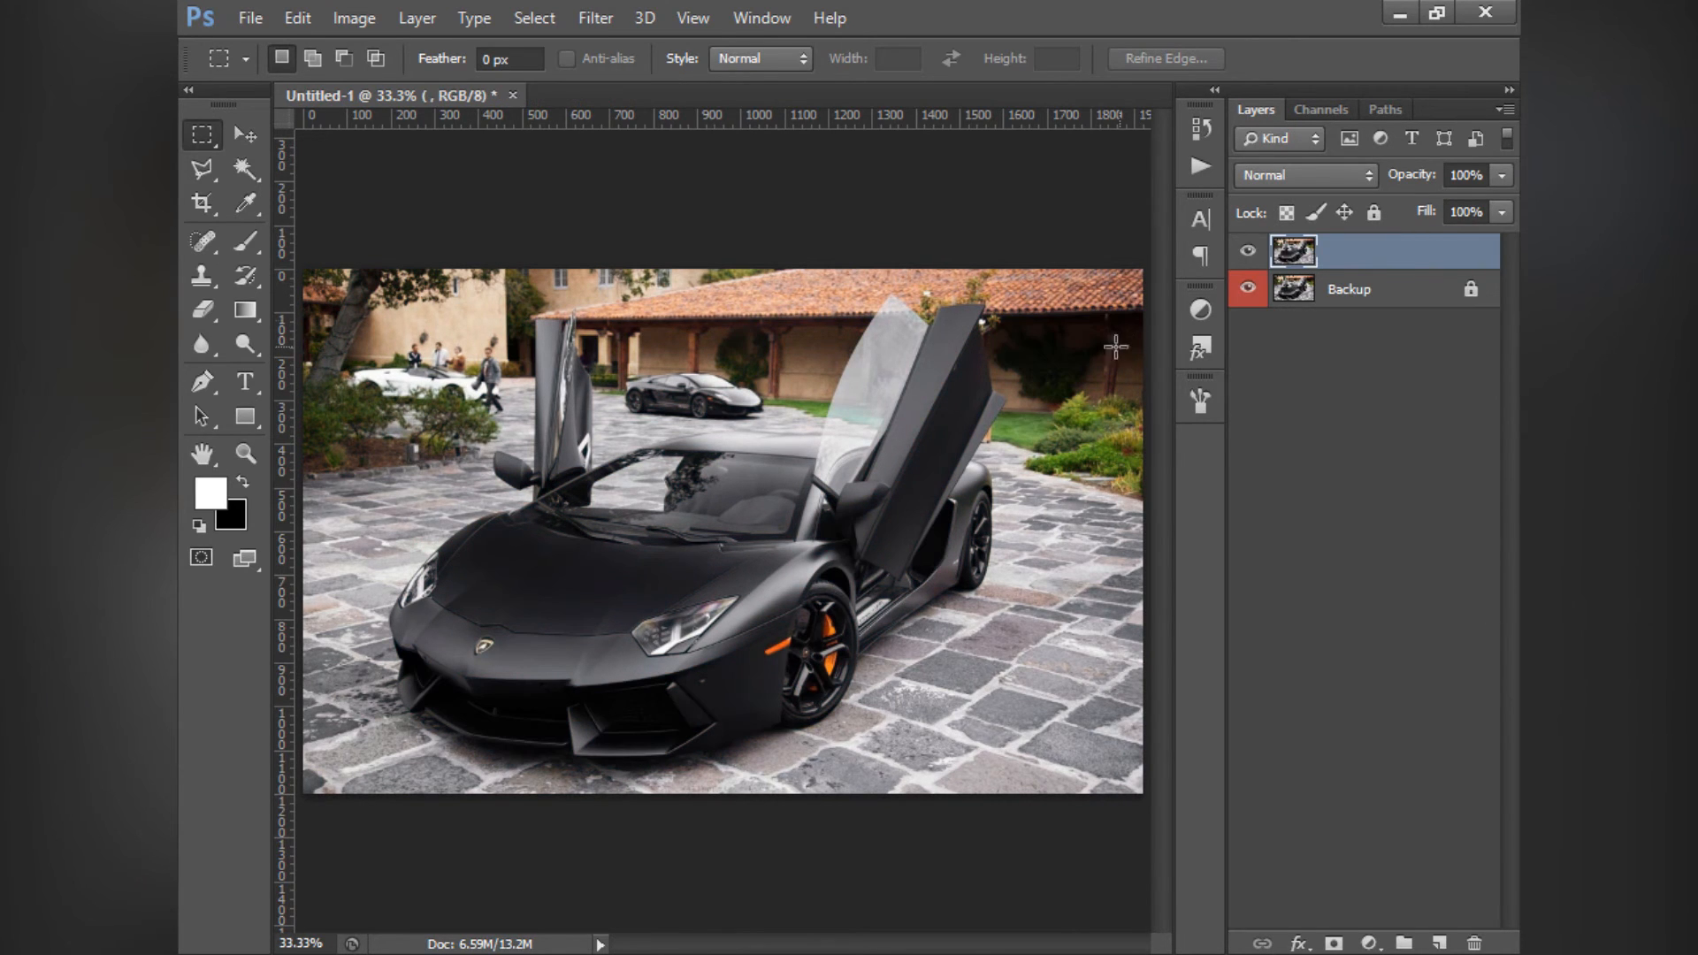
# - Add an Invert adjustment layer above the car photo, check the whole image, and delete the layer
pyautogui.click(1190, 310)
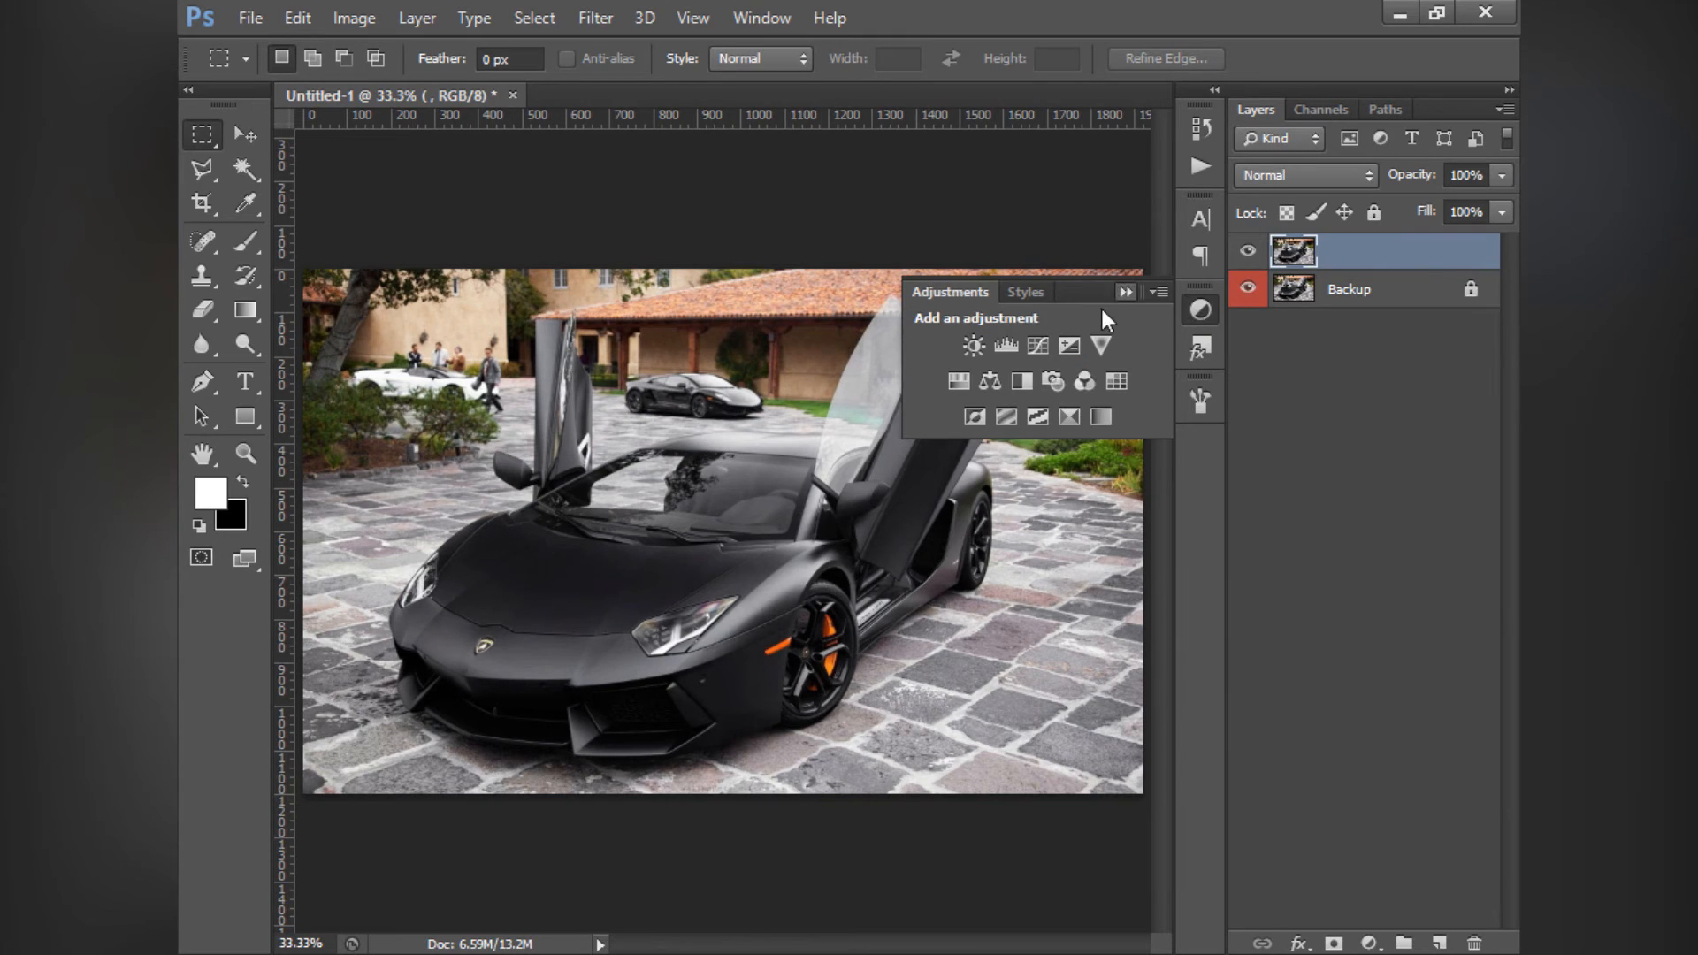
pyautogui.click(972, 419)
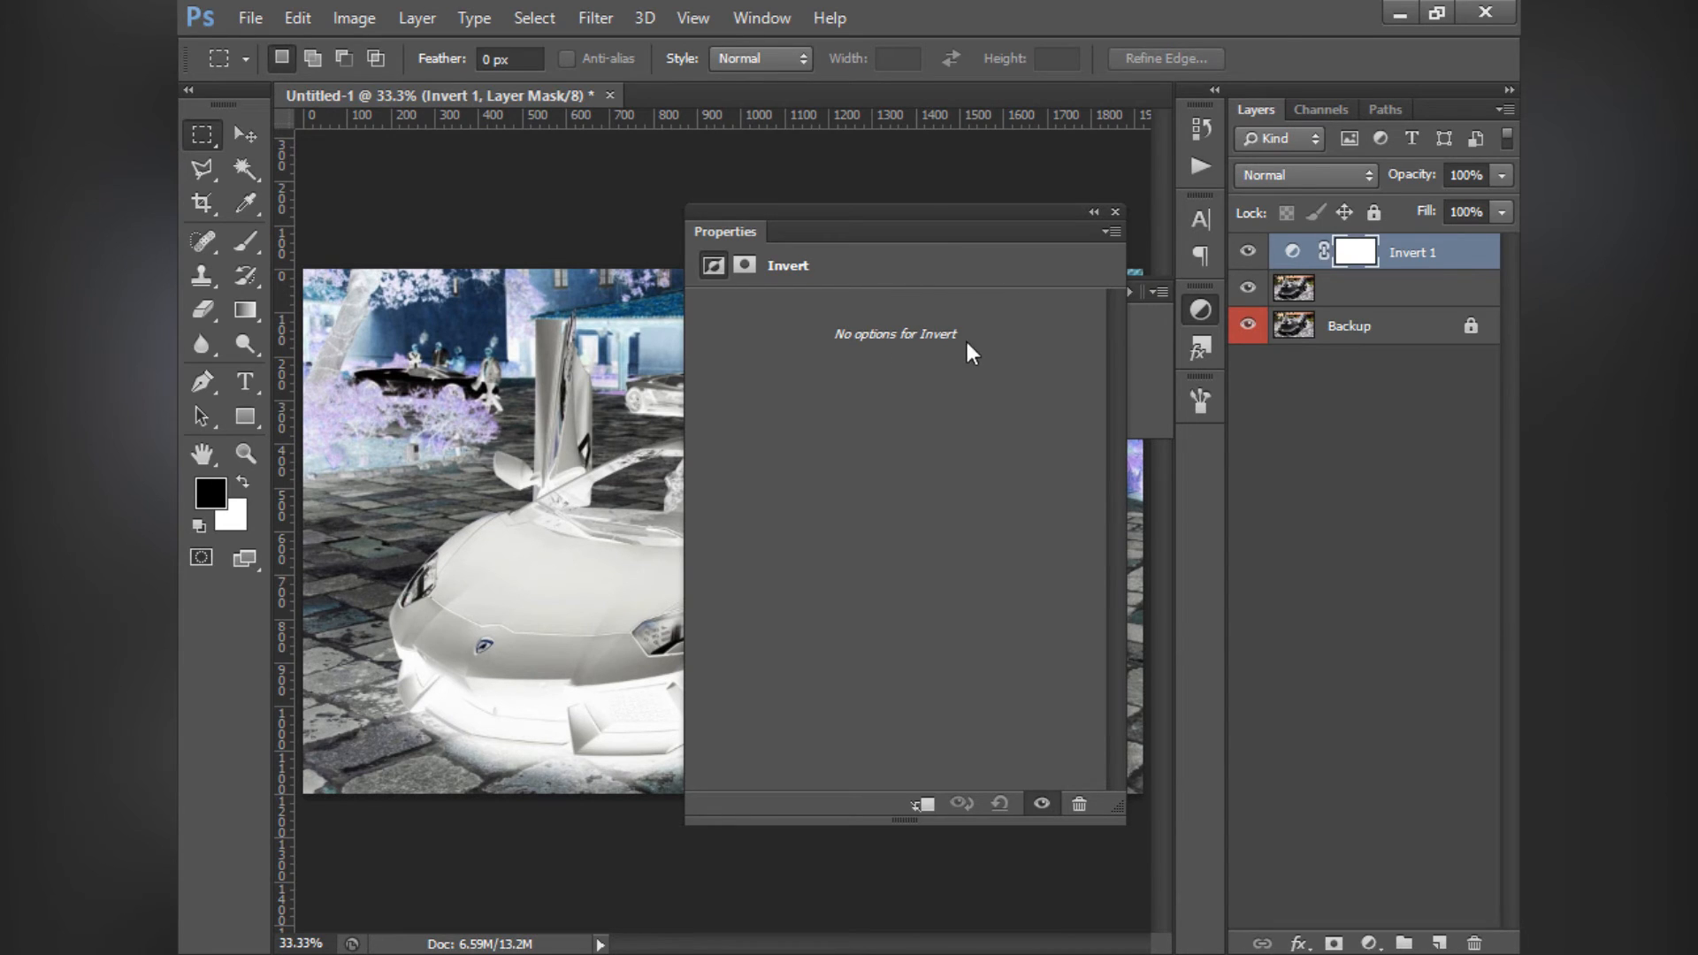
pyautogui.click(1114, 212)
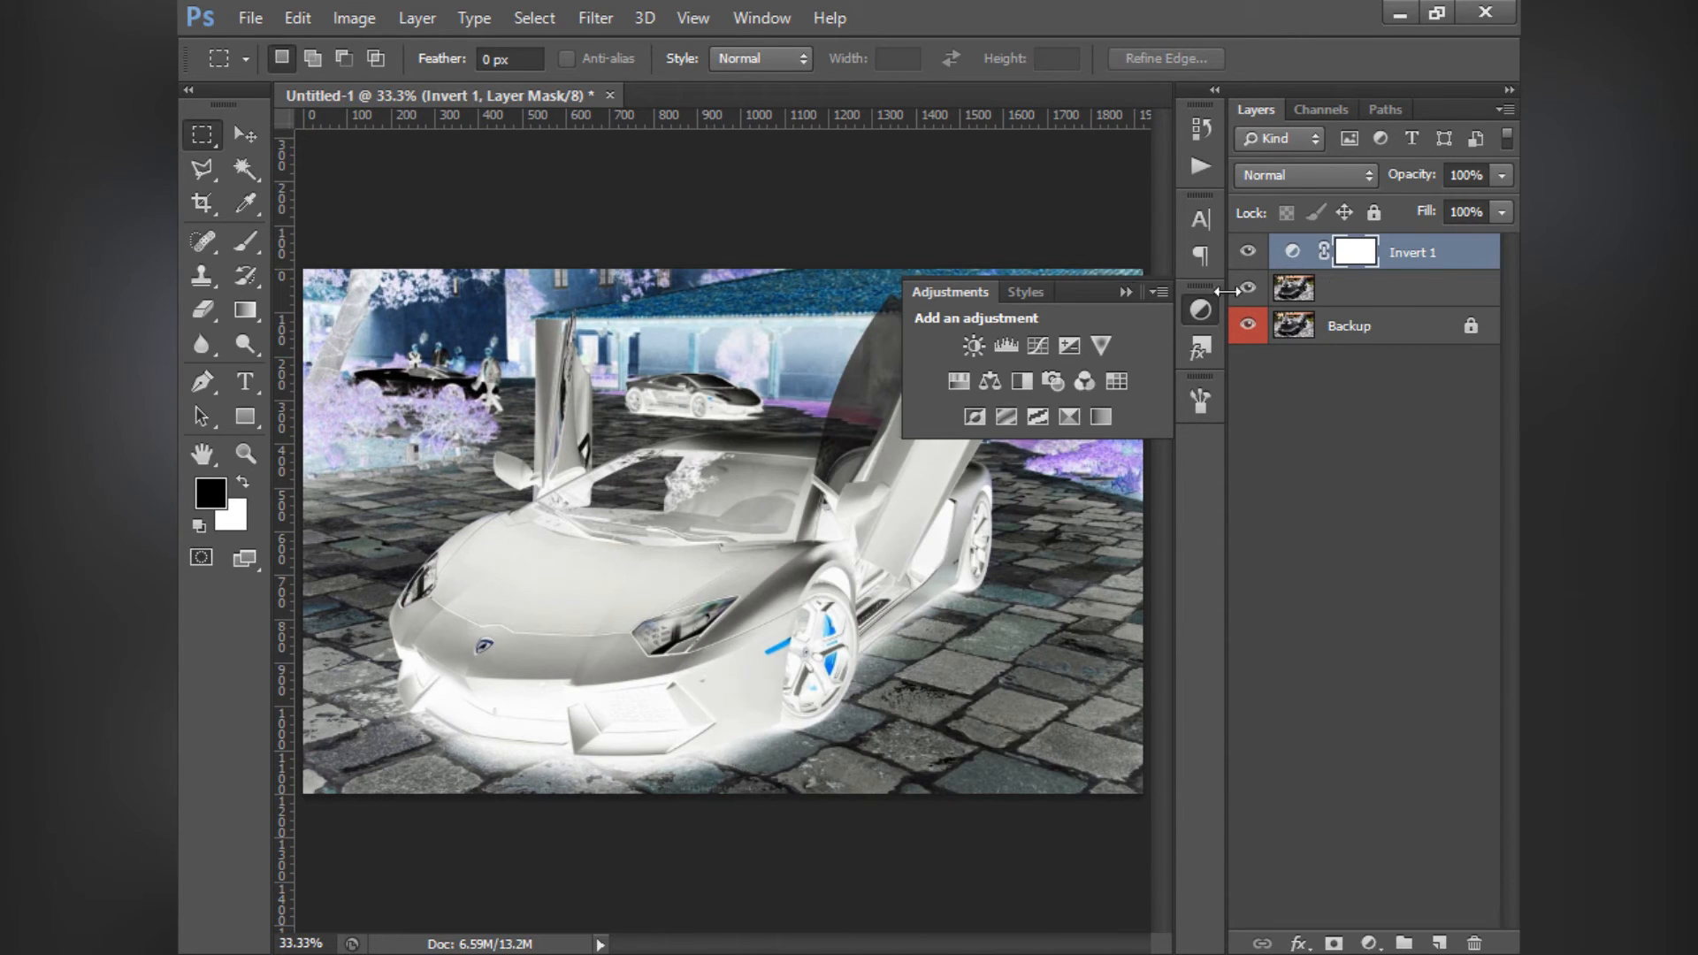
pyautogui.click(1410, 263)
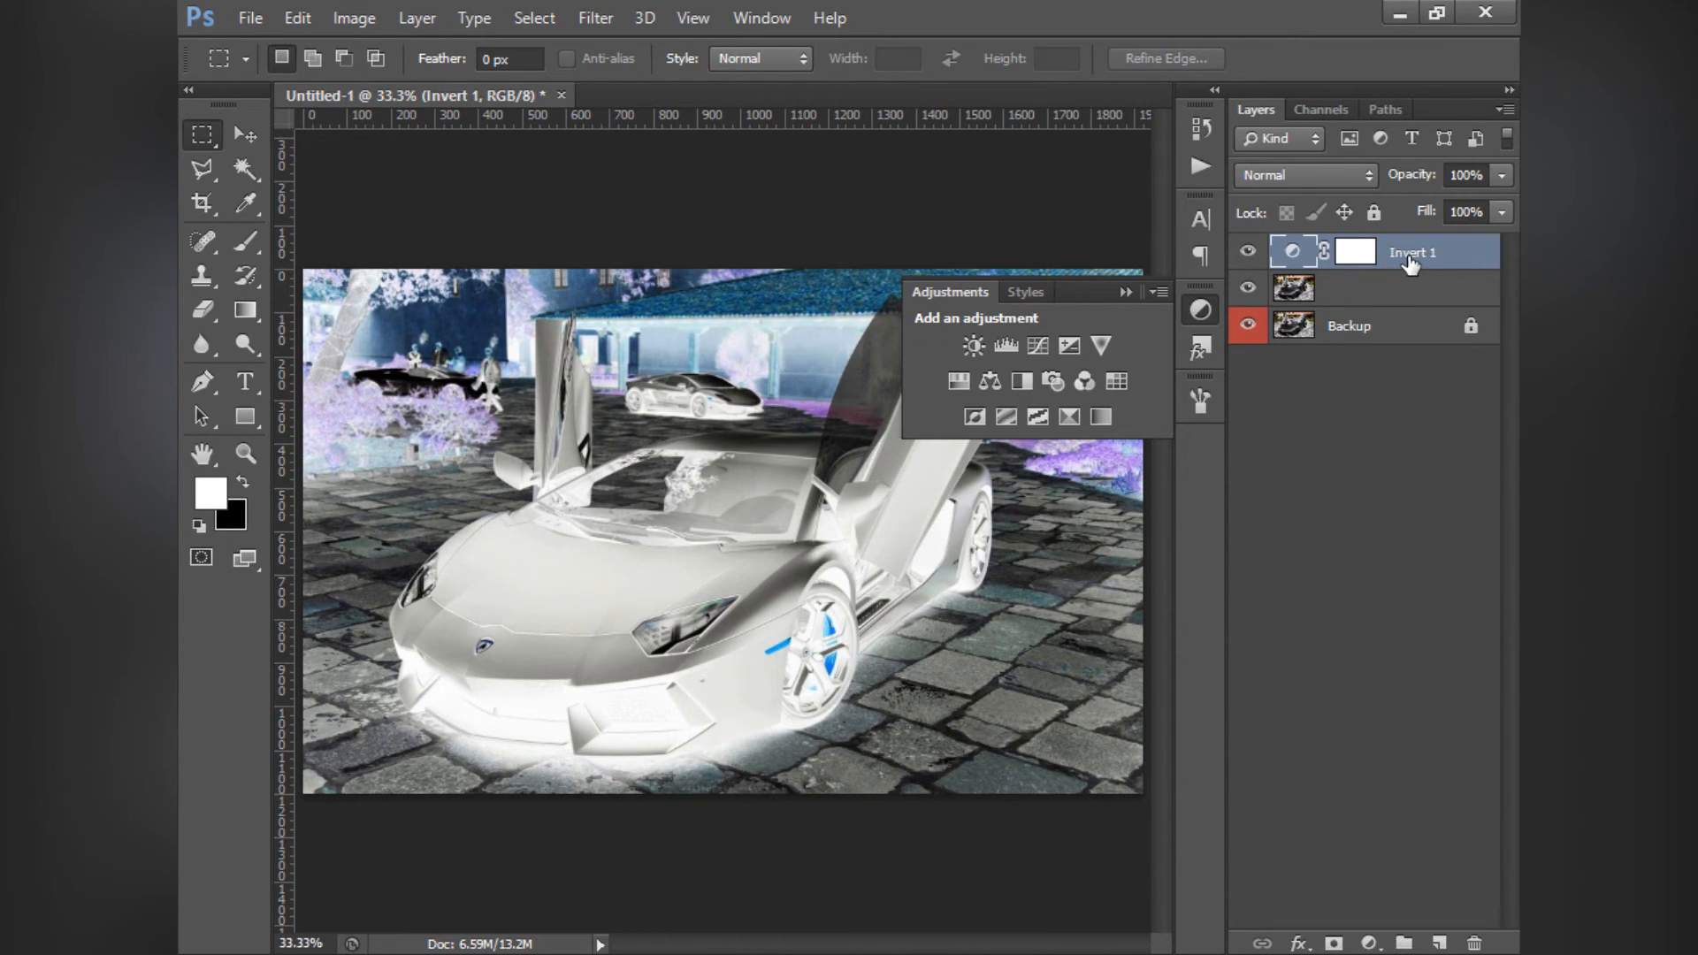
pyautogui.press('Delete')
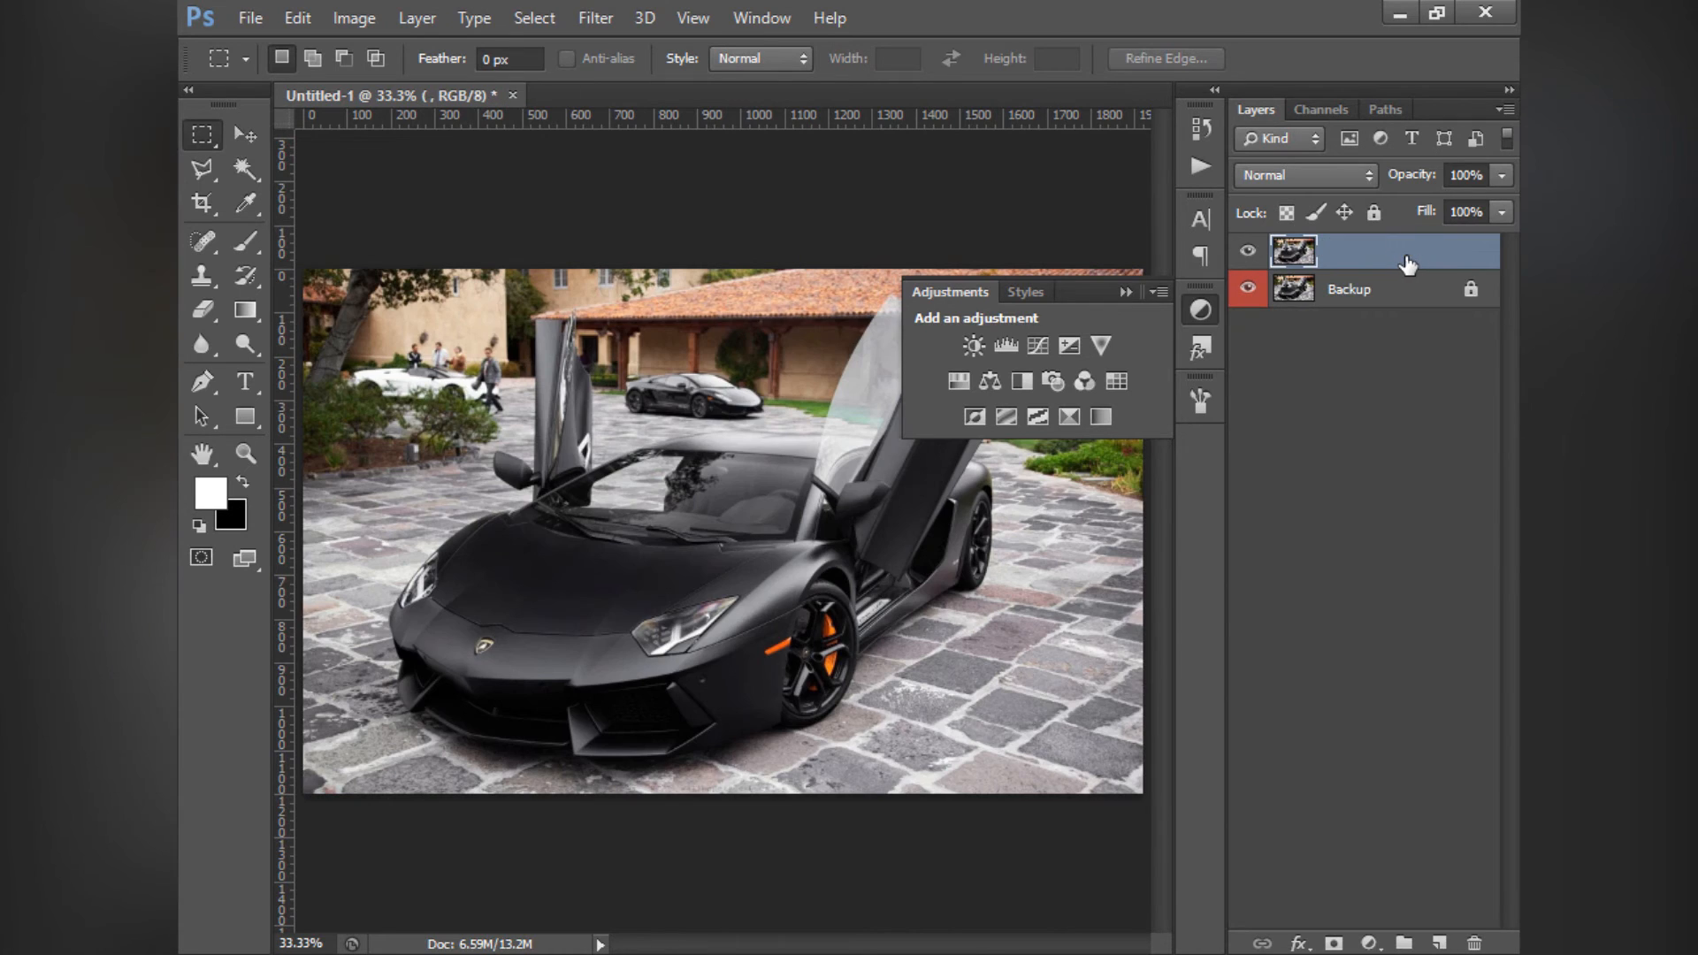
# - Add a Posterize adjustment layer above the car photo and try Levels at 2 and 17
pyautogui.click(1005, 415)
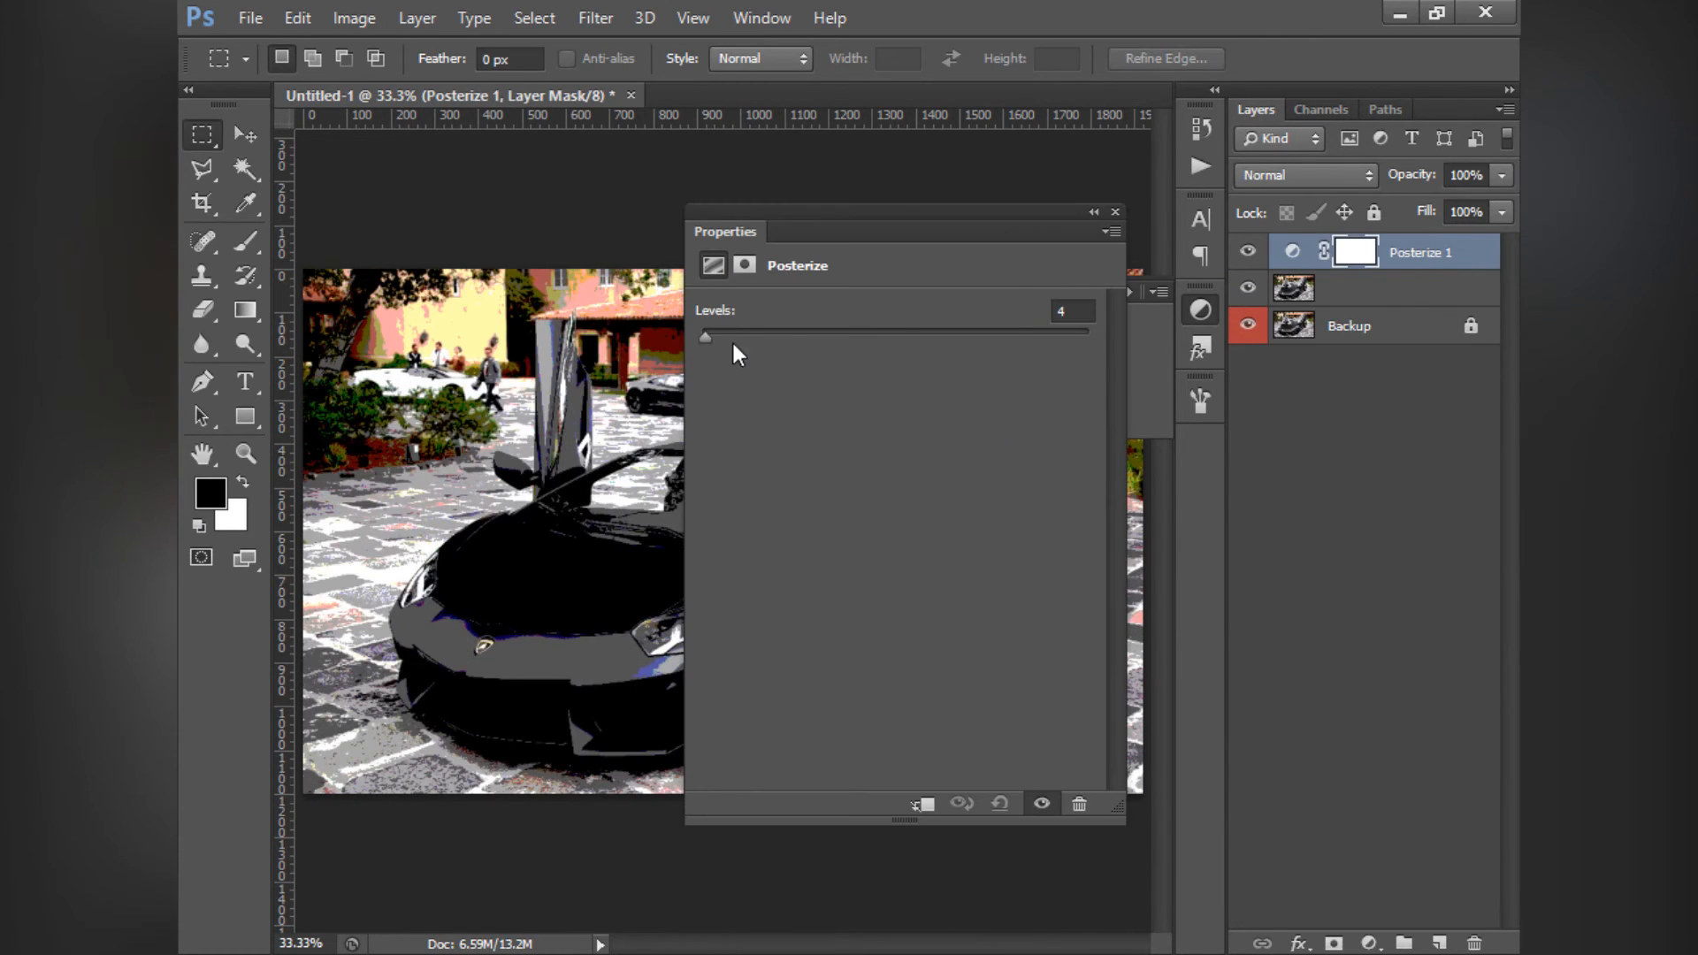
pyautogui.moveTo(790, 216); pyautogui.dragTo(984, 267)
pyautogui.moveTo(902, 393); pyautogui.dragTo(840, 390)
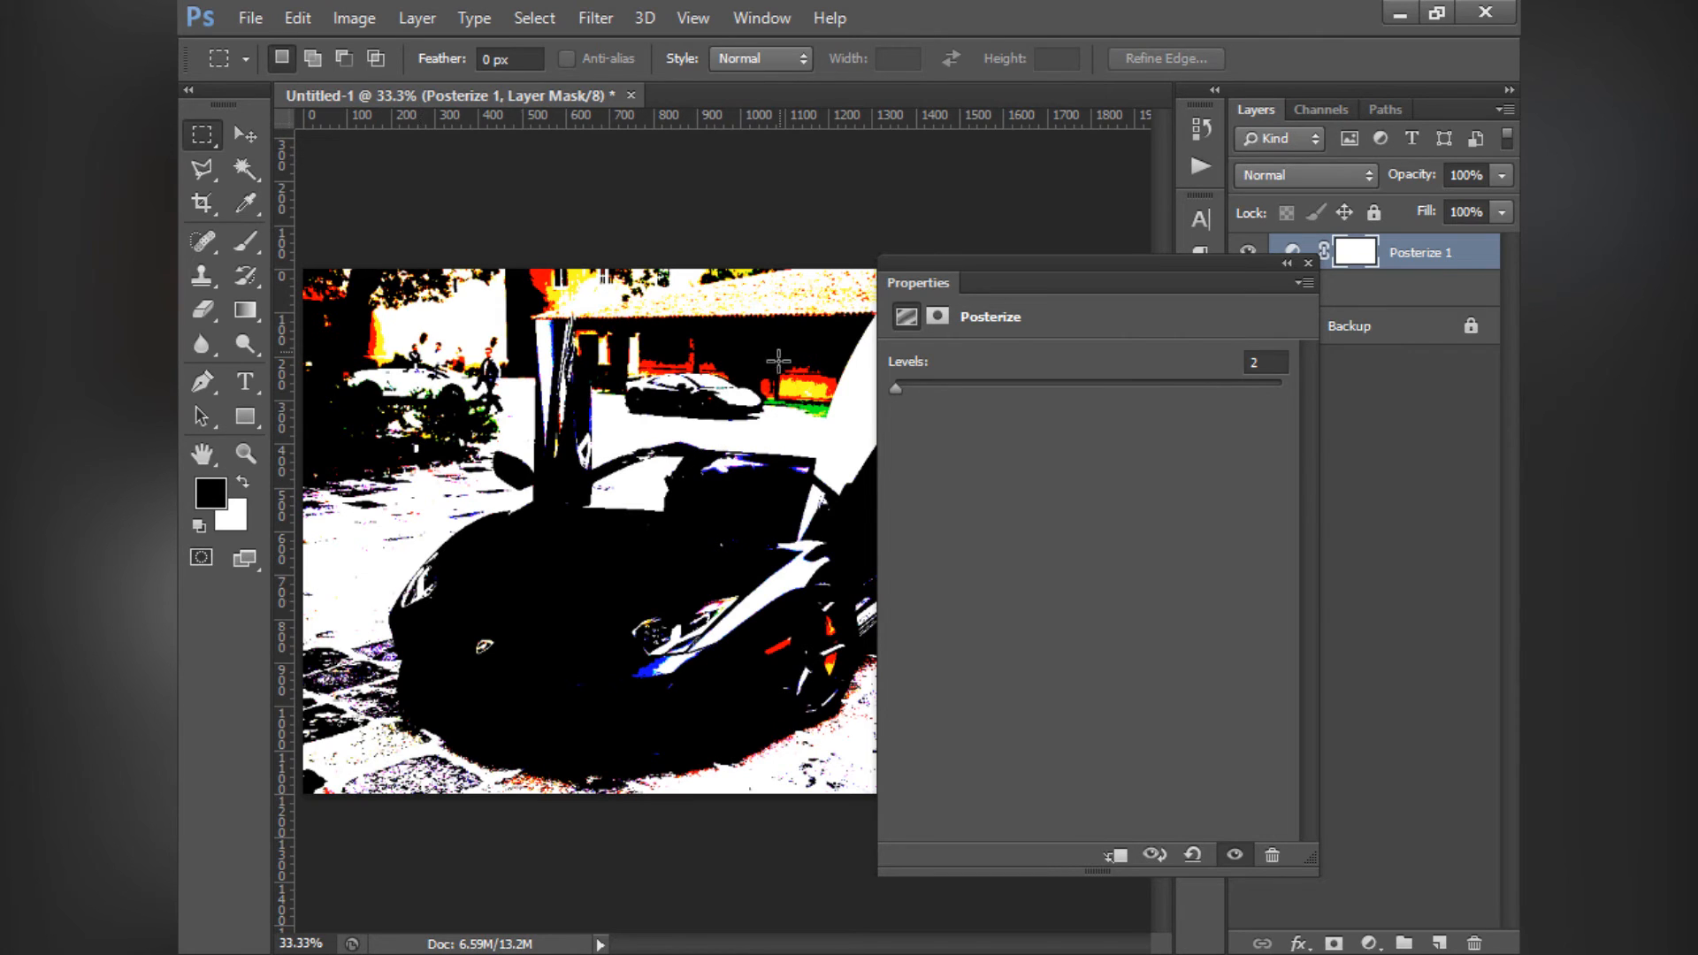
pyautogui.moveTo(898, 387)
pyautogui.mouseDown()
pyautogui.moveTo(1325, 389)
pyautogui.moveTo(1038, 407)
pyautogui.moveTo(917, 394)
pyautogui.mouseUp()
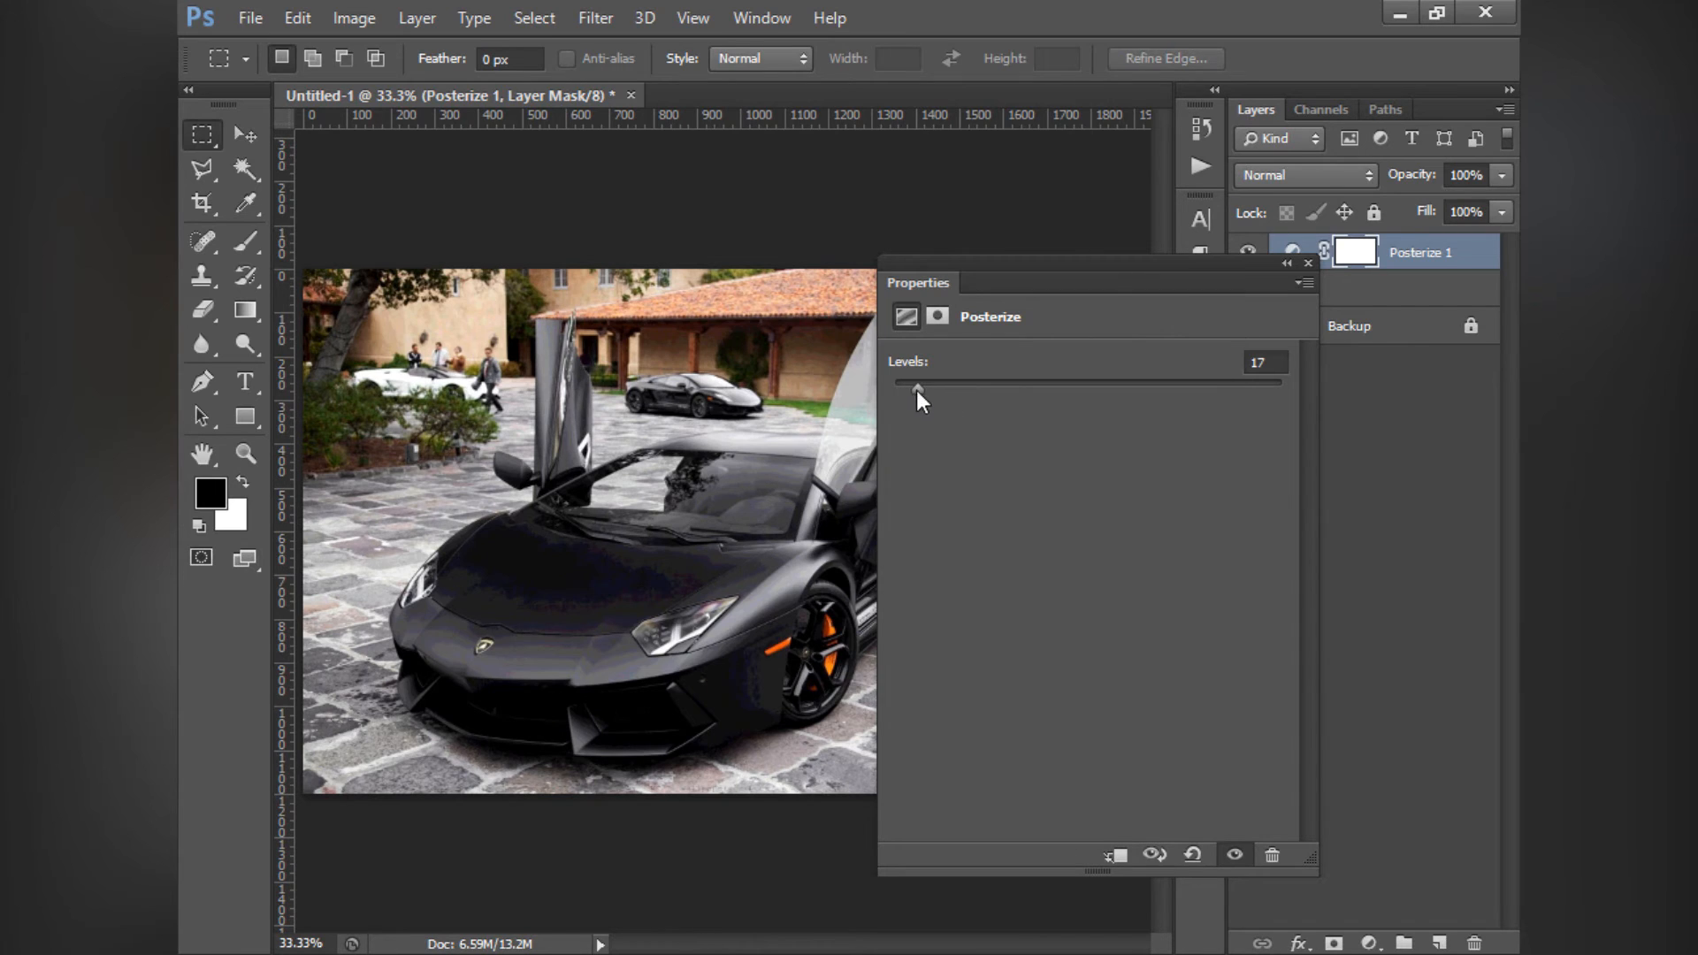
# - Raise the Posterize Levels to the maximum of 255, then reduce them to 3
pyautogui.moveTo(917, 389); pyautogui.dragTo(1150, 390)
pyautogui.moveTo(1260, 405); pyautogui.dragTo(984, 399)
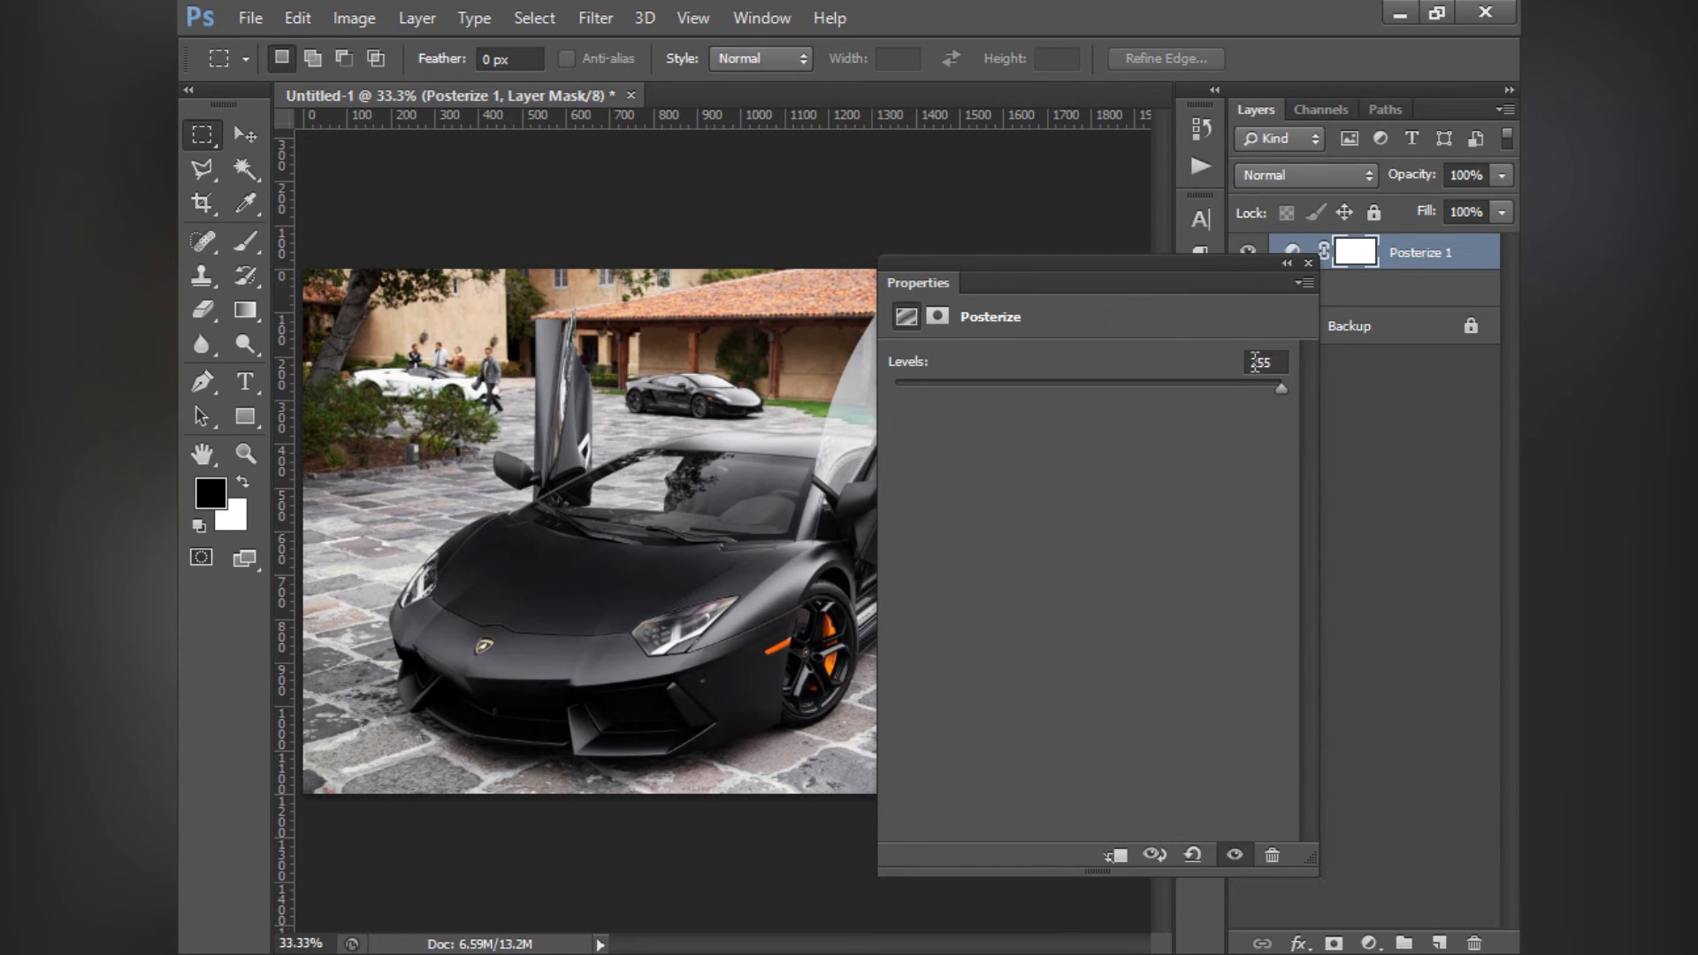
pyautogui.moveTo(1251, 363)
pyautogui.mouseDown()
pyautogui.moveTo(1281, 363)
pyautogui.moveTo(1262, 363)
pyautogui.mouseUp()
pyautogui.moveTo(1191, 392); pyautogui.dragTo(1055, 395)
pyautogui.click(985, 416)
pyautogui.moveTo(936, 388); pyautogui.dragTo(897, 388)
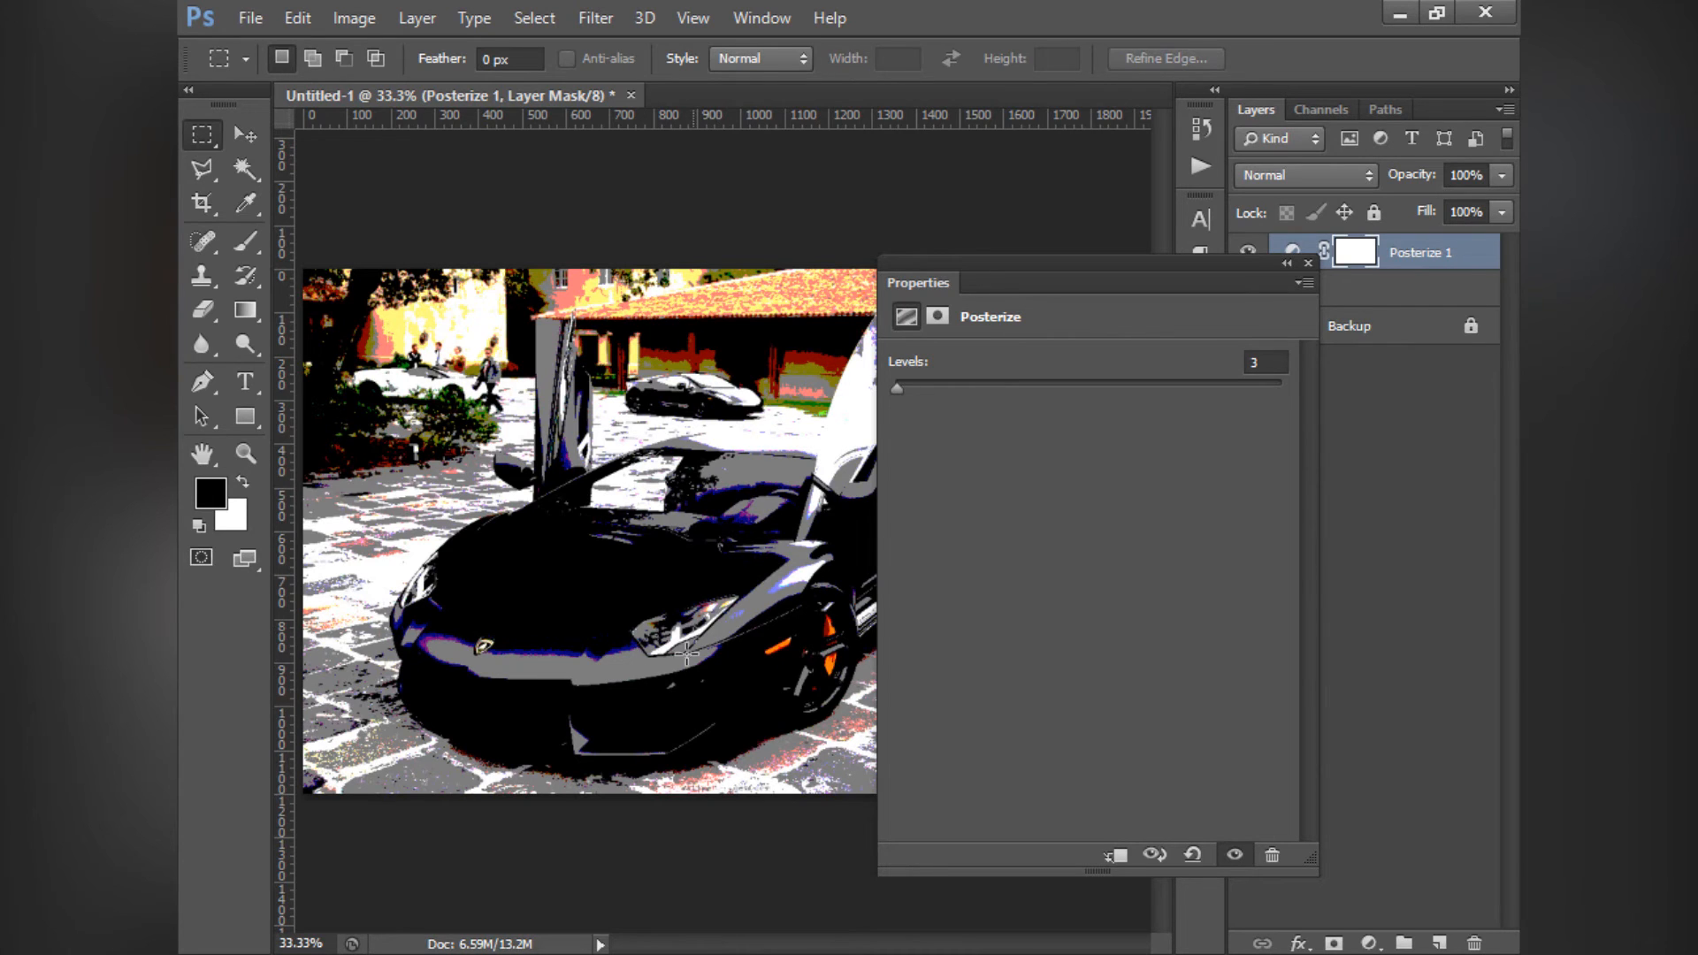
# - Try Posterize Levels at 12 and 255, and delete the Posterize layer
pyautogui.moveTo(897, 390)
pyautogui.mouseDown()
pyautogui.moveTo(943, 389)
pyautogui.moveTo(910, 395)
pyautogui.mouseUp()
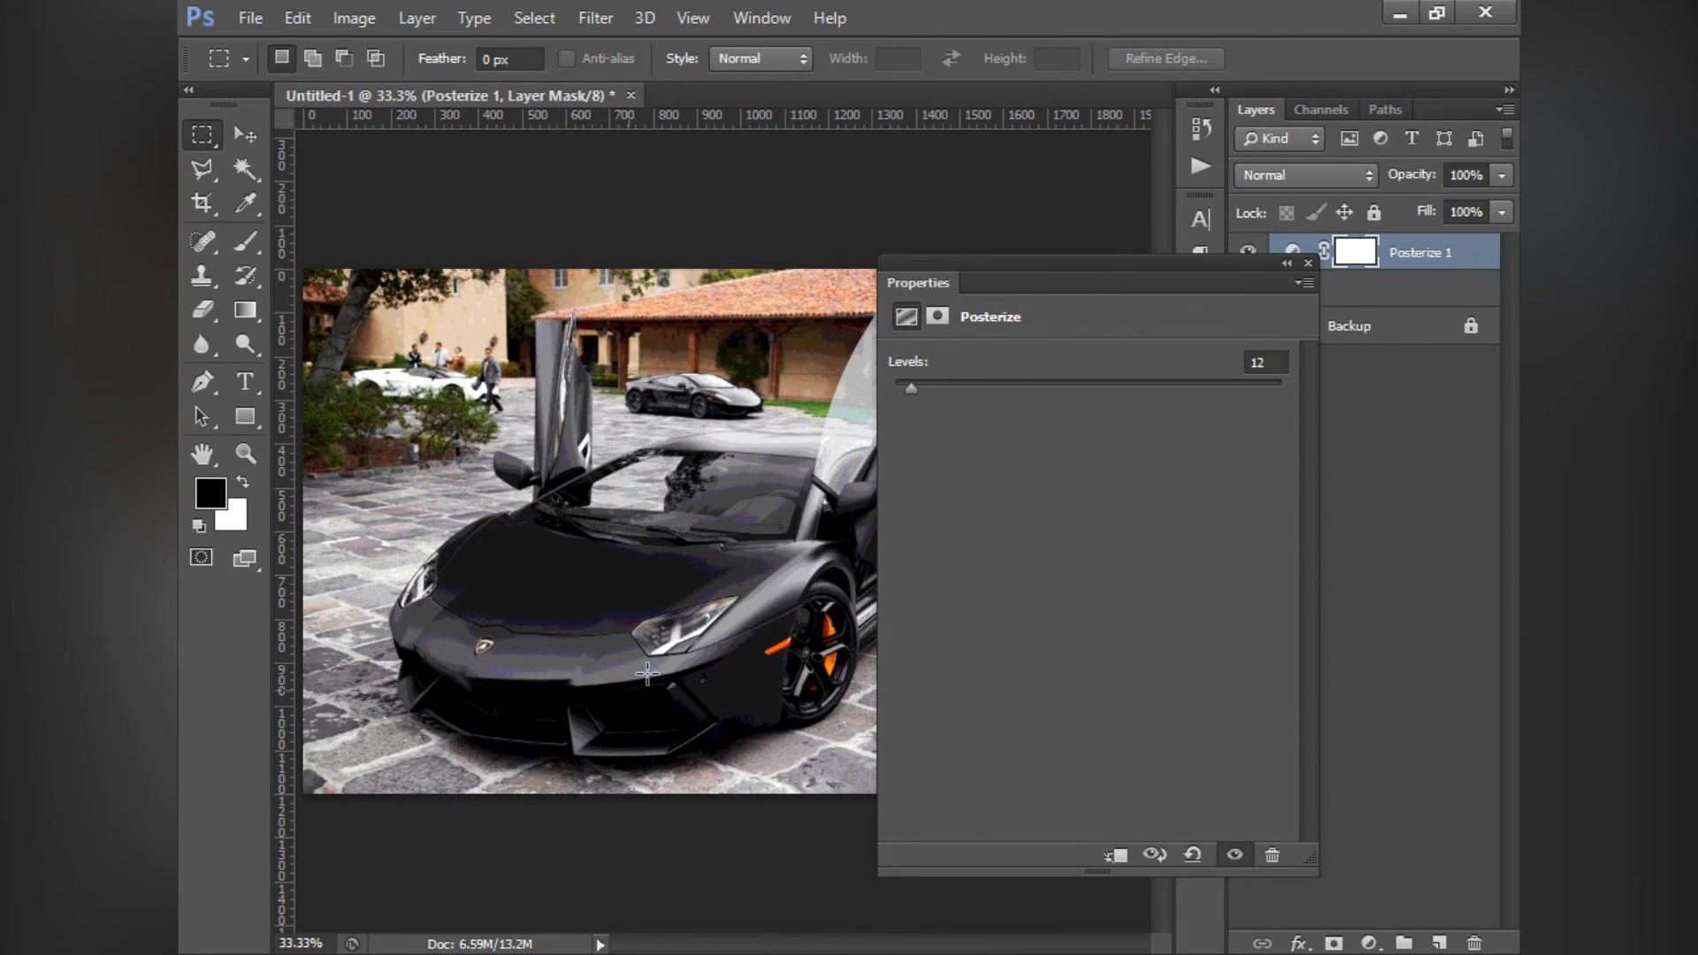
pyautogui.moveTo(916, 384); pyautogui.dragTo(1294, 386)
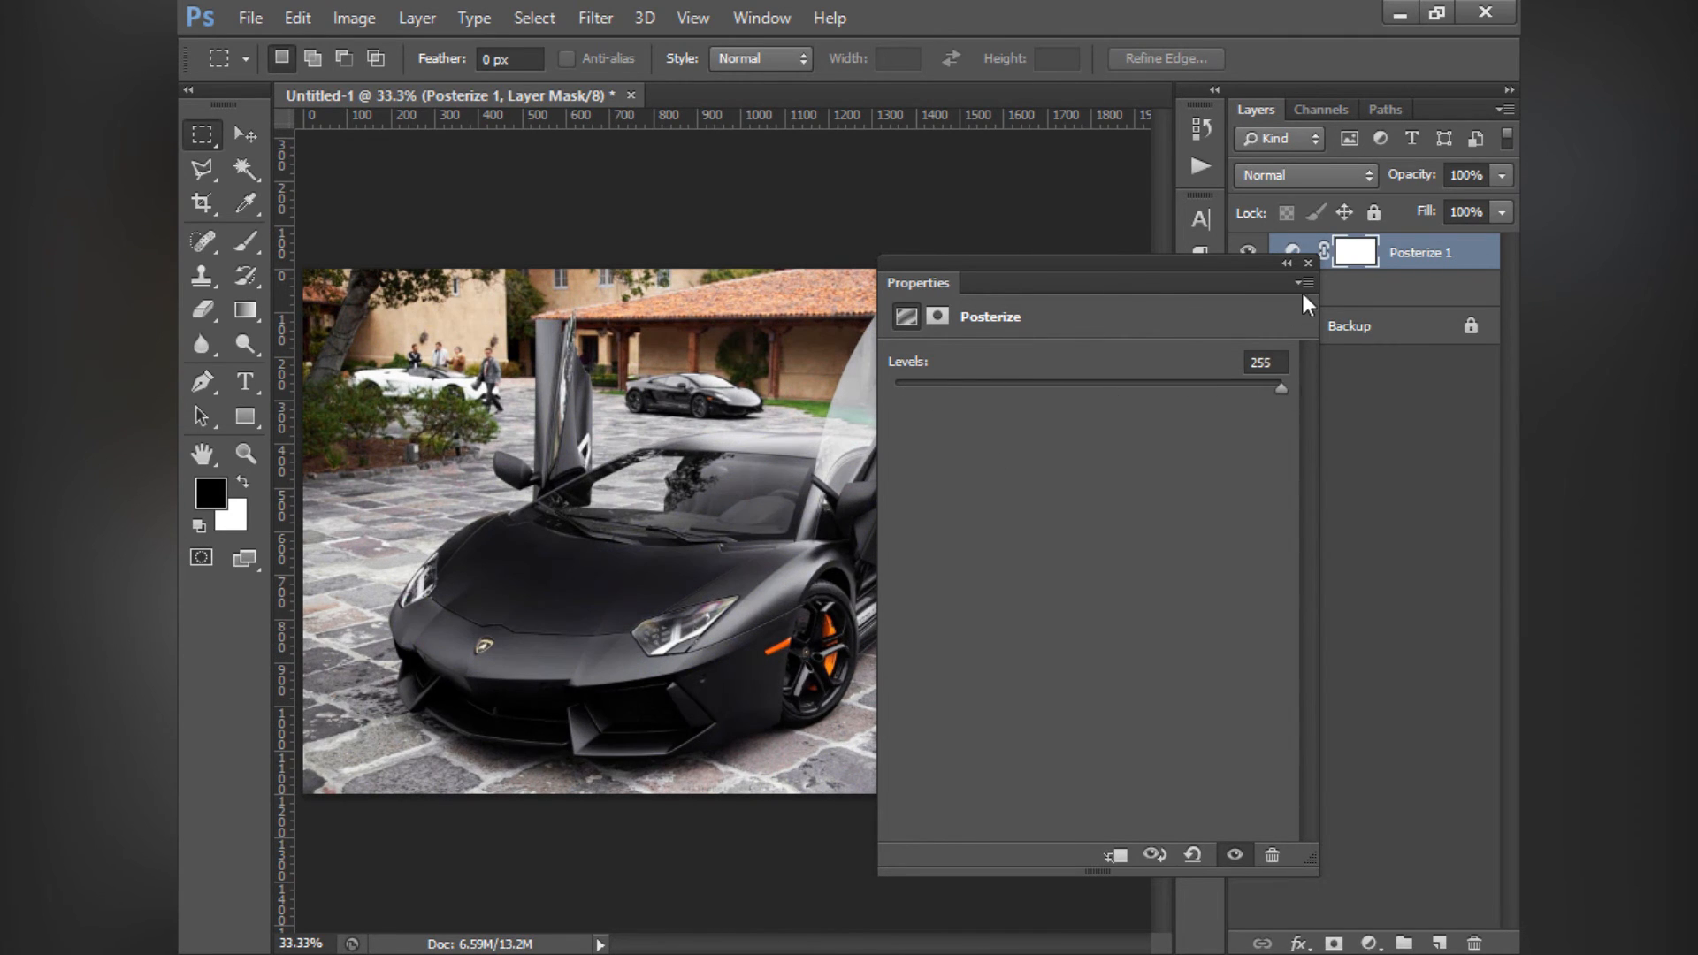
pyautogui.click(1308, 263)
pyautogui.press('x')
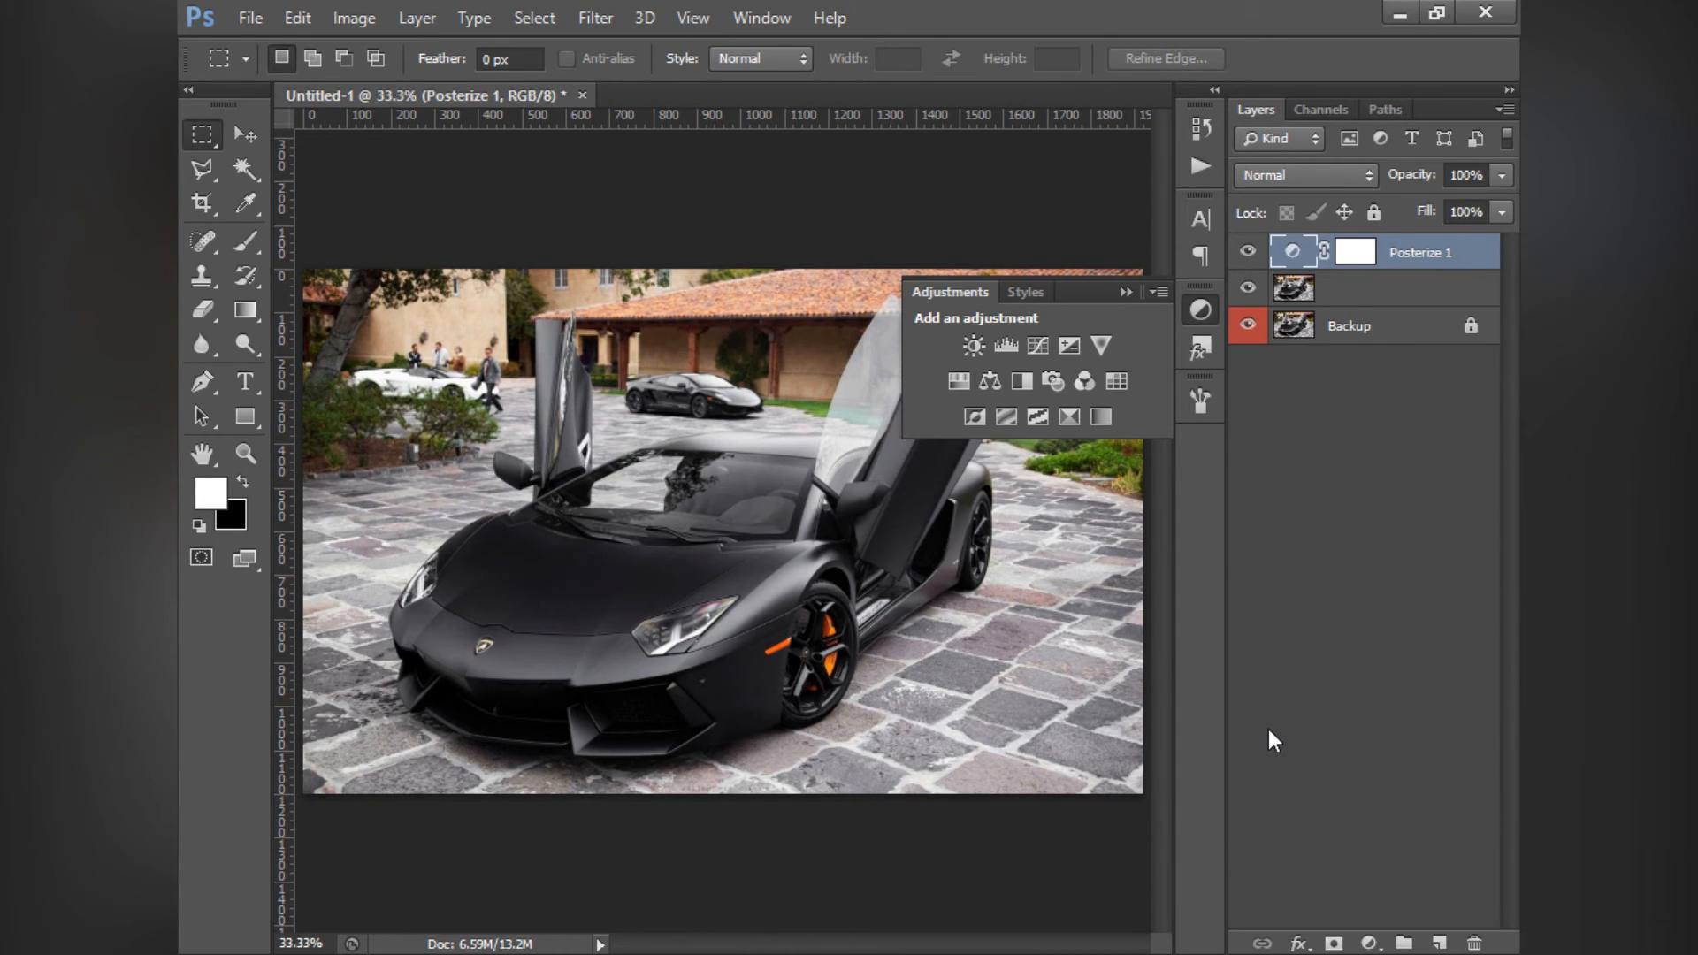
pyautogui.press('Delete')
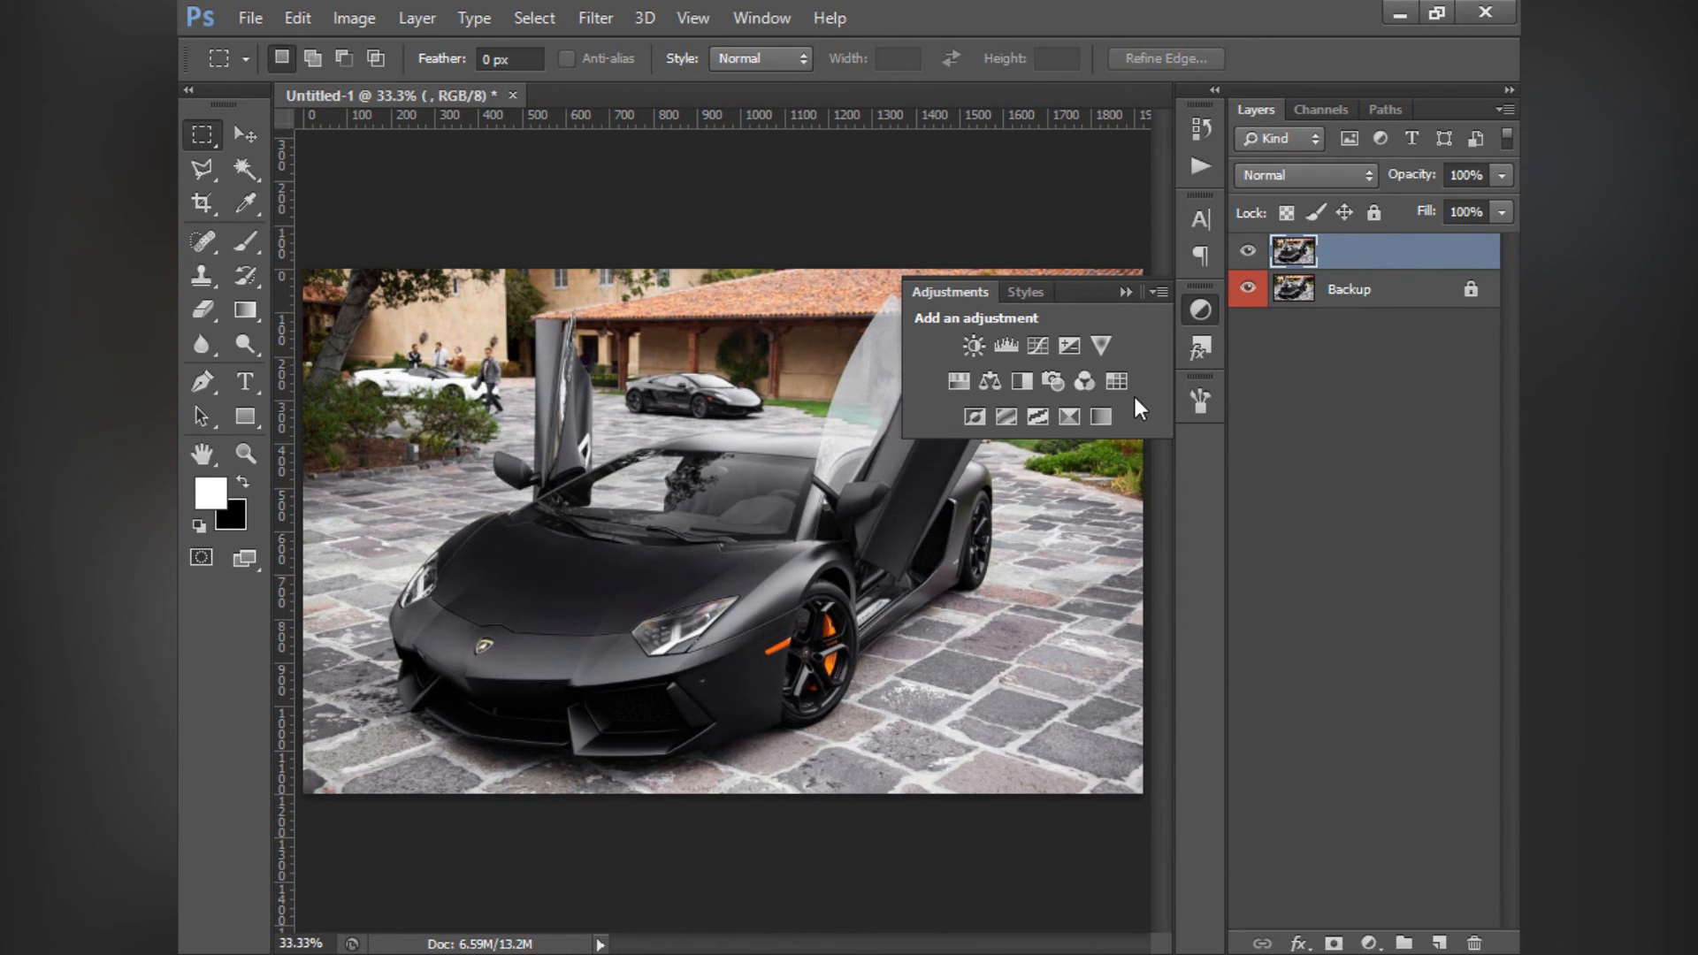
# - Add a Threshold adjustment layer above the car photo, try levels 31 and 30, and set the threshold level to 81
pyautogui.click(1037, 422)
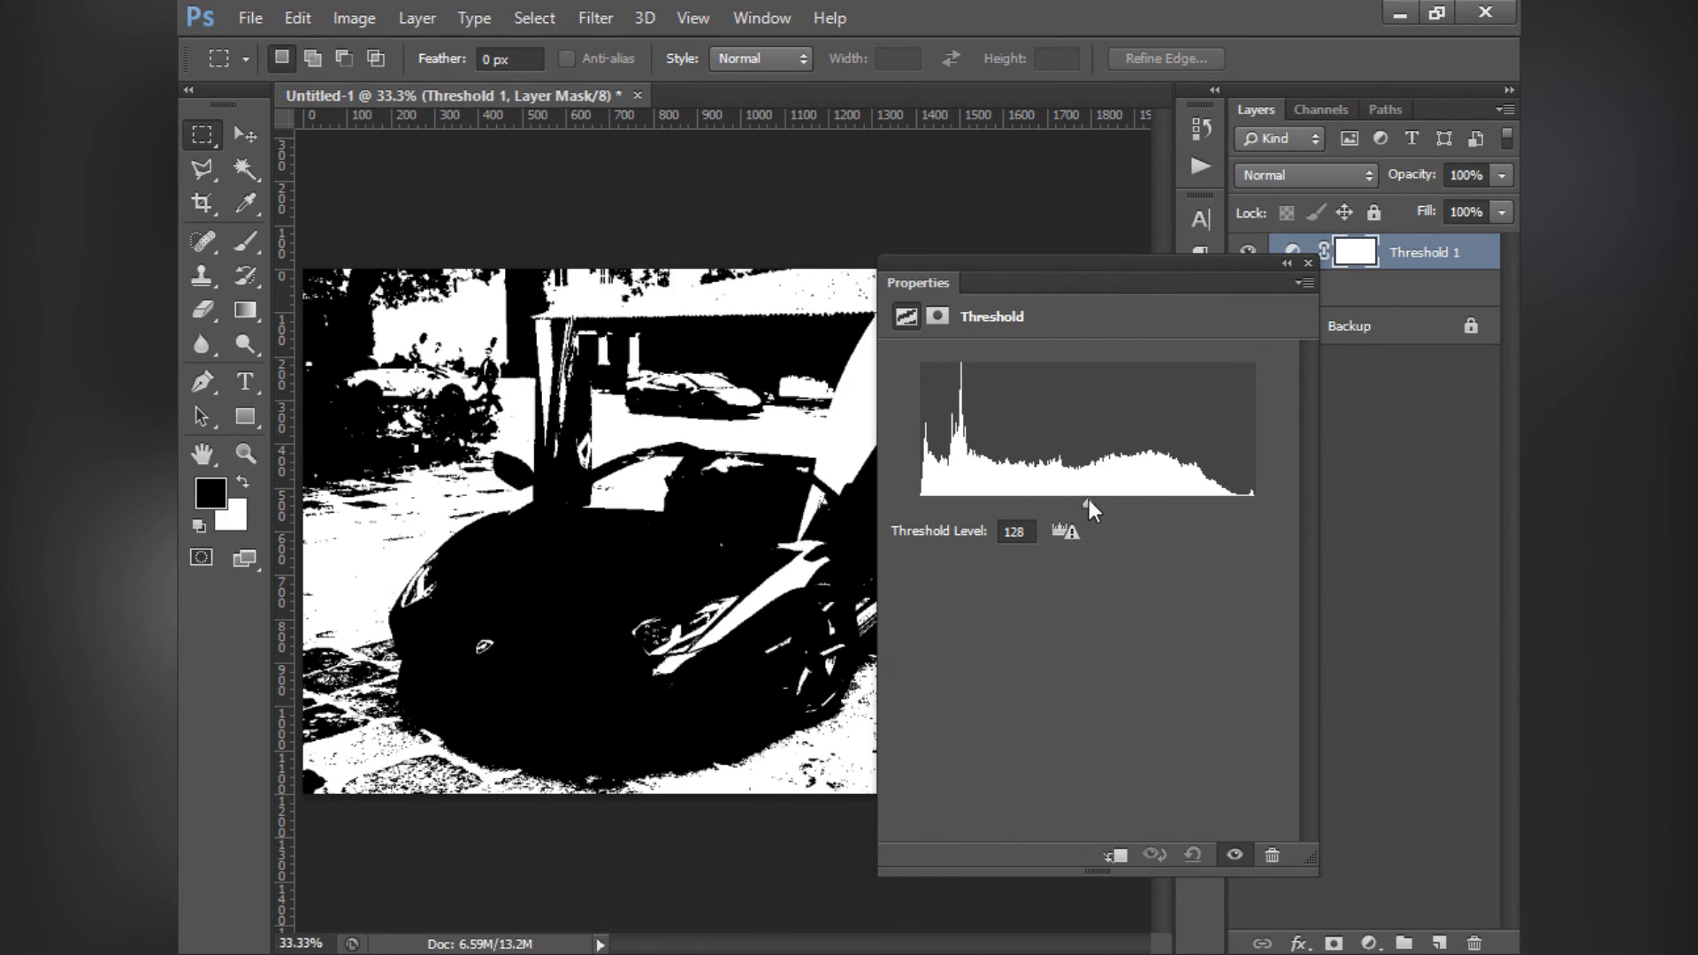
pyautogui.moveTo(1086, 505); pyautogui.dragTo(962, 529)
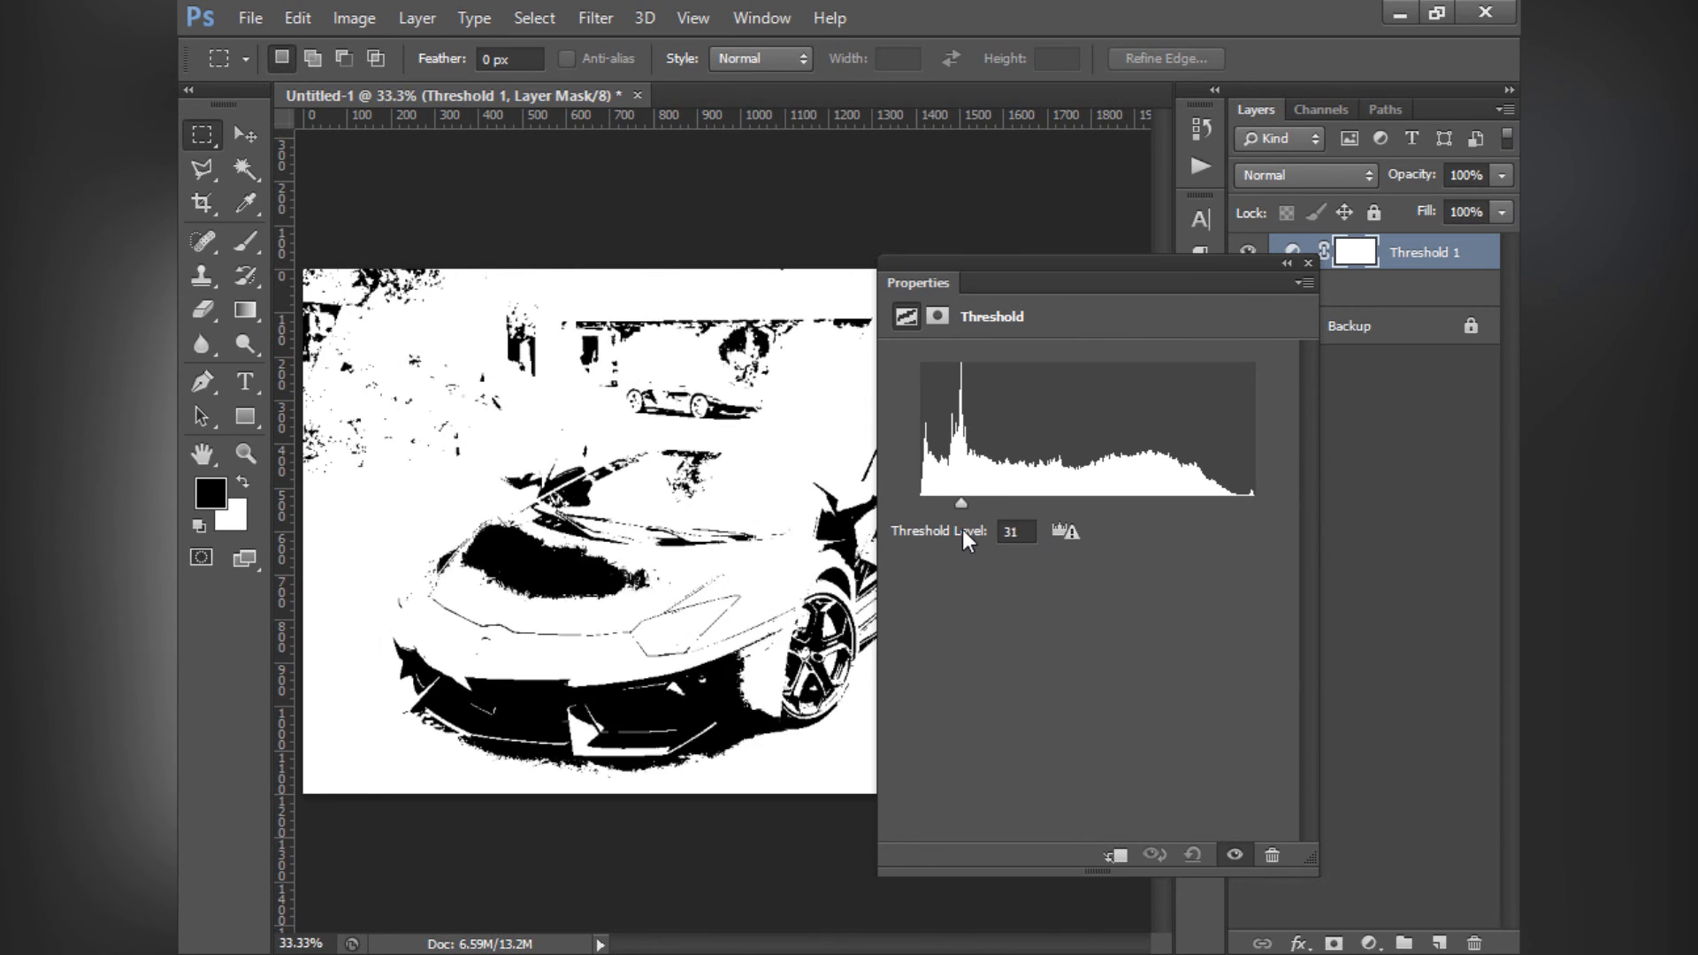
pyautogui.moveTo(964, 266); pyautogui.dragTo(1265, 276)
pyautogui.moveTo(1265, 515)
pyautogui.mouseDown()
pyautogui.moveTo(1330, 519)
pyautogui.moveTo(1206, 513)
pyautogui.moveTo(1260, 515)
pyautogui.mouseUp()
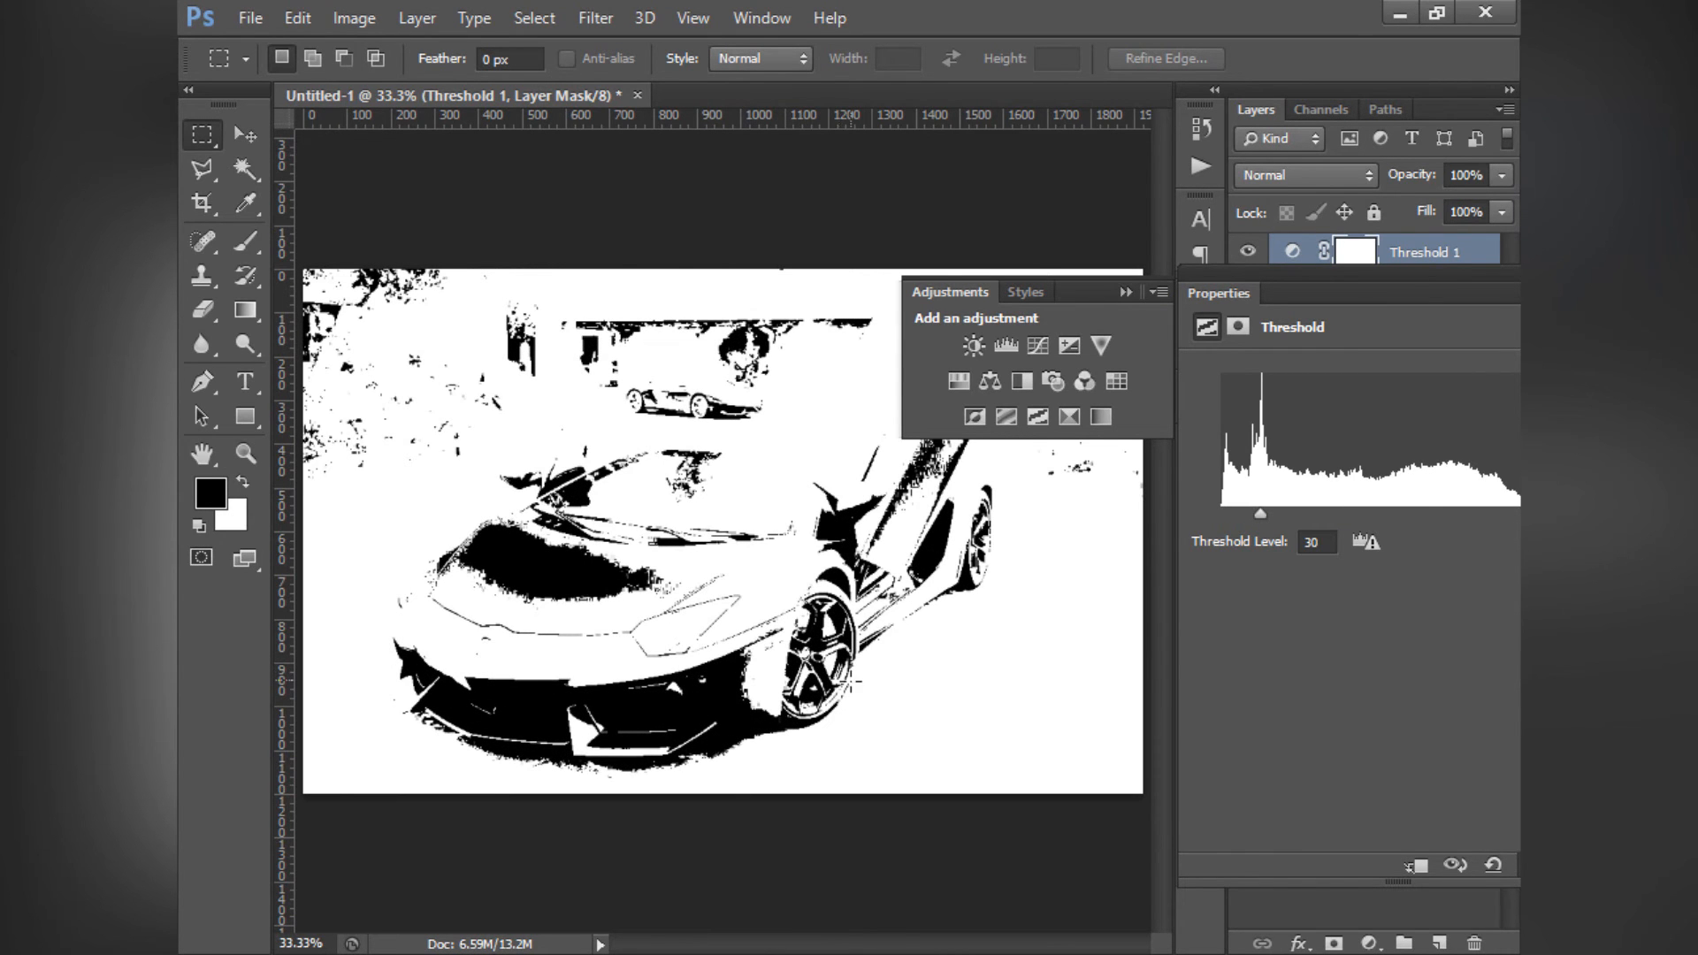
pyautogui.moveTo(1261, 517); pyautogui.dragTo(1323, 538)
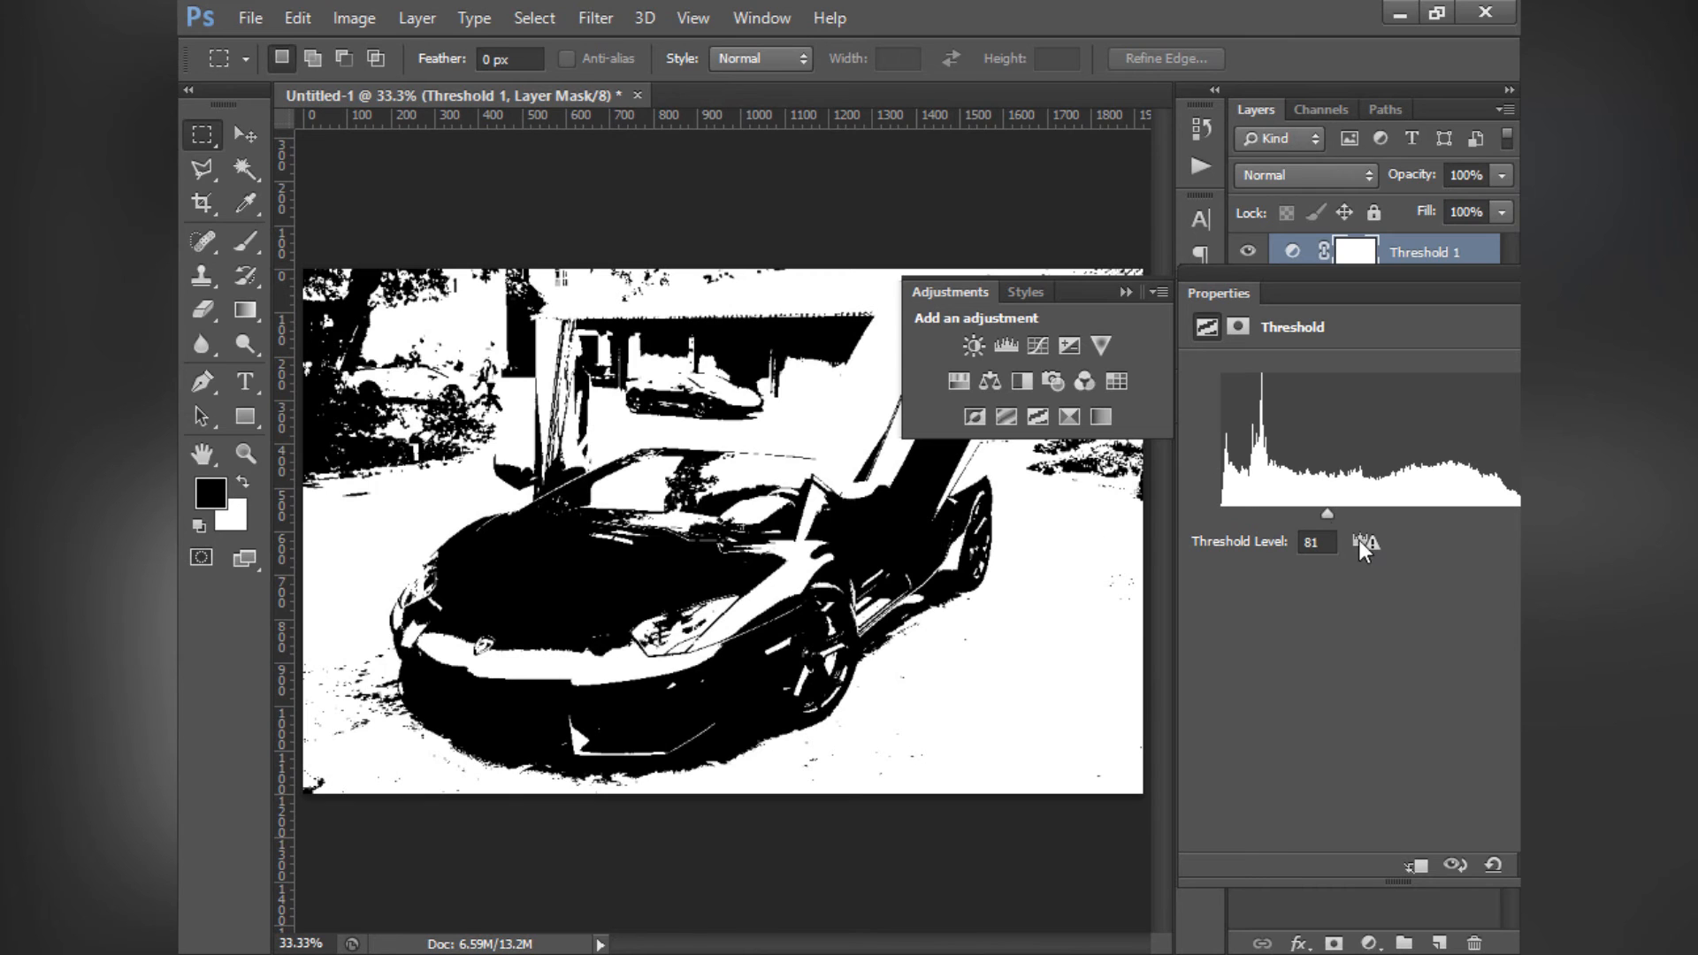
# - Set the threshold level to 73 and delete the Threshold adjustment layer
pyautogui.moveTo(1329, 516)
pyautogui.mouseDown()
pyautogui.moveTo(1359, 518)
pyautogui.moveTo(1317, 520)
pyautogui.mouseUp()
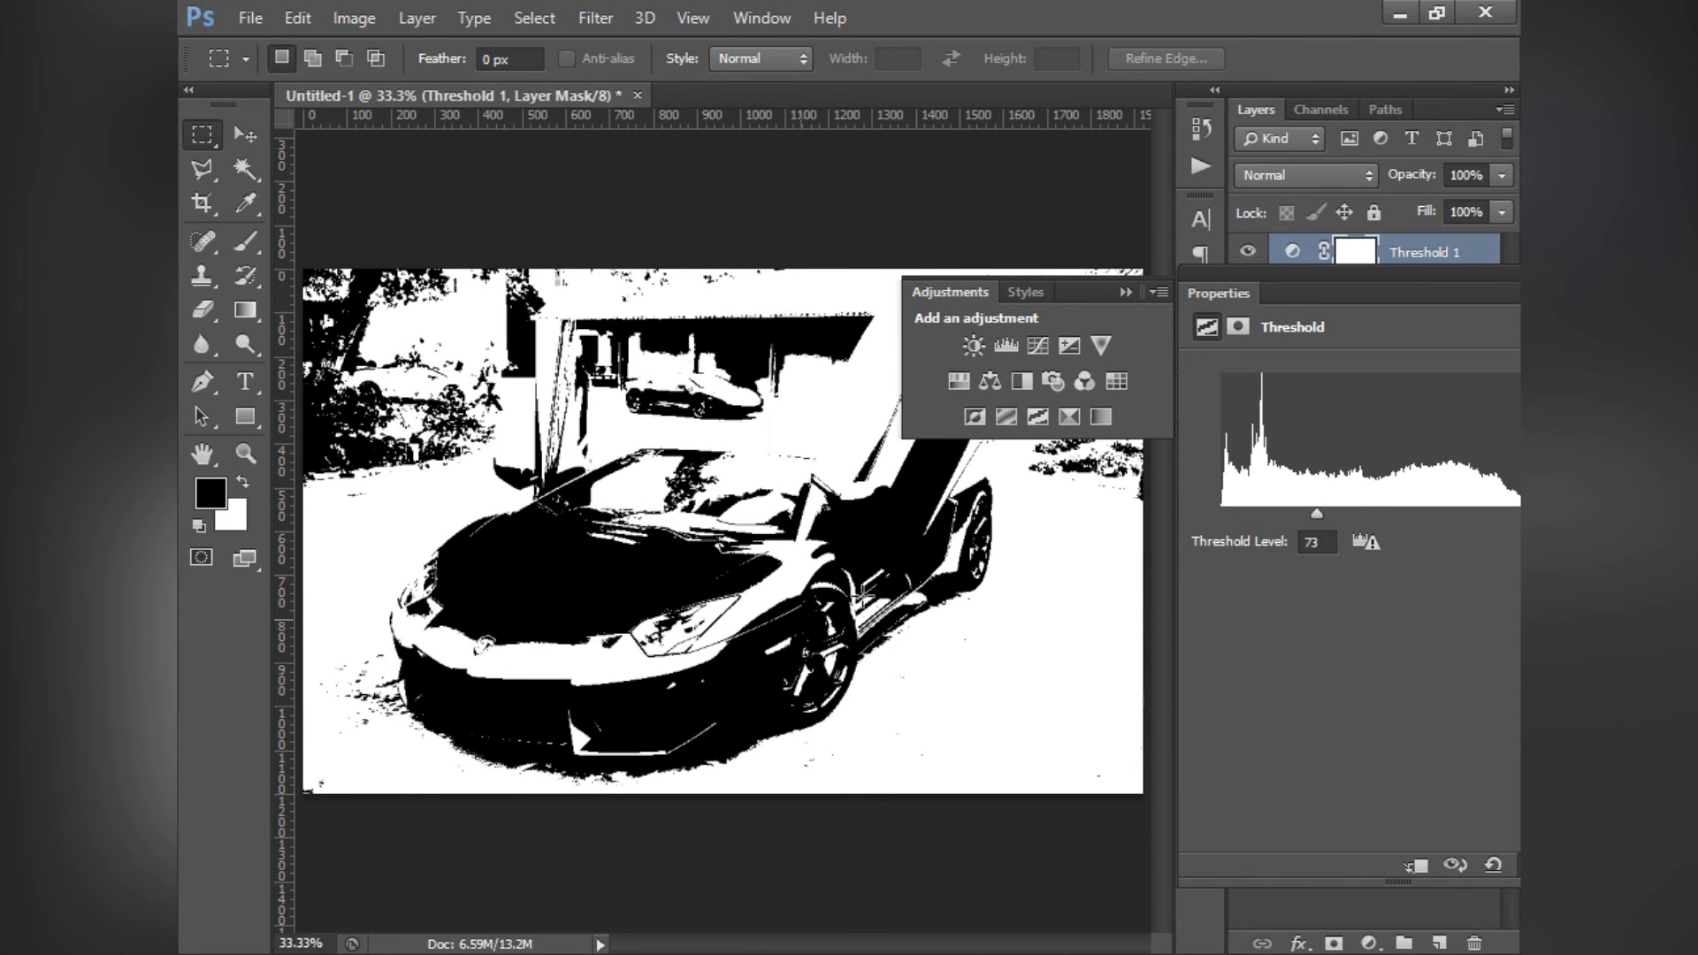
pyautogui.moveTo(1290, 272); pyautogui.dragTo(943, 339)
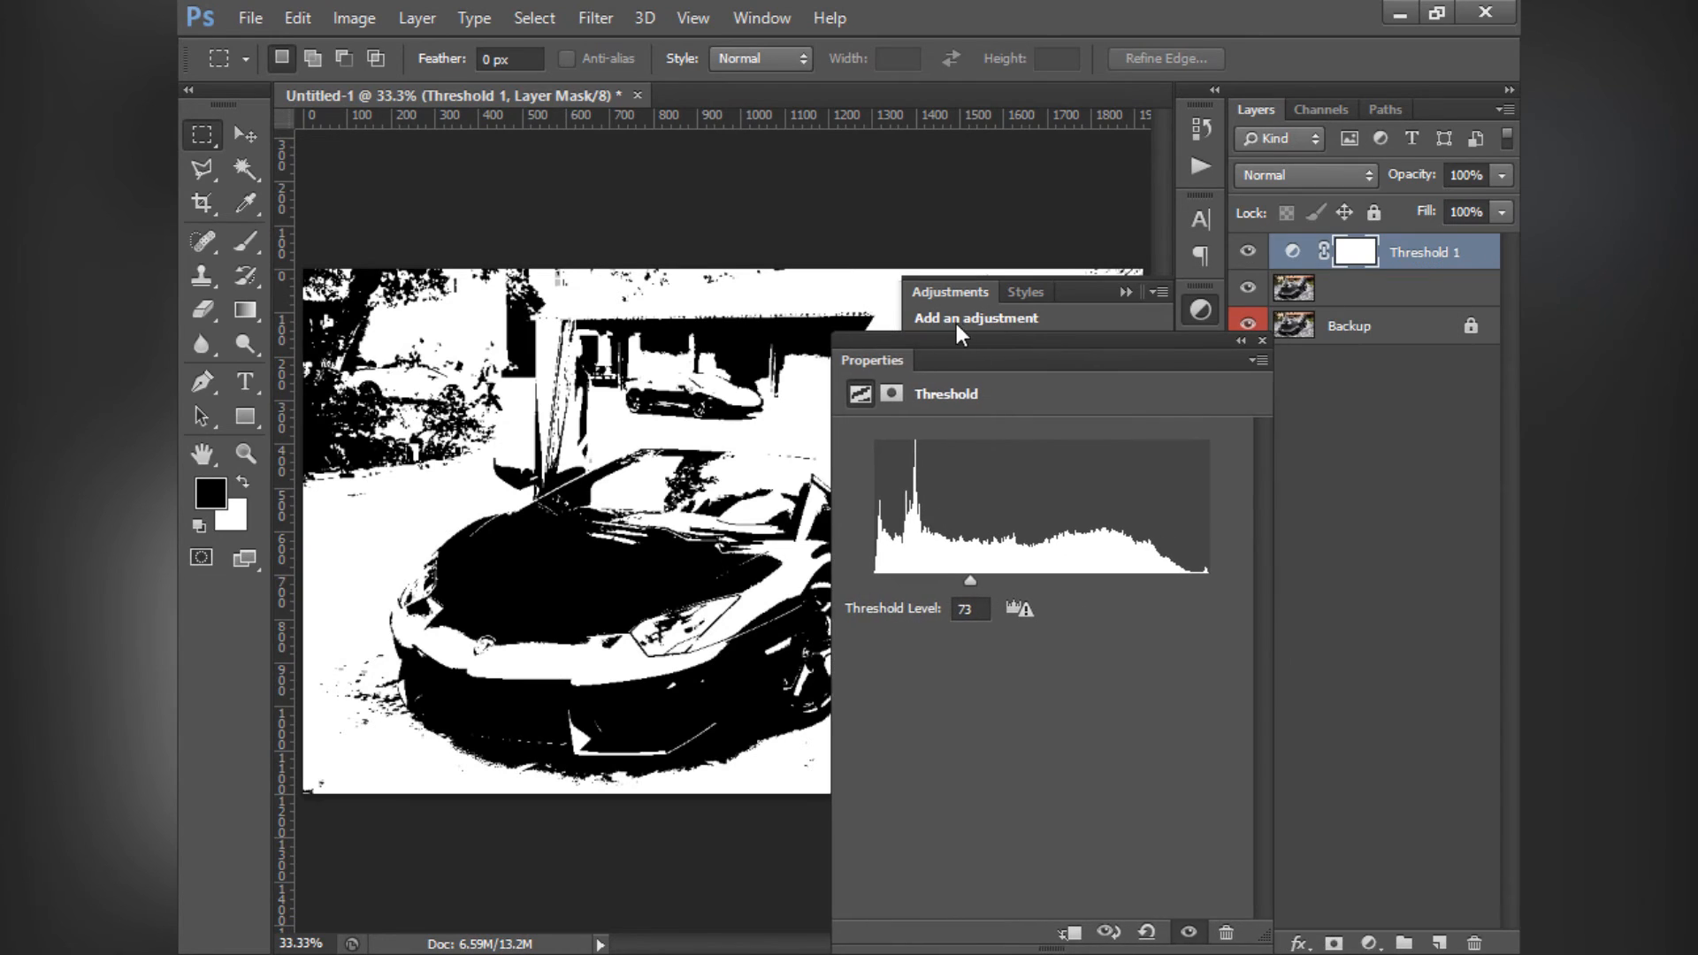
pyautogui.click(1262, 341)
pyautogui.click(1438, 256)
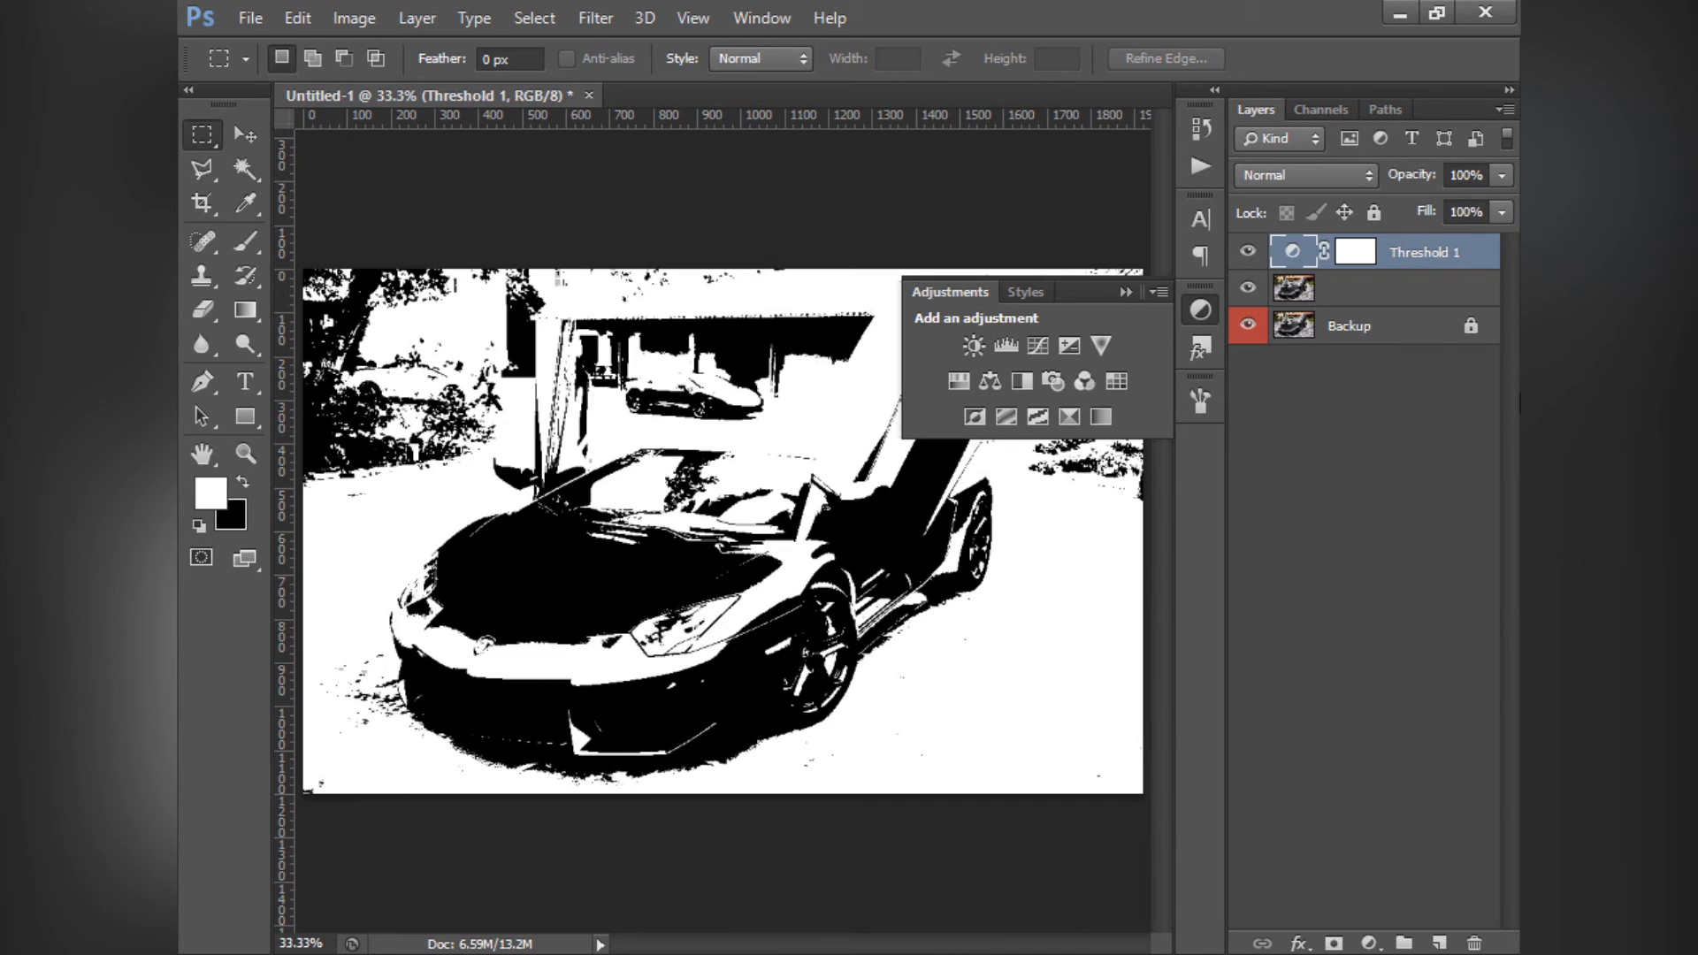
pyautogui.press('Delete')
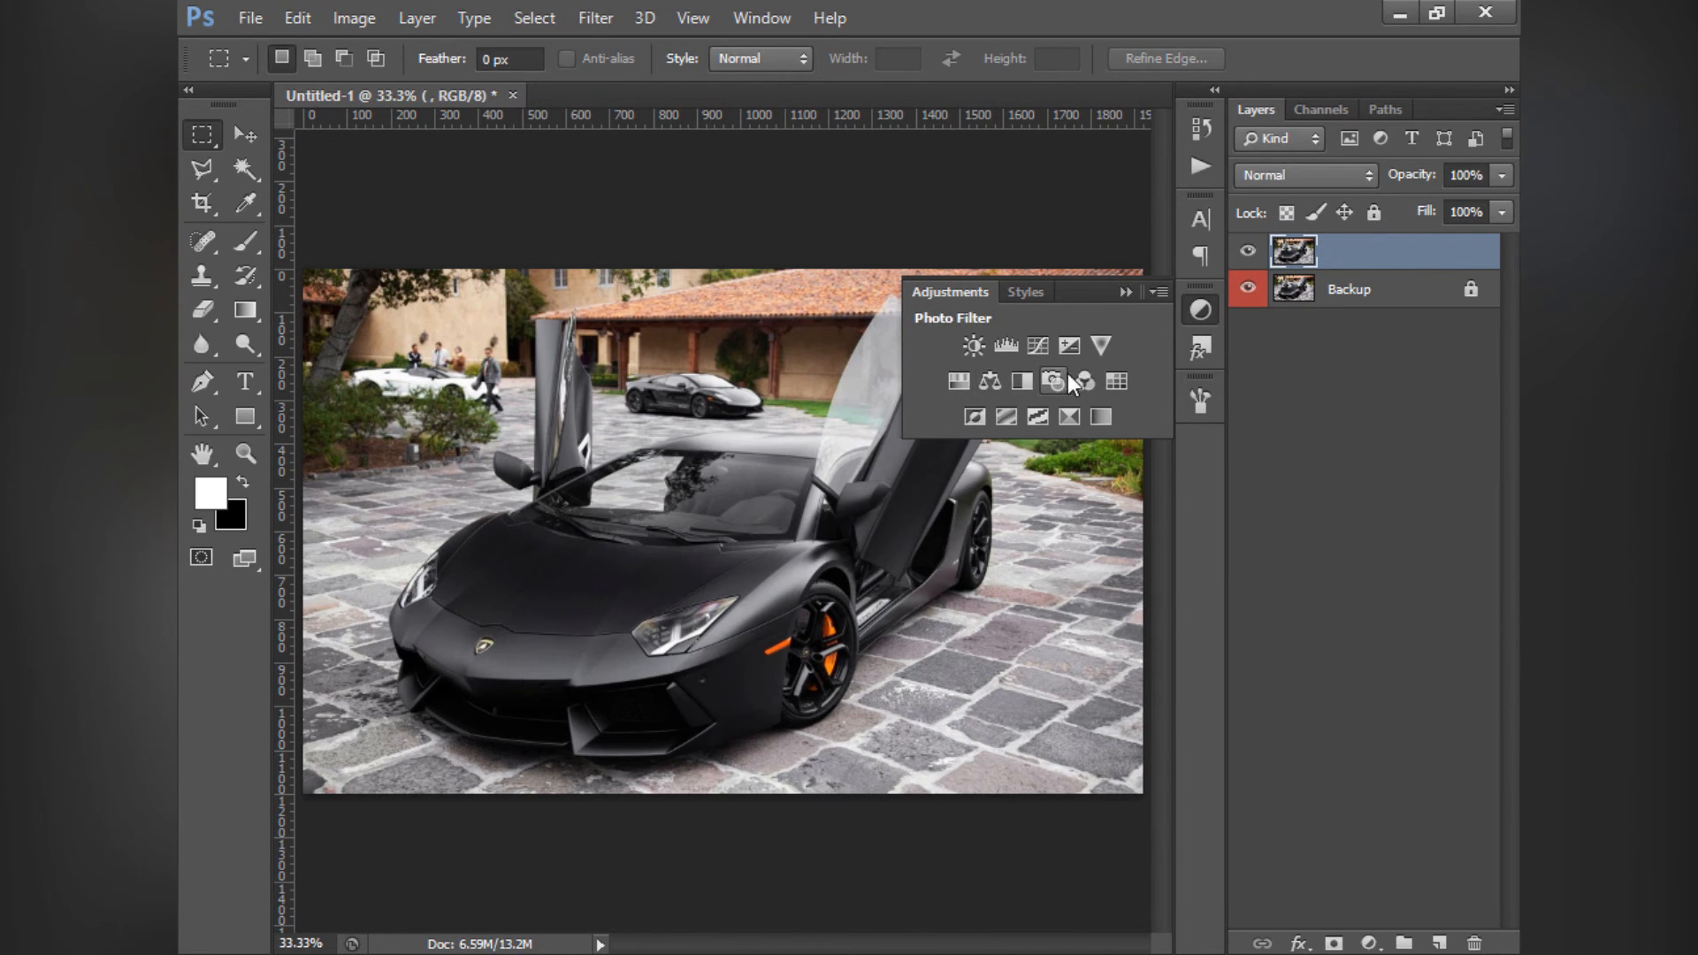
# - Add a Selective Color adjustment layer above the car photo and try different Cyan amounts for the Reds, ending at +1%
pyautogui.click(1070, 417)
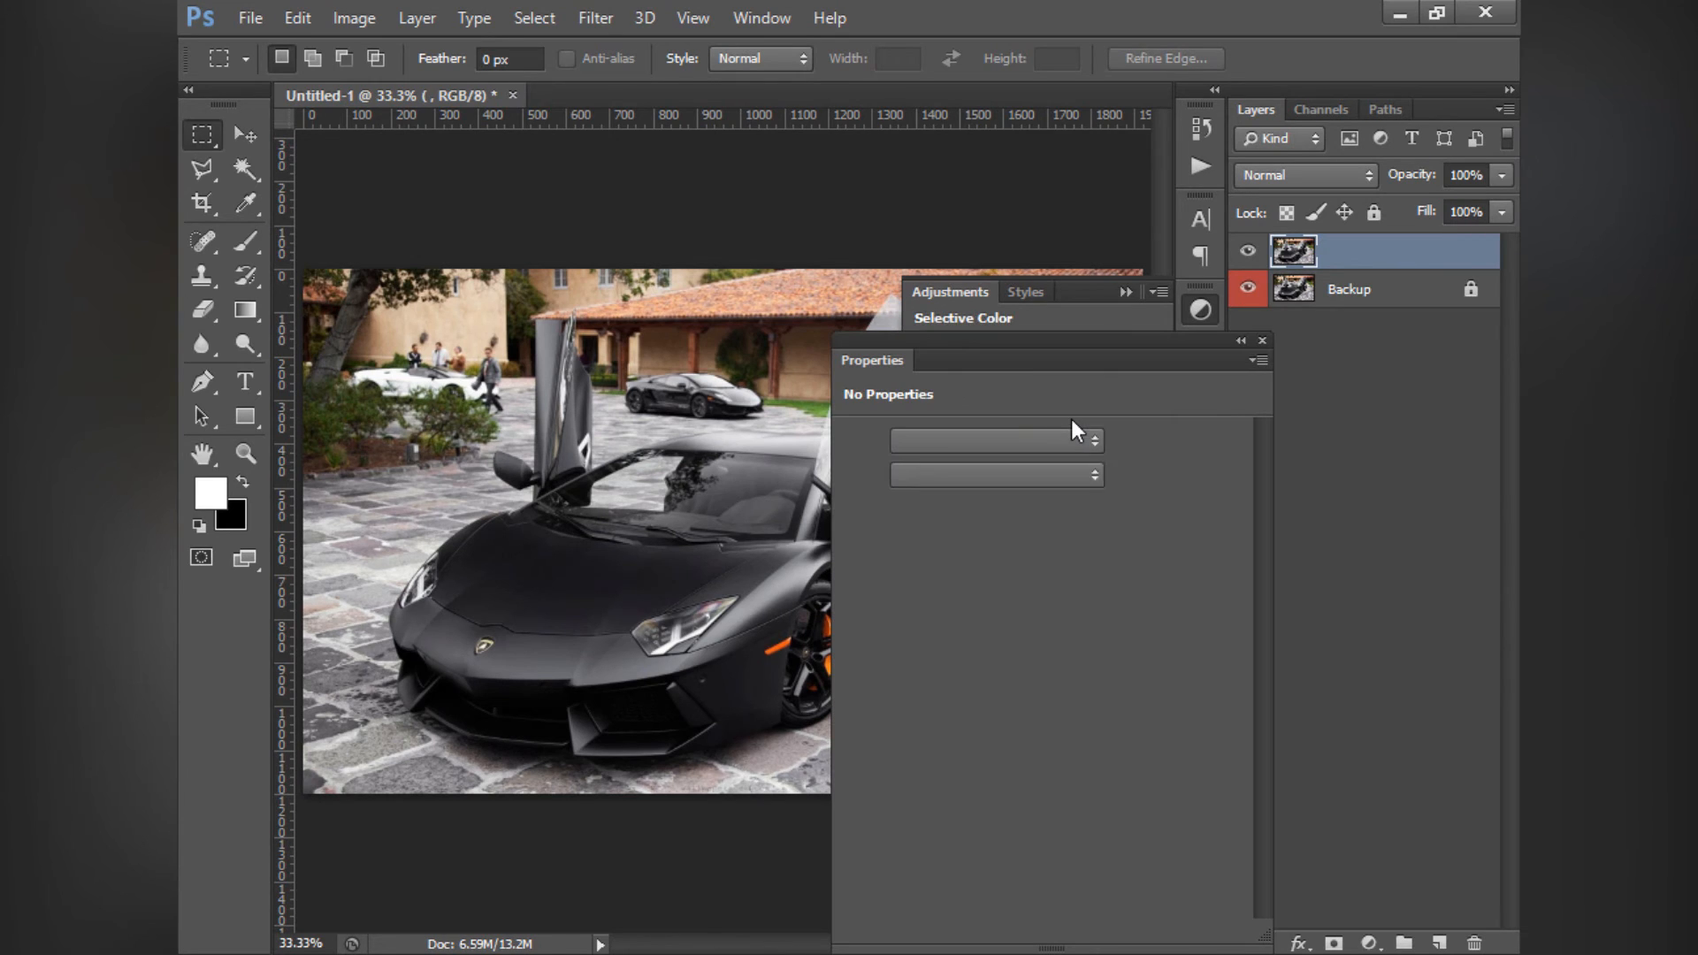
pyautogui.moveTo(988, 345); pyautogui.dragTo(1078, 320)
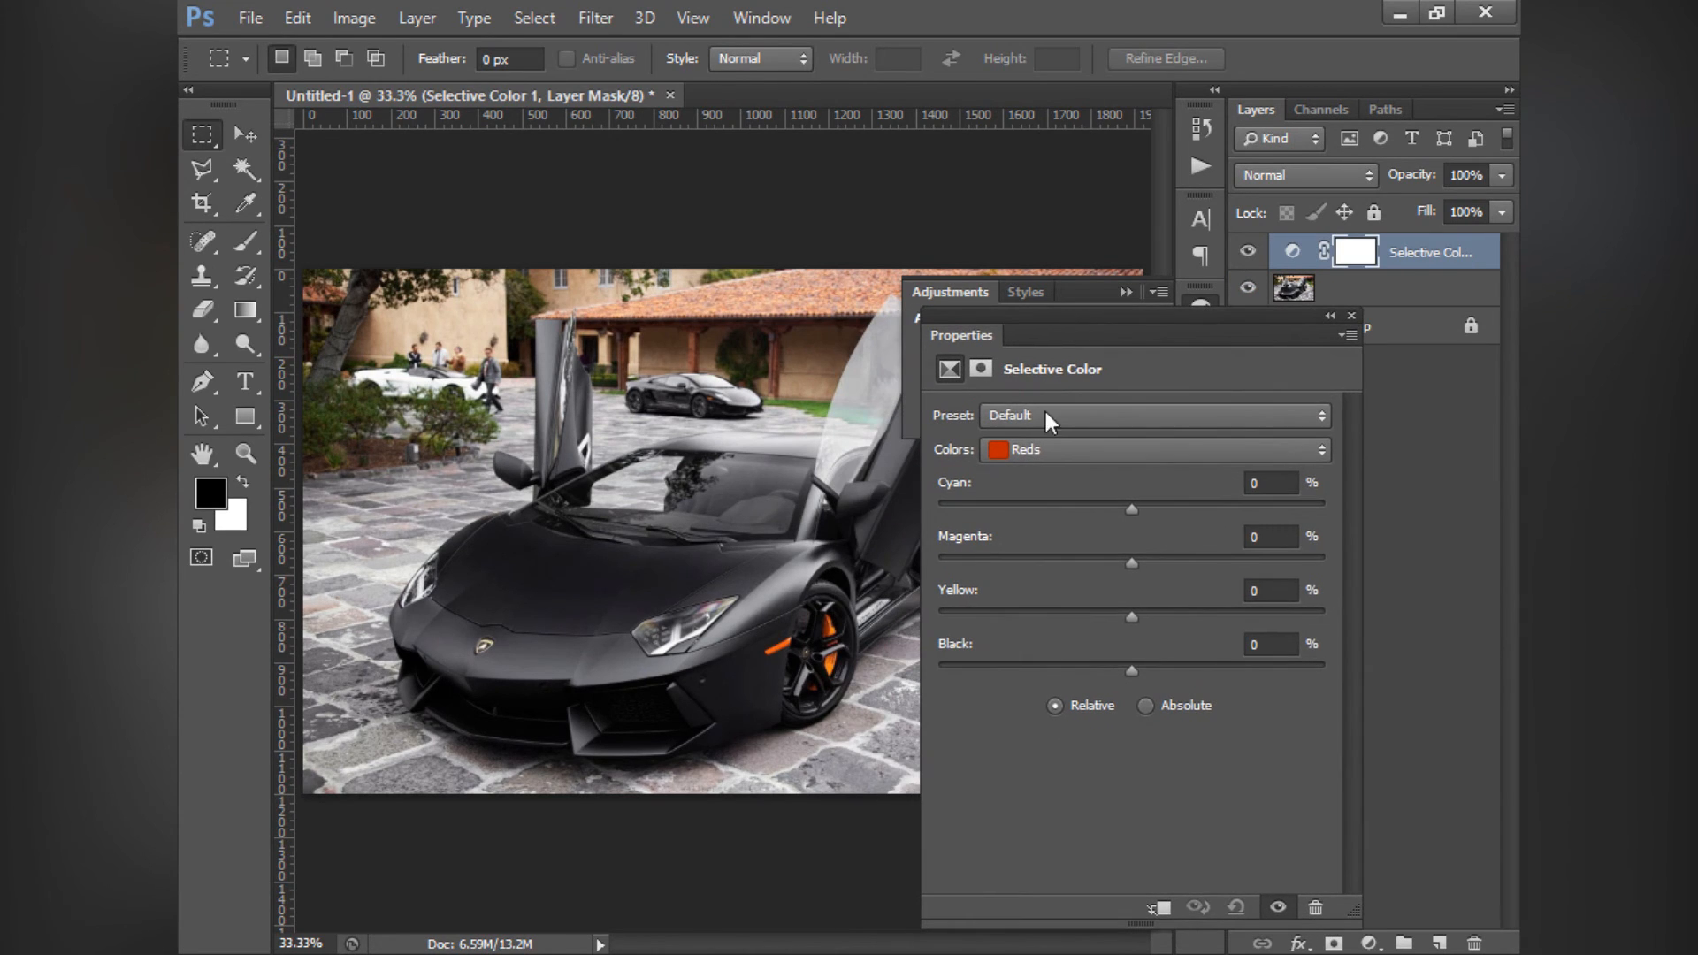
pyautogui.click(1053, 443)
pyautogui.click(1053, 448)
pyautogui.moveTo(1136, 502); pyautogui.dragTo(1249, 522)
pyautogui.moveTo(1361, 534); pyautogui.dragTo(1303, 524)
pyautogui.moveTo(1096, 516); pyautogui.dragTo(1133, 518)
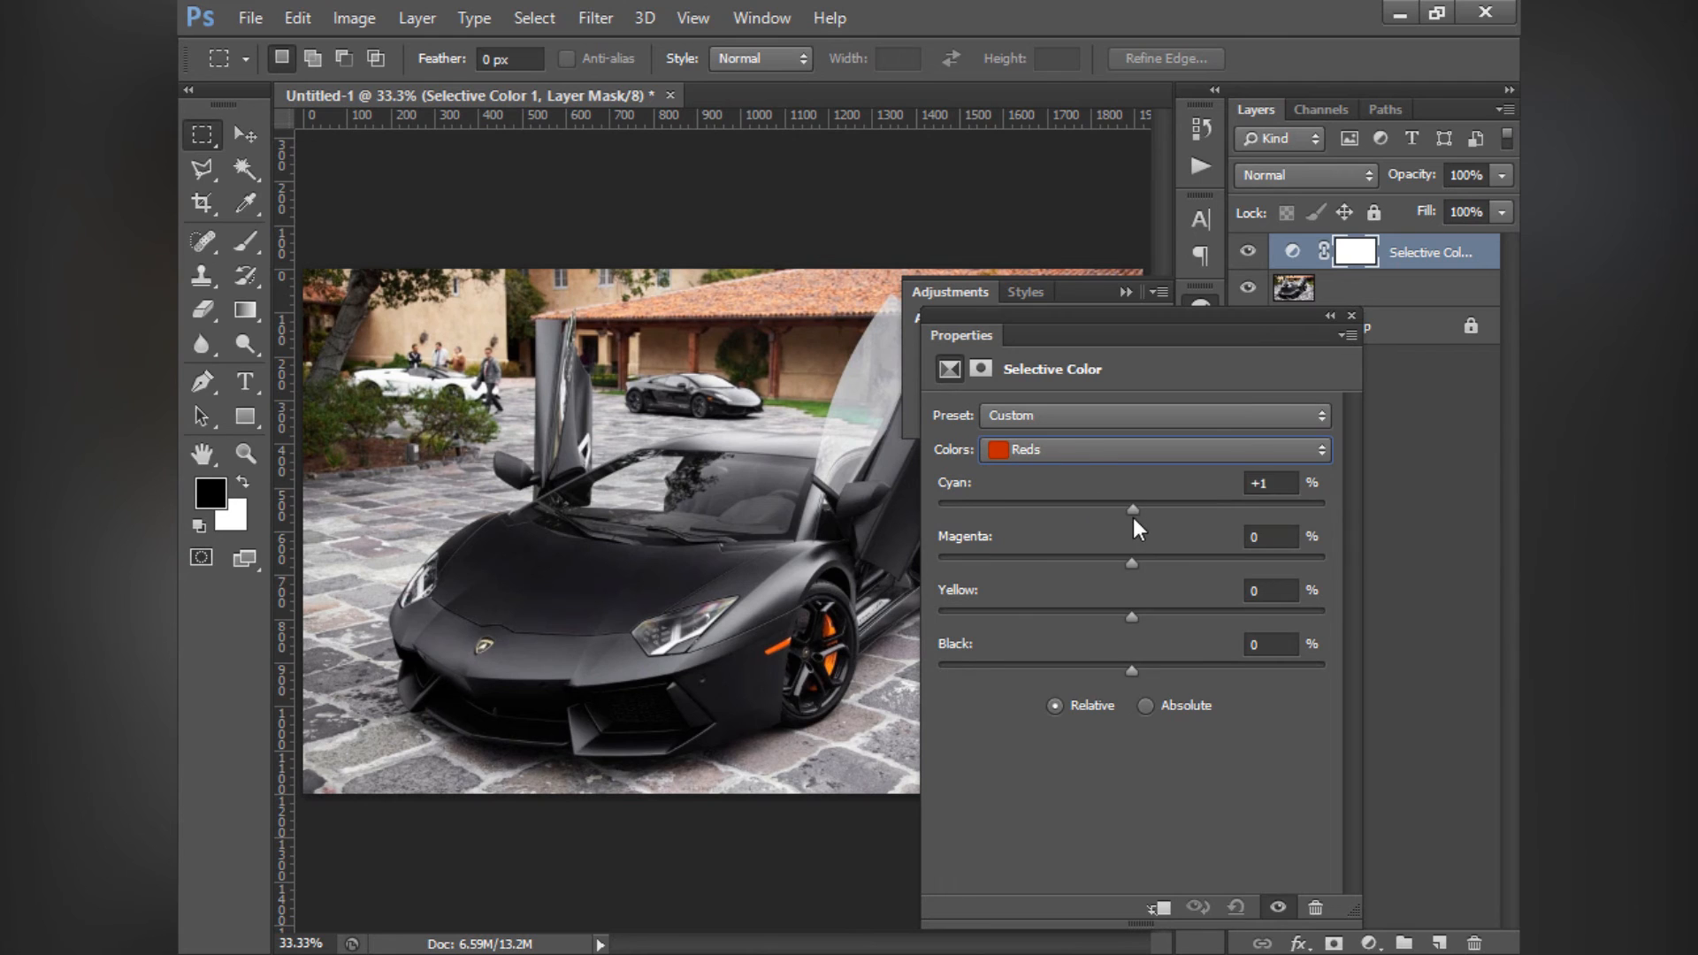
# - Set the Cyan, Magenta, Yellow and Black amounts of the Reds to +100% each
pyautogui.click(1068, 440)
pyautogui.click(1081, 472)
pyautogui.moveTo(1138, 512); pyautogui.dragTo(1246, 513)
pyautogui.moveTo(1030, 518); pyautogui.dragTo(805, 513)
pyautogui.moveTo(943, 510); pyautogui.dragTo(1378, 504)
pyautogui.moveTo(1133, 566); pyautogui.dragTo(1182, 571)
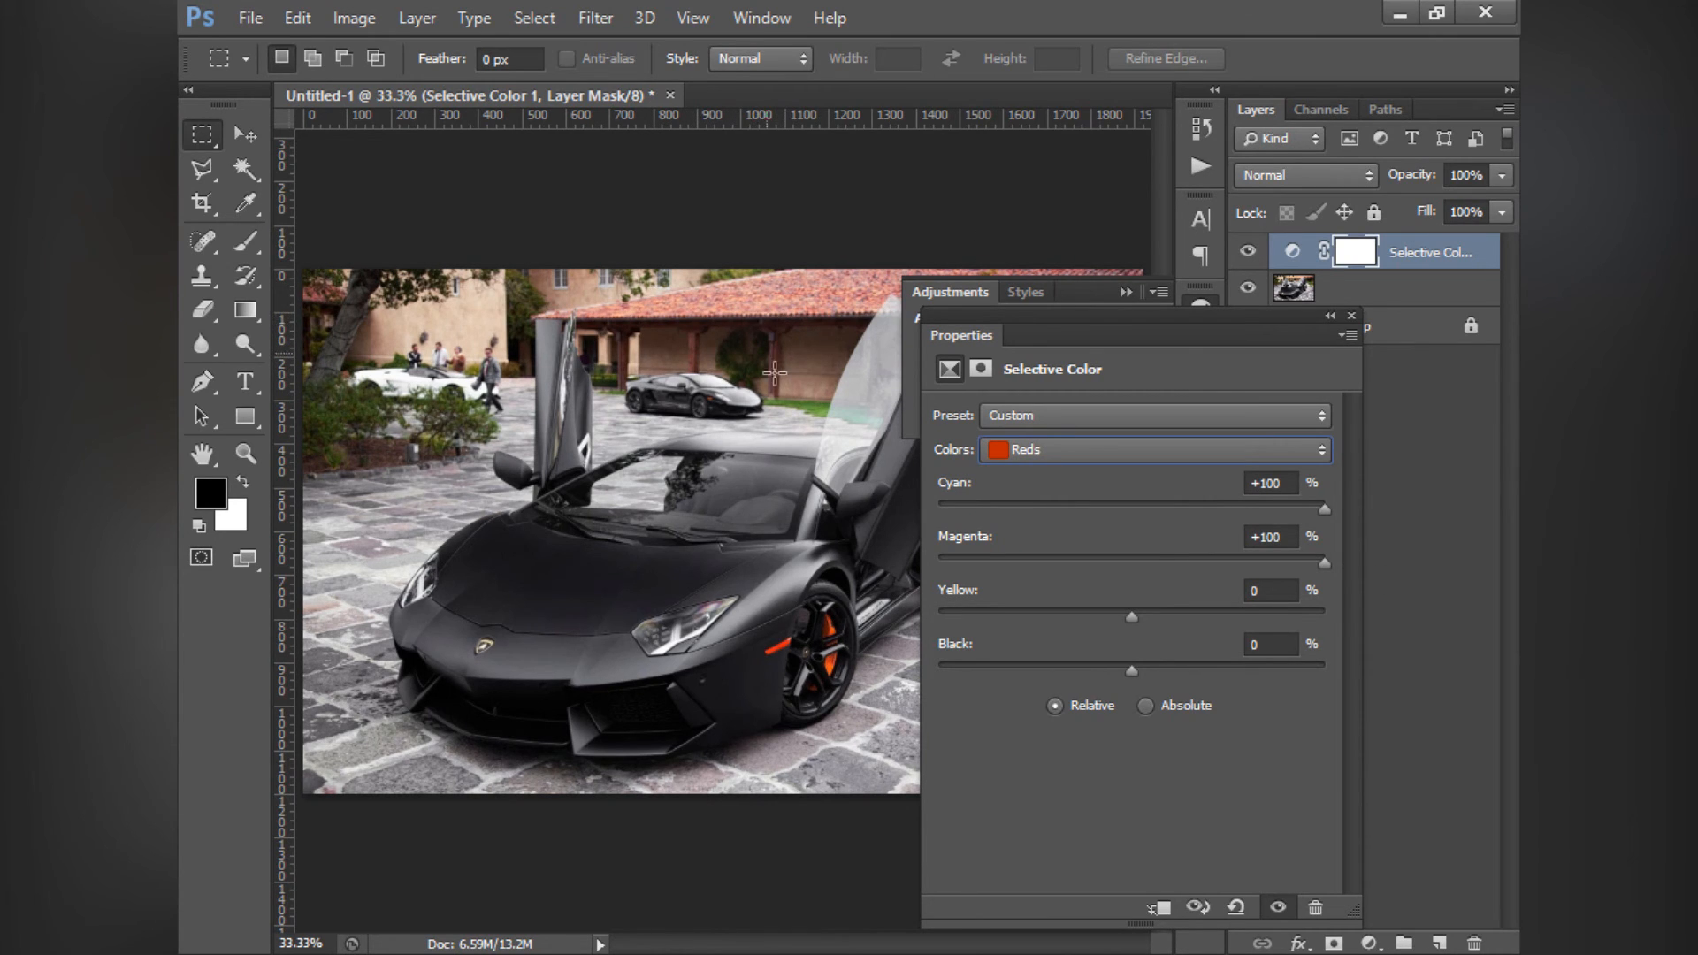
pyautogui.moveTo(1130, 616); pyautogui.dragTo(1300, 617)
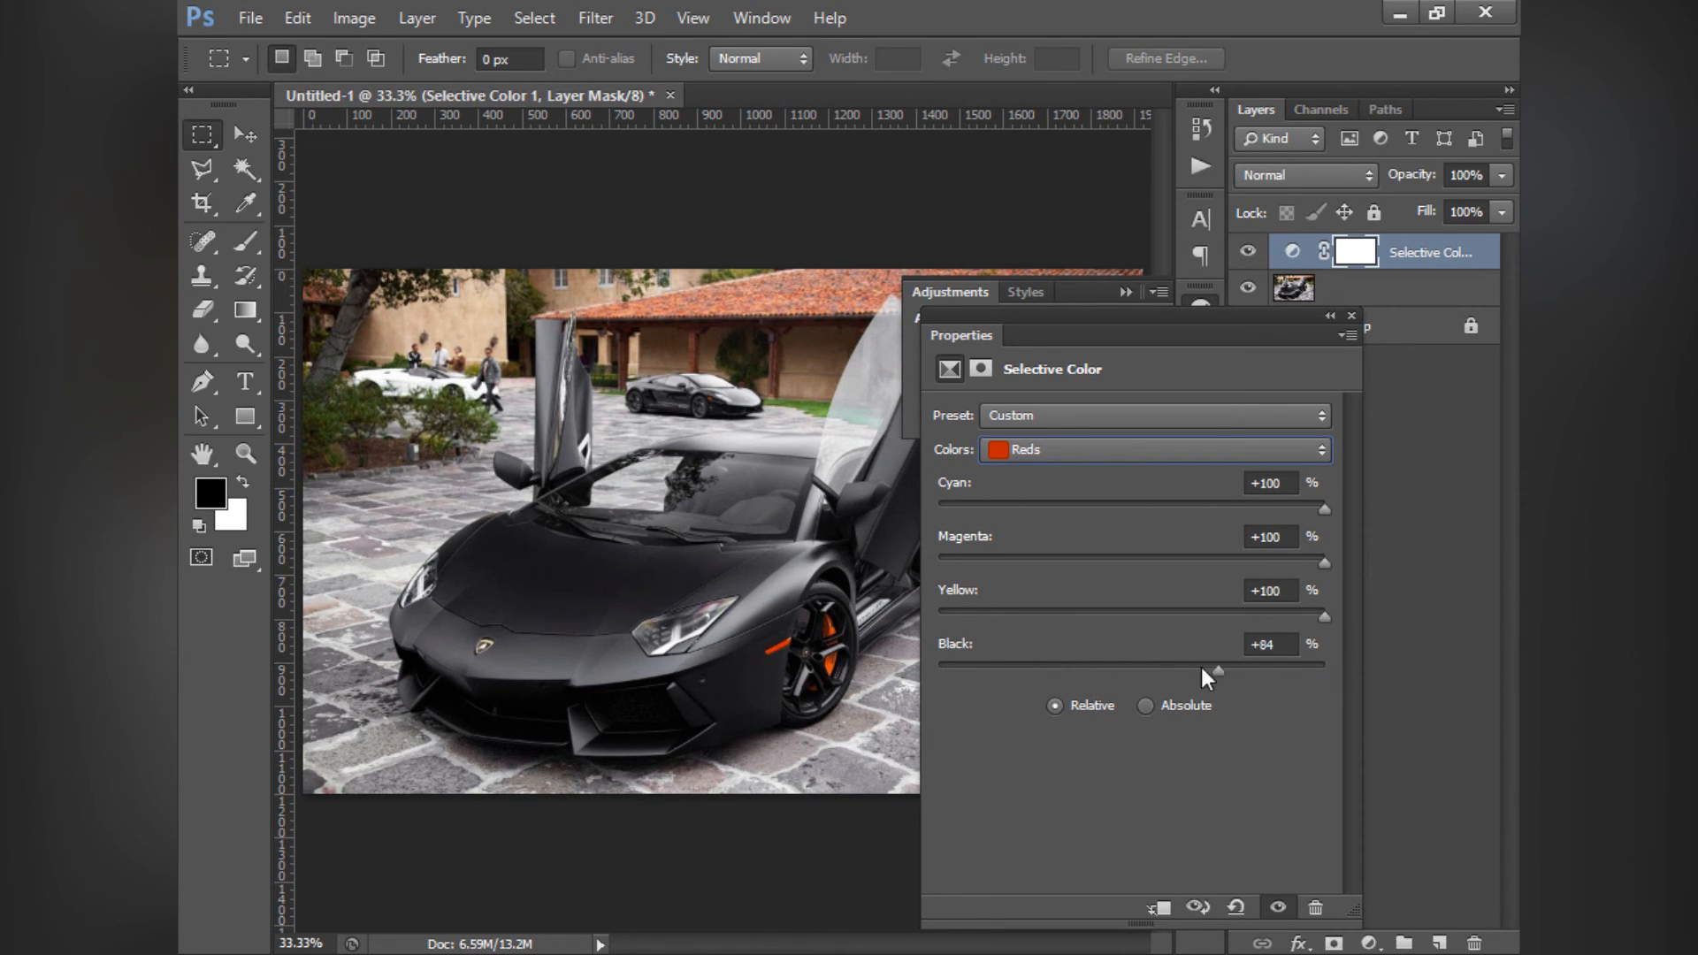
pyautogui.moveTo(1201, 663); pyautogui.dragTo(1415, 678)
# - Compare the Absolute and Relative methods for the Selective Color adjustment, returning to Relative
pyautogui.click(1146, 707)
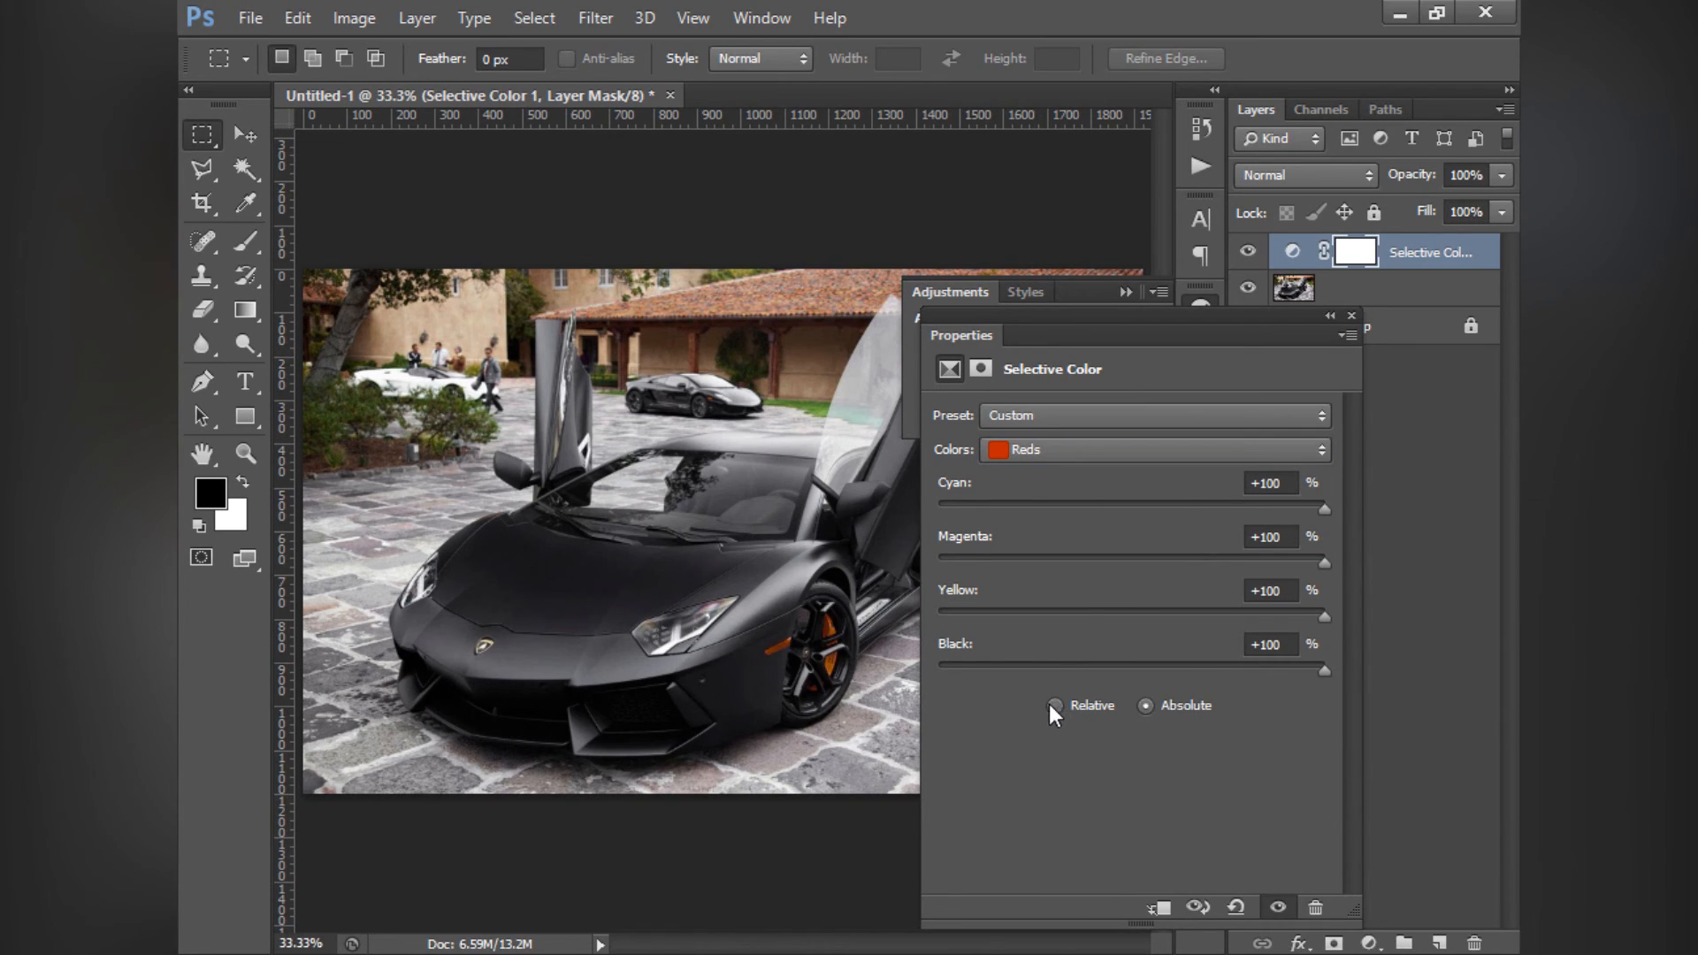
pyautogui.click(1052, 706)
pyautogui.click(1145, 707)
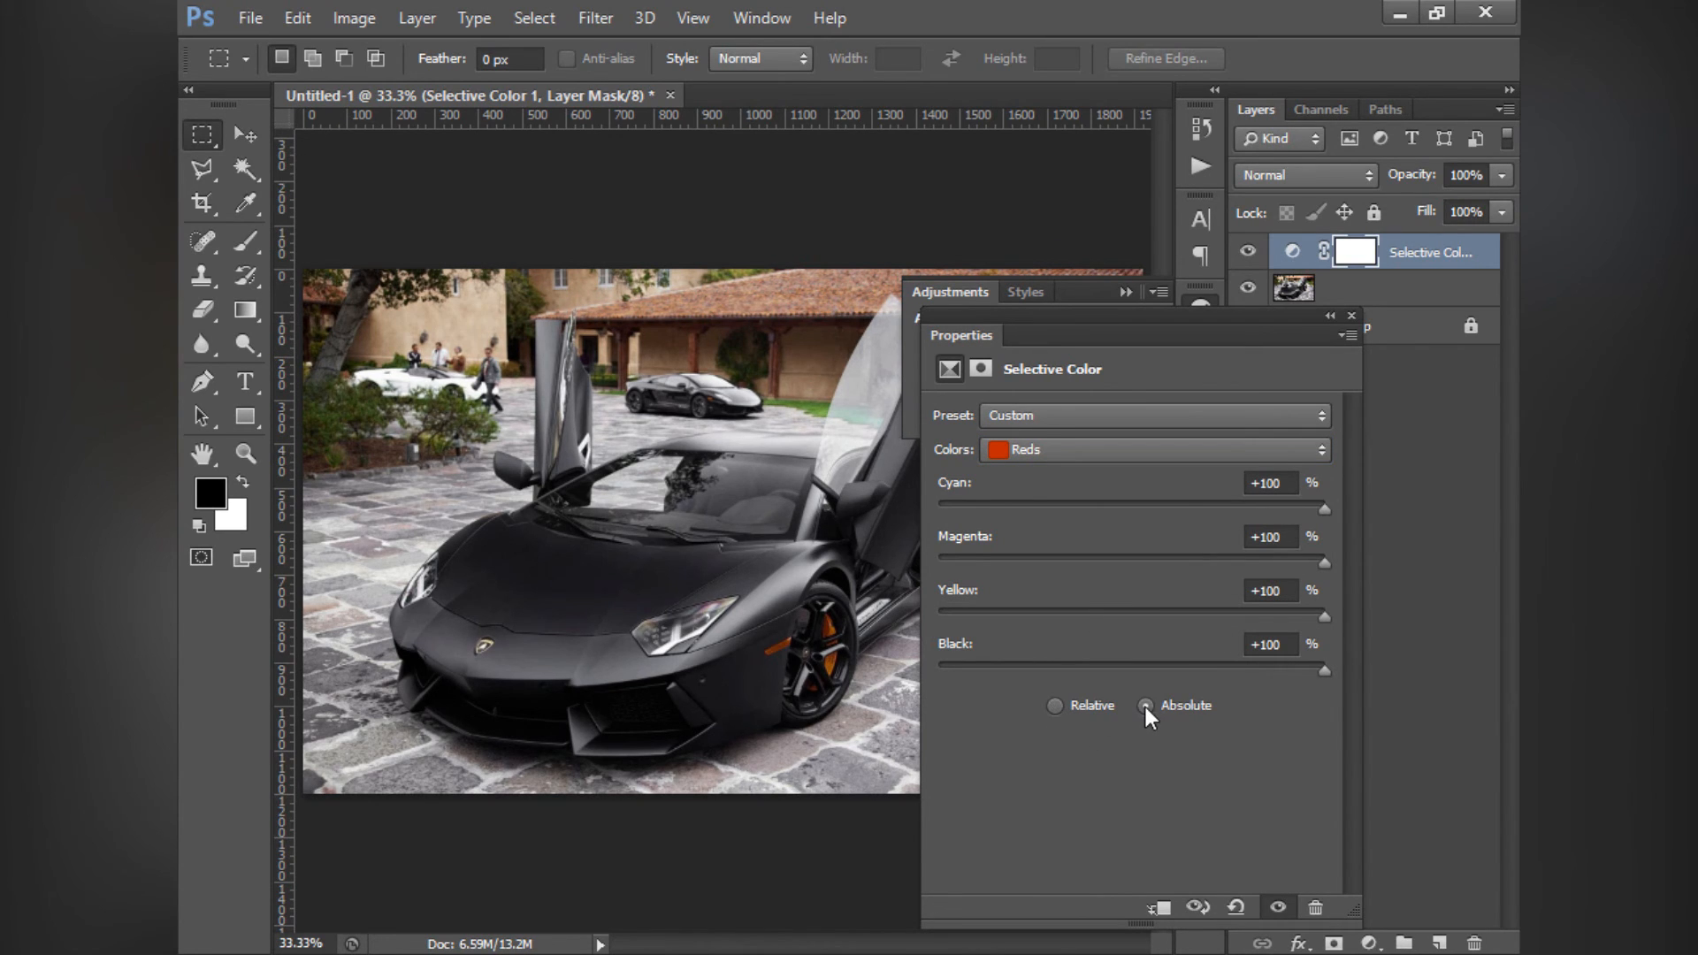
pyautogui.click(1056, 706)
# - Set the Yellows to Cyan +89%, Magenta +73% and Yellow -61%
pyautogui.click(1048, 451)
pyautogui.click(1031, 476)
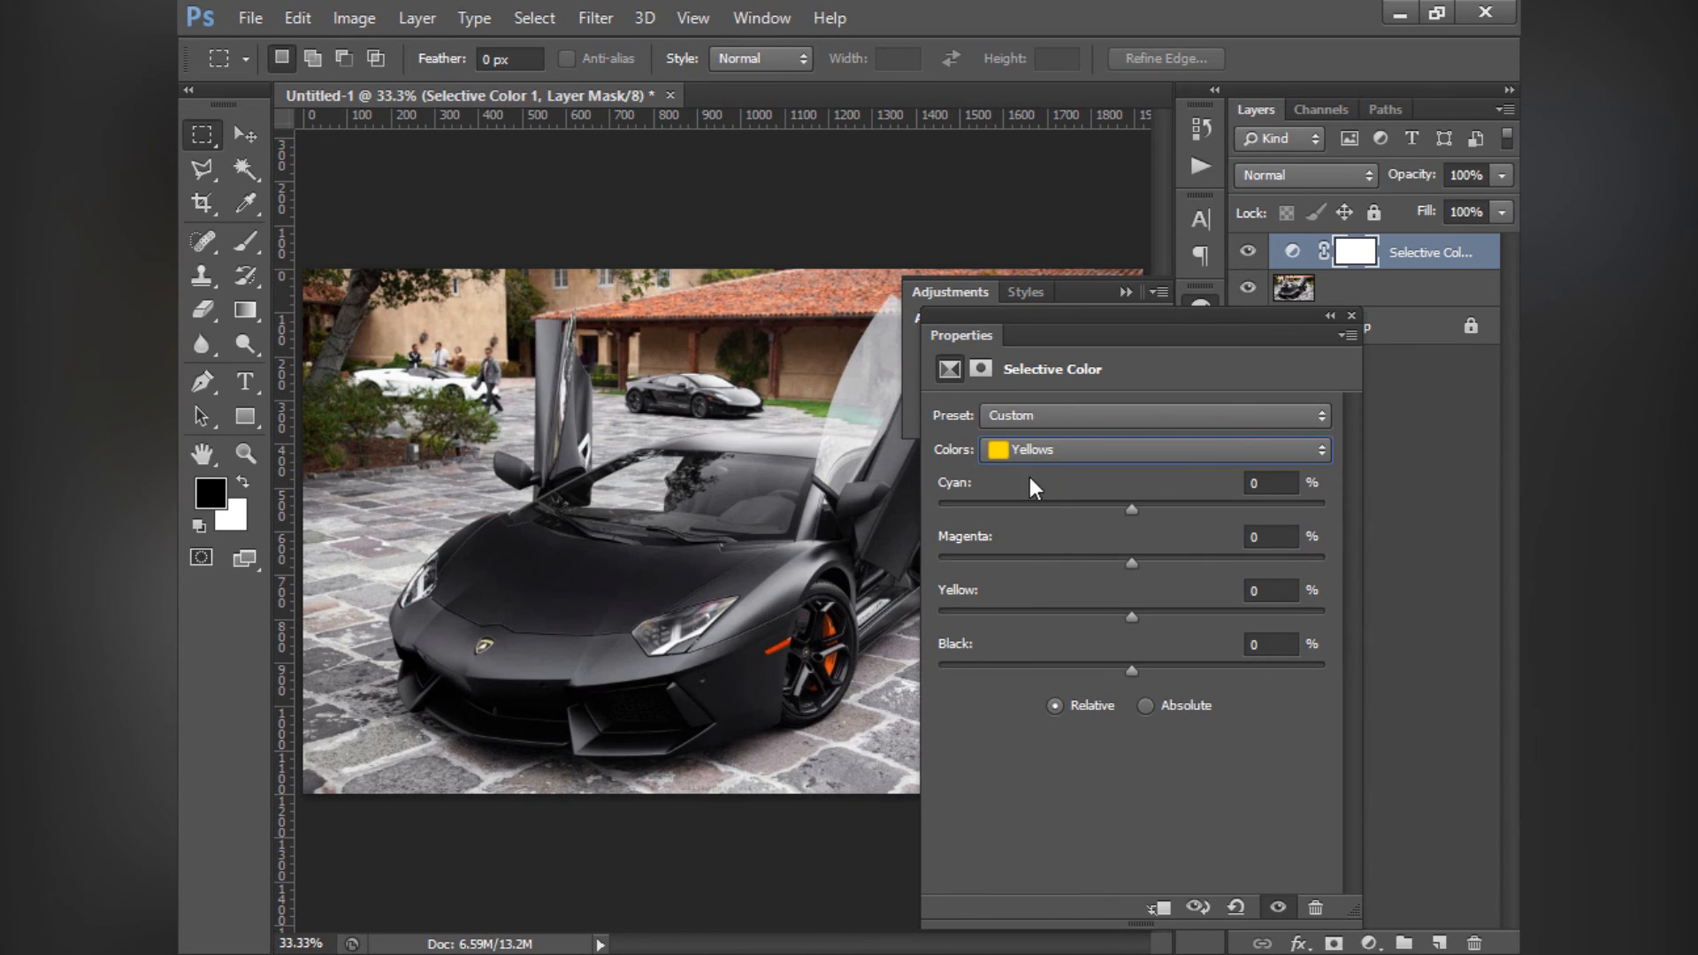
pyautogui.moveTo(1132, 510); pyautogui.dragTo(1303, 510)
pyautogui.moveTo(1121, 612); pyautogui.dragTo(1014, 623)
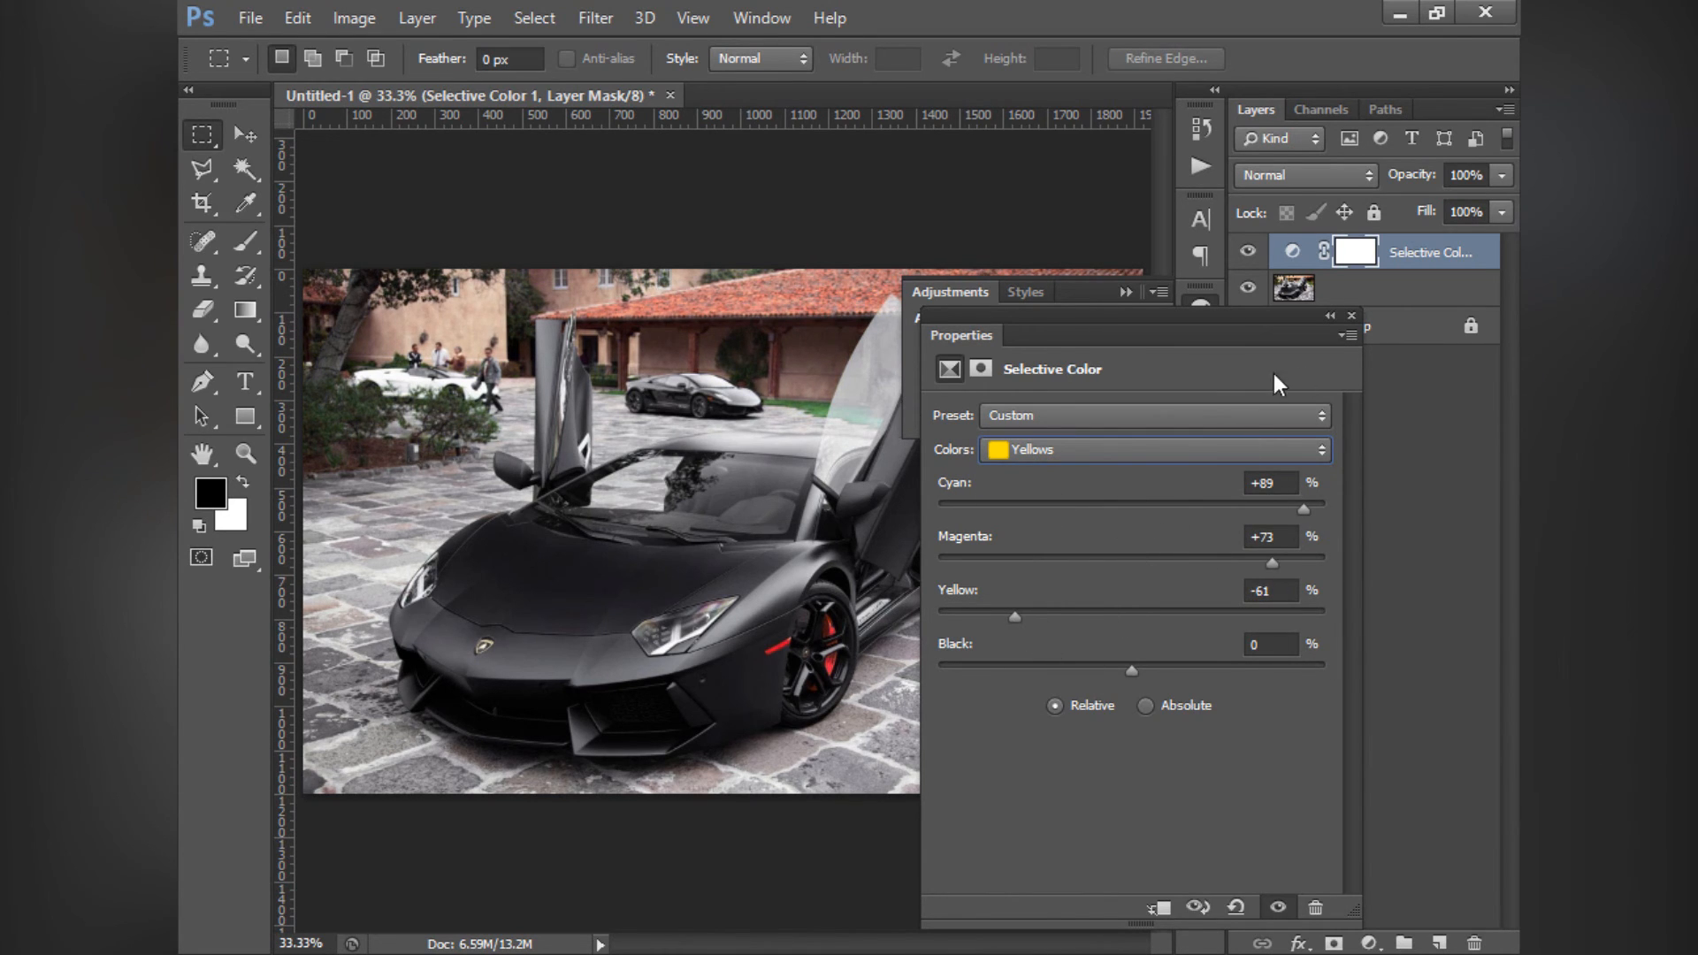
# - Close the adjustment settings and delete the Selective Color layer
pyautogui.click(1351, 315)
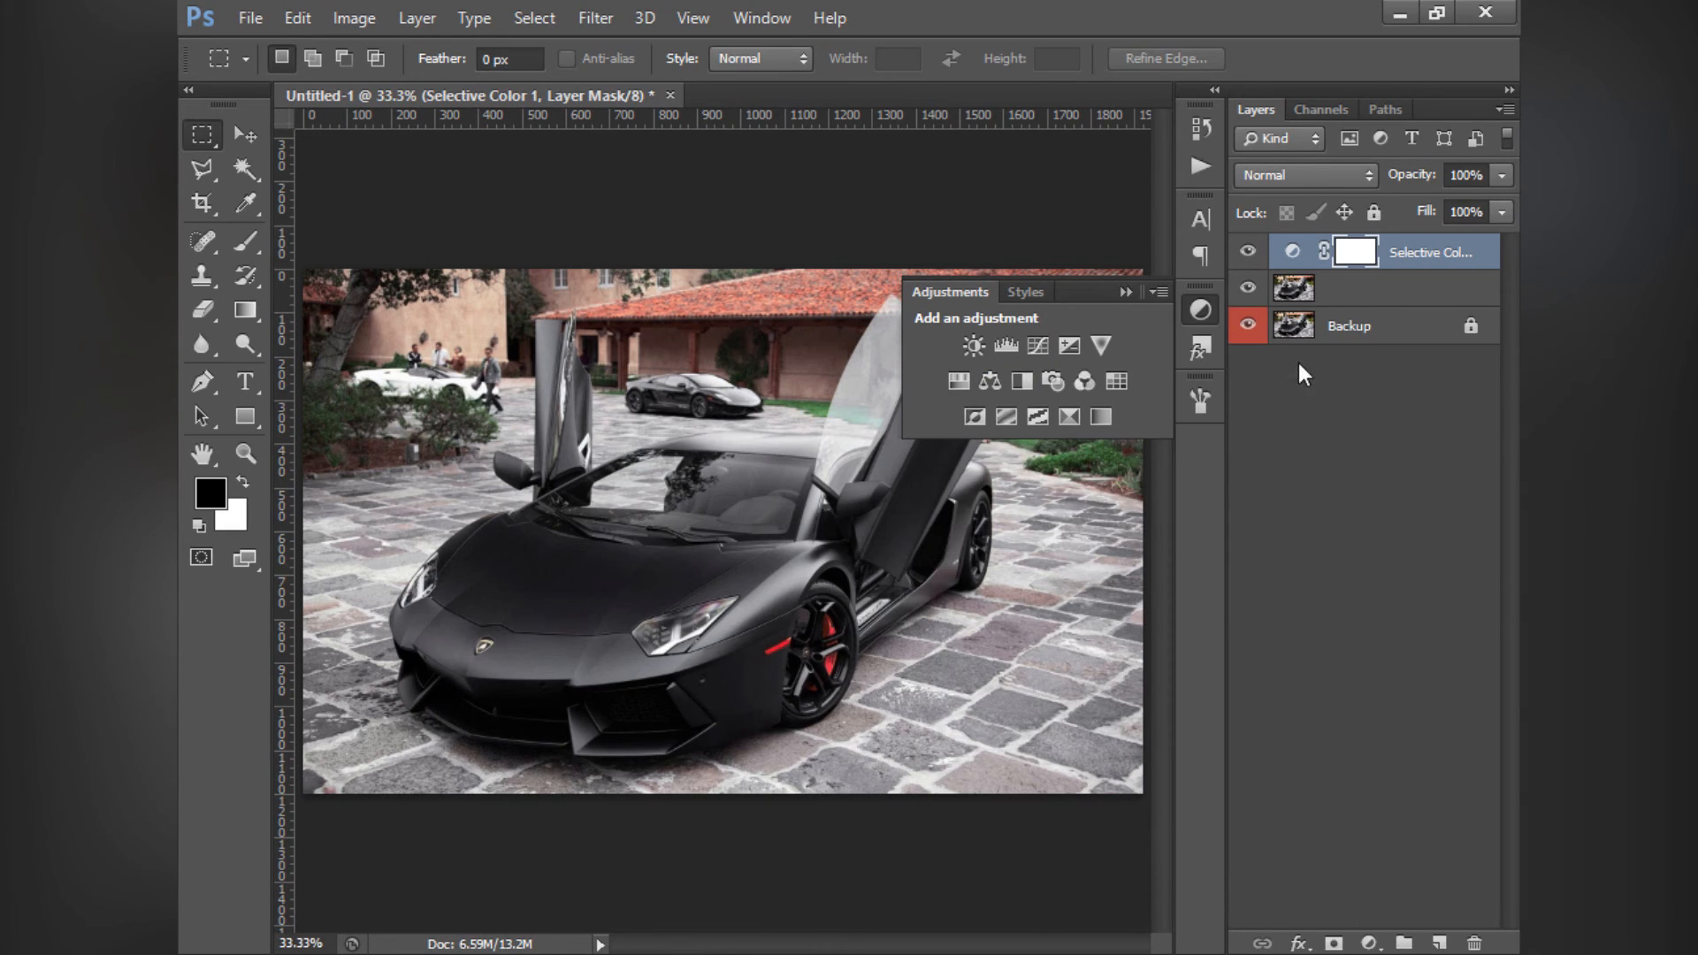
pyautogui.click(1125, 293)
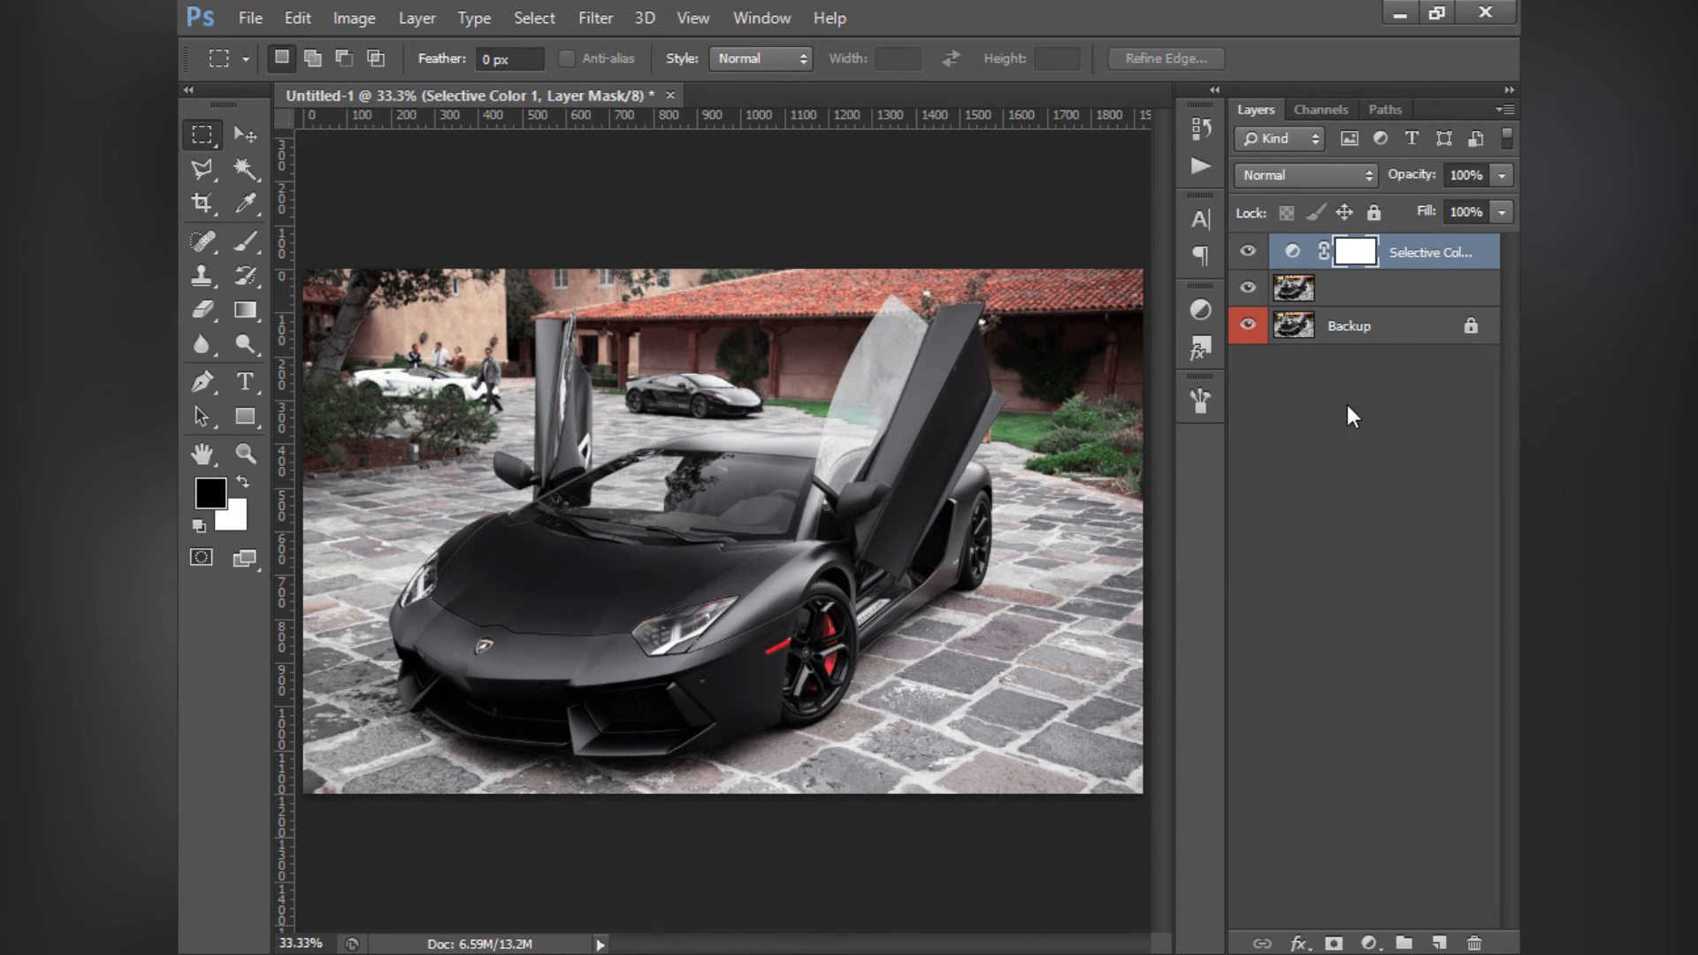
pyautogui.hotkey('ctrl', 'e')
pyautogui.press('x')
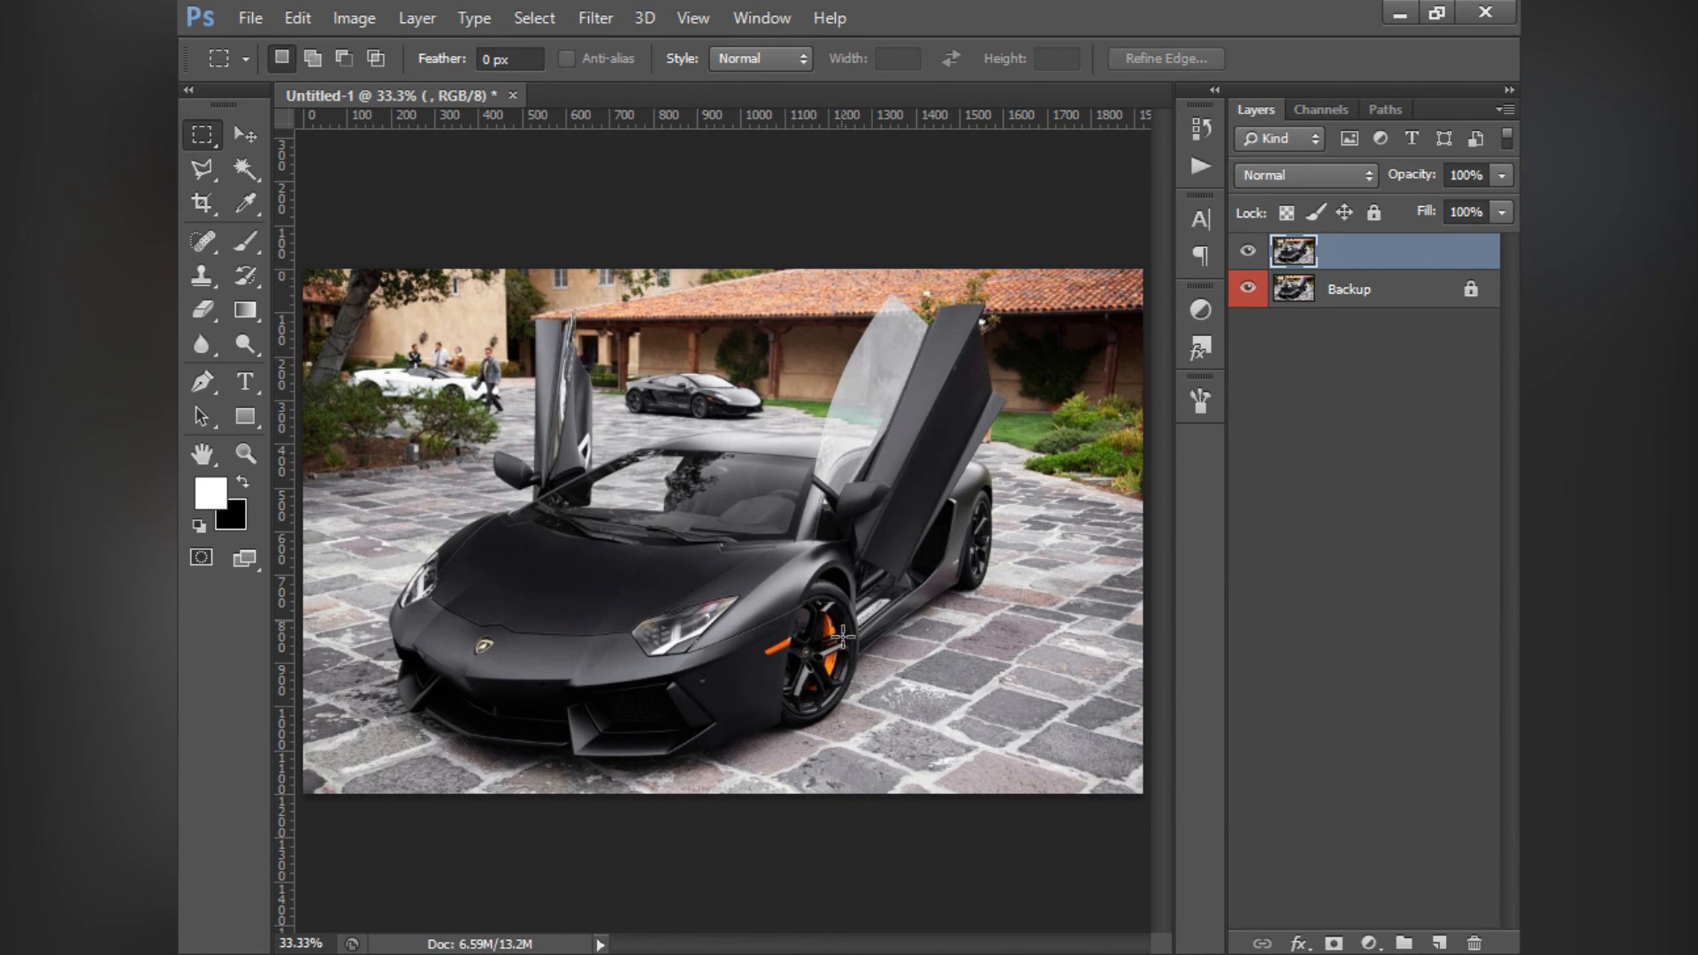
# - Add a Gradient Map adjustment layer above the car photo and reverse its gradient
pyautogui.click(1200, 310)
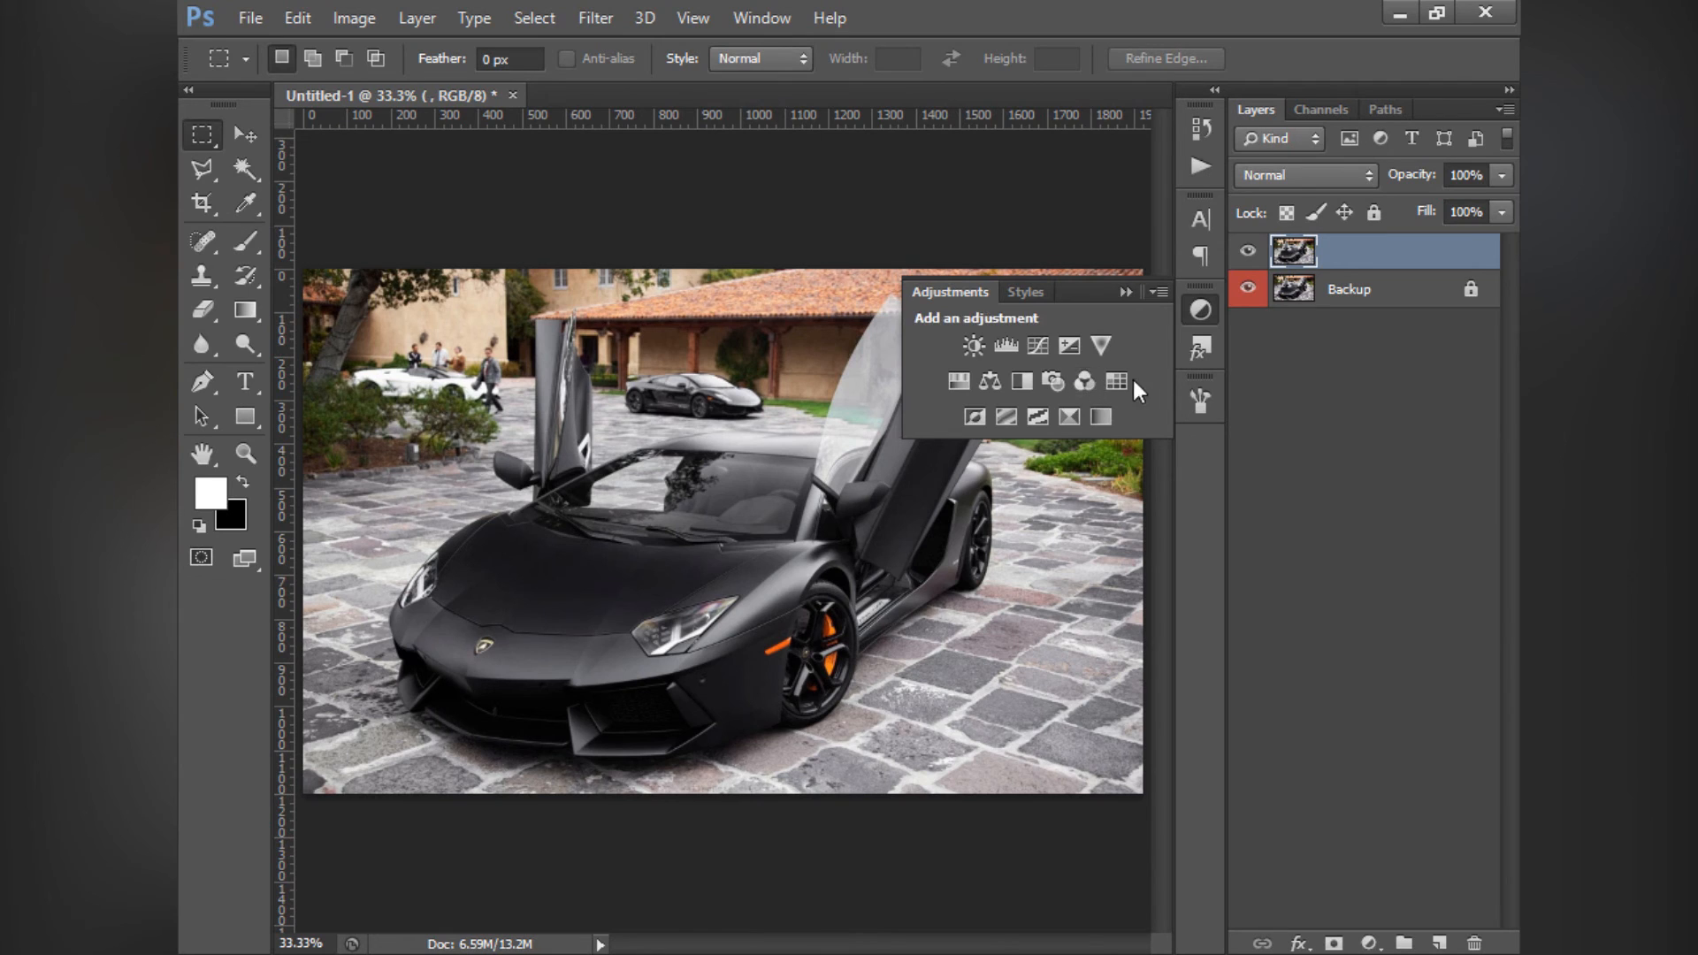
pyautogui.click(1102, 417)
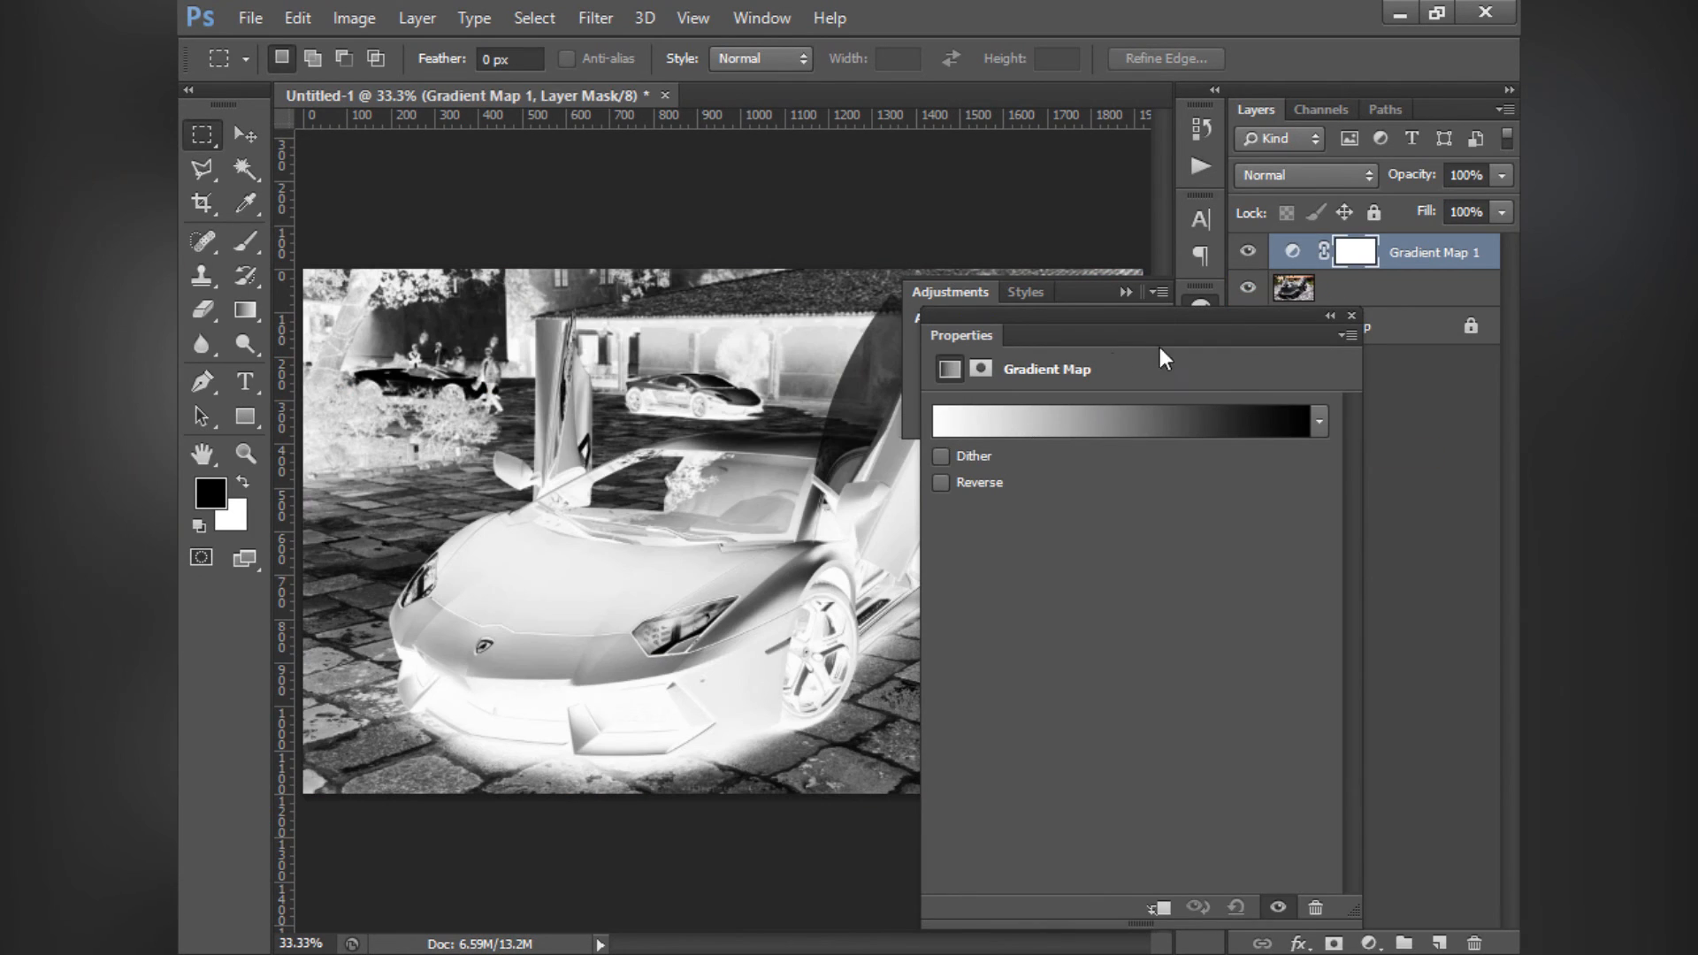
pyautogui.click(1126, 292)
pyautogui.moveTo(1207, 316); pyautogui.dragTo(1033, 295)
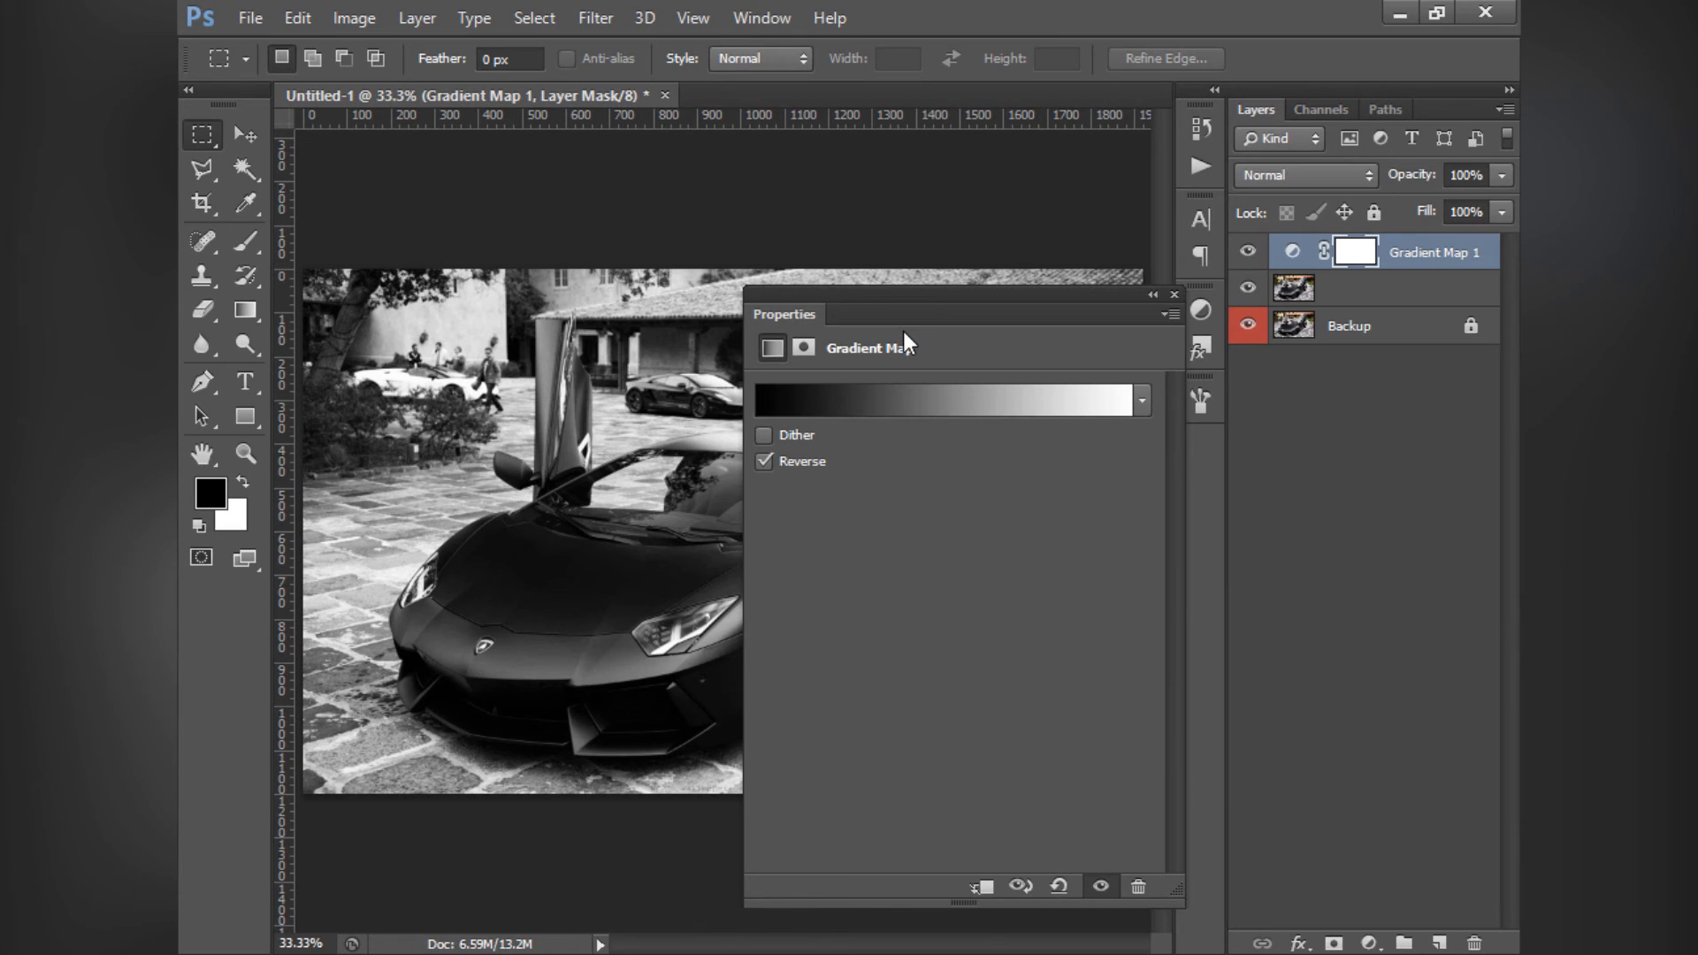
# - Apply the Violet, Orange gradient preset to the Gradient Map with Reverse turned off, and collapse its settings
pyautogui.click(900, 395)
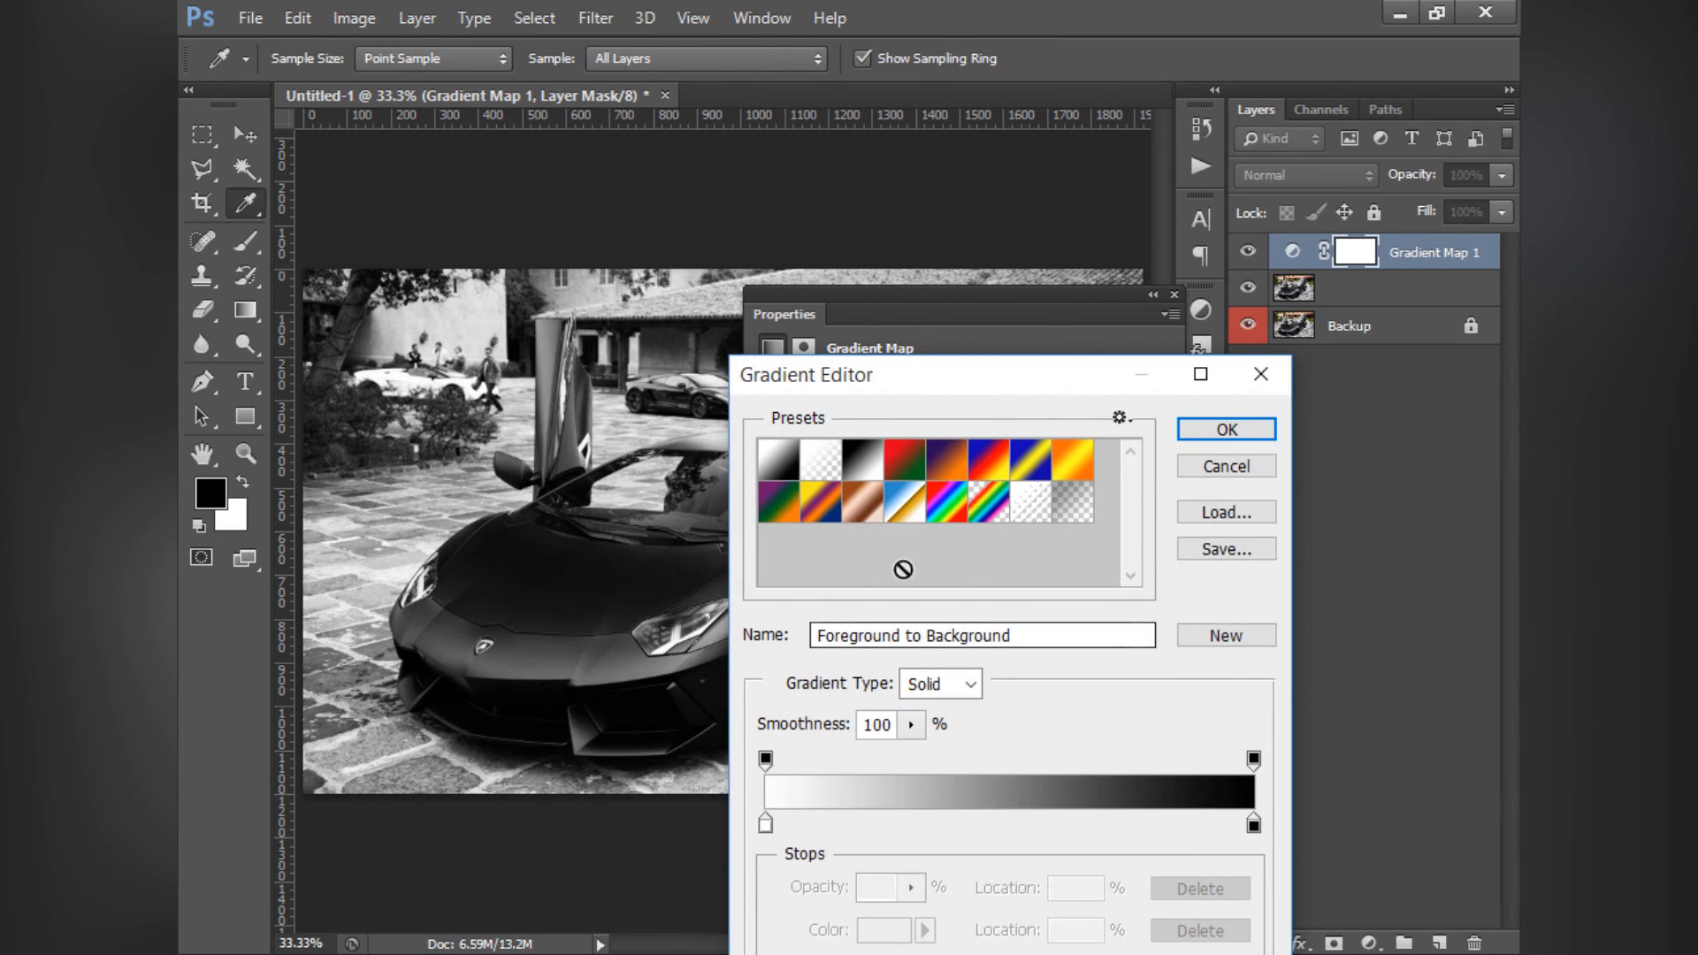
pyautogui.click(905, 459)
pyautogui.click(946, 459)
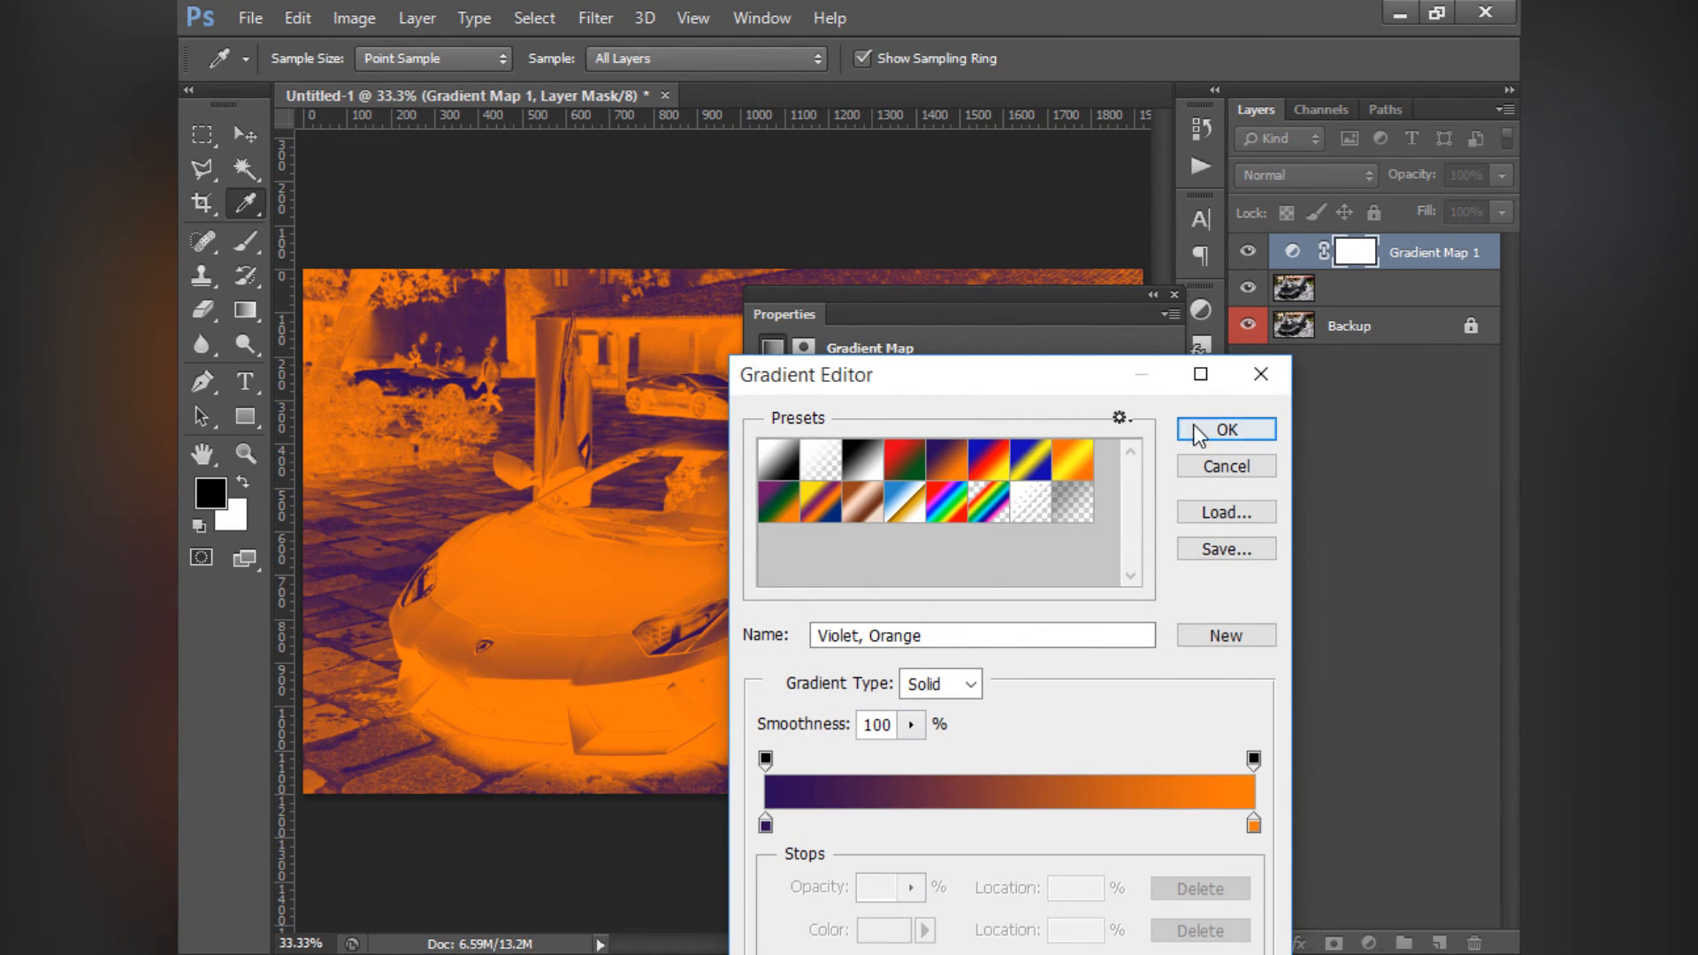
pyautogui.click(1227, 429)
pyautogui.click(763, 461)
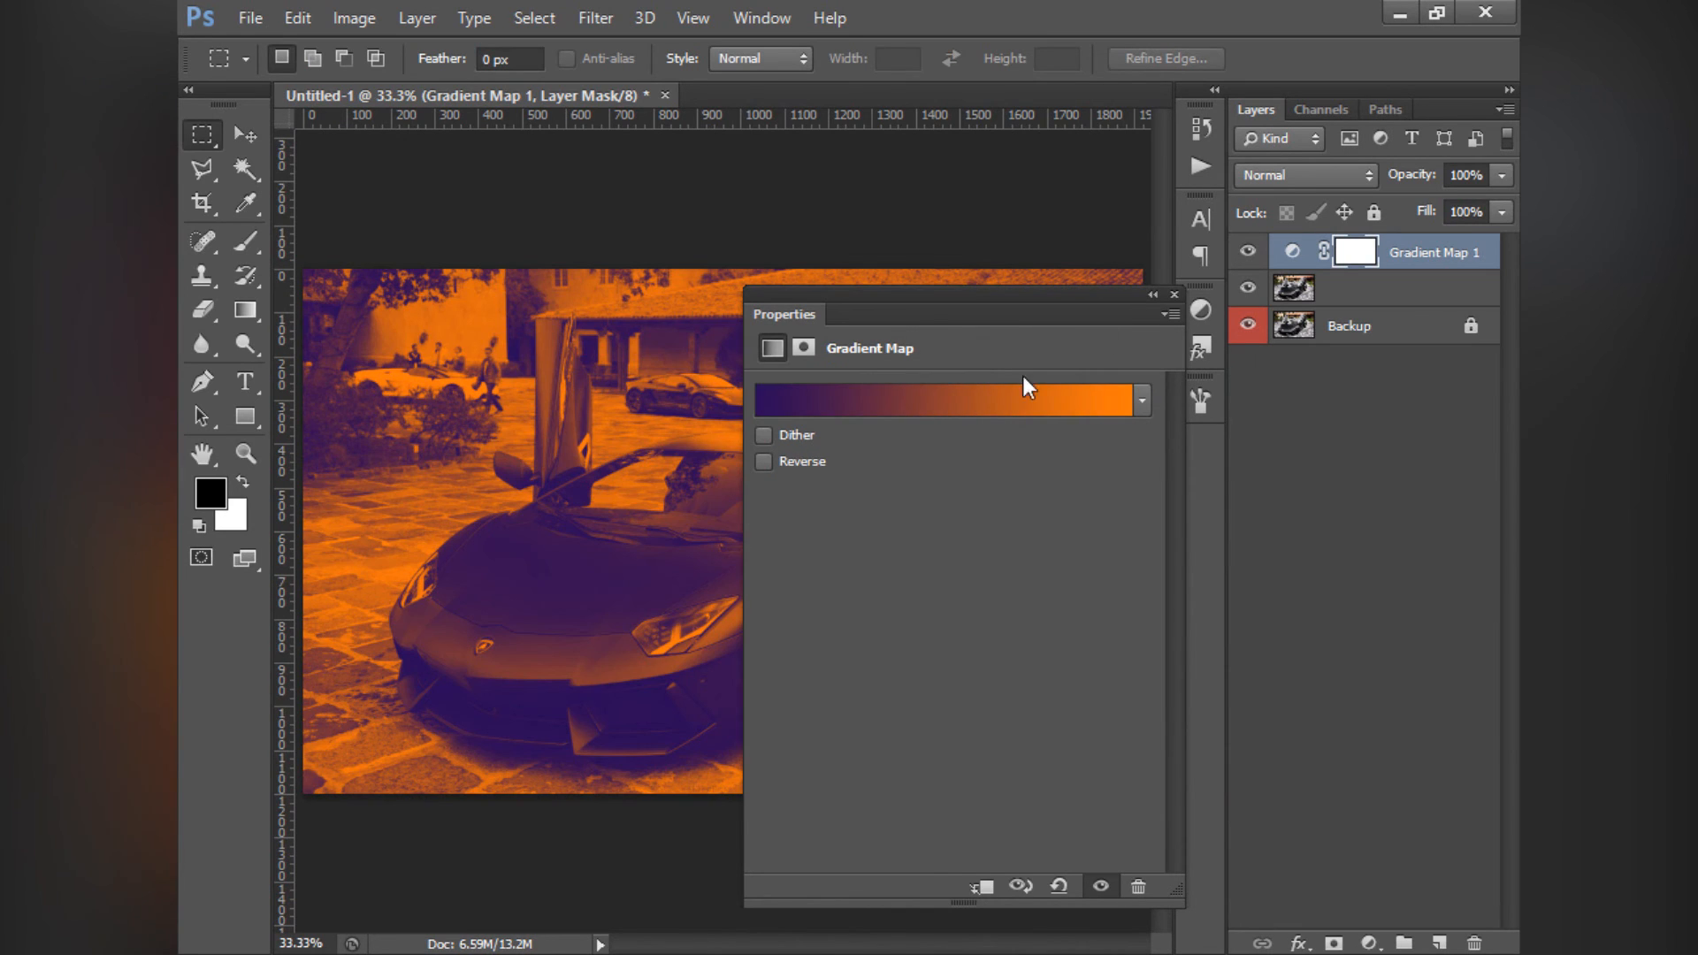
pyautogui.click(1154, 298)
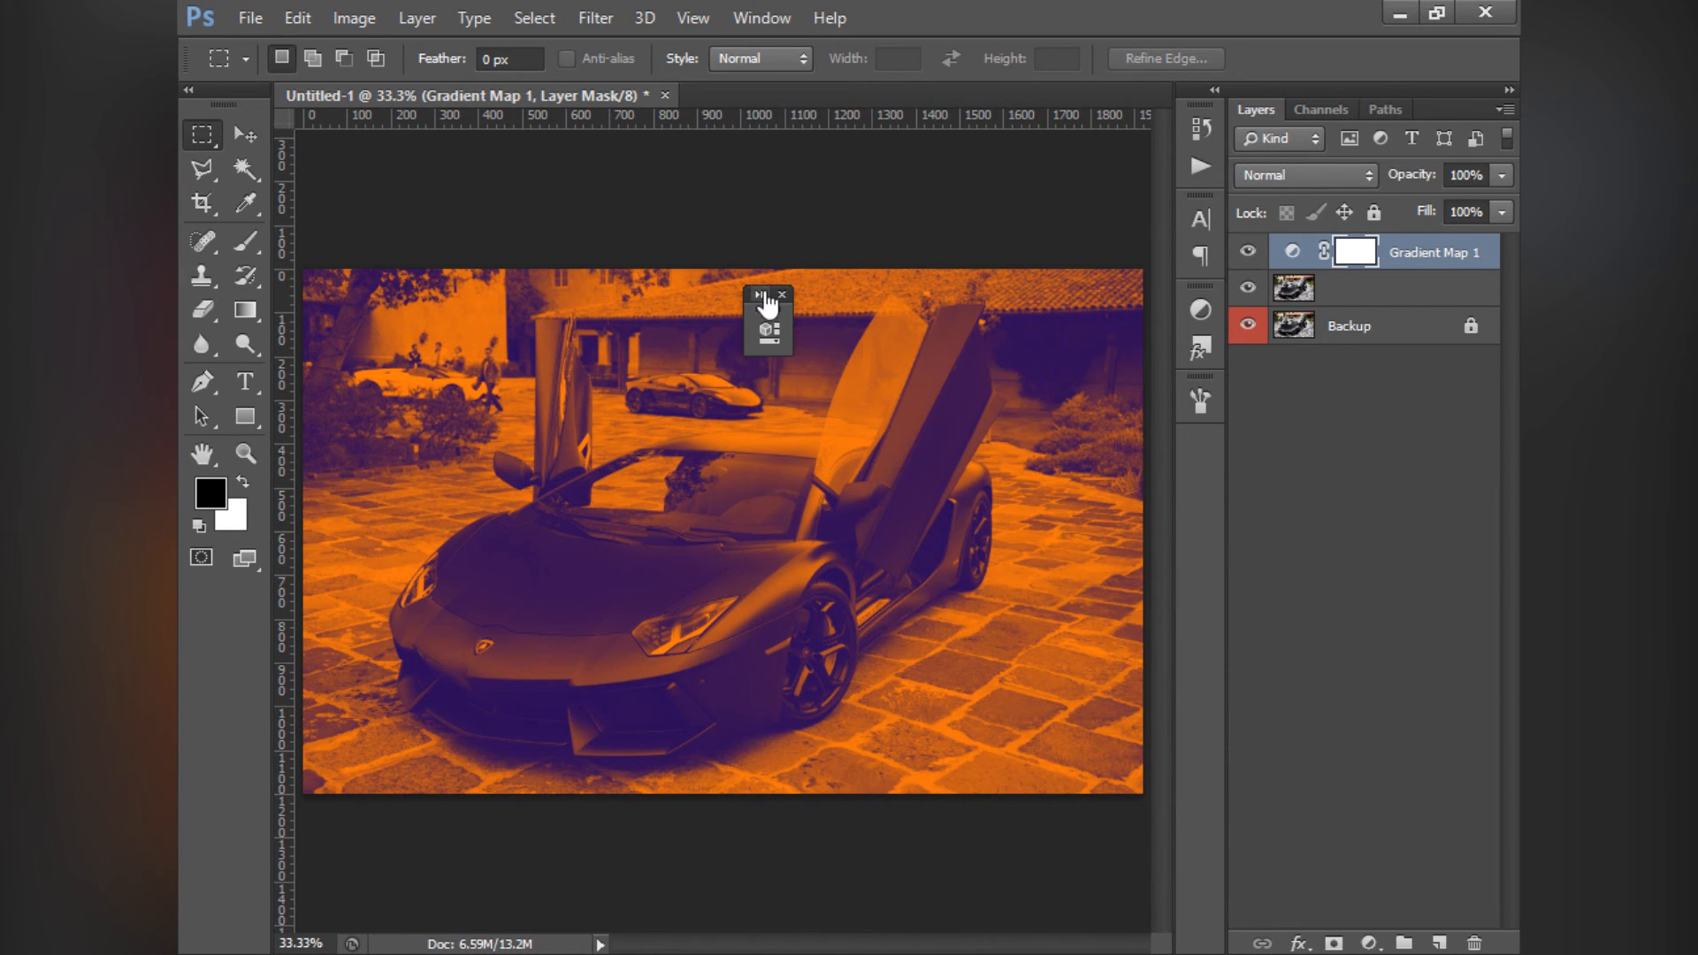
# - Set the Gradient Map layer's blend mode to Overlay and its opacity to 50%
pyautogui.click(1309, 174)
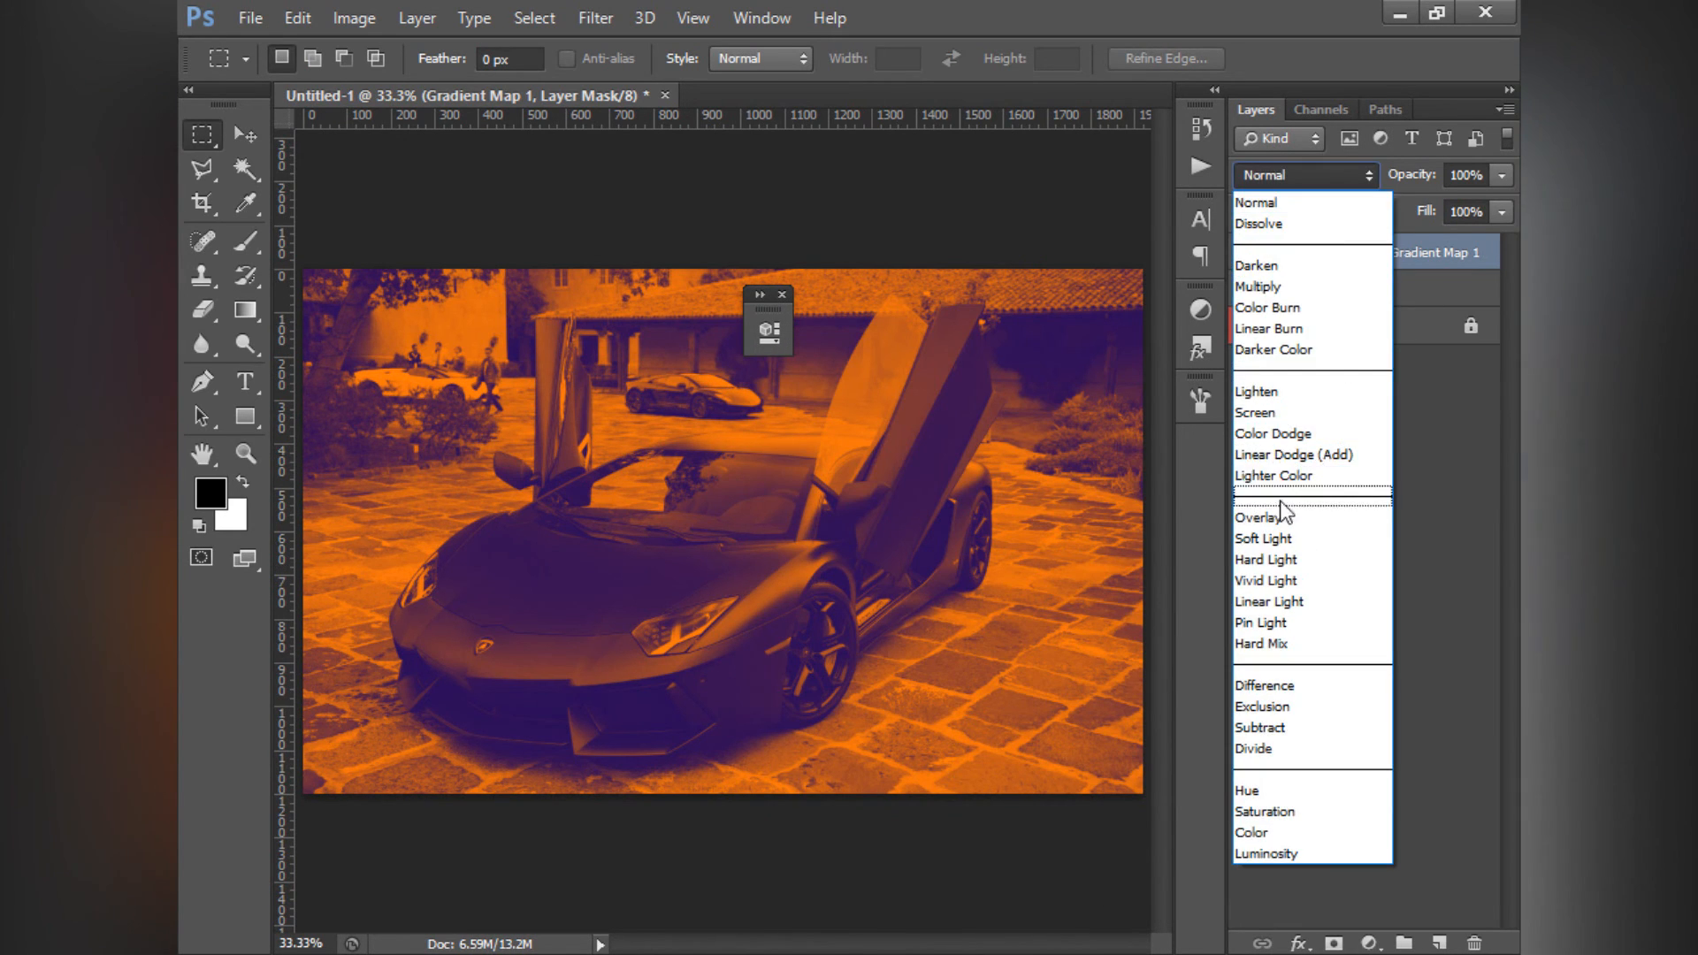
pyautogui.click(1276, 539)
pyautogui.scroll(1, 1275, 175)
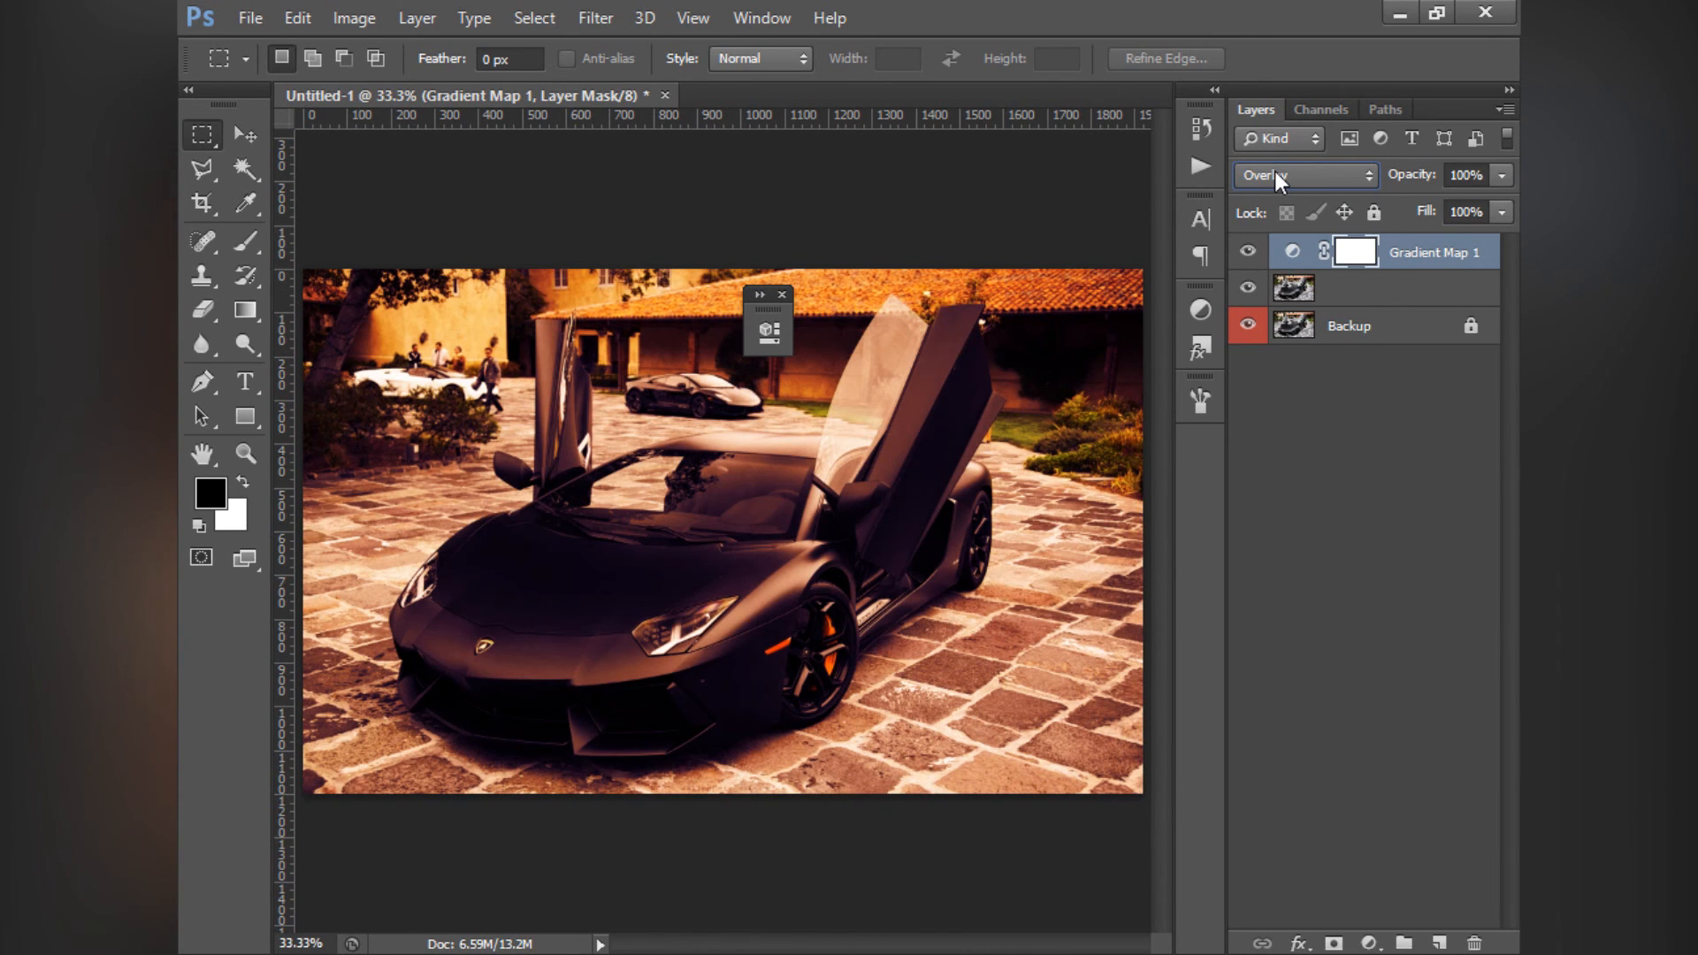
pyautogui.scroll(-1, 1275, 175)
pyautogui.scroll(1, 1276, 175)
pyautogui.press('Tab')
pyautogui.write('5')
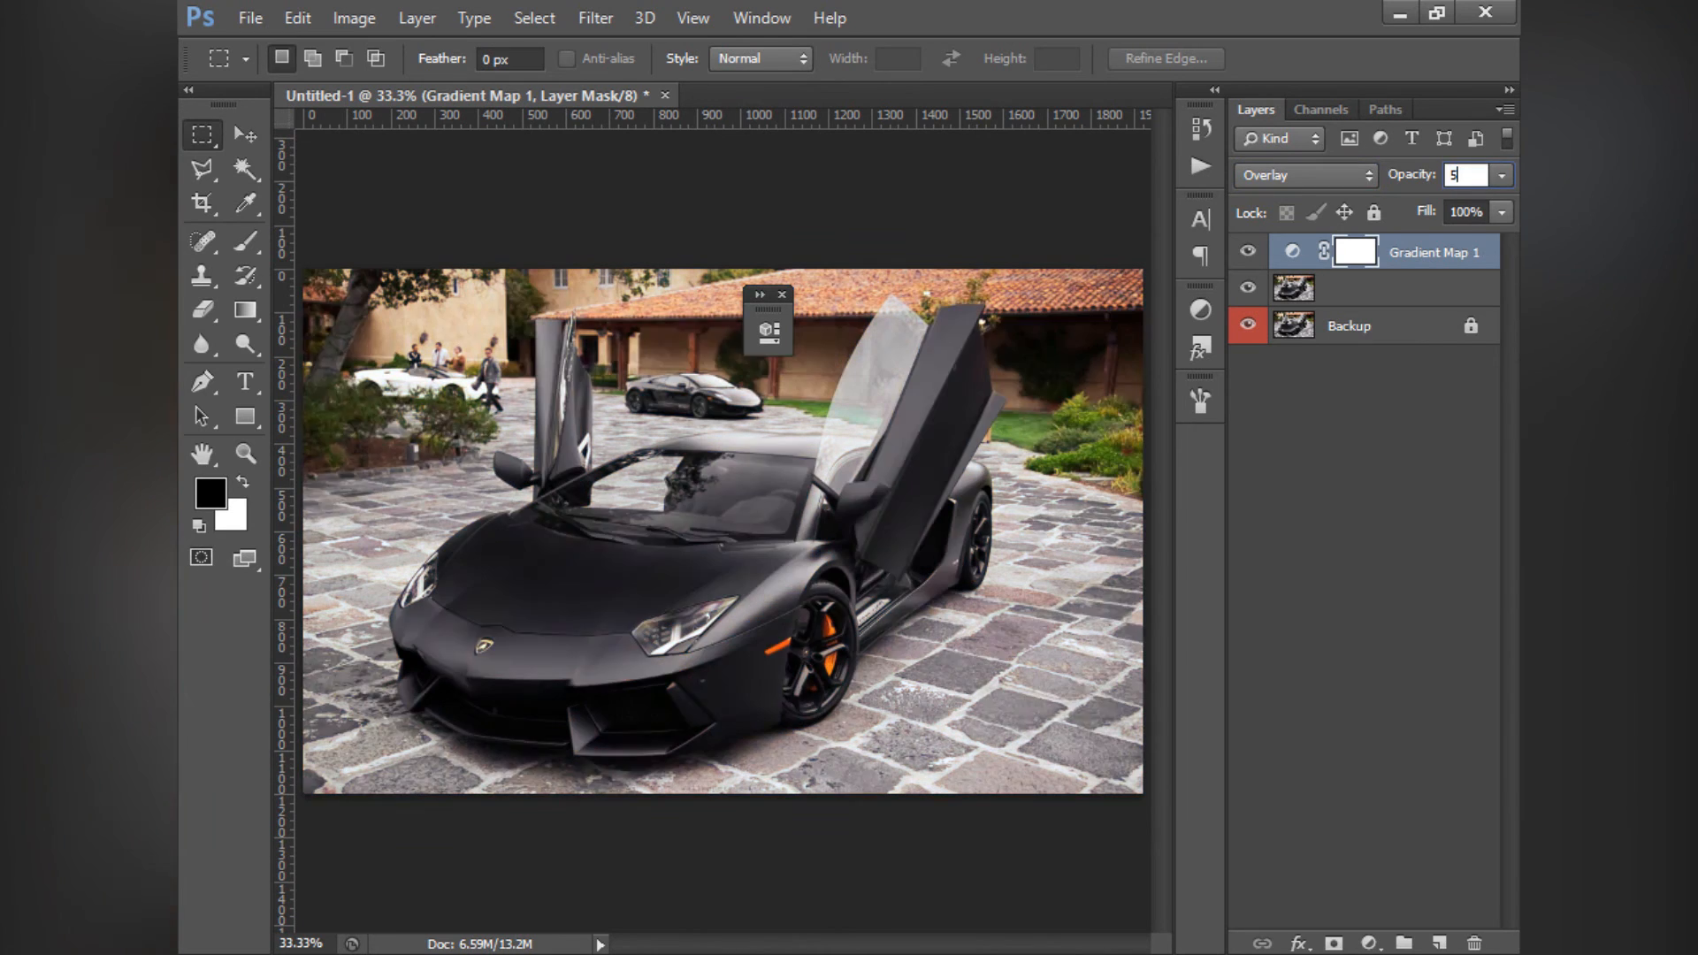
pyautogui.write('0')
# - Hide and show the Gradient Map layer to compare the photo with and without it
pyautogui.click(1249, 251)
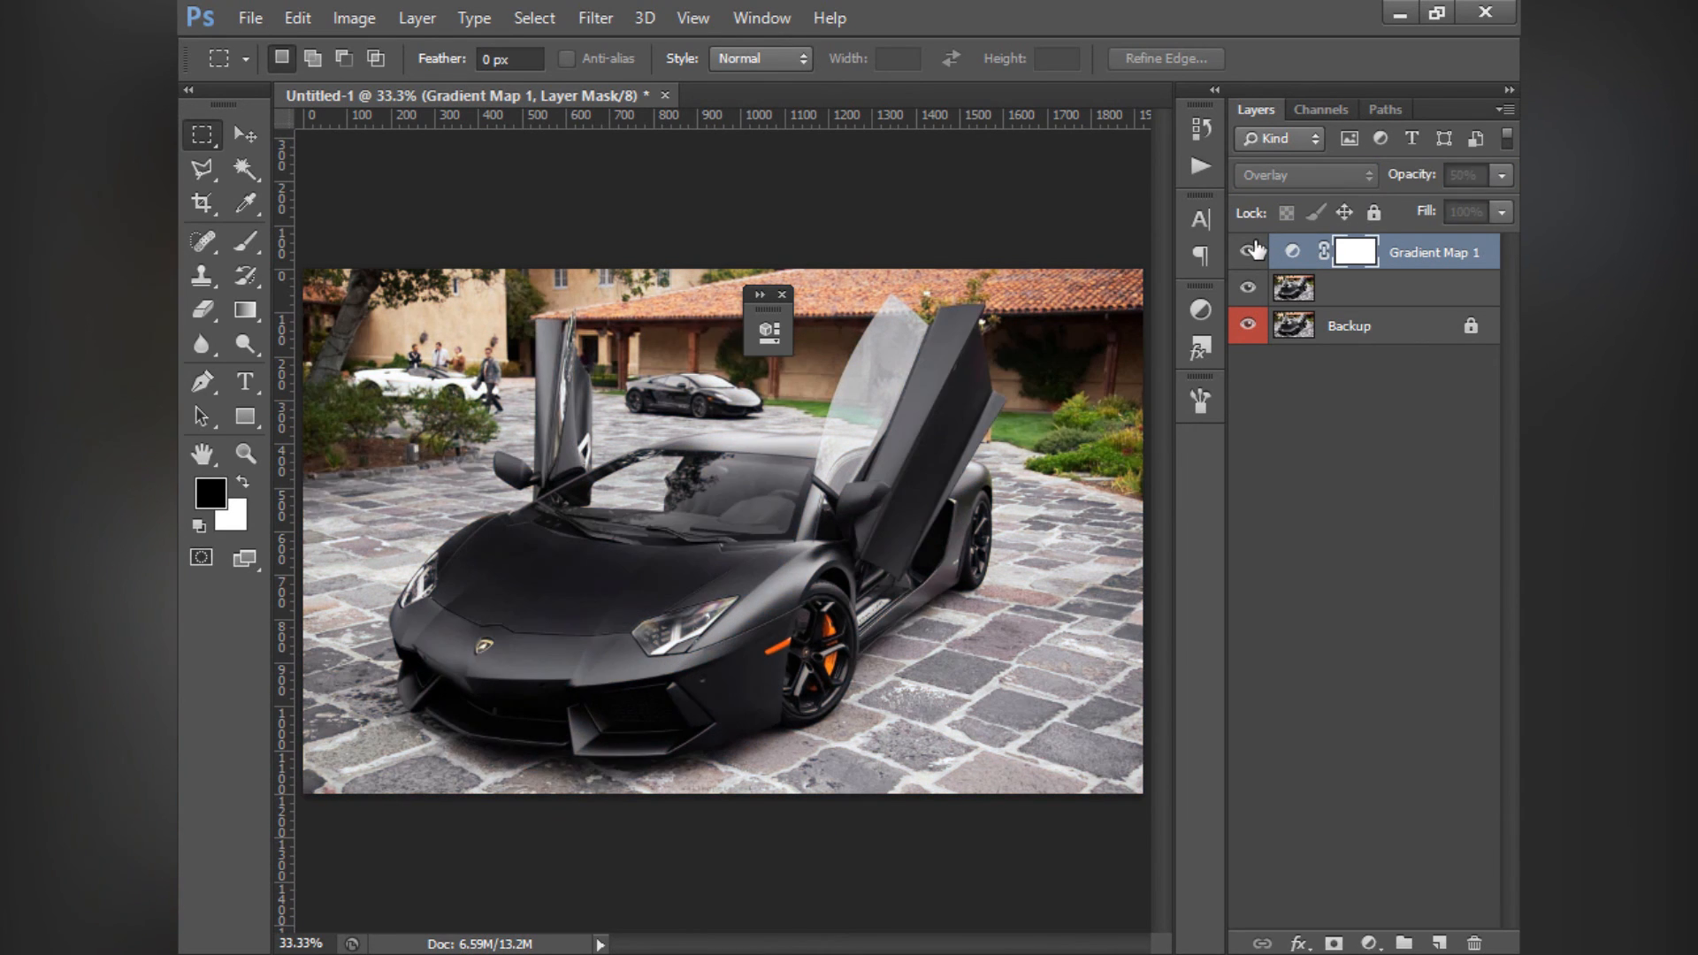
pyautogui.click(1253, 251)
pyautogui.click(1253, 251)
pyautogui.click(1253, 251)
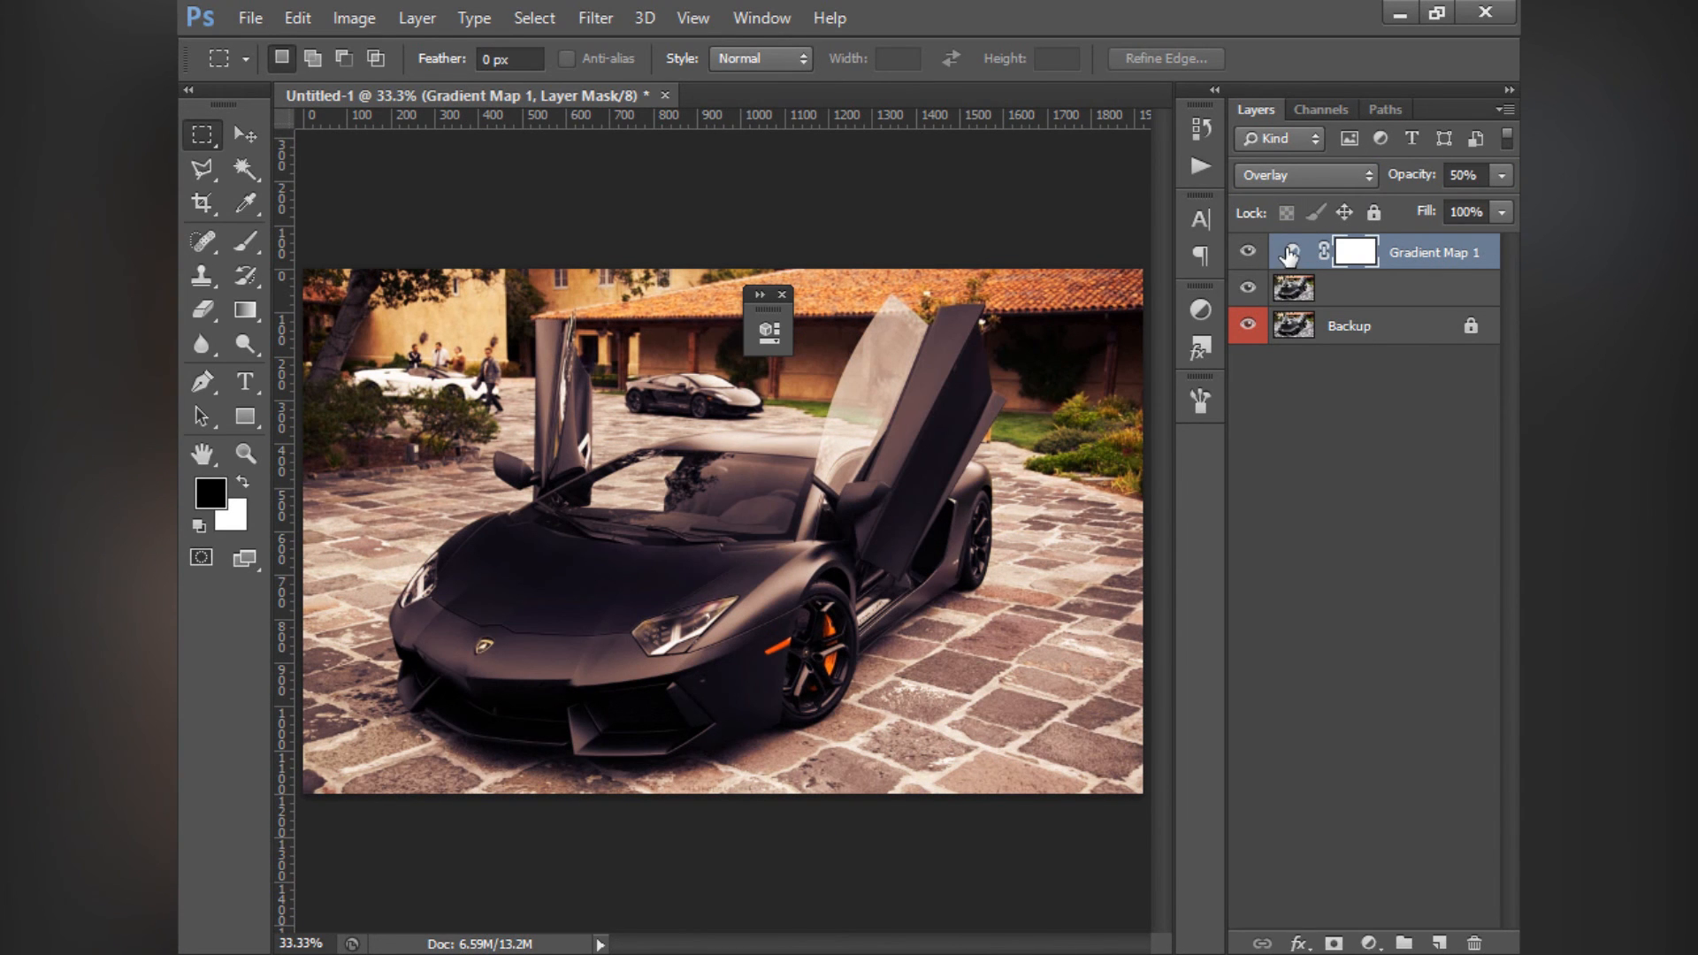
# - Change the Gradient Map's gradient to the Foreground to Background preset
pyautogui.doubleClick(1291, 253)
pyautogui.click(979, 403)
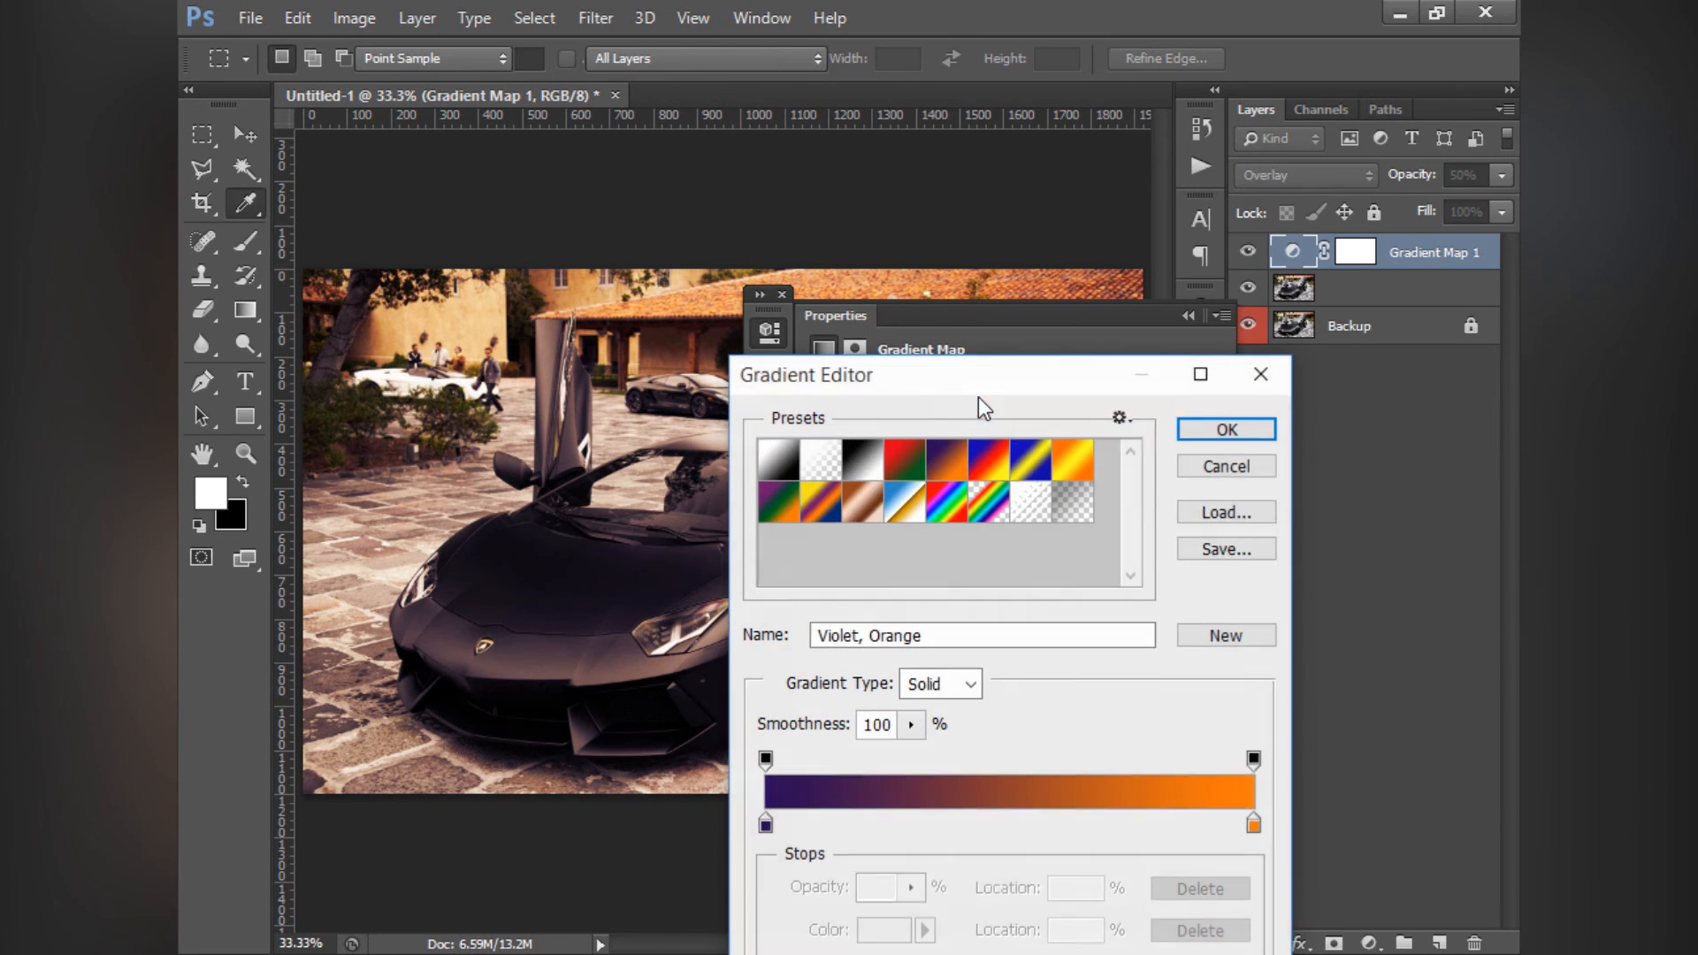
pyautogui.click(1233, 404)
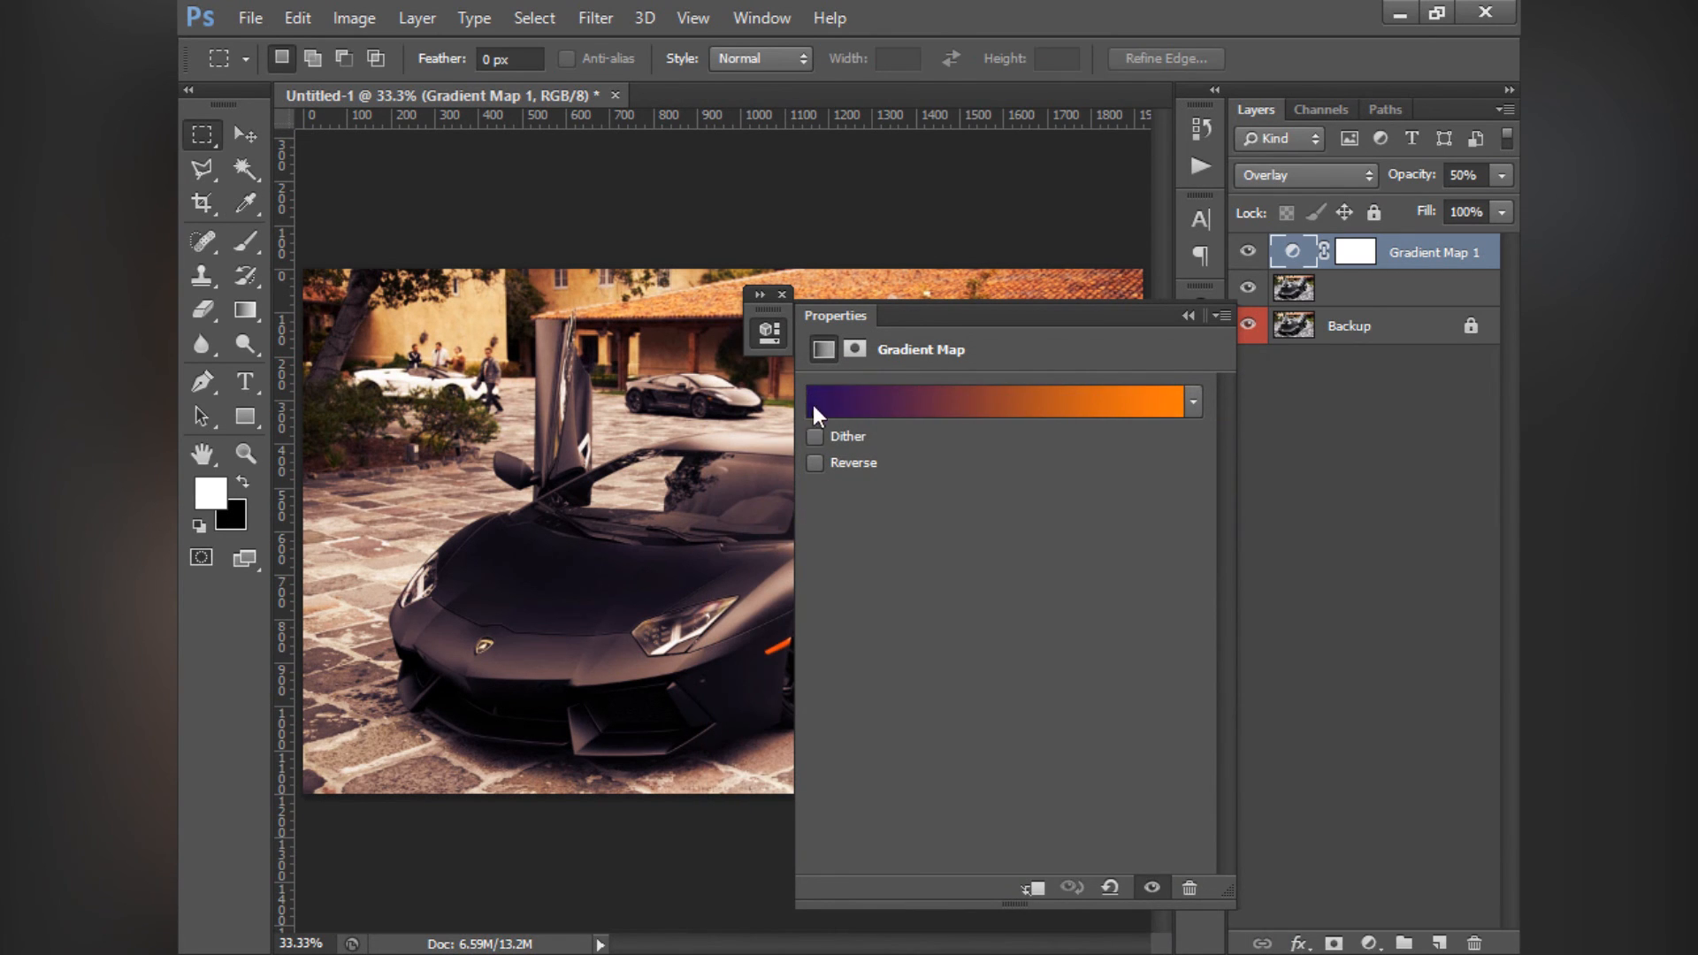
pyautogui.click(819, 406)
pyautogui.click(754, 498)
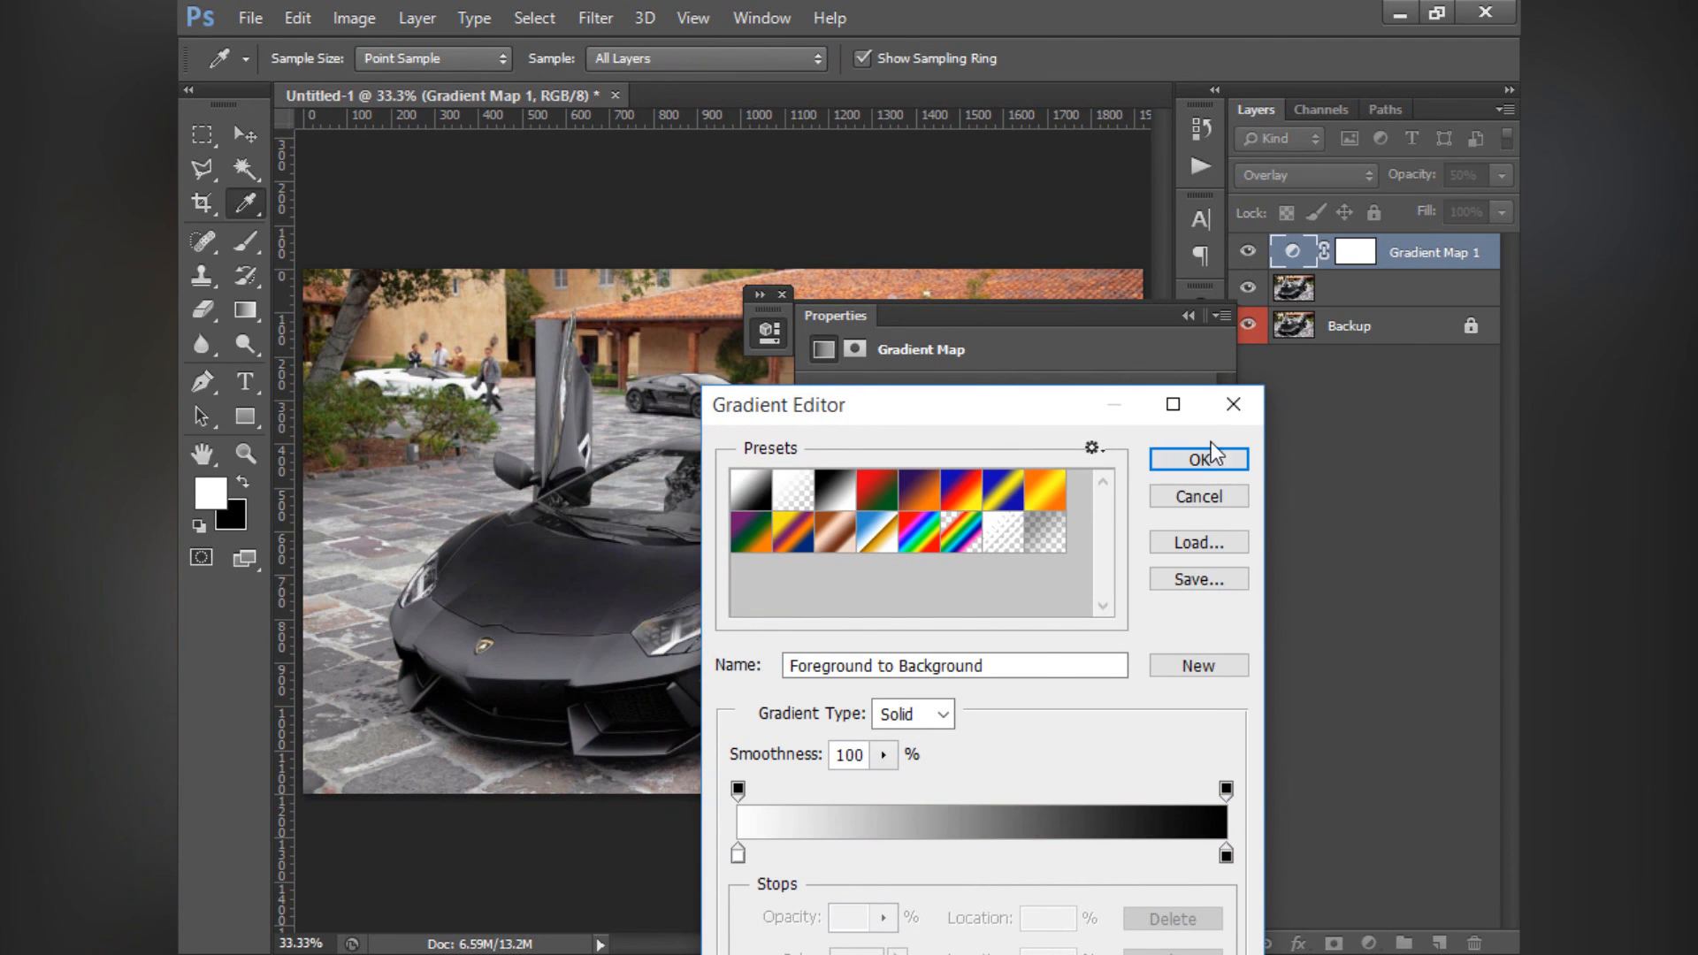
pyautogui.click(1172, 460)
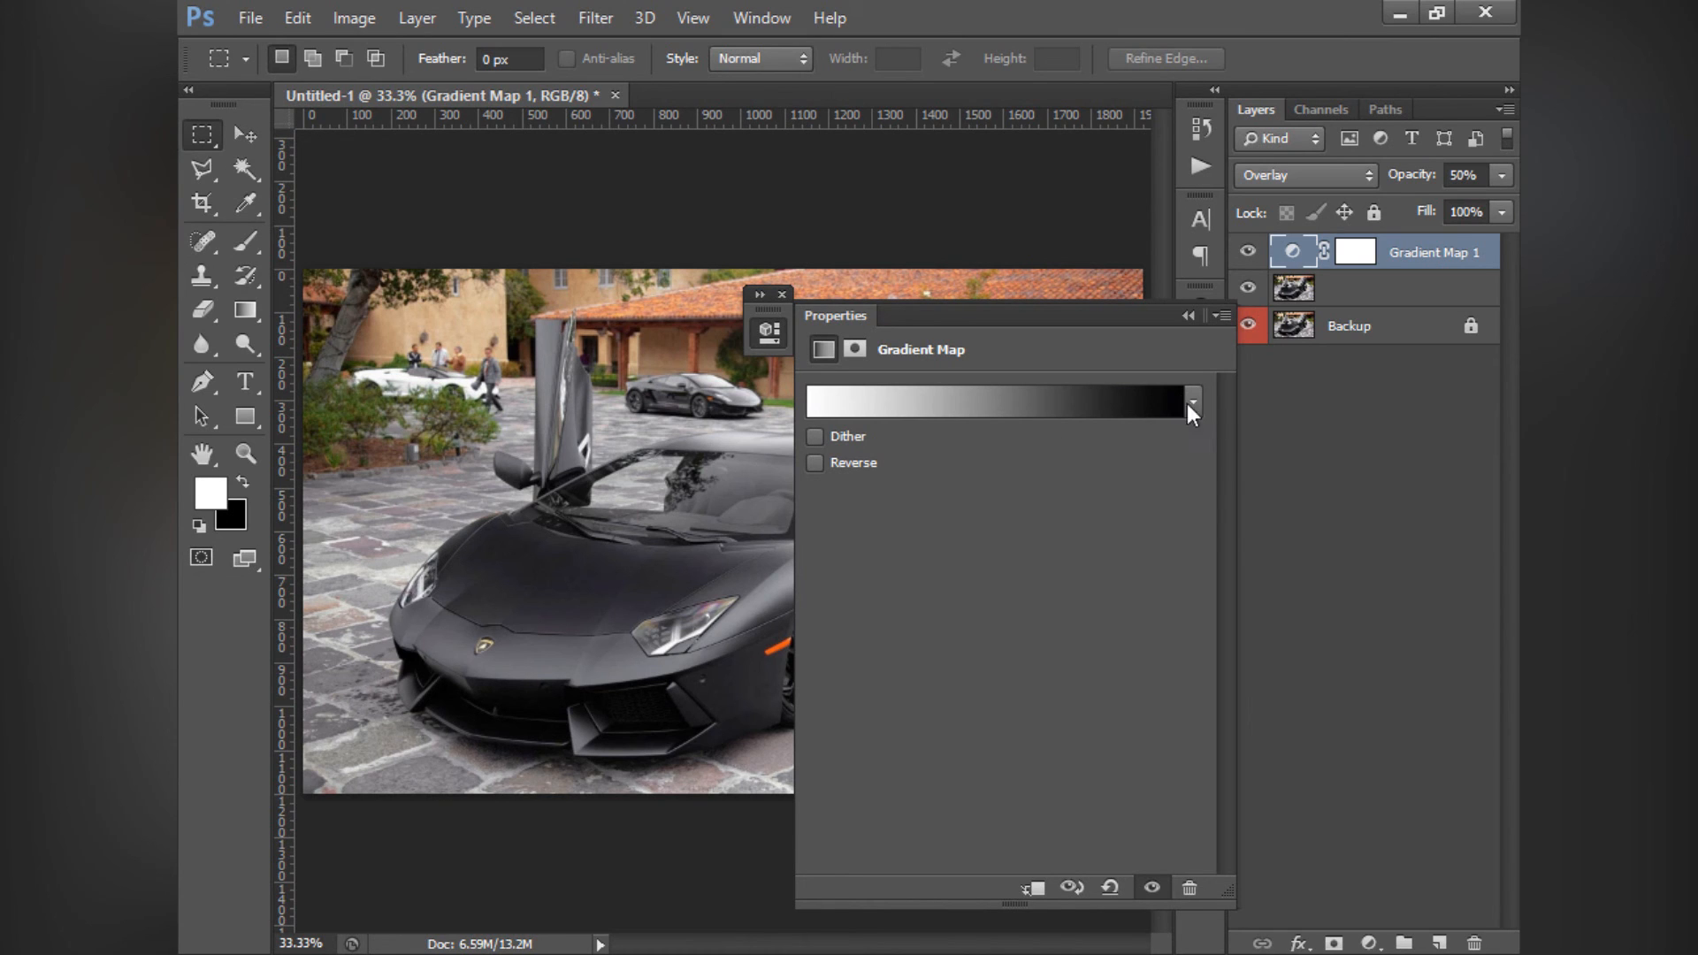
# - Turn the Gradient Map's Reverse option on and off repeatedly to compare the results, leaving it off
pyautogui.click(815, 463)
pyautogui.click(814, 462)
pyautogui.click(814, 462)
pyautogui.click(814, 462)
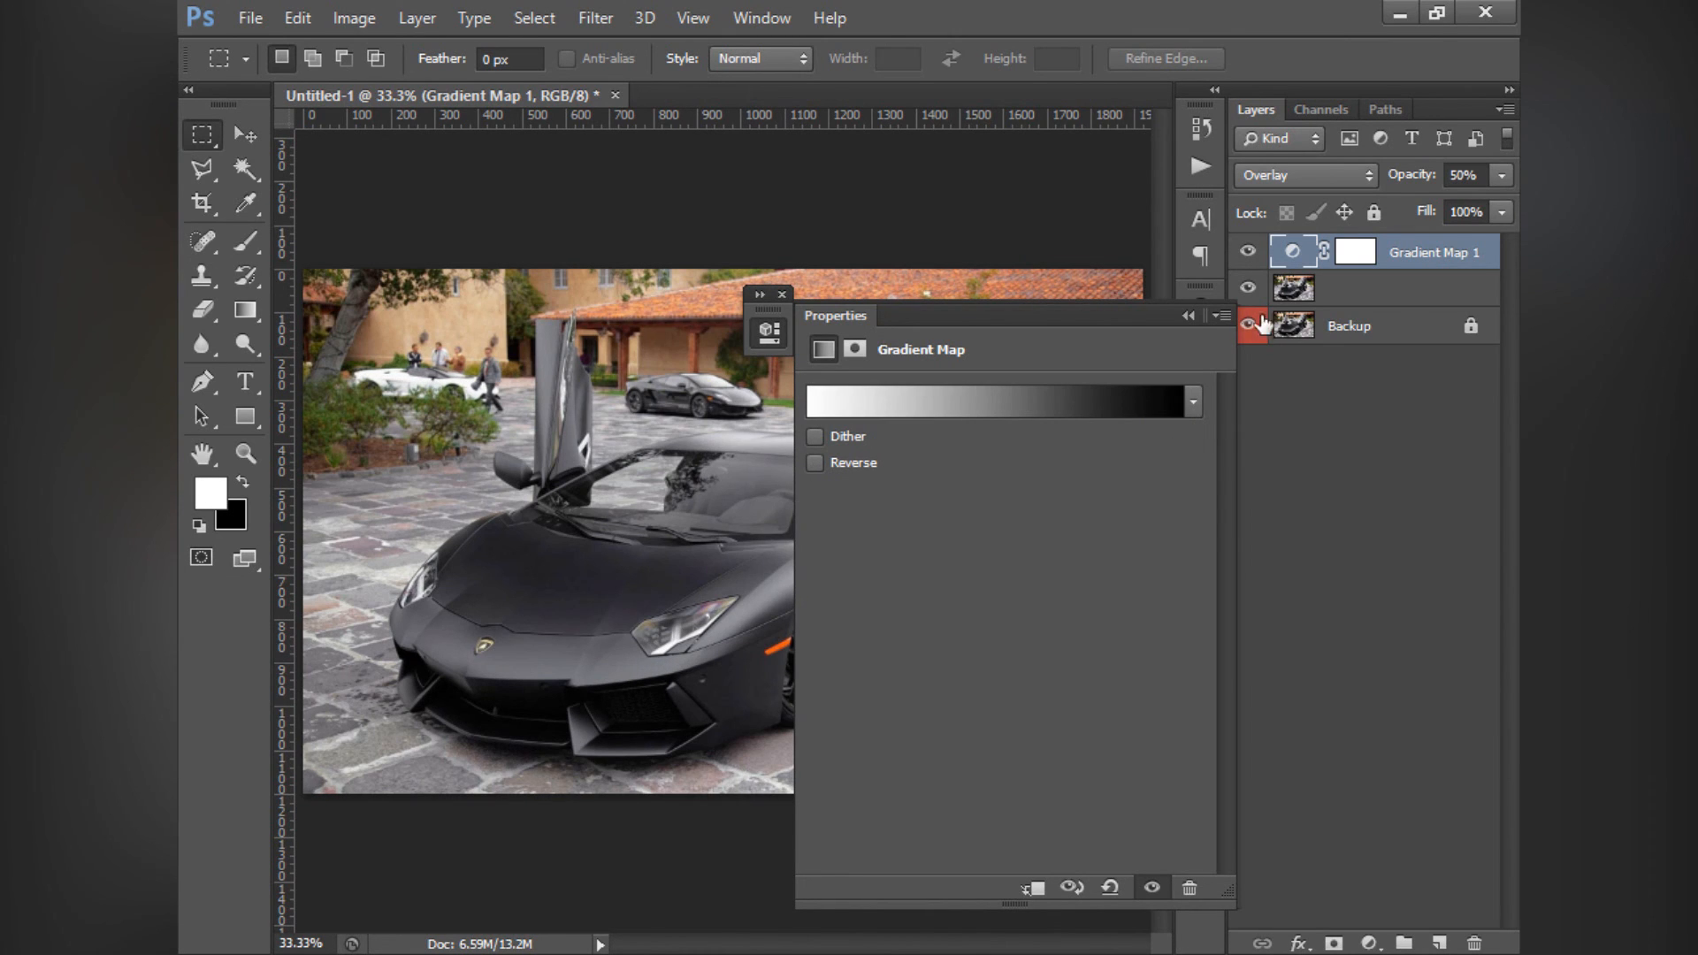
# - Set the Gradient Map layer's opacity to 100% and its blend mode to Normal
pyautogui.click(1501, 174)
pyautogui.moveTo(1481, 174); pyautogui.dragTo(1405, 184)
pyautogui.write('100')
pyautogui.click(1318, 174)
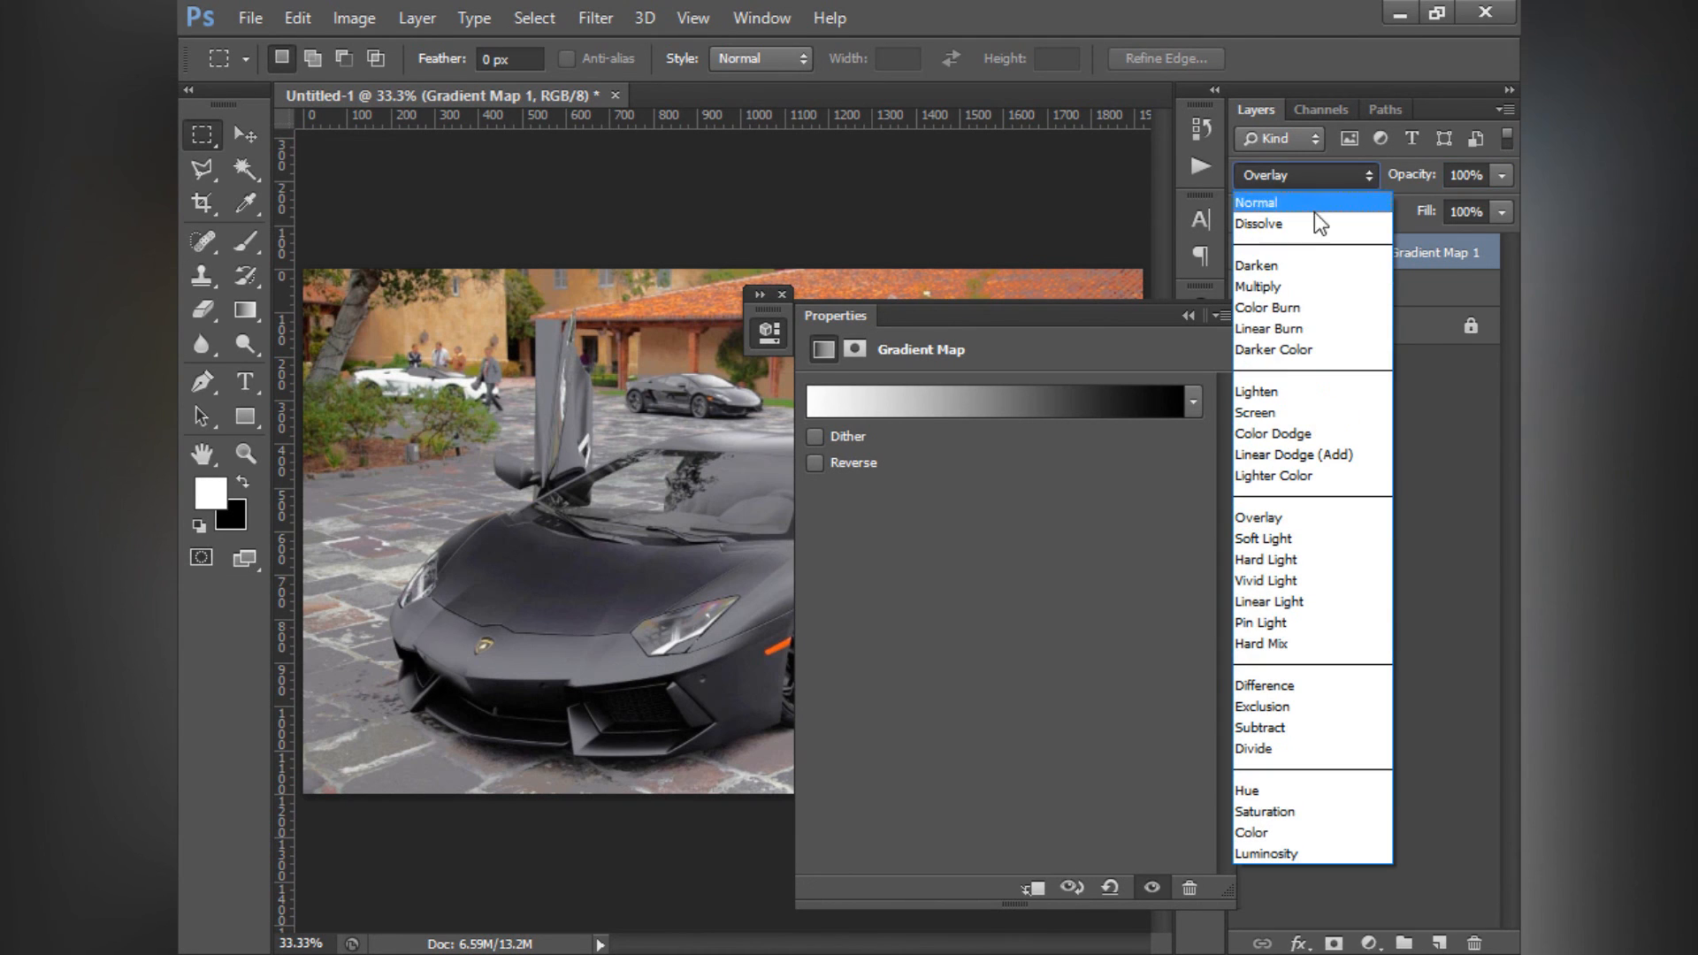
pyautogui.click(1256, 203)
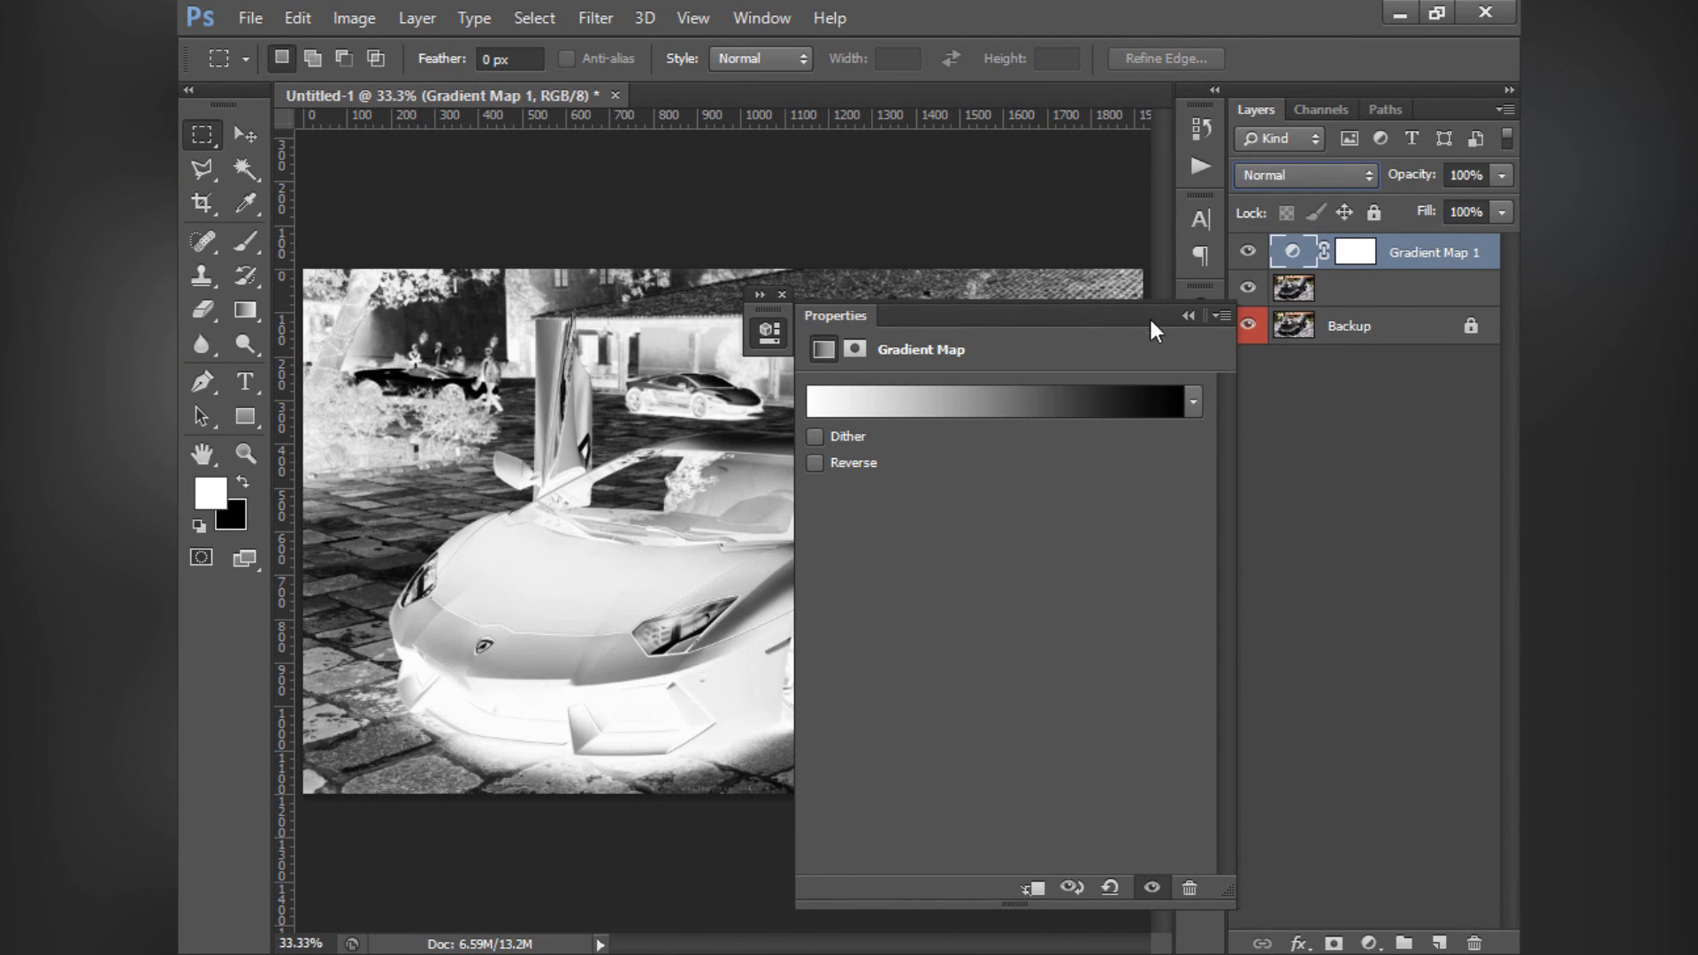
# - Apply the Violet, Orange gradient preset to the Gradient Map and compare its Reverse and Dither options, leaving both off
pyautogui.click(813, 462)
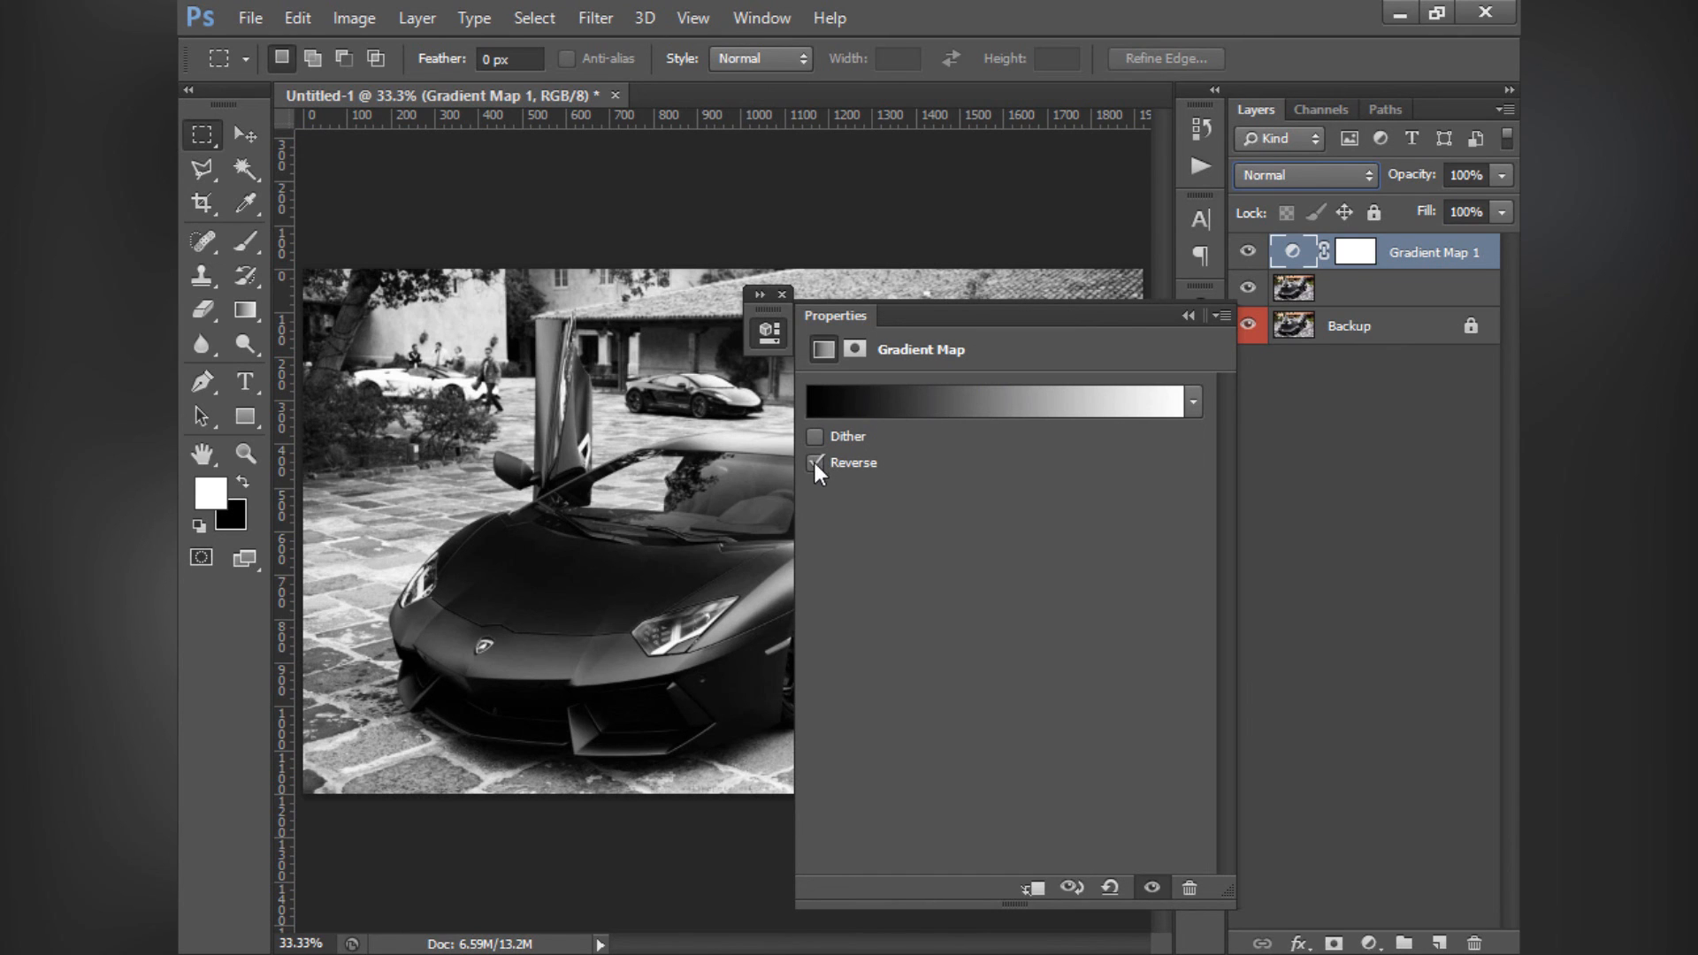
pyautogui.click(841, 405)
pyautogui.click(918, 491)
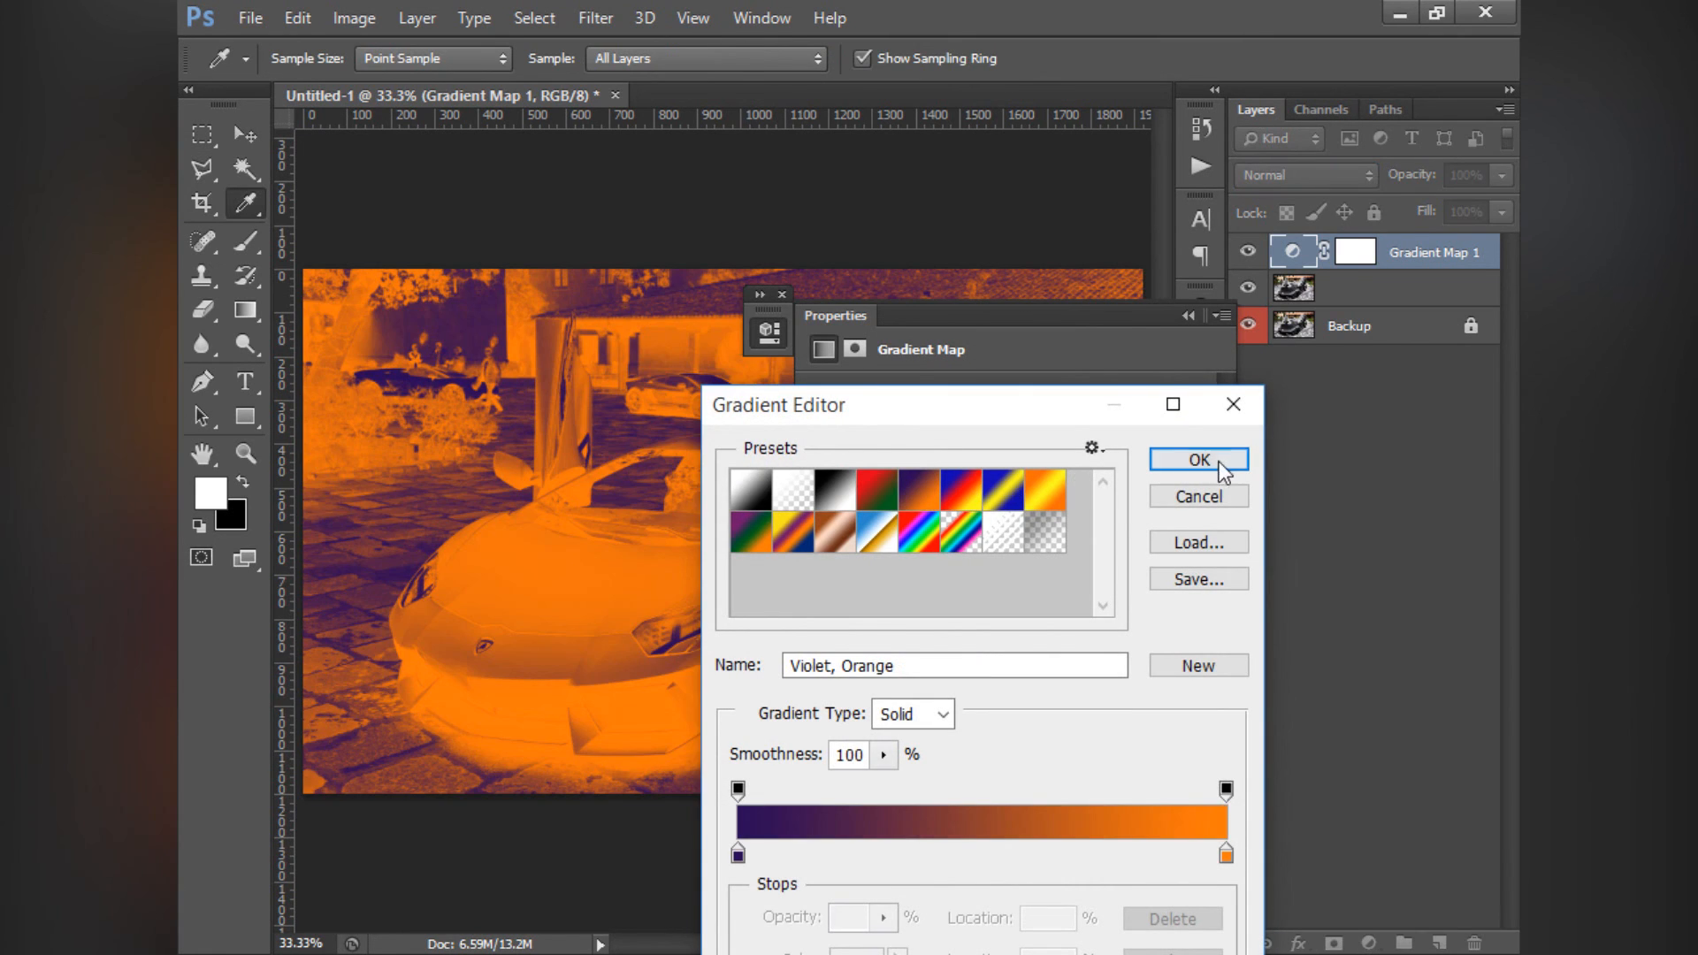
pyautogui.click(1199, 460)
pyautogui.click(832, 460)
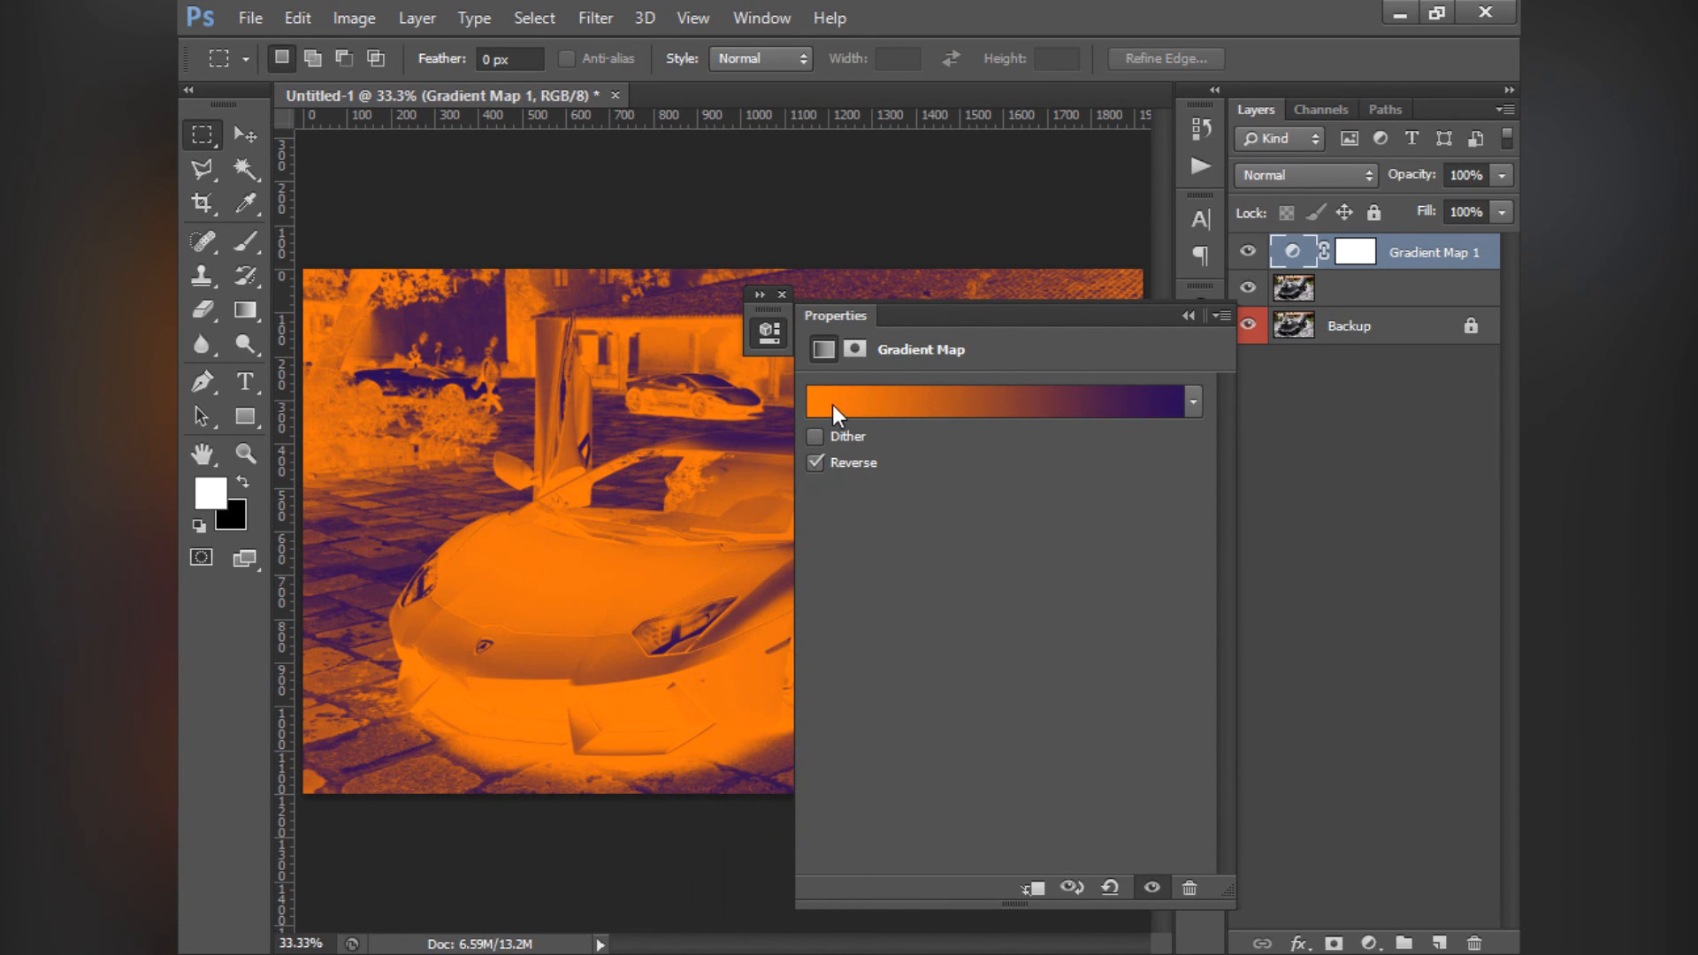
pyautogui.click(816, 462)
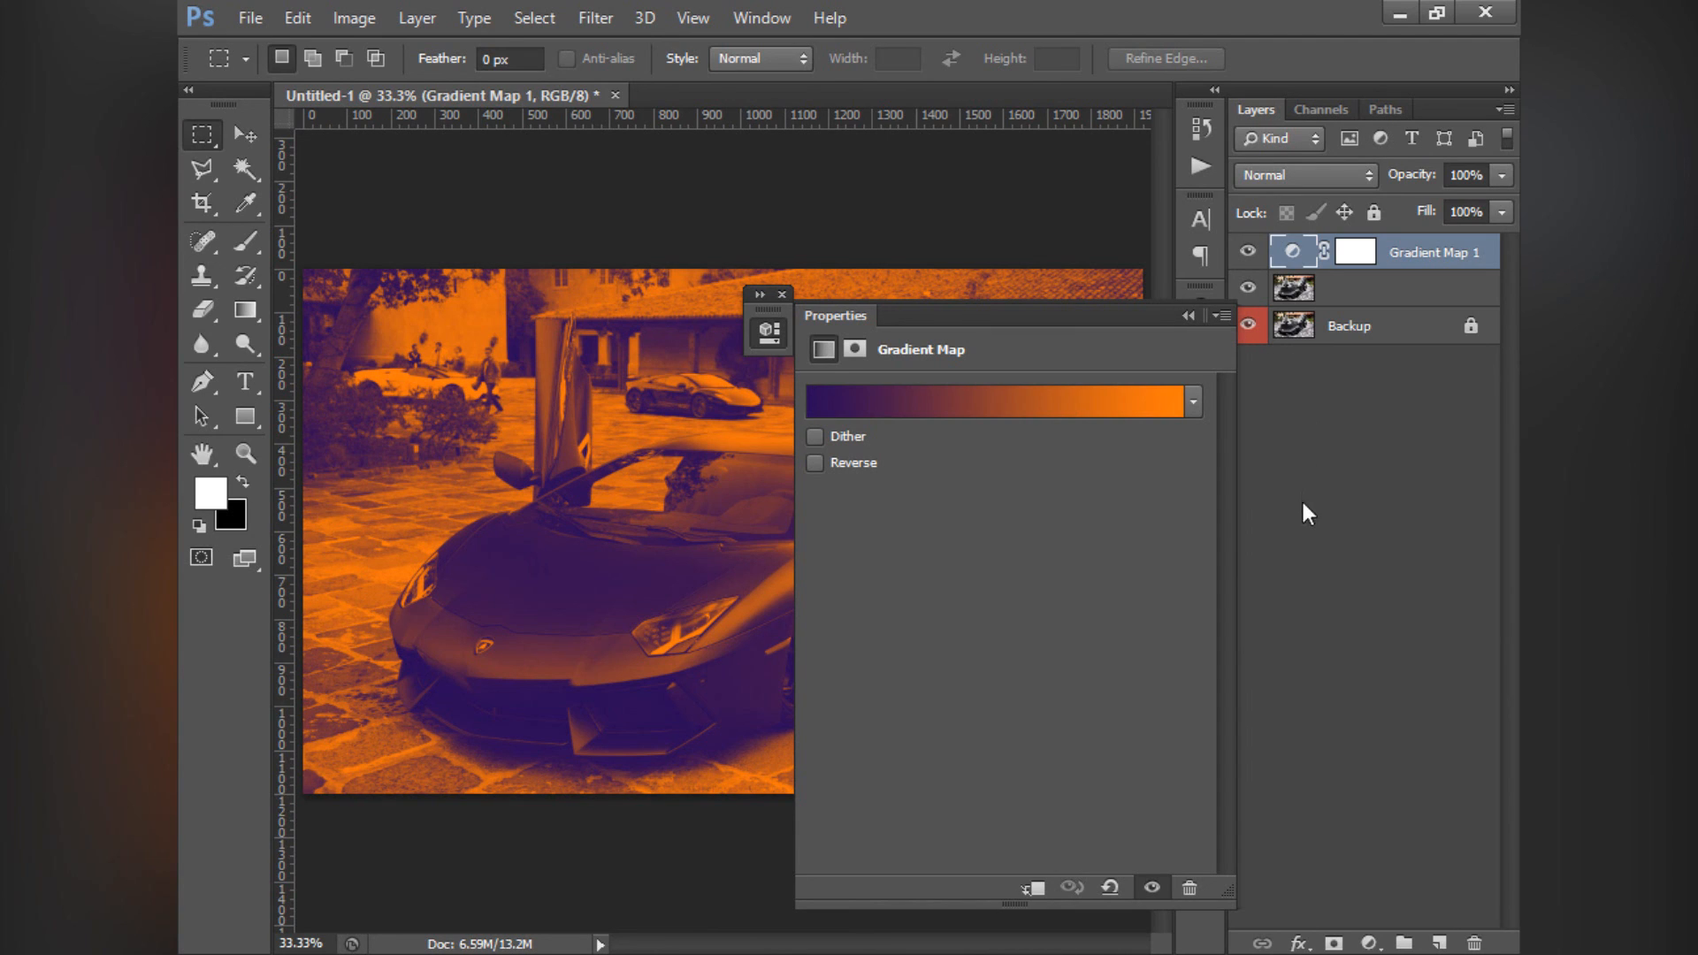
pyautogui.click(811, 440)
pyautogui.click(817, 439)
# - Close the Gradient Map's properties and delete the Gradient Map adjustment layer above the photo
pyautogui.moveTo(897, 313); pyautogui.dragTo(849, 315)
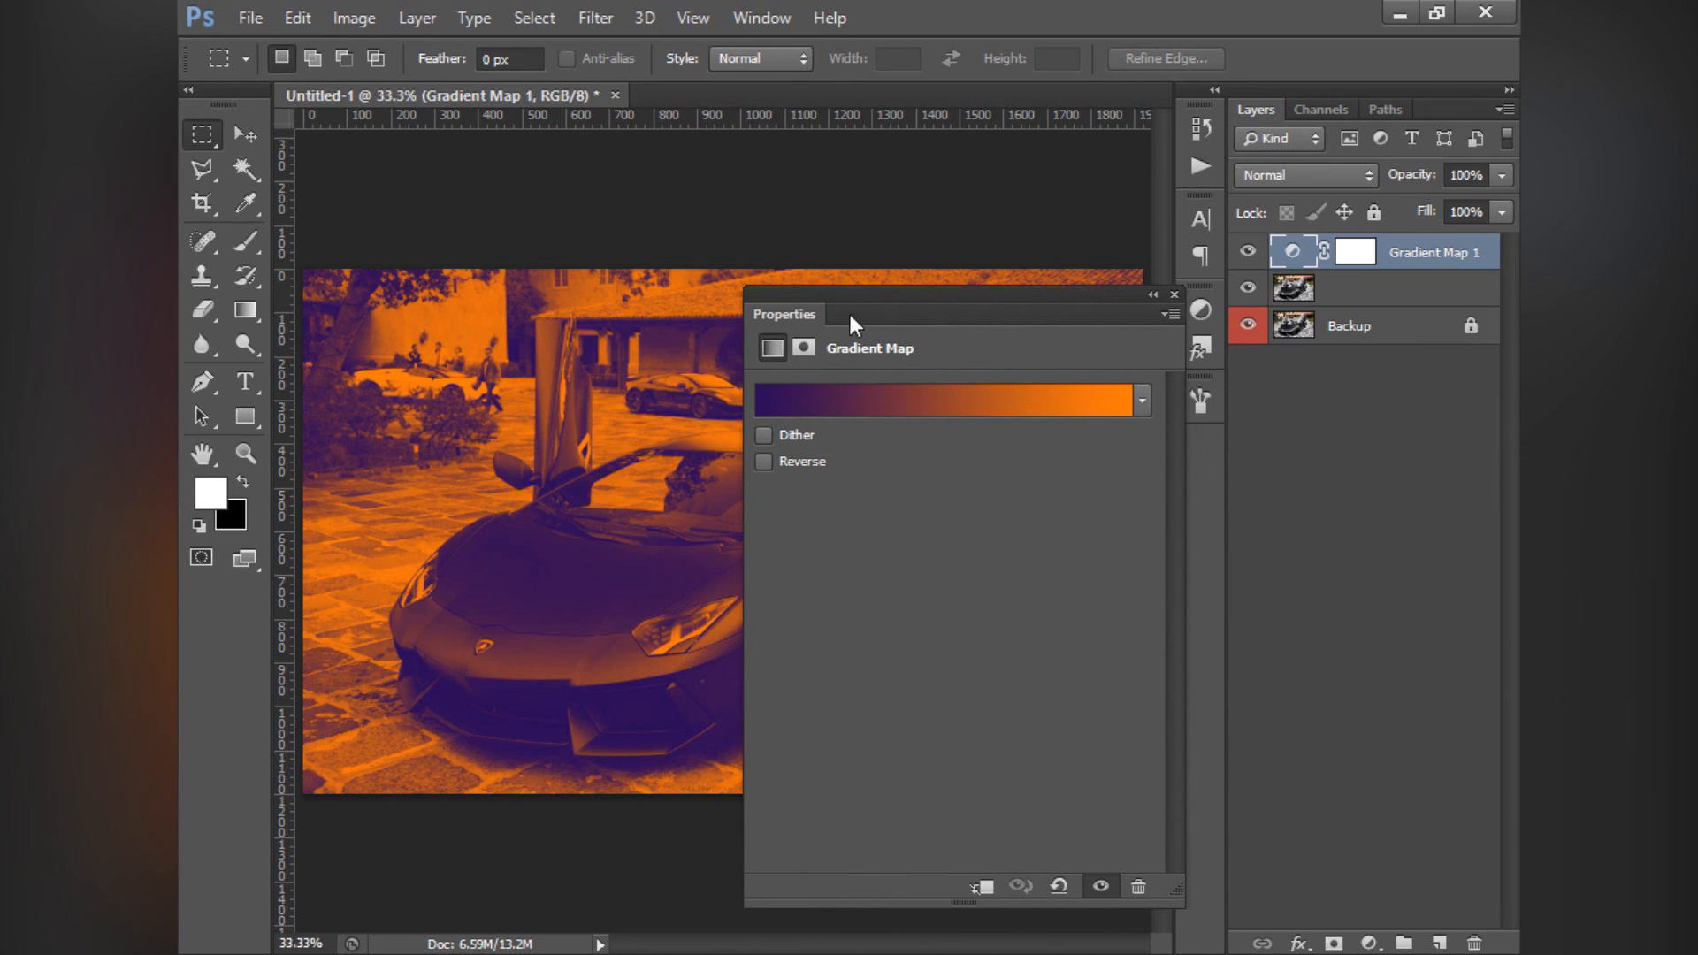
pyautogui.click(1173, 294)
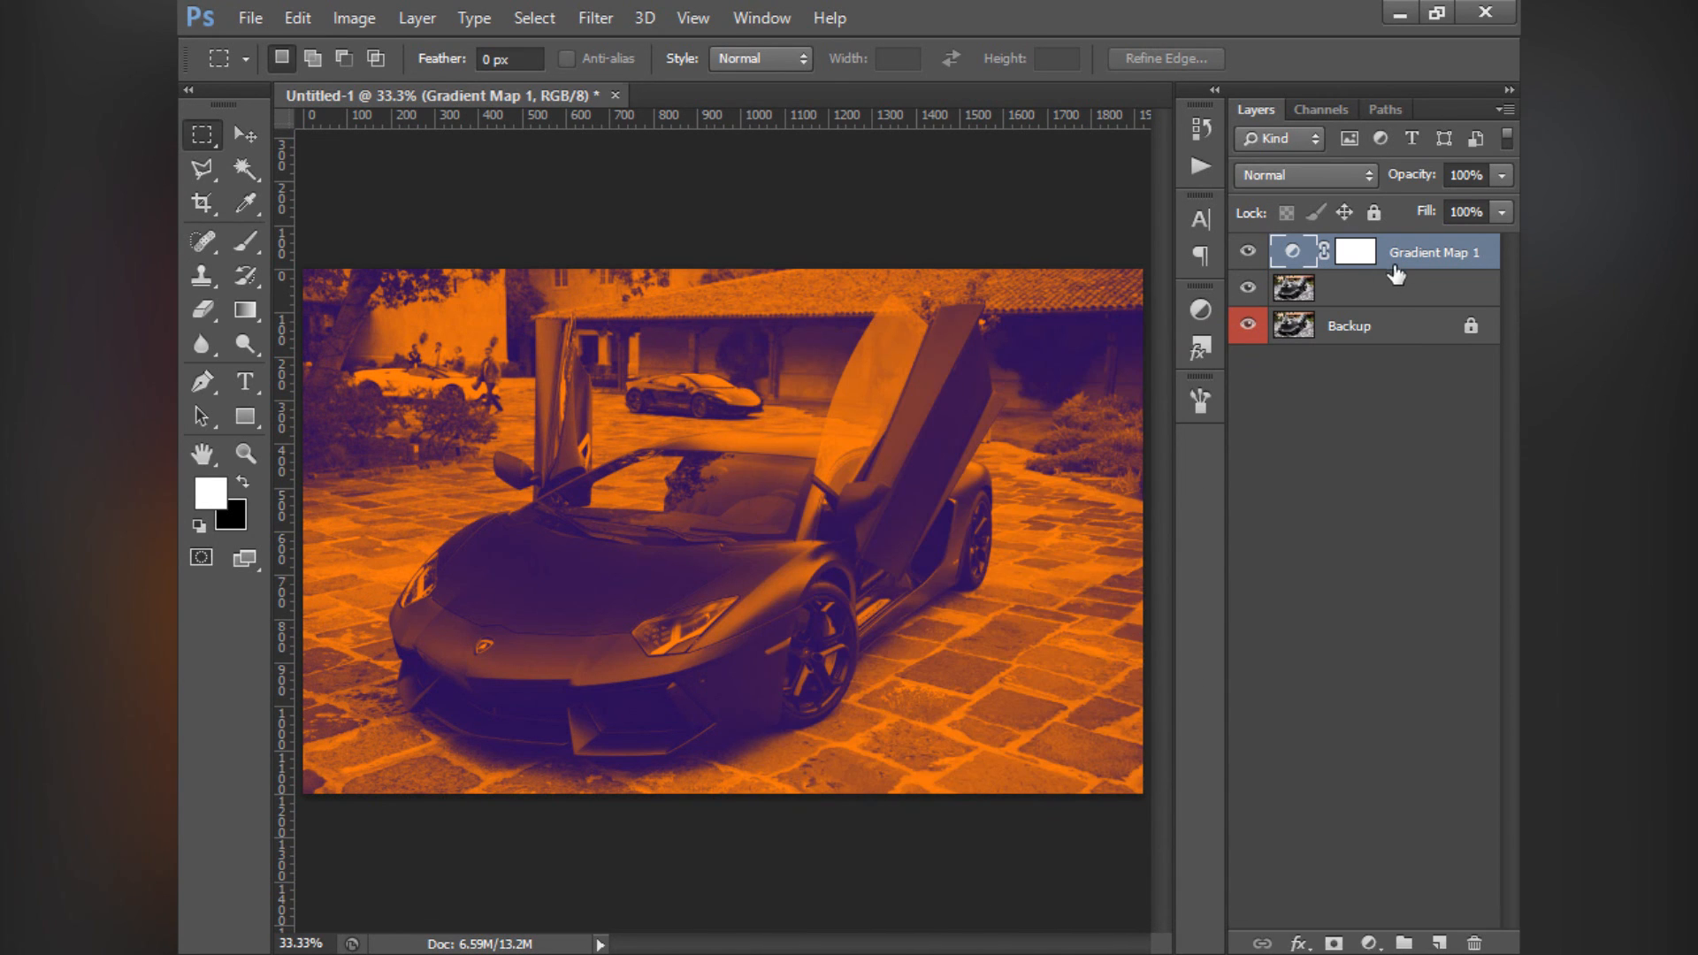
pyautogui.press('Delete')
pyautogui.click(1323, 256)
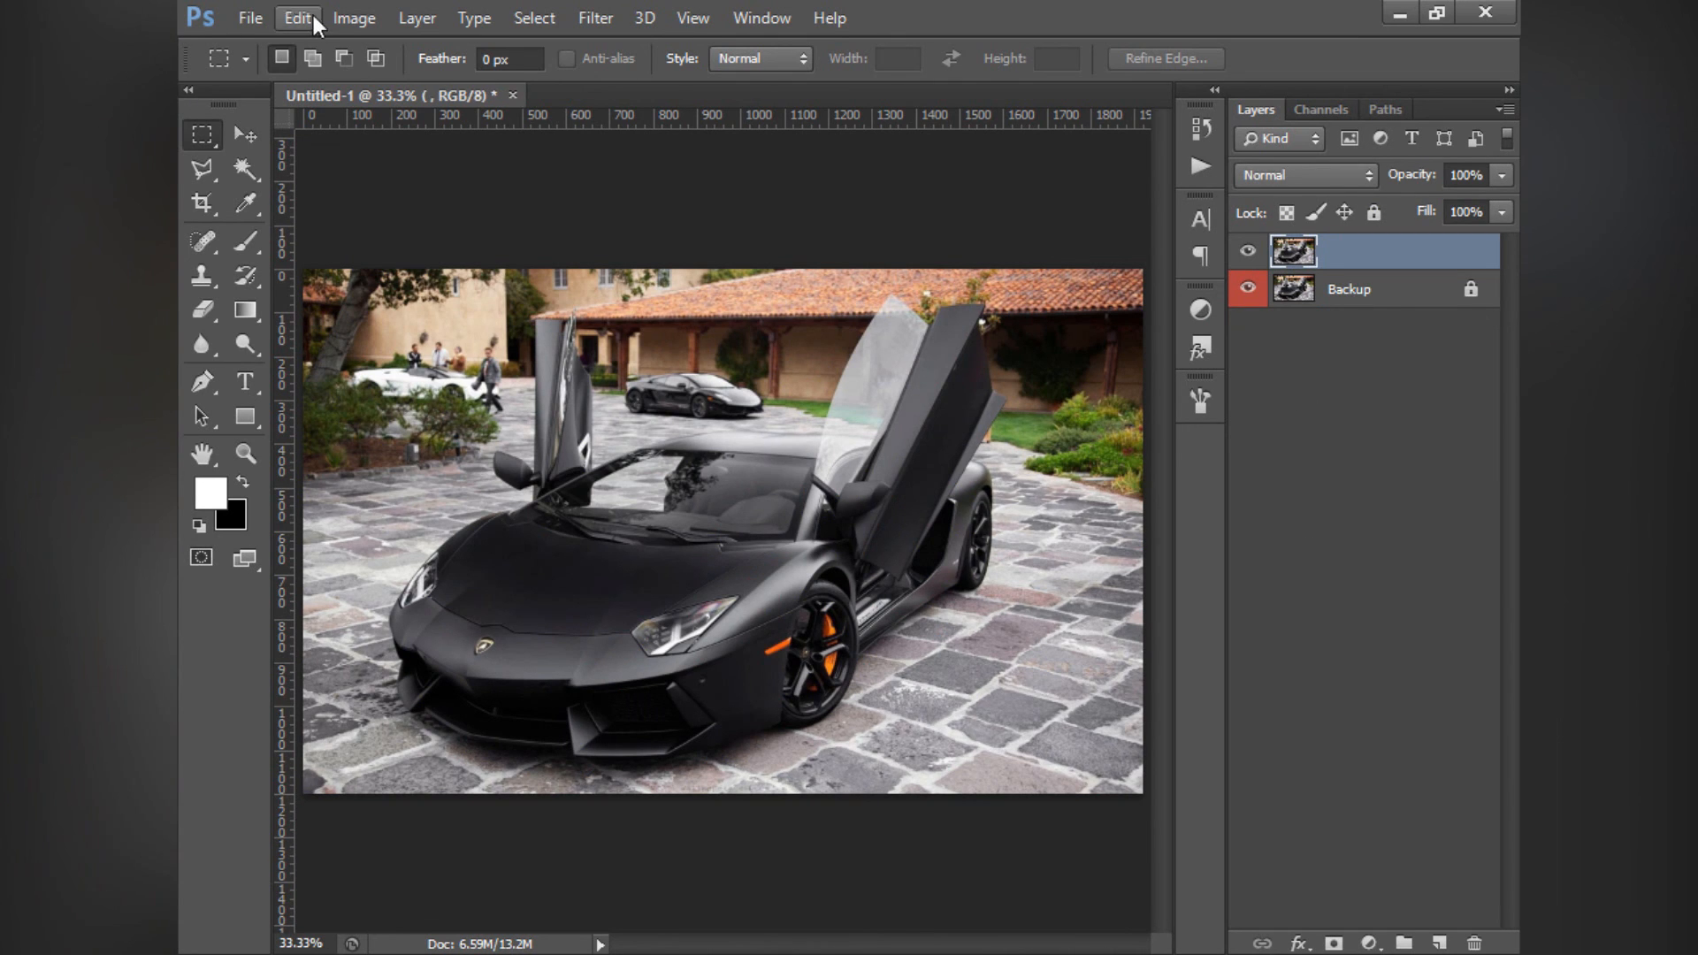
# - Run Shadows/Highlights on the photo layer above the backup, with the Shadows and Highlights amounts both set to 100%
pyautogui.click(354, 17)
pyautogui.moveTo(400, 99)
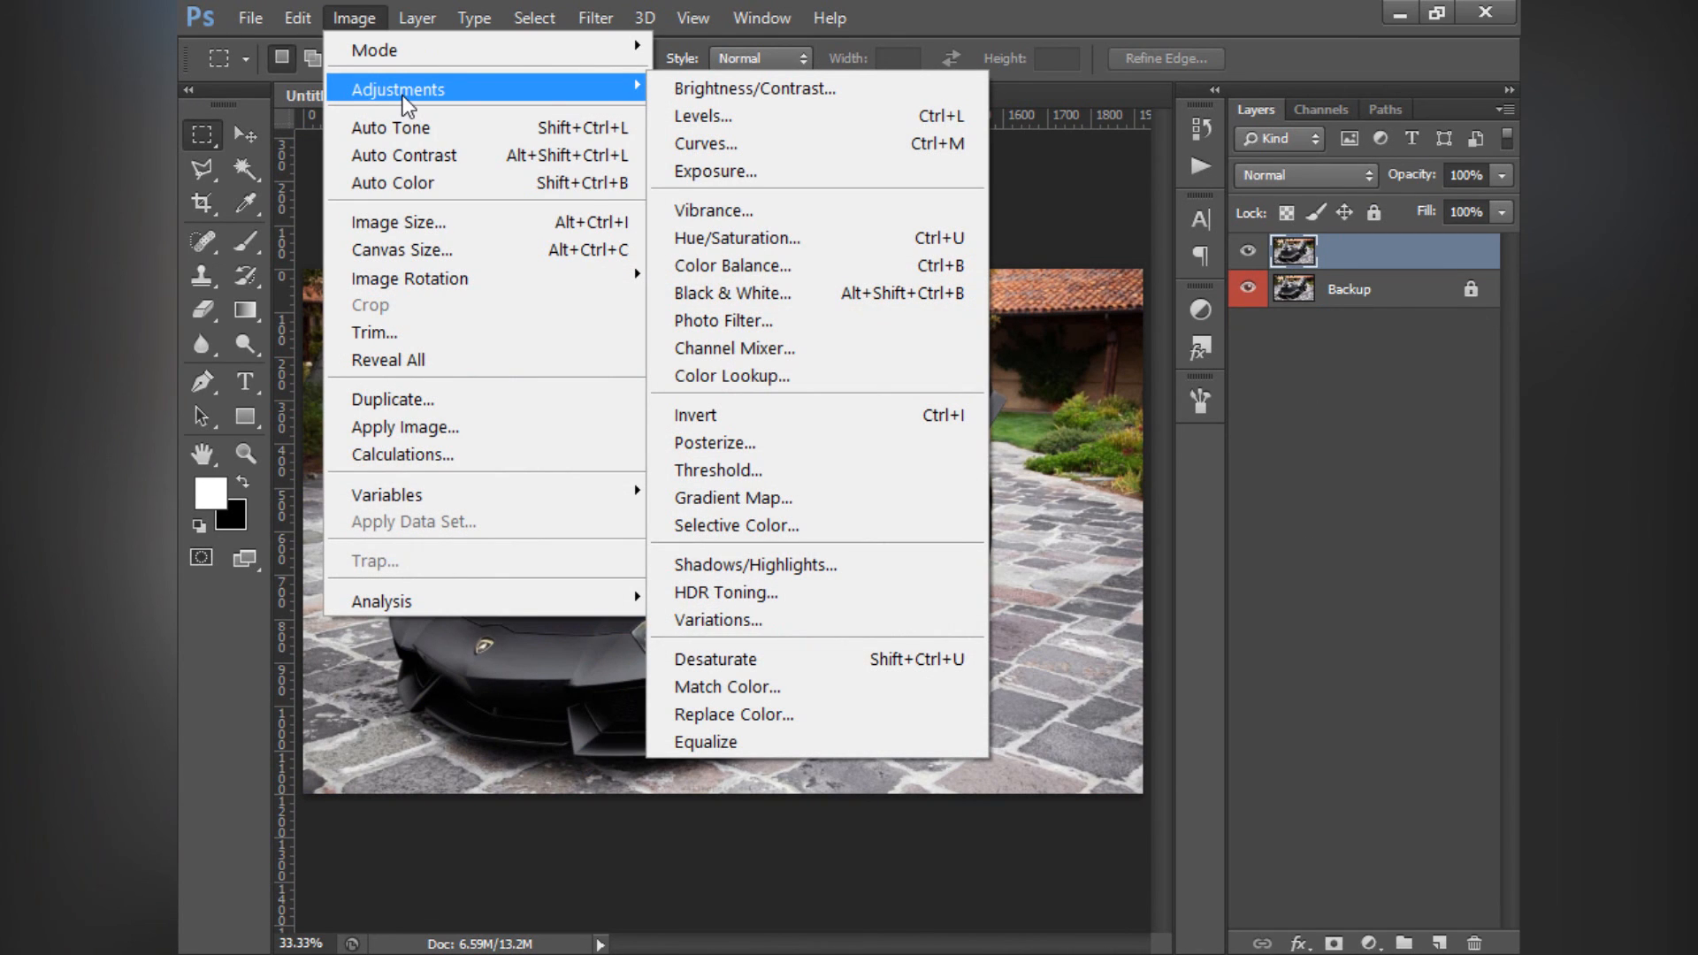
pyautogui.click(725, 564)
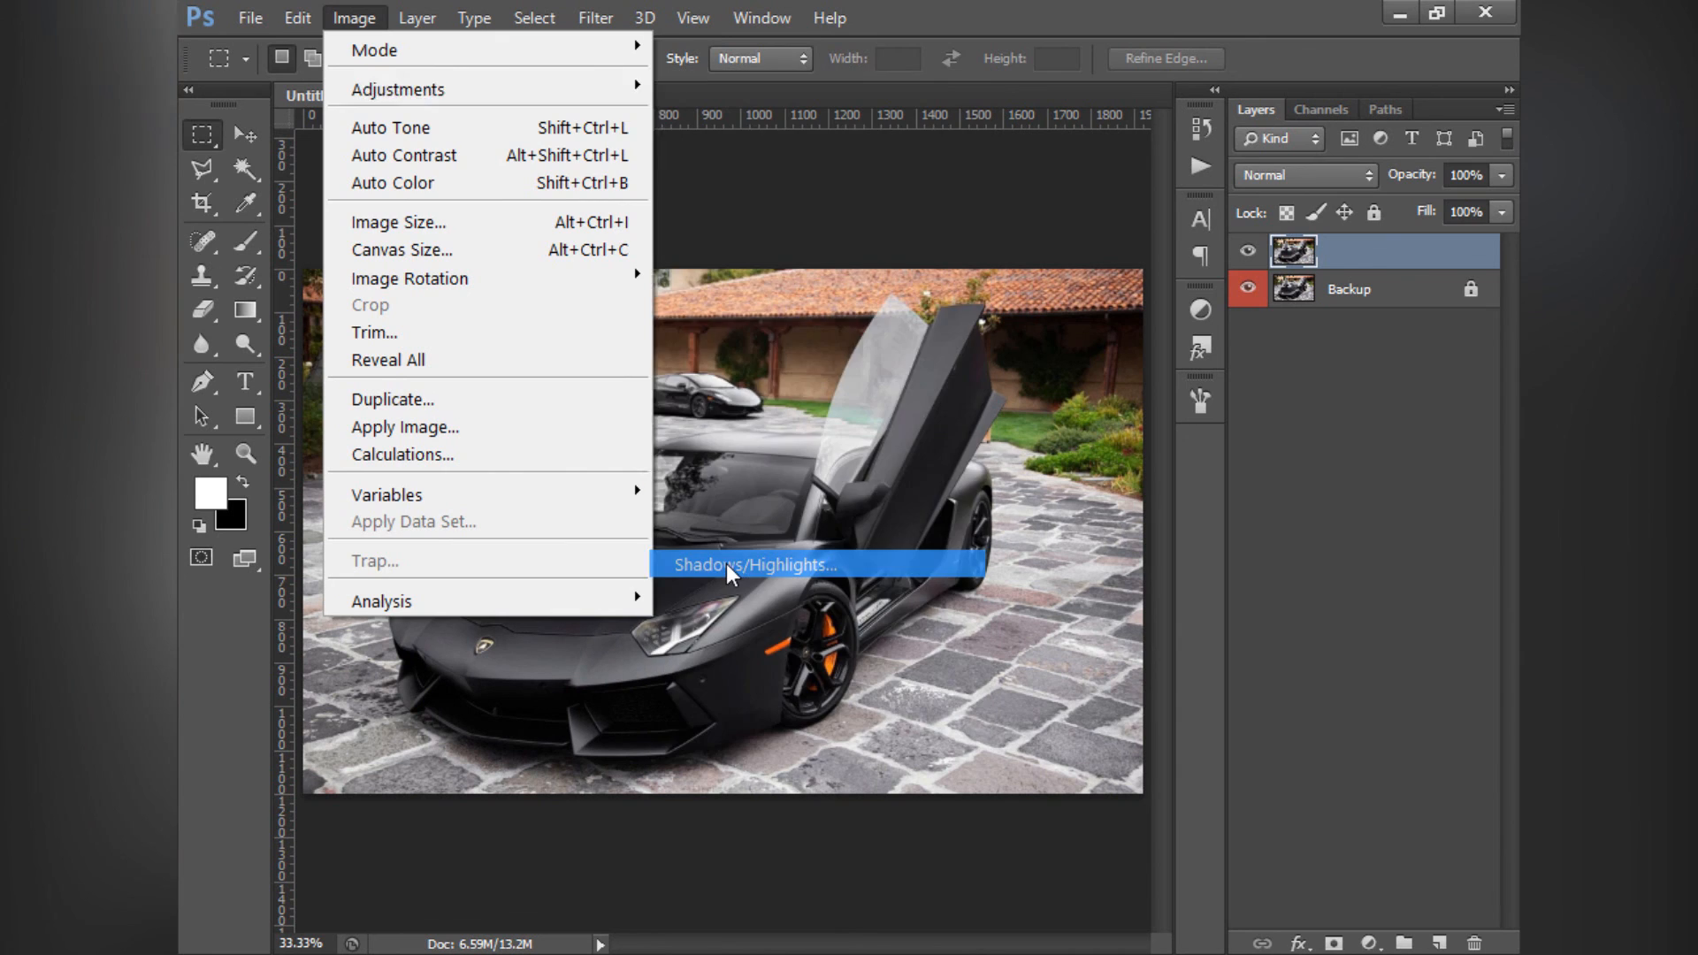
pyautogui.moveTo(775, 237); pyautogui.dragTo(1079, 333)
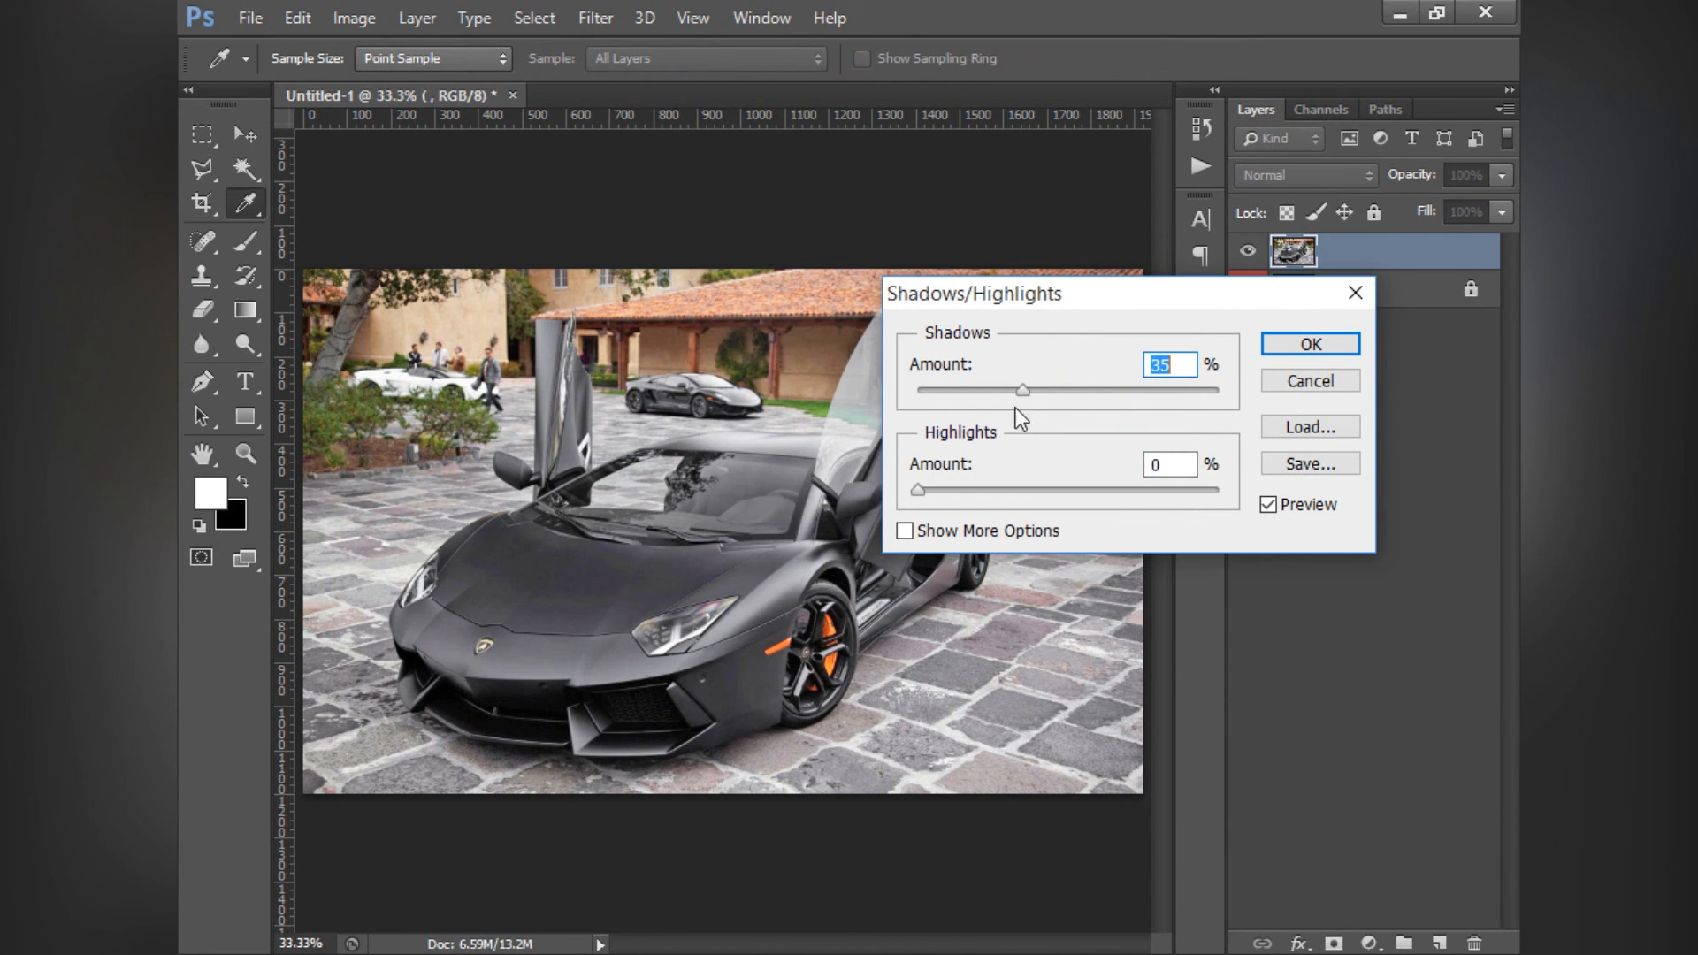
pyautogui.moveTo(1027, 386)
pyautogui.mouseDown()
pyautogui.moveTo(1170, 386)
pyautogui.moveTo(973, 397)
pyautogui.moveTo(1093, 386)
pyautogui.moveTo(1009, 393)
pyautogui.mouseUp()
pyautogui.moveTo(1154, 386); pyautogui.dragTo(1223, 387)
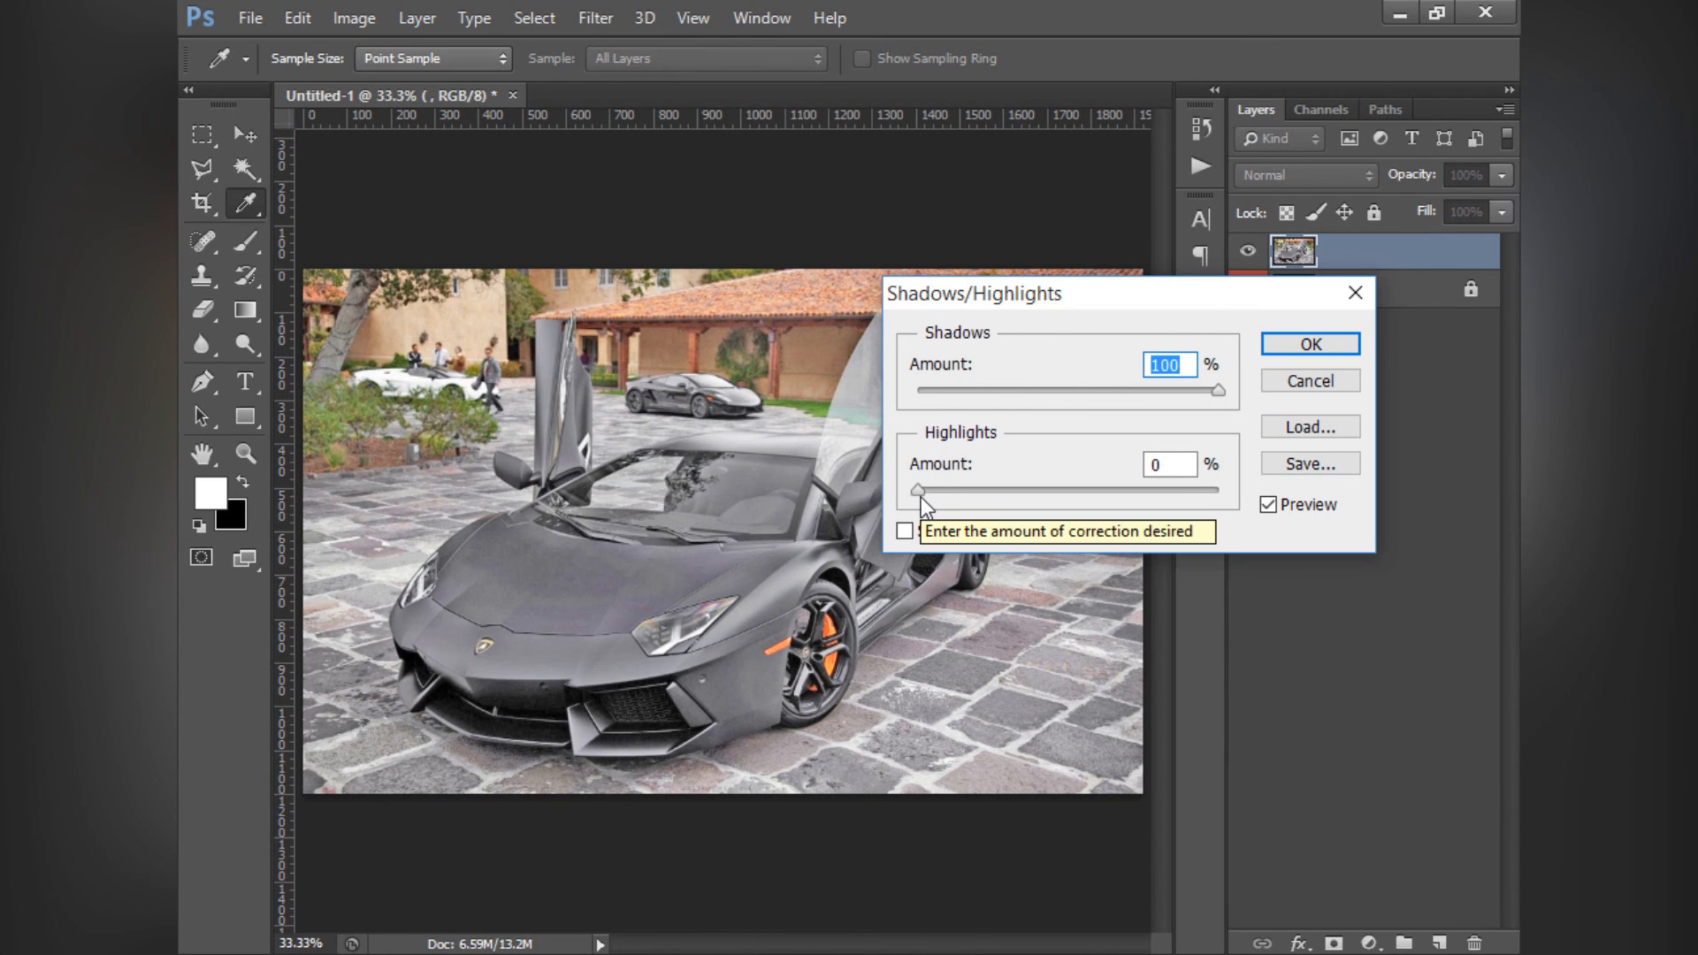
pyautogui.moveTo(921, 497); pyautogui.dragTo(1276, 463)
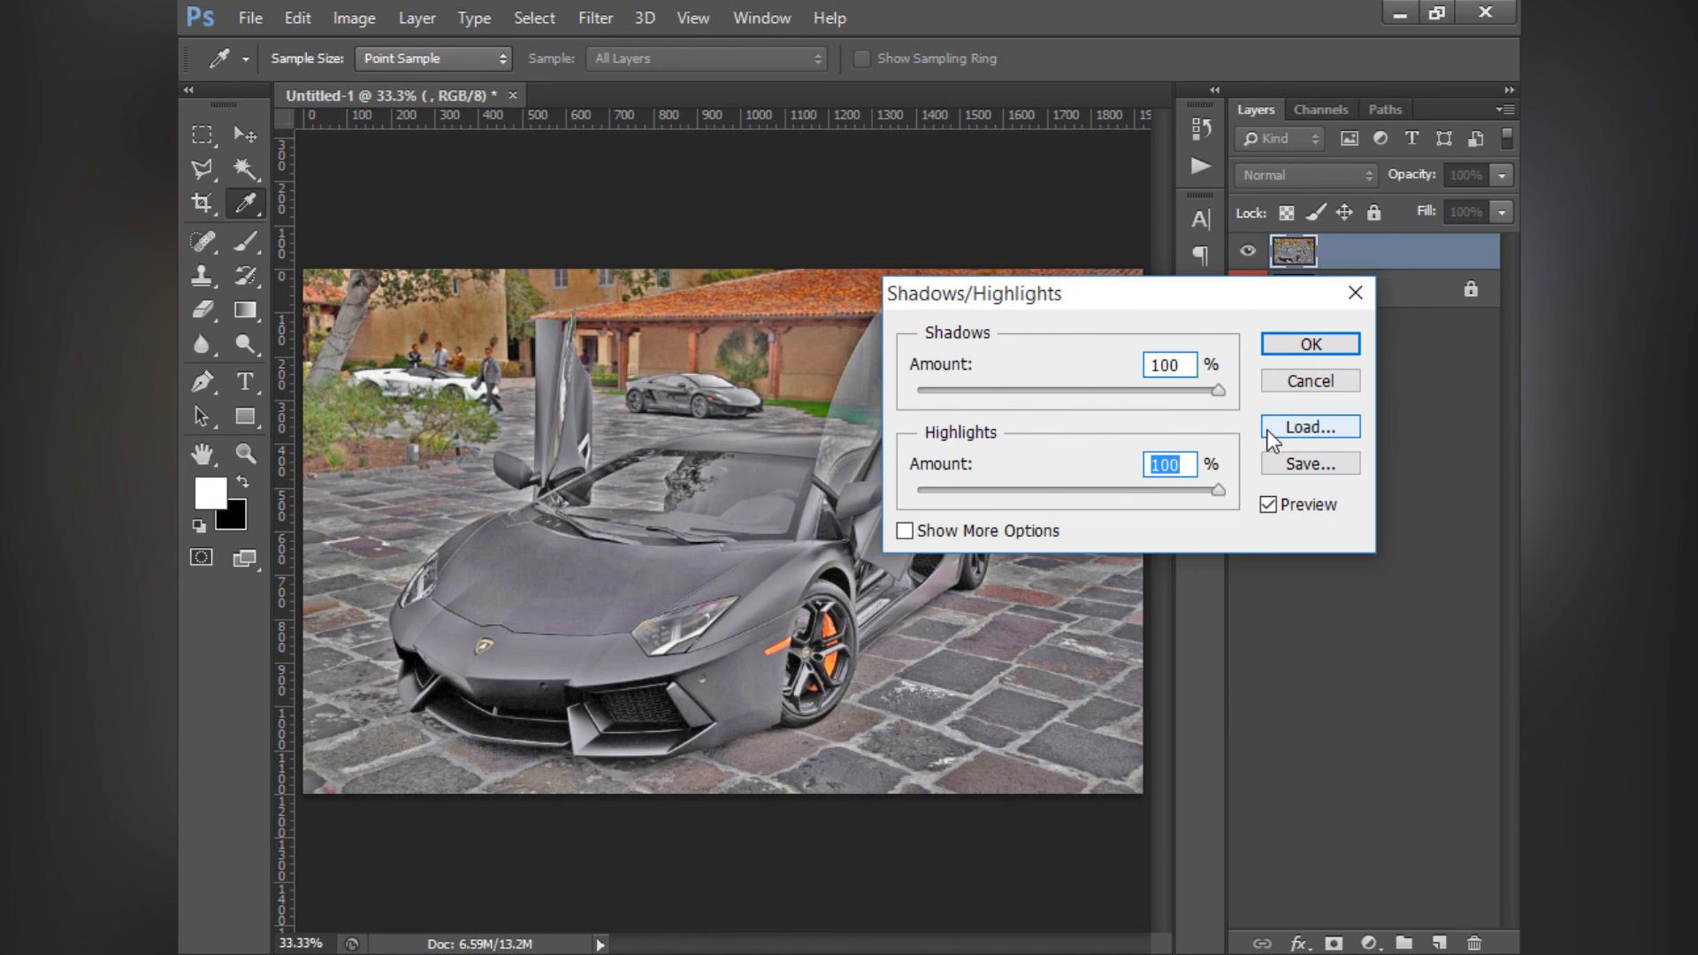
# - Set the Highlights and Shadows amounts to 0% and apply the Shadows/Highlights adjustment
pyautogui.moveTo(1219, 491); pyautogui.dragTo(772, 537)
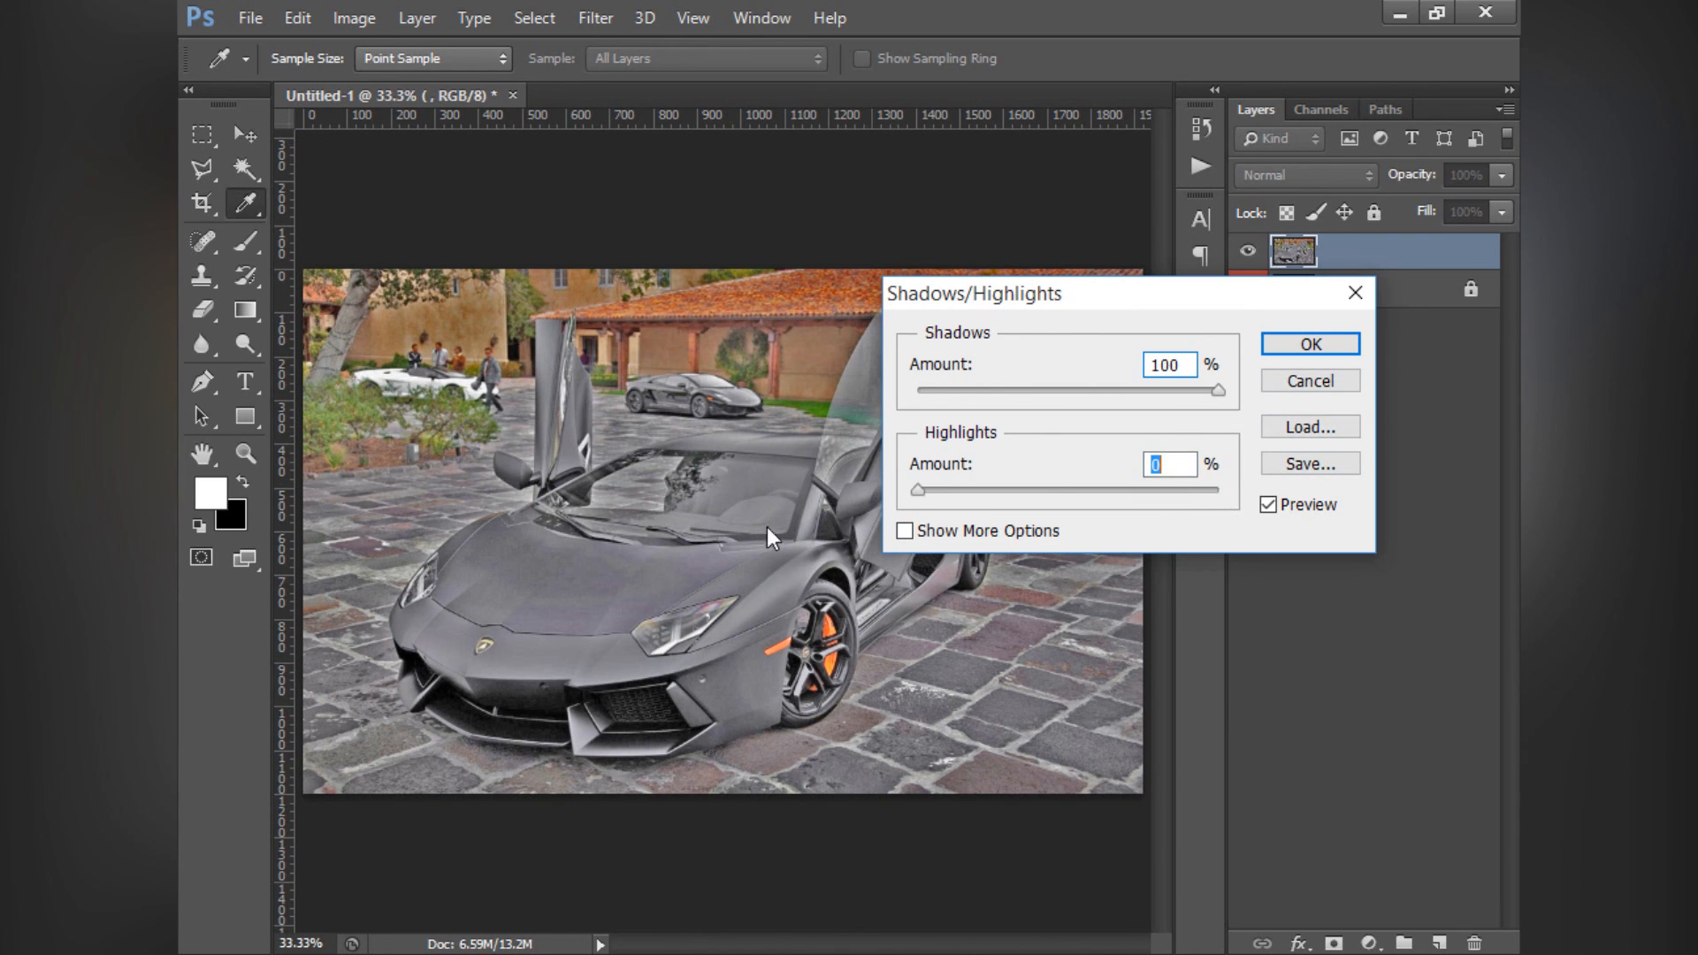
pyautogui.moveTo(1219, 390); pyautogui.dragTo(920, 393)
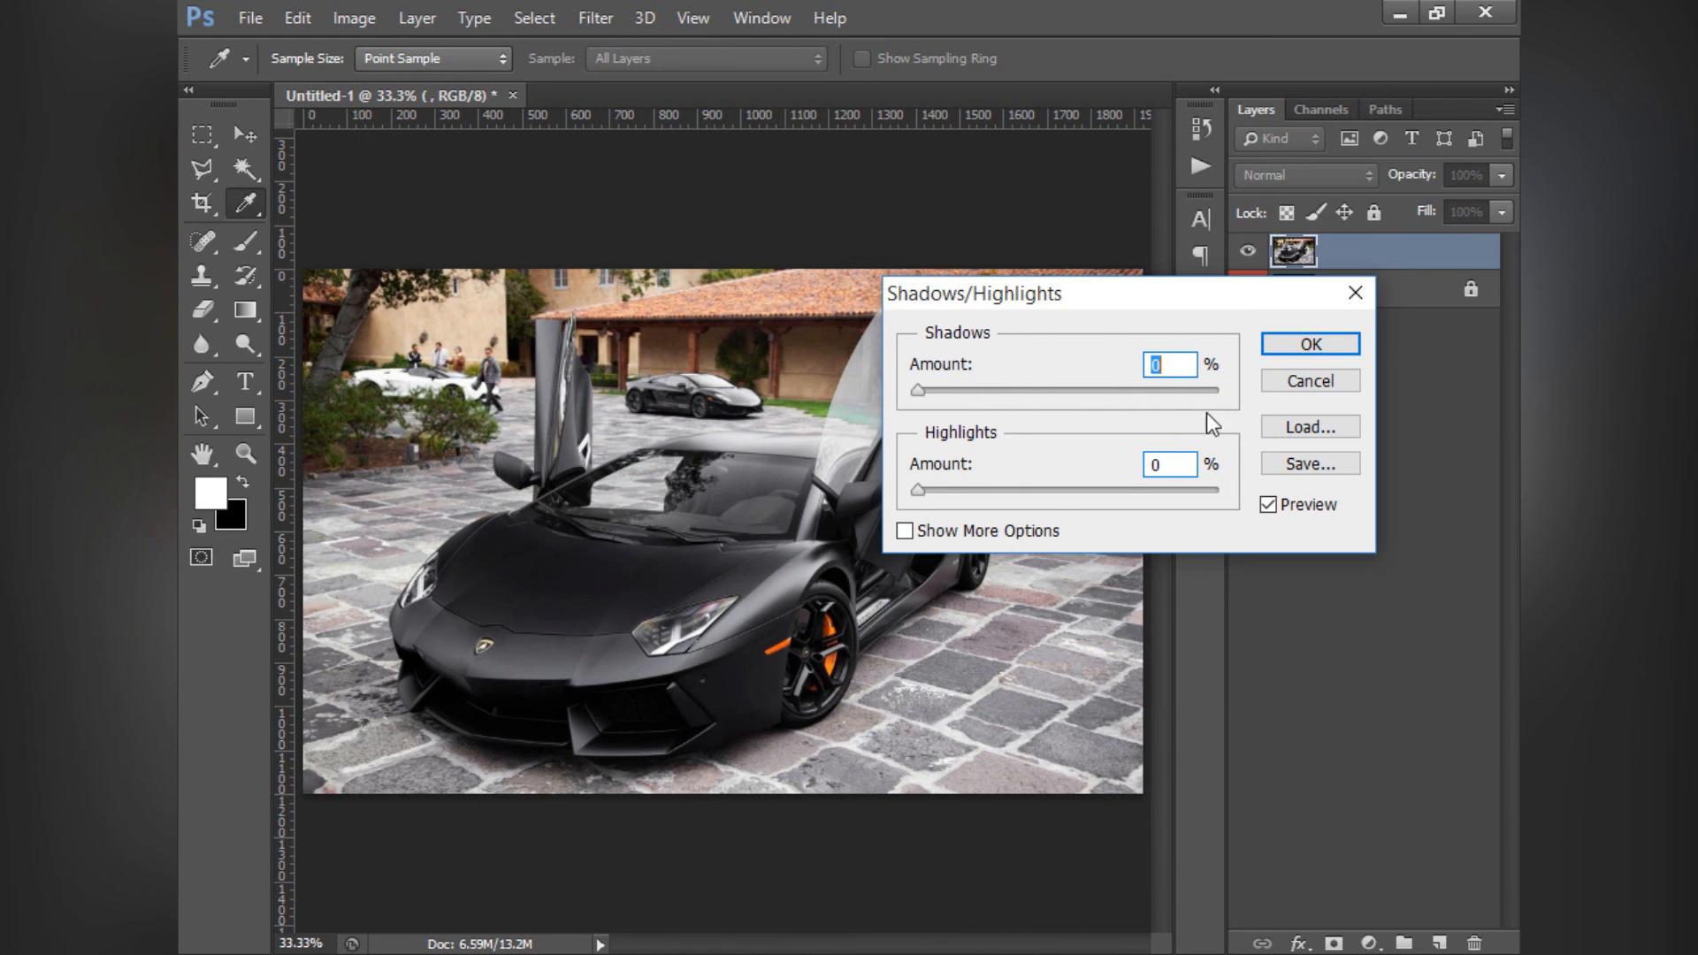
pyautogui.click(1302, 345)
# - Undo the deletion of the Gradient Map layer and redo it
pyautogui.press('super')
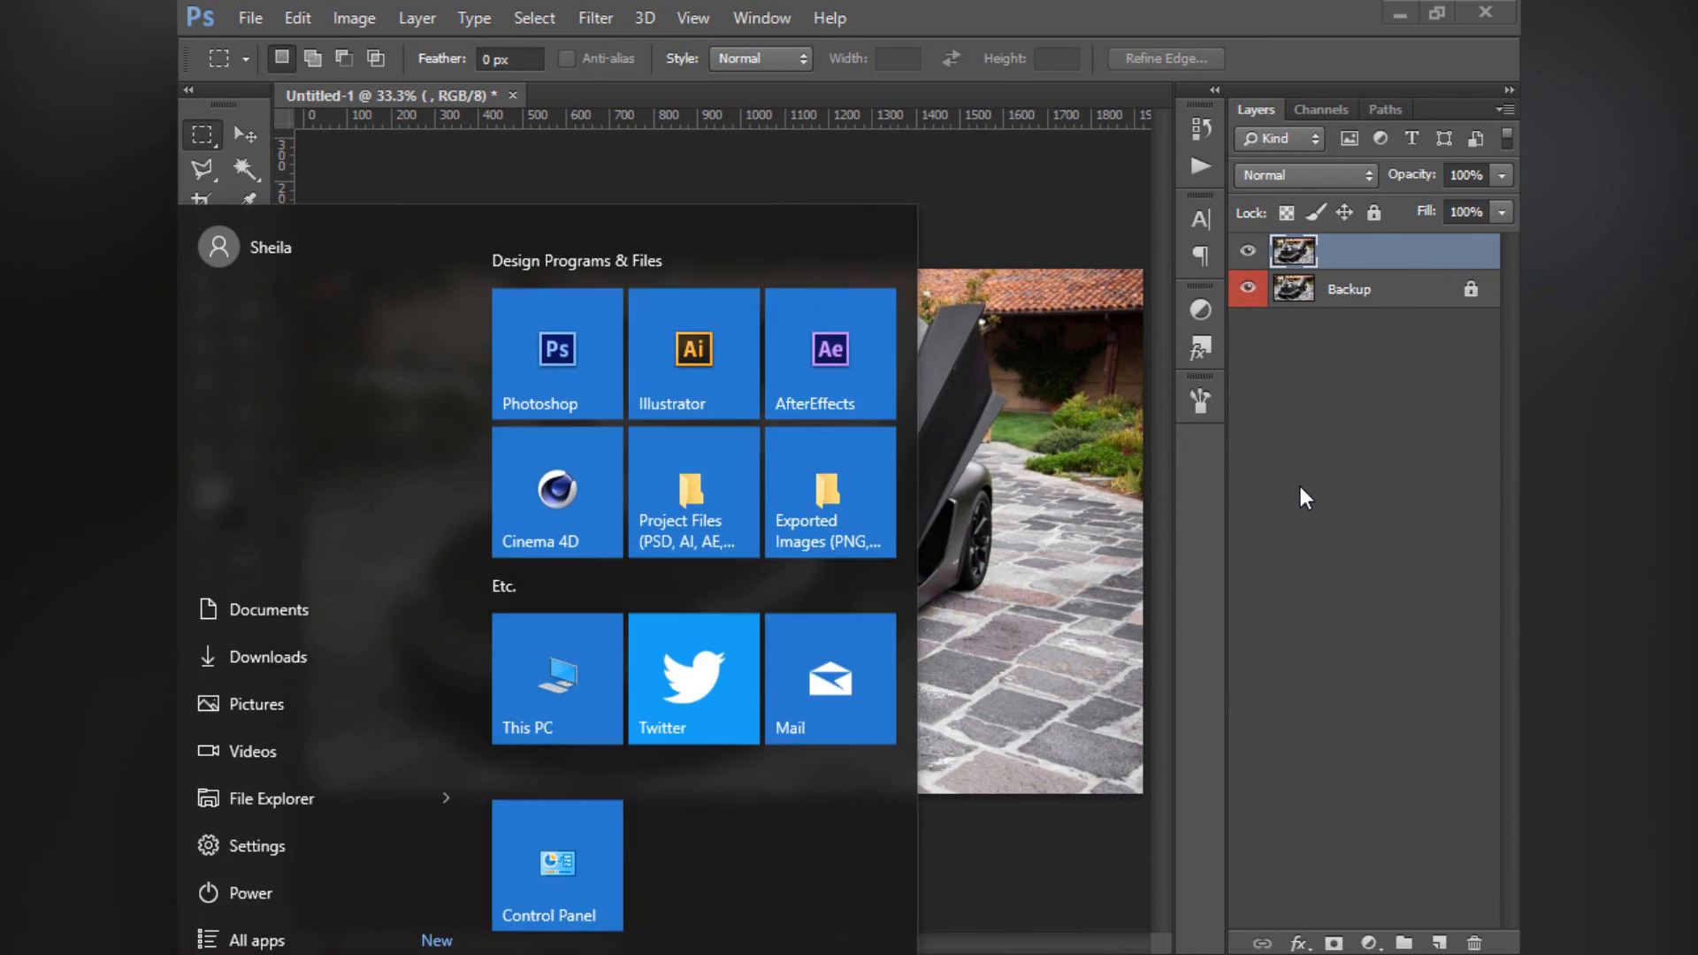
pyautogui.press('super')
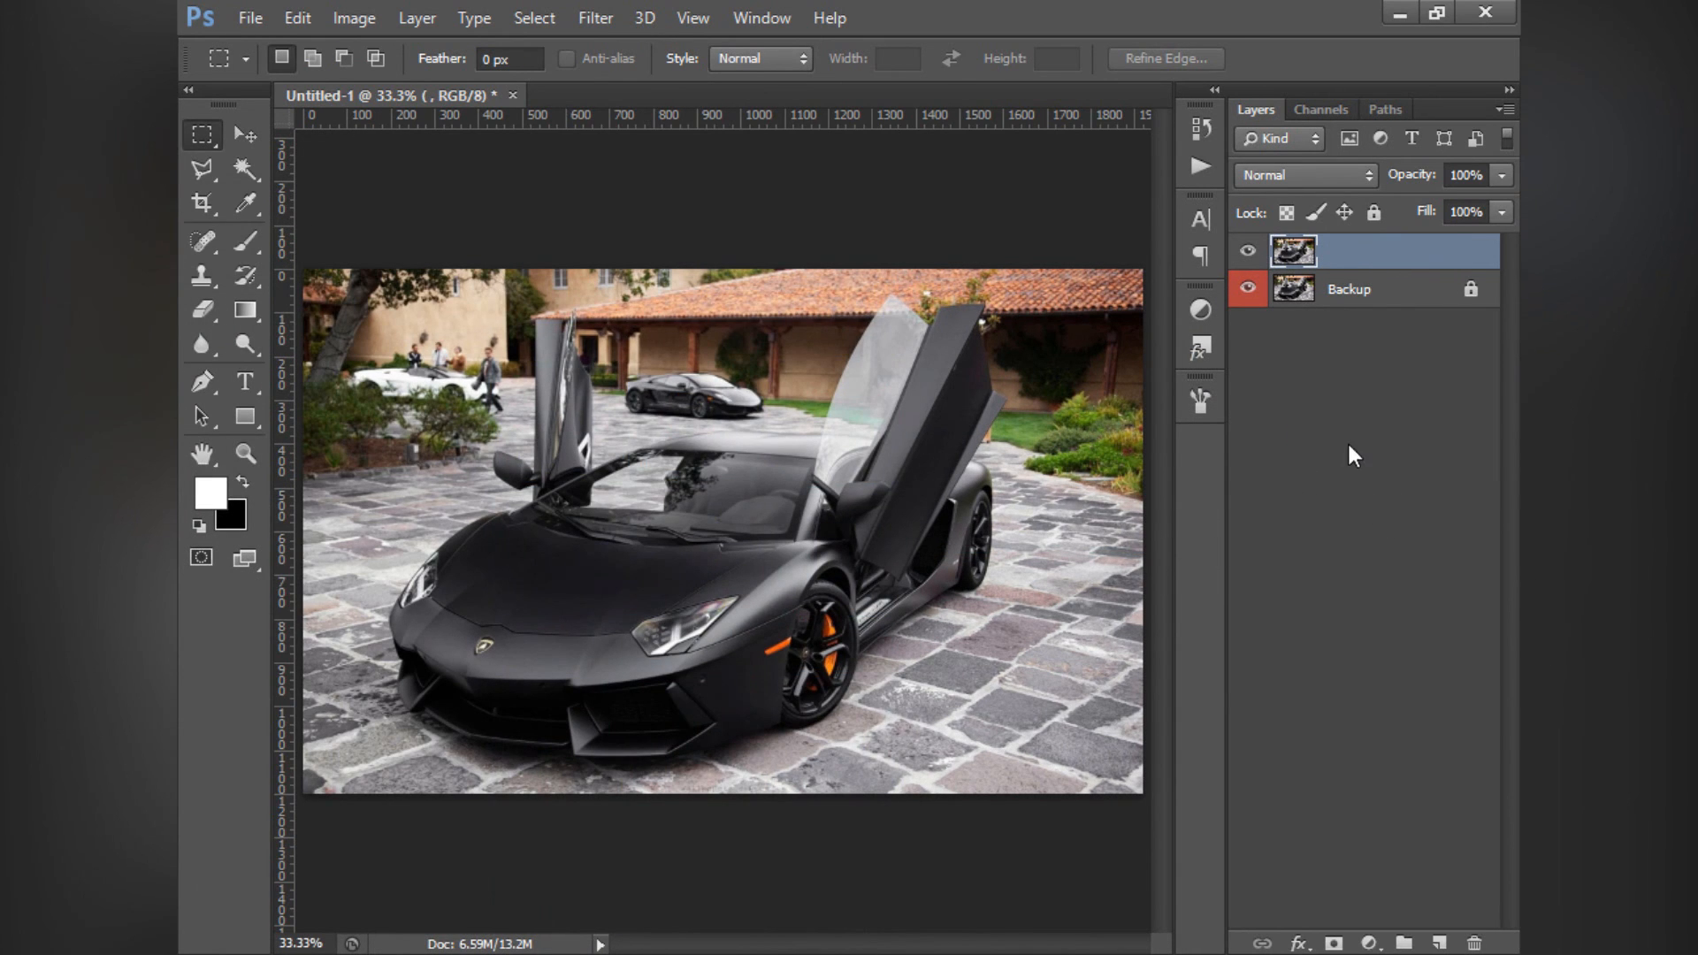
pyautogui.click(1331, 482)
pyautogui.hotkey('ctrl', 'z')
pyautogui.hotkey('ctrl', 'z')
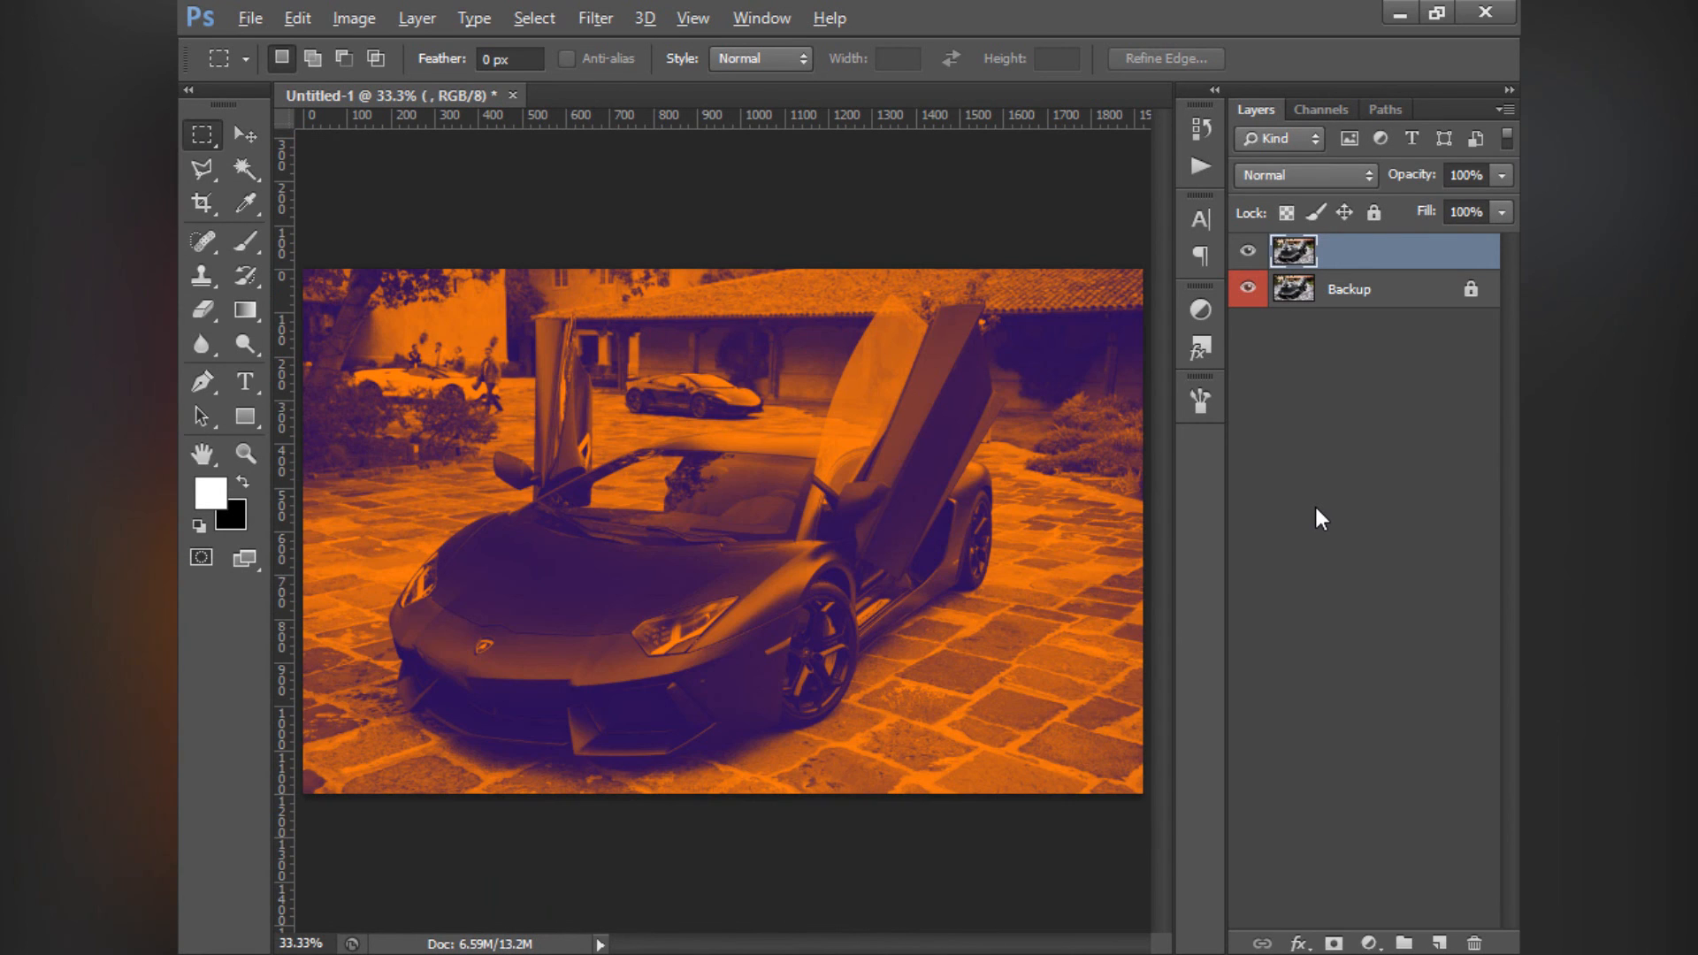
pyautogui.hotkey('ctrl', 'z')
# - Open HDR Toning for the photo, agreeing to flatten the document, and move its dialog away from the car
pyautogui.click(349, 18)
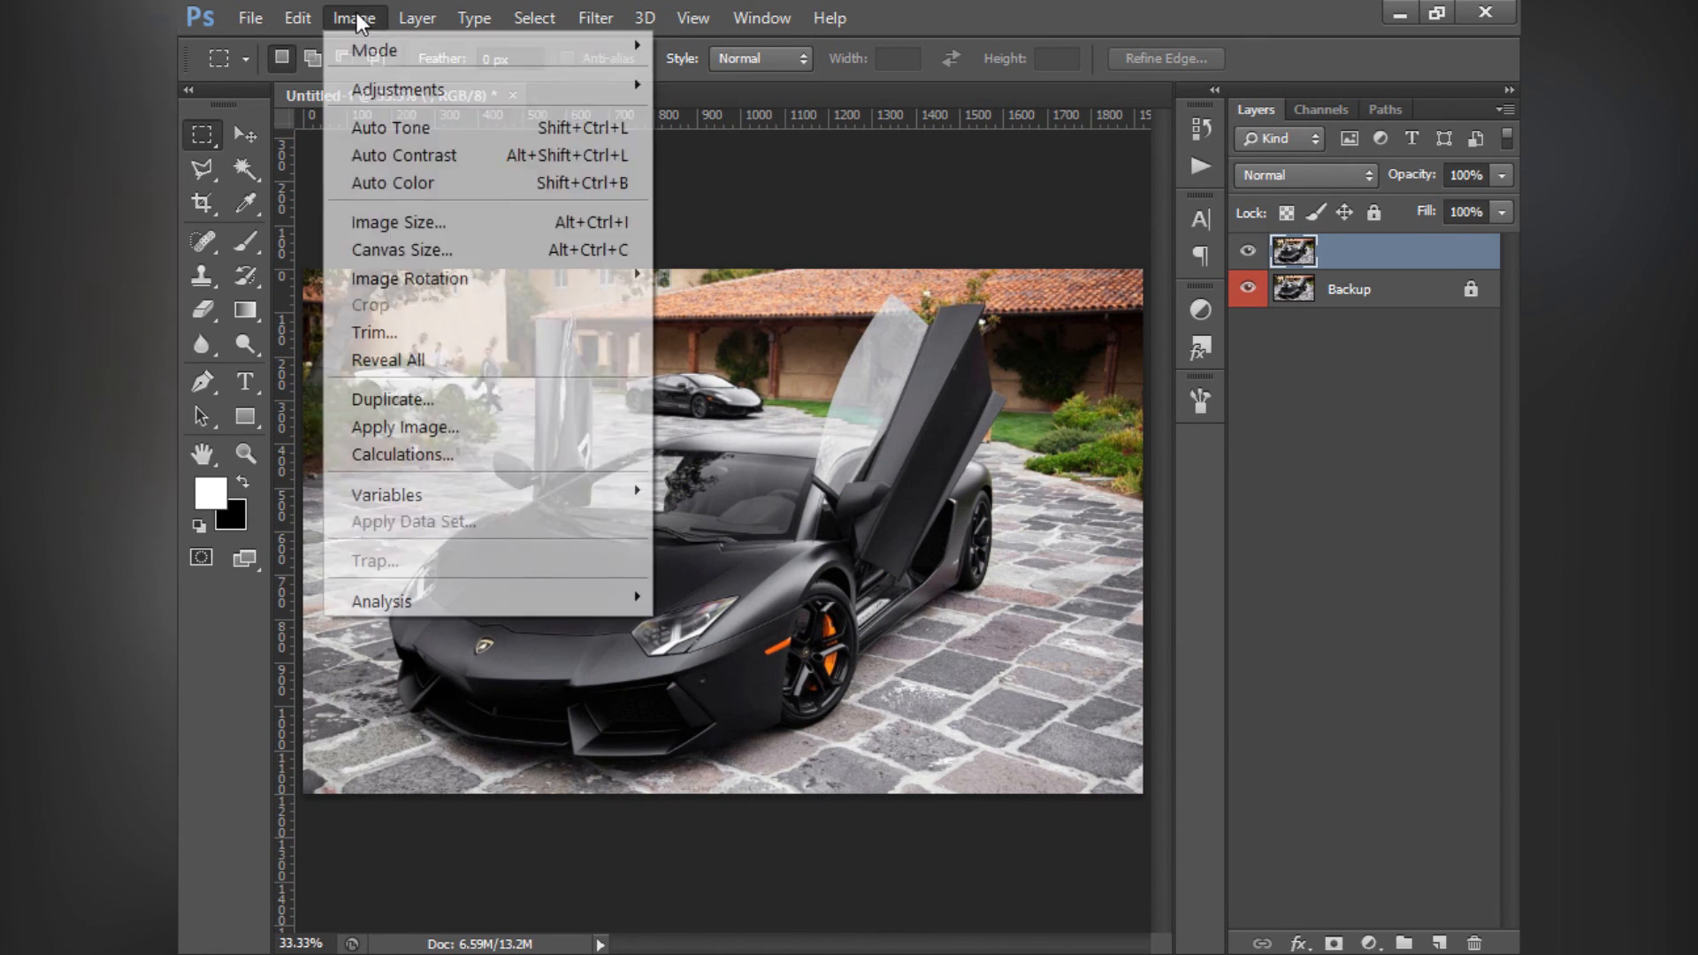
pyautogui.moveTo(442, 106)
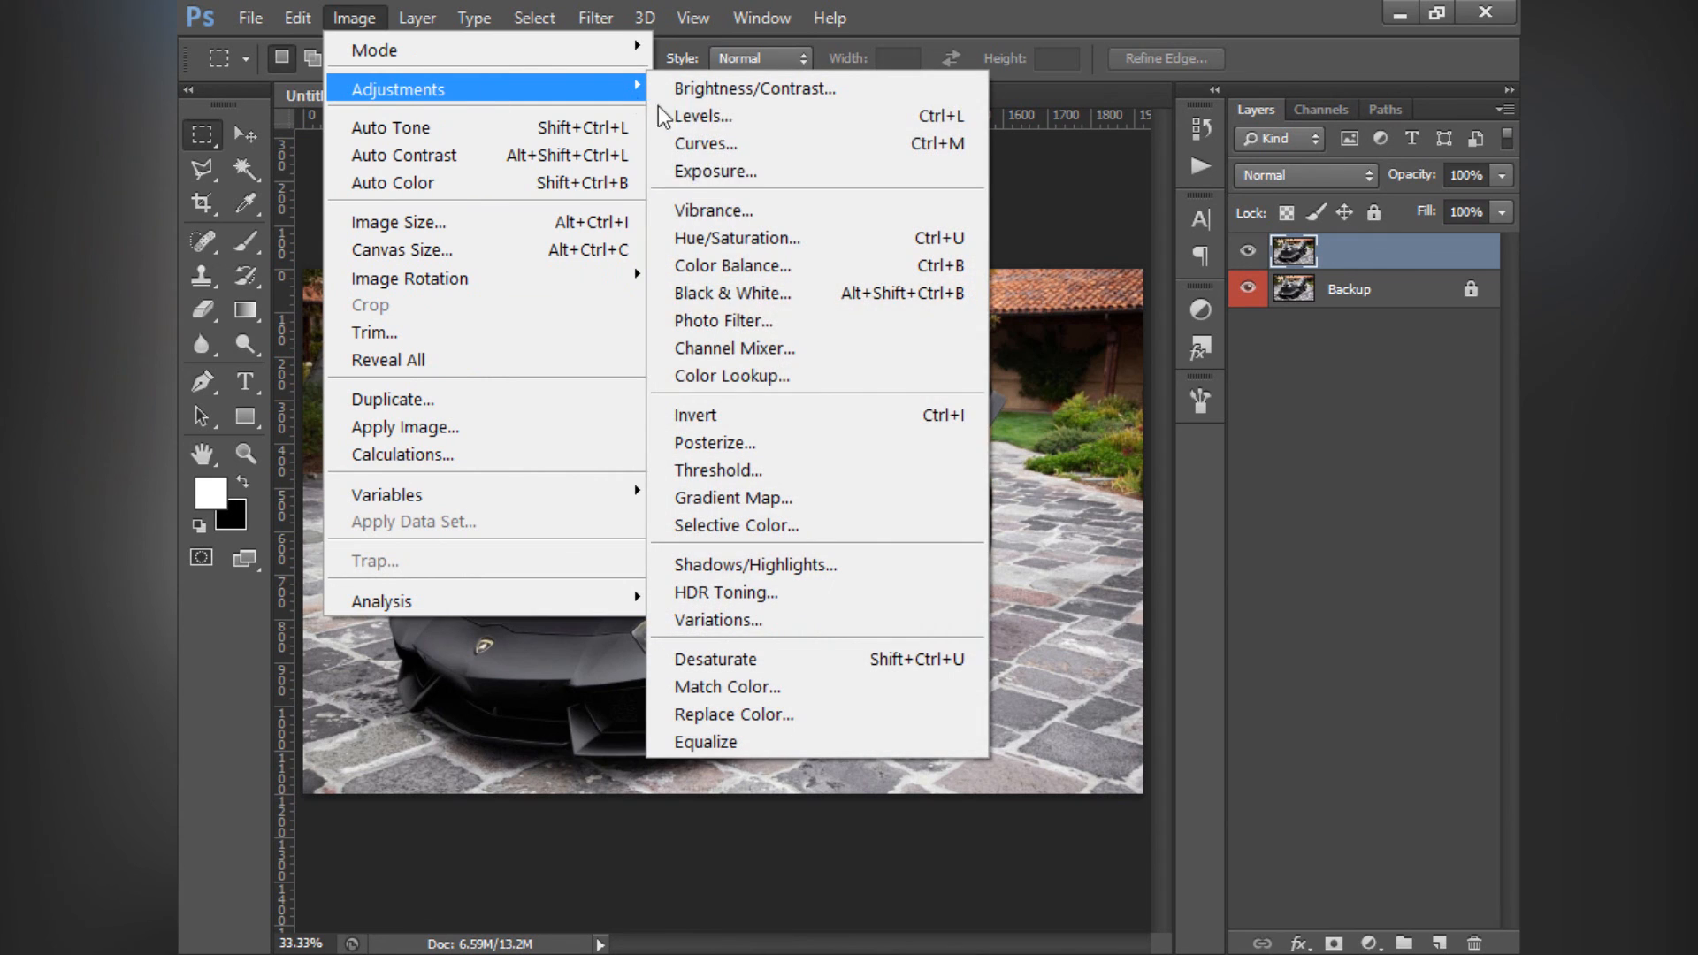
pyautogui.click(723, 592)
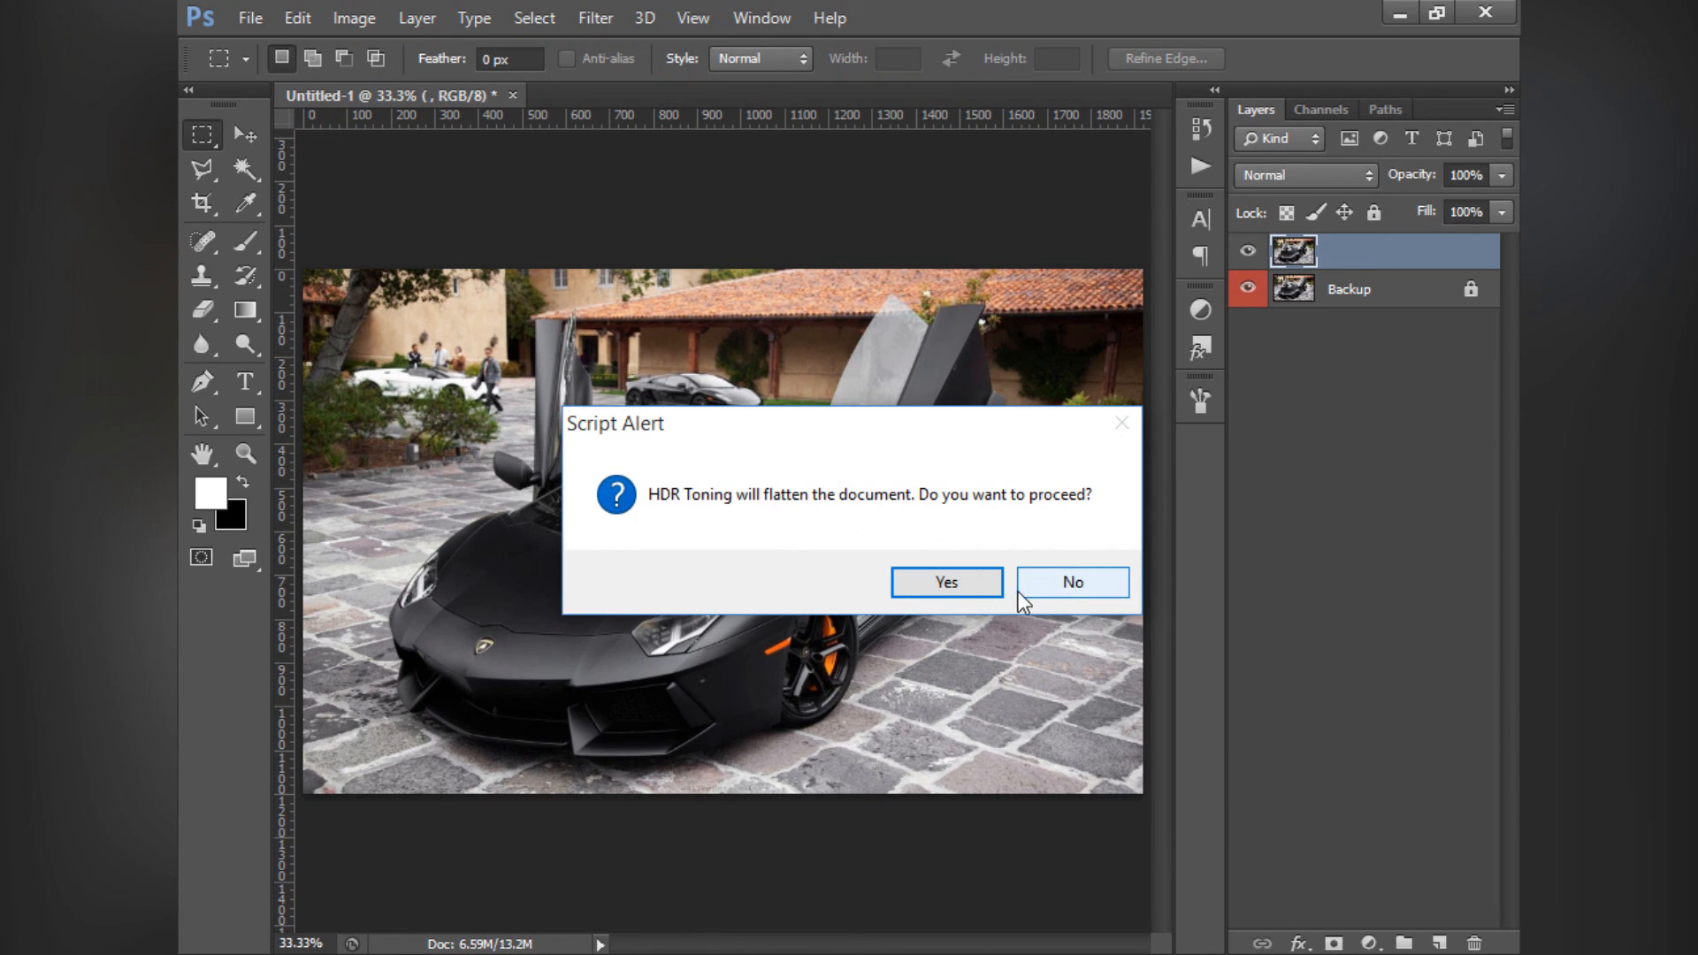
pyautogui.click(980, 582)
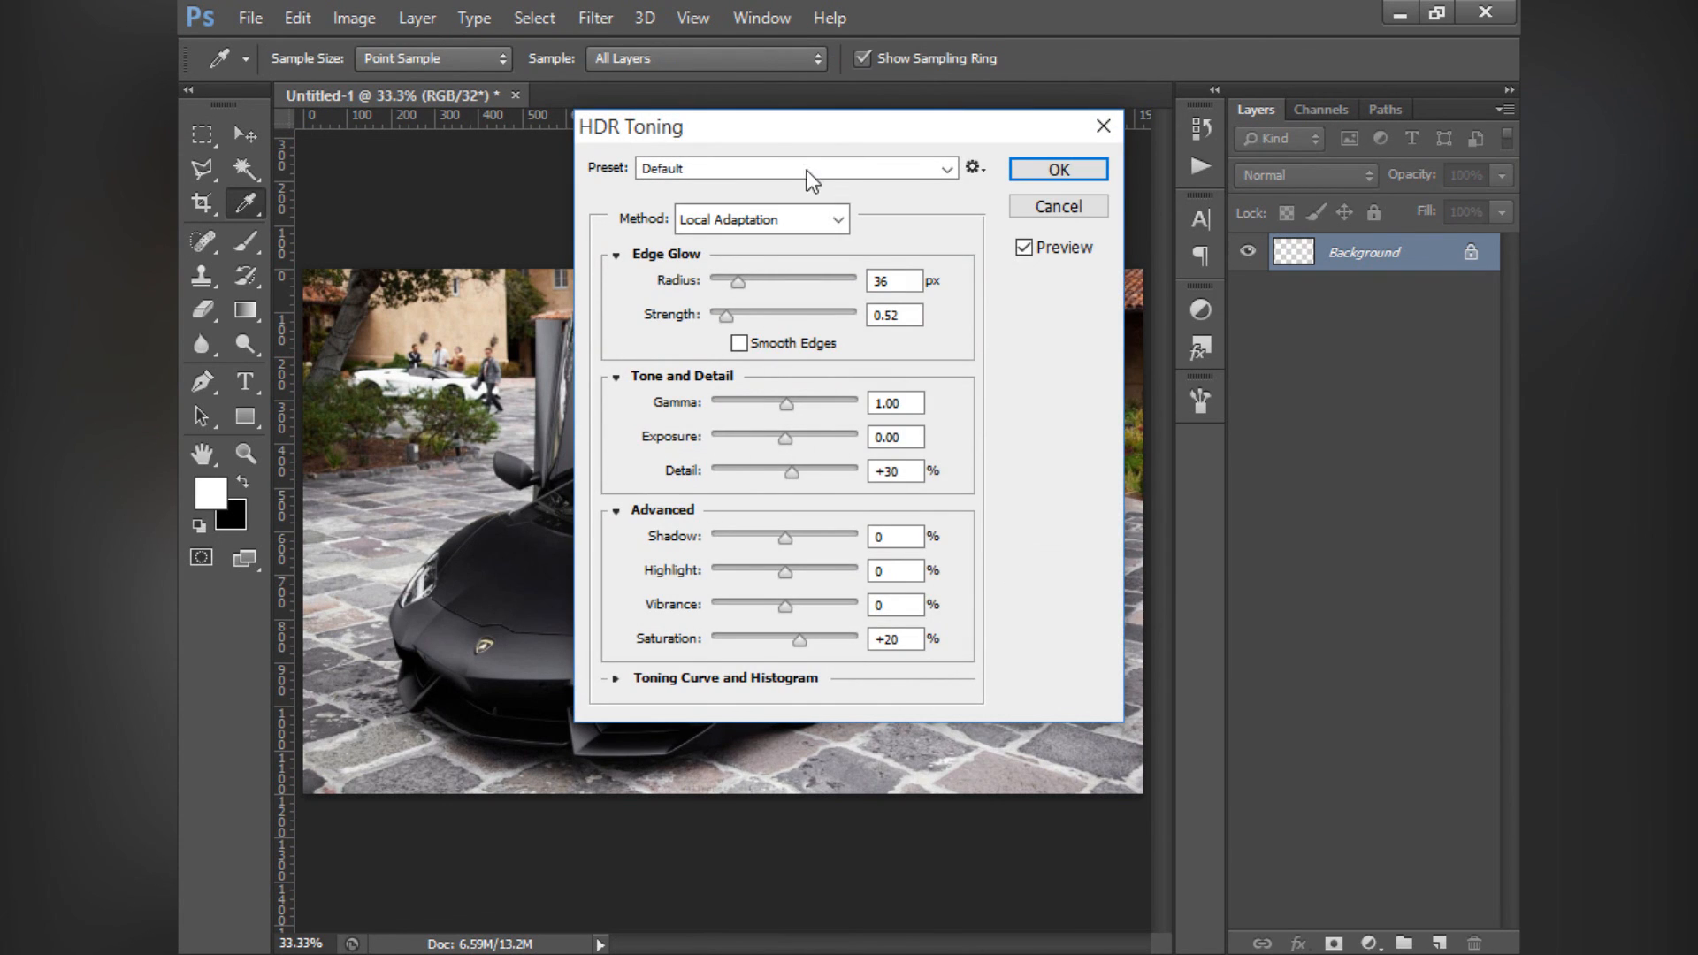
pyautogui.moveTo(756, 131); pyautogui.dragTo(1089, 308)
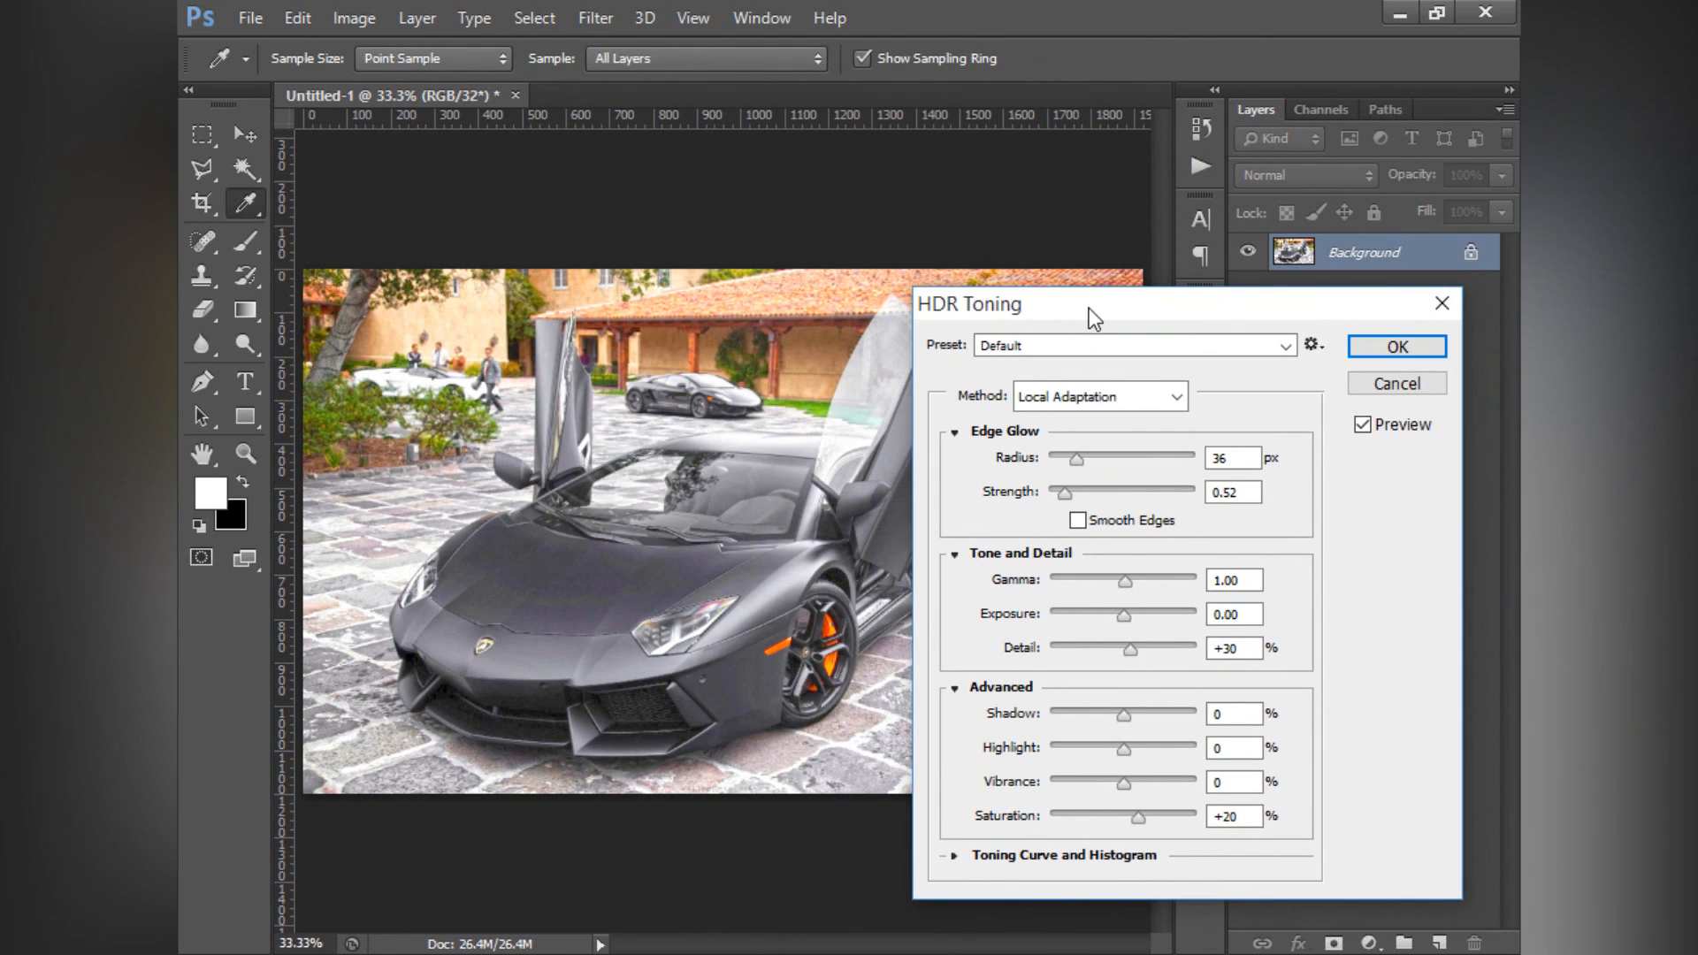